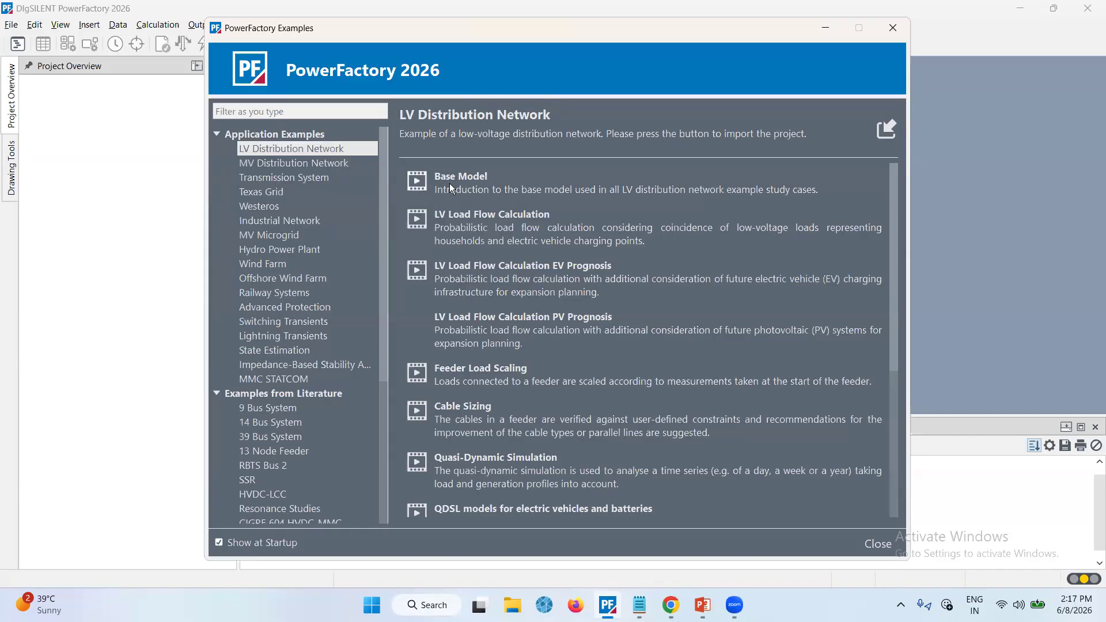
Browse the study cases listed for the LV Distribution Network example
scroll(481, 399, "down", 5)
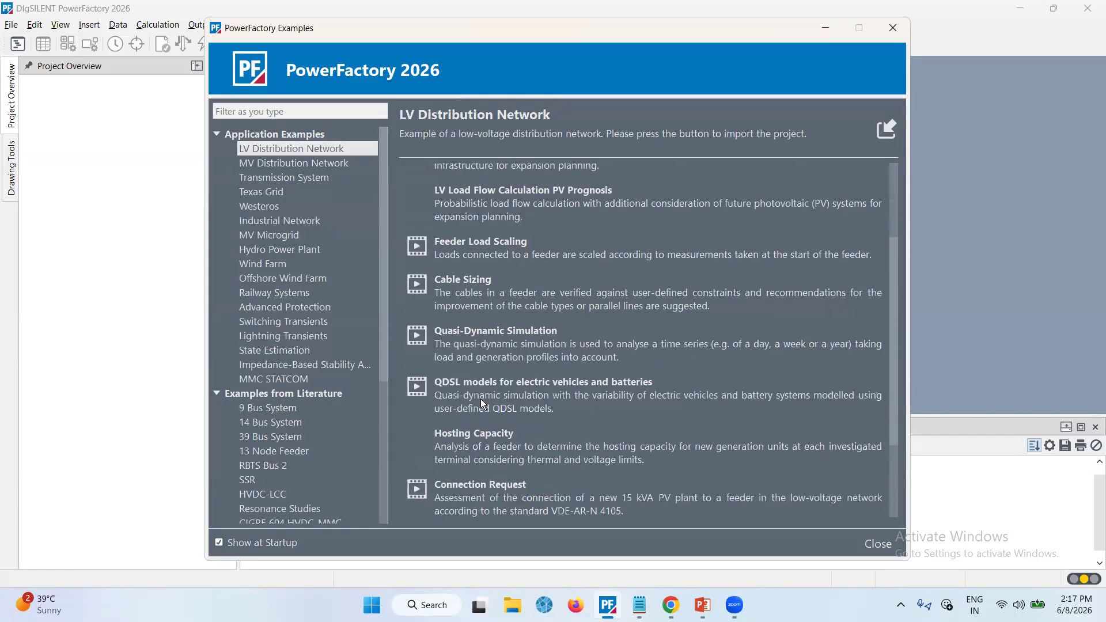
scroll(480, 399, "up", 5)
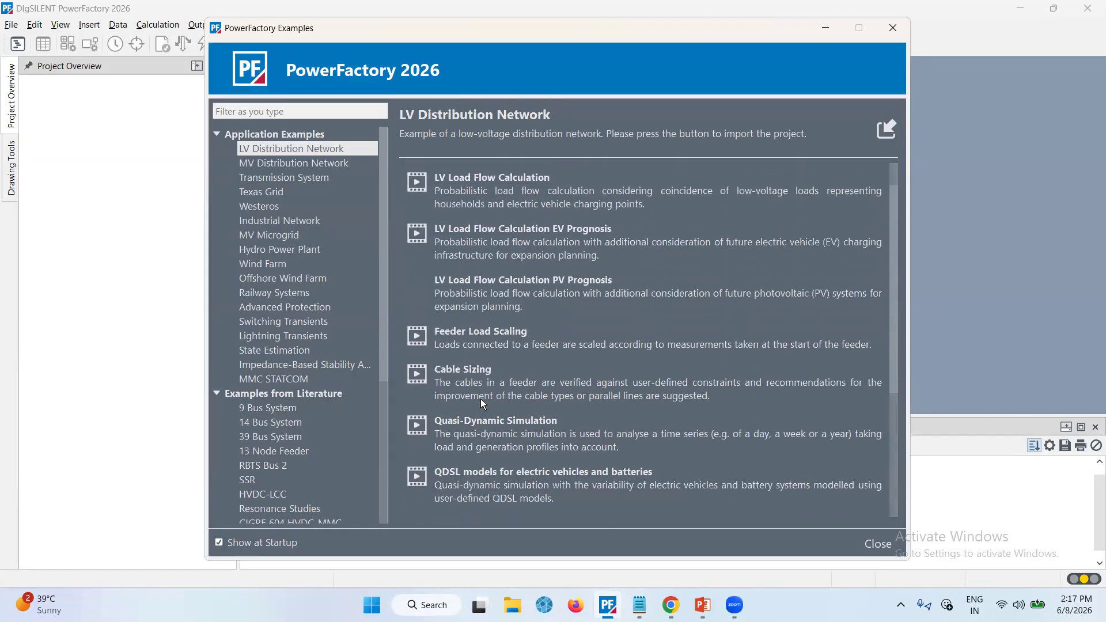
scroll(481, 398, "down", 4)
scroll(480, 399, "down", 1)
scroll(480, 398, "up", 5)
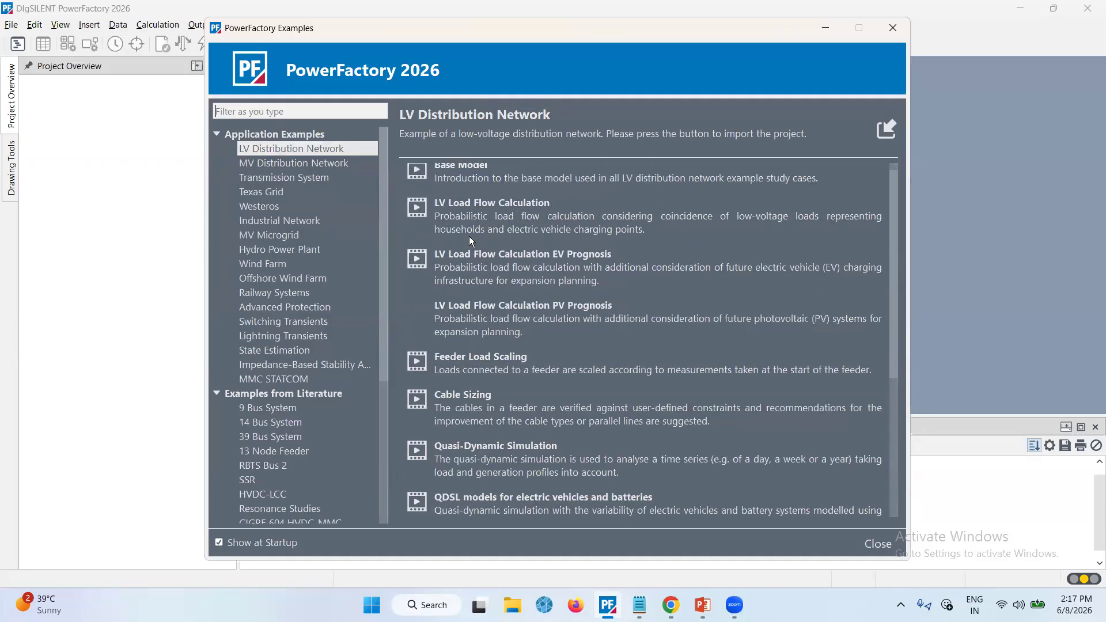
scroll(468, 231, "up", 1)
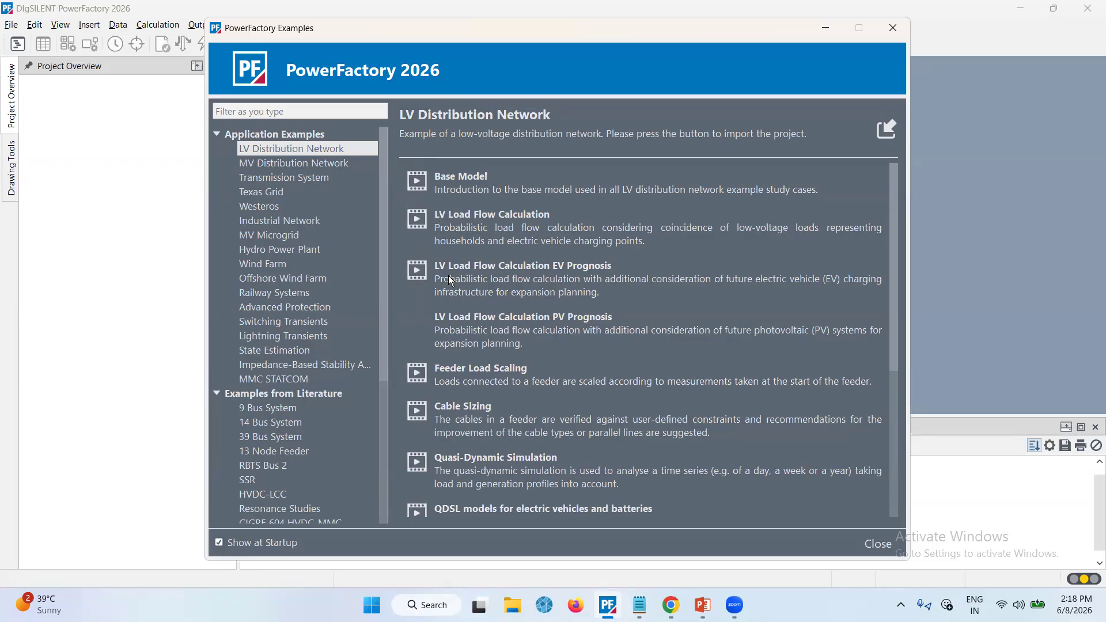
scroll(451, 416, "down", 5)
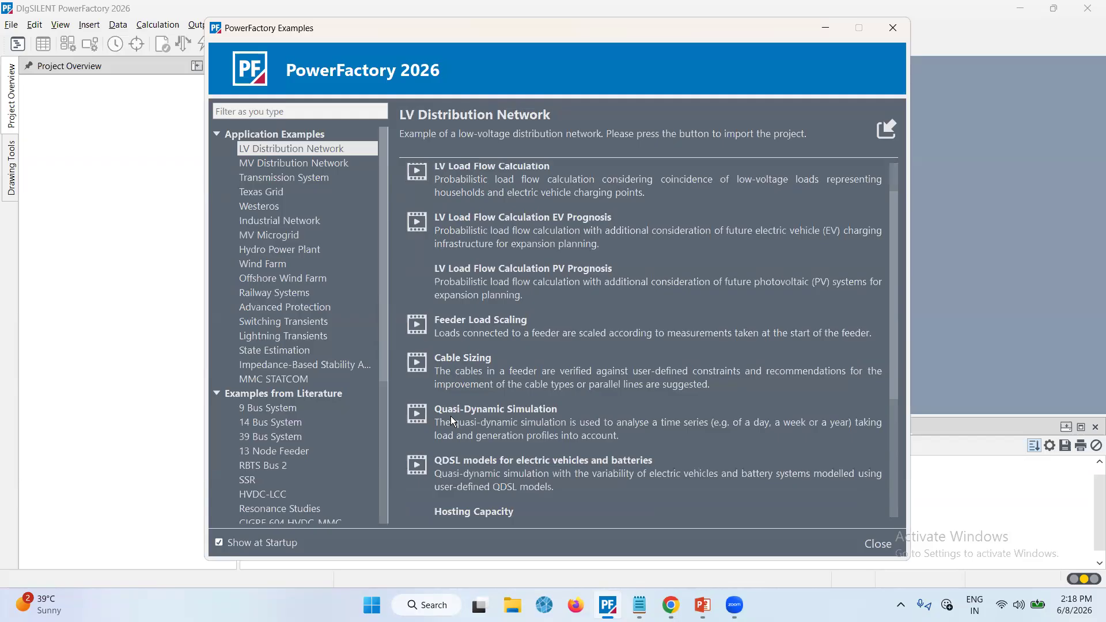
scroll(450, 416, "up", 5)
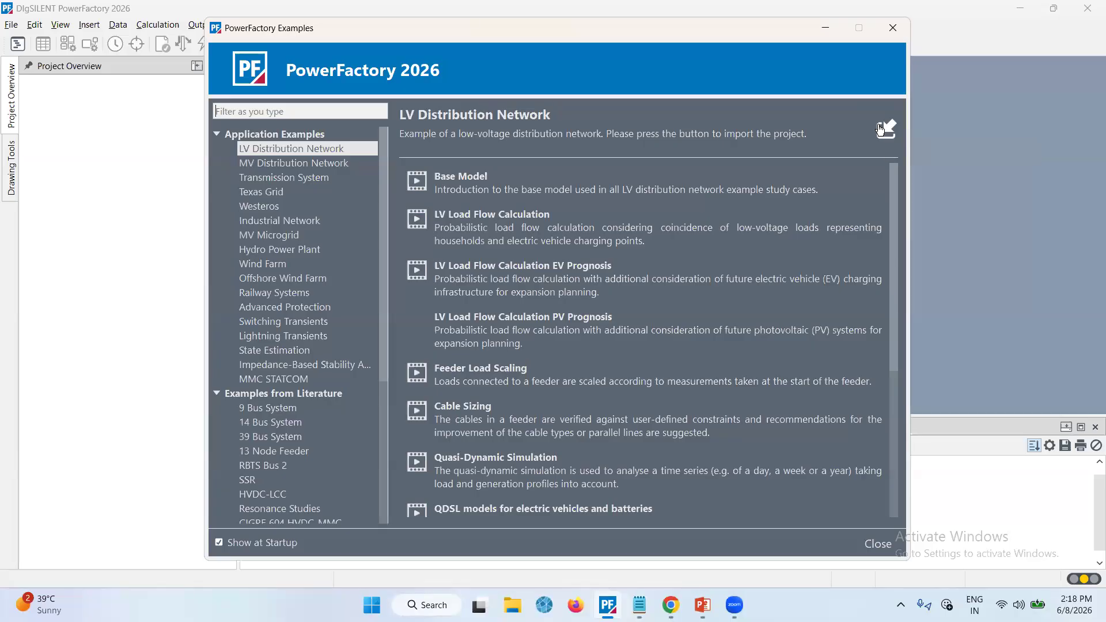
Select the MV Distribution Network example and scroll through its study cases
left_click(324, 167)
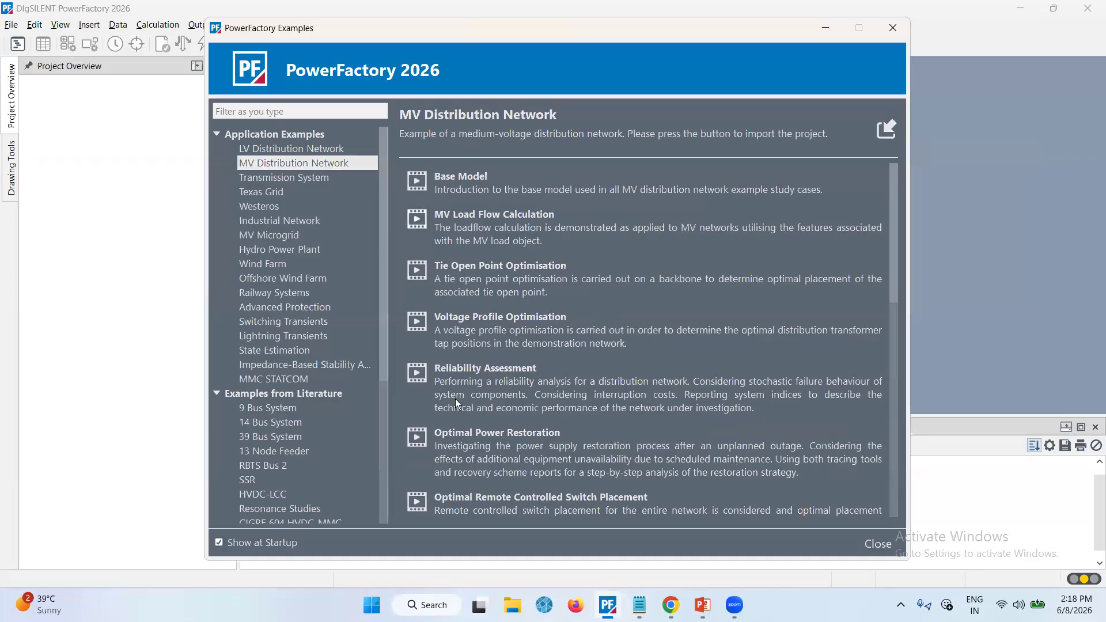
scroll(455, 402, "down", 3)
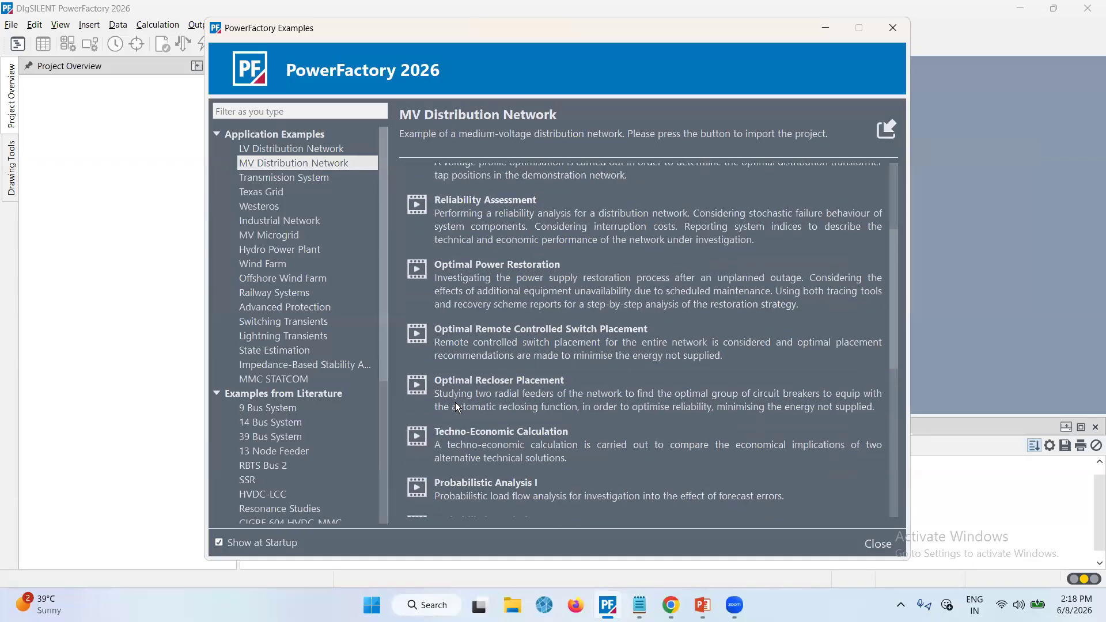
scroll(455, 402, "down", 2)
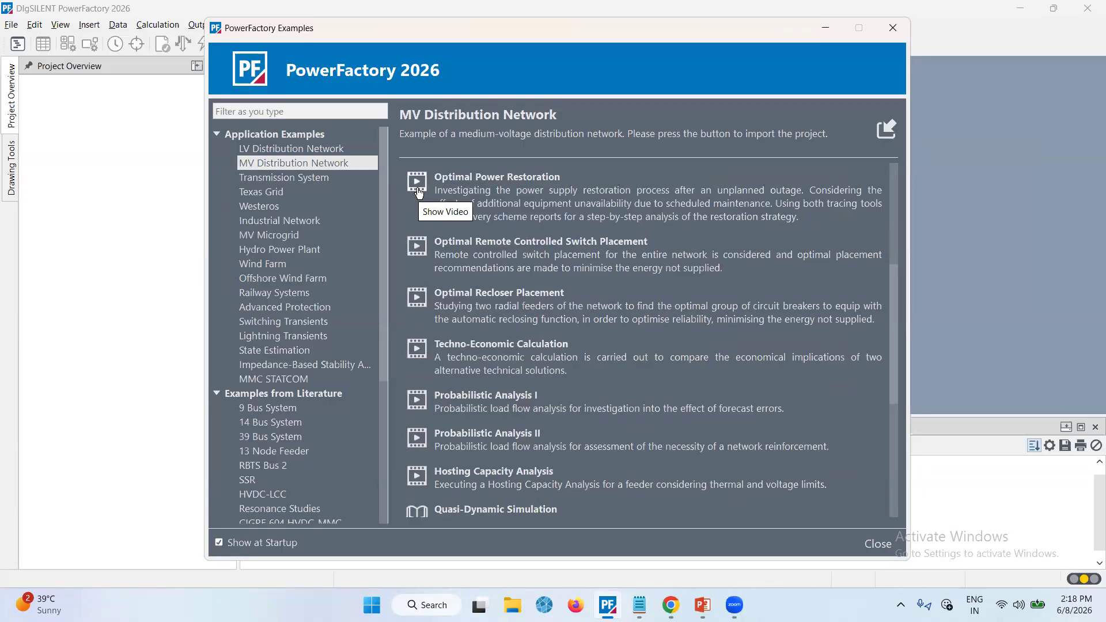
Select the Transmission System example and scroll further down the examples list
left_click(349, 180)
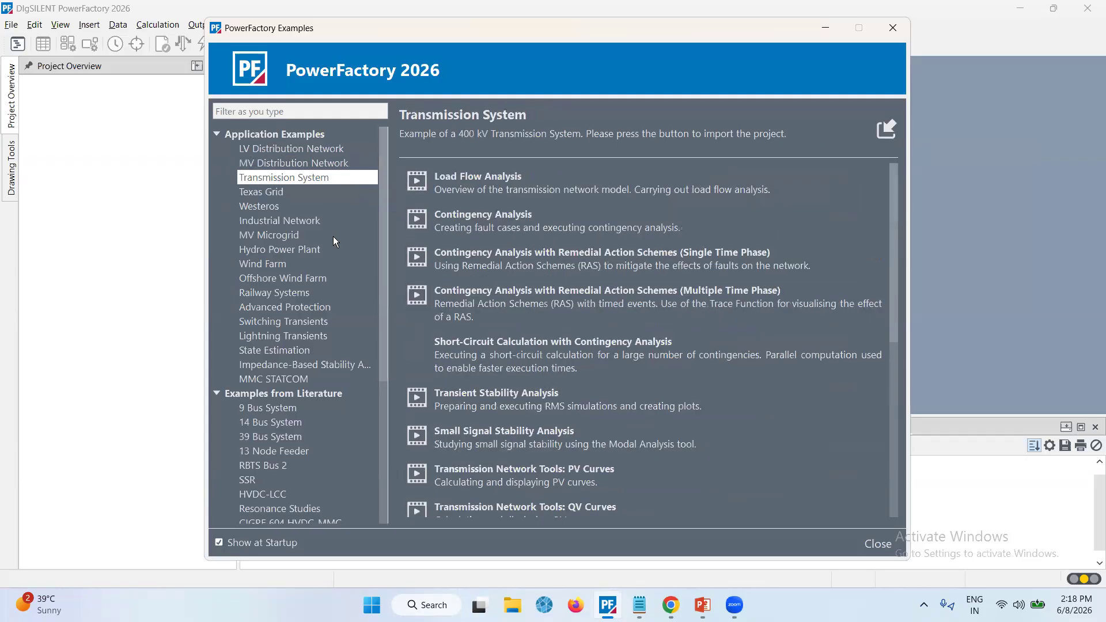
scroll(386, 307, "down", 1)
scroll(385, 307, "down", 4)
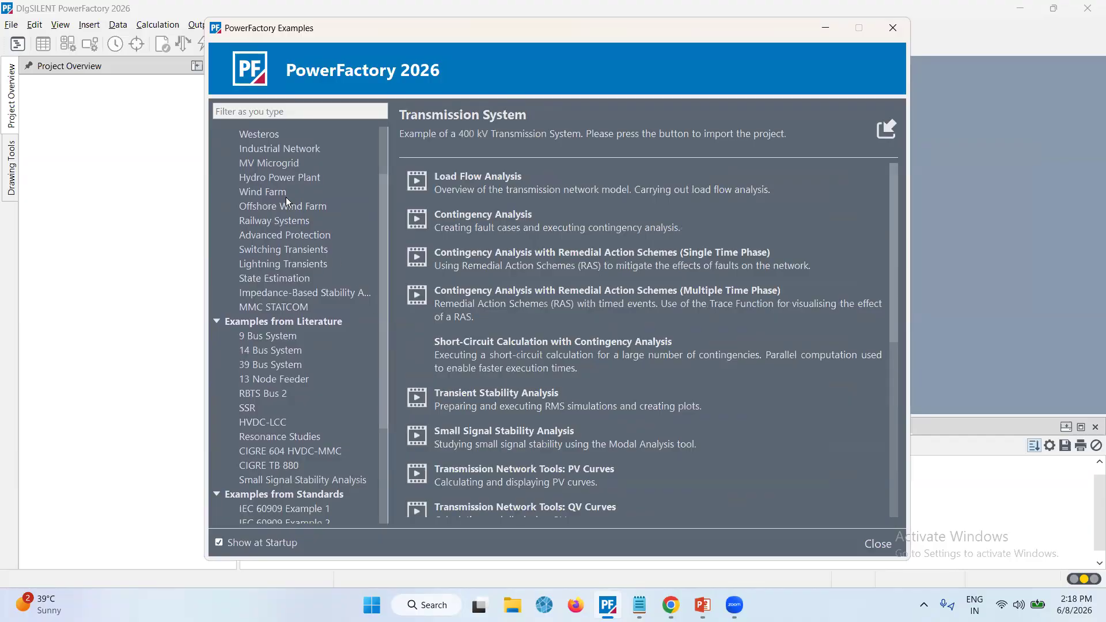
Select the Hydro Power Plant example and open its documentation
left_click(274, 177)
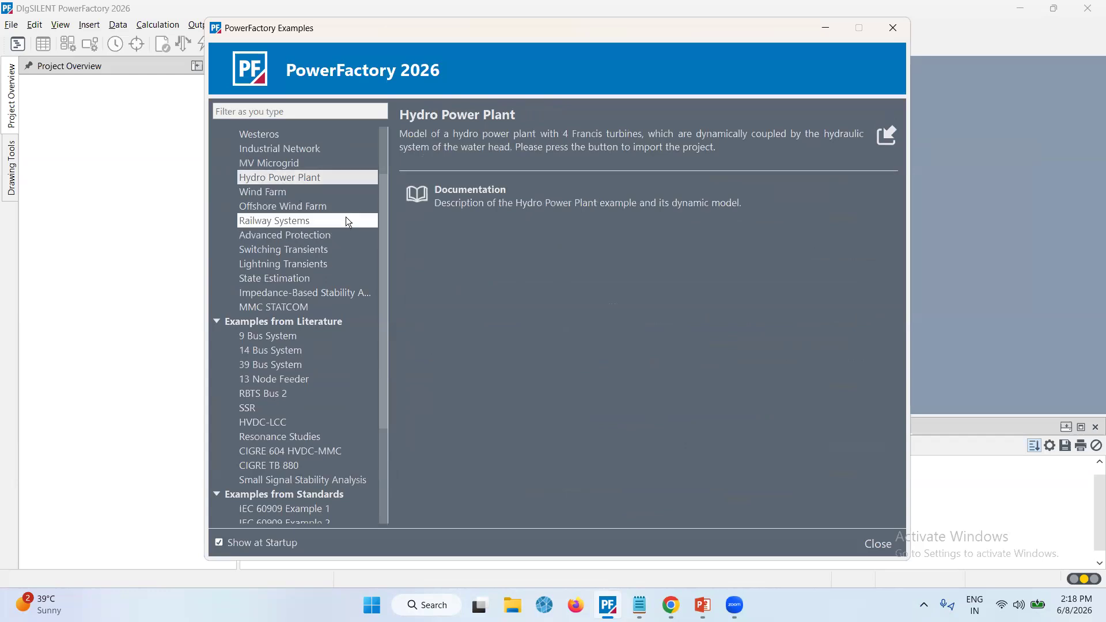
left_click(419, 198)
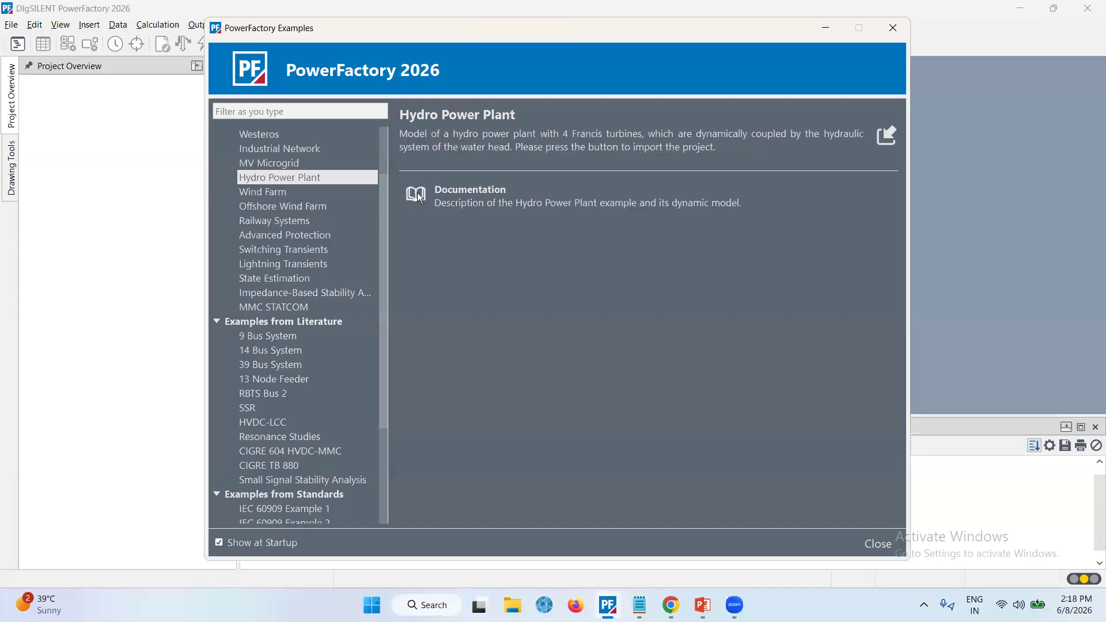
Read through the Hydro Power Plant documentation PDF, then close its browser tab
scroll(429, 308, "down", 7)
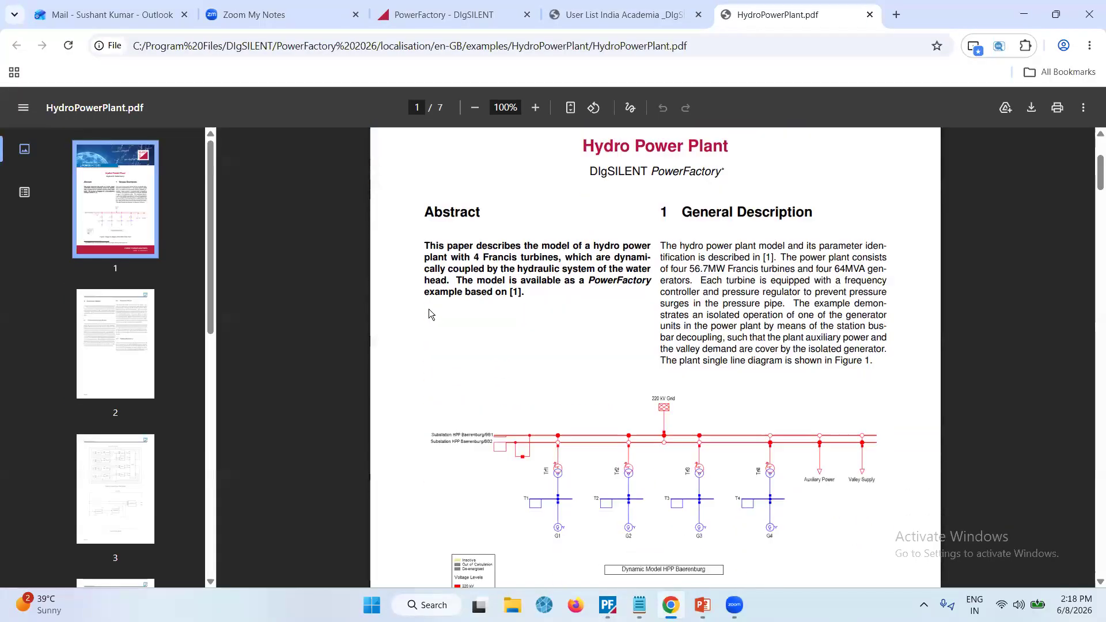
scroll(428, 308, "down", 5)
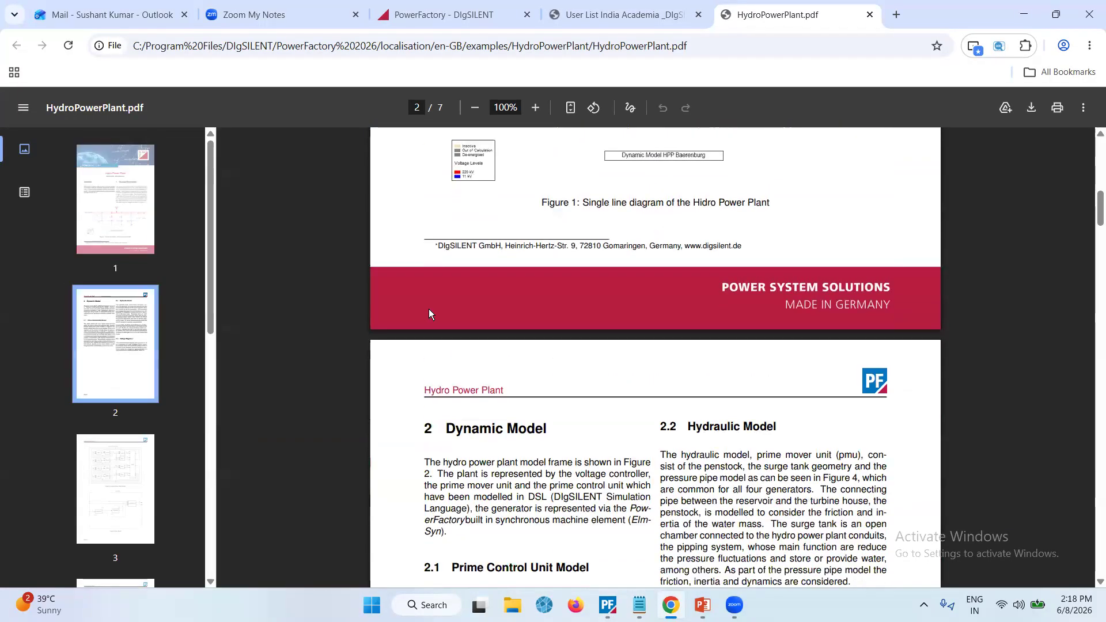
scroll(504, 459, "down", 15)
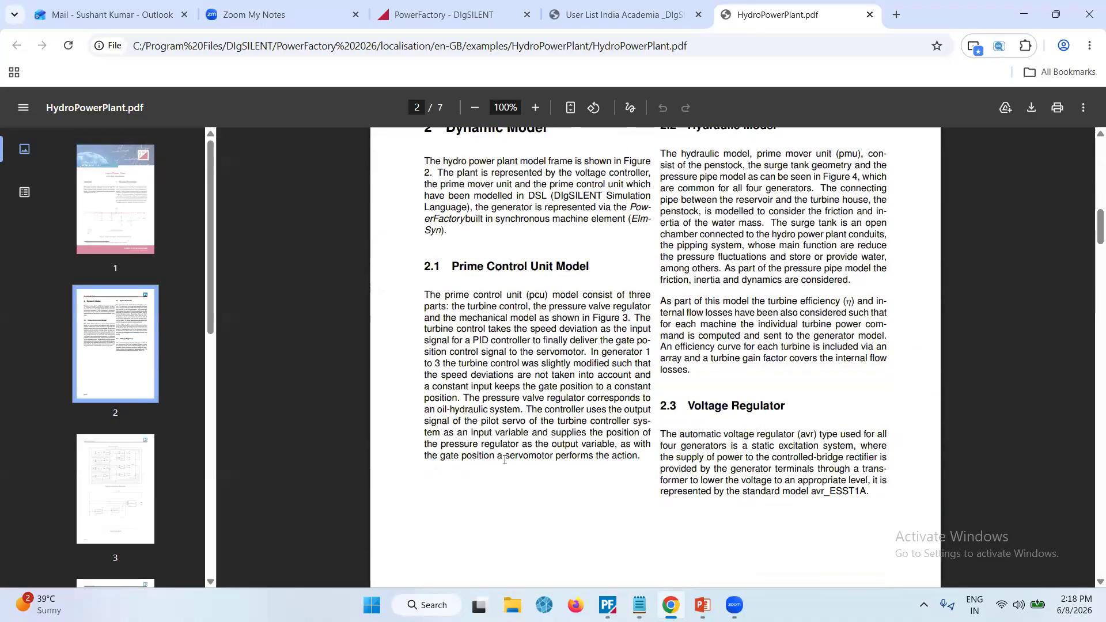
scroll(504, 459, "down", 8)
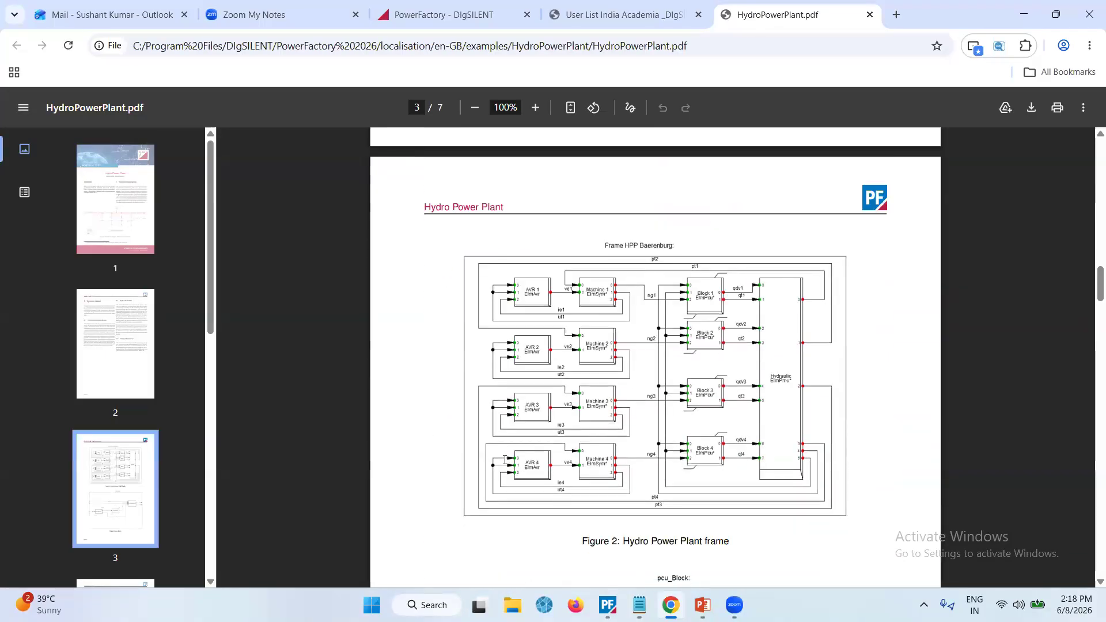
scroll(505, 459, "down", 6)
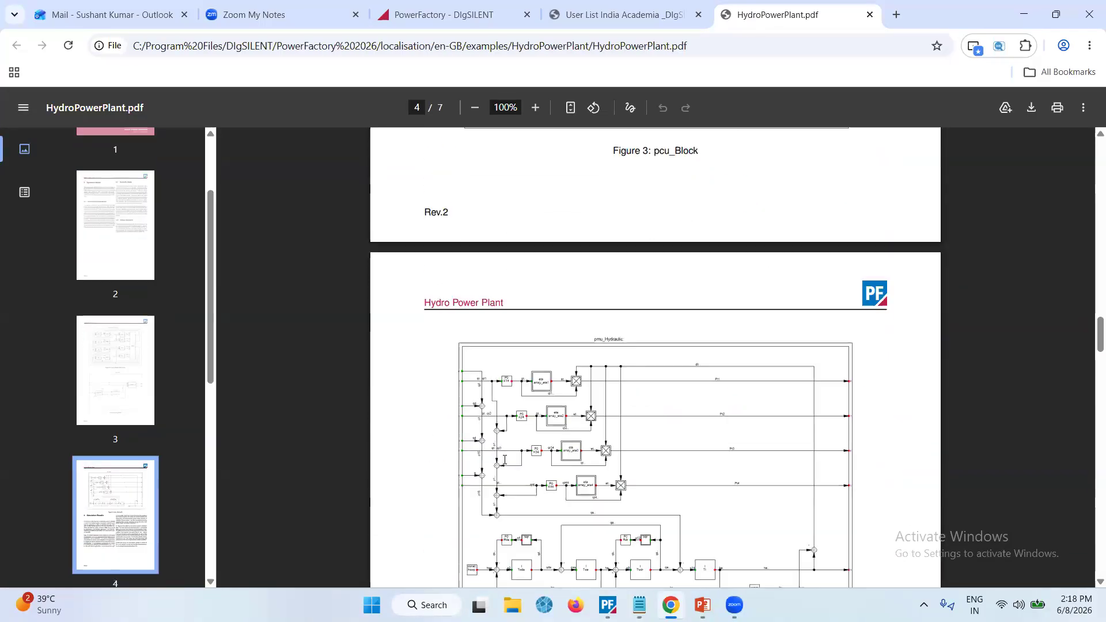
left_click(869, 16)
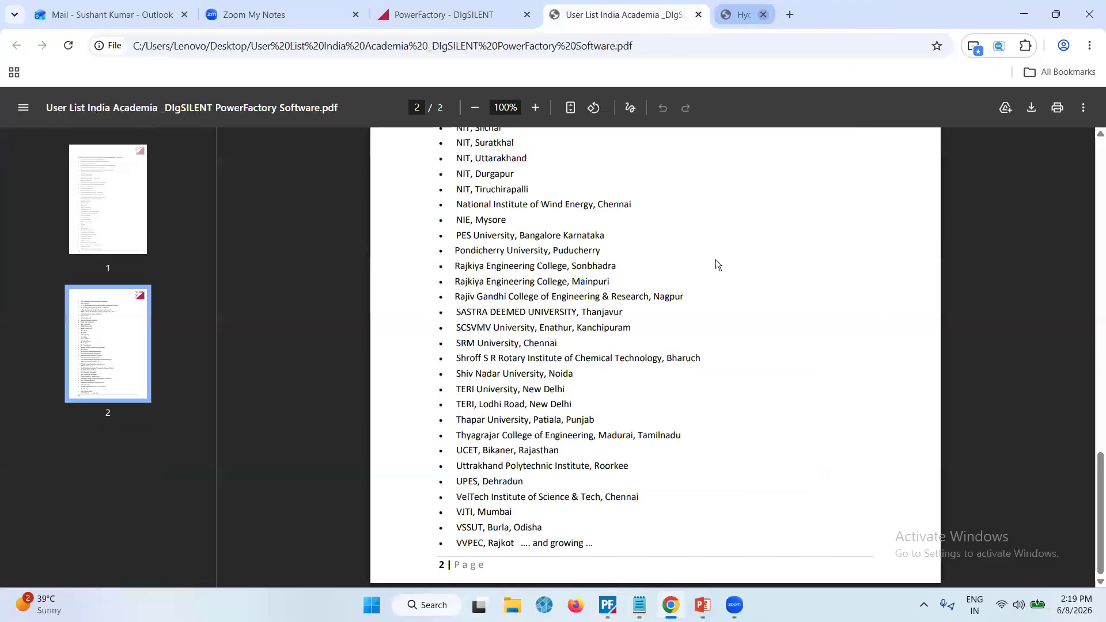
Return to PowerFactory, select the 9 Bus System example and open its documentation
left_click(612, 605)
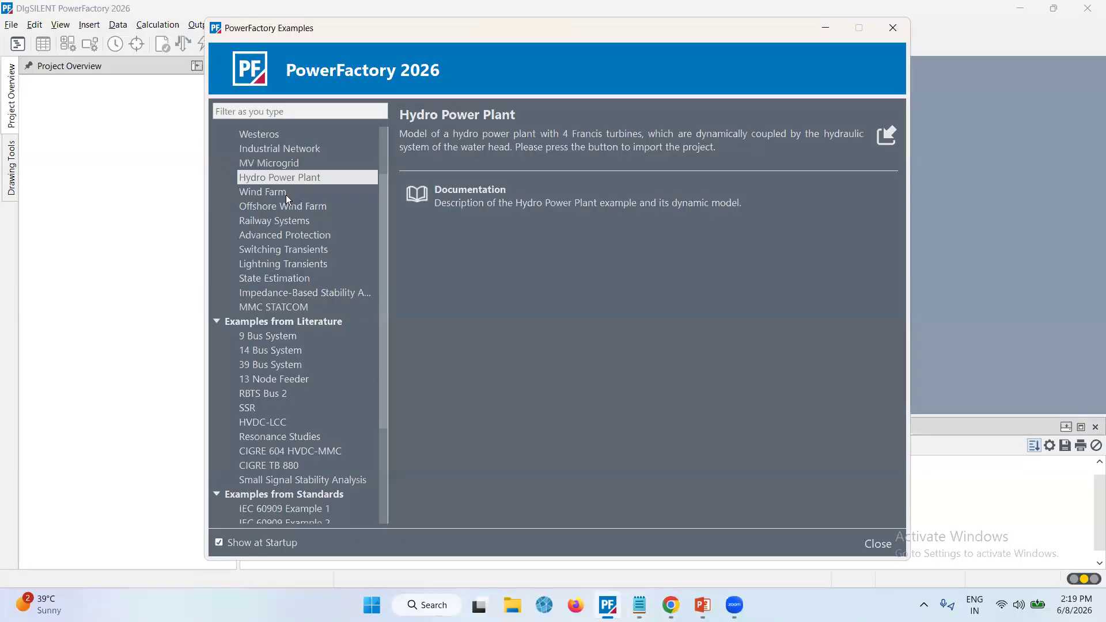
scroll(279, 268, "down", 3)
scroll(278, 268, "down", 1)
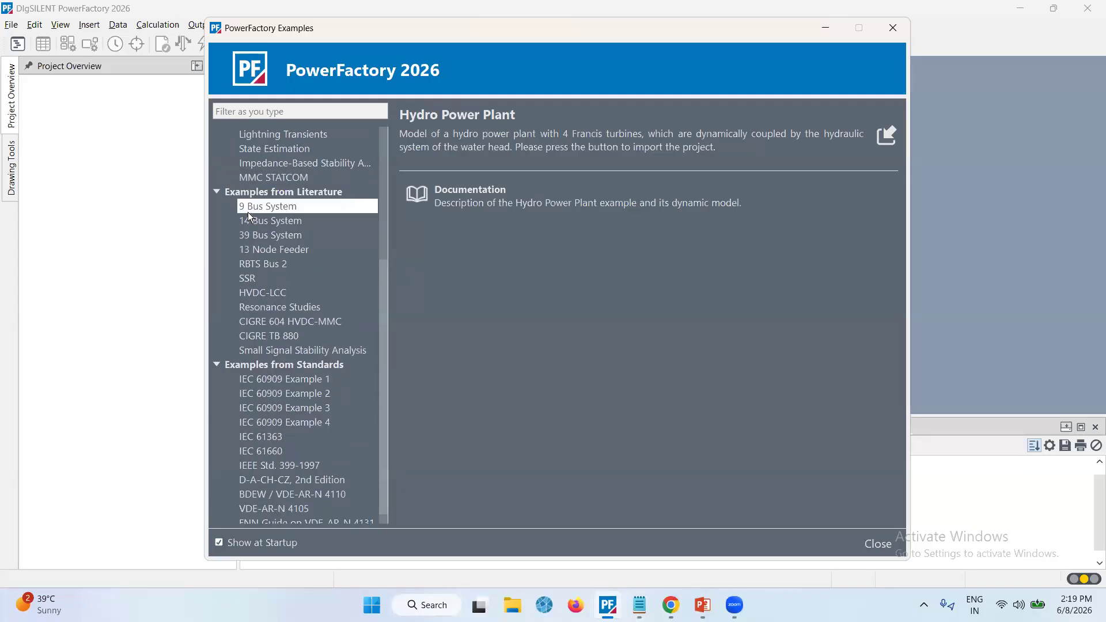
left_click(283, 214)
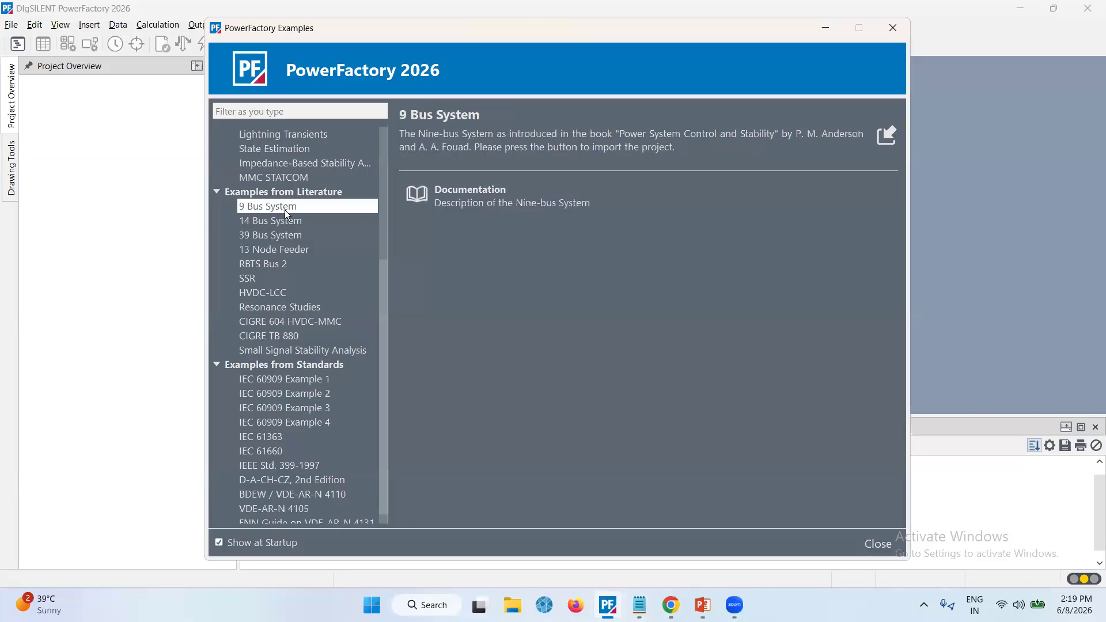
left_click(417, 196)
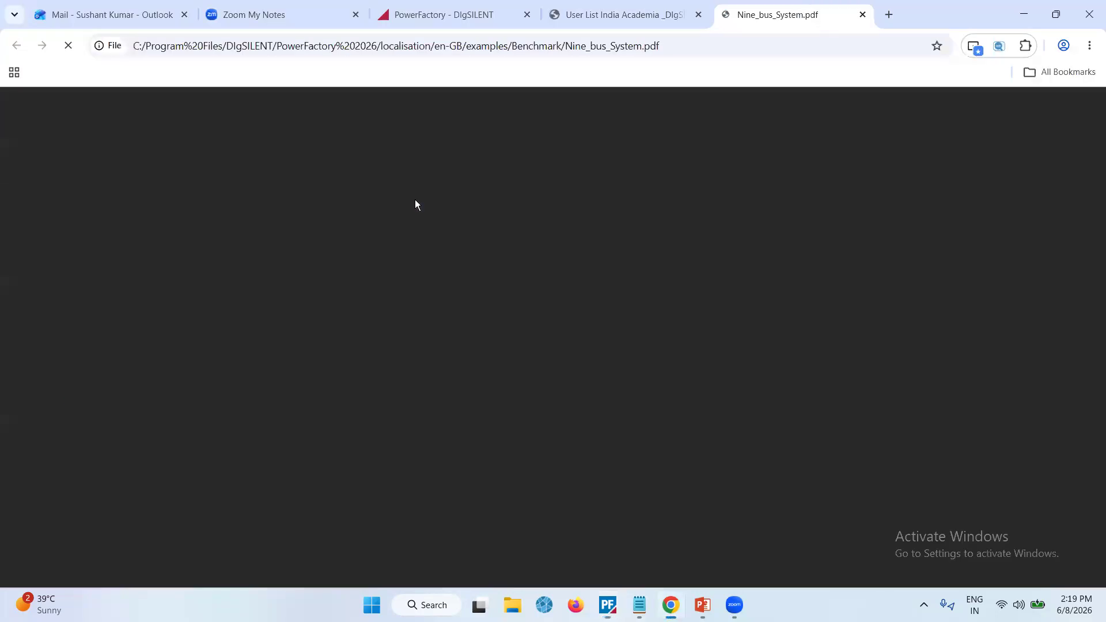
Read through the Nine-bus System documentation PDF down to the input data tables
scroll(492, 328, "down", 2)
scroll(492, 333, "down", 7)
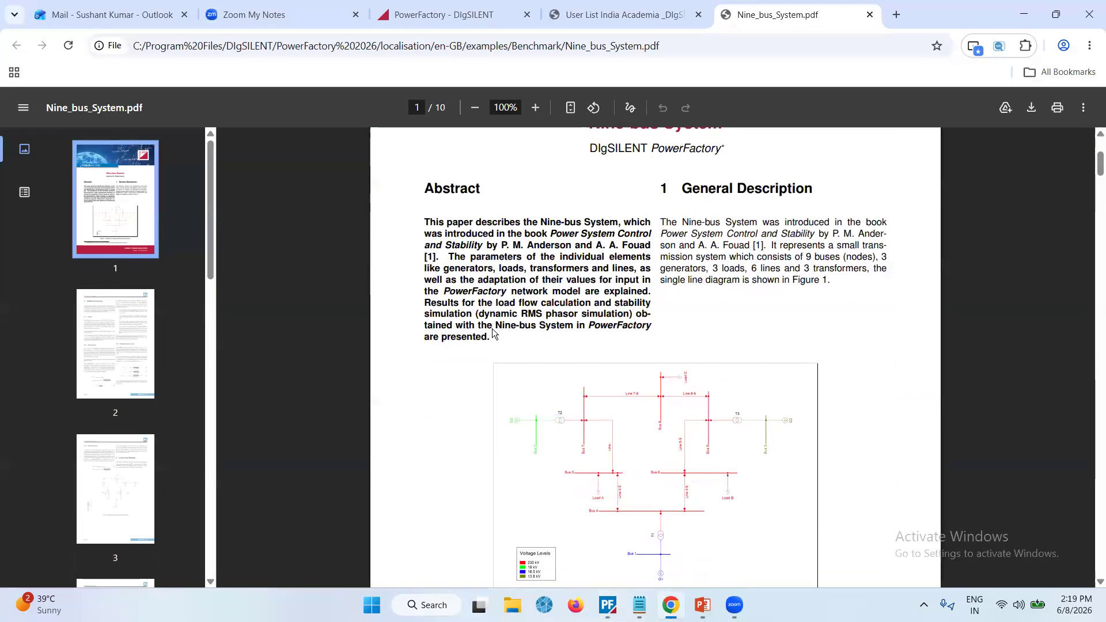
scroll(492, 328, "down", 12)
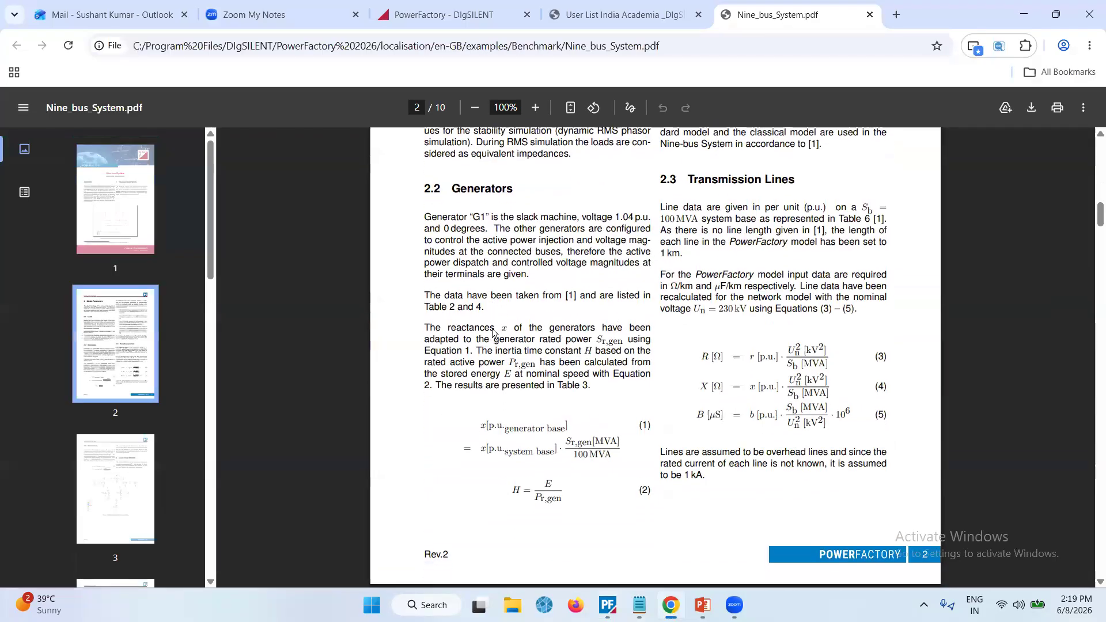
scroll(493, 333, "down", 3)
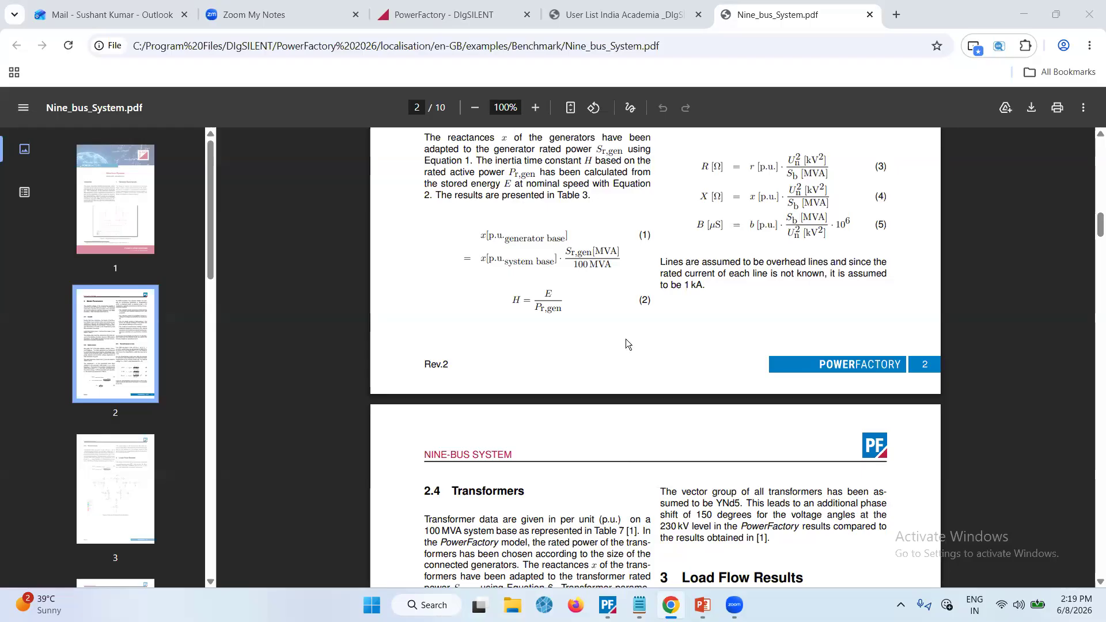
scroll(632, 337, "down", 10)
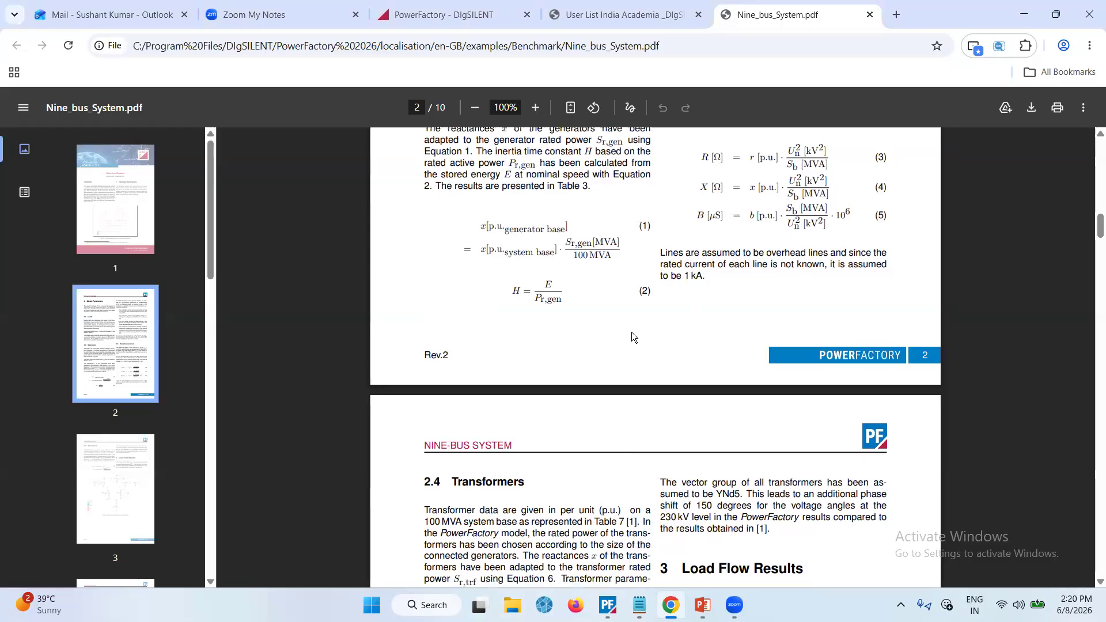
scroll(631, 331, "down", 10)
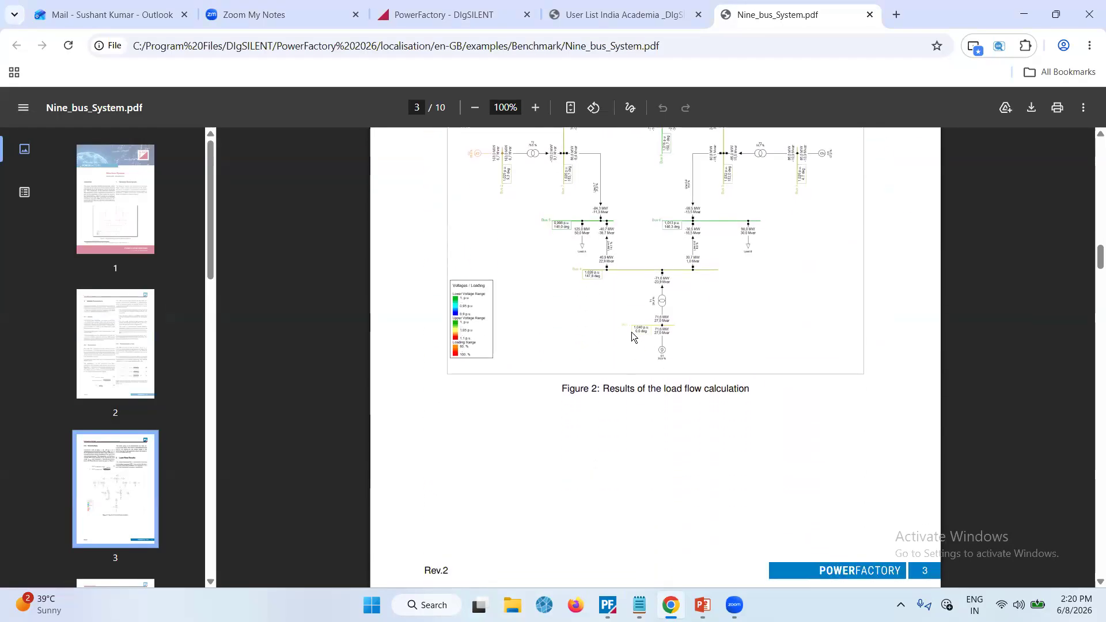
scroll(632, 332, "up", 2)
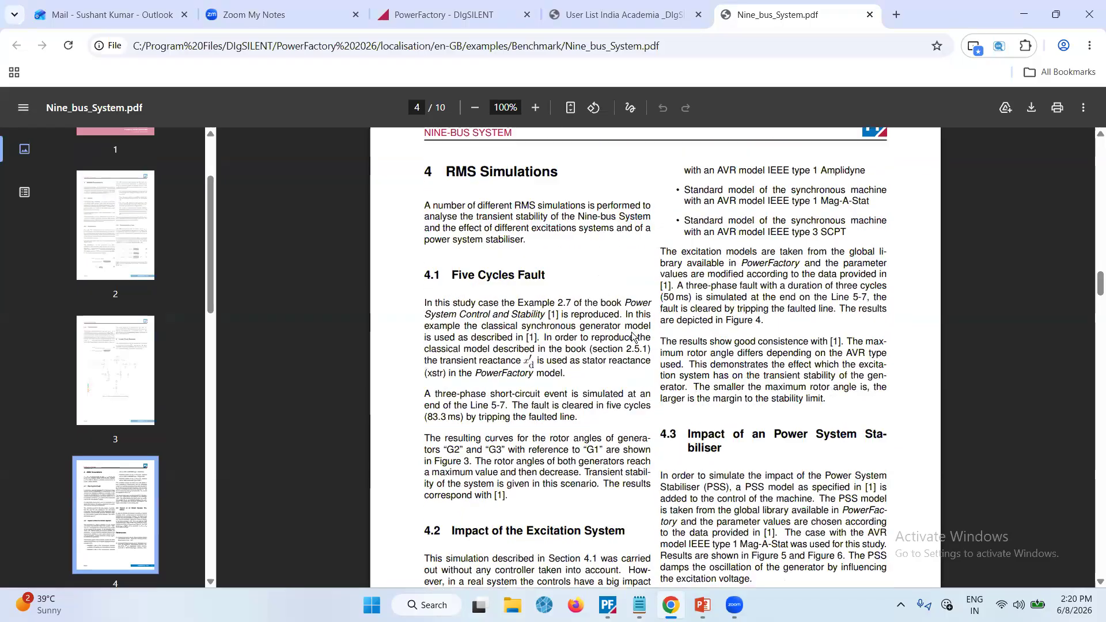
scroll(633, 334, "down", 9)
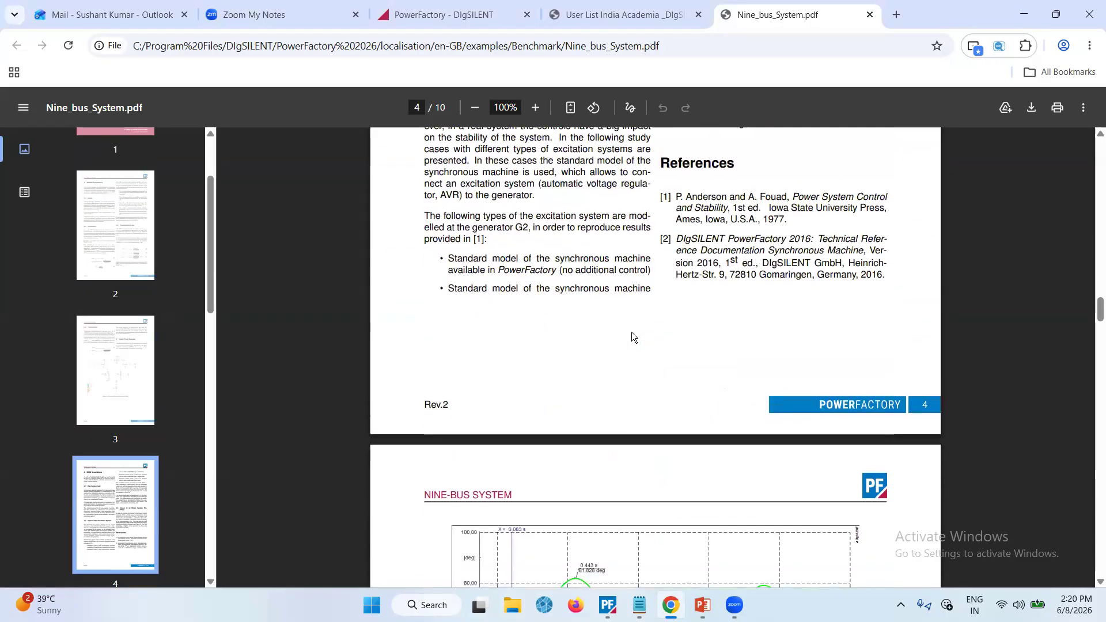
scroll(631, 337, "down", 5)
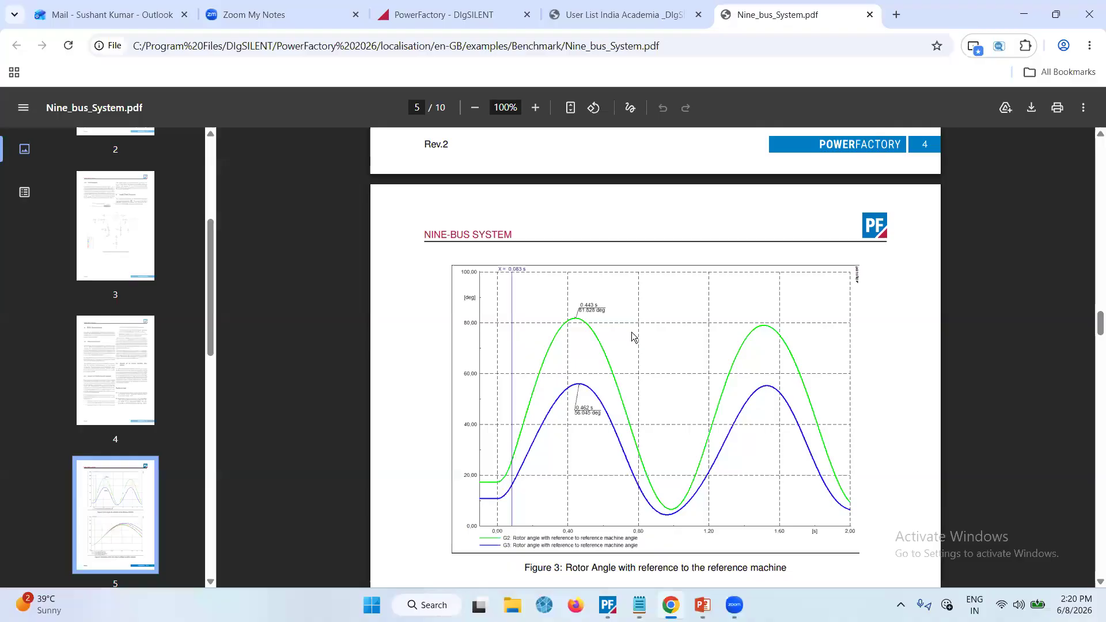
scroll(632, 335, "down", 5)
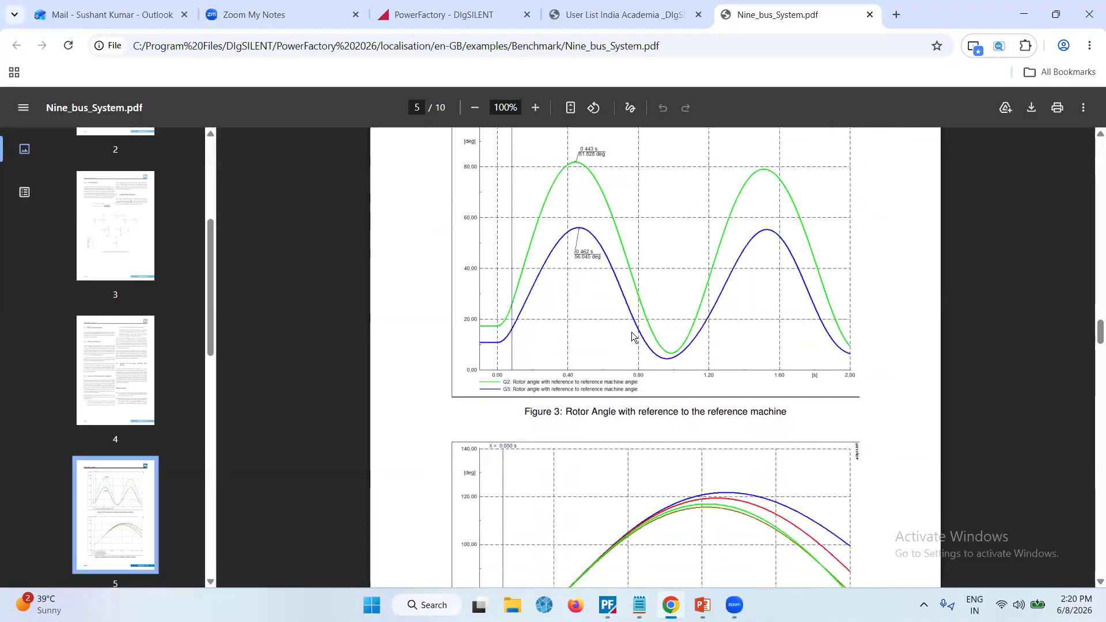
scroll(632, 337, "down", 11)
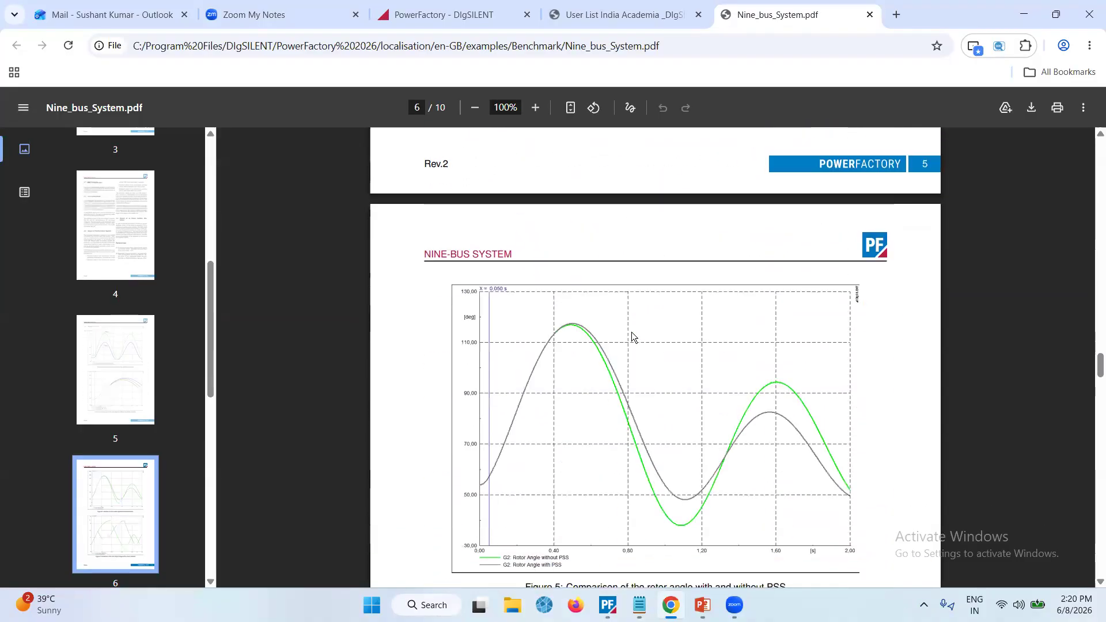
scroll(631, 336, "down", 3)
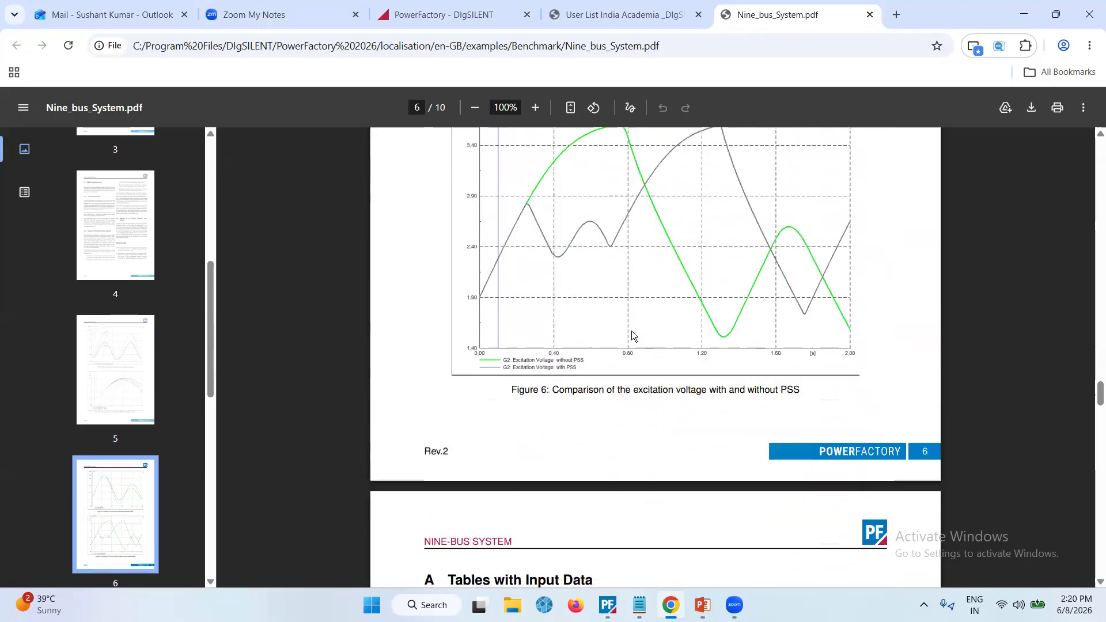
scroll(631, 330, "down", 6)
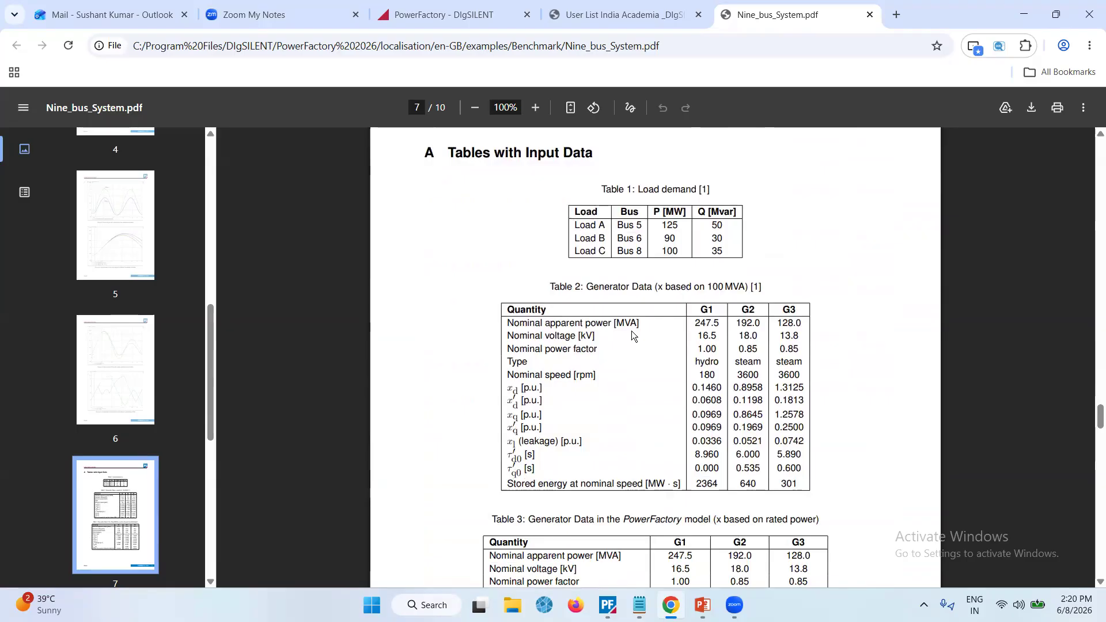
Scroll through the remaining Nine-bus System documentation pages to the load flow result tables, then return to PowerFactory
scroll(631, 330, "down", 3)
scroll(631, 331, "down", 5)
scroll(632, 334, "down", 13)
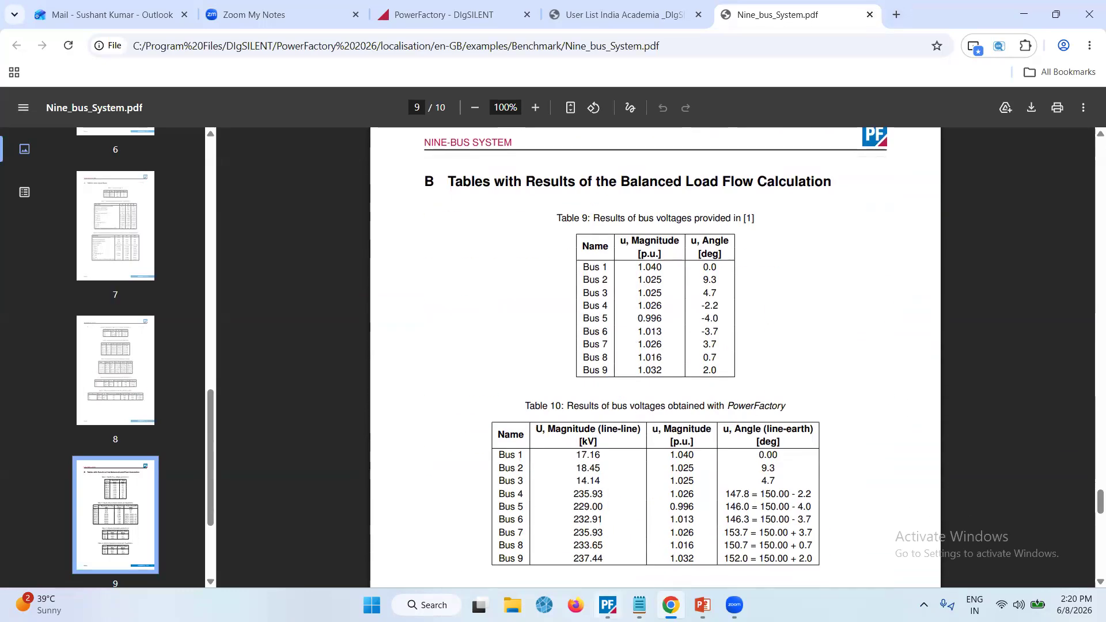
left_click(608, 605)
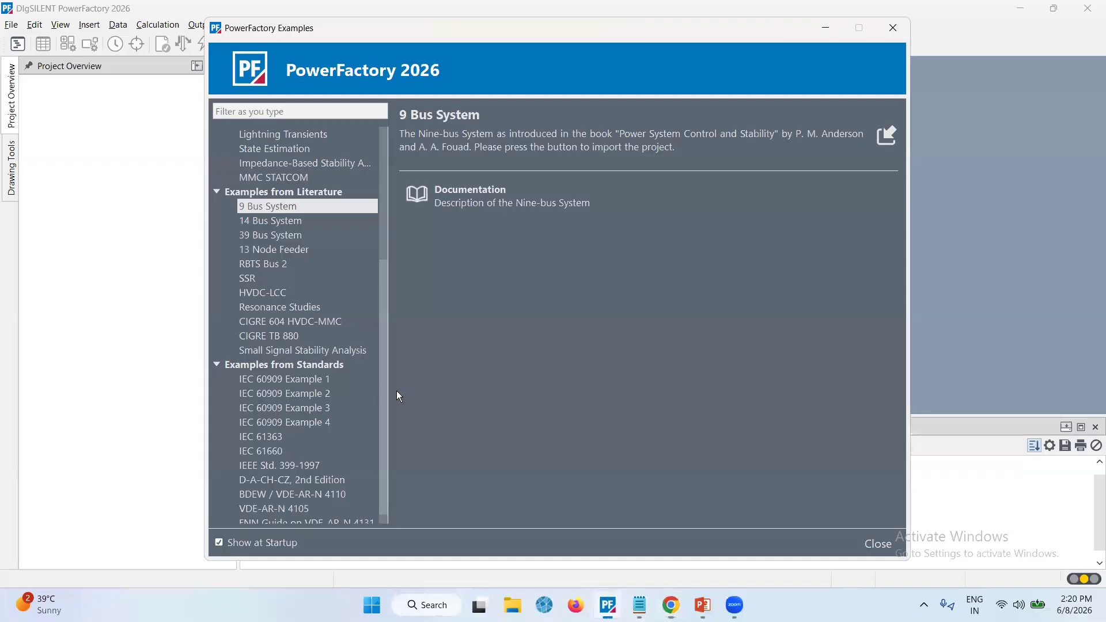
Select the 14 Bus System example, scroll through the examples list and close the Examples window
left_click(312, 225)
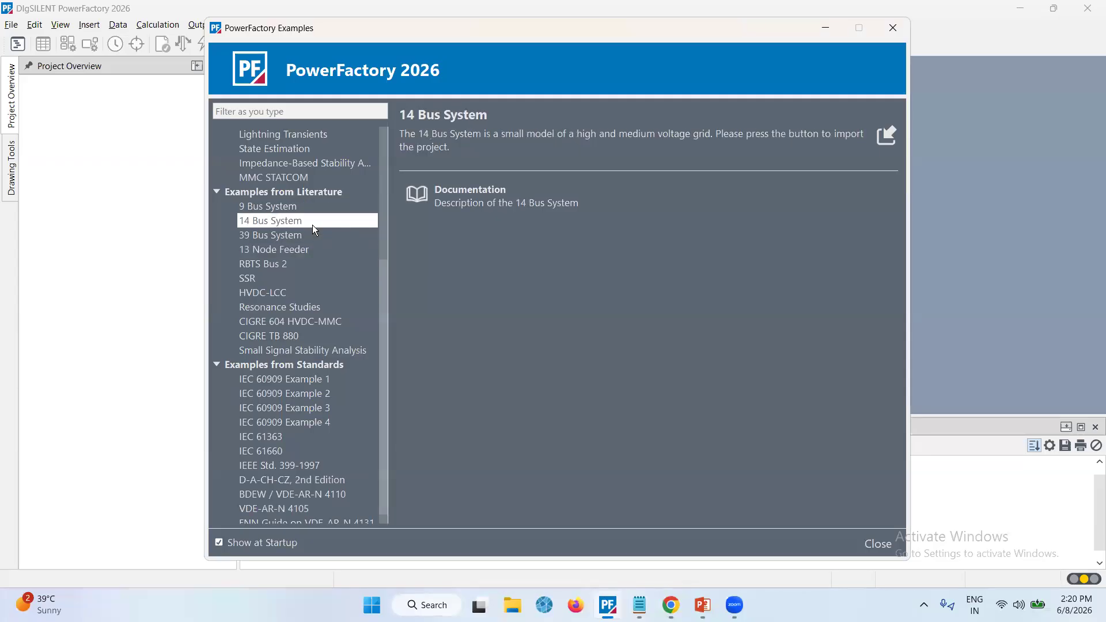
scroll(297, 291, "down", 1)
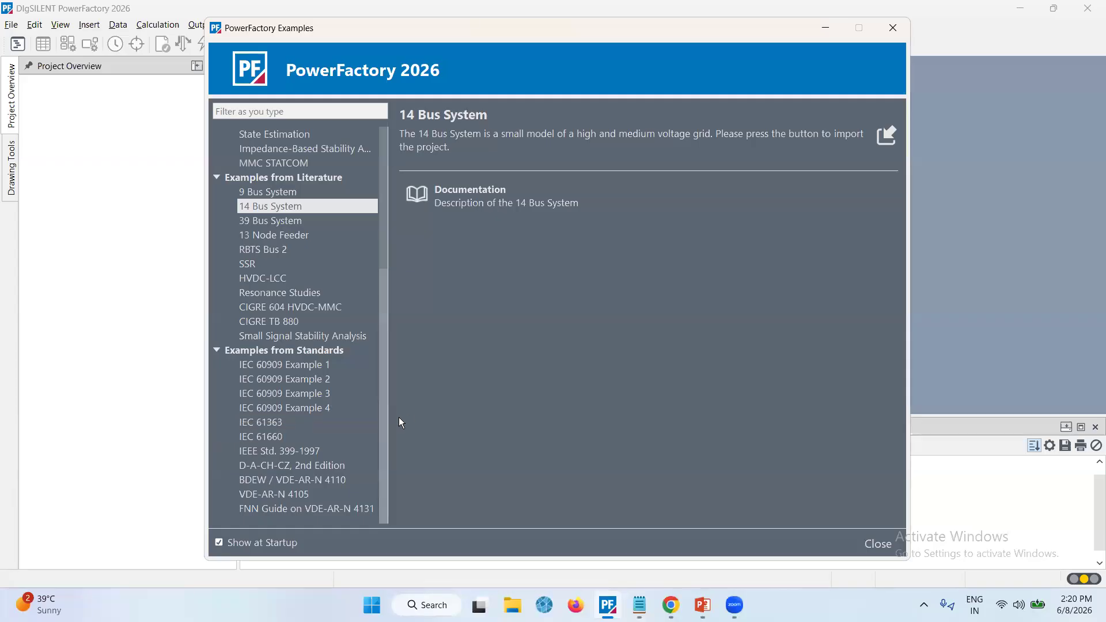
scroll(314, 395, "up", 1)
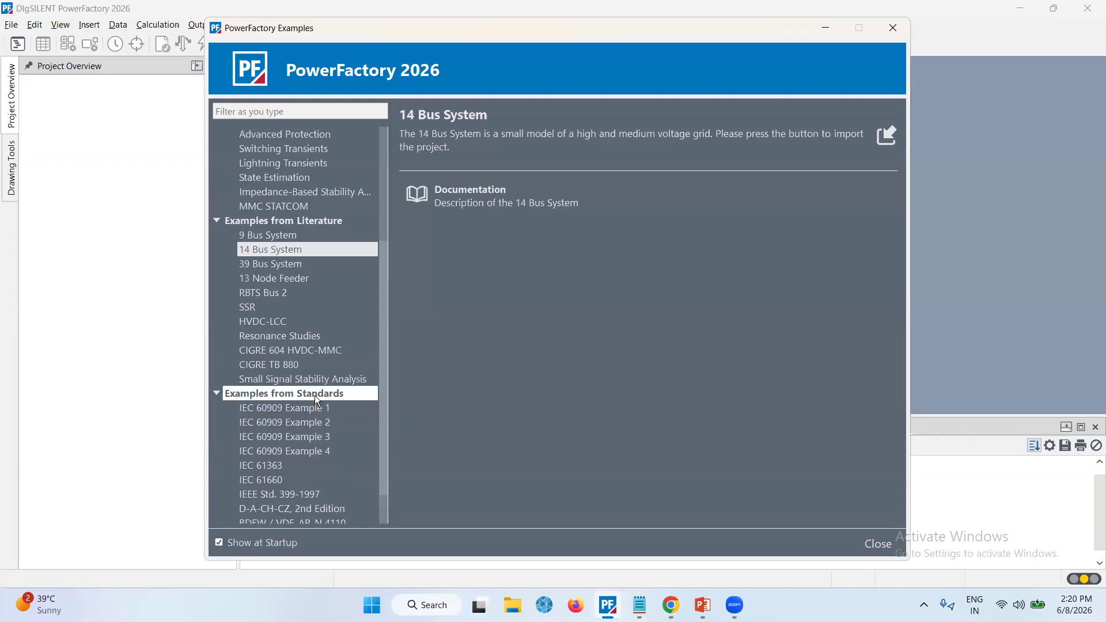
scroll(315, 395, "up", 2)
scroll(314, 395, "up", 2)
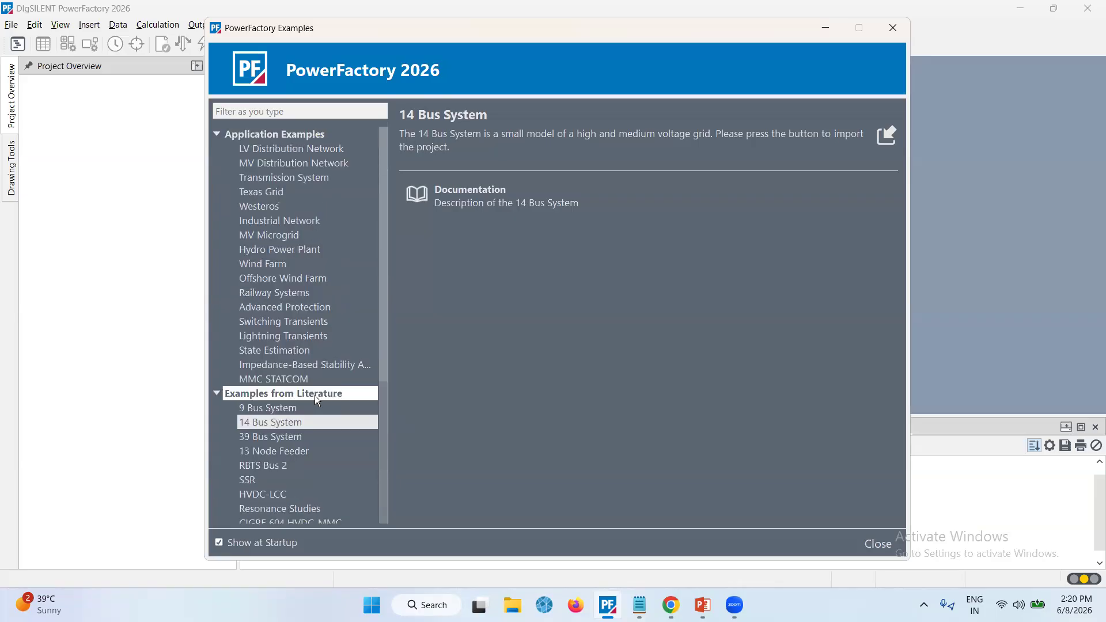
left_click(900, 28)
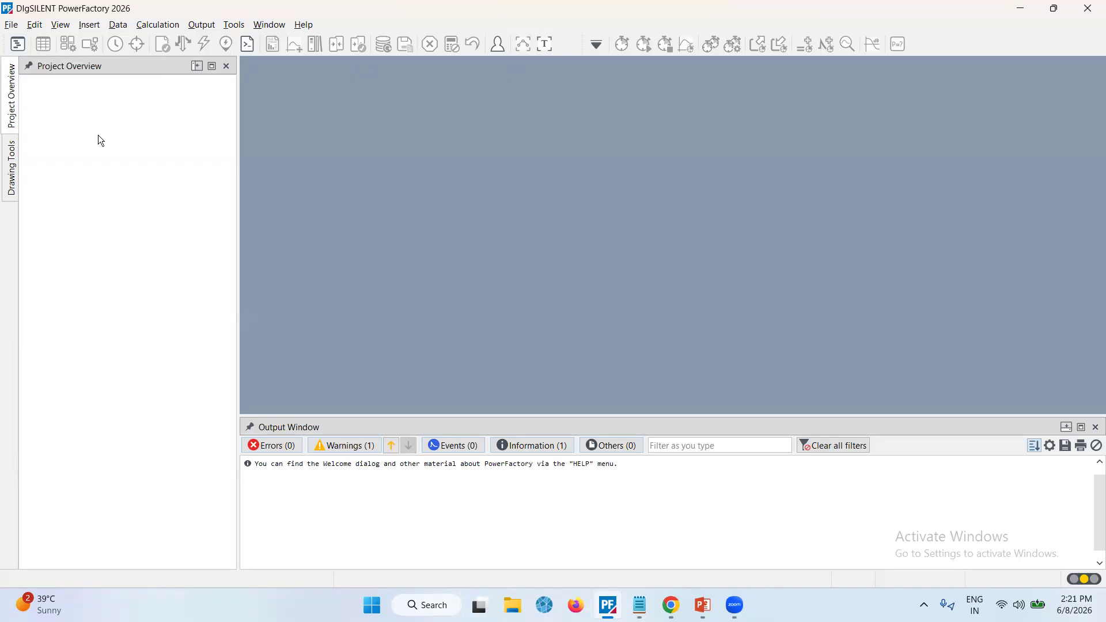
Create a new project, looking through each page of the project dialog before accepting its default settings
left_click(12, 24)
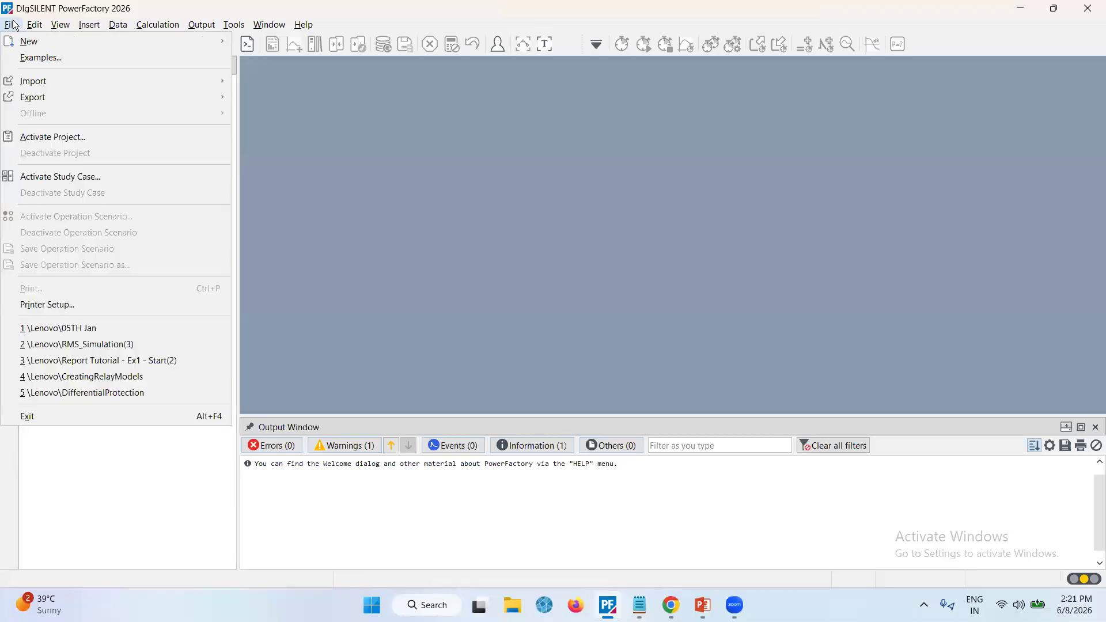
mouse_move(27, 43)
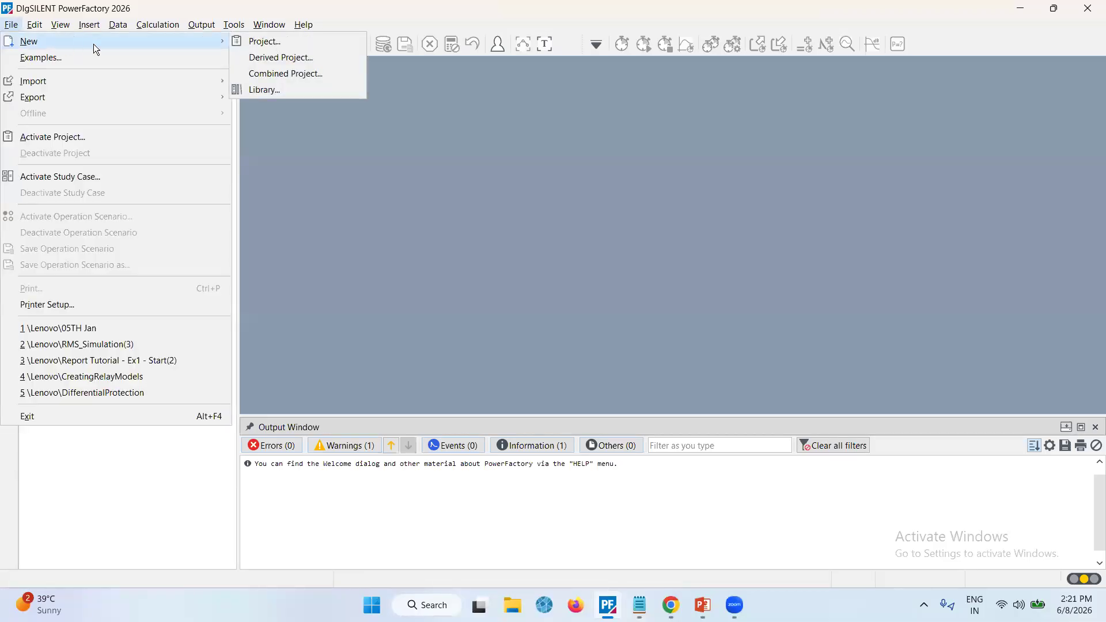
left_click(257, 46)
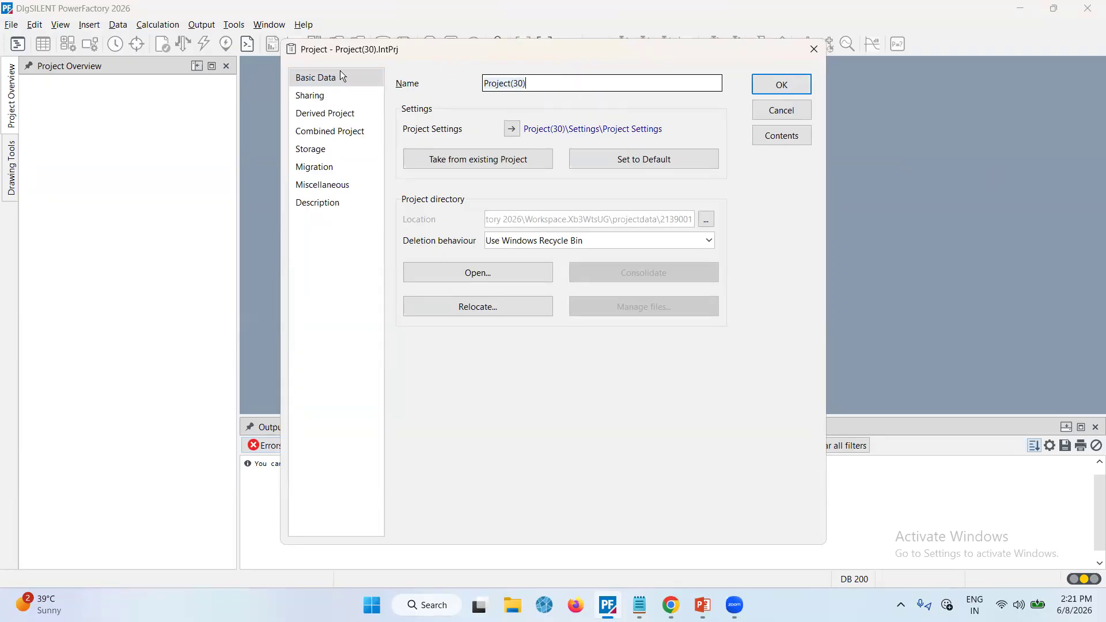
left_click(331, 95)
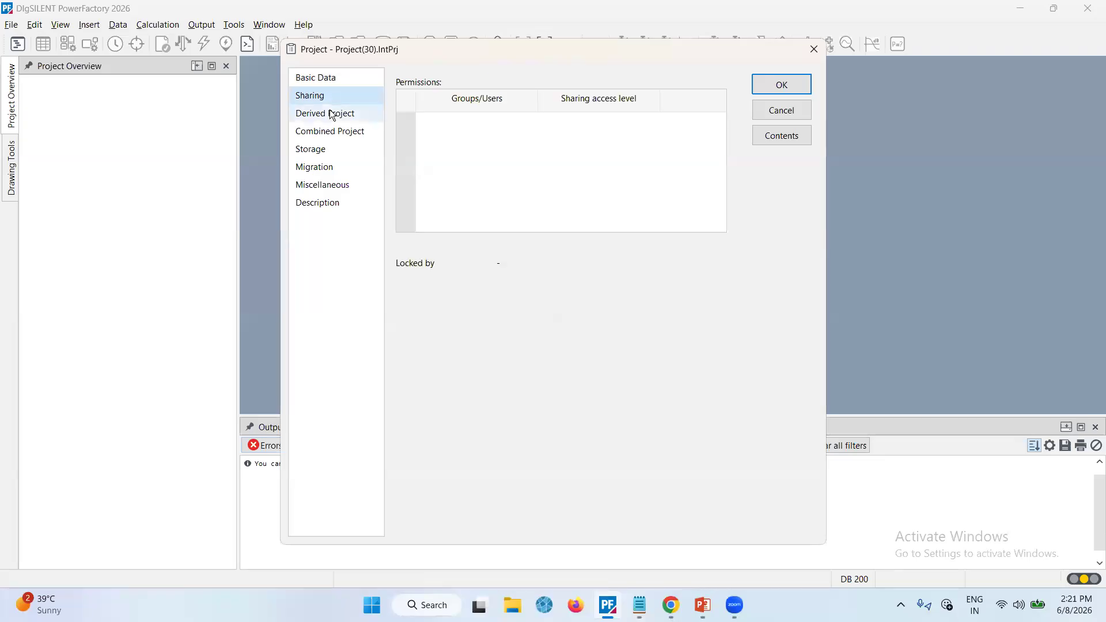
left_click(333, 114)
left_click(334, 132)
left_click(337, 150)
left_click(335, 166)
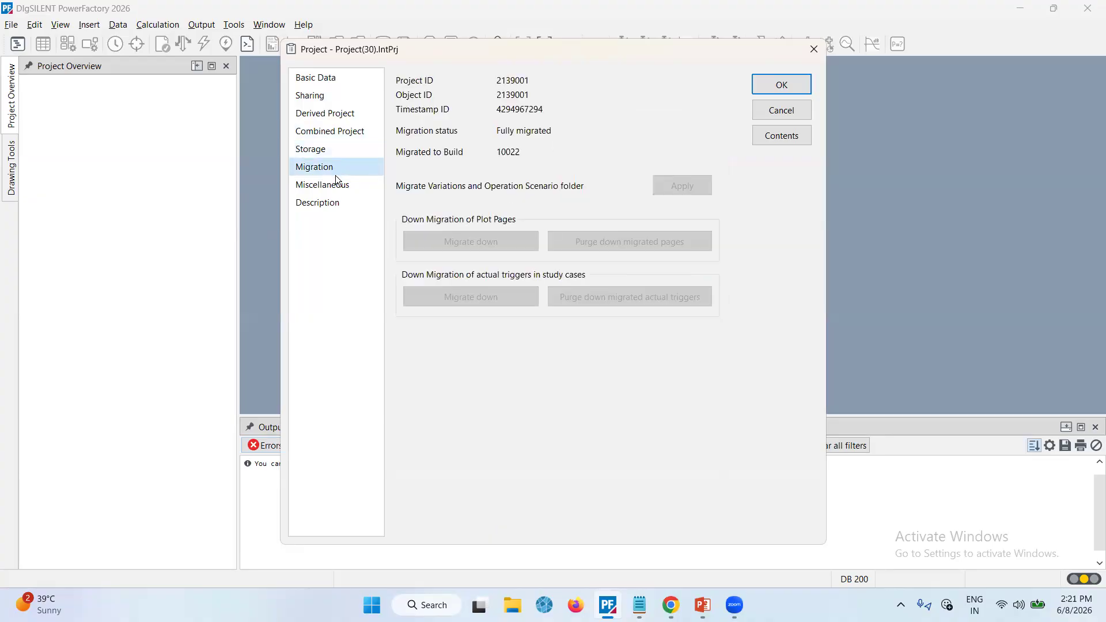
left_click(334, 182)
left_click(323, 81)
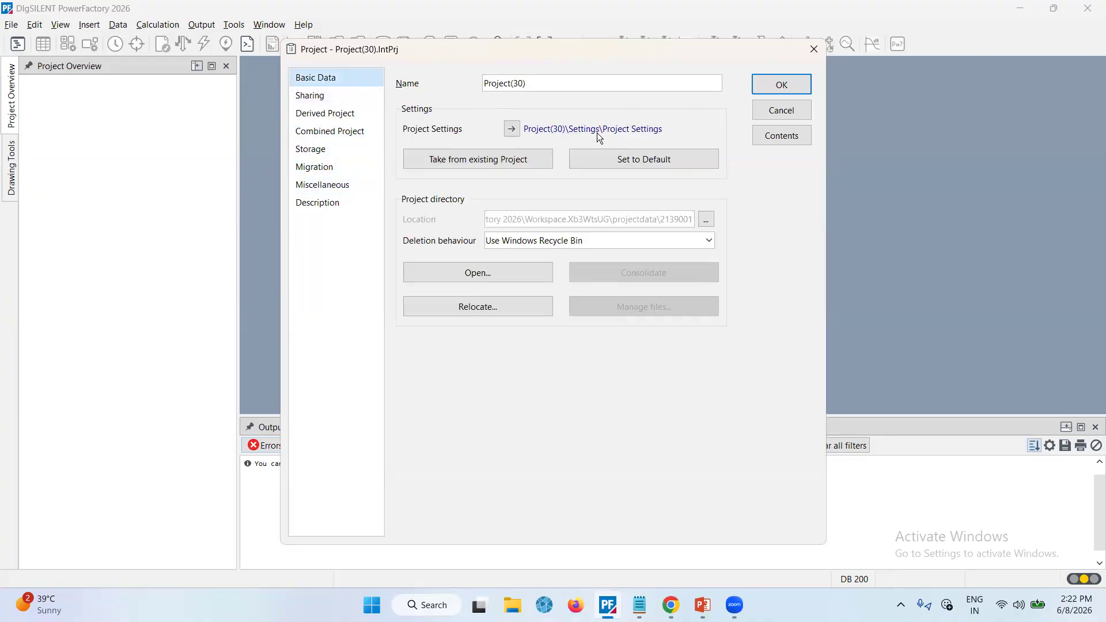
left_click(758, 84)
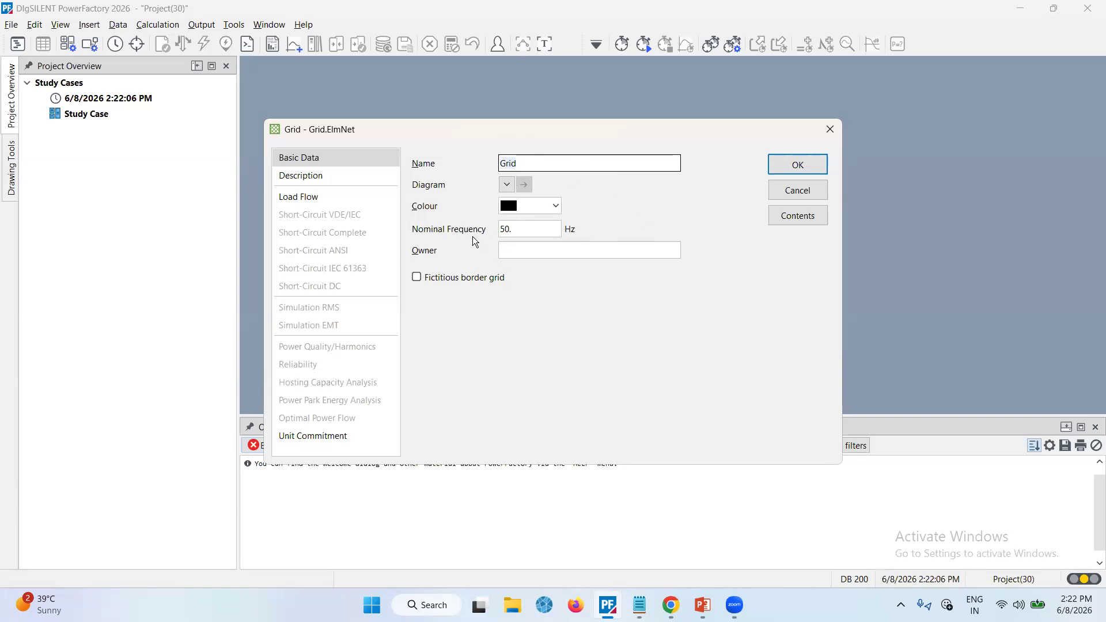
Browse the new grid's Description and Load Flow pages and accept its default grid settings
left_click(299, 183)
left_click(317, 197)
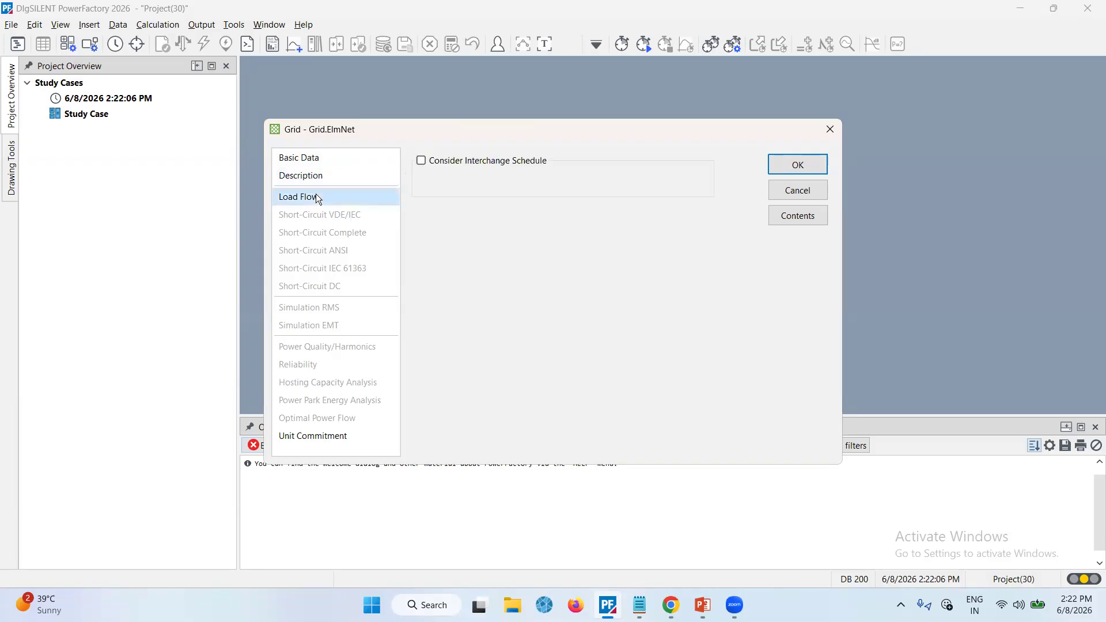
left_click(335, 162)
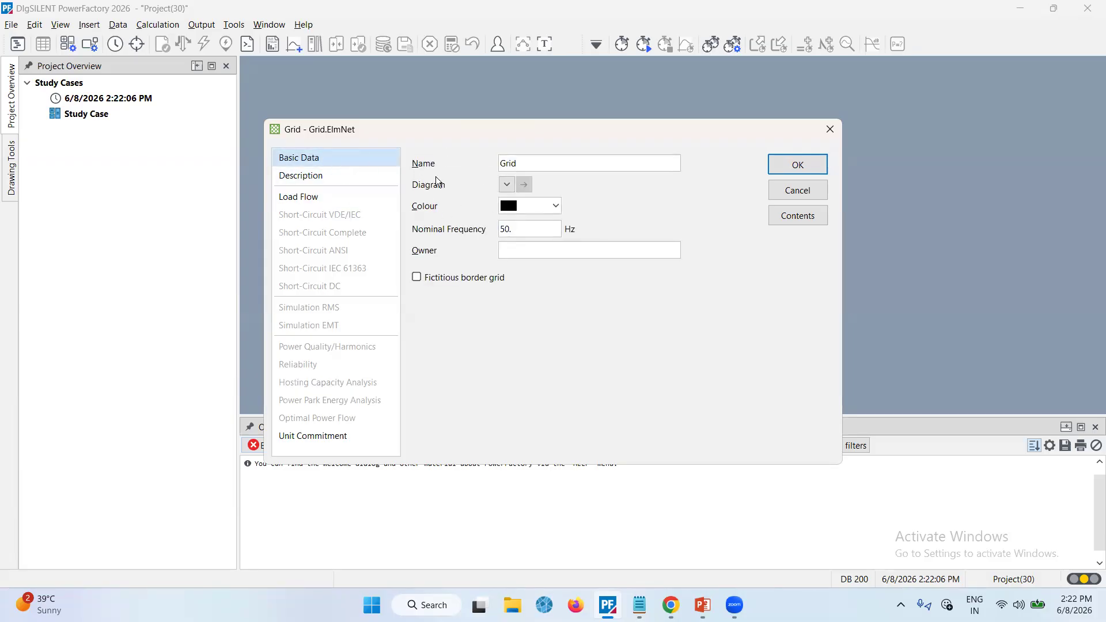
left_click(795, 164)
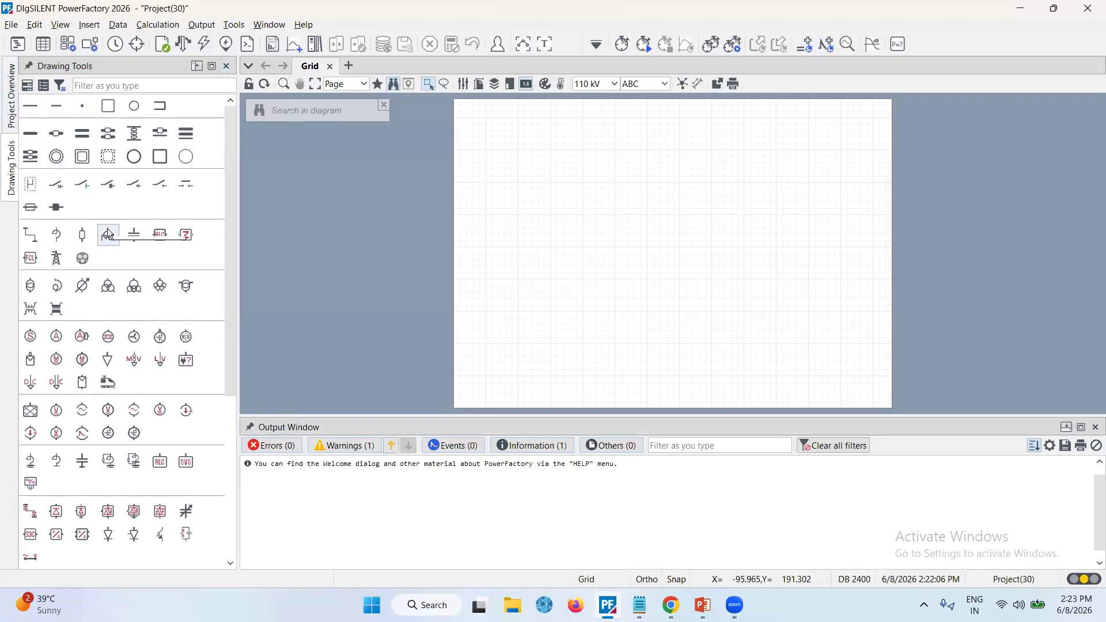
Scroll through the drawing tools palette, then switch to the project overview and back to the drawing tools
scroll(106, 456, "down", 3)
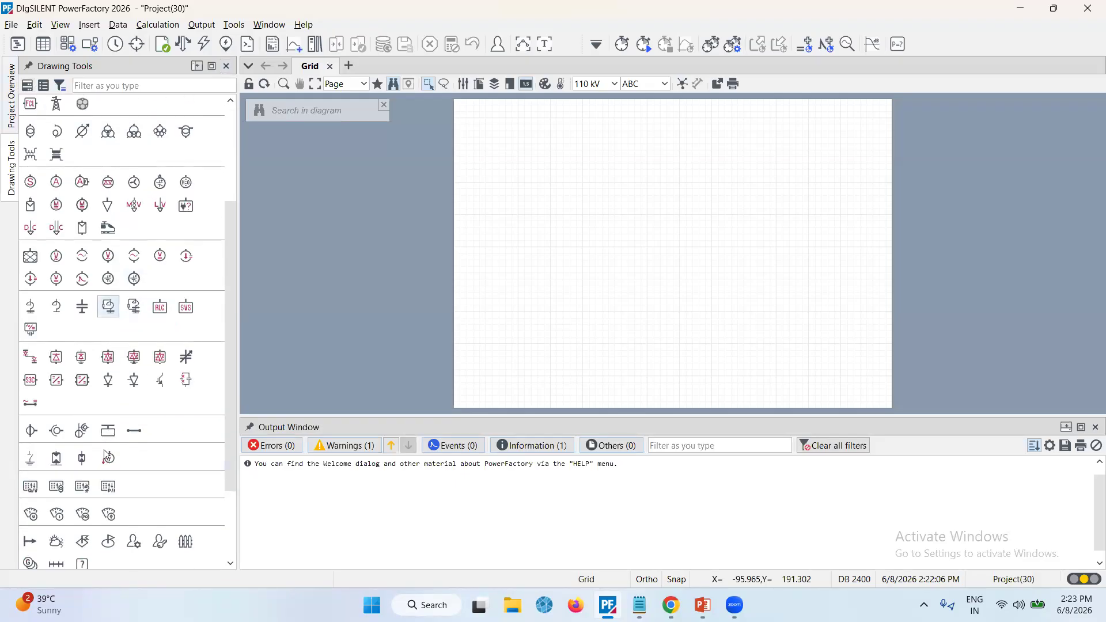
scroll(107, 455, "down", 1)
scroll(108, 455, "down", 1)
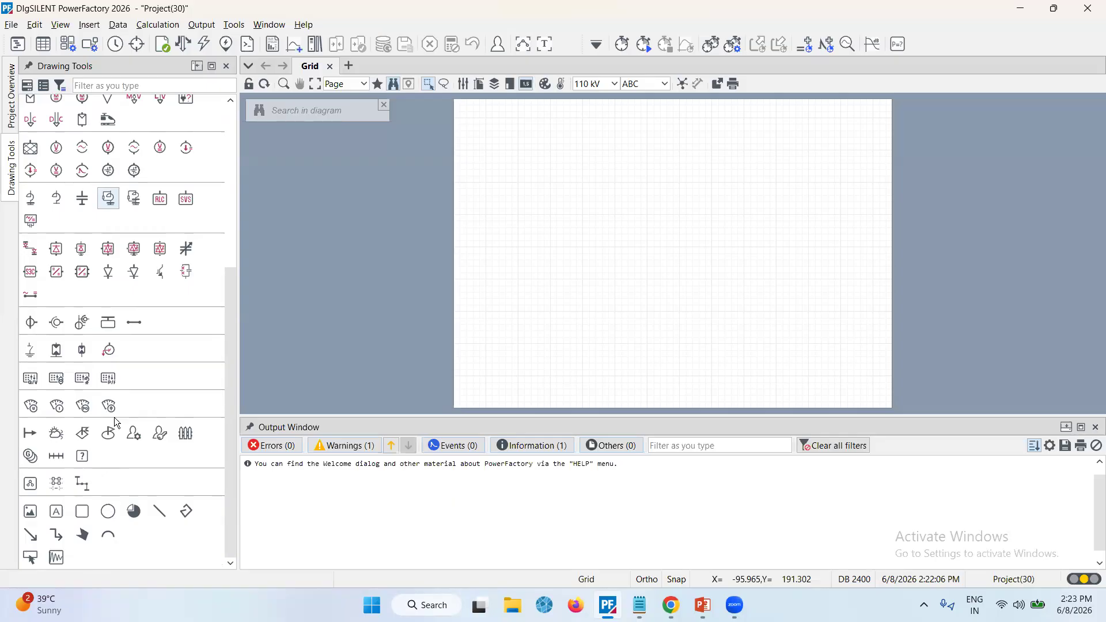
scroll(114, 417, "up", 5)
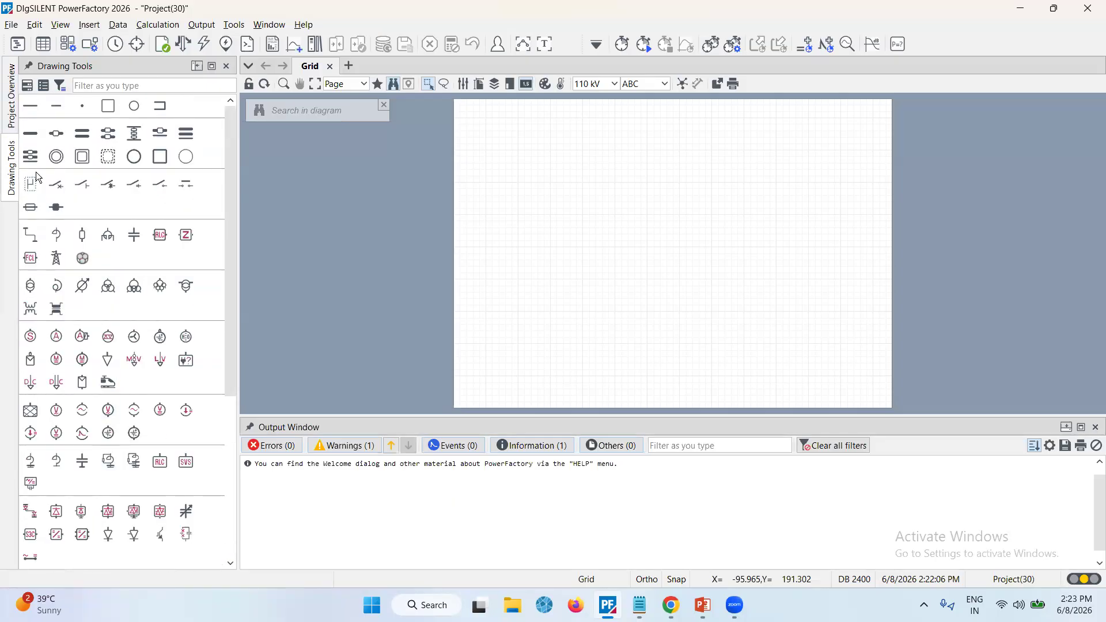
left_click(11, 86)
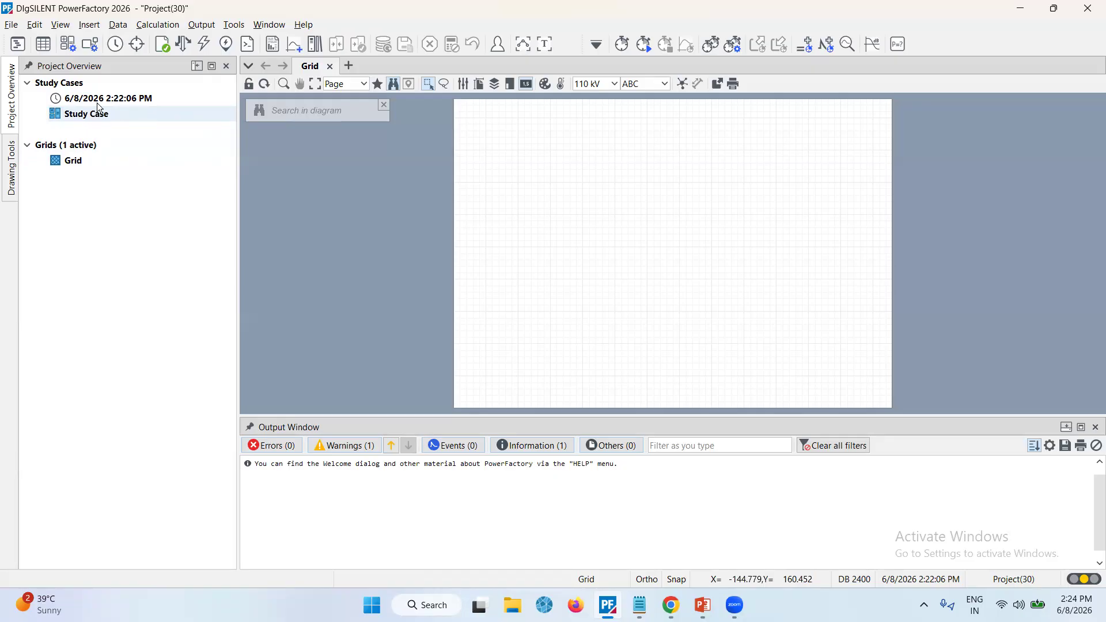
left_click(10, 177)
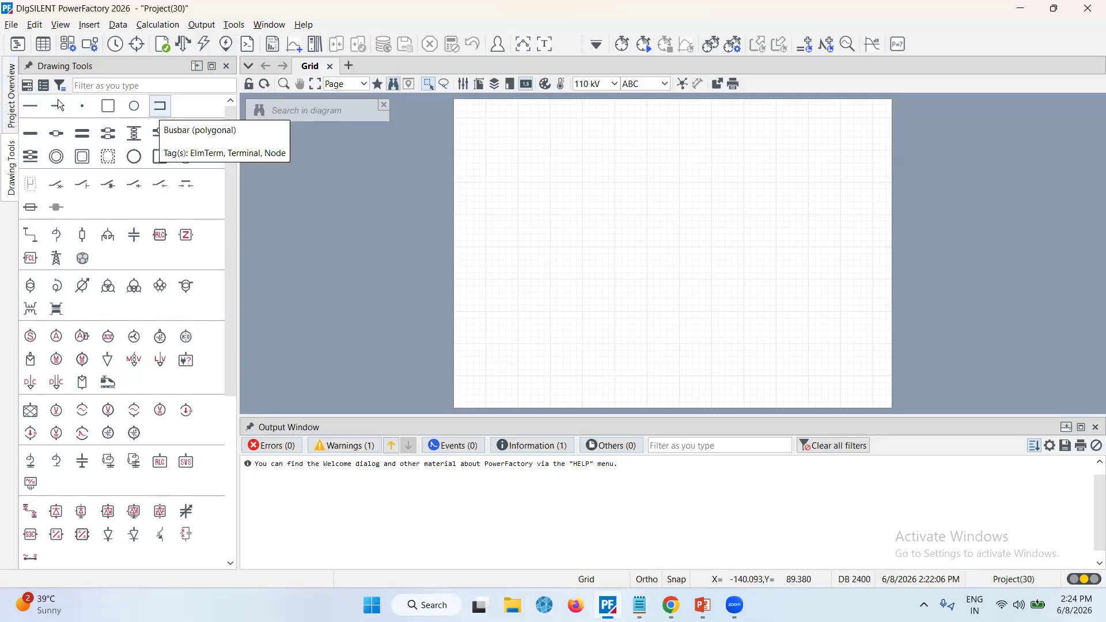
Try the list view of the drawing tools palette, then switch it to the categorized view with section headings
left_click(37, 86)
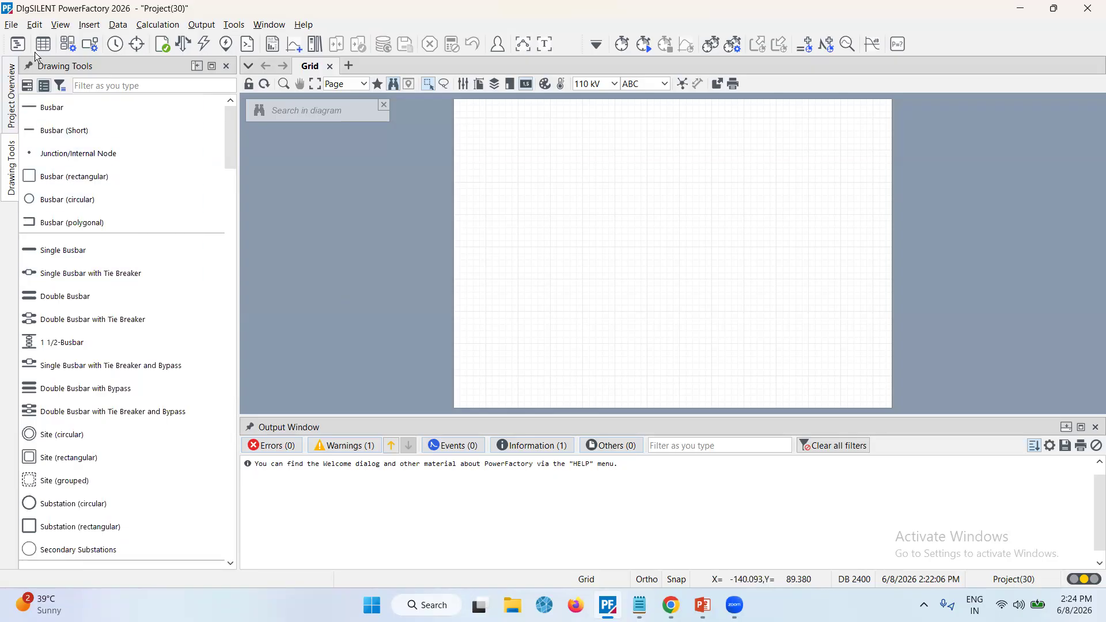
left_click(40, 90)
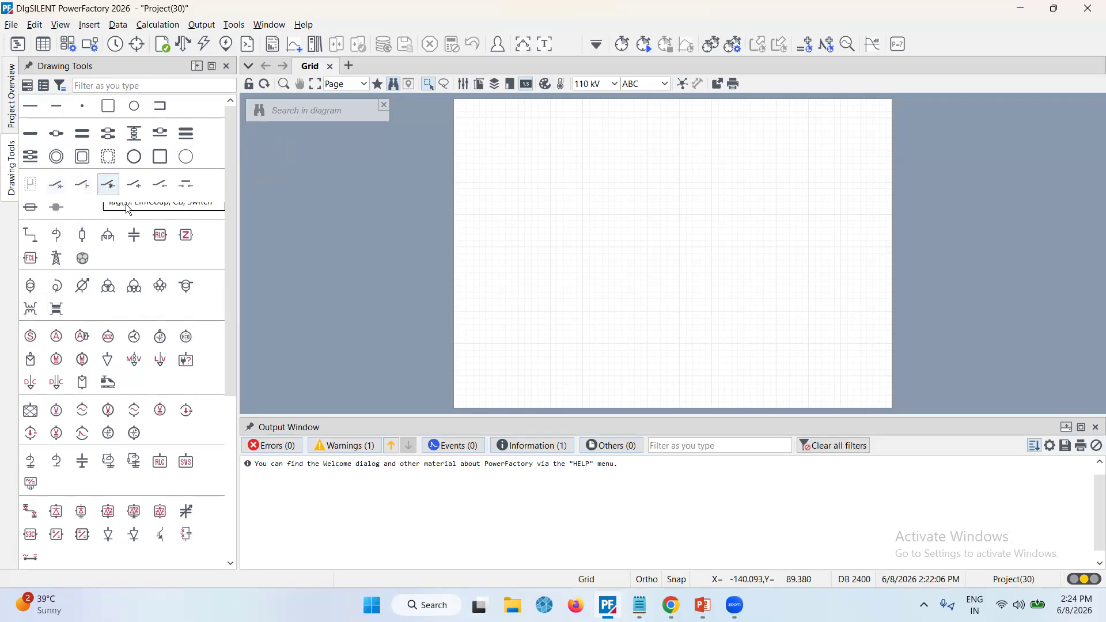
left_click(27, 85)
left_click(58, 105)
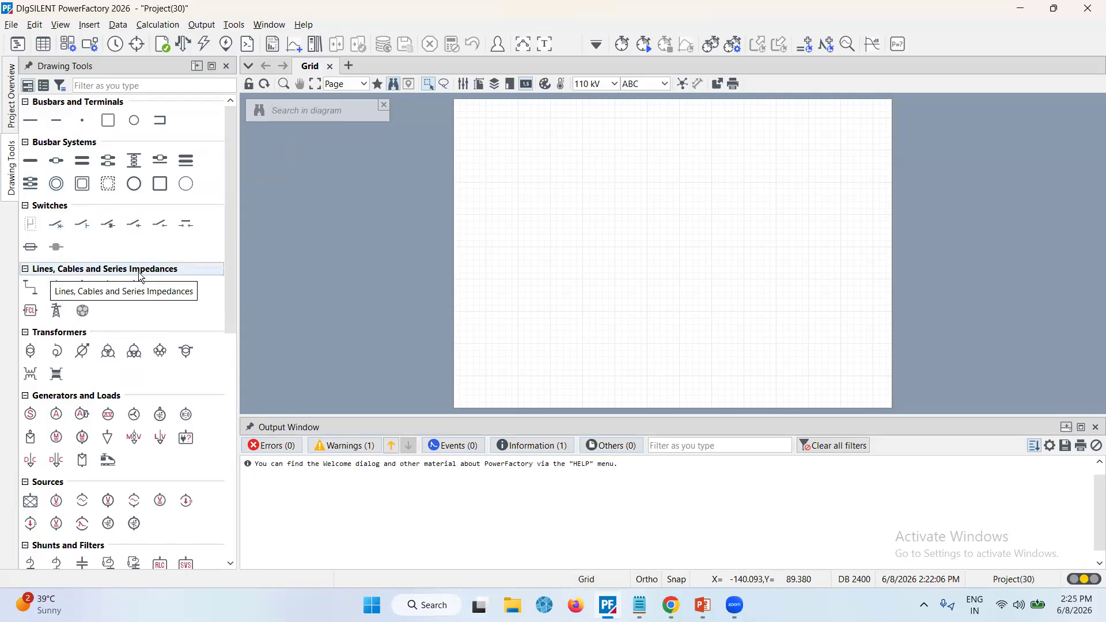
Browse every drawing tool category in the palette, then set the output window to auto-hide
left_click_drag(234, 271, 243, 335)
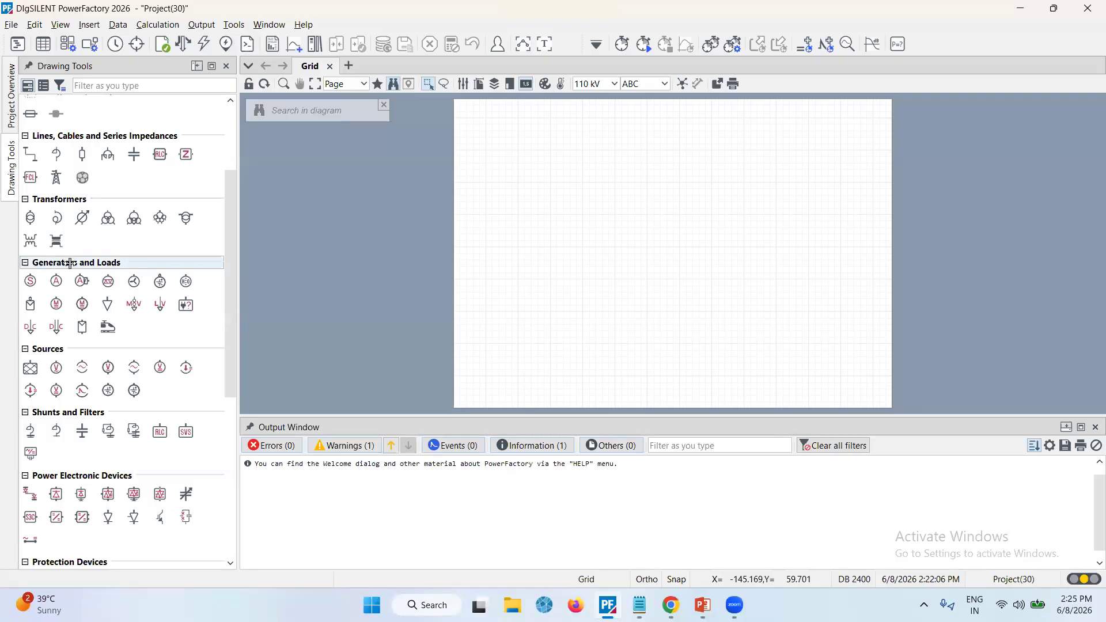
scroll(70, 264, "down", 1)
scroll(70, 264, "down", 1)
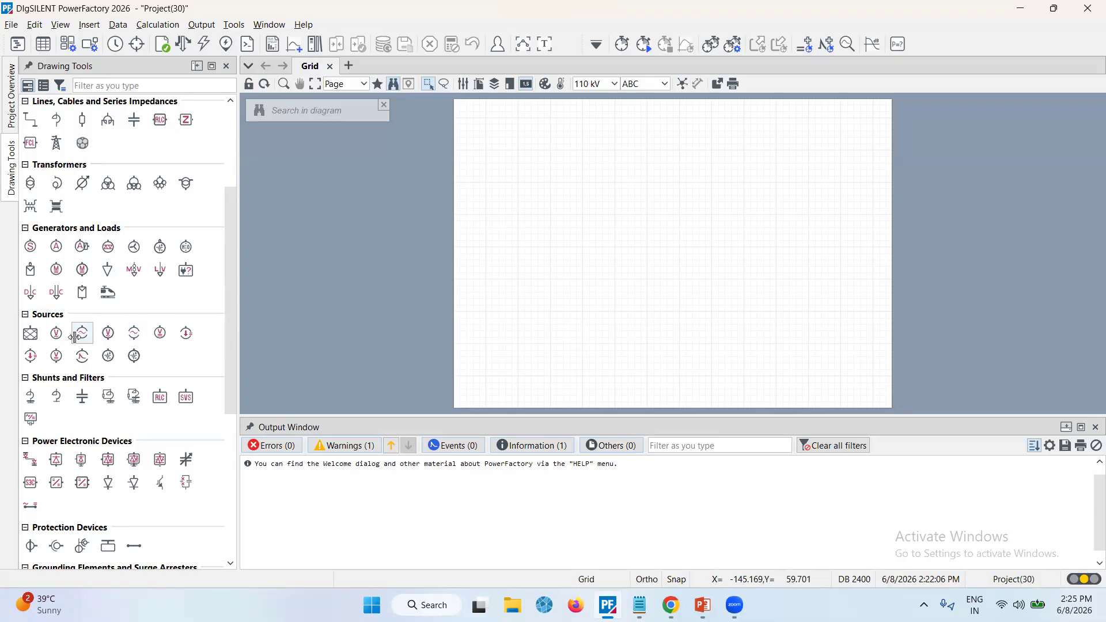
scroll(75, 337, "down", 1)
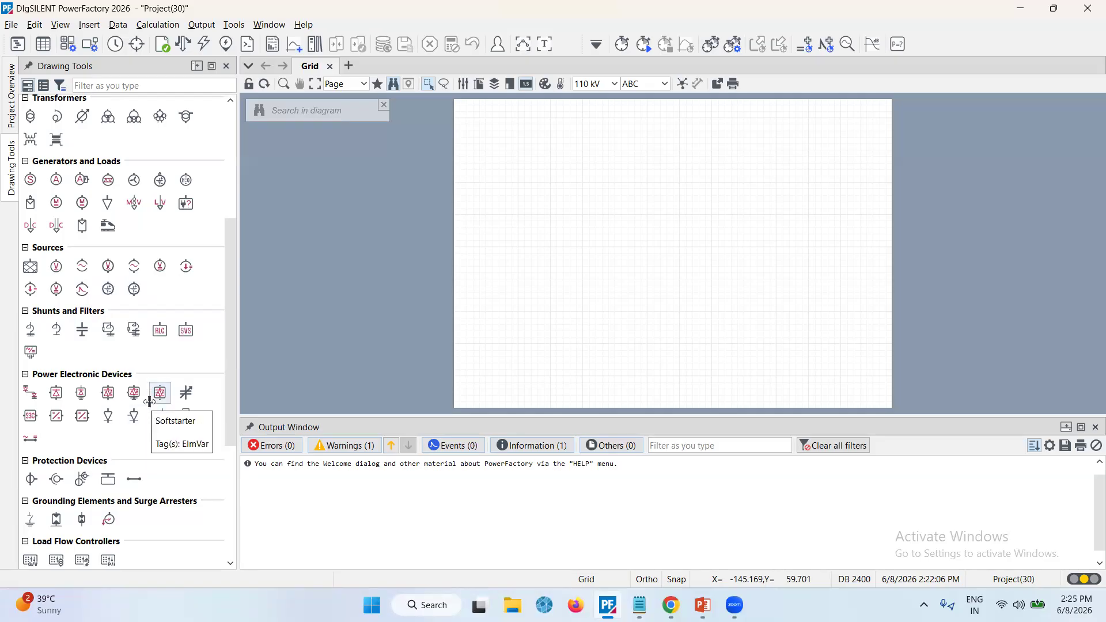
scroll(150, 401, "down", 2)
scroll(149, 402, "down", 2)
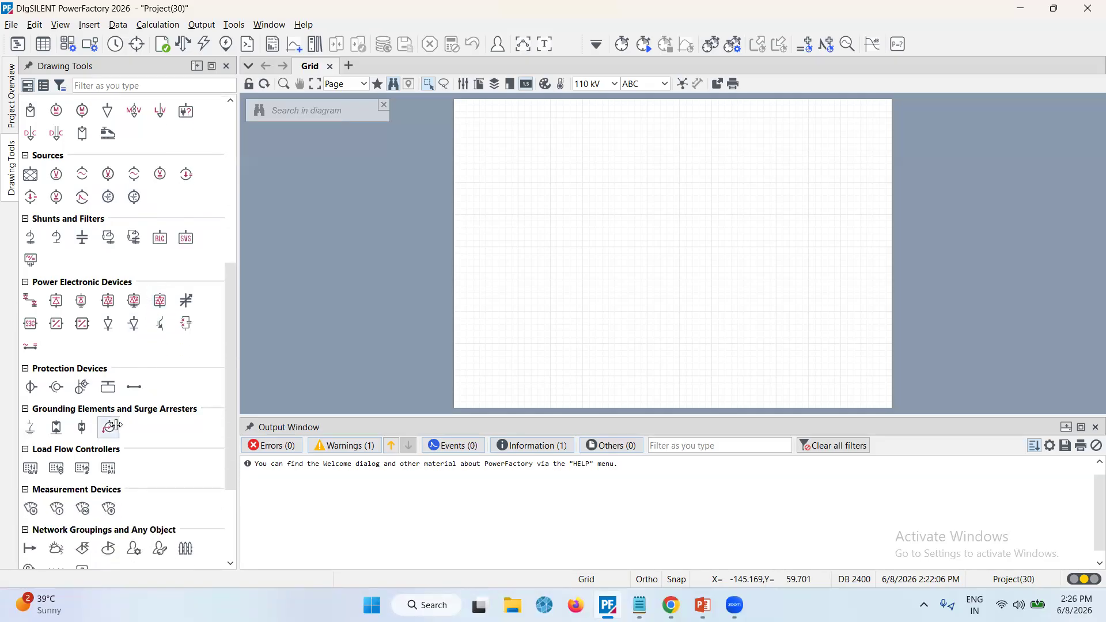
scroll(161, 427, "down", 3)
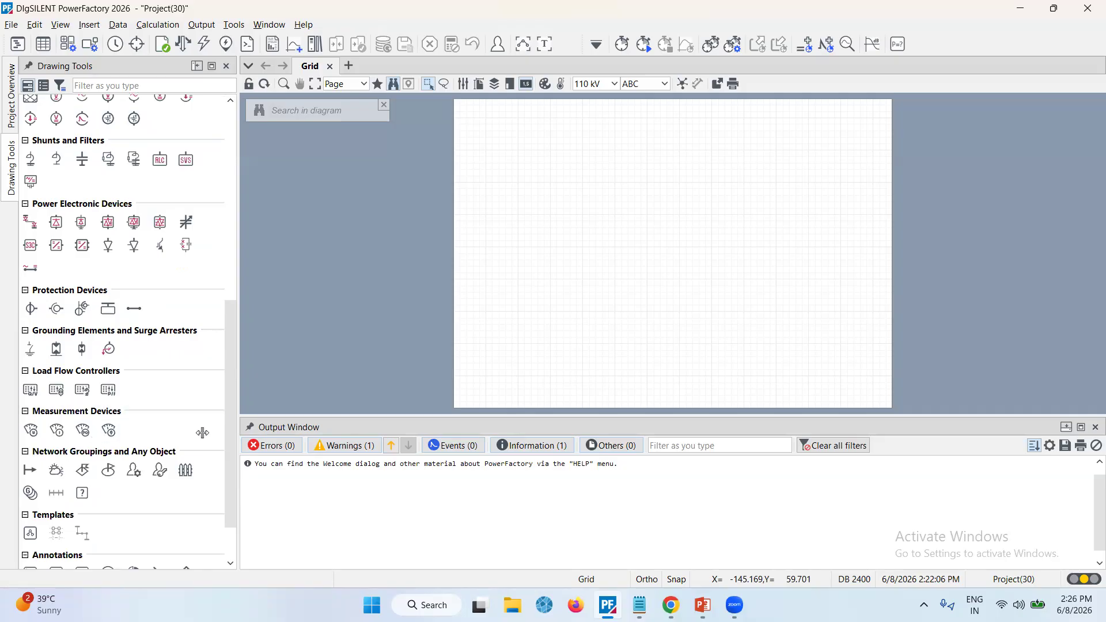
scroll(165, 406, "down", 3)
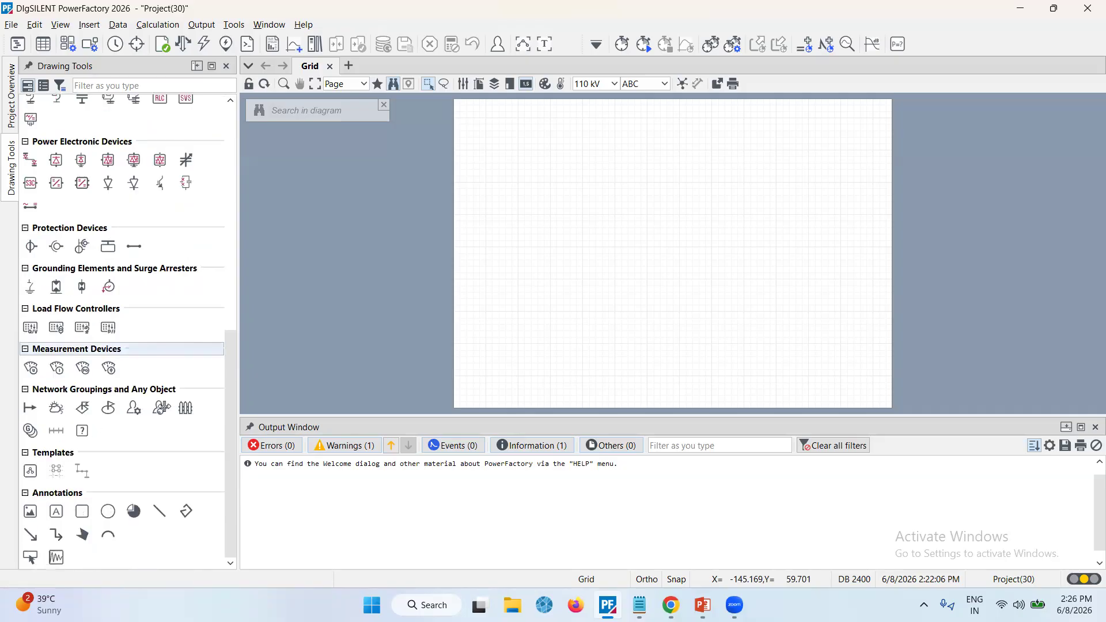
scroll(163, 407, "up", 8)
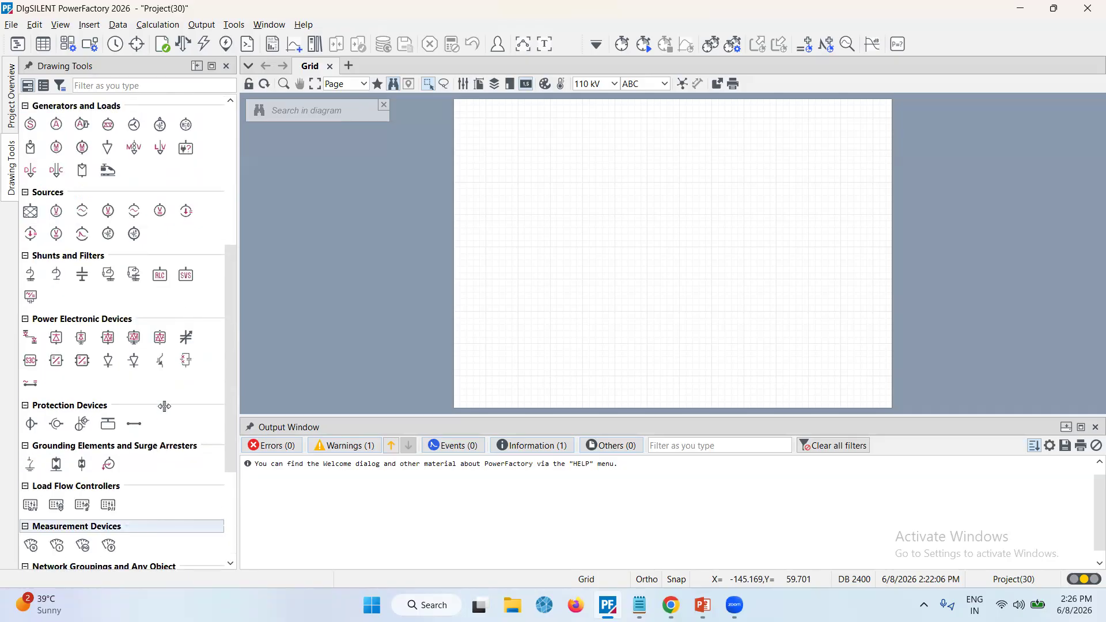
scroll(165, 406, "up", 11)
scroll(165, 406, "up", 3)
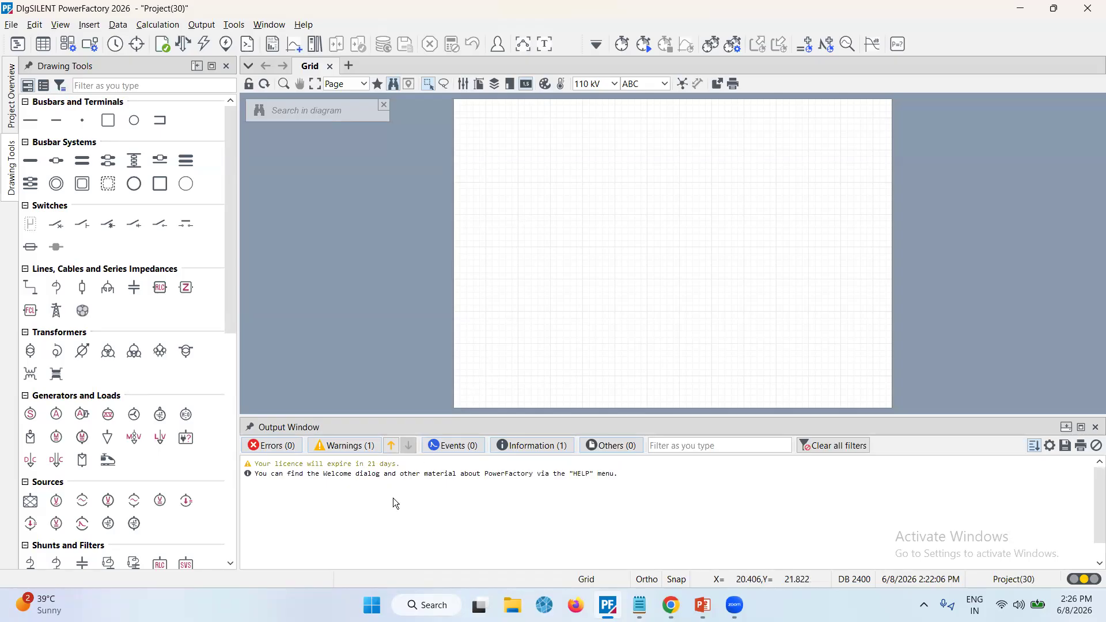
scroll(394, 499, "down", 2)
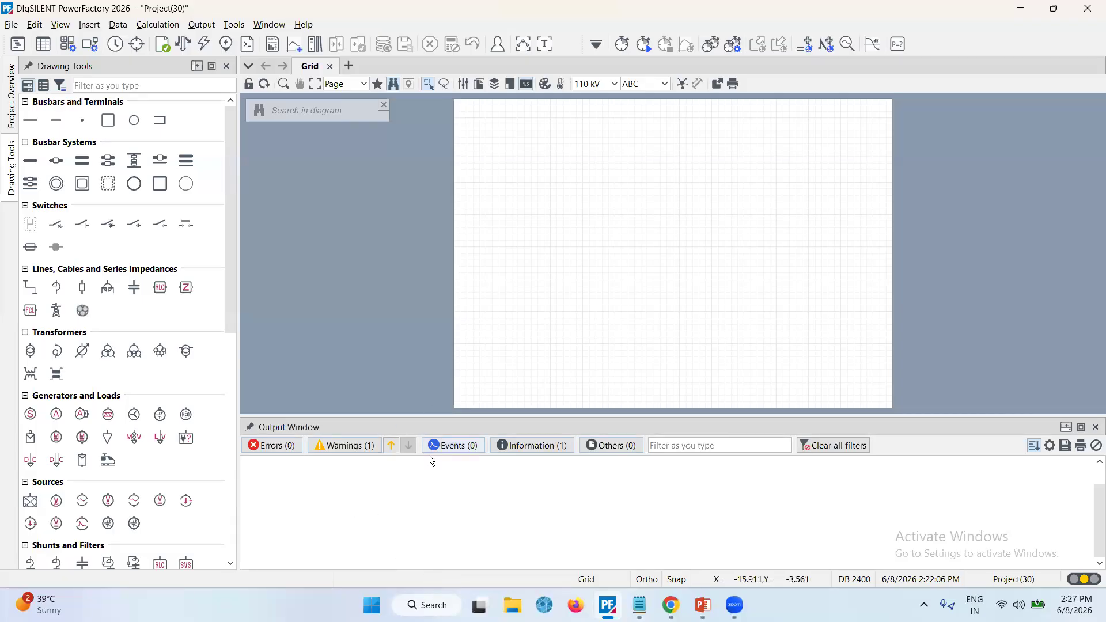
left_click(252, 429)
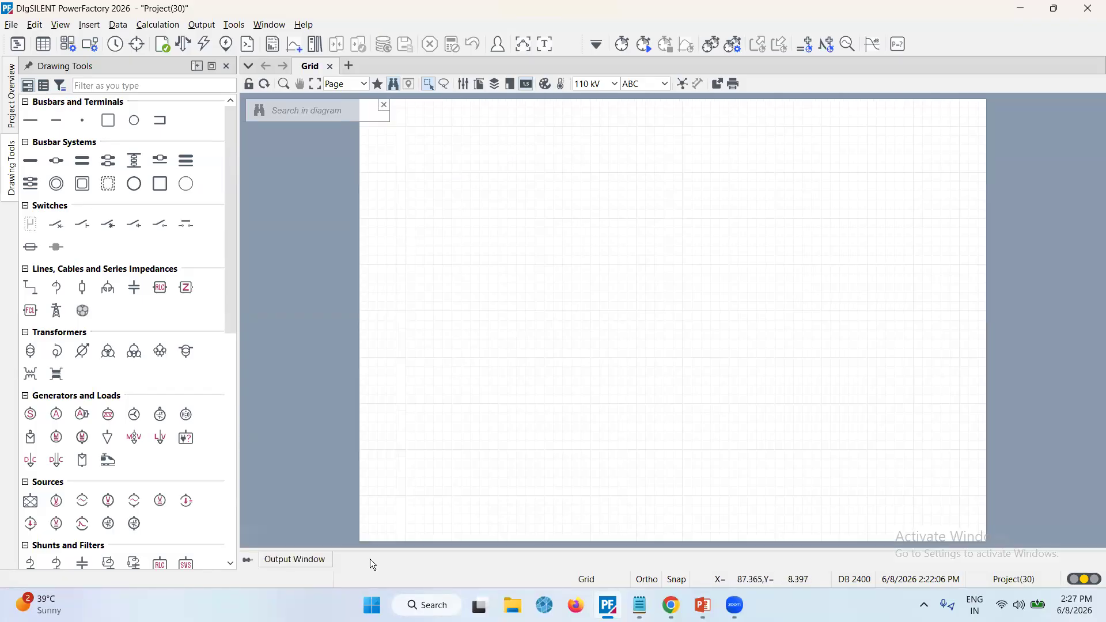
Maximise and restore the output window, then maximise and restore the diagram drawing area
left_click(548, 49)
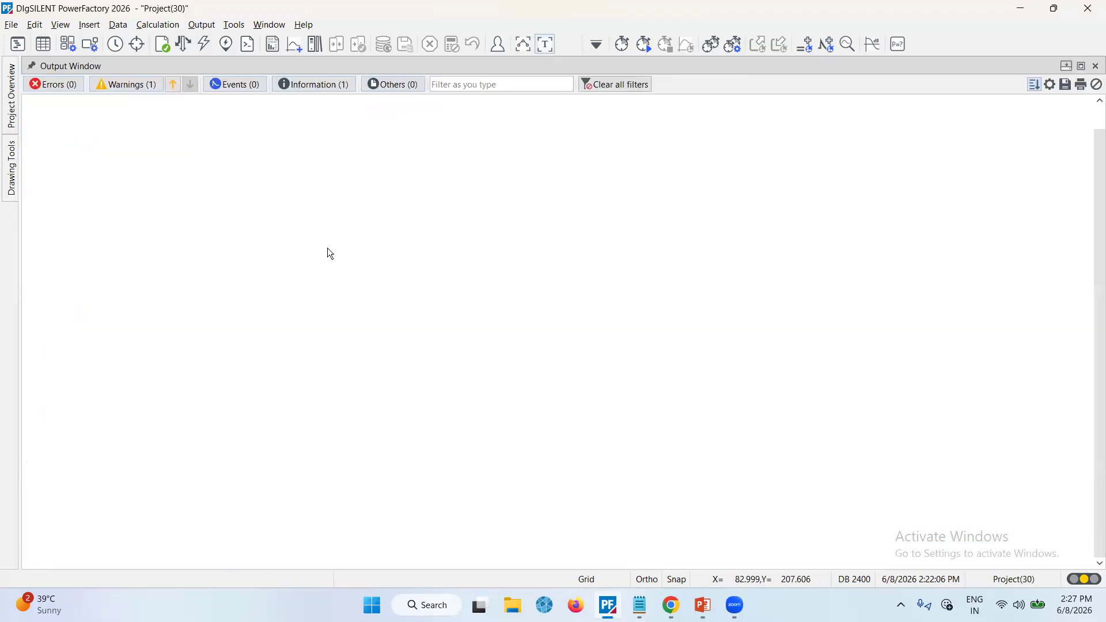
left_click(546, 48)
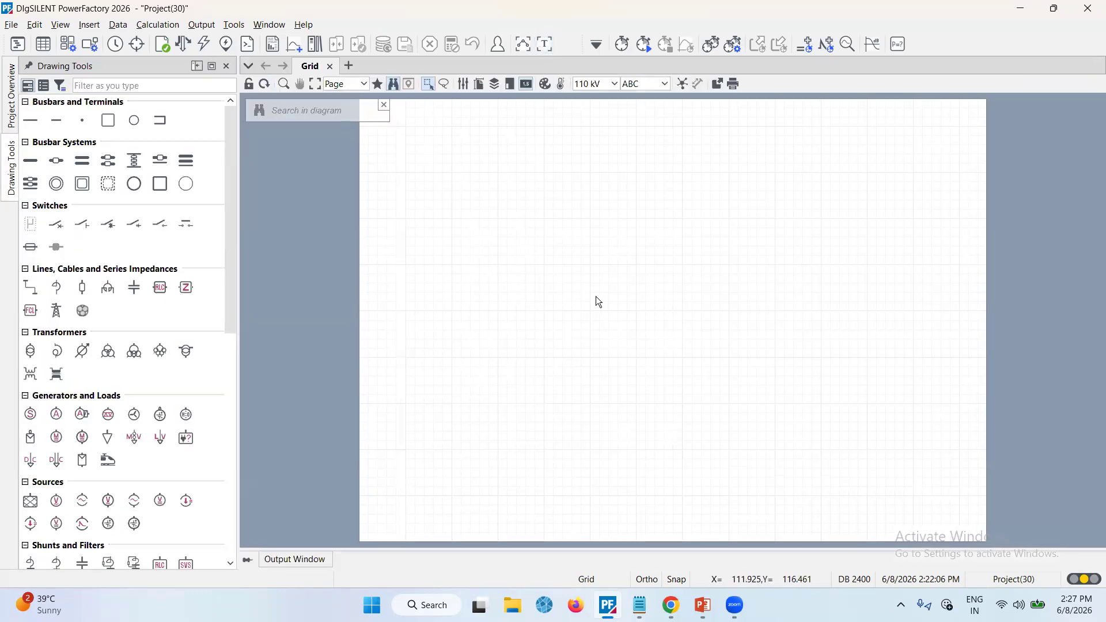
left_click(523, 47)
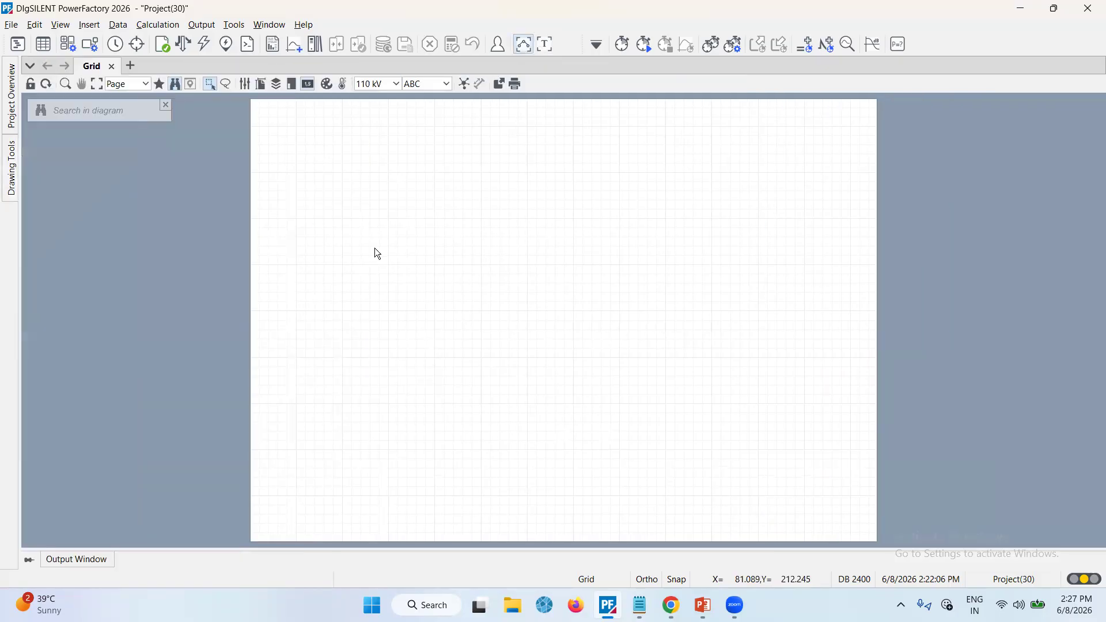
left_click(523, 47)
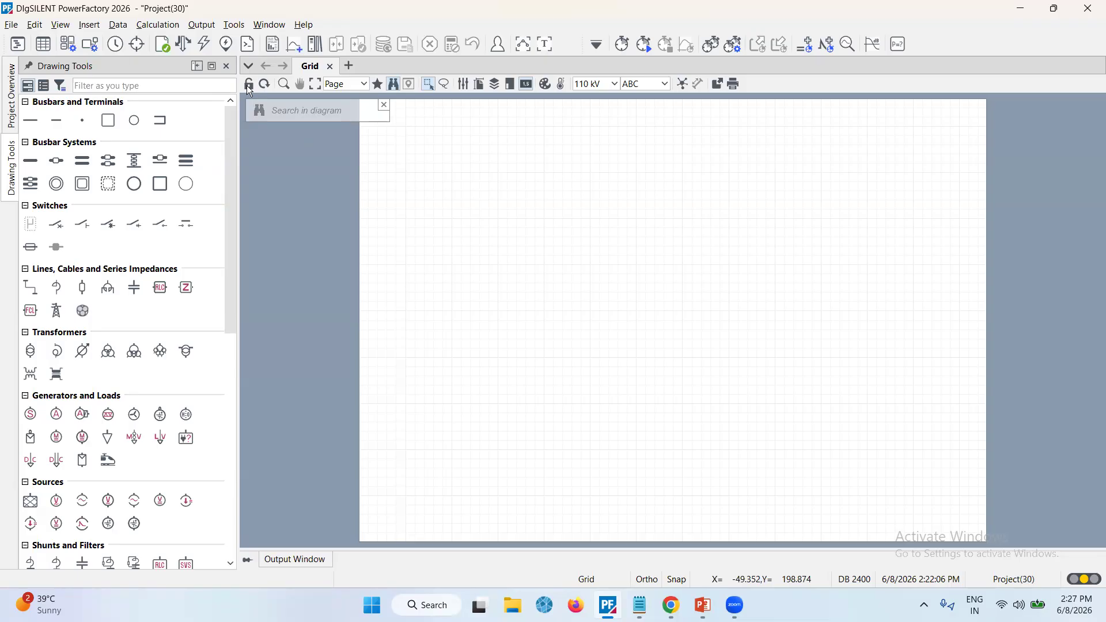
Open the PowerFactory User Manual from the Help menu
left_click(301, 25)
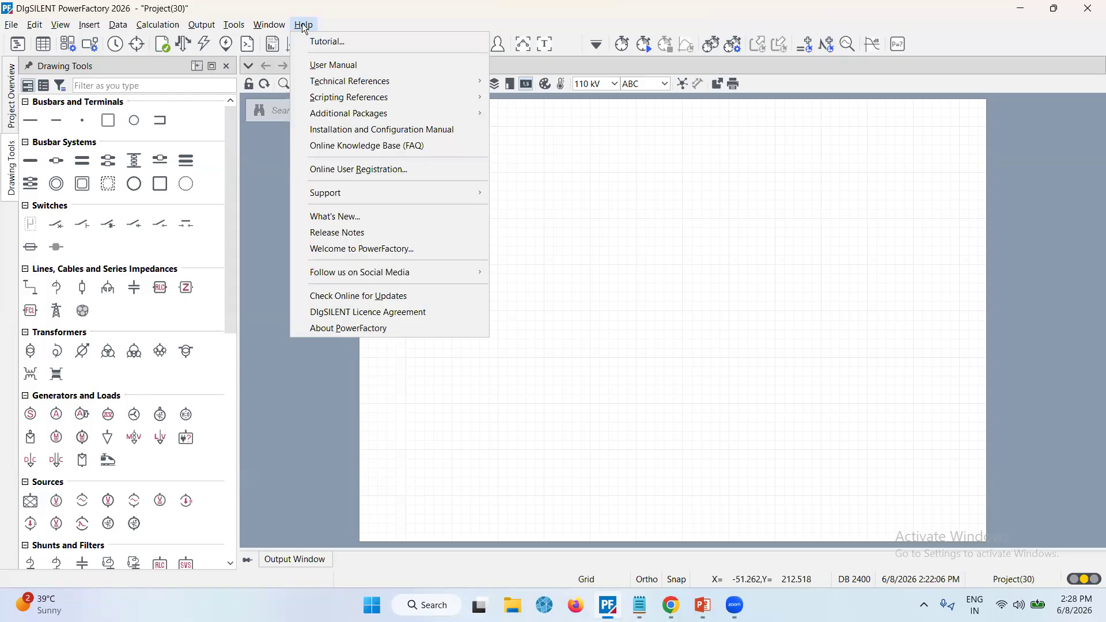
left_click(342, 70)
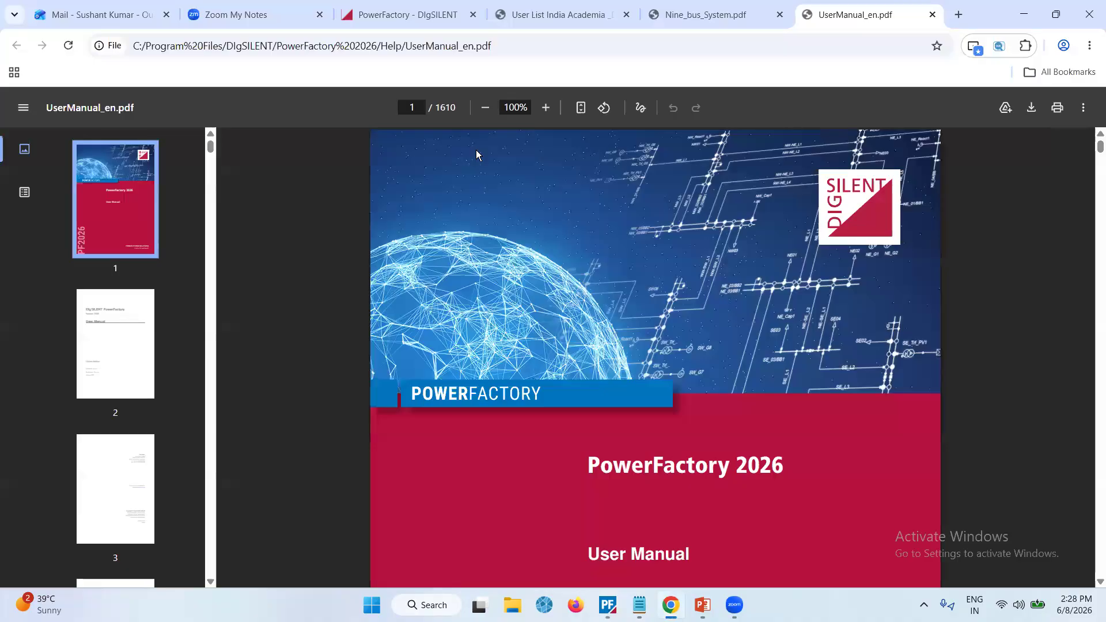
scroll(576, 239, "down", 15)
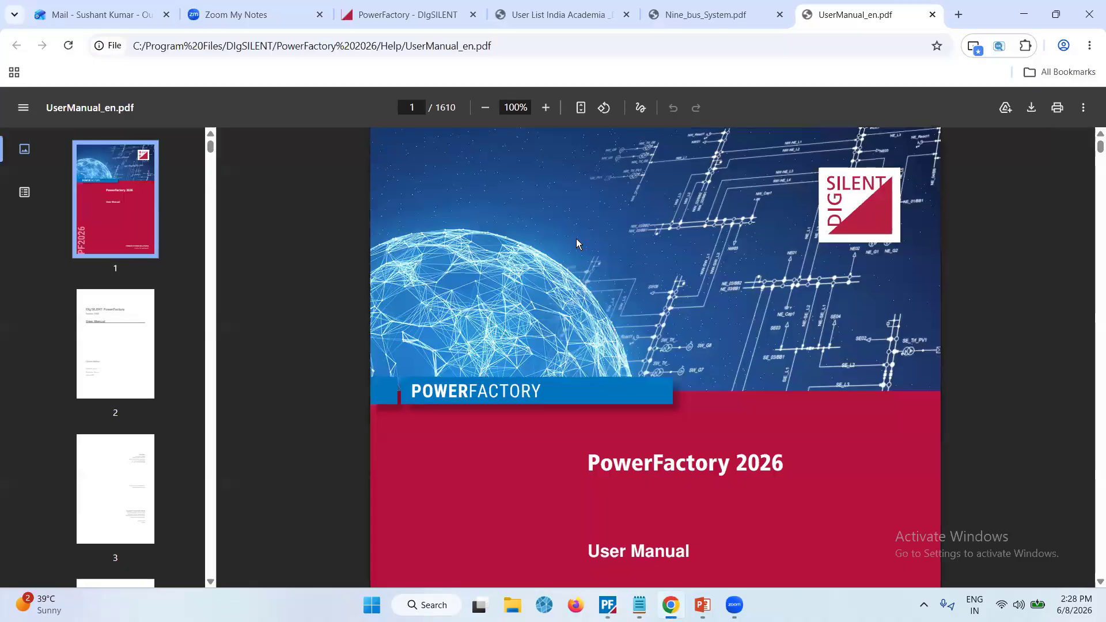
scroll(576, 239, "down", 20)
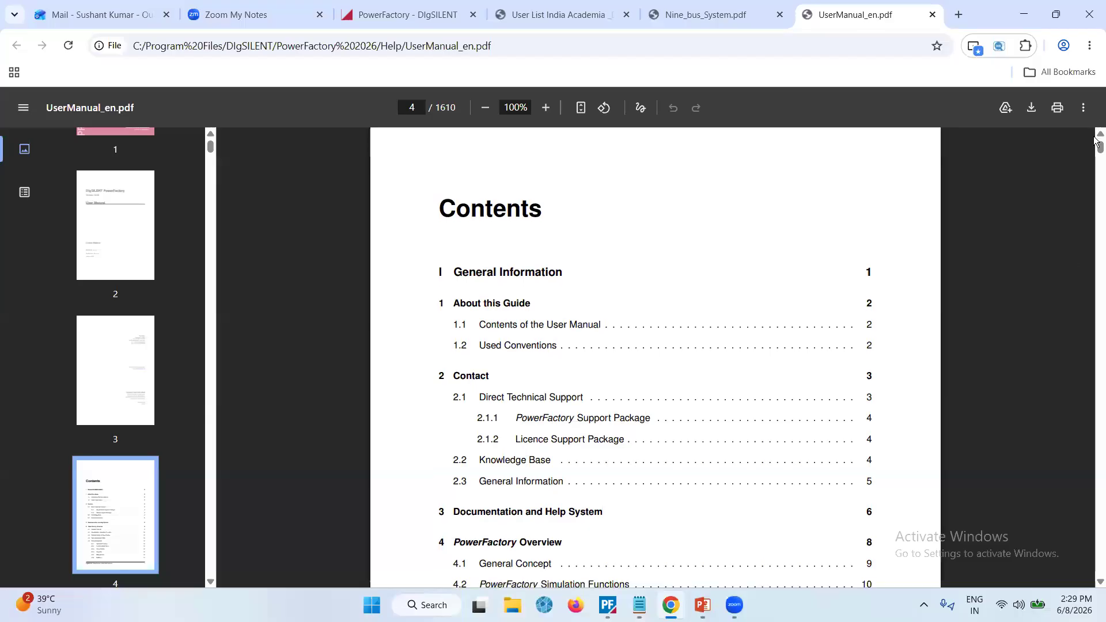
Scroll through the User Manual's contents and chapters, then return to PowerFactory
left_click_drag(1099, 147, 1096, 241)
scroll(620, 369, "down", 8)
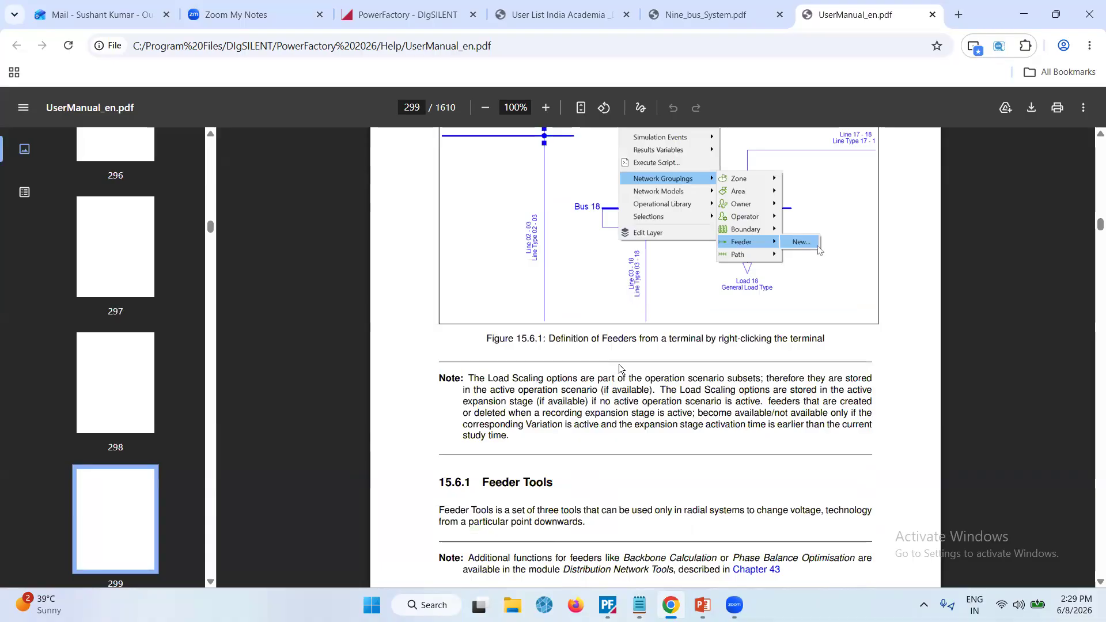
scroll(620, 369, "down", 20)
scroll(620, 369, "down", 20)
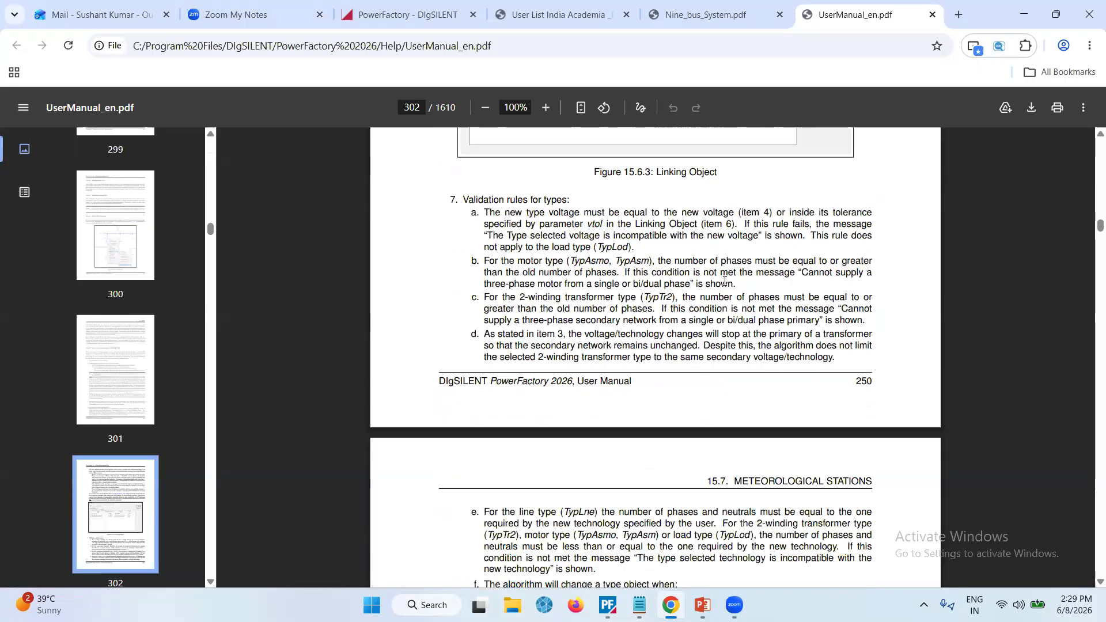
key("ctrl+f")
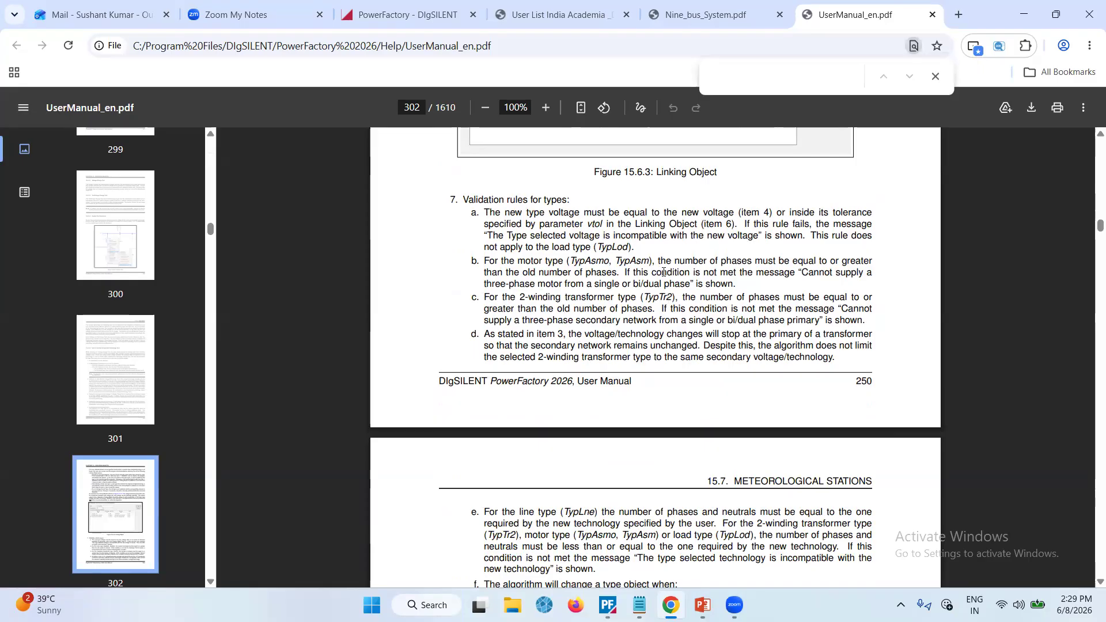
scroll(664, 273, "down", 5)
scroll(663, 272, "down", 12)
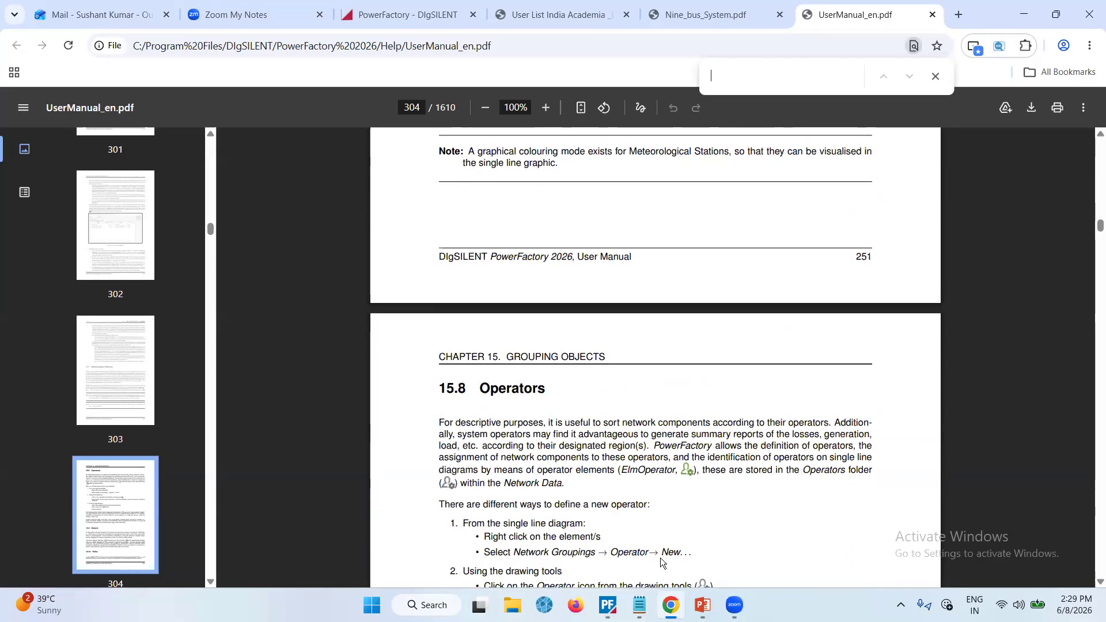
left_click(610, 606)
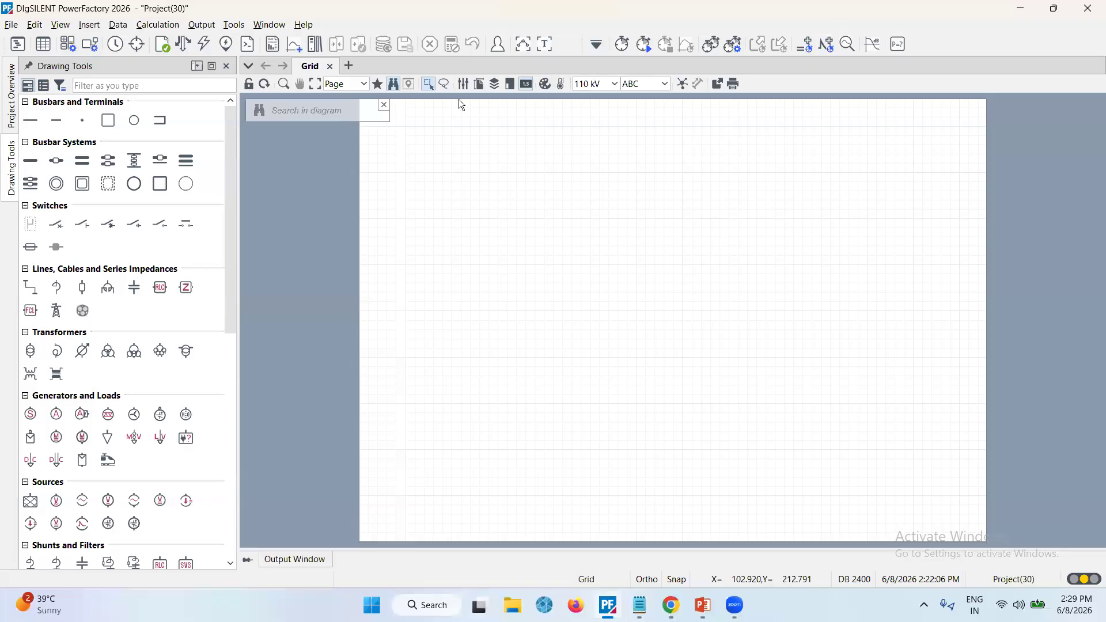
Open the About PowerFactory dialog, review its list of licensed modules, and close it
left_click(304, 26)
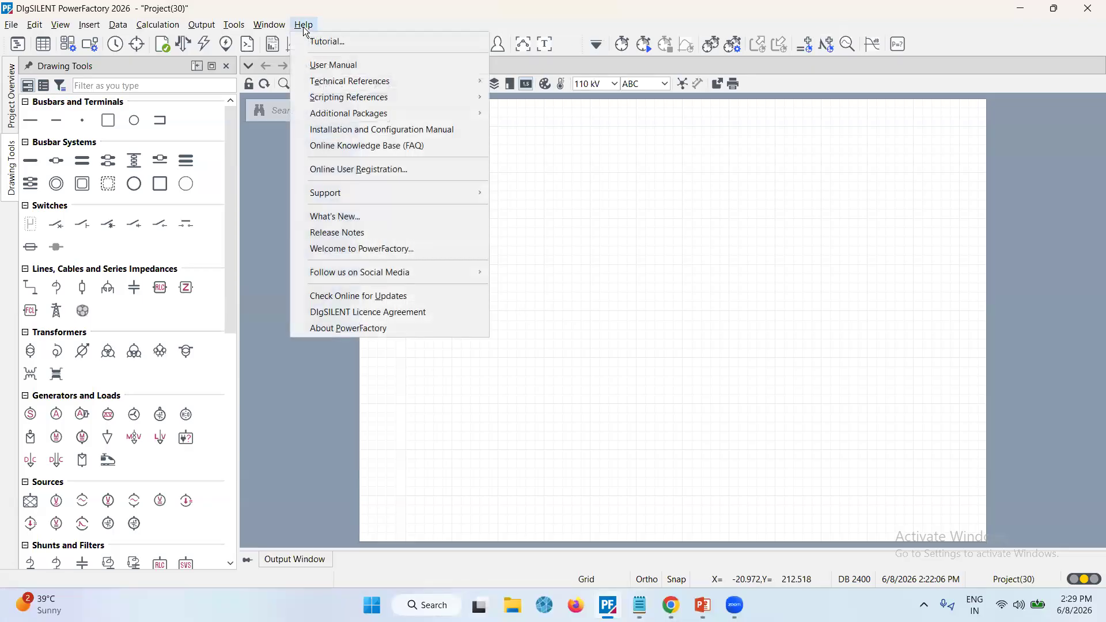
left_click(364, 333)
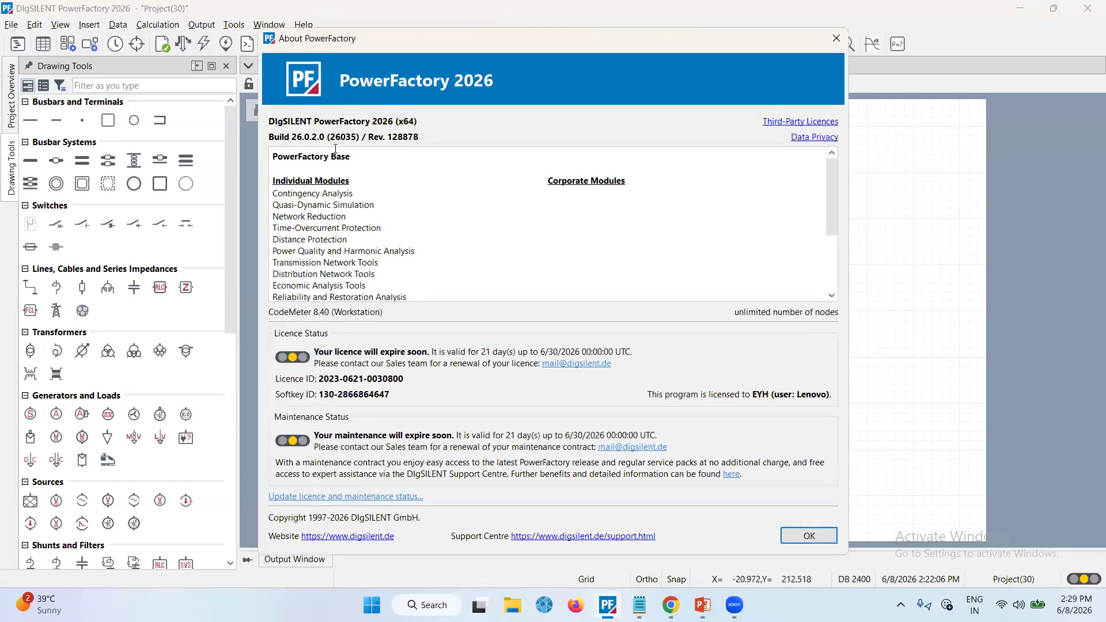
scroll(347, 216, "down", 2)
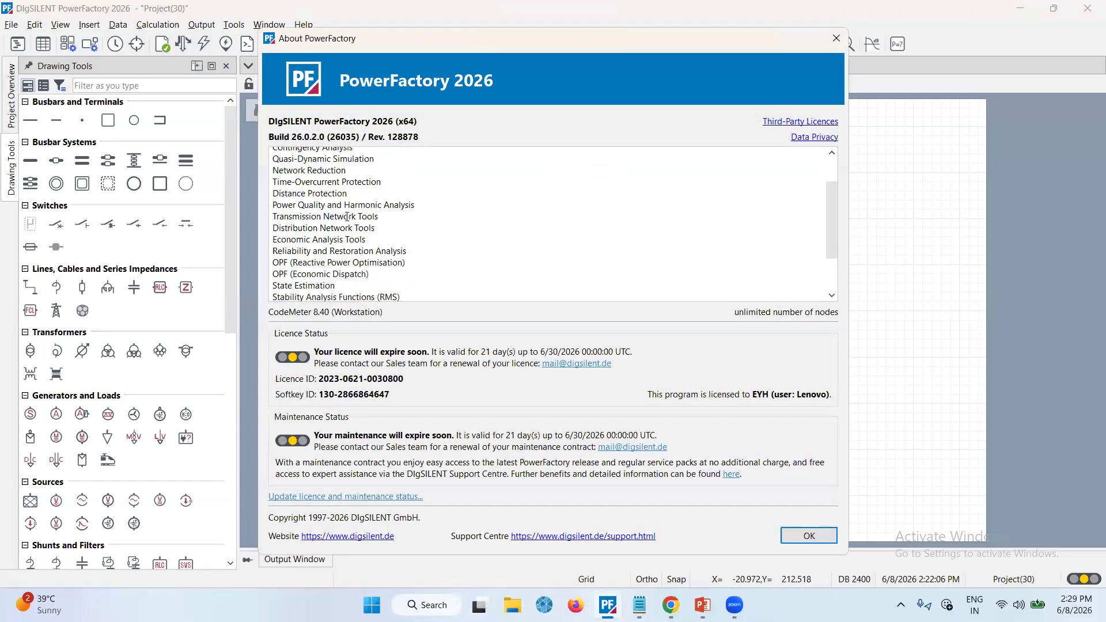
scroll(347, 216, "down", 2)
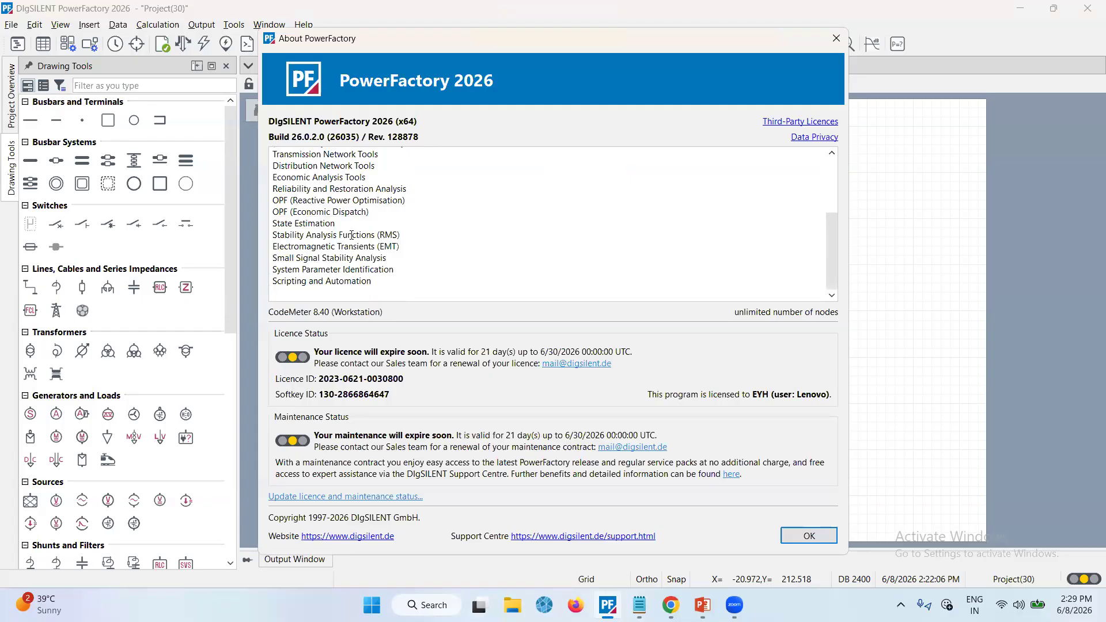
scroll(351, 235, "up", 1)
scroll(351, 235, "up", 2)
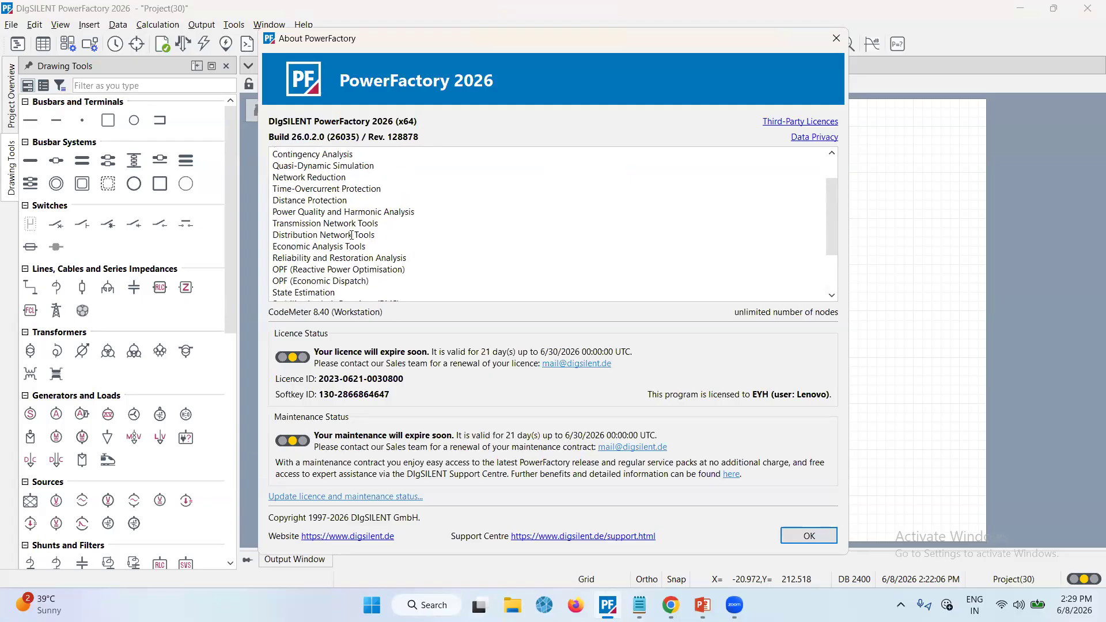
scroll(351, 235, "up", 2)
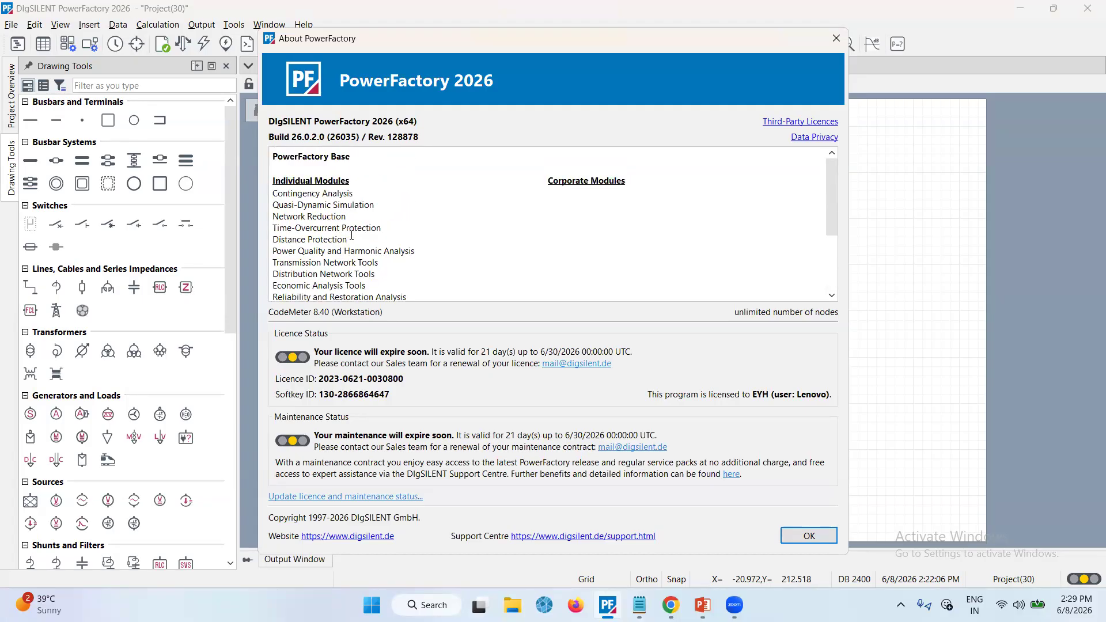
scroll(351, 235, "down", 1)
scroll(352, 235, "up", 1)
left_click(830, 39)
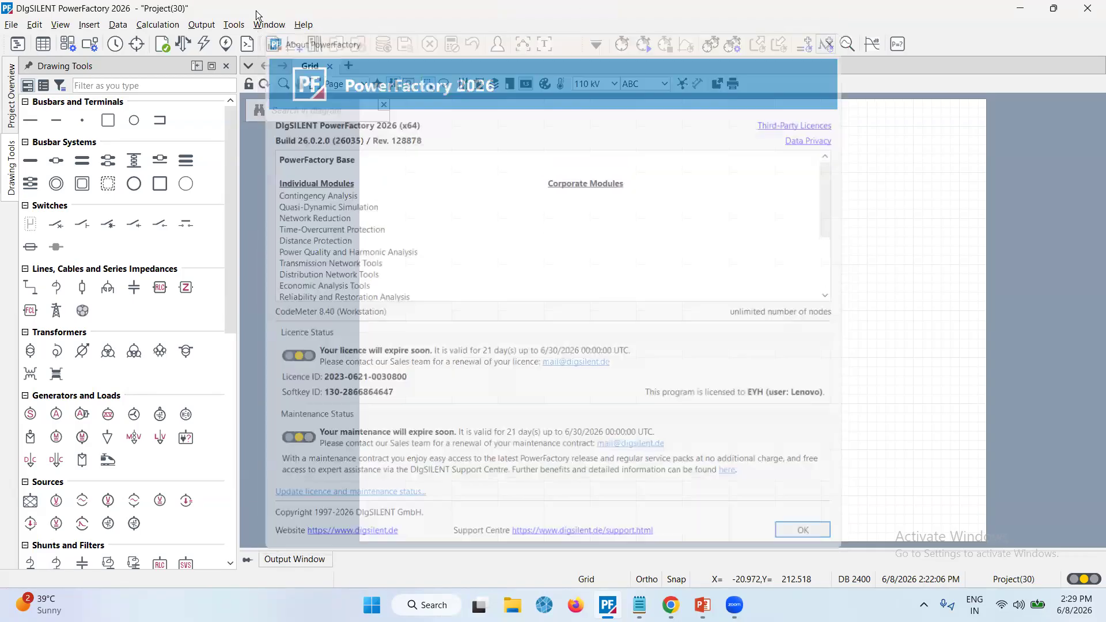
Browse the Help menu's Support submenu and close the menu
left_click(315, 26)
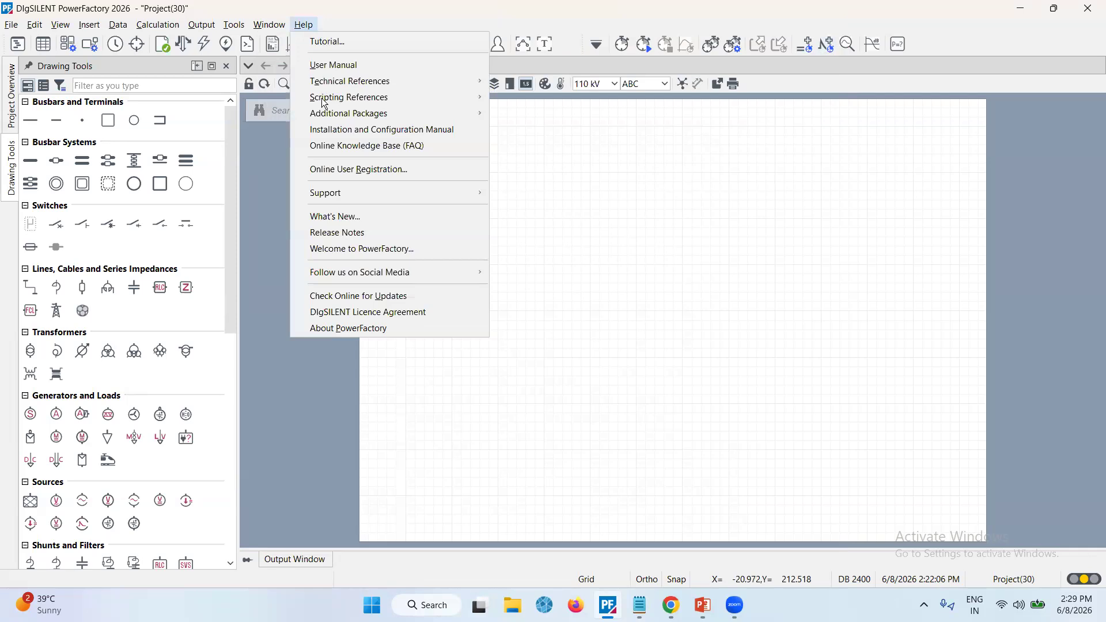
mouse_move(346, 192)
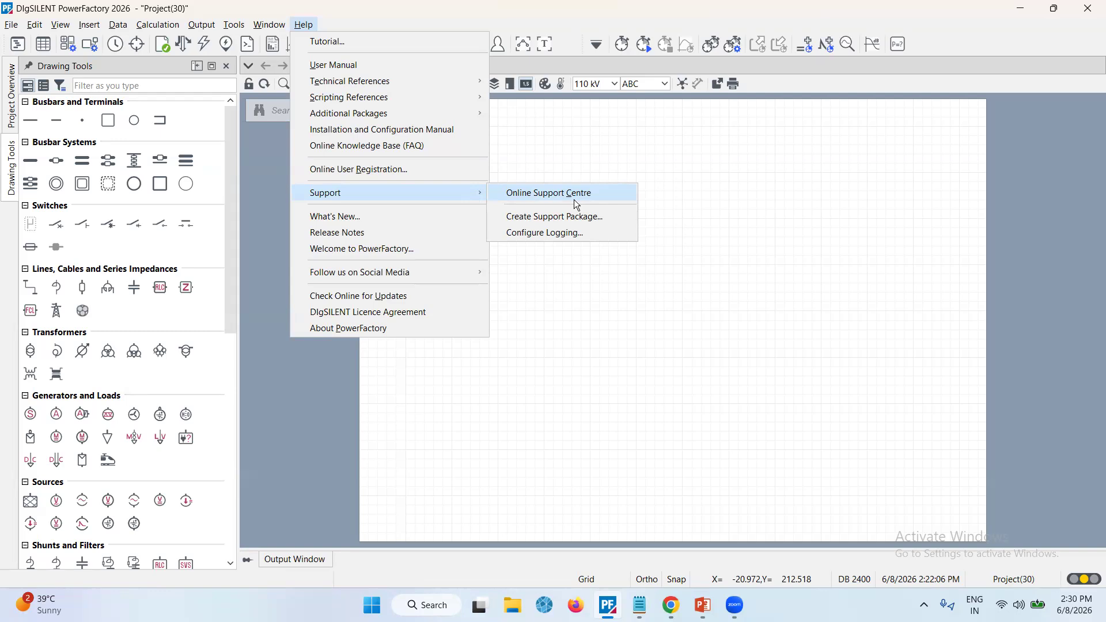
left_click(696, 340)
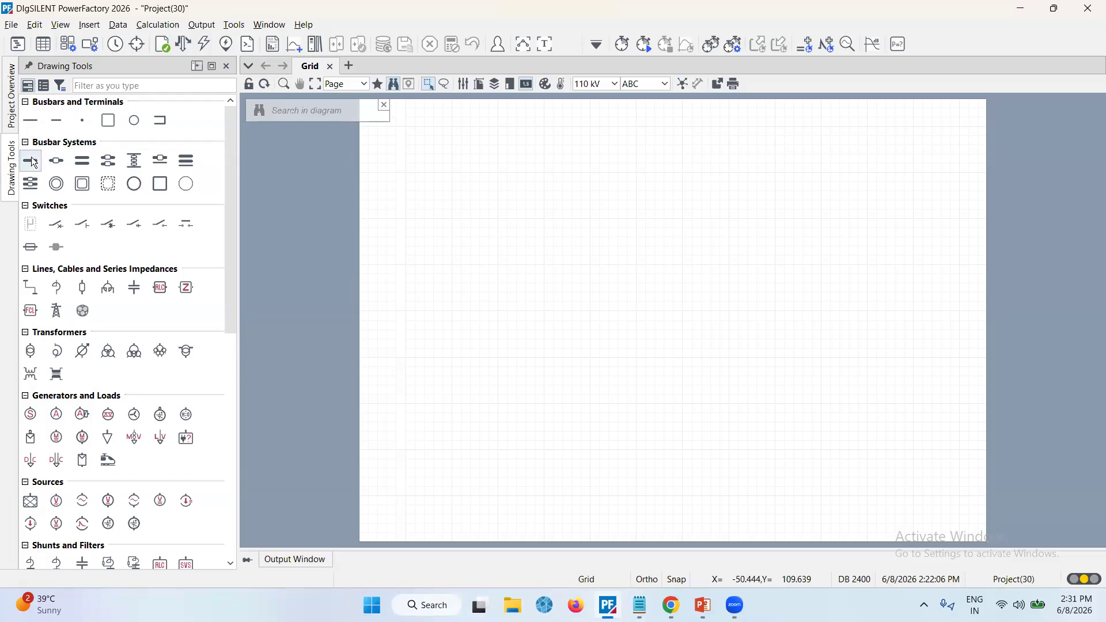
Place four terminals stacked vertically in the middle of the diagram
left_click(30, 122)
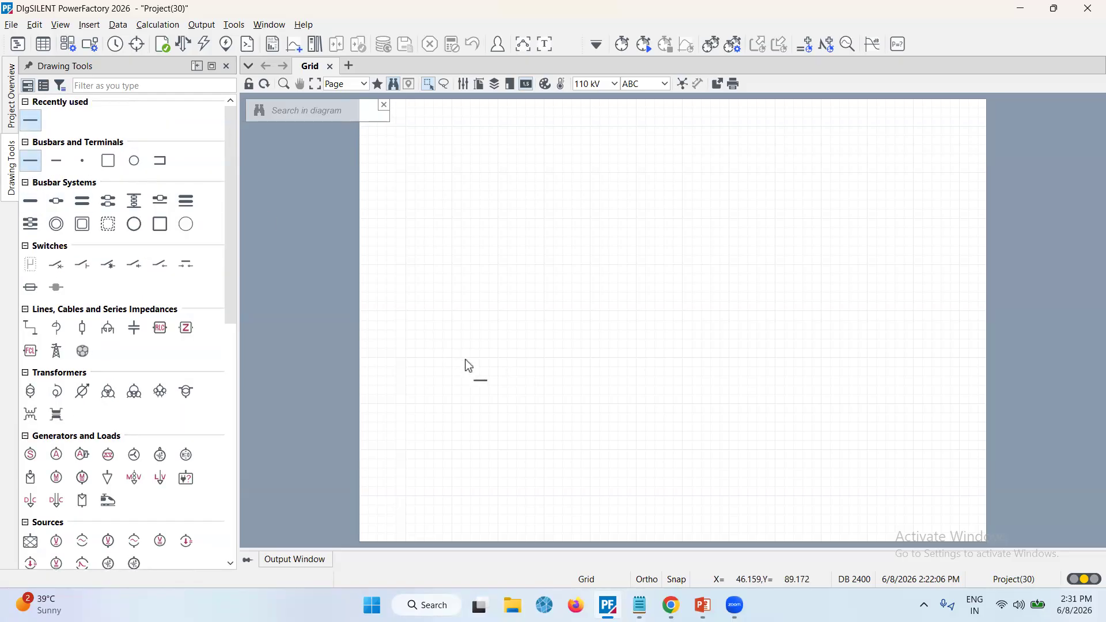
left_click(595, 407)
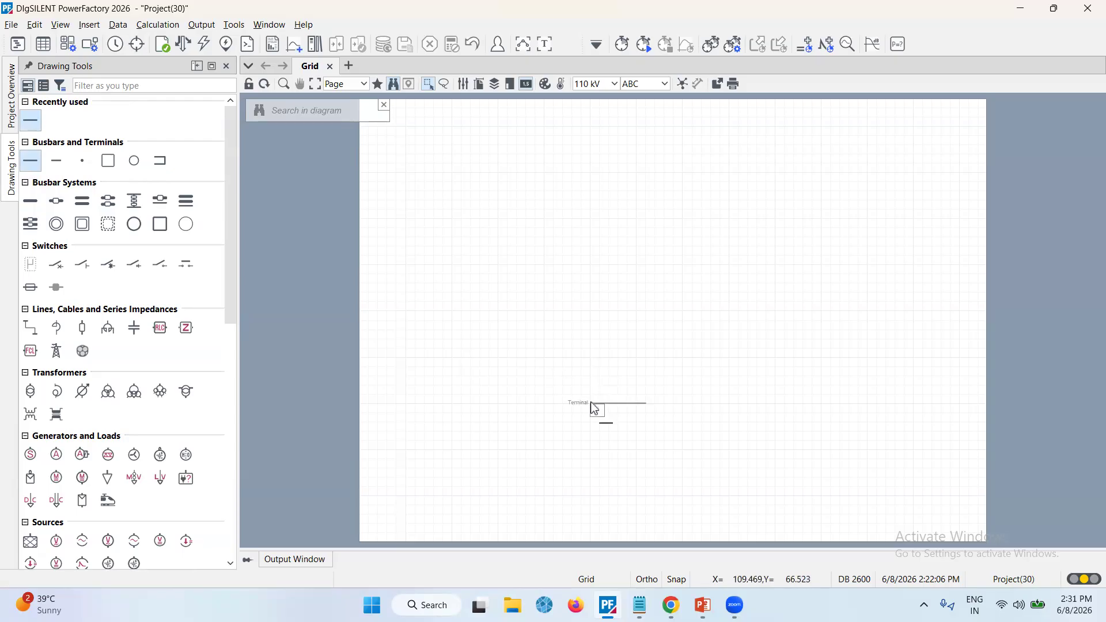
left_click(594, 315)
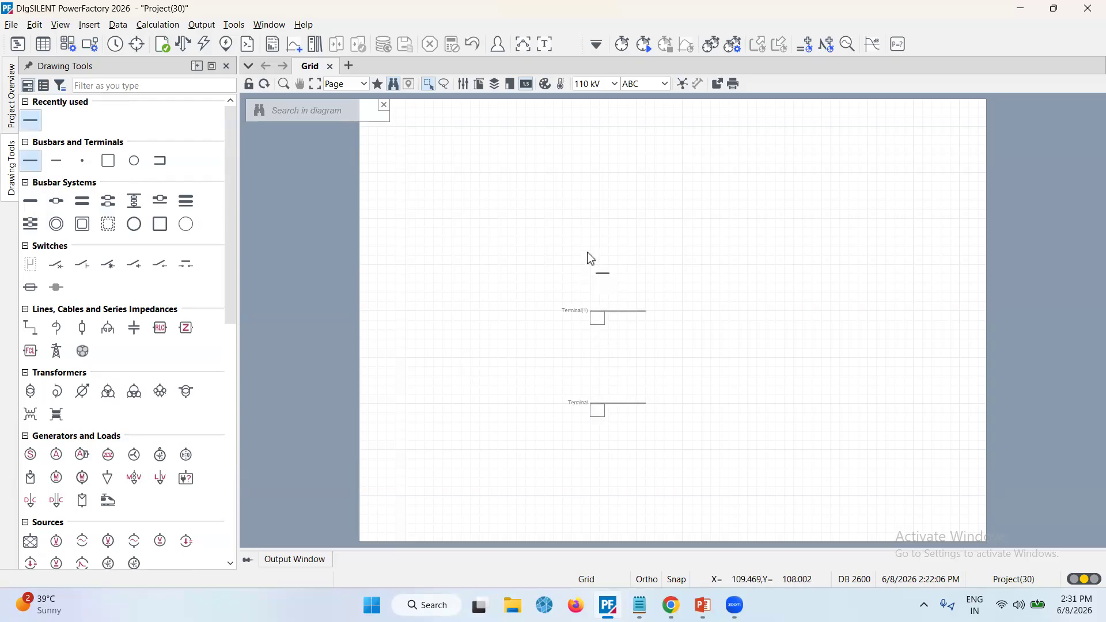
left_click(594, 223)
left_click(594, 150)
key("Escape")
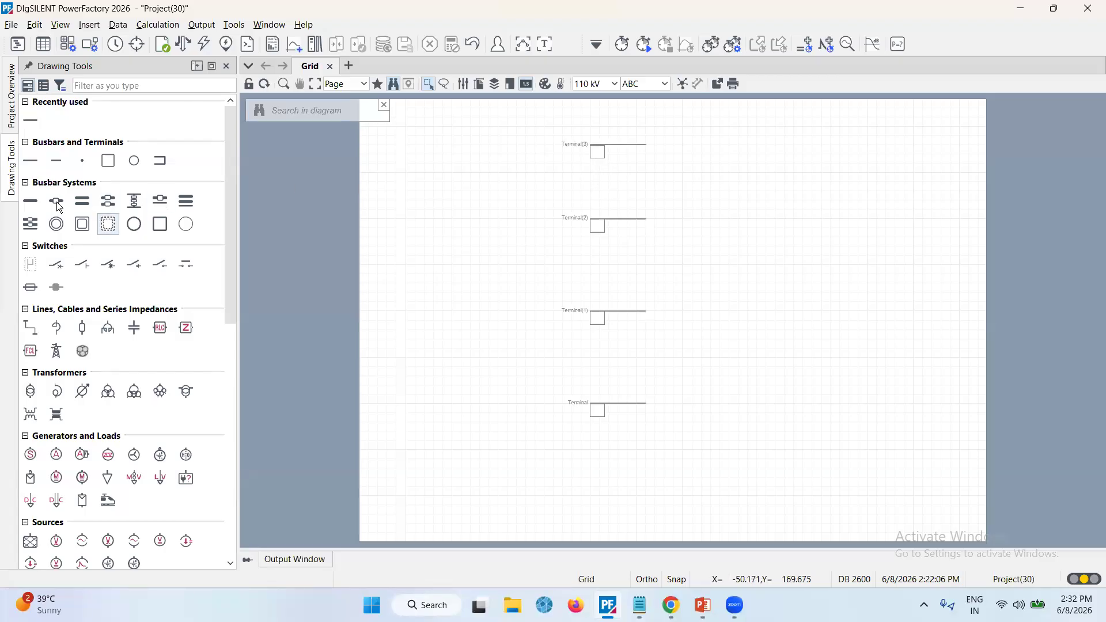
Place a single busbar to the right of the top terminal
left_click(34, 206)
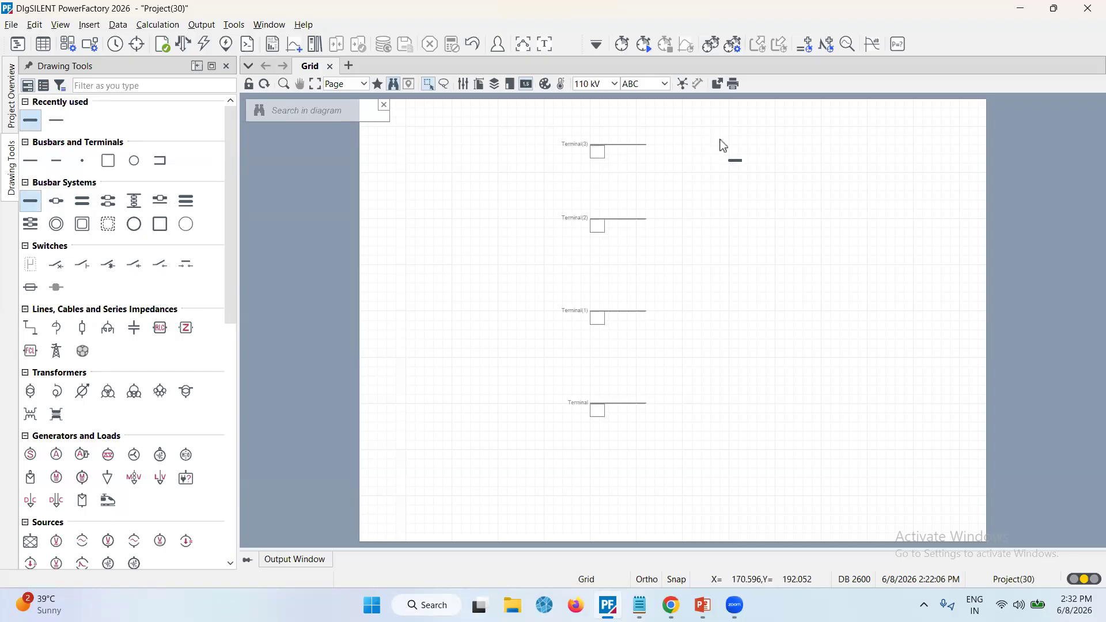
left_click(733, 150)
key("Escape")
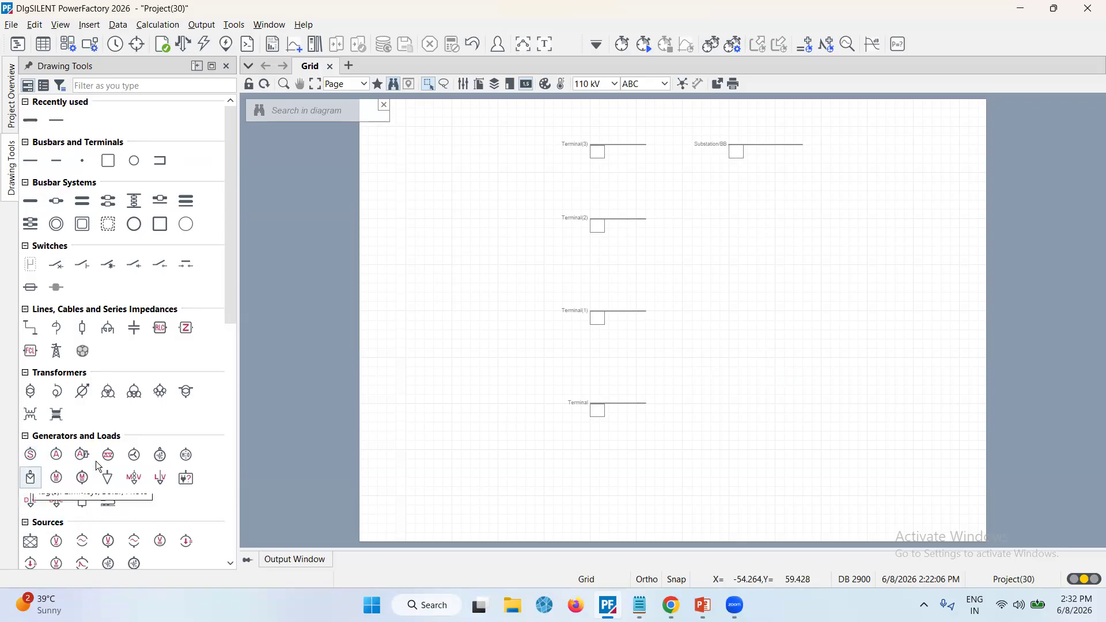
Connect an External Grid below the bottom terminal
scroll(45, 478, "down", 1)
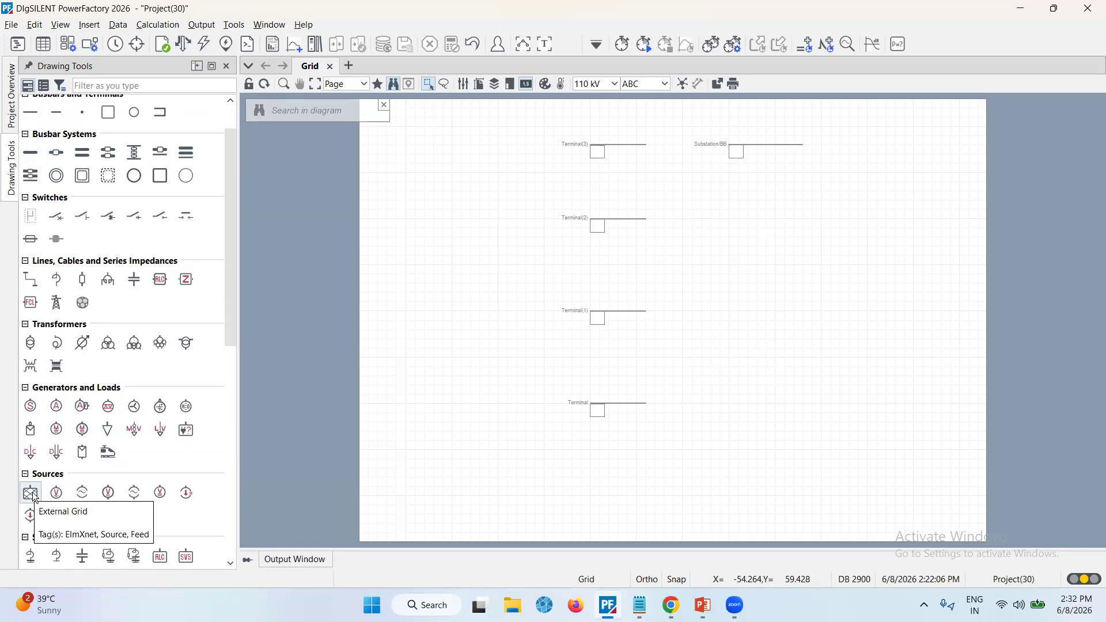
left_click(34, 497)
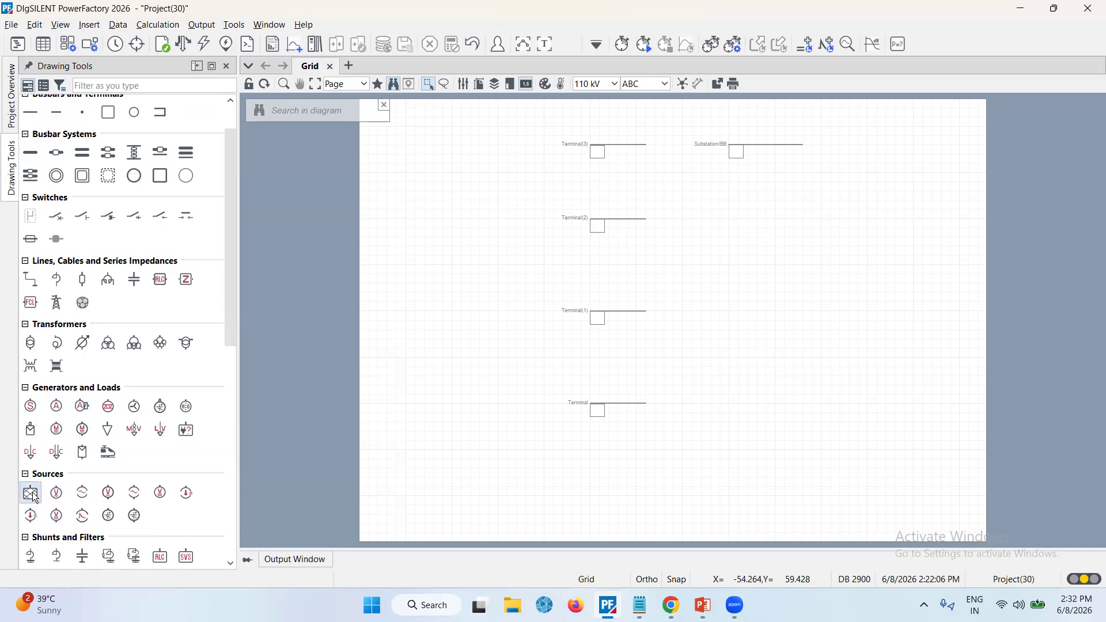
left_click(629, 409)
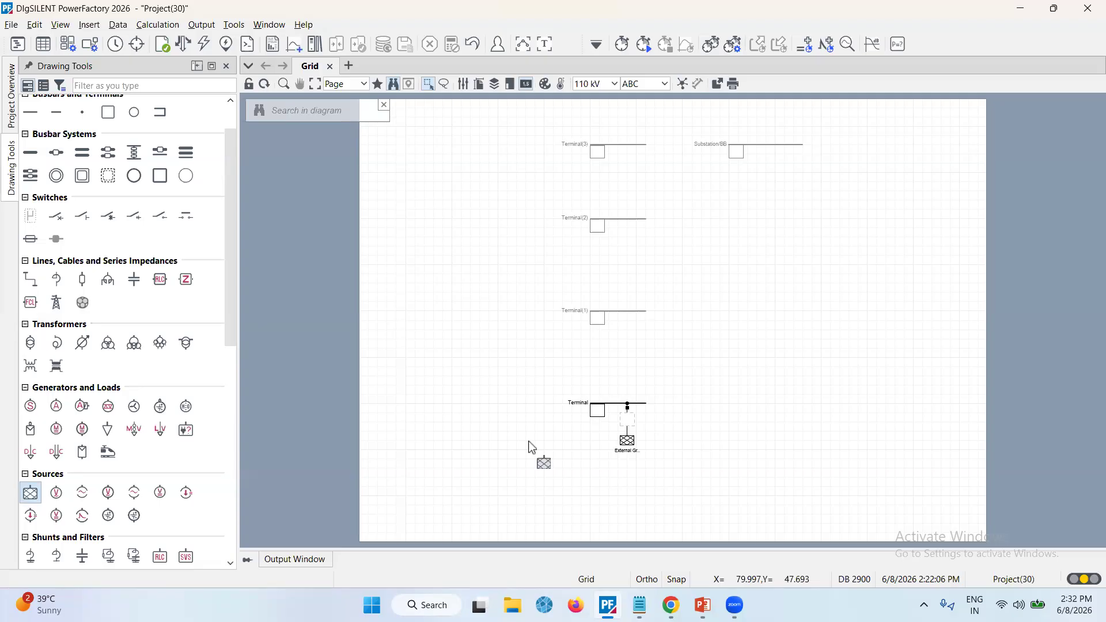
key("Escape")
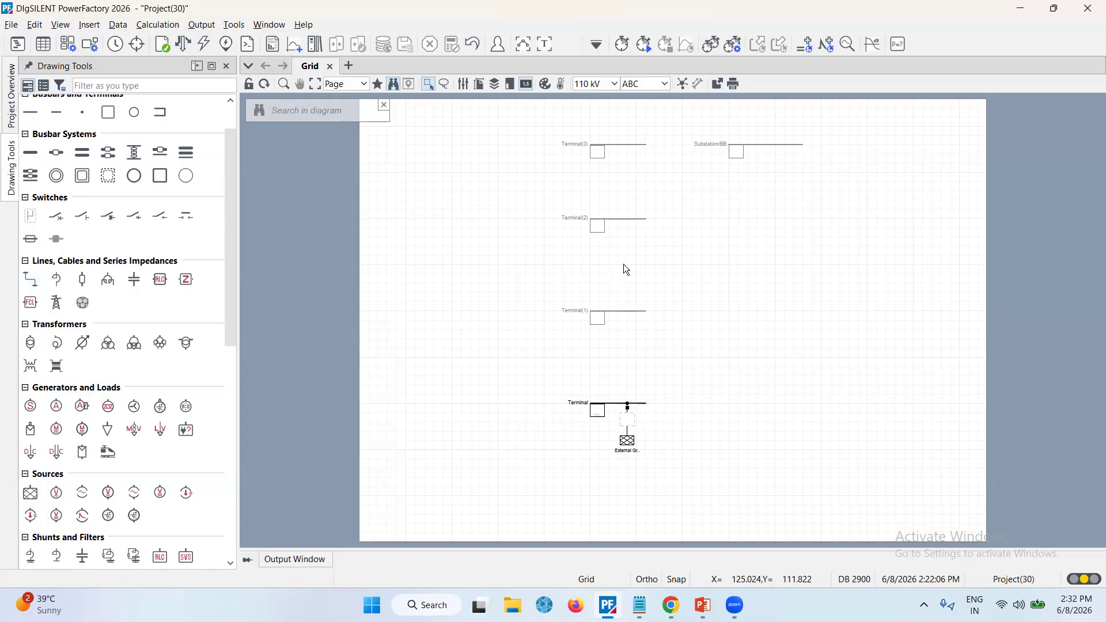
Connect lines between the bottom and second terminals and between the second and third terminals
left_click(30, 280)
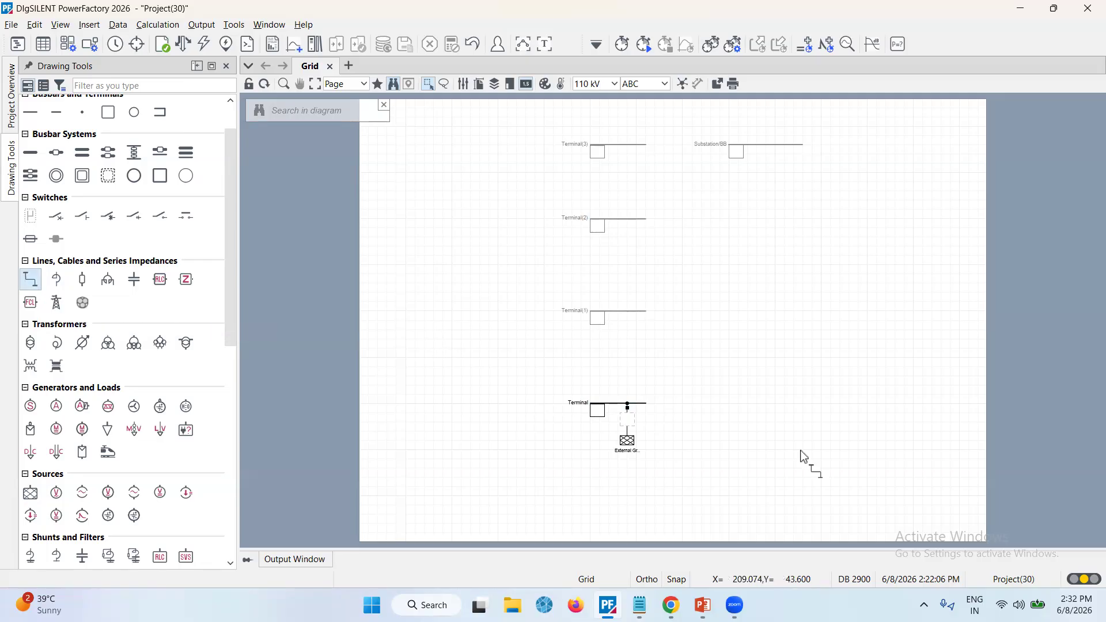
left_click(627, 403)
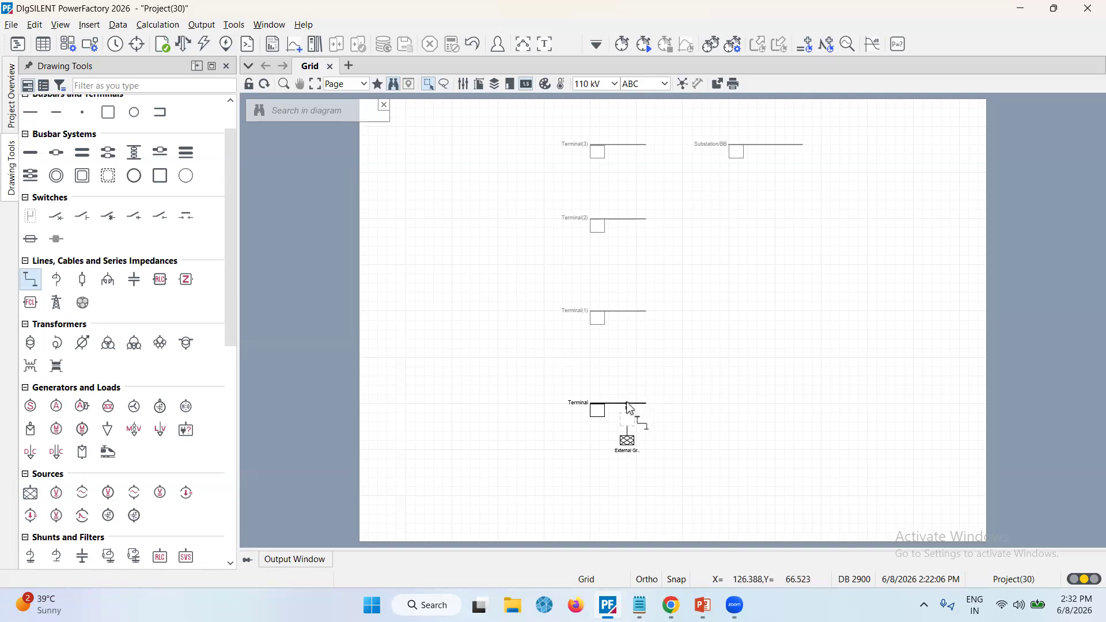
left_click(627, 312)
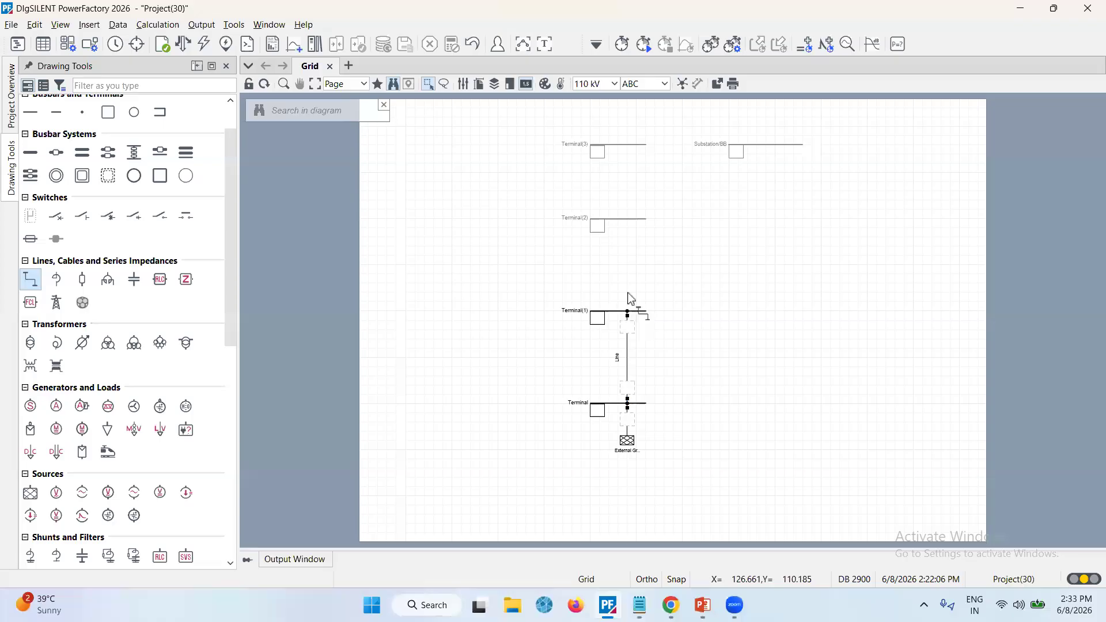
left_click(626, 219)
Draw a line from the top terminal to the first feeder of the substation busbar
left_click(627, 144)
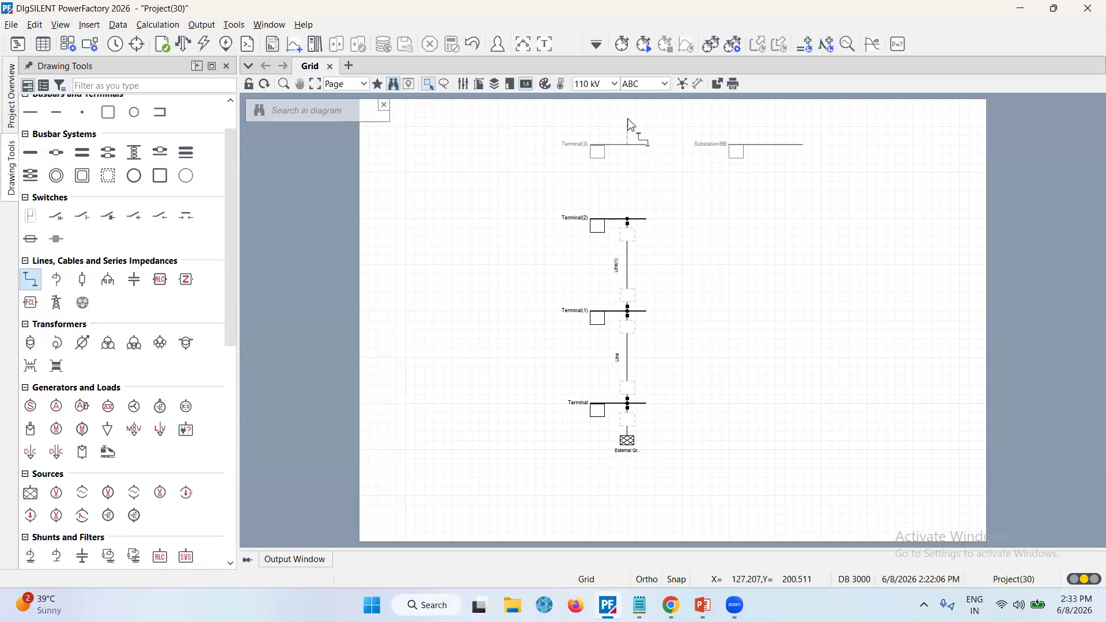
left_click(765, 118)
left_click(768, 146)
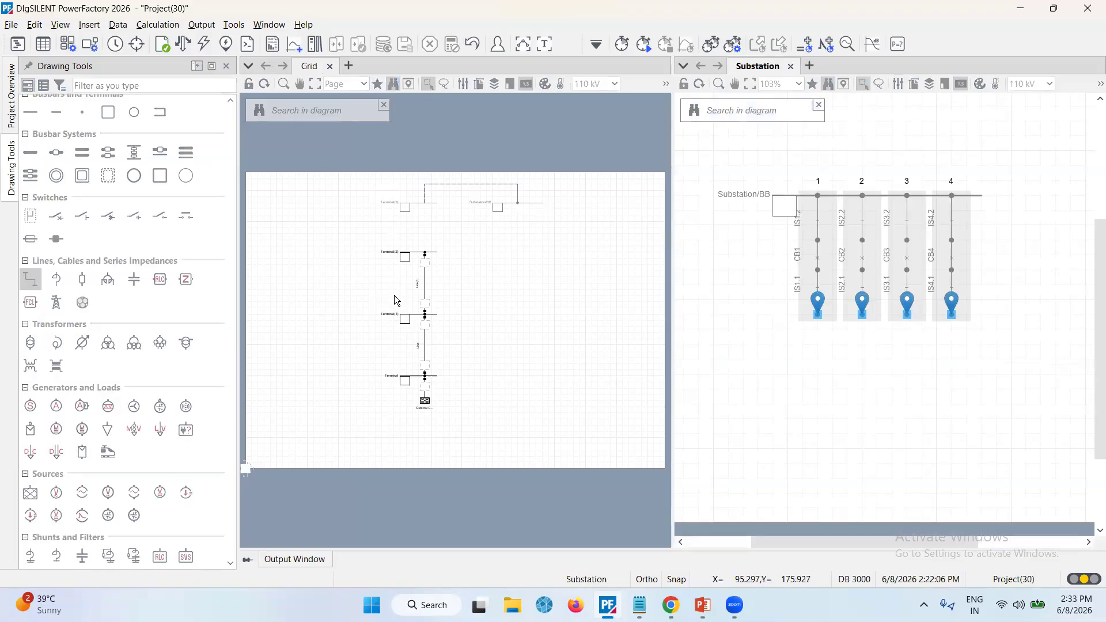
left_click(406, 256)
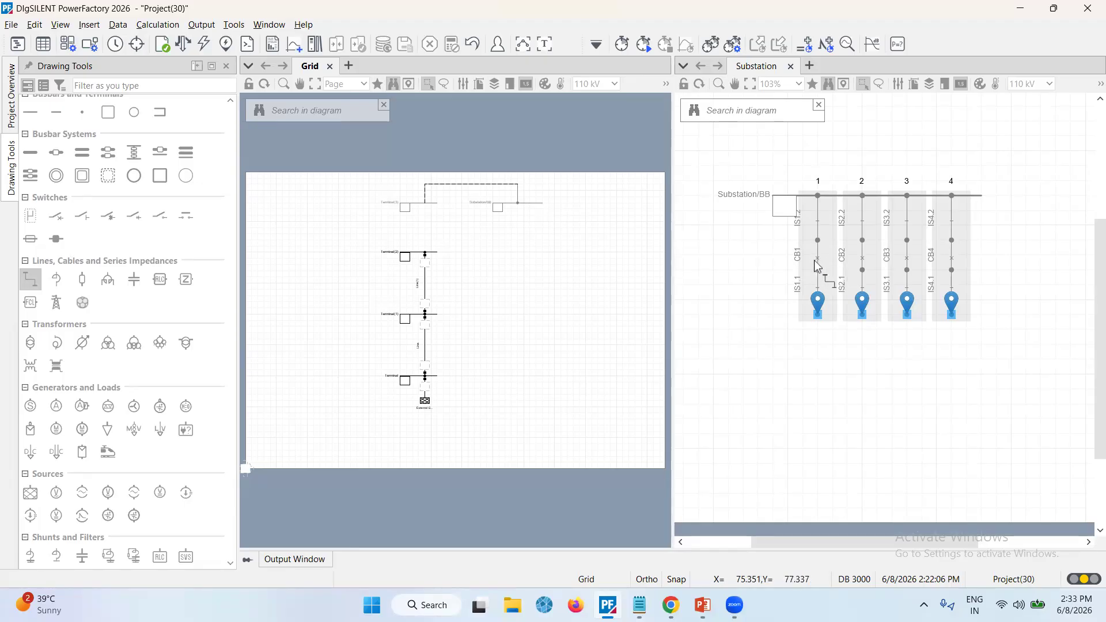
left_click(821, 319)
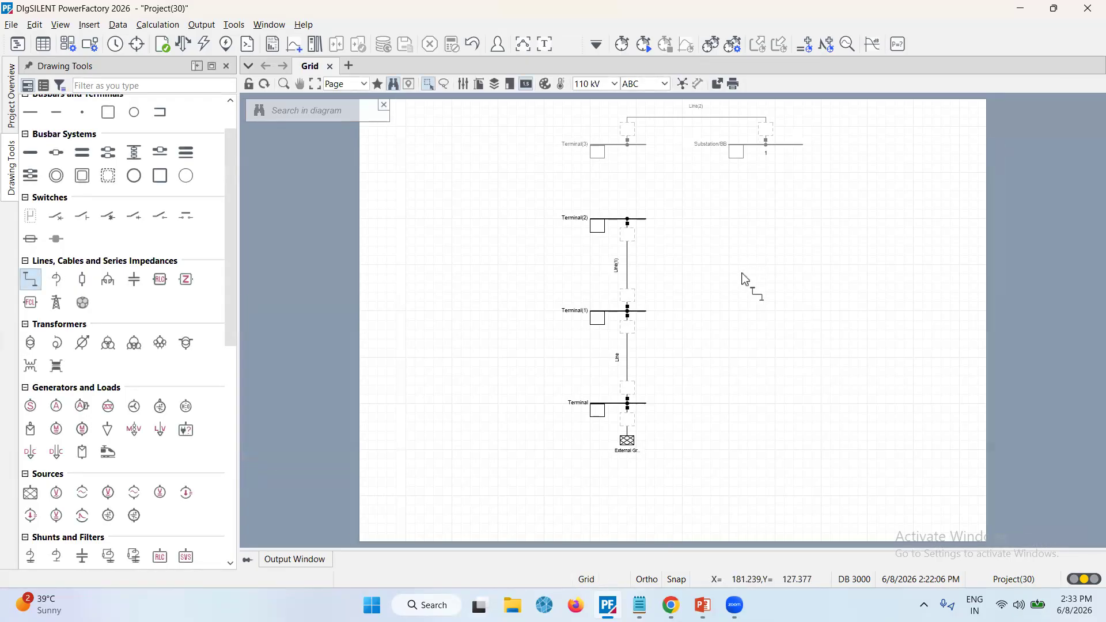
key("Escape")
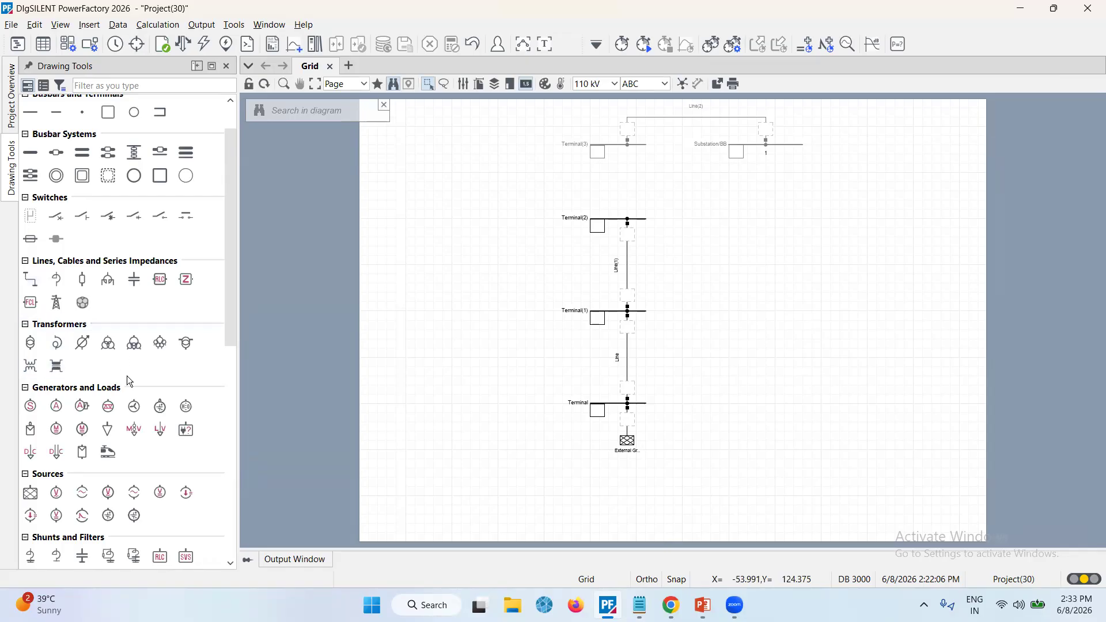
Connect a two-winding transformer between the third and top terminals
left_click(29, 343)
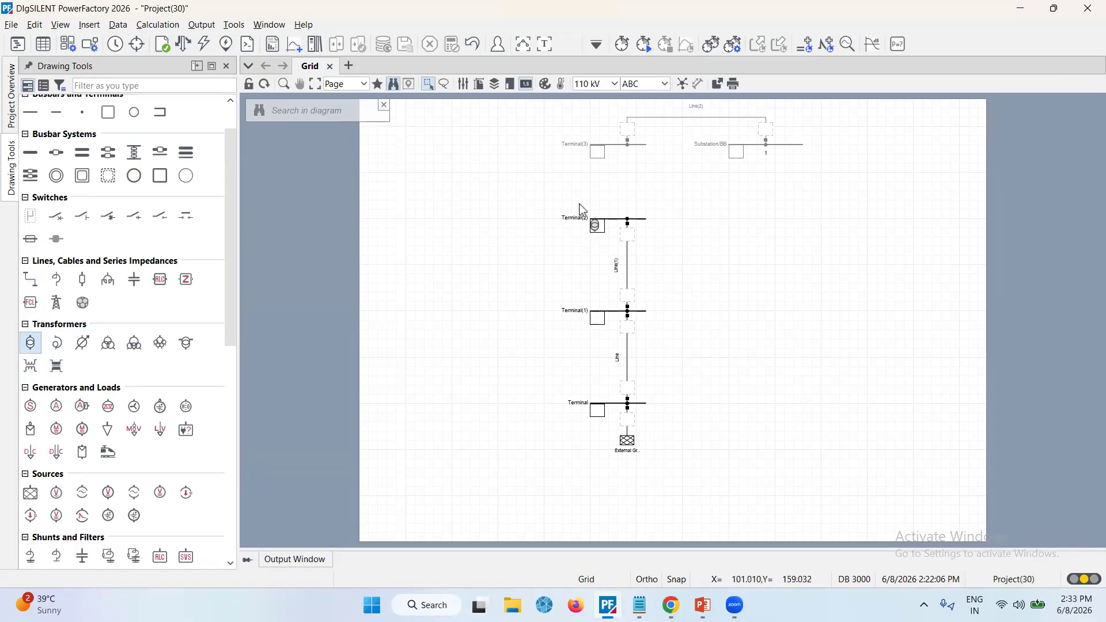
left_click(628, 219)
left_click(628, 146)
key("Escape")
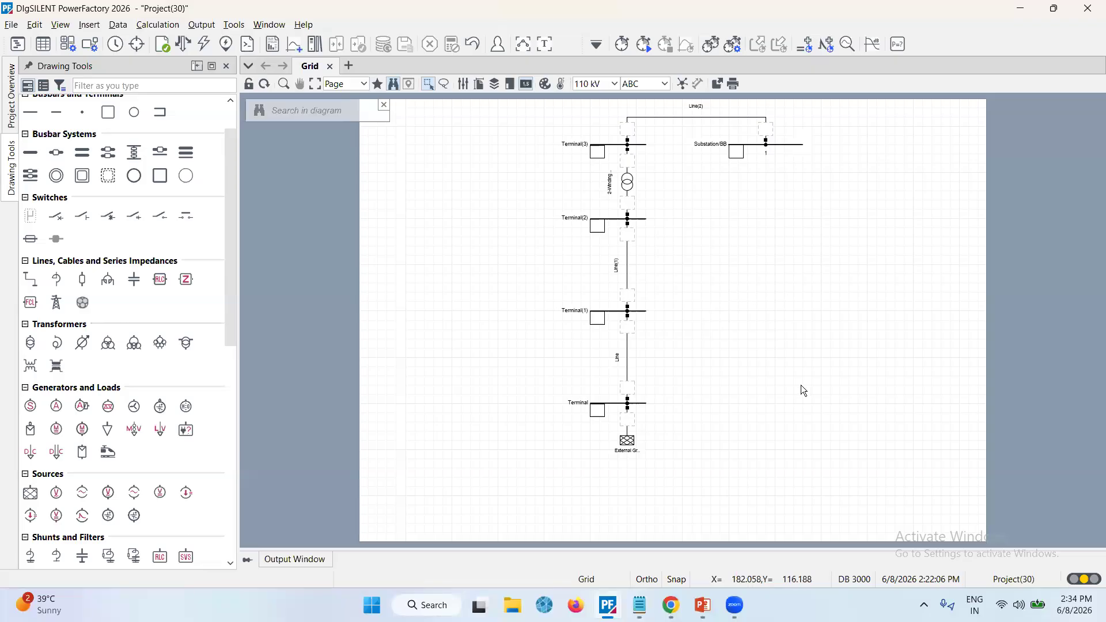
Select the whole network and shift it slightly down on the page
left_click_drag(507, 116, 931, 507)
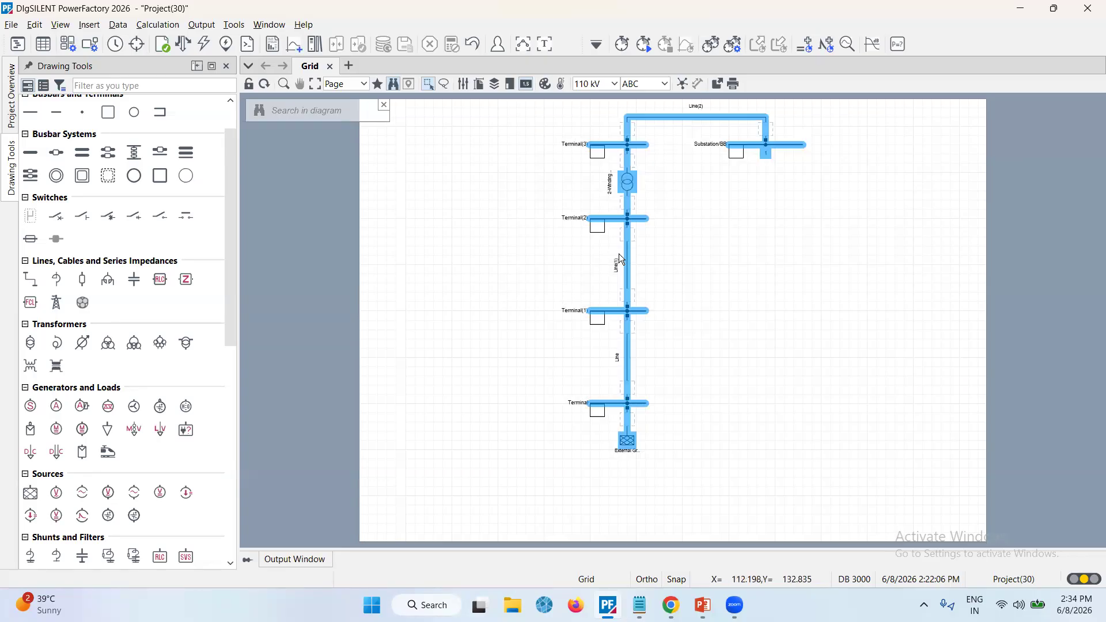
left_click_drag(628, 257, 629, 284)
left_click(705, 354)
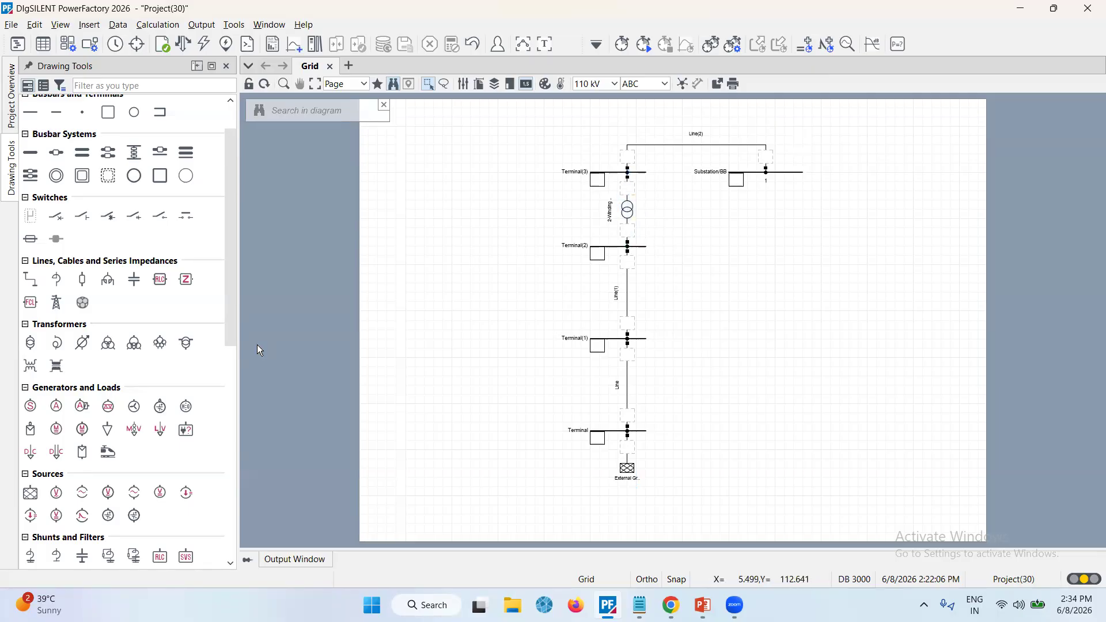
Connect General Loads to the substation busbar's second feeder and to the third terminal
left_click(110, 432)
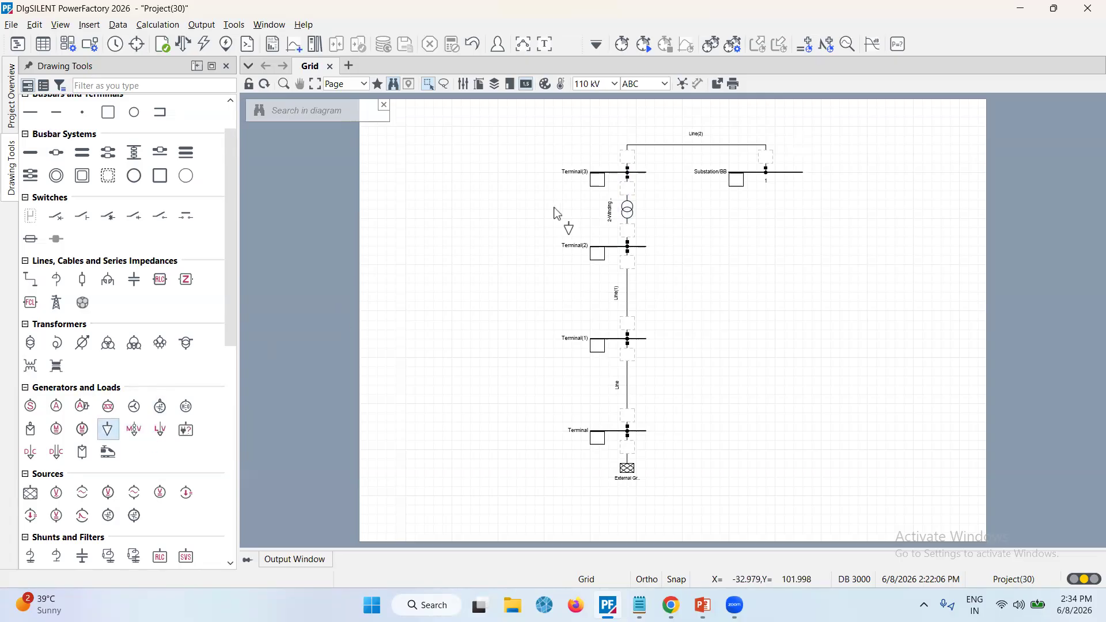
left_click(778, 179)
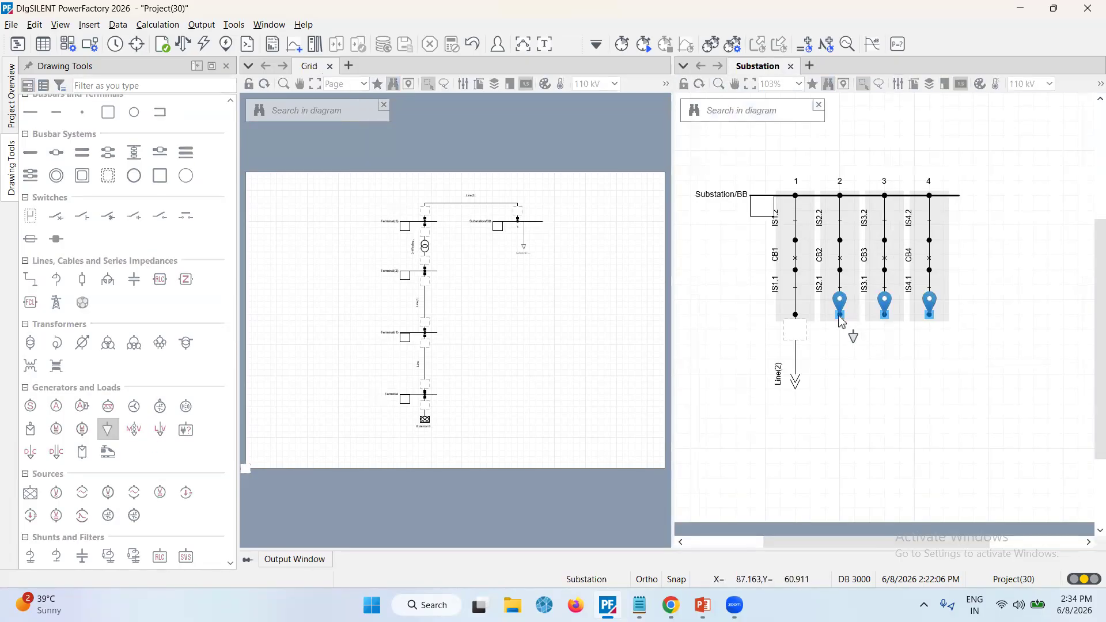
left_click(839, 314)
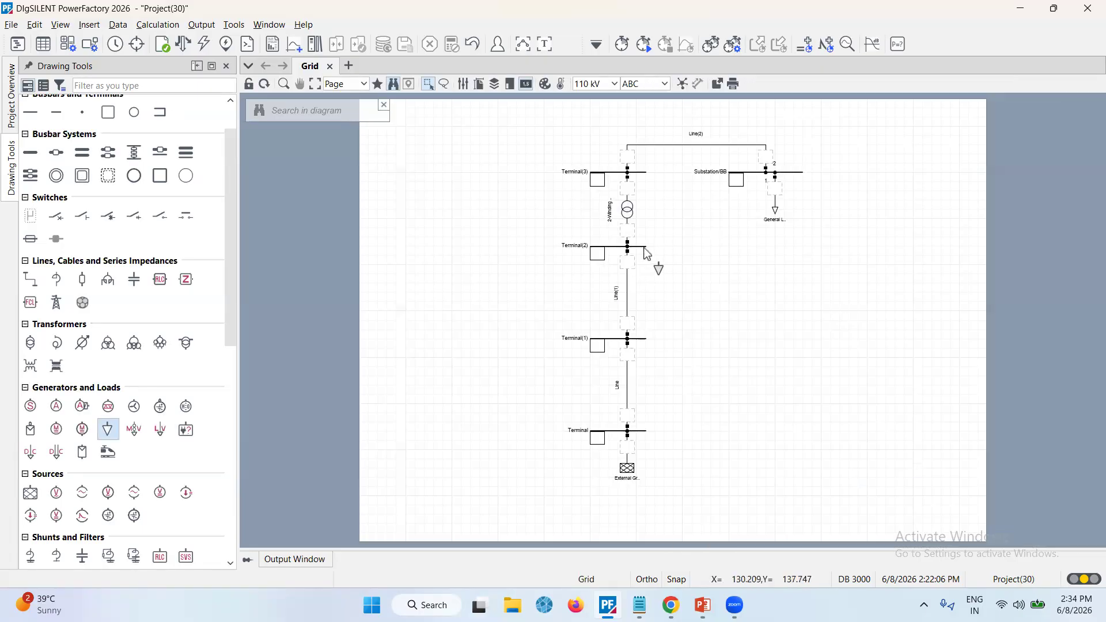
left_click(646, 253)
key("Escape")
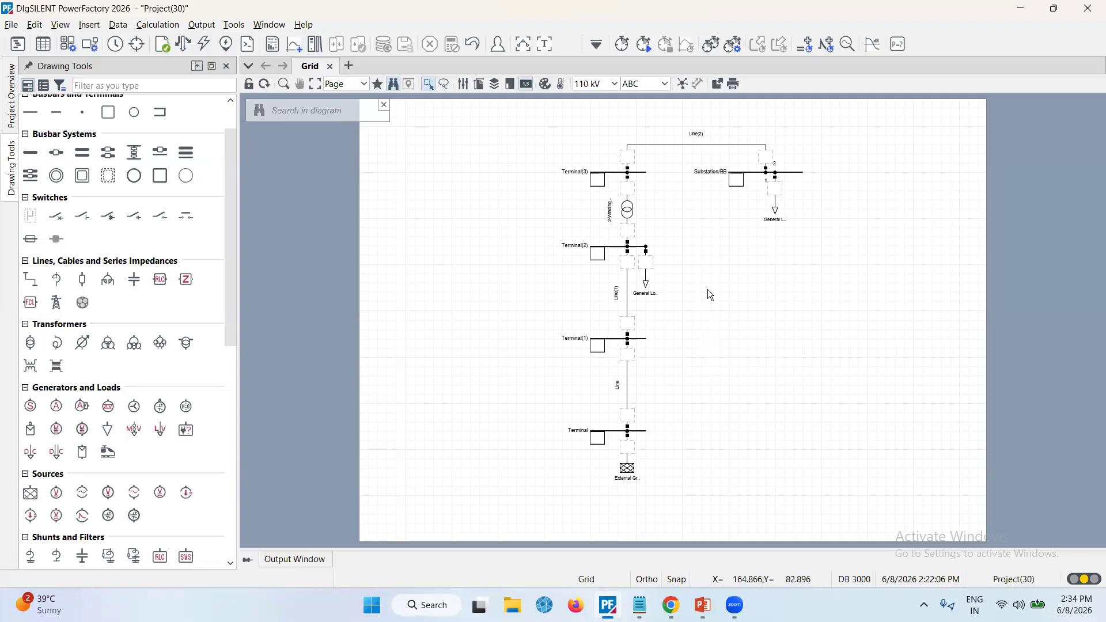
Rename the bottom terminal to Bus_1
double_click(606, 435)
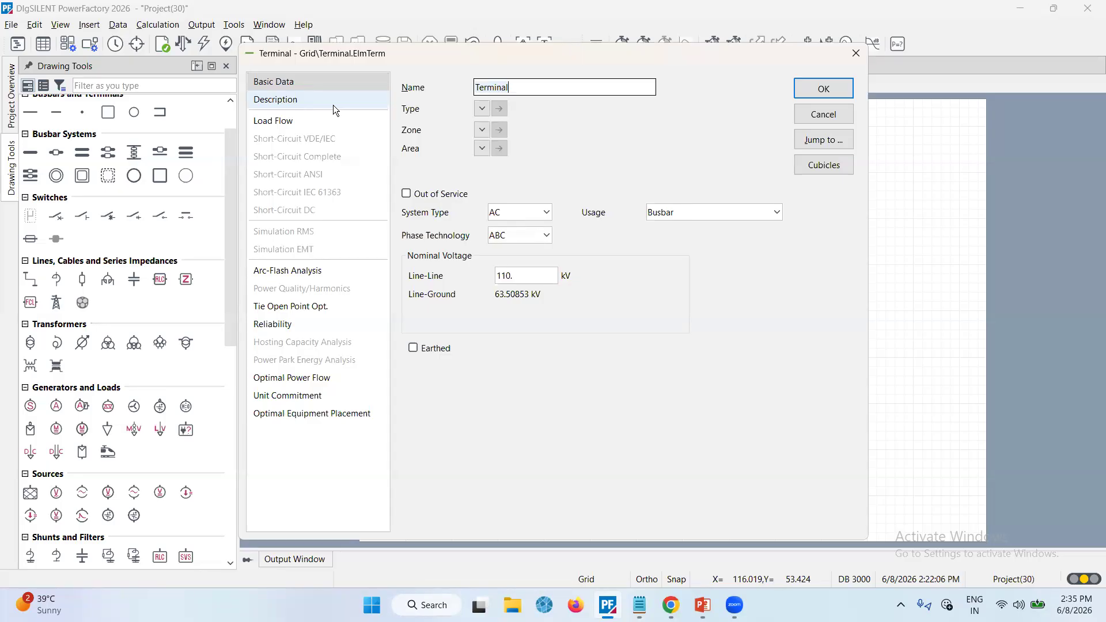
key("ctrl+a")
type("Bus_1")
left_click(541, 212)
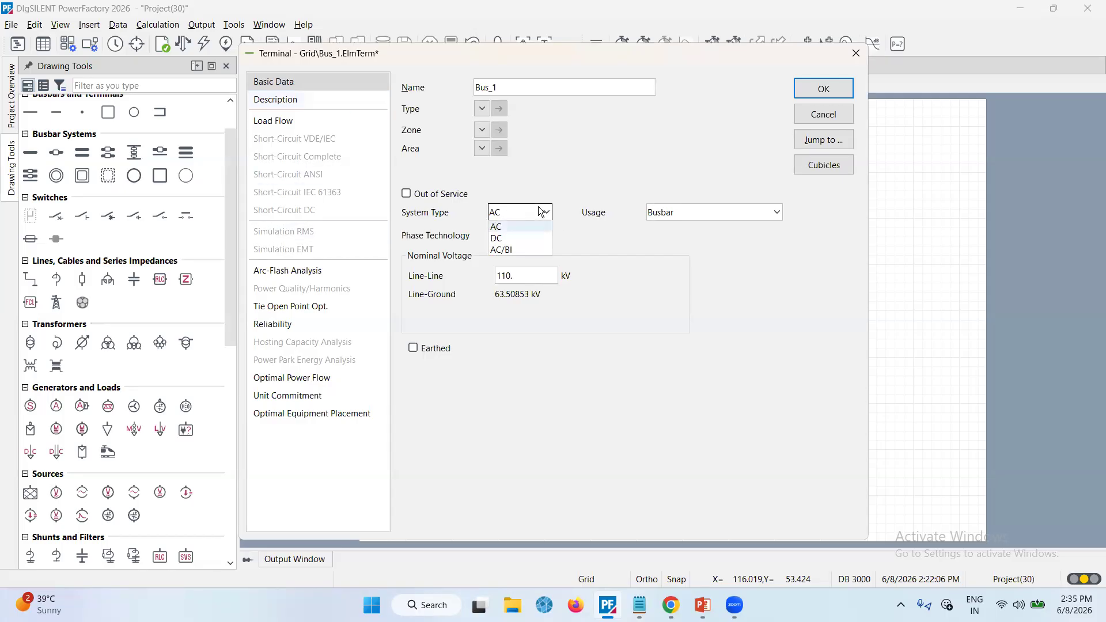
left_click(740, 248)
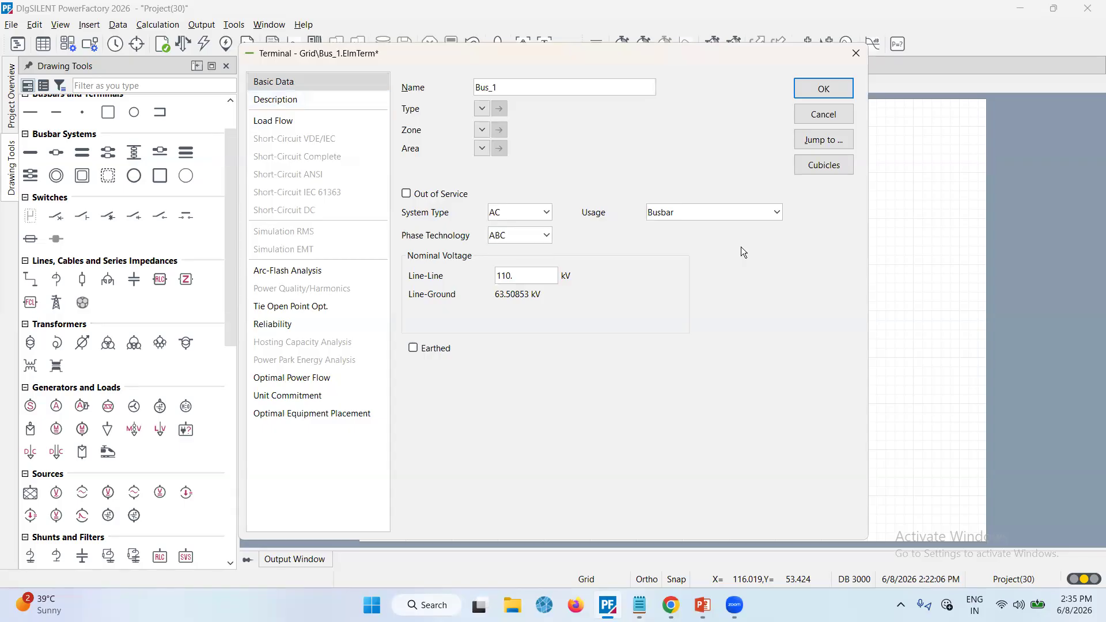
left_click(529, 241)
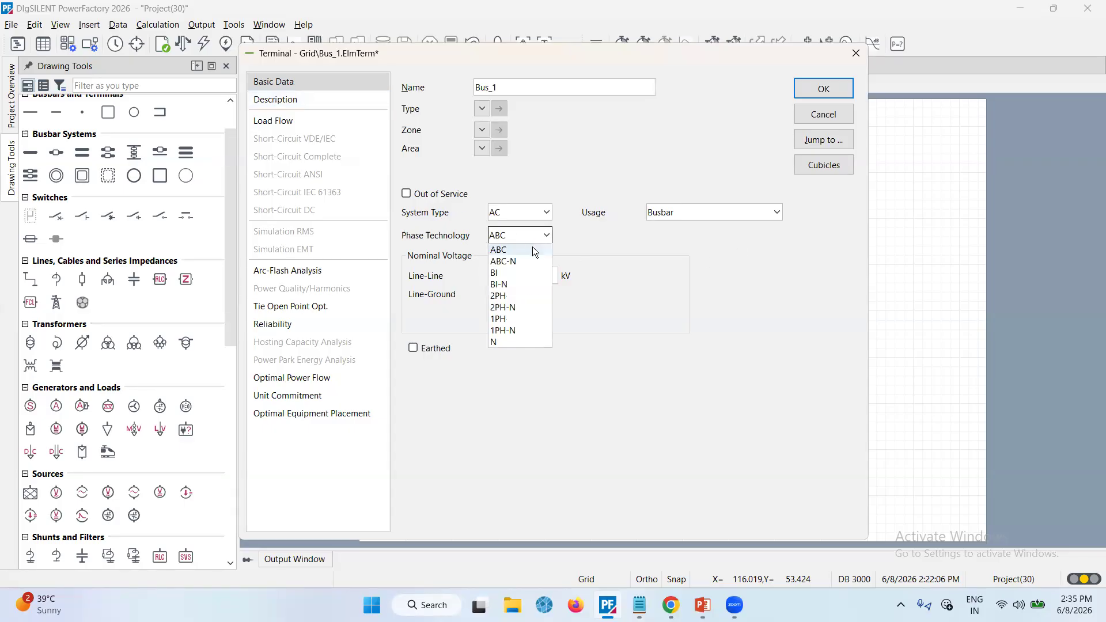
left_click(676, 265)
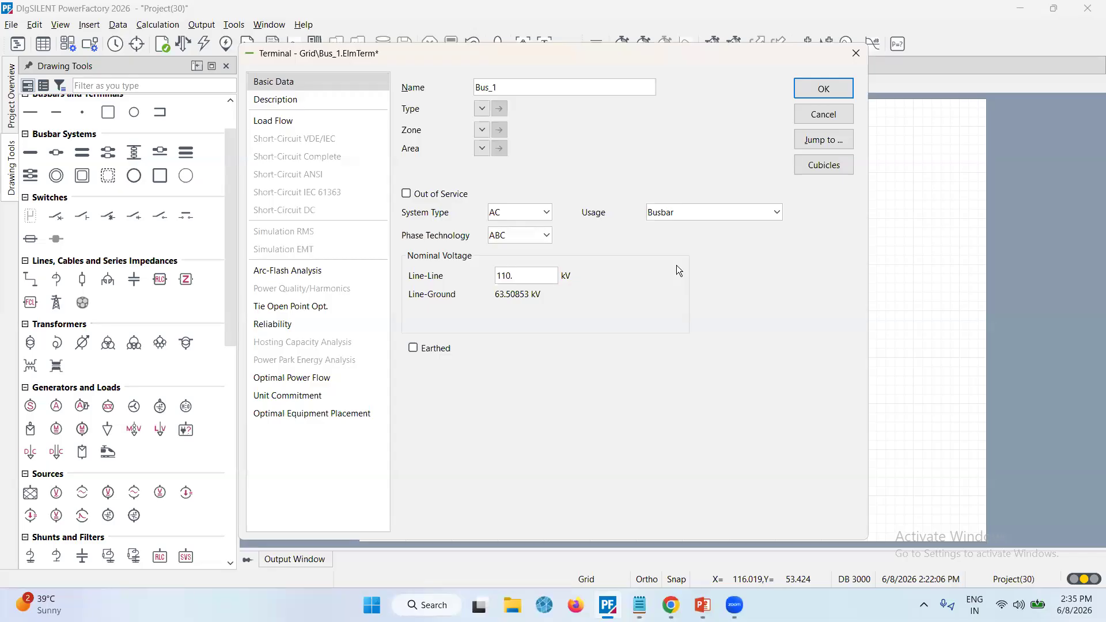
left_click(522, 275)
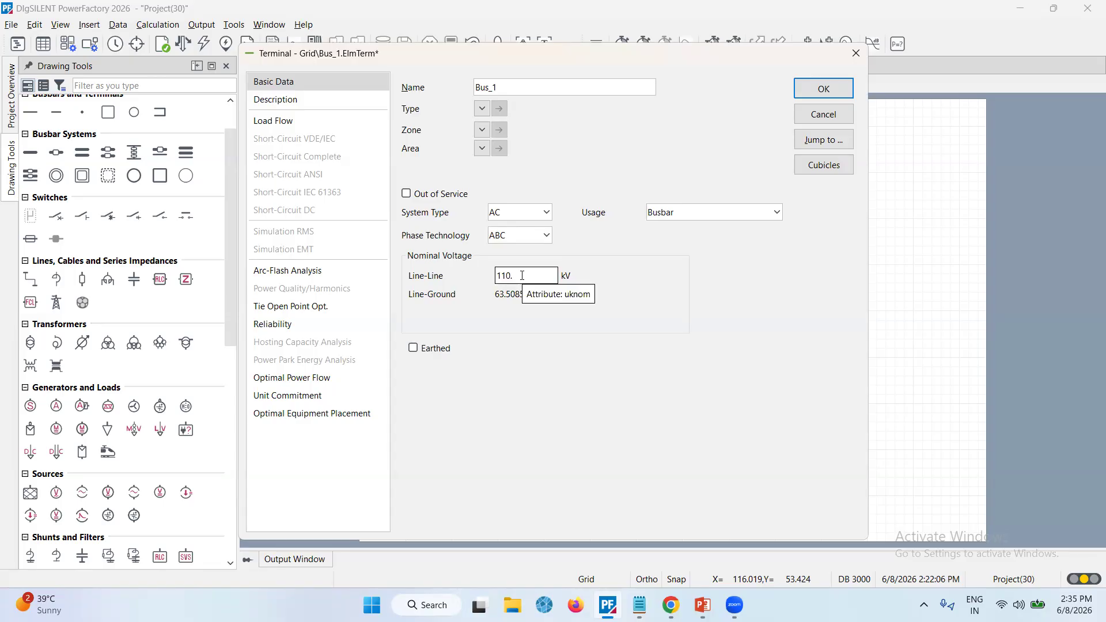
left_click(824, 87)
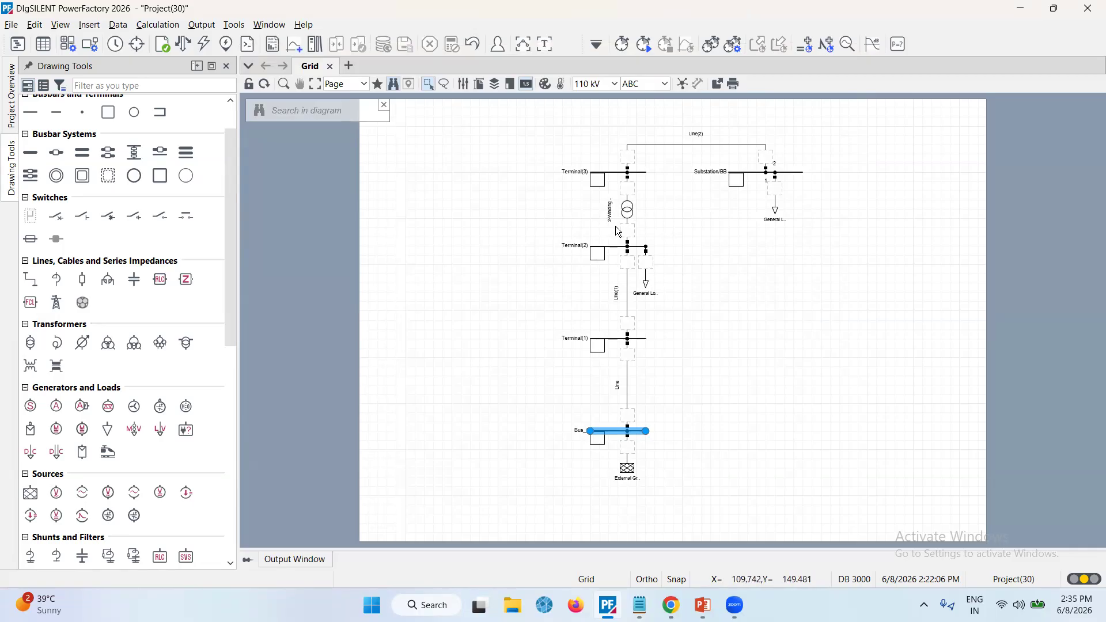
Rename the second terminal from the bottom to Bus_2
left_click(607, 339)
key("ctrl+a")
type("Bus_2")
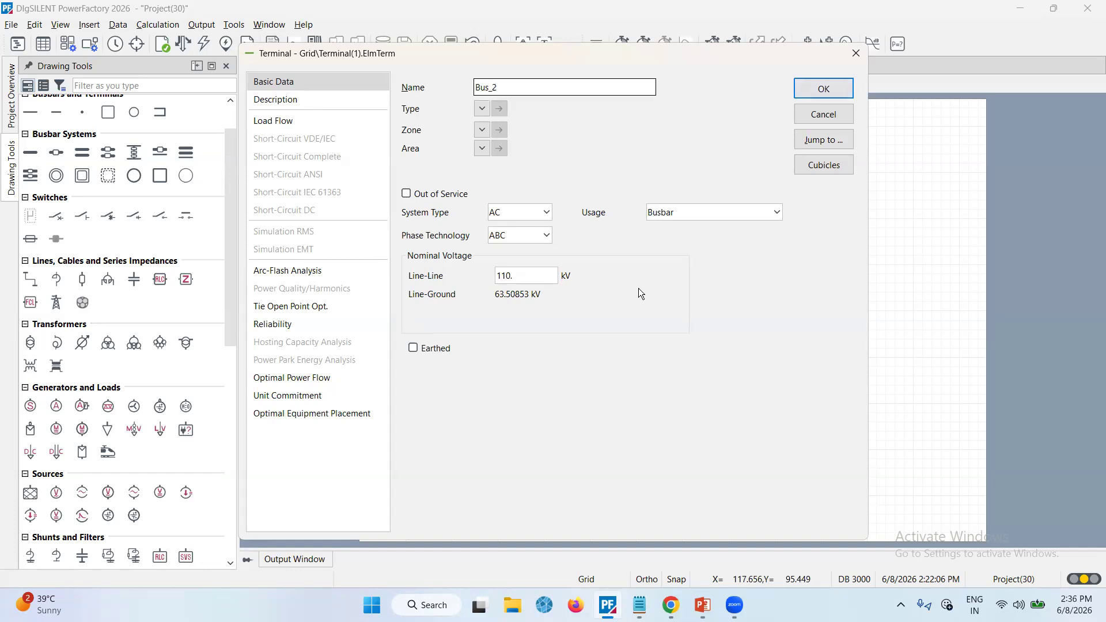
left_click(838, 87)
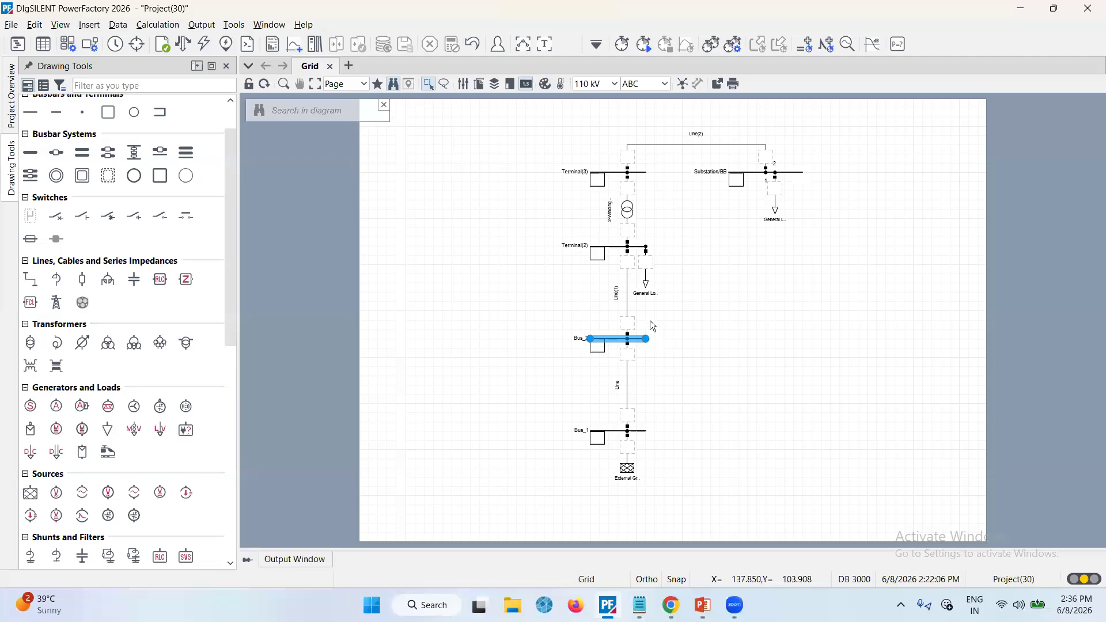
Rename the third terminal to Bus_3
double_click(609, 247)
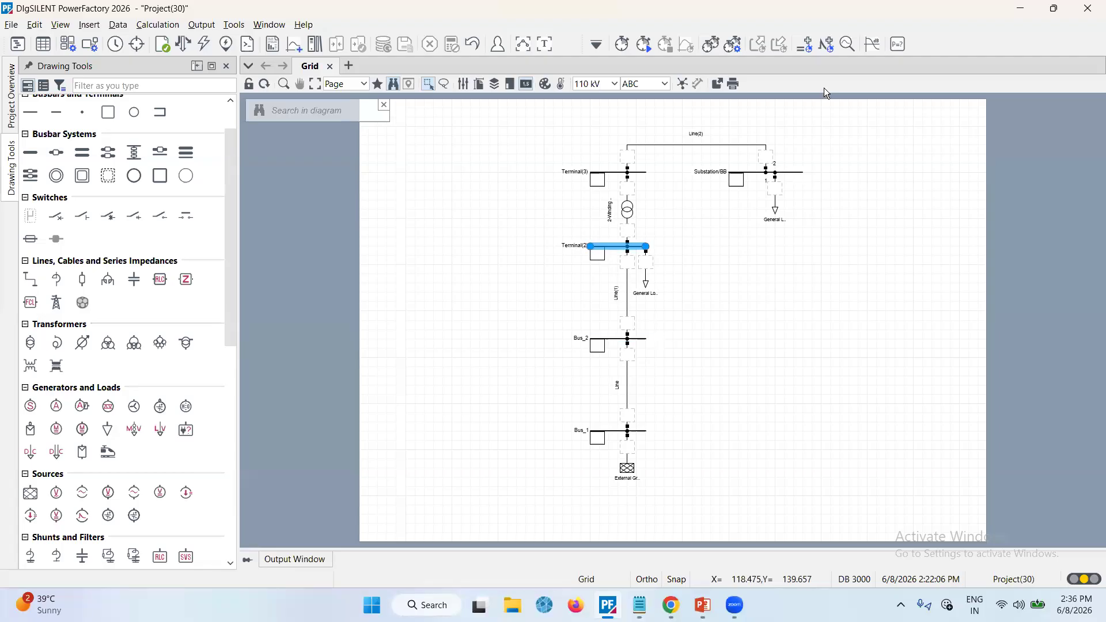
type("Bu")
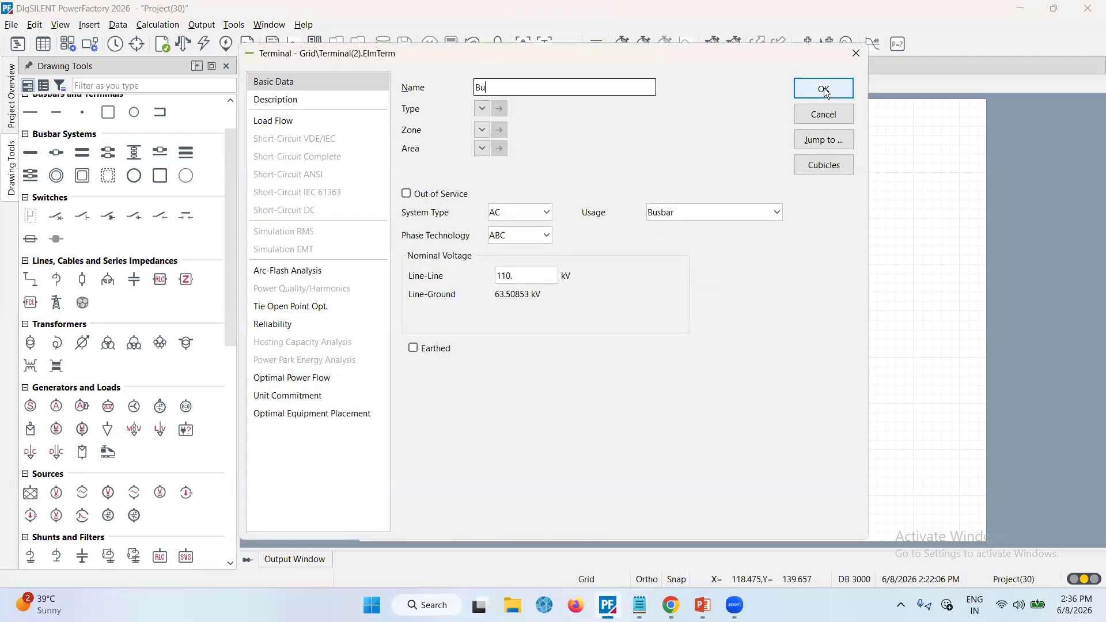
type("s_3")
left_click(823, 88)
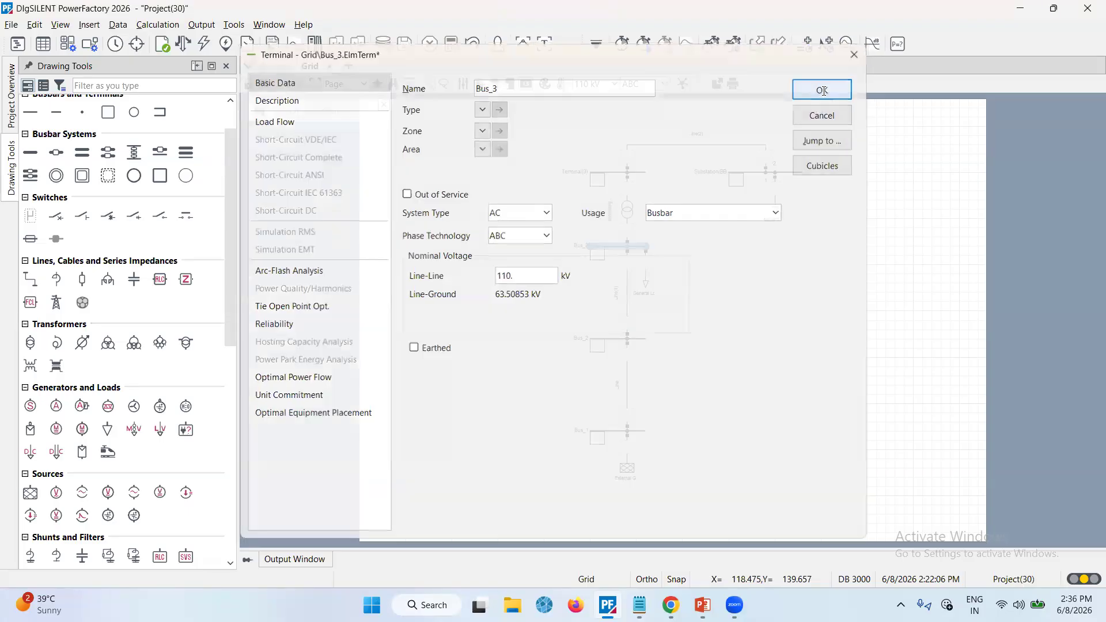
Rename the top terminal to Bus_4
double_click(599, 174)
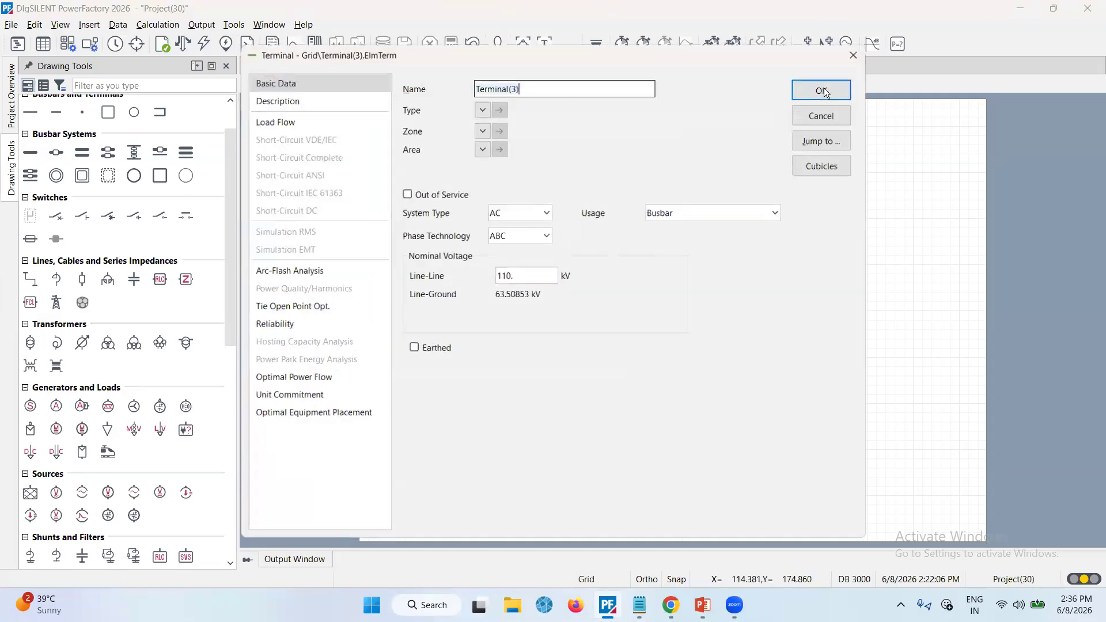
key("ctrl+a")
type("Bus_4")
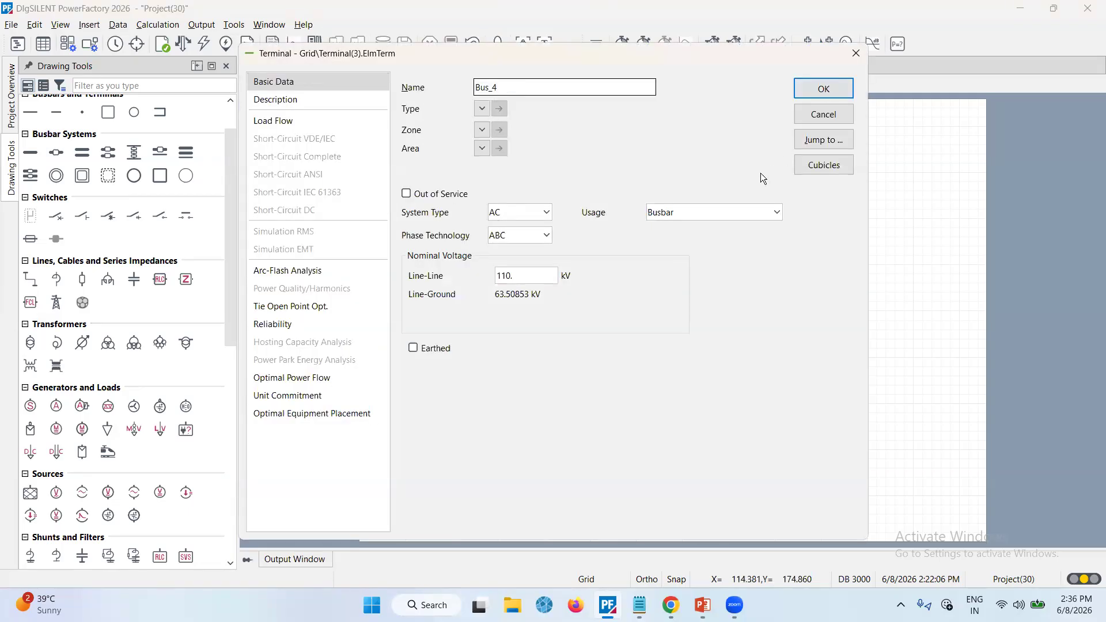
left_click(526, 276)
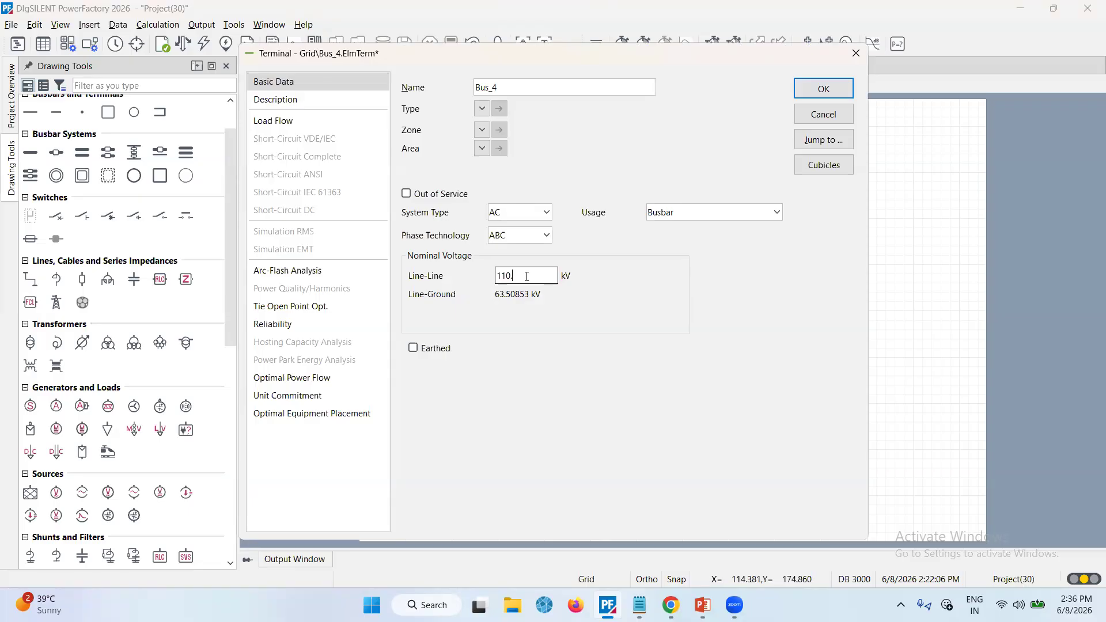
key("BackSpace")
key("BackSpace")
left_click(820, 87)
Rename the substation busbar to Bus_5
double_click(743, 171)
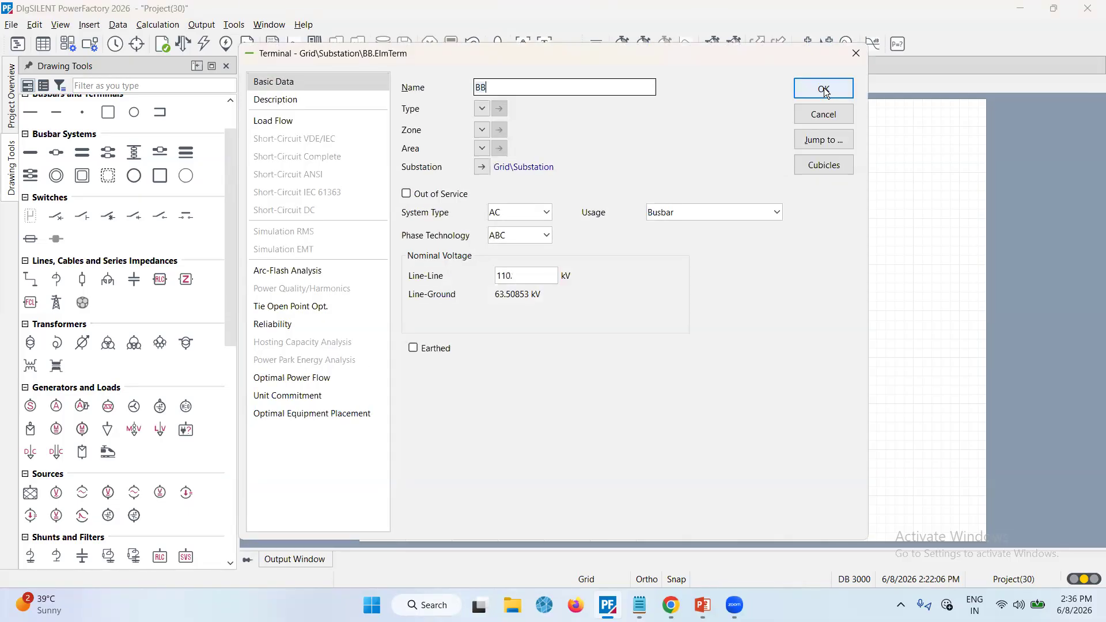
key("BackSpace")
type("us_5")
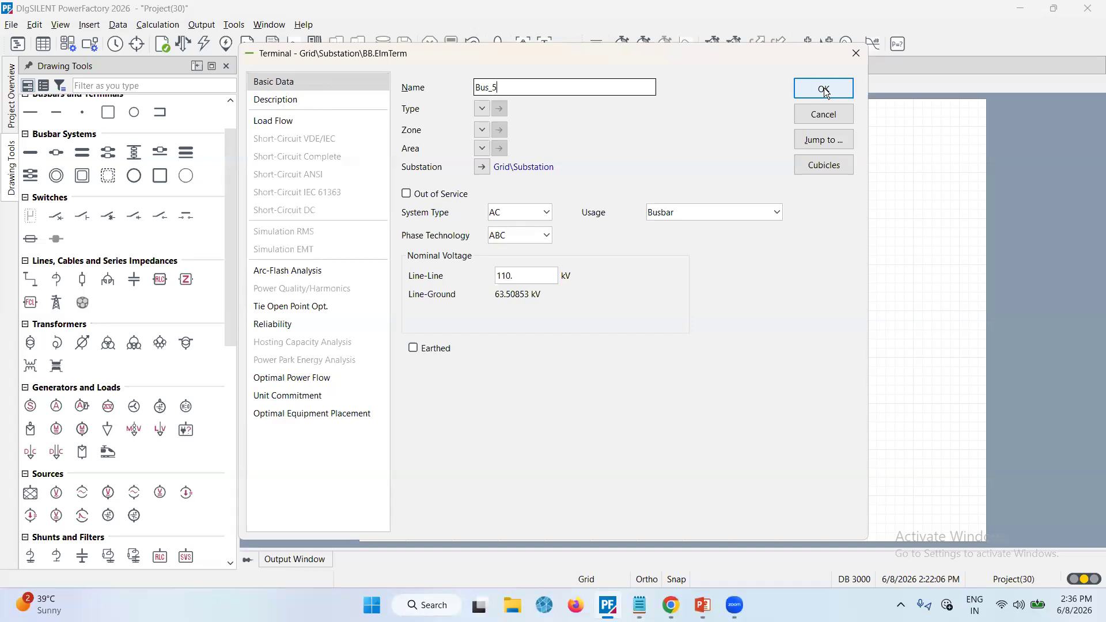
Rename the substation that contains Bus_5 to S_5
left_click(482, 167)
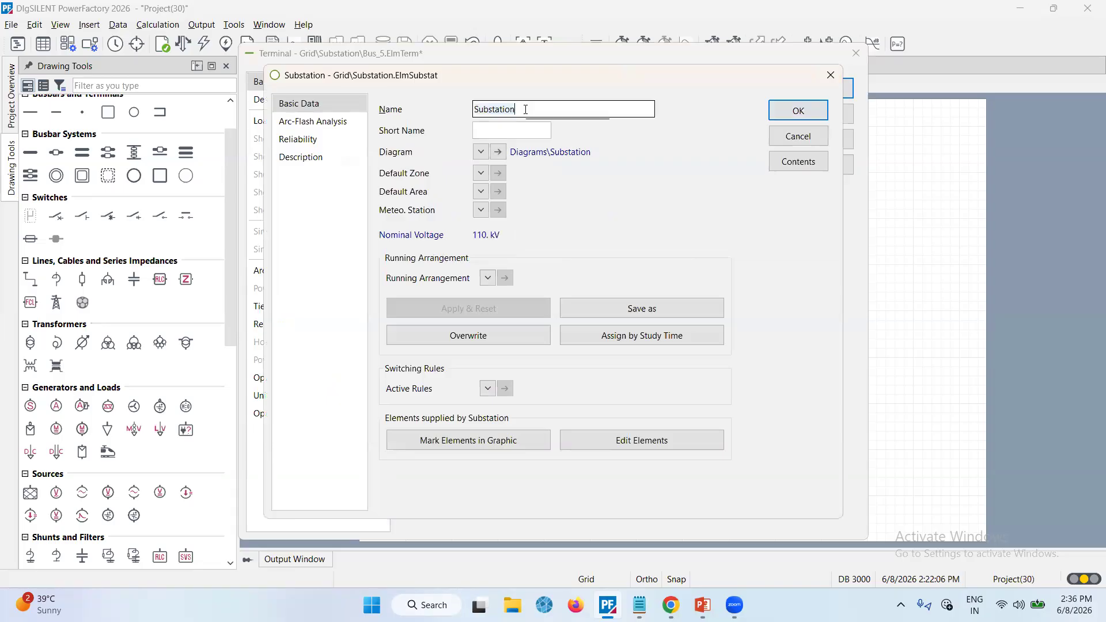
key("ctrl+a")
type("S")
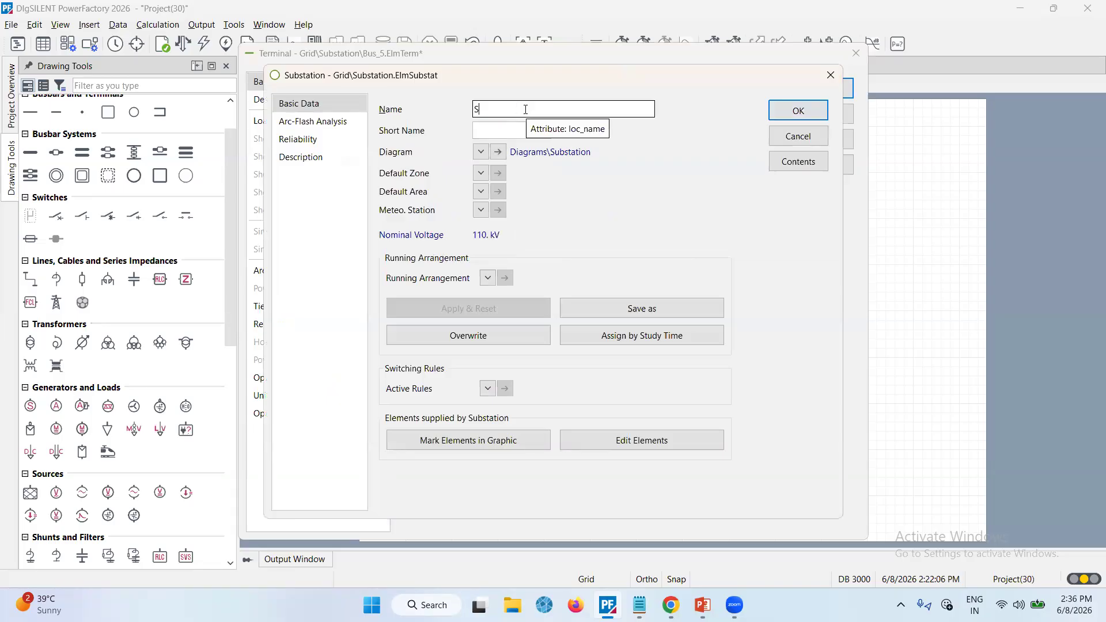
type("_5")
key("Return")
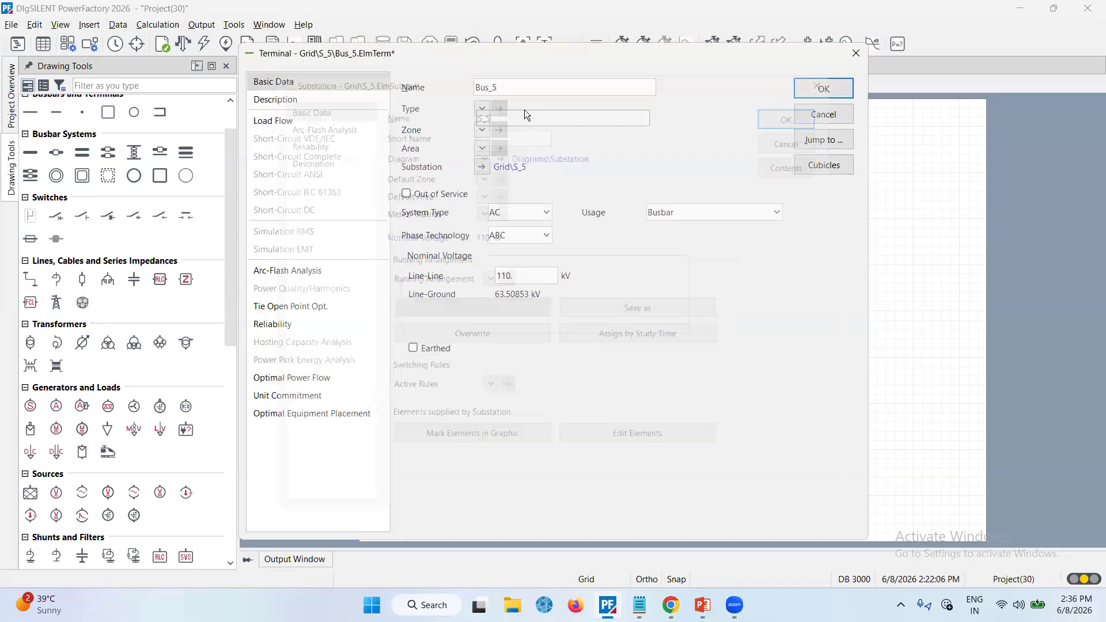
Edit Bus_5's line-line nominal voltage, apply the change to all the substation's terminals, and close the terminal dialog
left_click_drag(525, 278, 477, 279)
type("5")
key("Return")
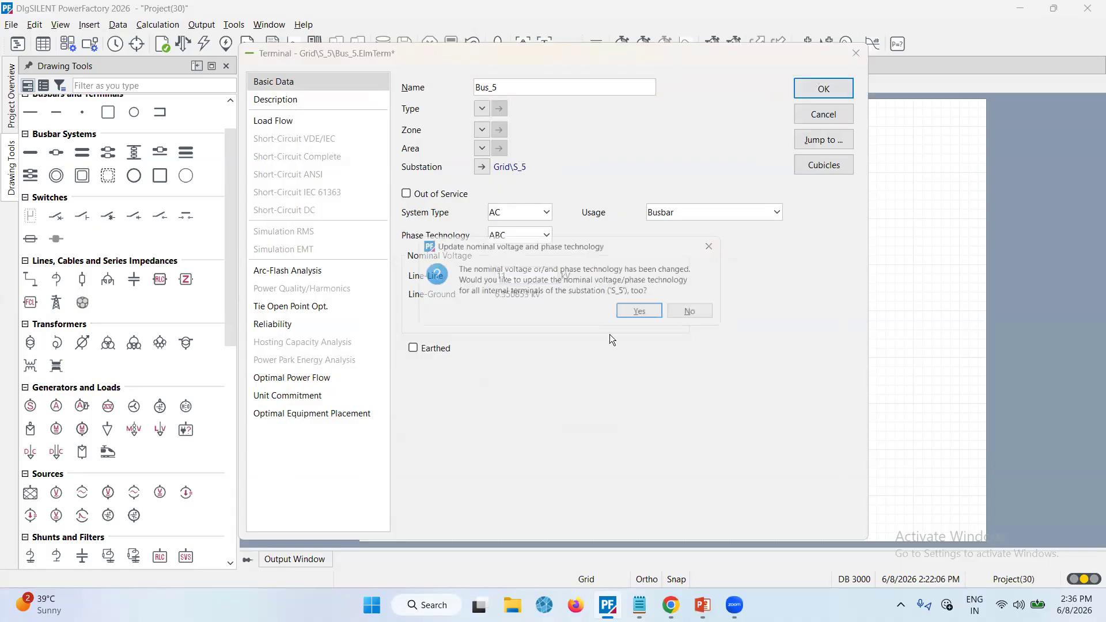
key("Return")
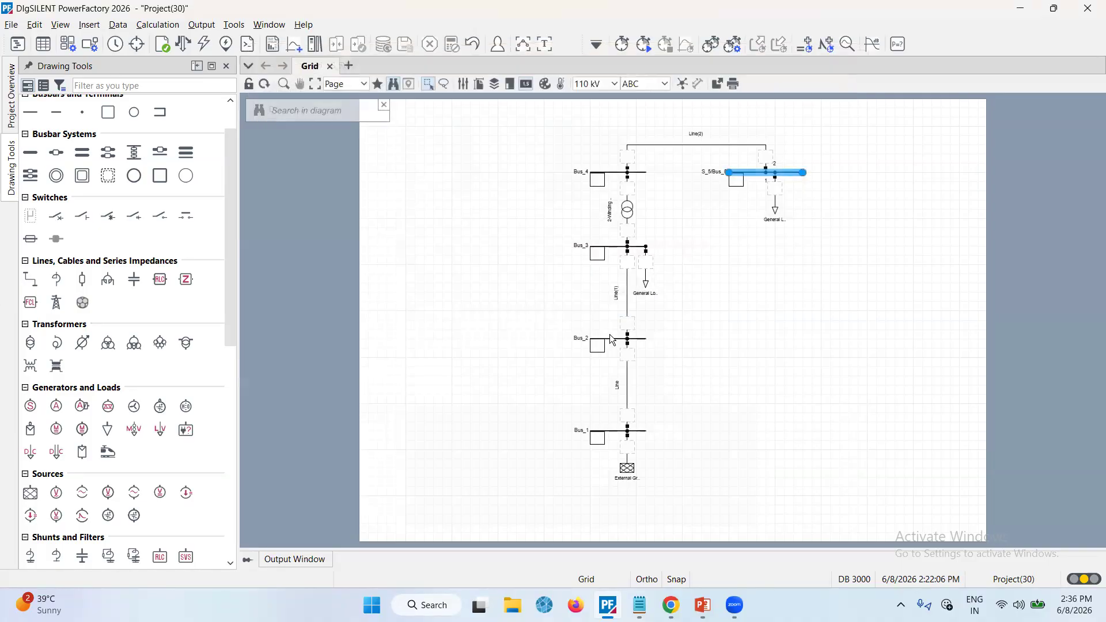
left_click(885, 248)
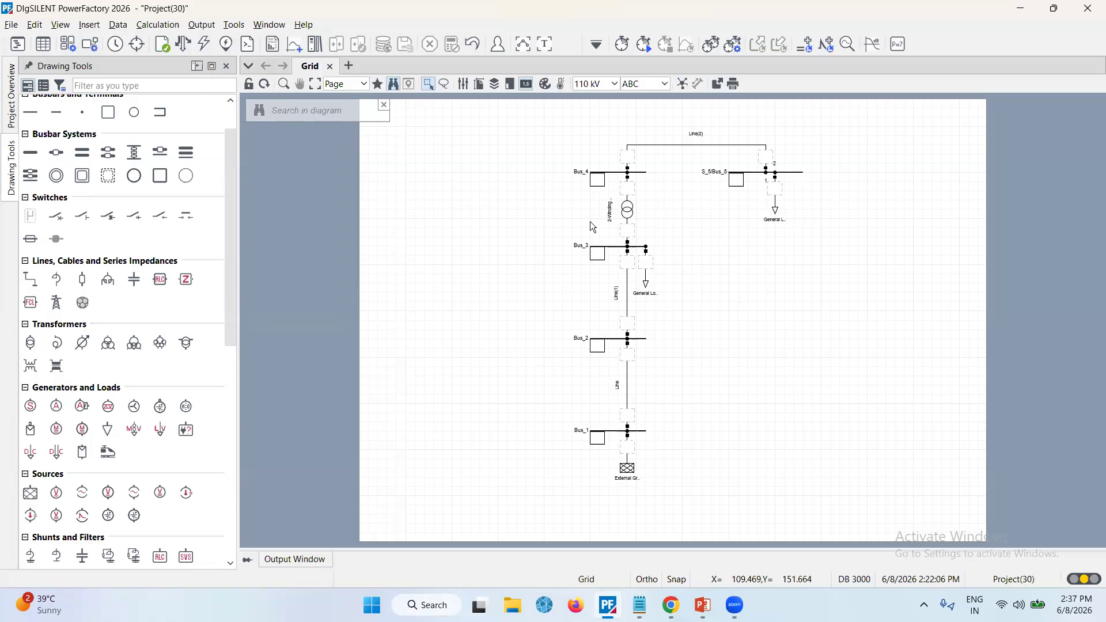
Rename the line between Bus_1 and Bus_2 to Line_1
double_click(628, 390)
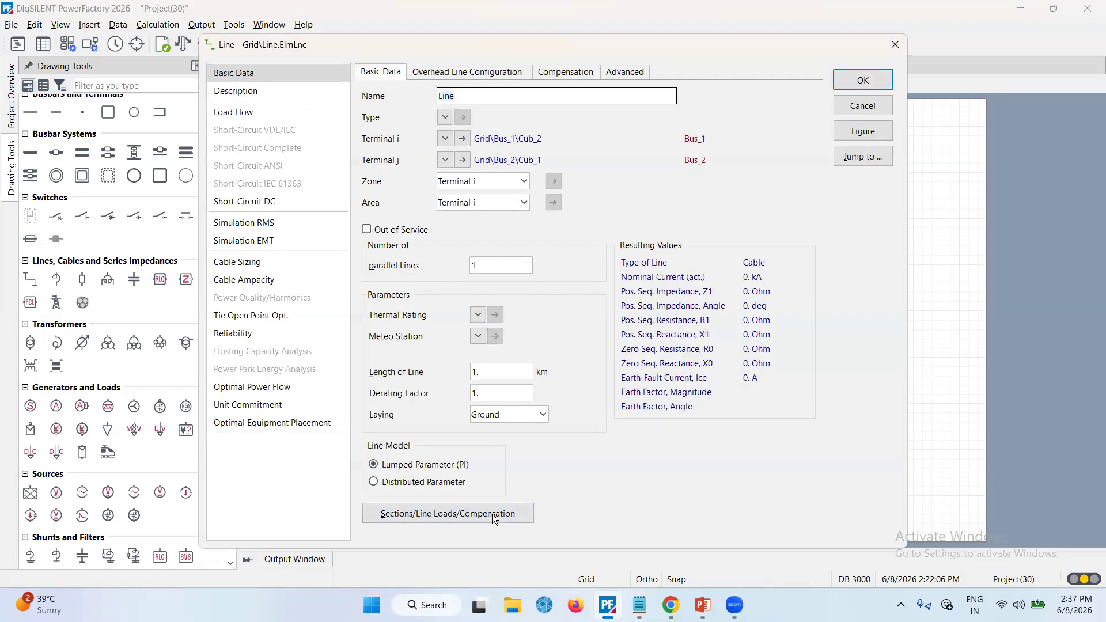
type("_1")
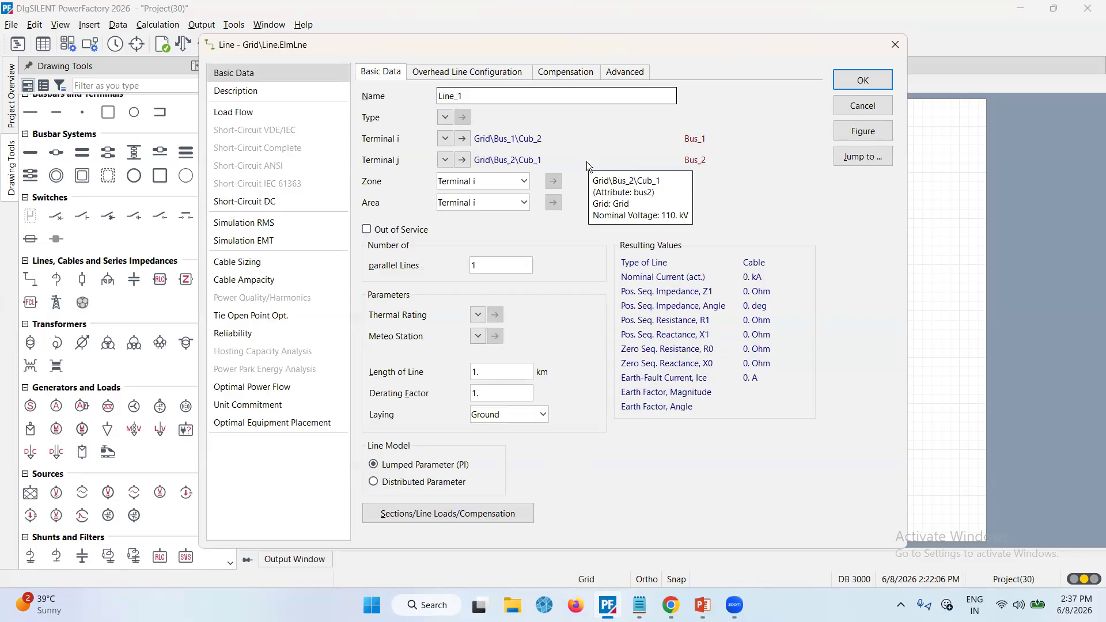
left_click(445, 118)
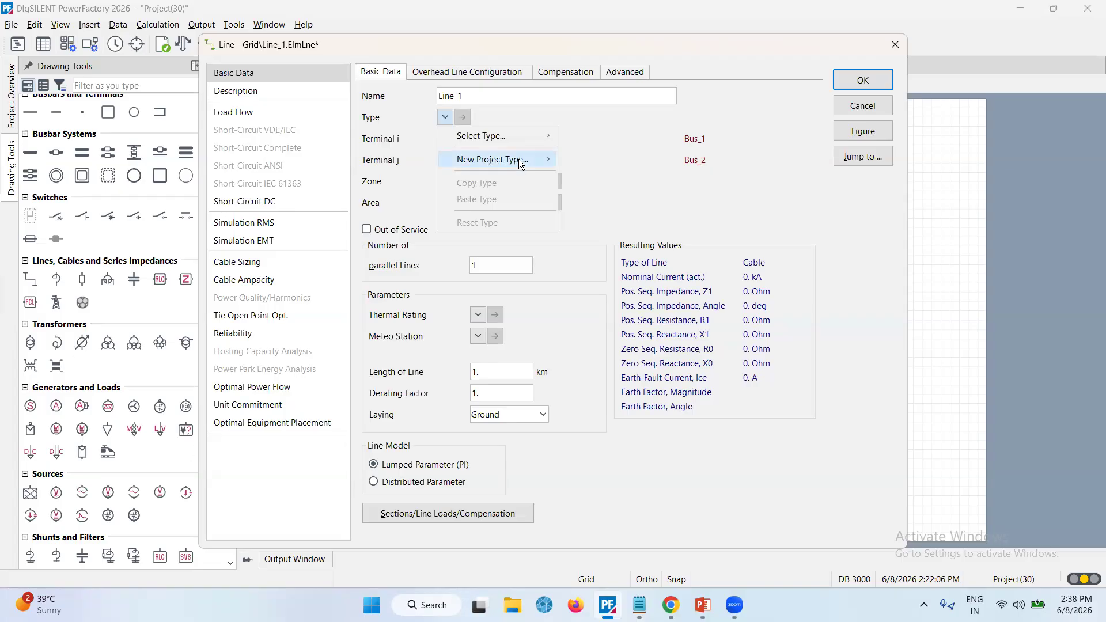
mouse_move(525, 163)
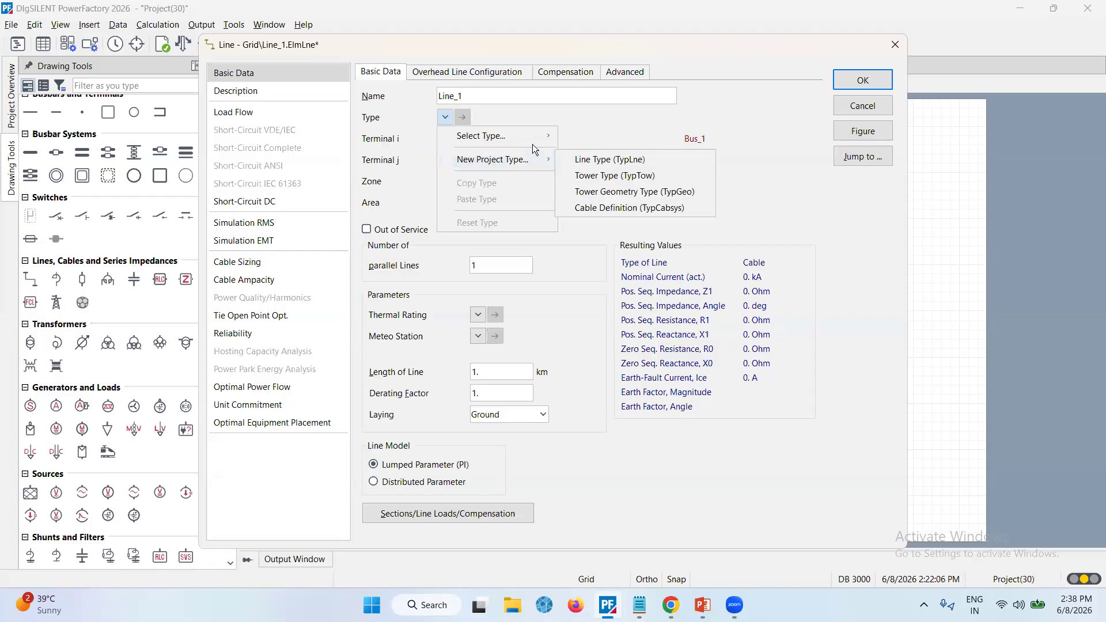
mouse_move(539, 136)
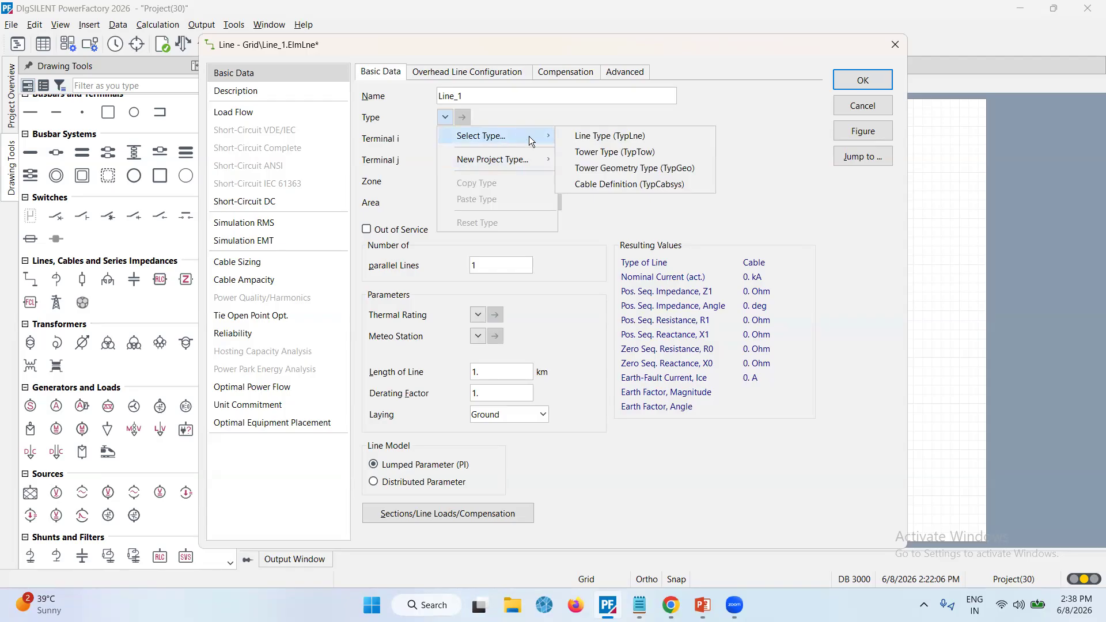
left_click(583, 140)
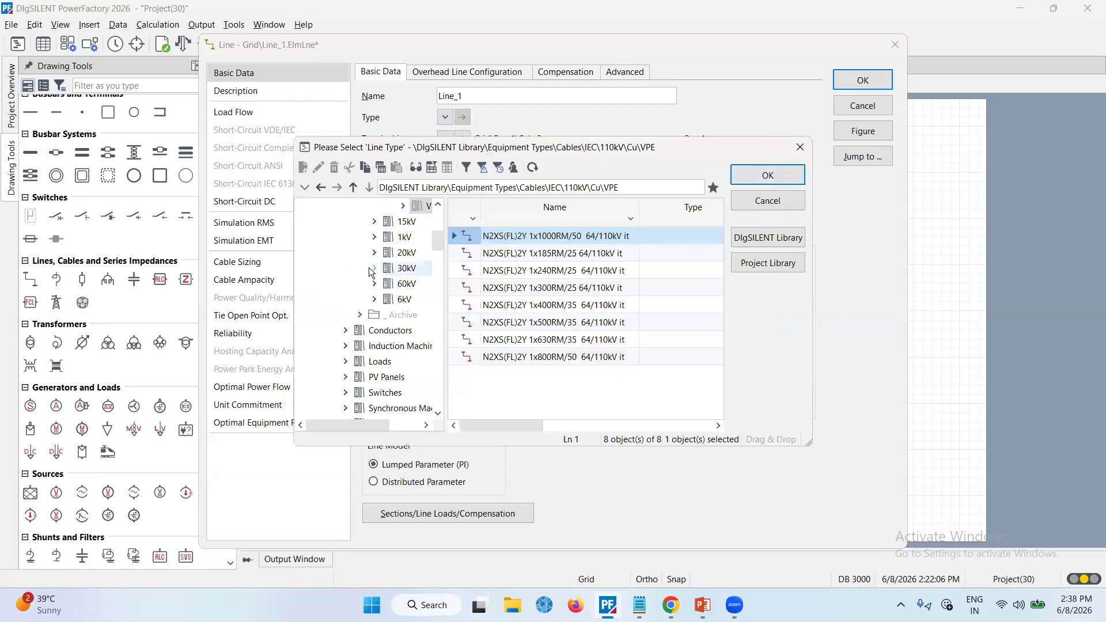
scroll(380, 271, "up", 5)
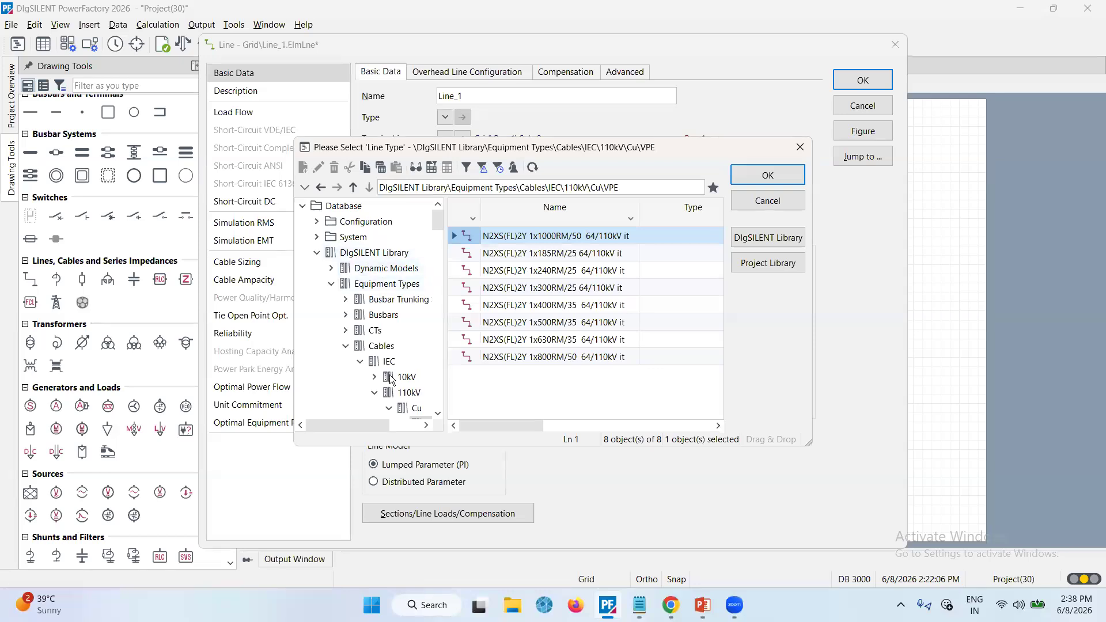
left_click(317, 253)
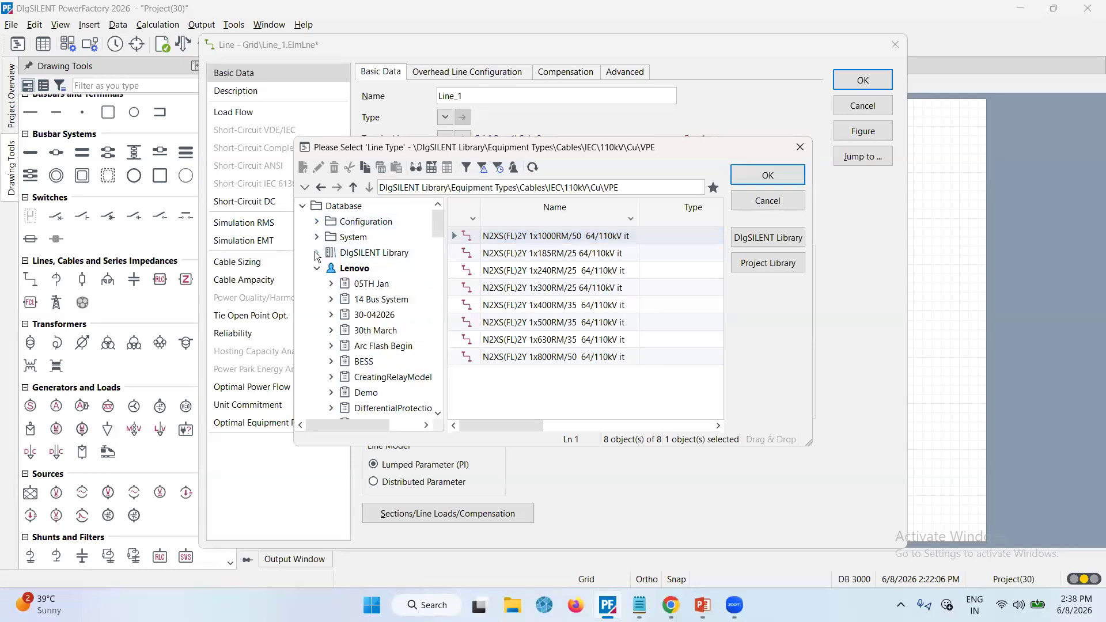
left_click(316, 253)
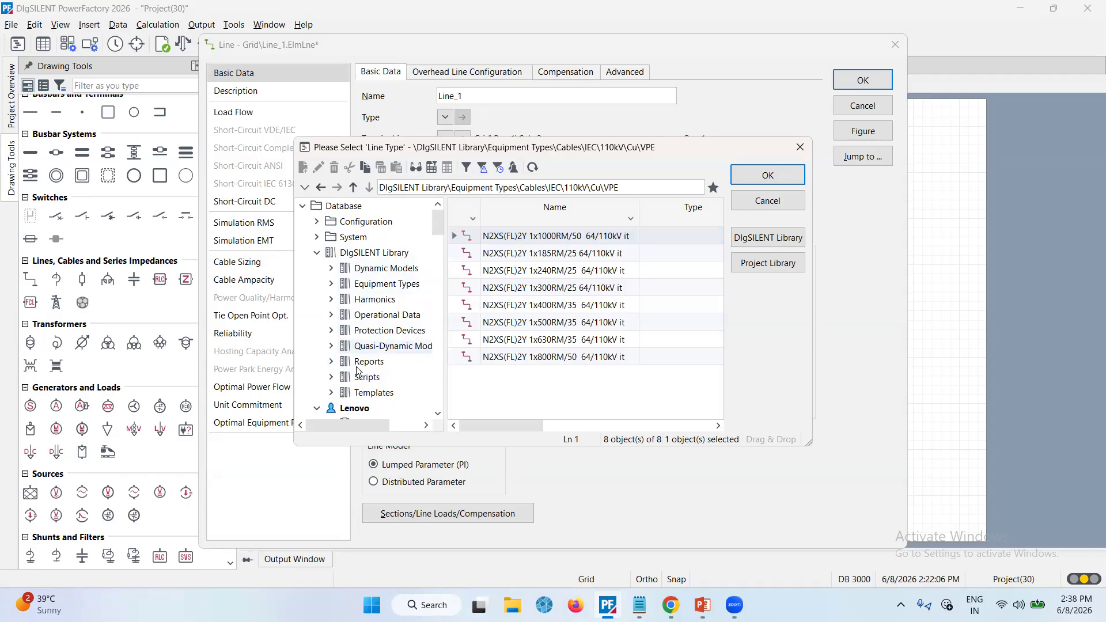
left_click(331, 269)
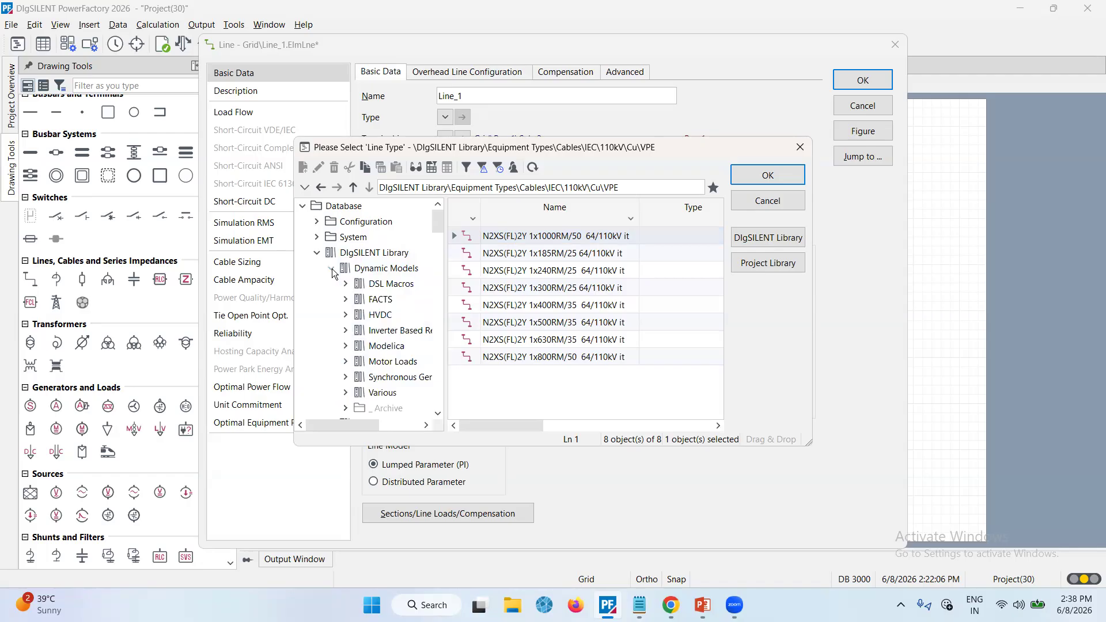
left_click(332, 269)
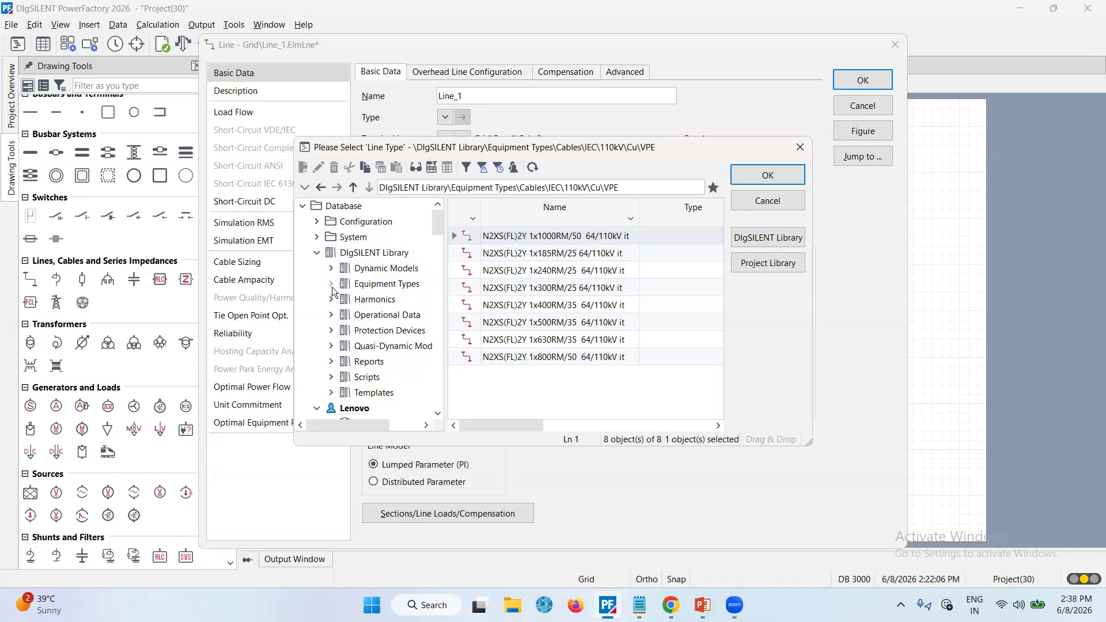
left_click(332, 286)
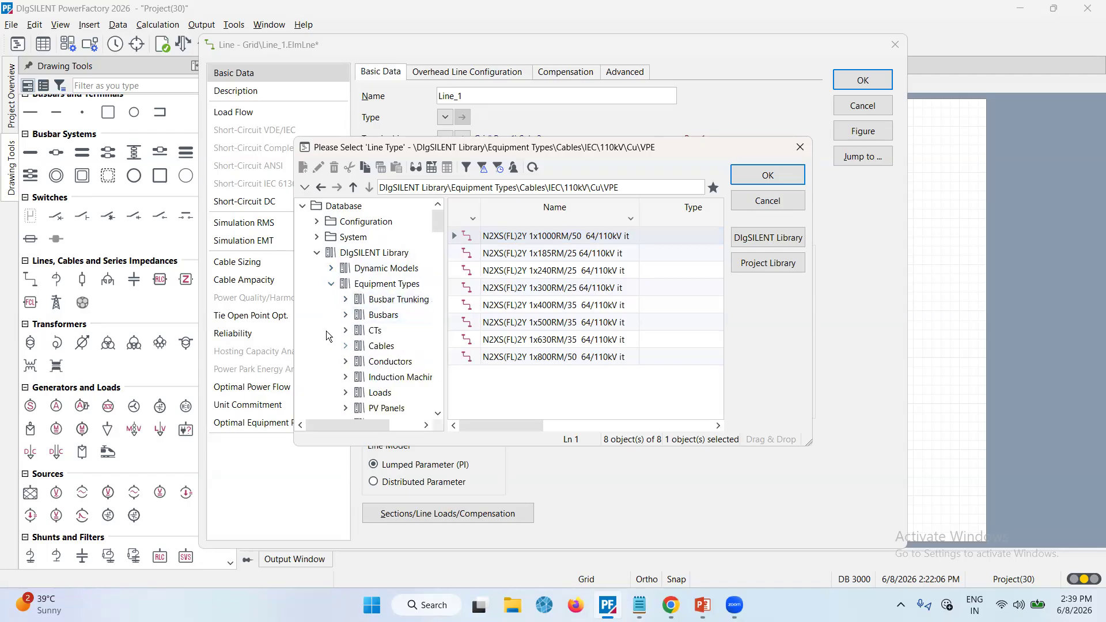
left_click(330, 287)
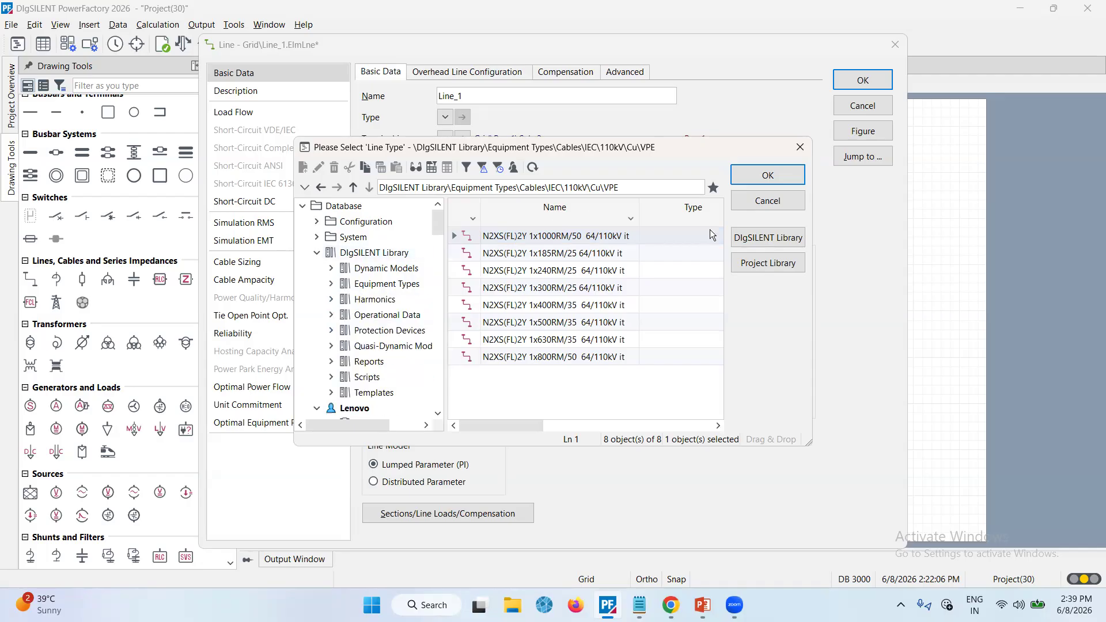
left_click(769, 199)
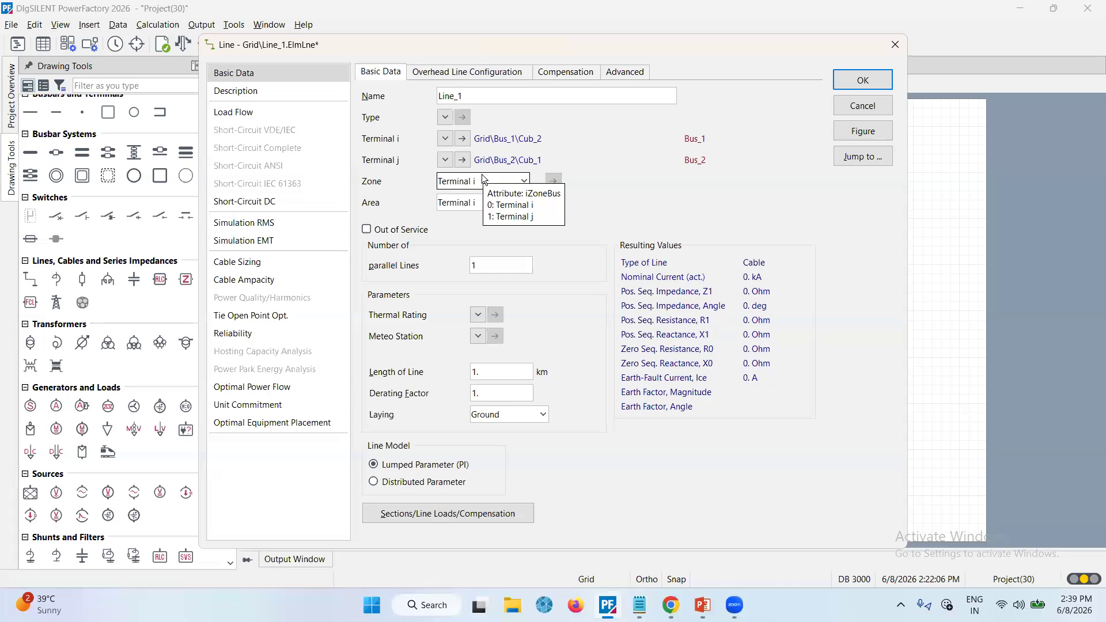
Create a new project line type for Line_1 named Line Type_1 with a rated voltage of 110 kV
left_click(445, 119)
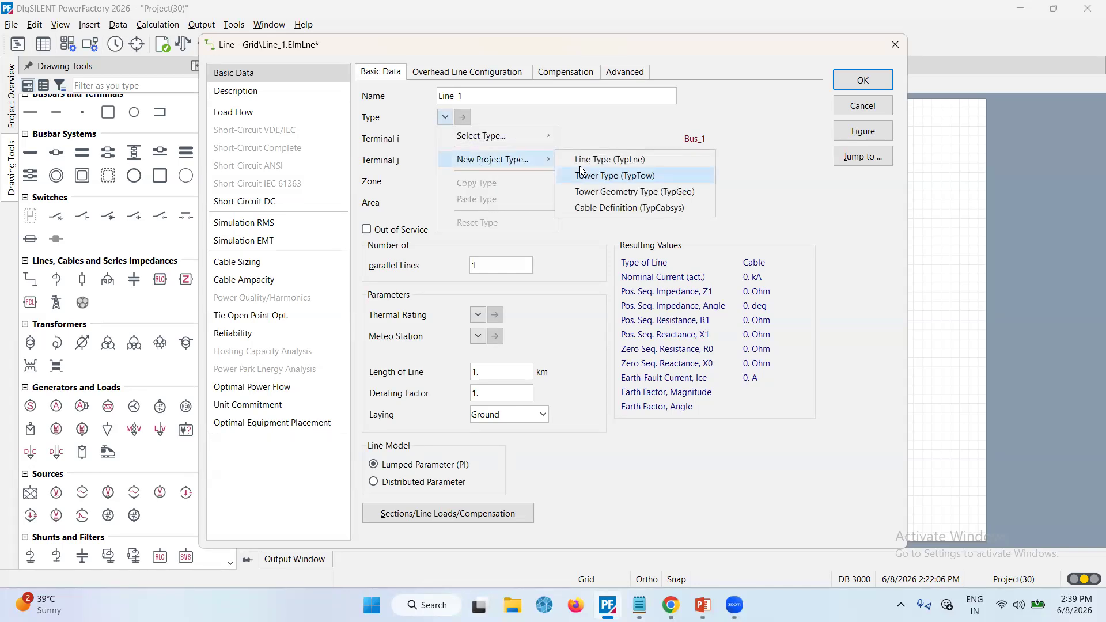
left_click(594, 160)
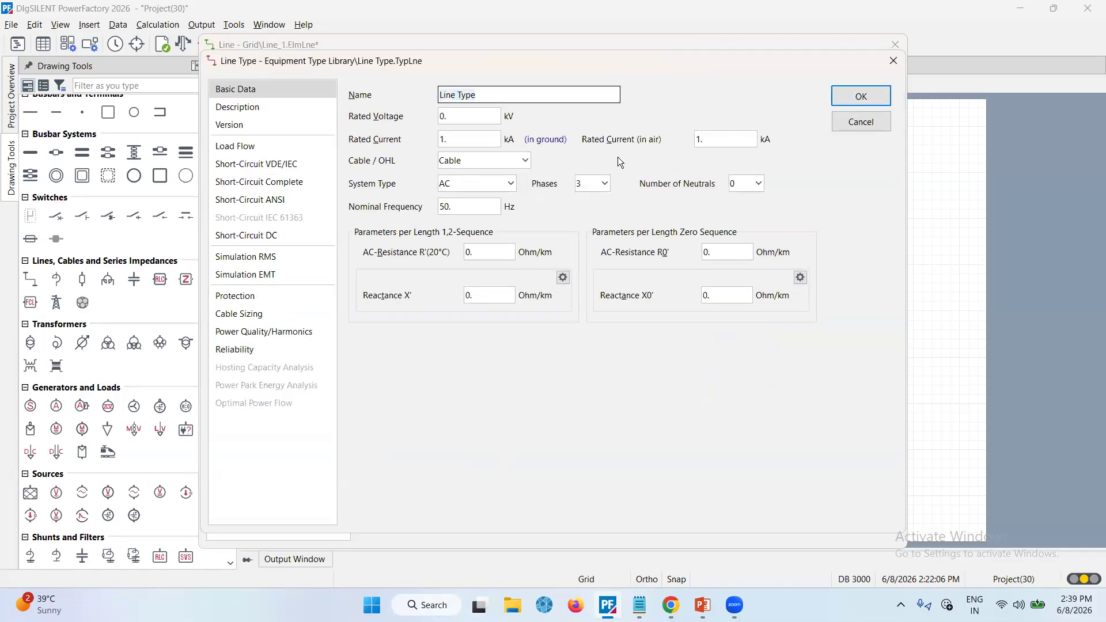
type("_1")
left_click(447, 114)
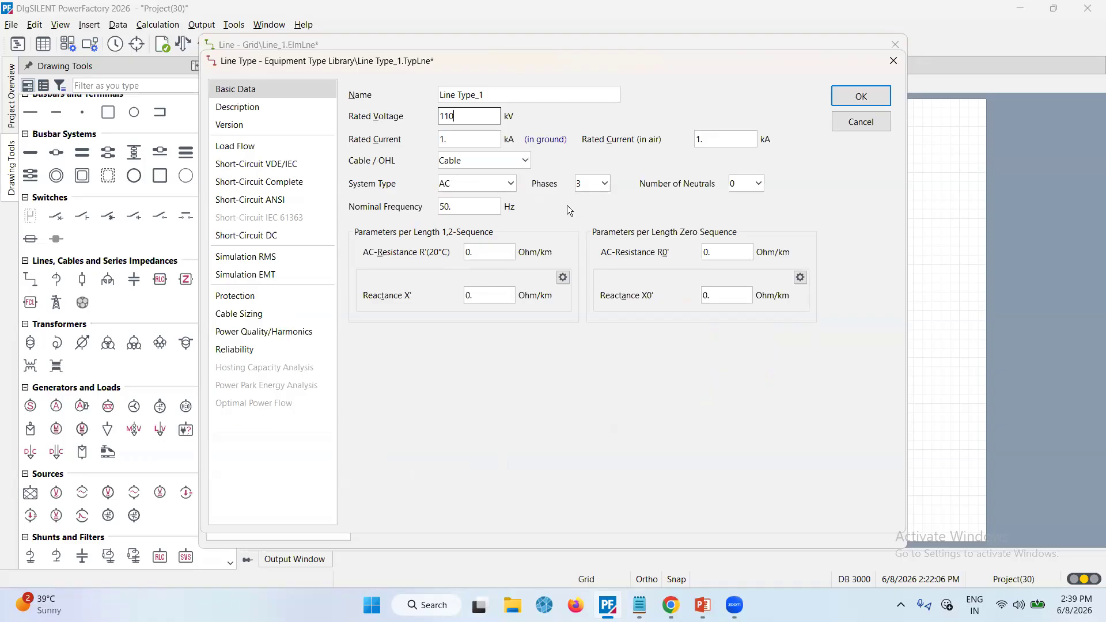
left_click(595, 186)
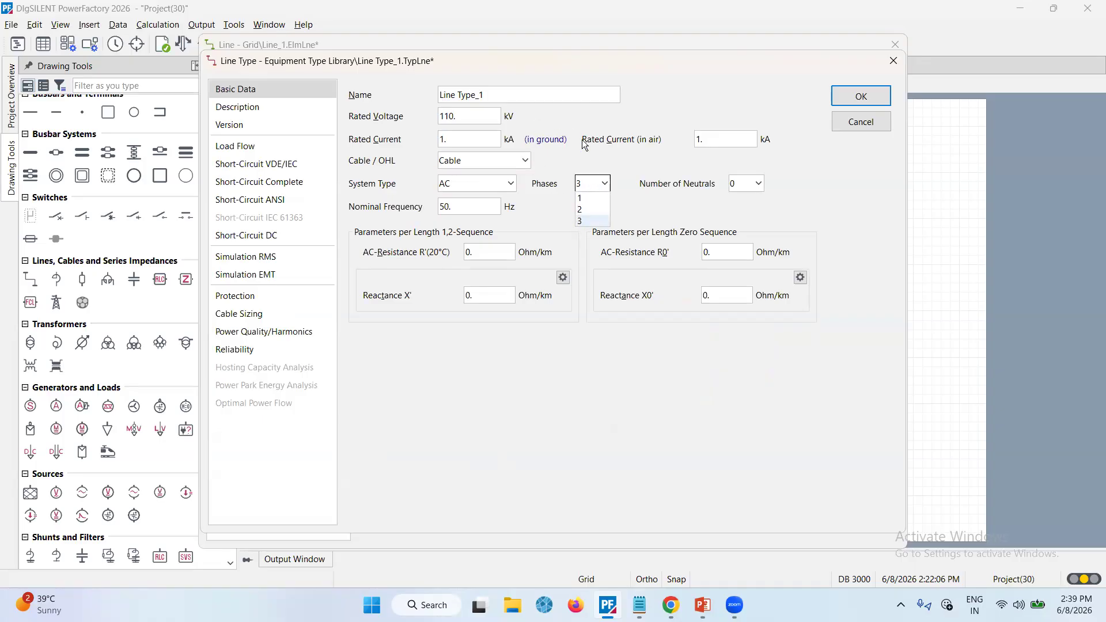
left_click(637, 169)
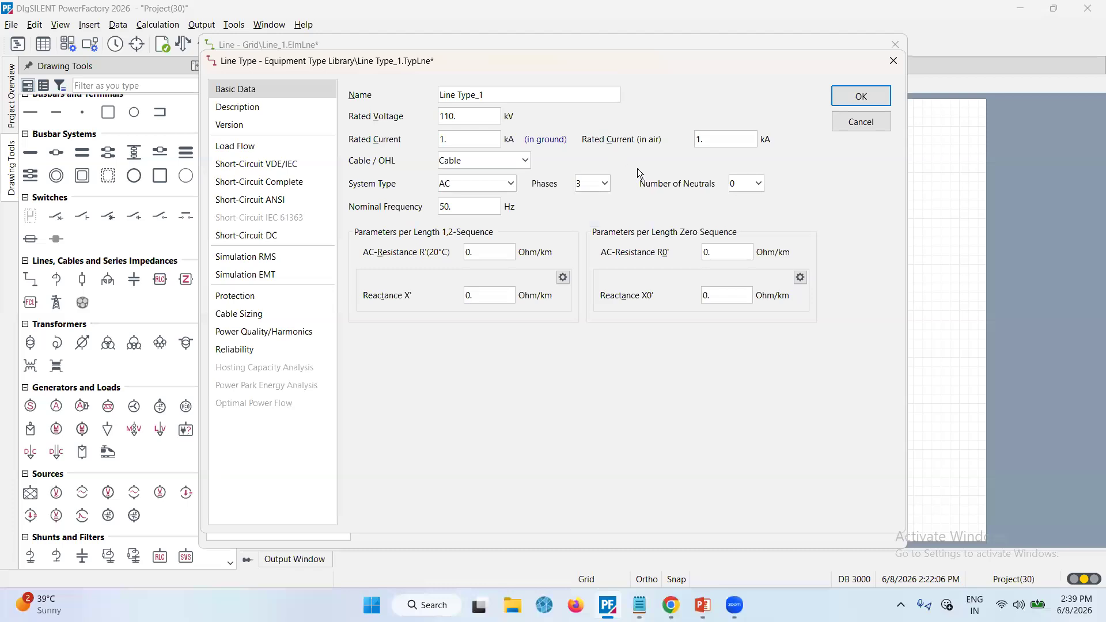
Set Line Type_1's resistance R' to 0.11 Ohm/km and reactance X' to 0.22 Ohm/km, then confirm Line_1
left_click(494, 253)
type("11")
key("Tab")
type("22")
key("Return")
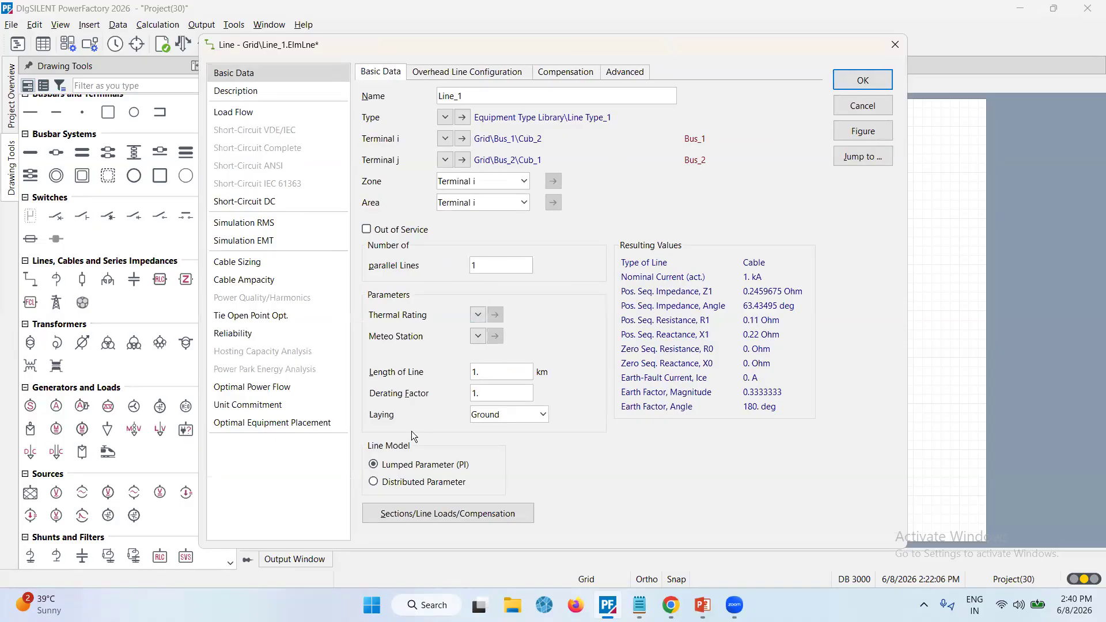
left_click(525, 418)
left_click(526, 417)
mouse_move(561, 159)
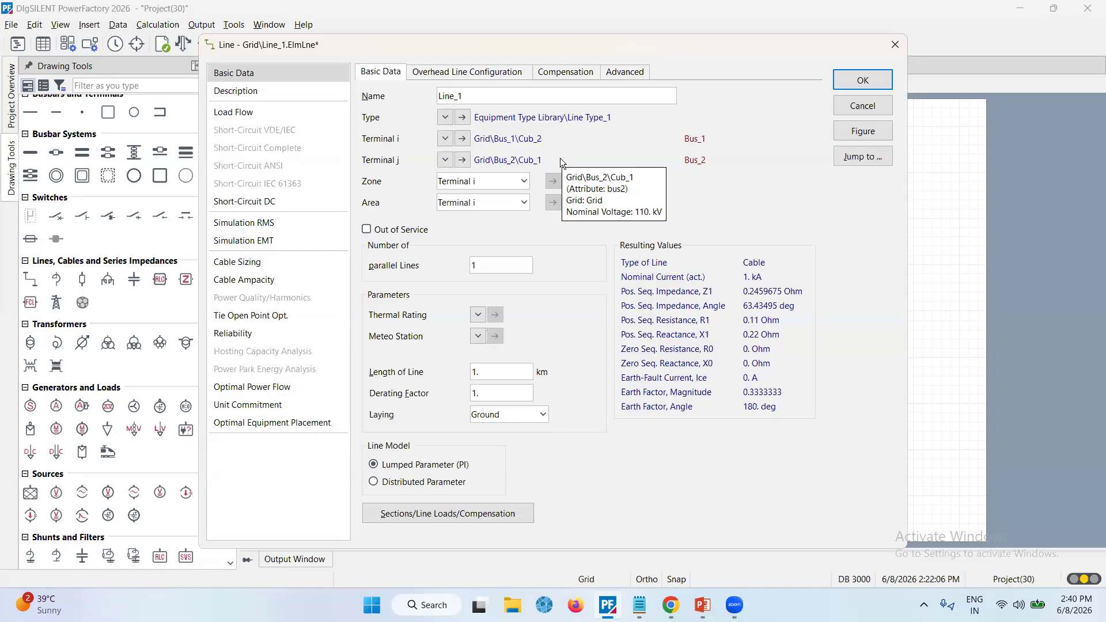
left_click(856, 76)
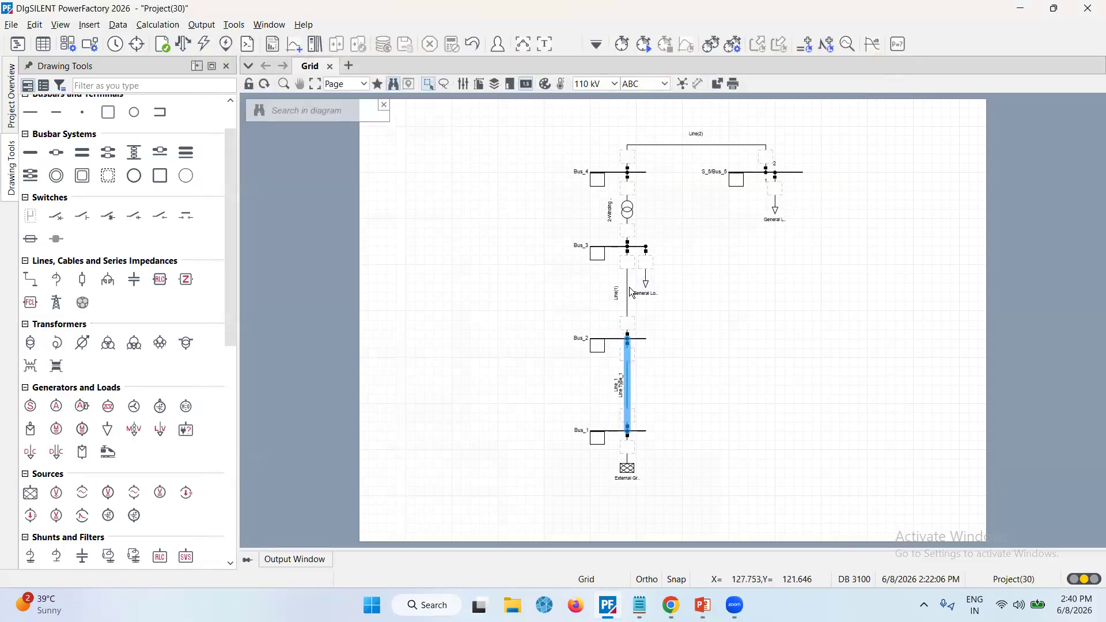
Rename the line between Bus_2 and Bus_3 to Line_2
double_click(628, 295)
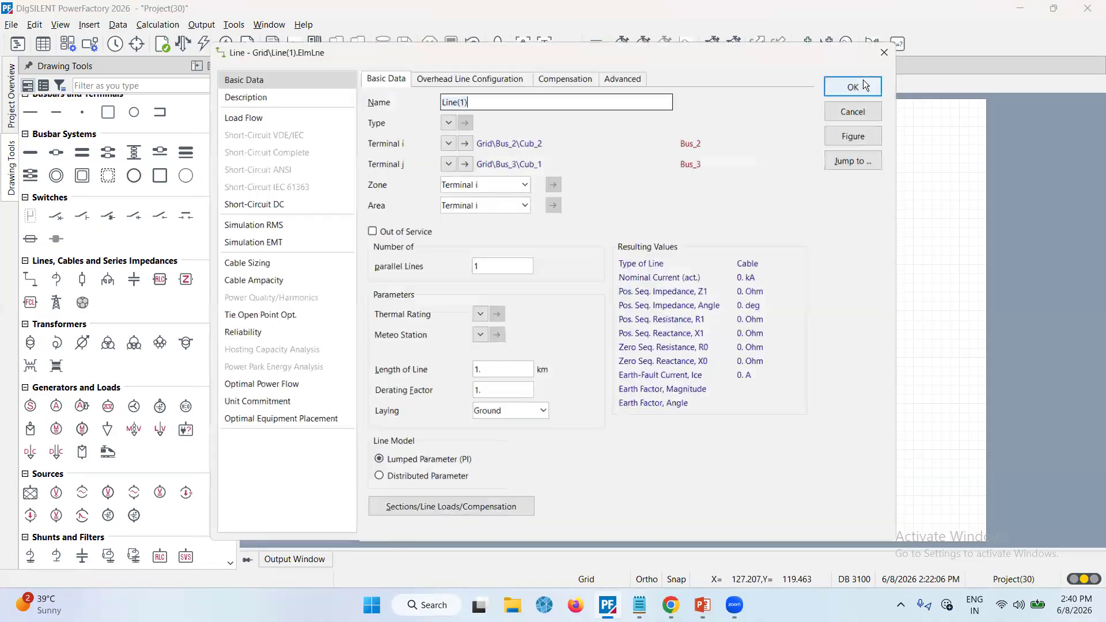
key("End")
key("BackSpace")
key("BackSpace")
key("BackSpace")
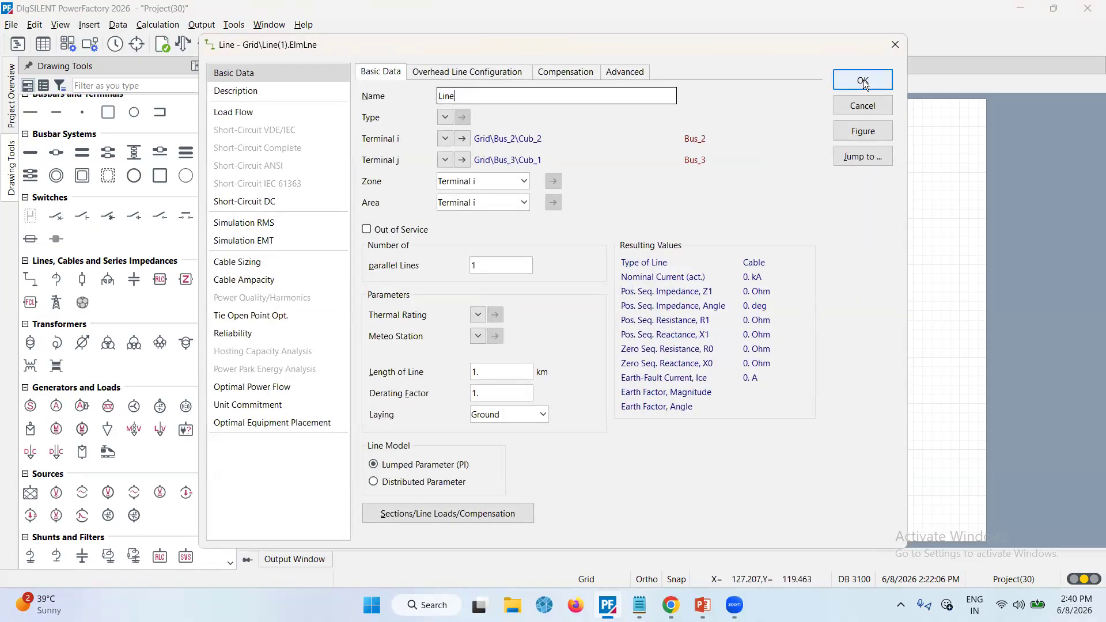
type("_2")
Create a new project line type for Line_2 named Line Type_2 with a rated voltage of 110 kV
left_click(447, 115)
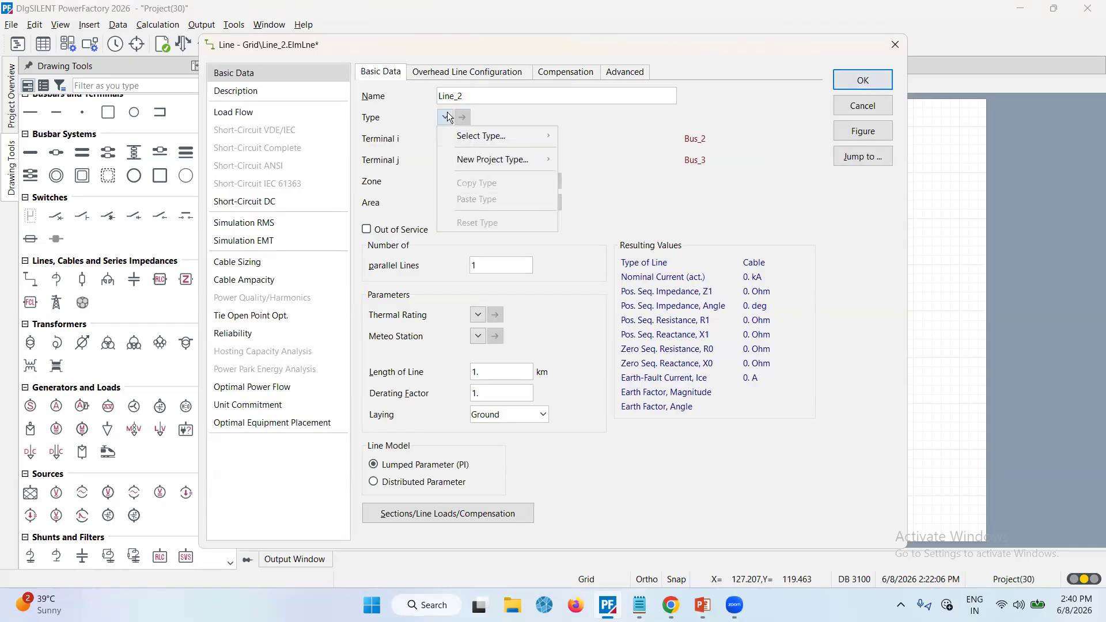
mouse_move(476, 161)
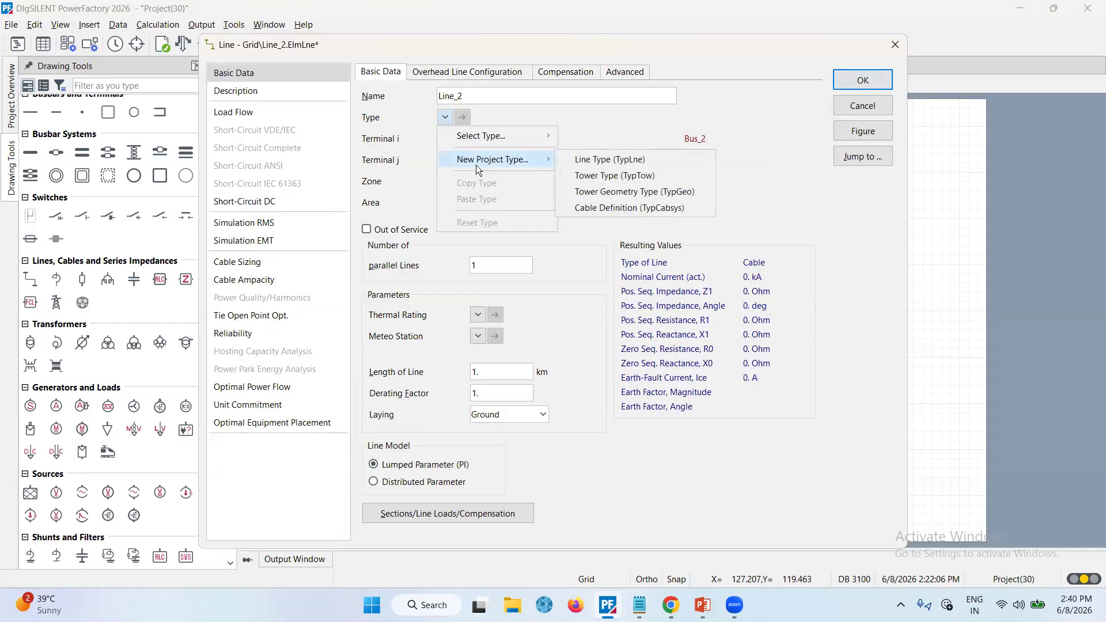
left_click(641, 161)
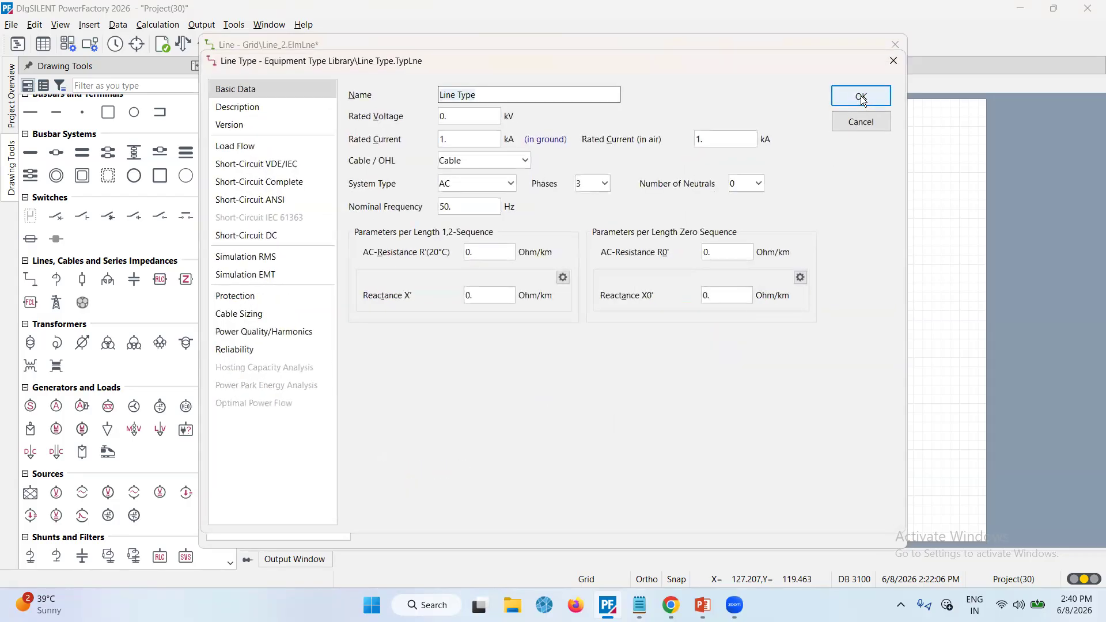
type("_2")
left_click(469, 115)
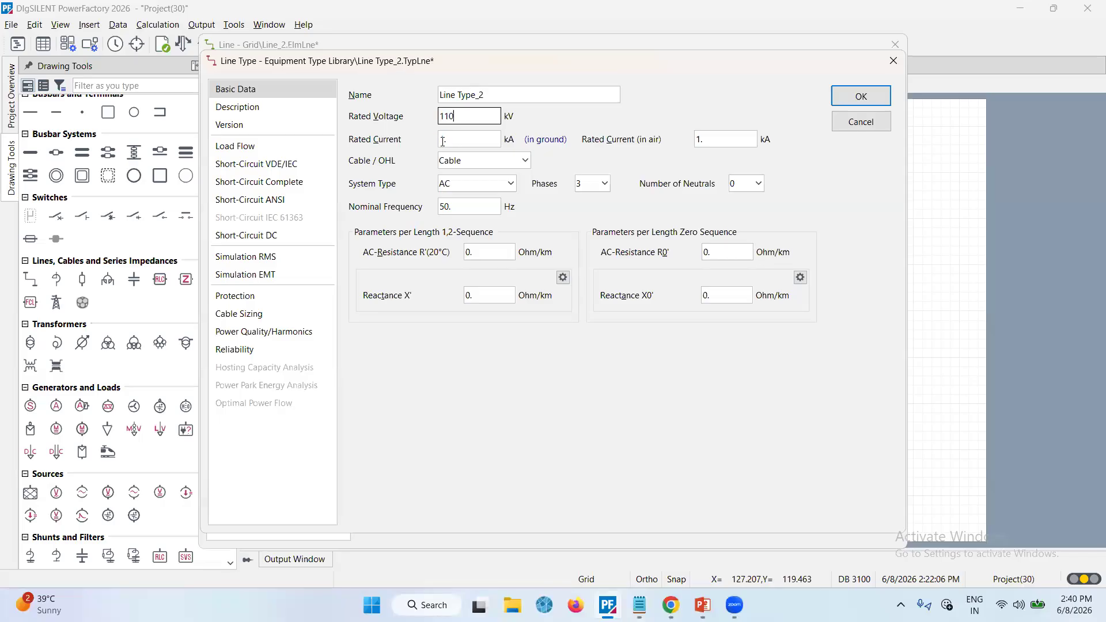
Set Line Type_2's resistance R' to 0.12 Ohm/km and reactance X' to 0.25 Ohm/km, then confirm Line_2
left_click(485, 252)
type("12")
key("Tab")
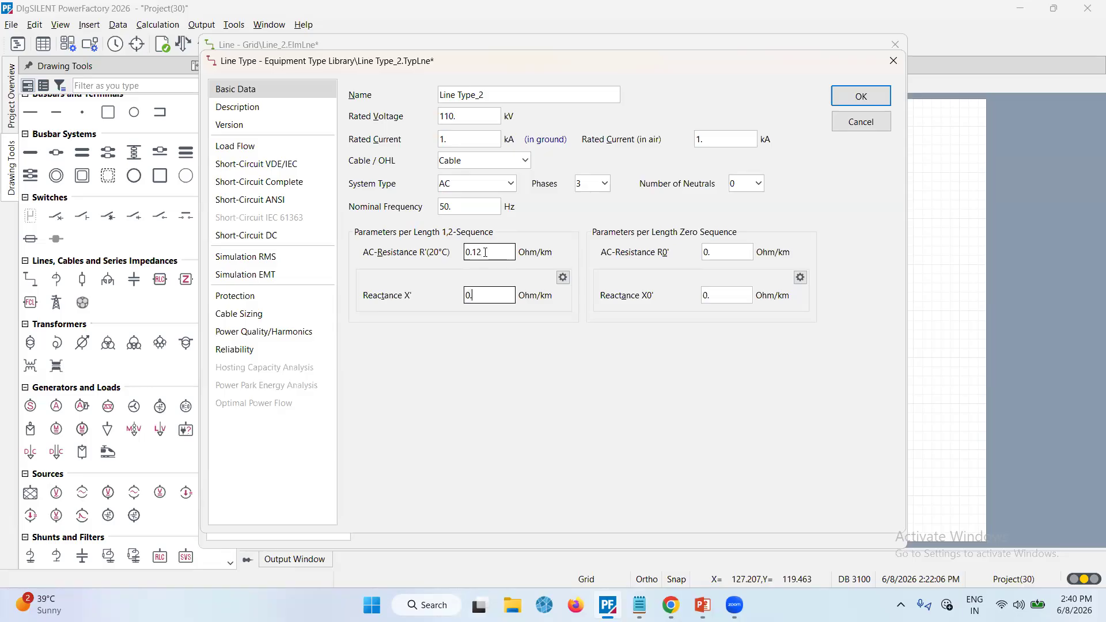
type("25")
key("Return")
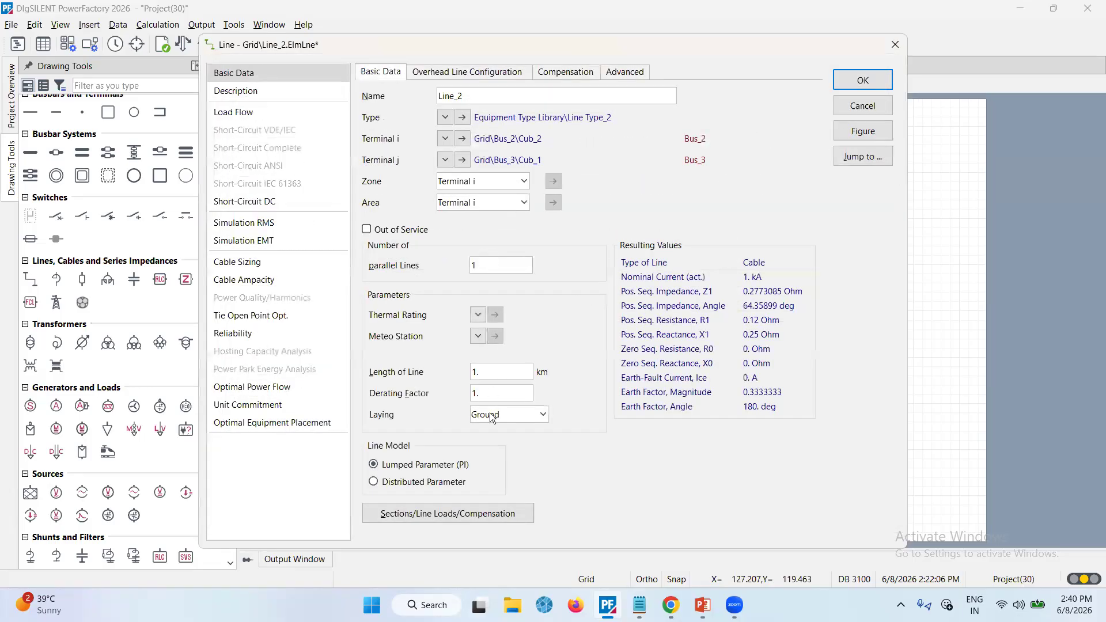
left_click(474, 606)
left_click(862, 82)
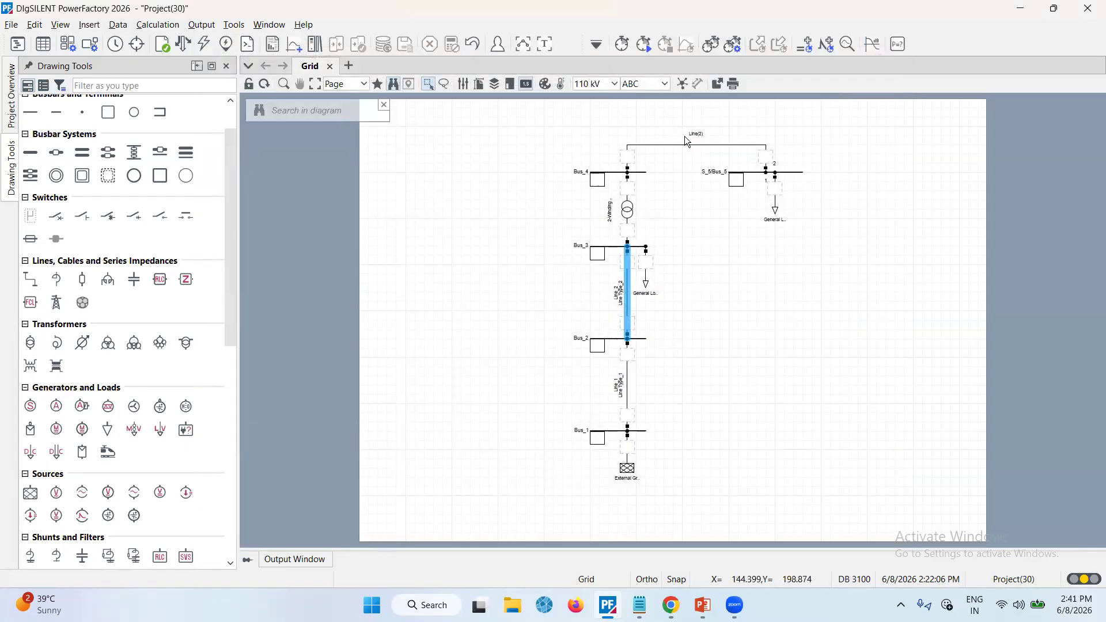
Rename the line between Bus_4 and Bus_5 to Line_3
double_click(687, 144)
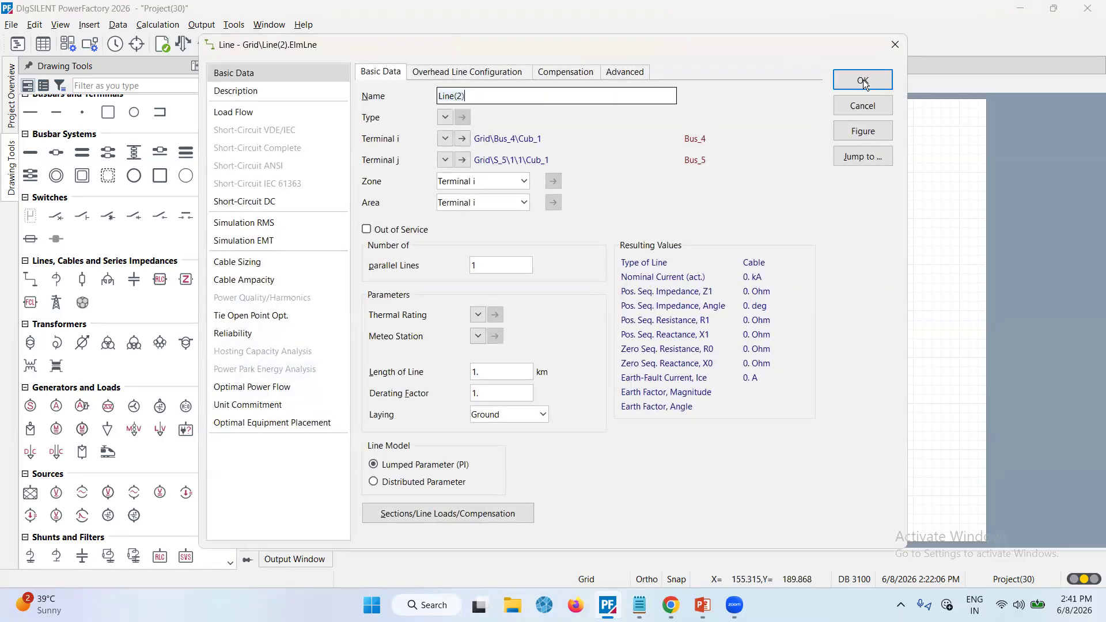
key("Escape")
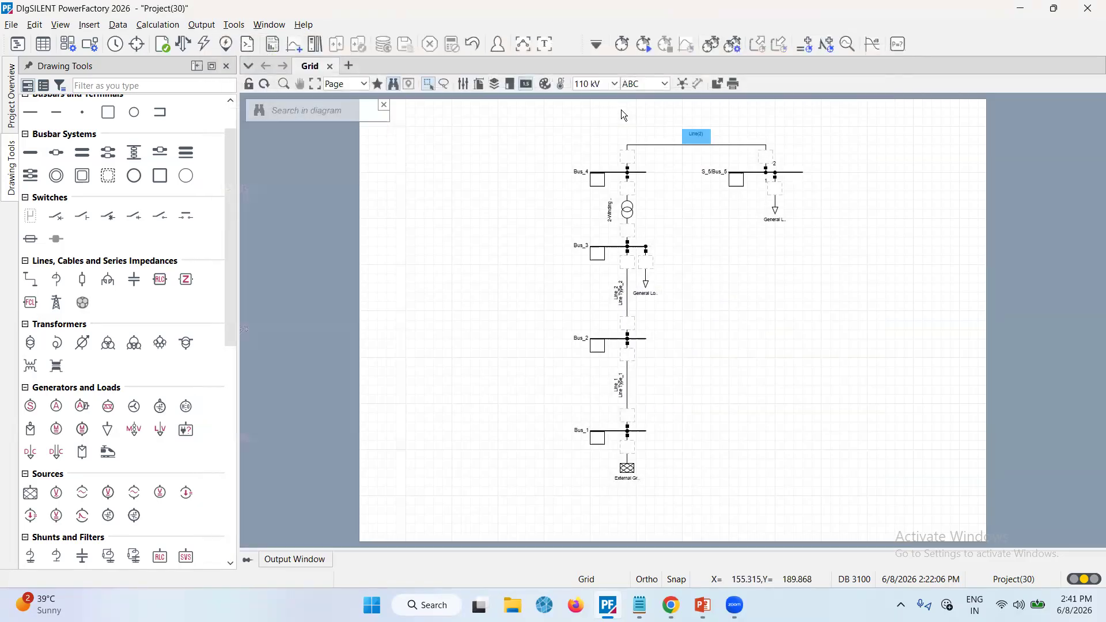
double_click(726, 145)
key("End")
key("BackSpace")
key("BackSpace")
key("BackSpace")
type("_3")
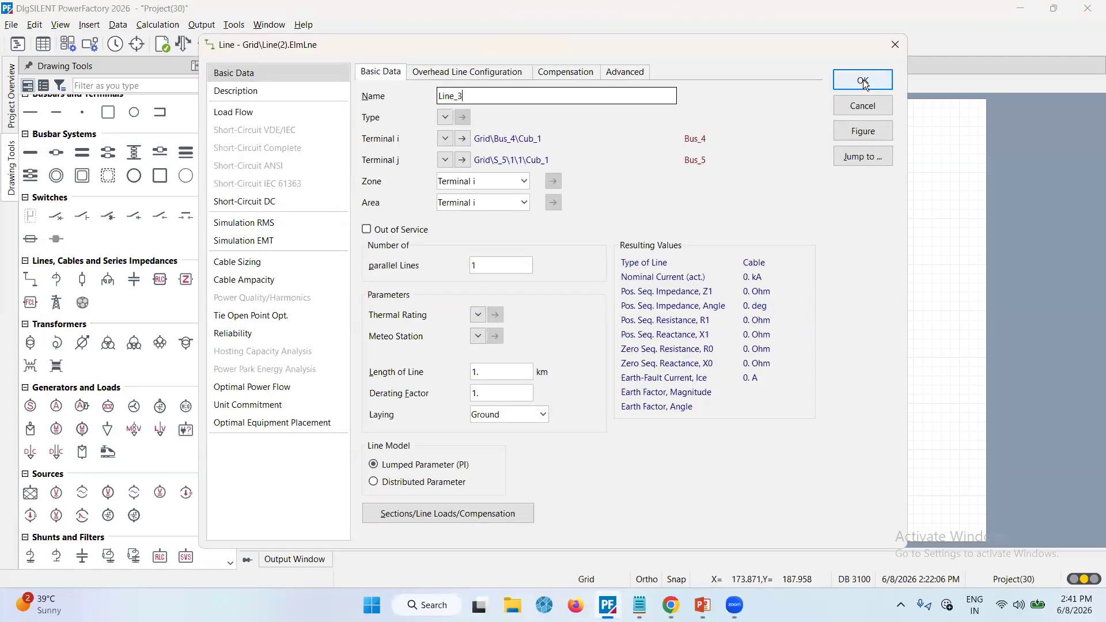
Create a new project line type for Line_3 named Line Type_3 with a rated voltage of 11 kV
left_click(446, 117)
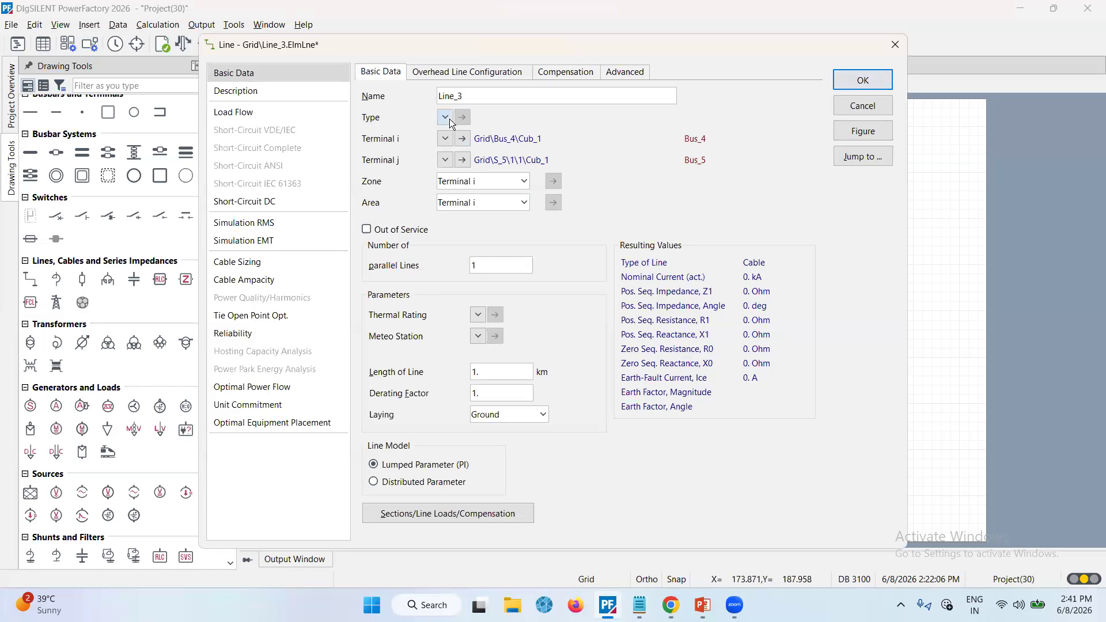
mouse_move(507, 160)
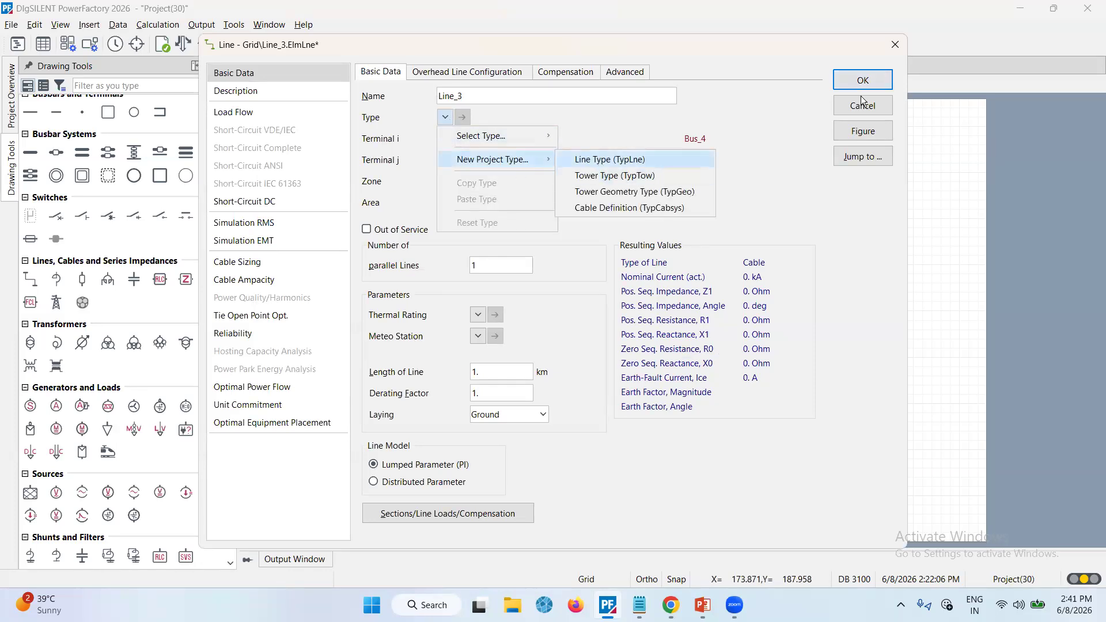
left_click(599, 163)
left_click(442, 117)
type("11")
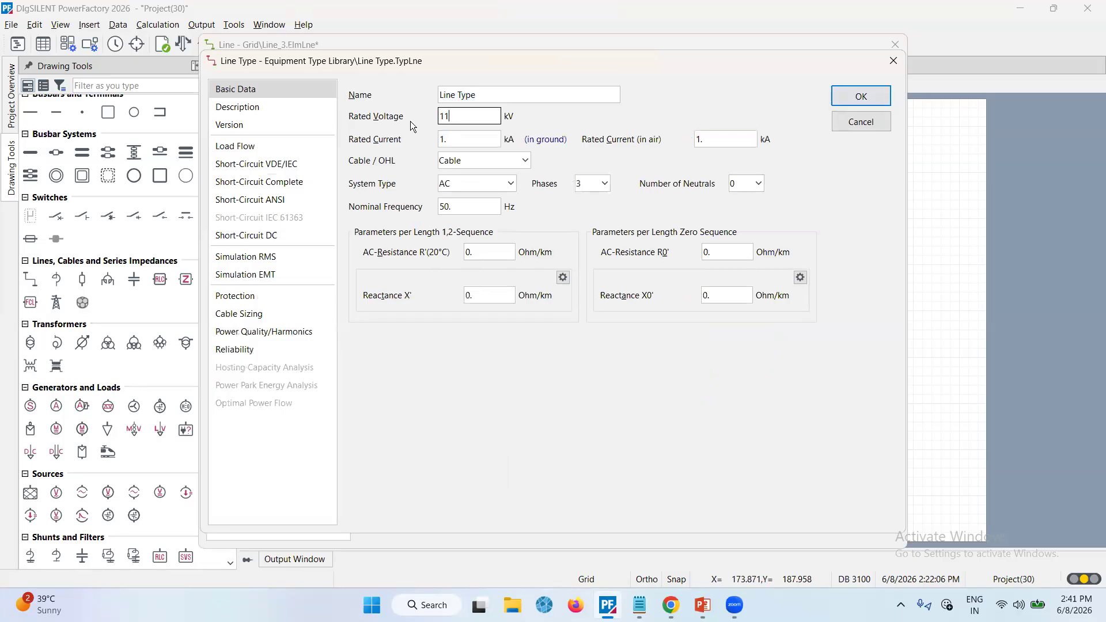
left_click(494, 95)
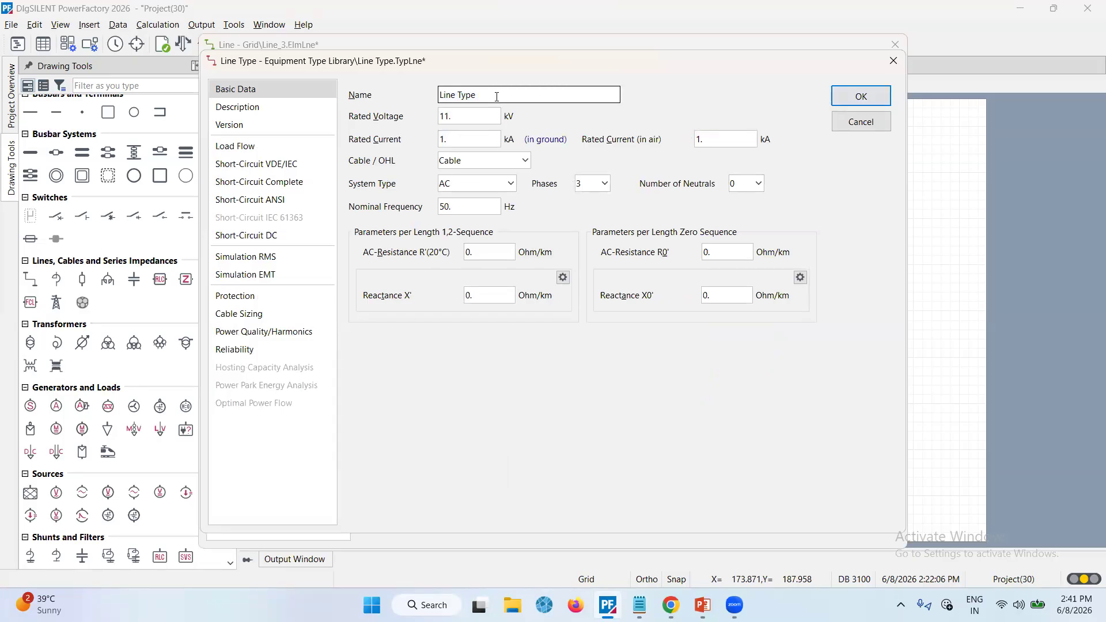
type("_3")
Set Line Type_3's resistance R' to 0.15 Ohm/km, enter its reactance X', then confirm Line_3
left_click(508, 246)
type("15")
key("Tab")
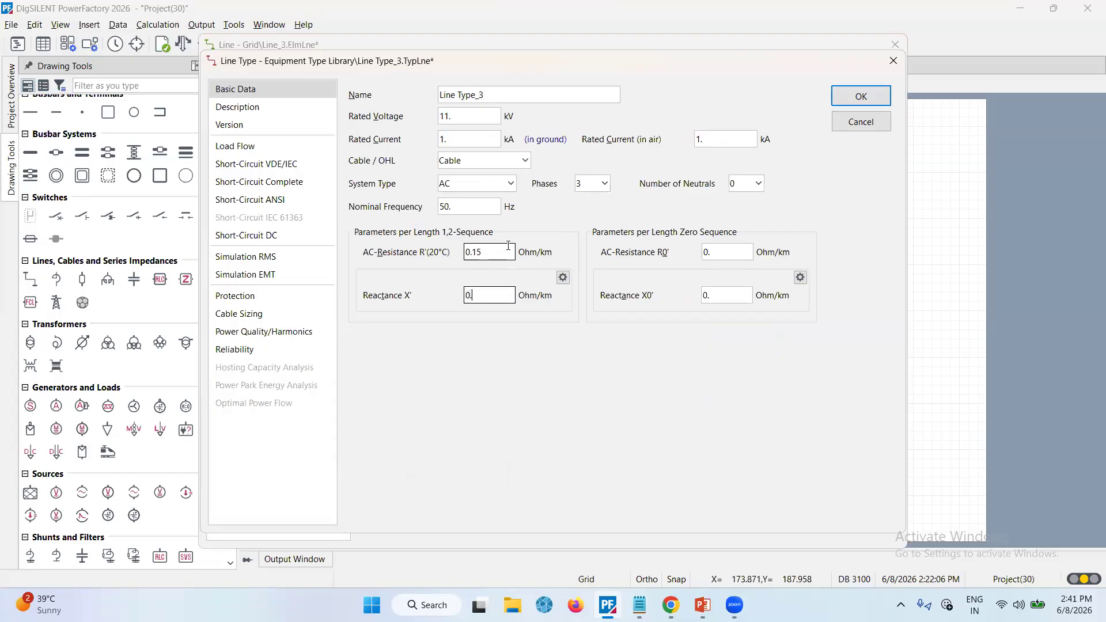
key("BackSpace")
type("31")
key("Return")
left_click(844, 82)
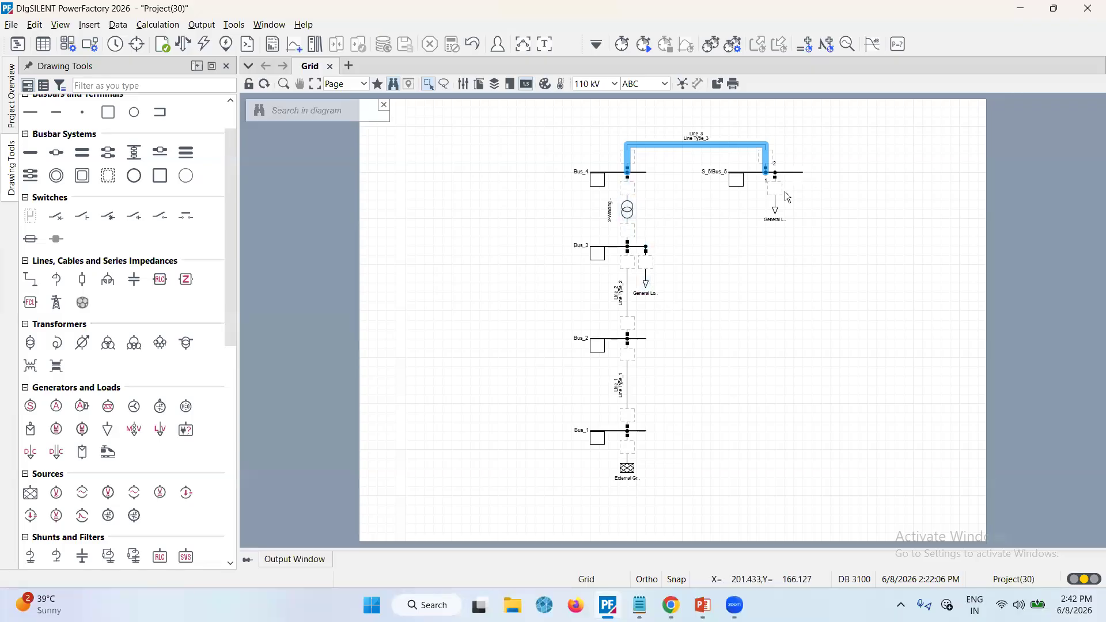
Create a new project type for the 2-winding transformer with rated HV-side voltage 110 kV and LV-side 11 kV
double_click(629, 212)
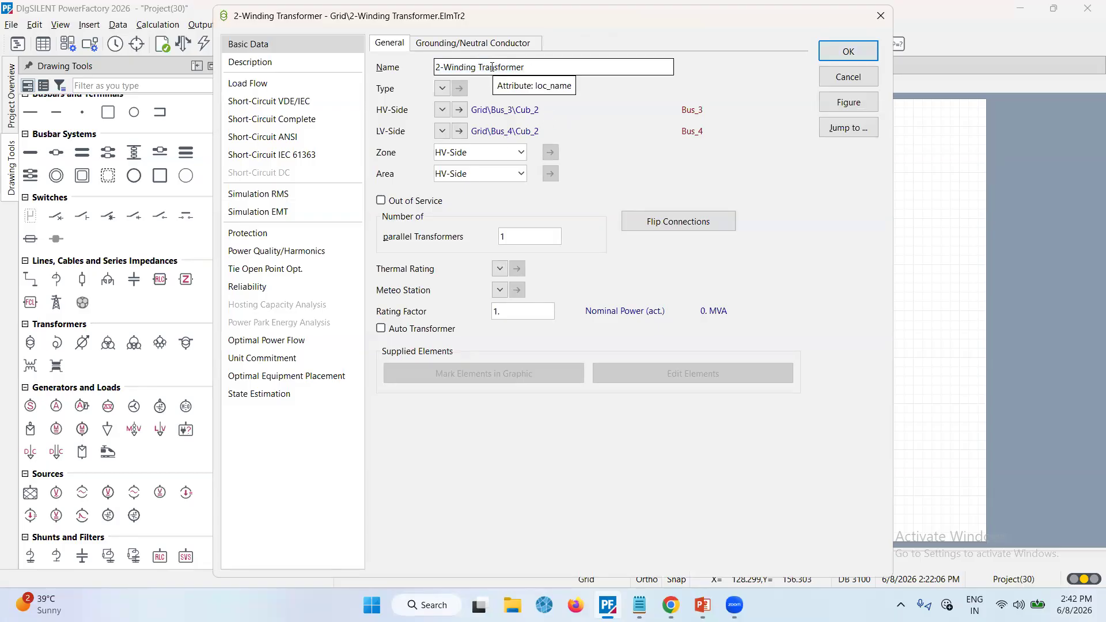
left_click(442, 88)
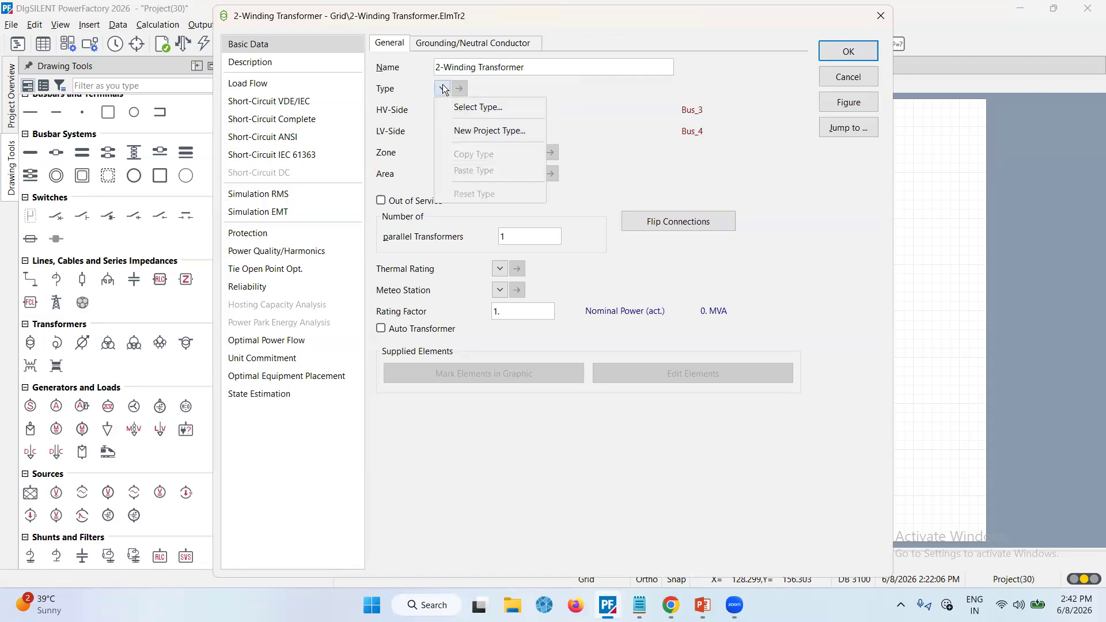
left_click(478, 131)
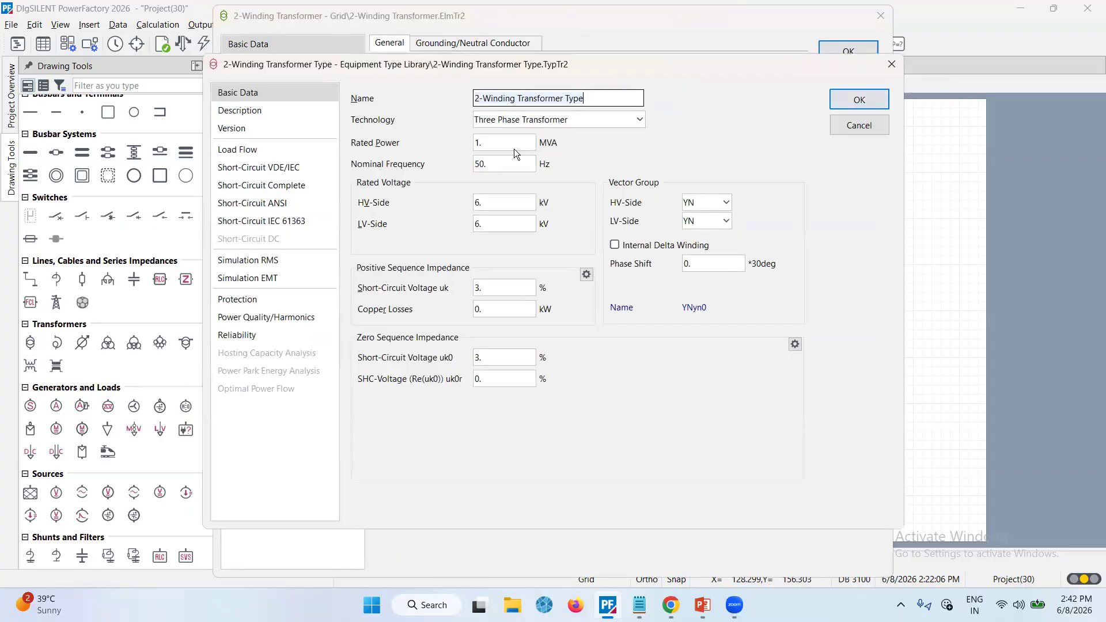
left_click(635, 122)
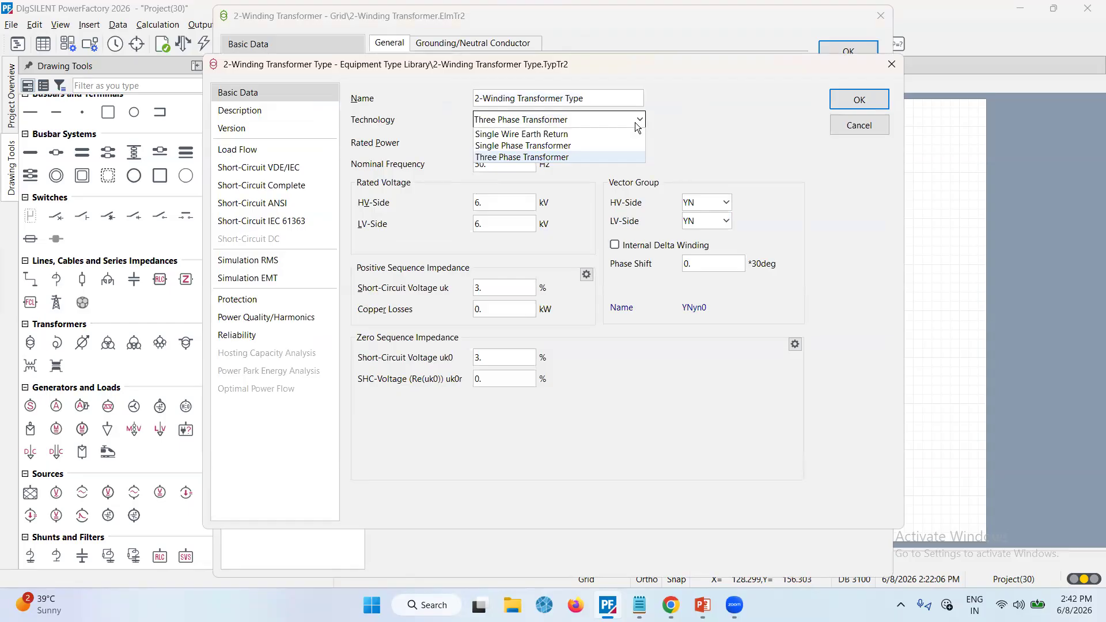
left_click(635, 122)
left_click(508, 141)
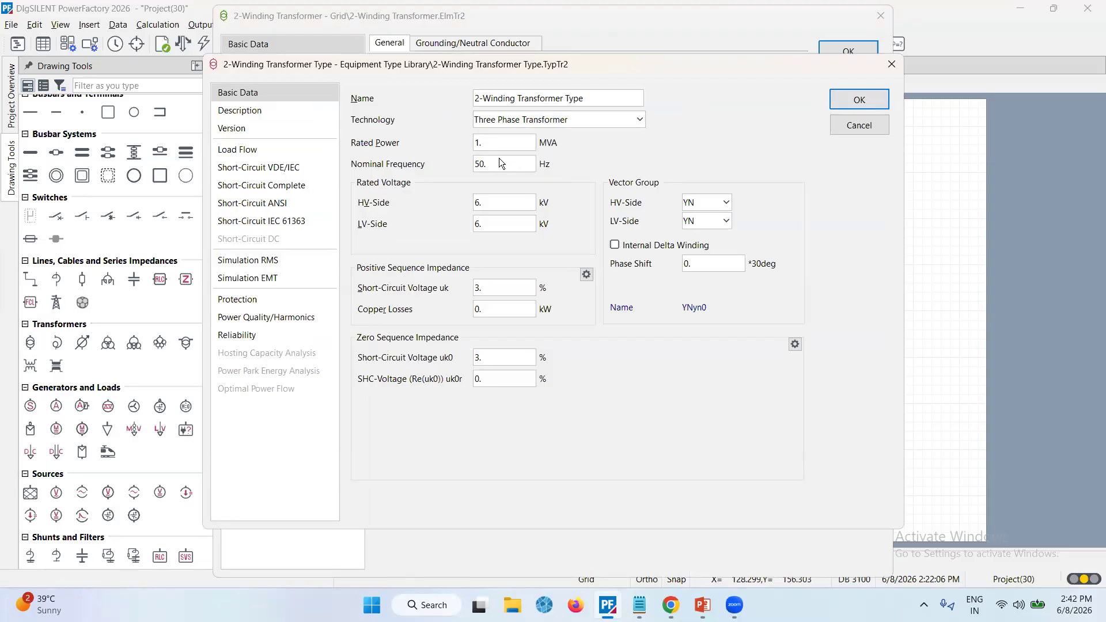
left_click(479, 209)
type("110")
key("Tab")
type("11")
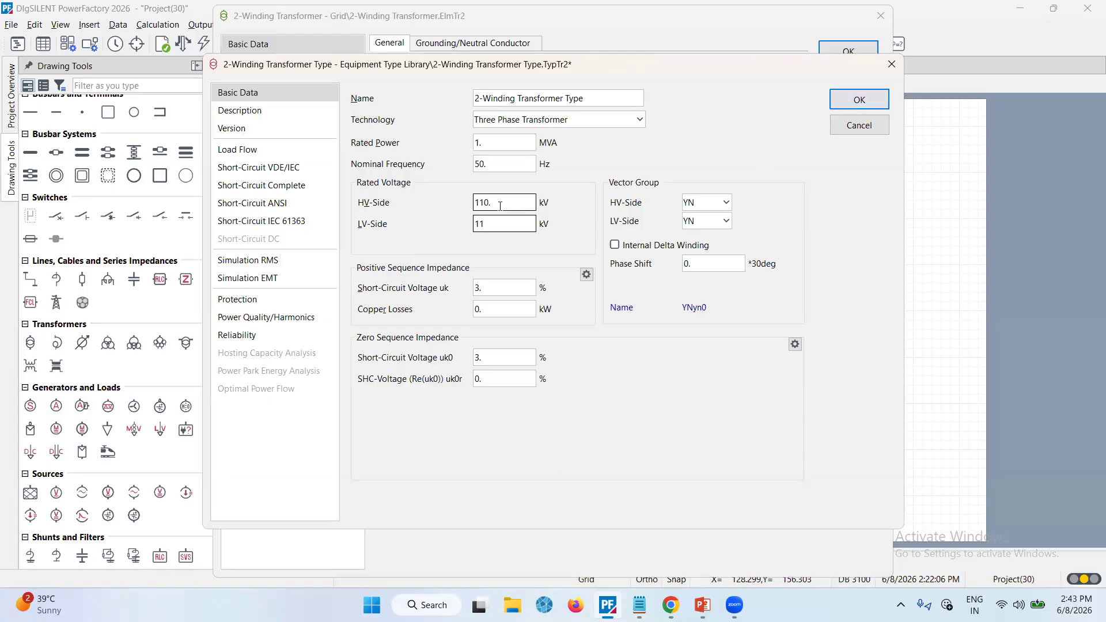
left_click(872, 99)
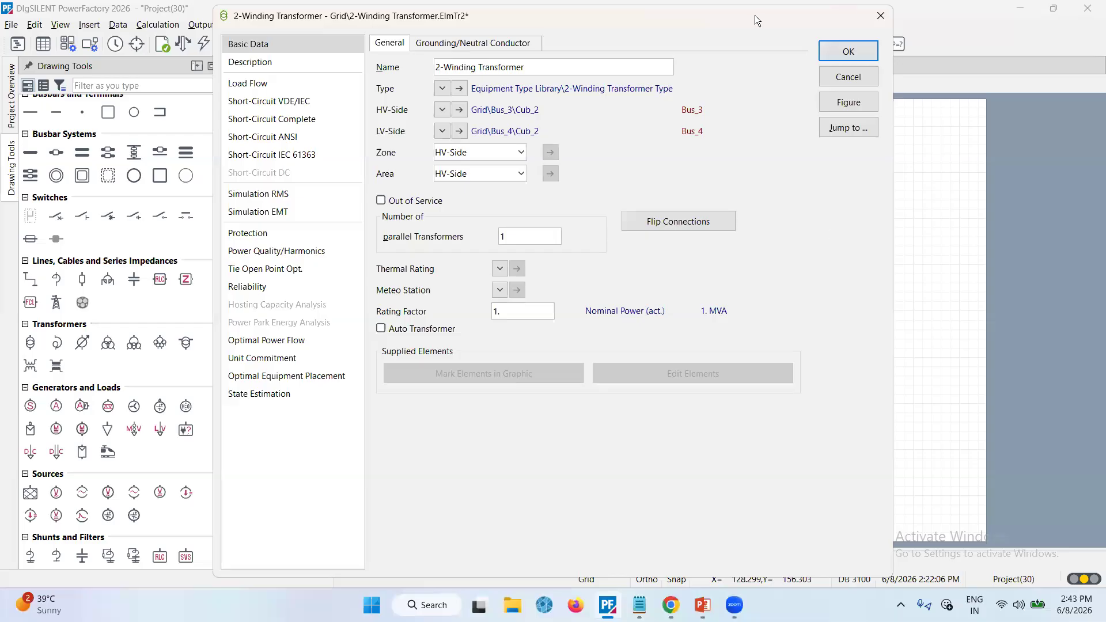
Move the transformer dialog aside to compare with the diagram and reopen its type to review the ratings
left_click_drag(754, 15, 734, 28)
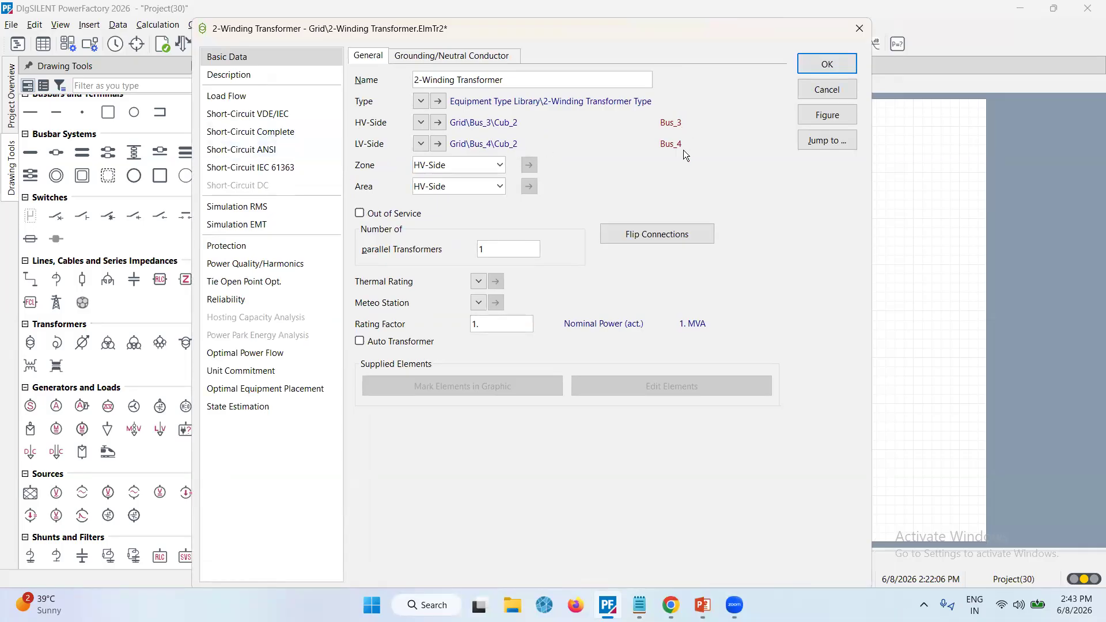
left_click_drag(790, 26, 350, 37)
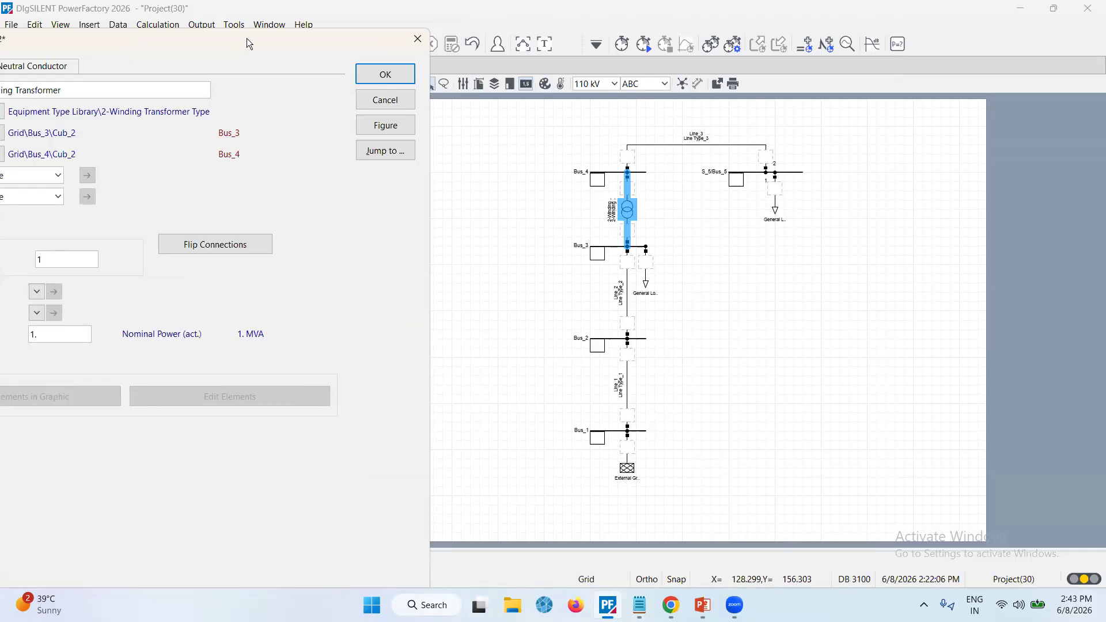
left_click_drag(248, 43, 645, 23)
left_click(394, 91)
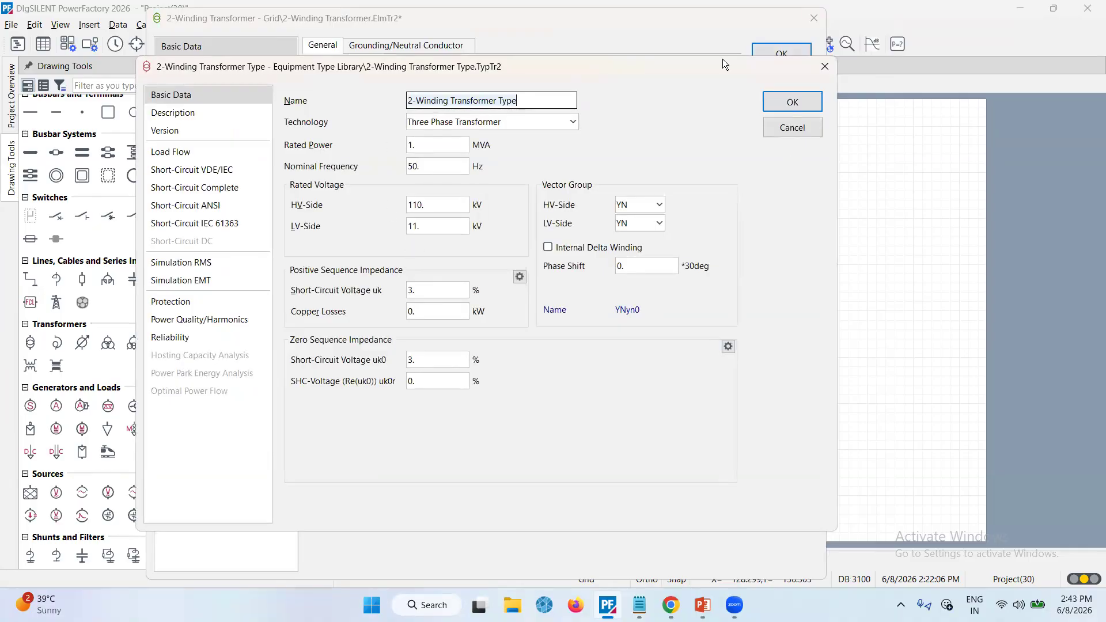
left_click(791, 101)
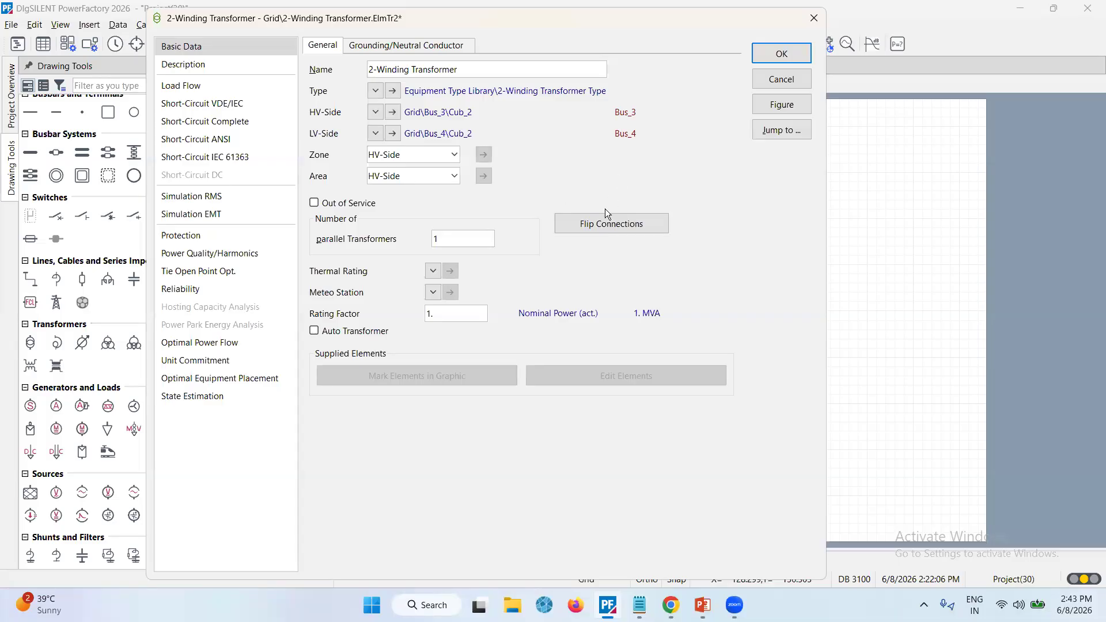
Try flipping the transformer's HV and LV connections, flip them back, and confirm the transformer
left_click(614, 226)
left_click(775, 52)
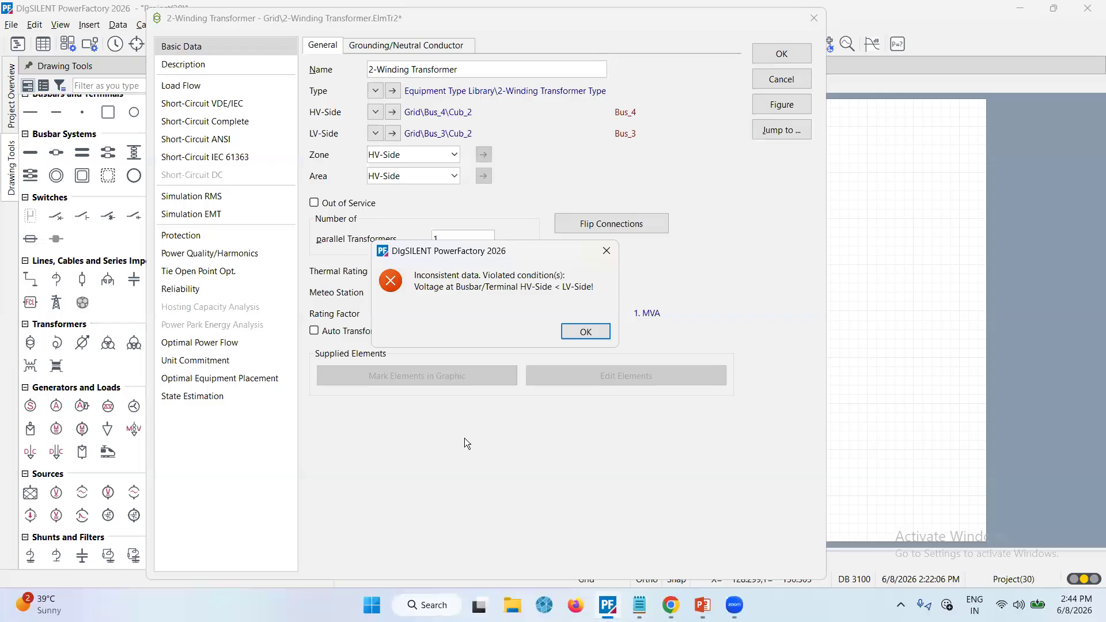
left_click(585, 333)
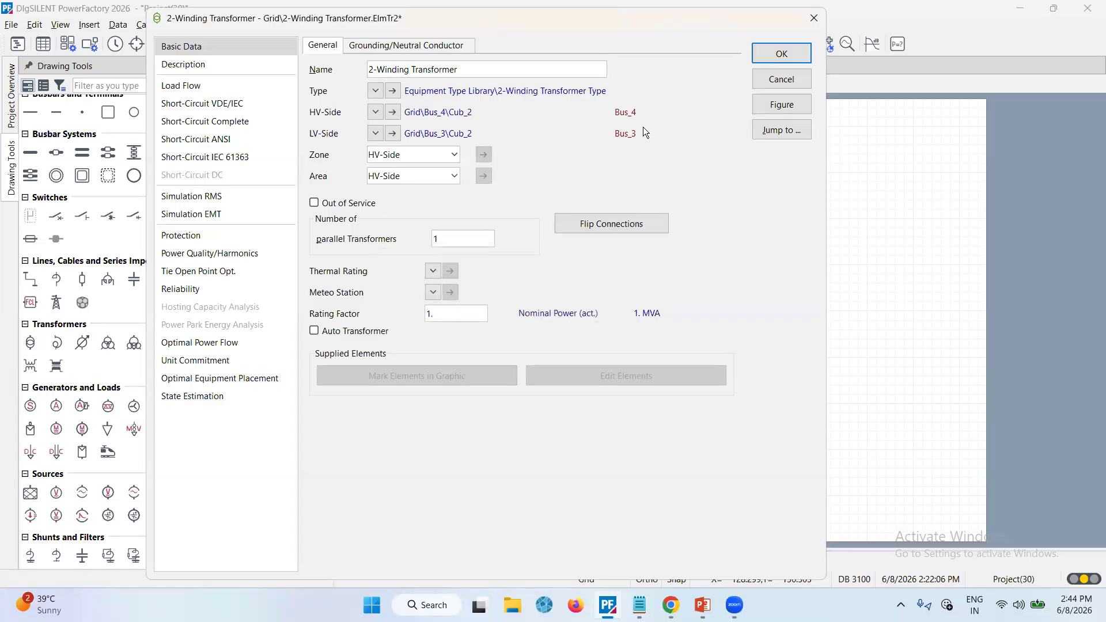
left_click(622, 230)
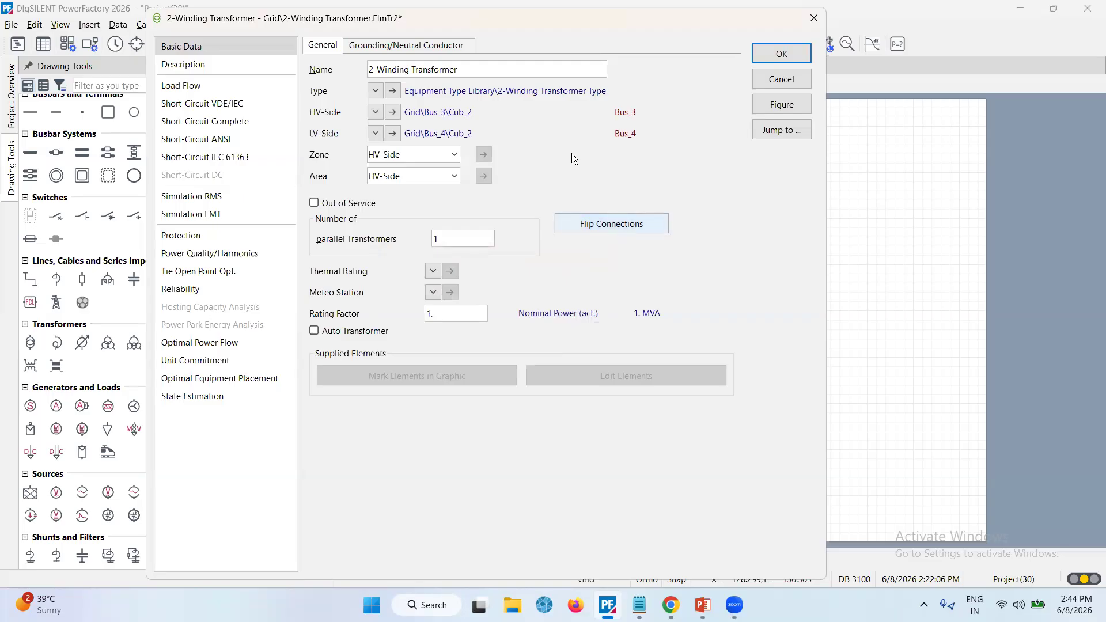
left_click(788, 54)
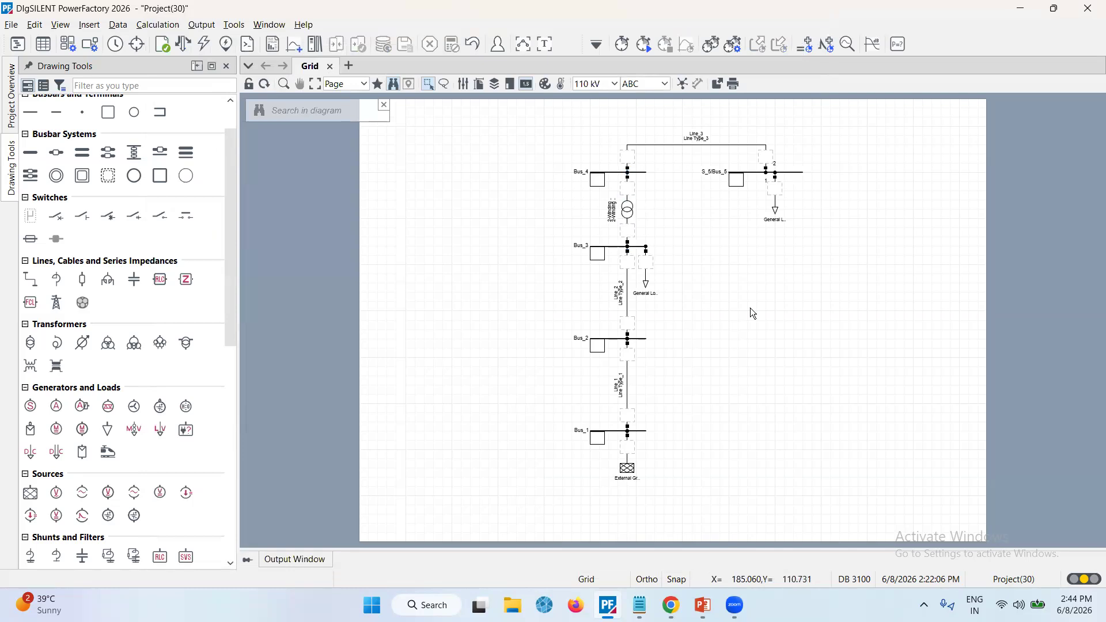
Rename the general load at Bus_3 to L_1
left_click(651, 291)
double_click(651, 291)
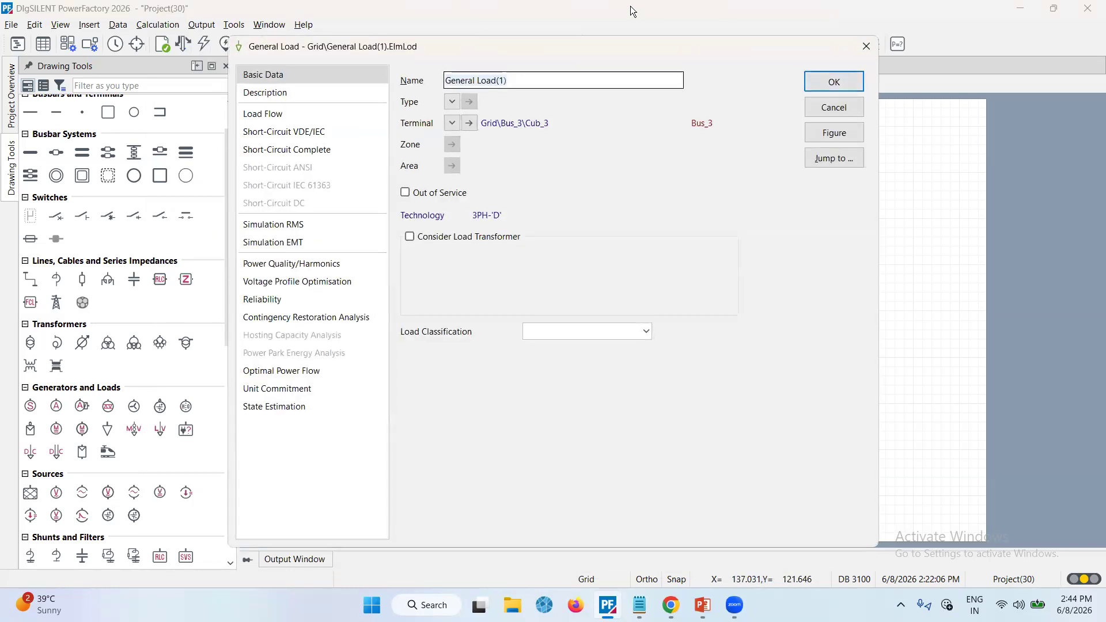
type("L_1")
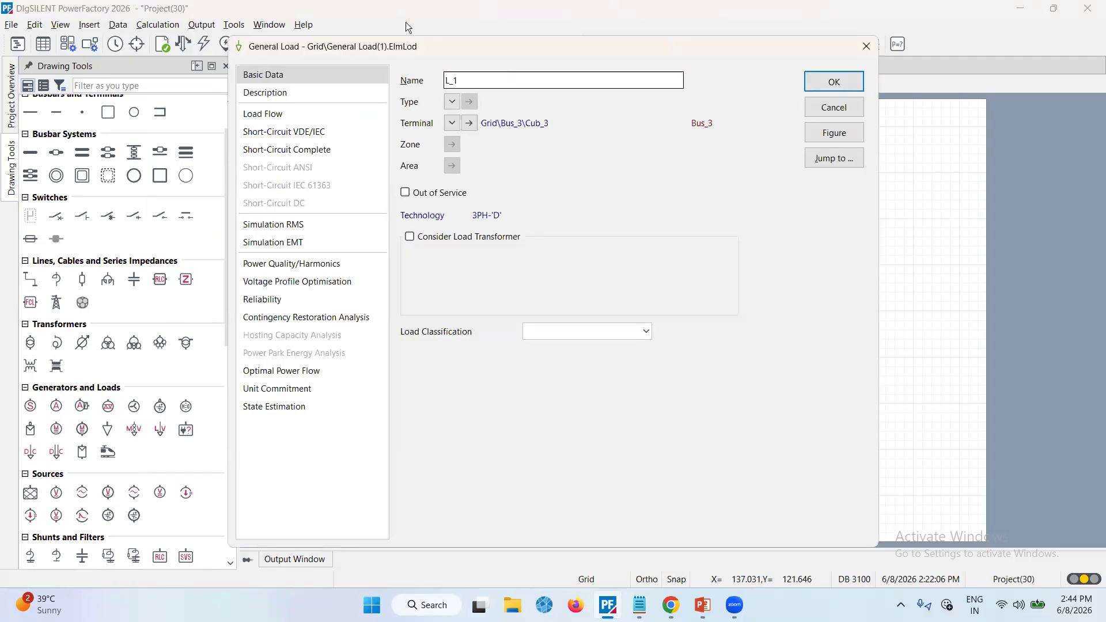
Review the load flow input mode, balanced/unbalanced and local controller options of load L_1
left_click(312, 113)
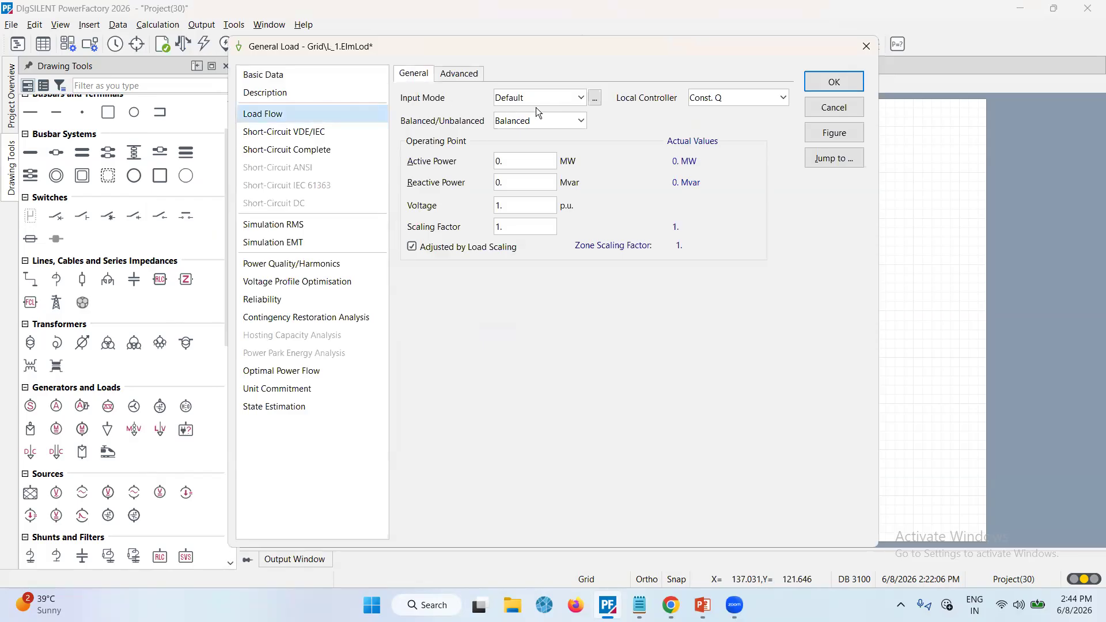
left_click(576, 101)
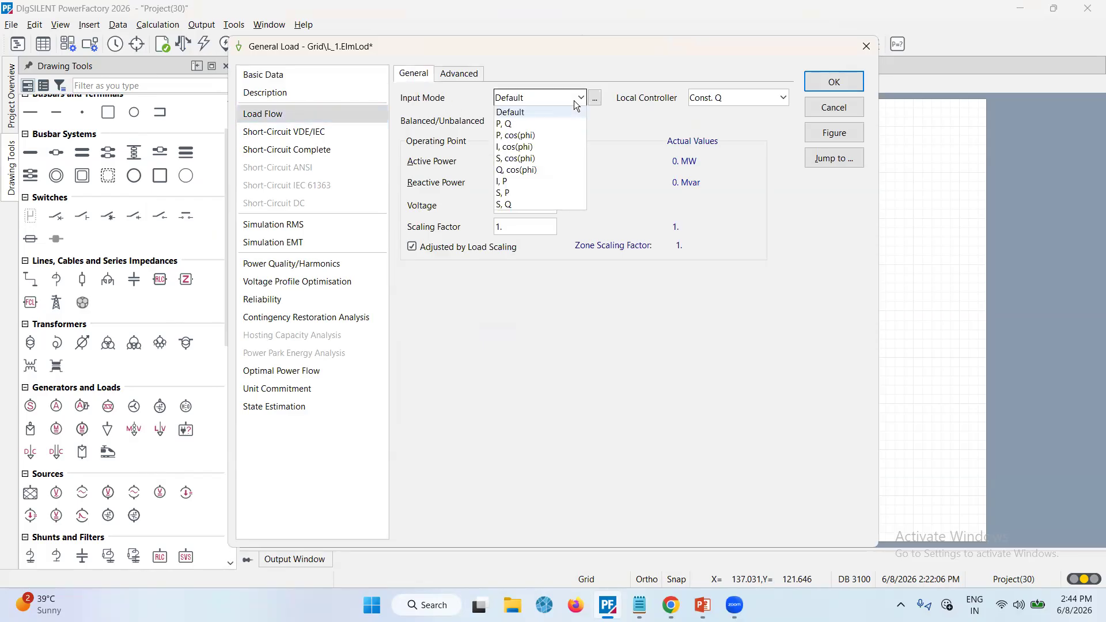
left_click(597, 75)
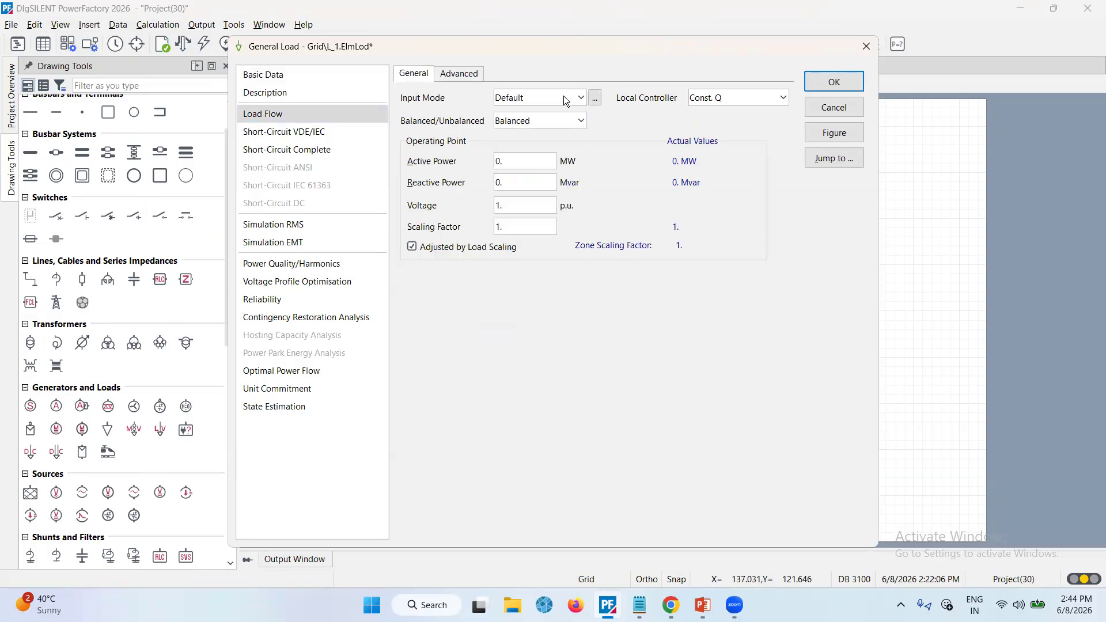
left_click(581, 124)
left_click(623, 124)
left_click(784, 97)
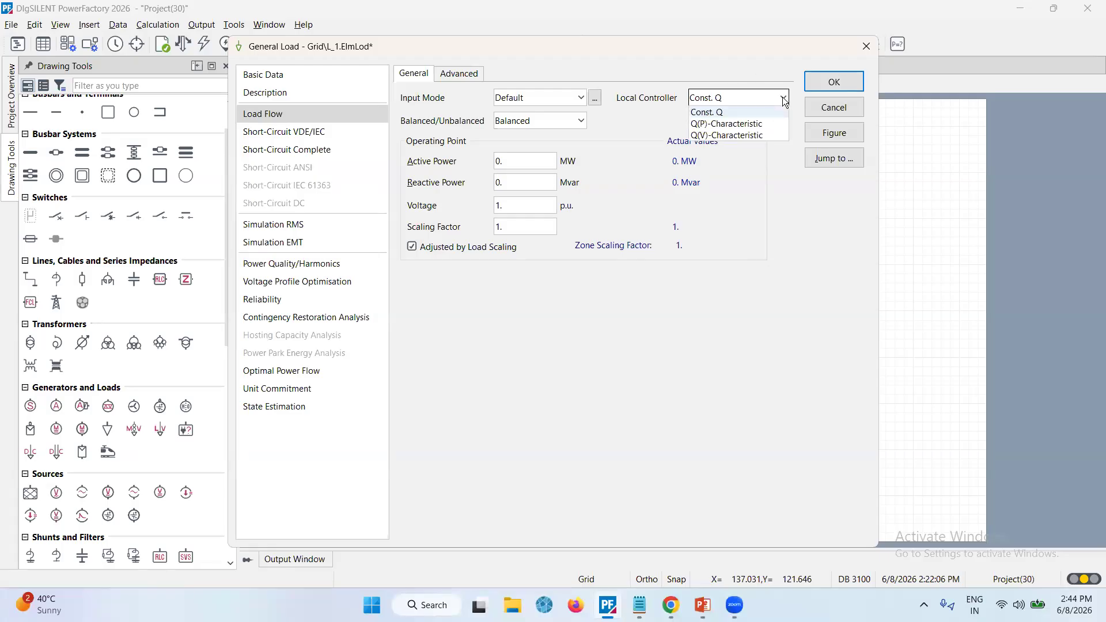
left_click(778, 249)
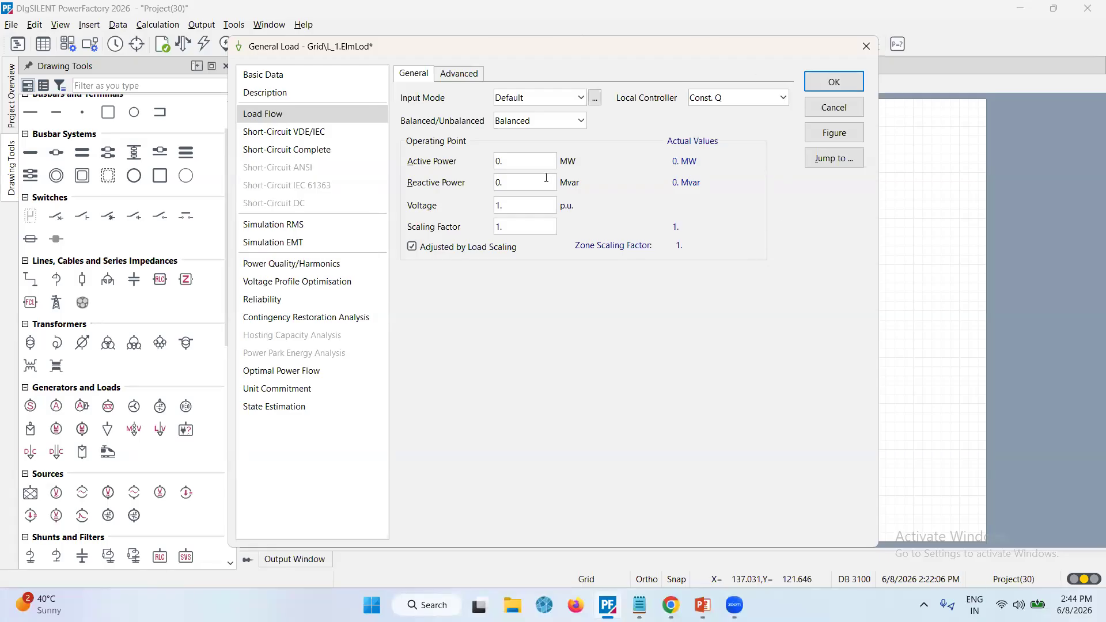
left_click(534, 159)
right_click(532, 157)
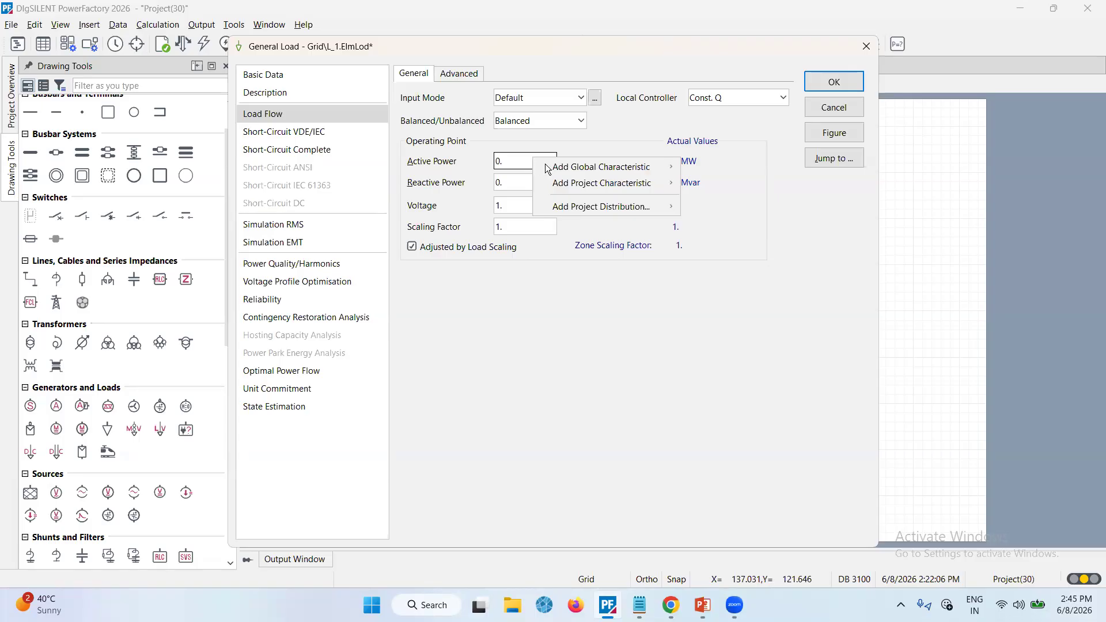
mouse_move(561, 167)
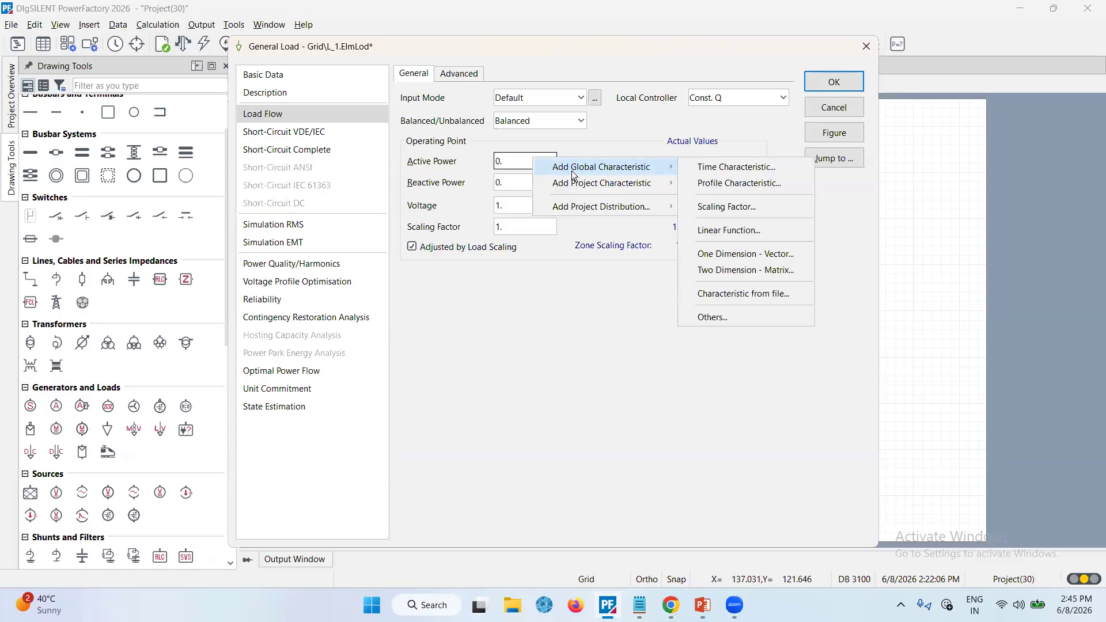
mouse_move(580, 188)
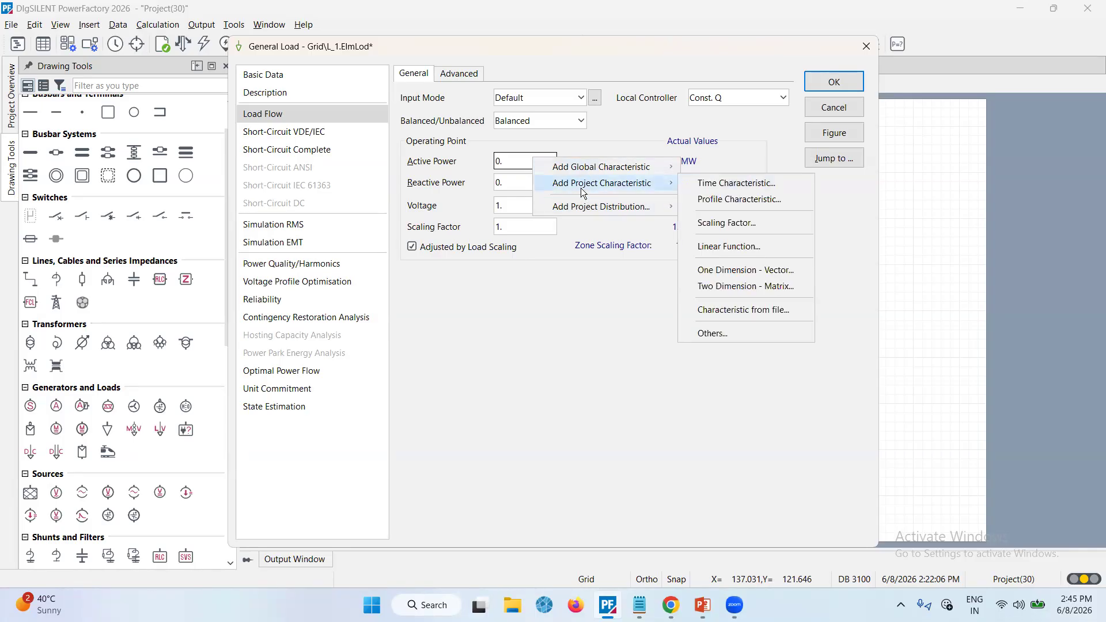
left_click(717, 184)
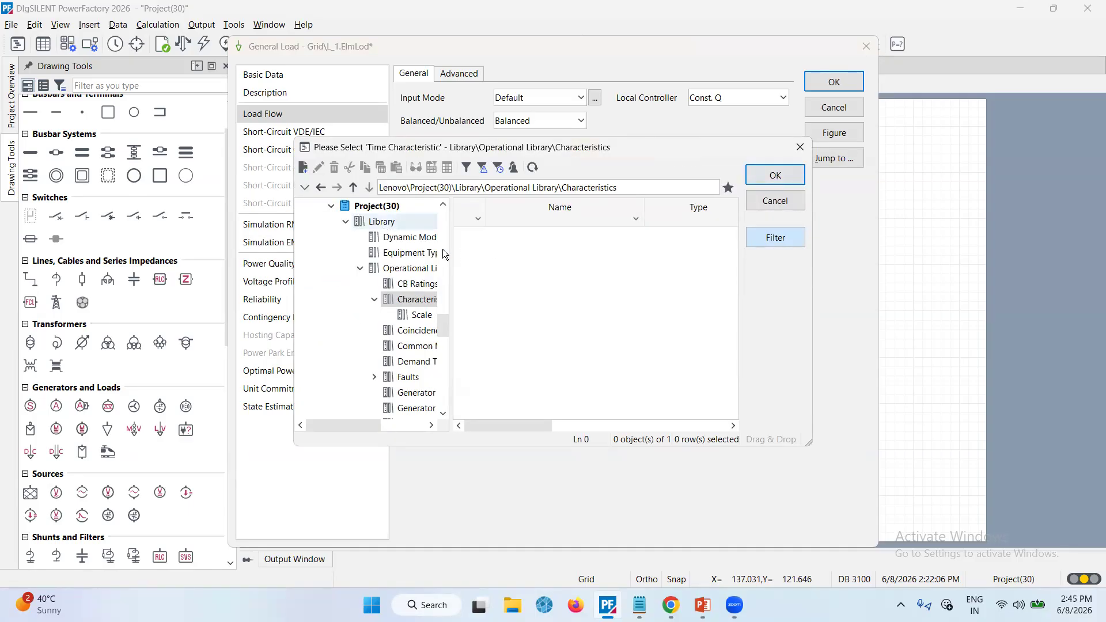
left_click_drag(451, 261, 537, 270)
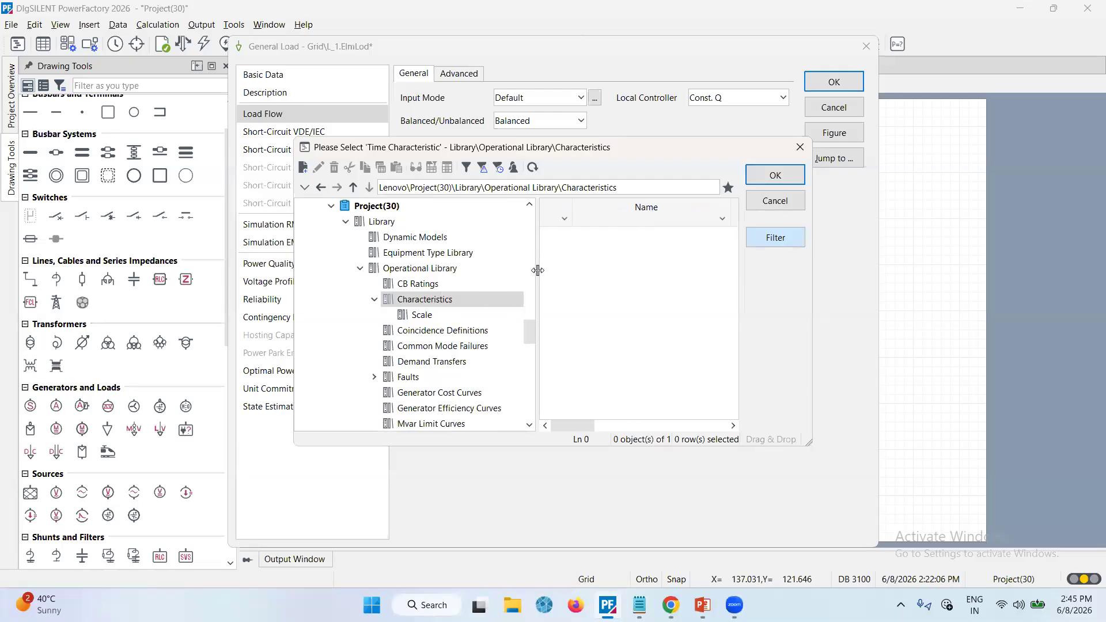
left_click(303, 173)
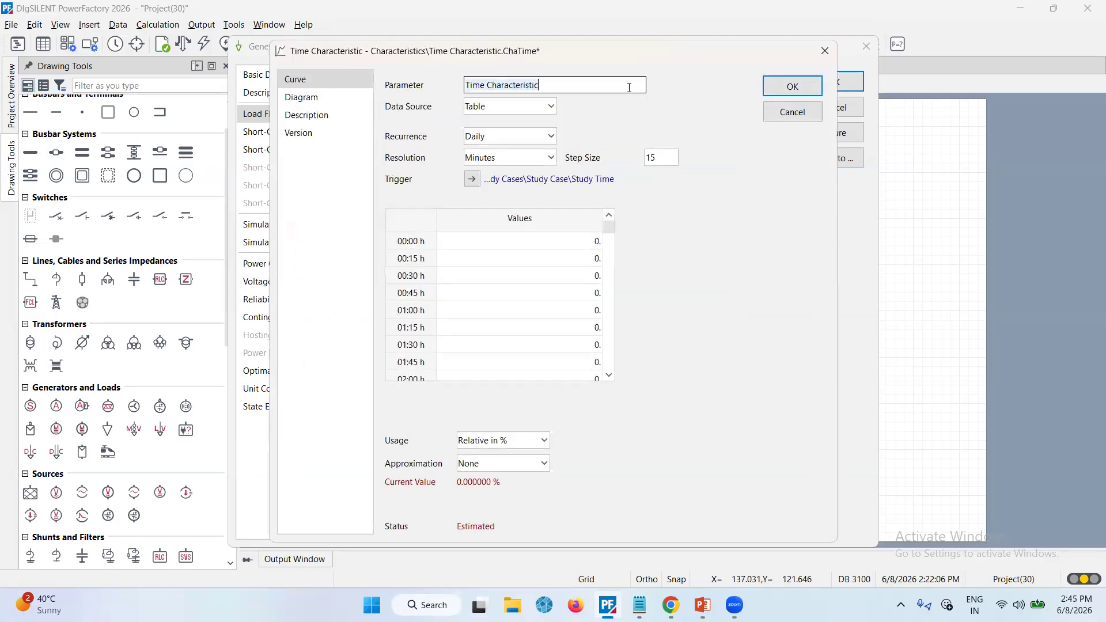
scroll(511, 303, "down", 20)
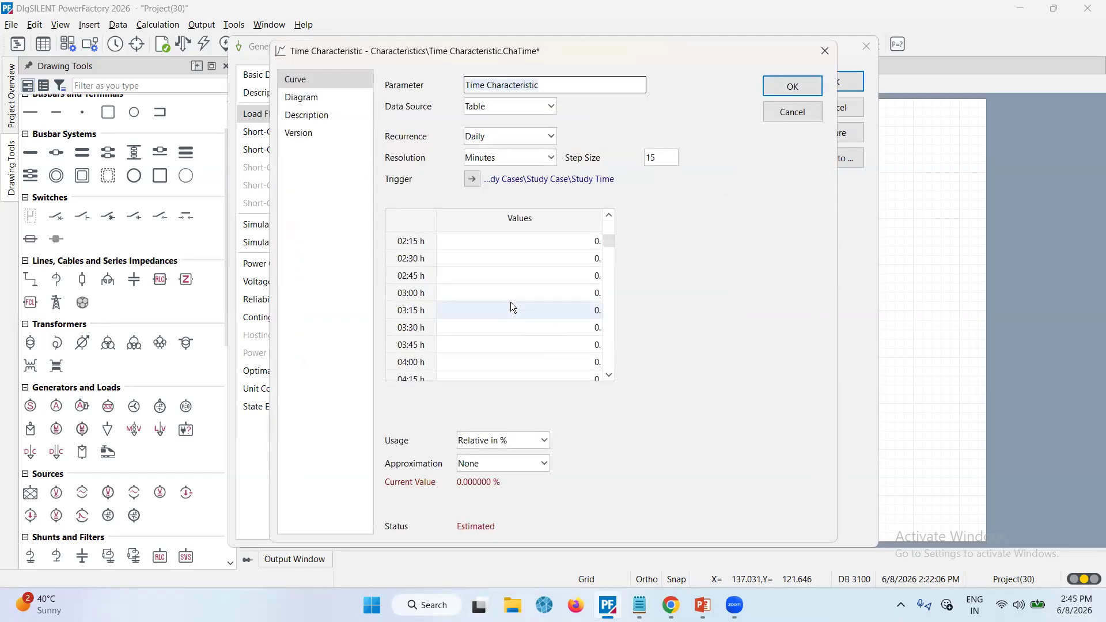
scroll(511, 304, "down", 7)
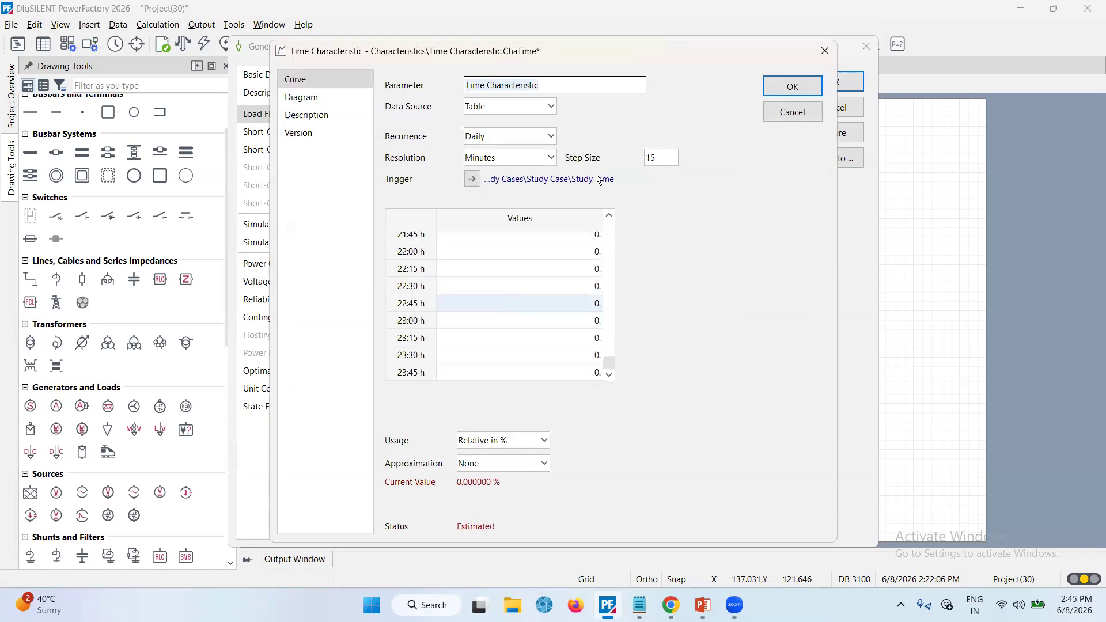
left_click(555, 158)
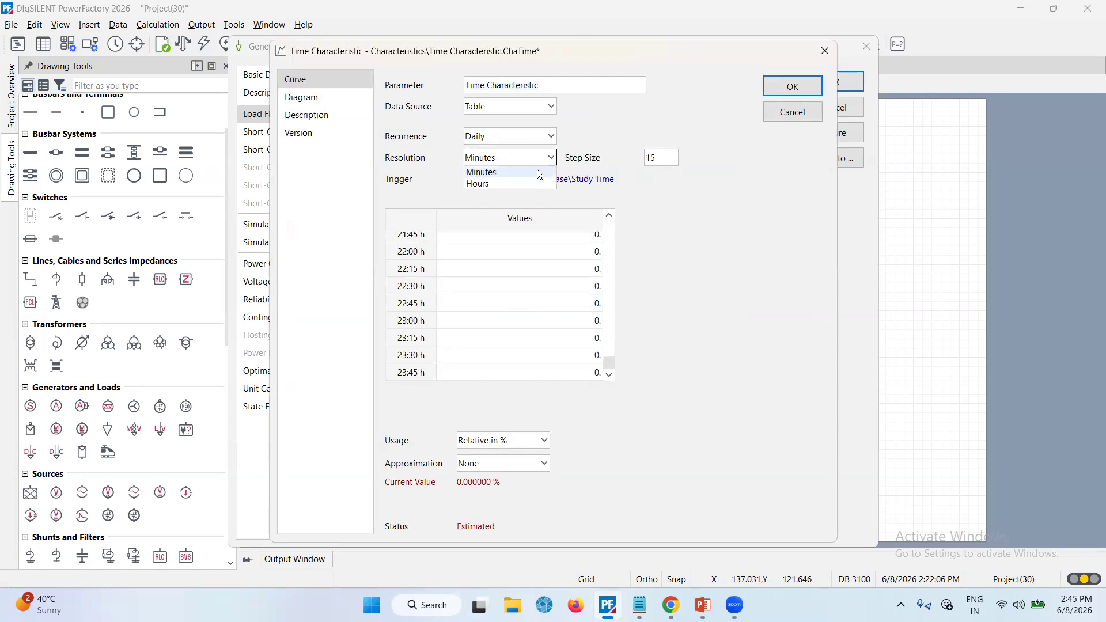
left_click(521, 183)
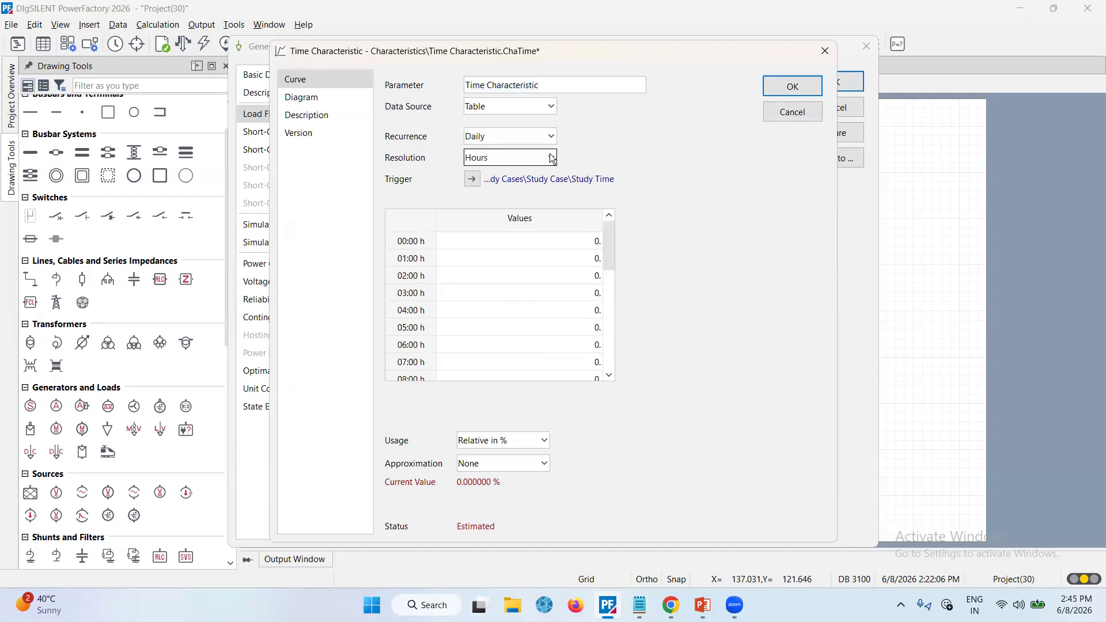
left_click(550, 156)
left_click(513, 172)
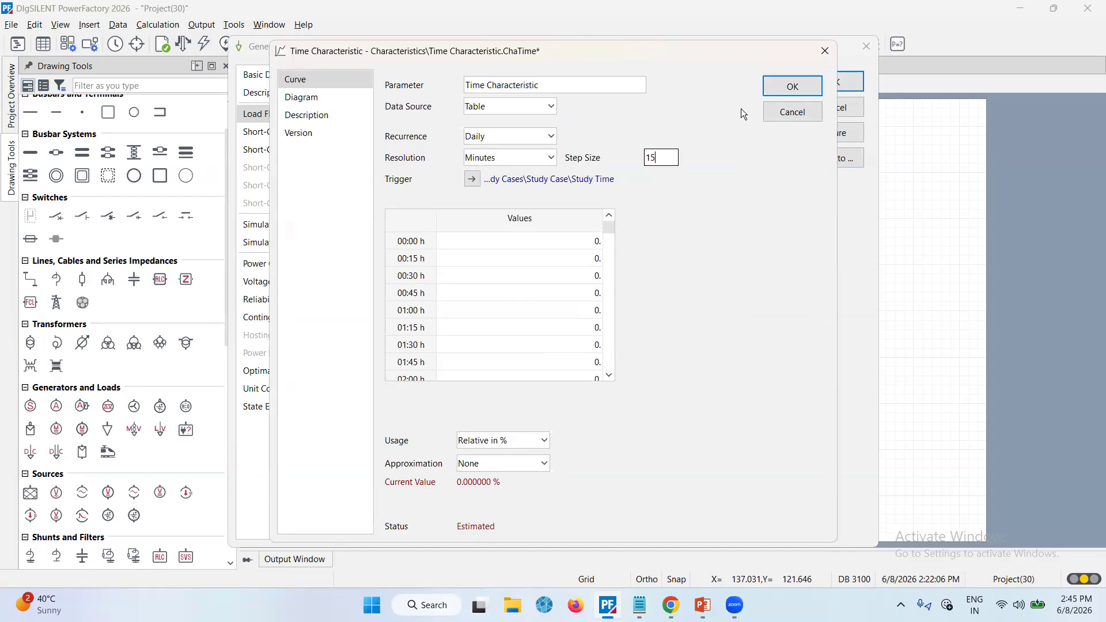
left_click(794, 111)
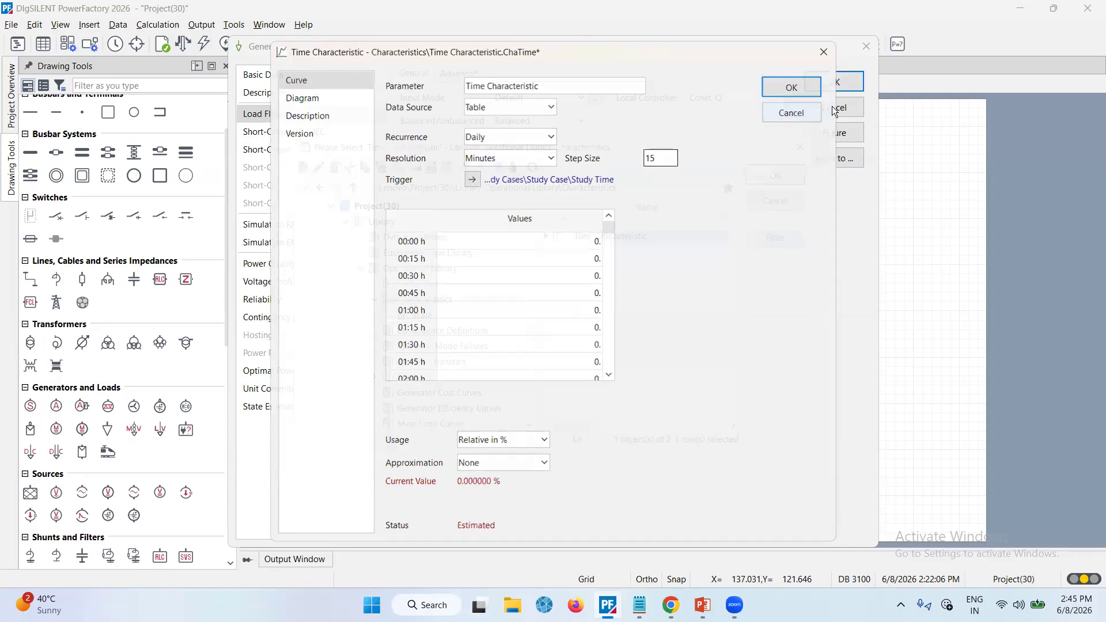
left_click(780, 198)
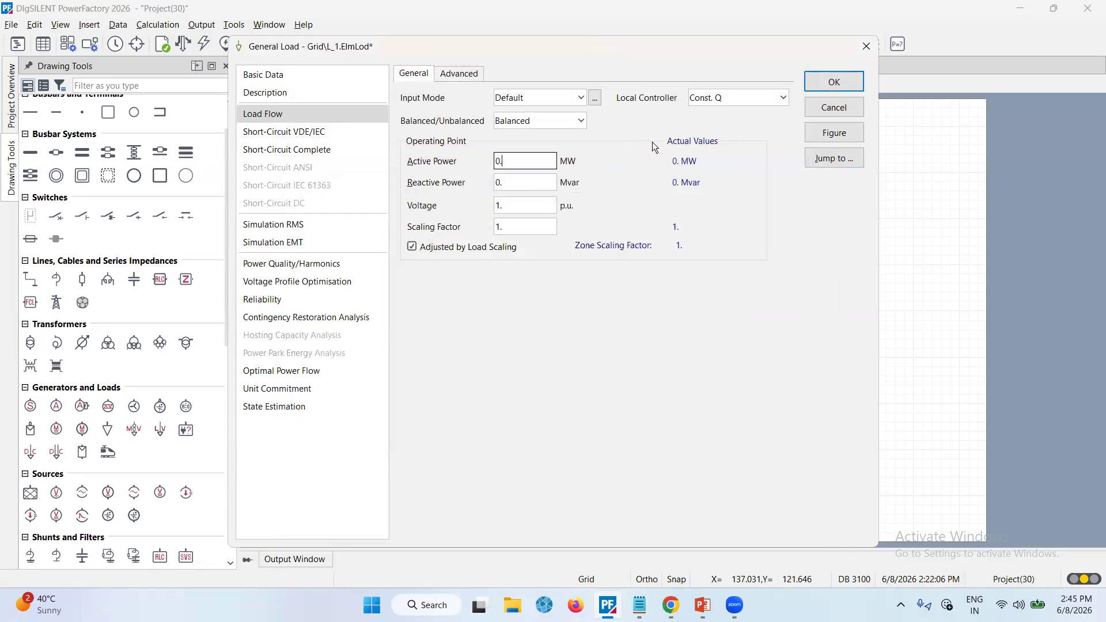
Set L_1's active power to 2 MW and confirm the load
double_click(496, 161)
type("2")
key("Tab")
key("Return")
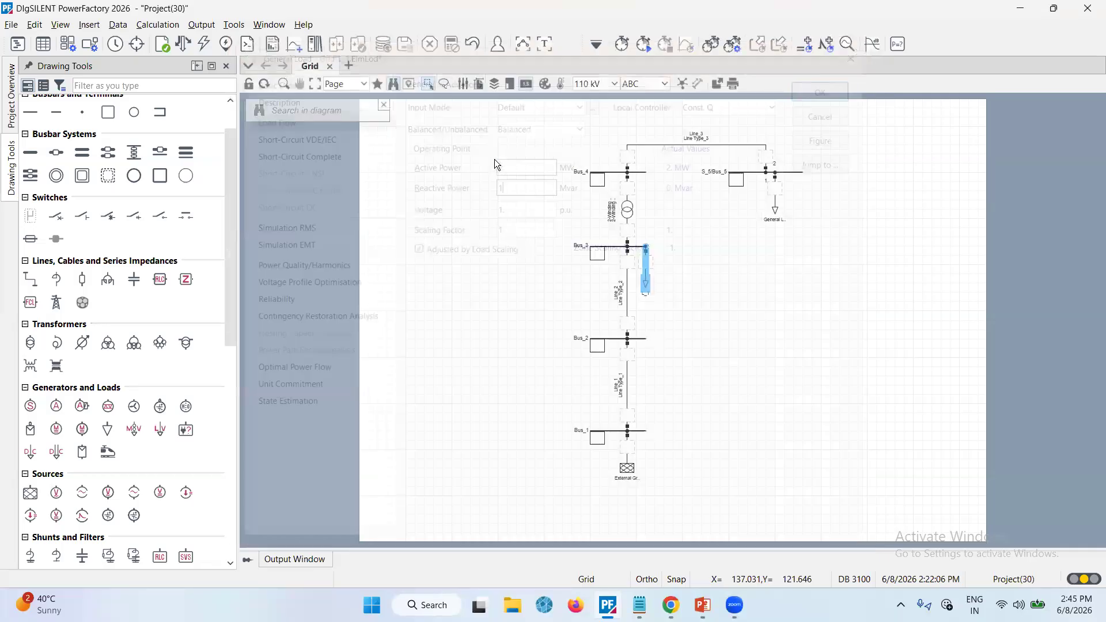
Open the general load at Bus_5 and rename it to L_2
double_click(775, 204)
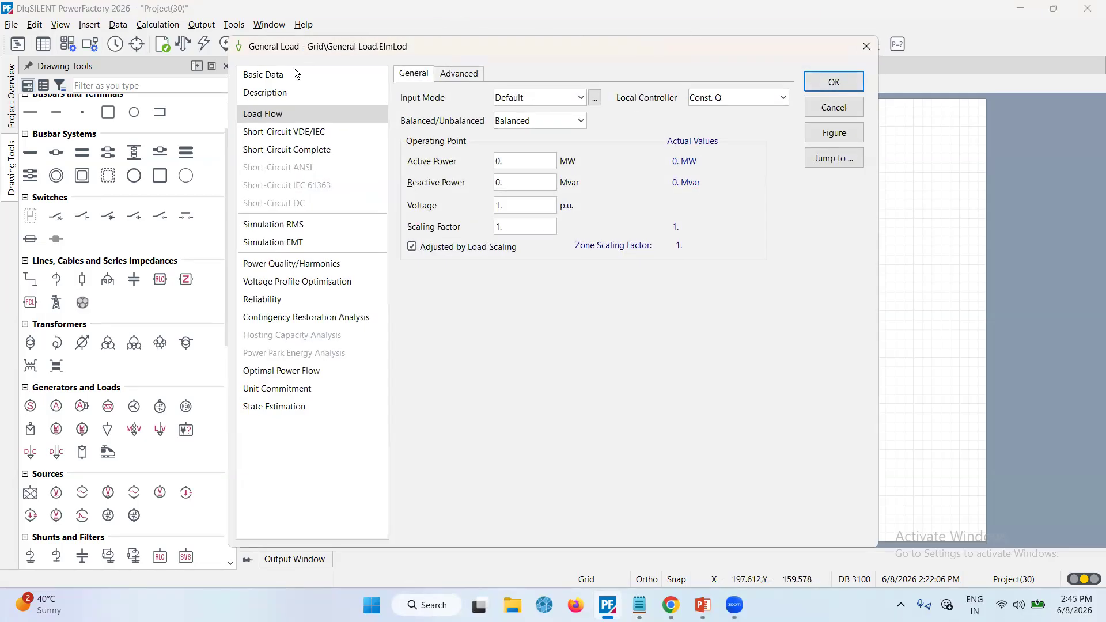
left_click(291, 70)
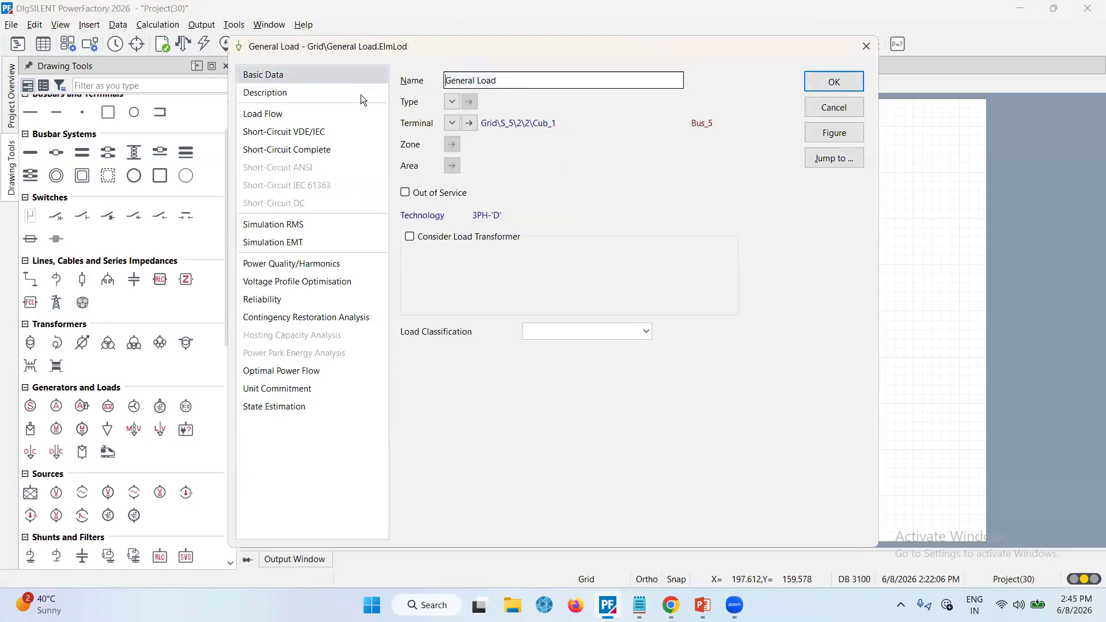
key("ctrl+a")
type("L")
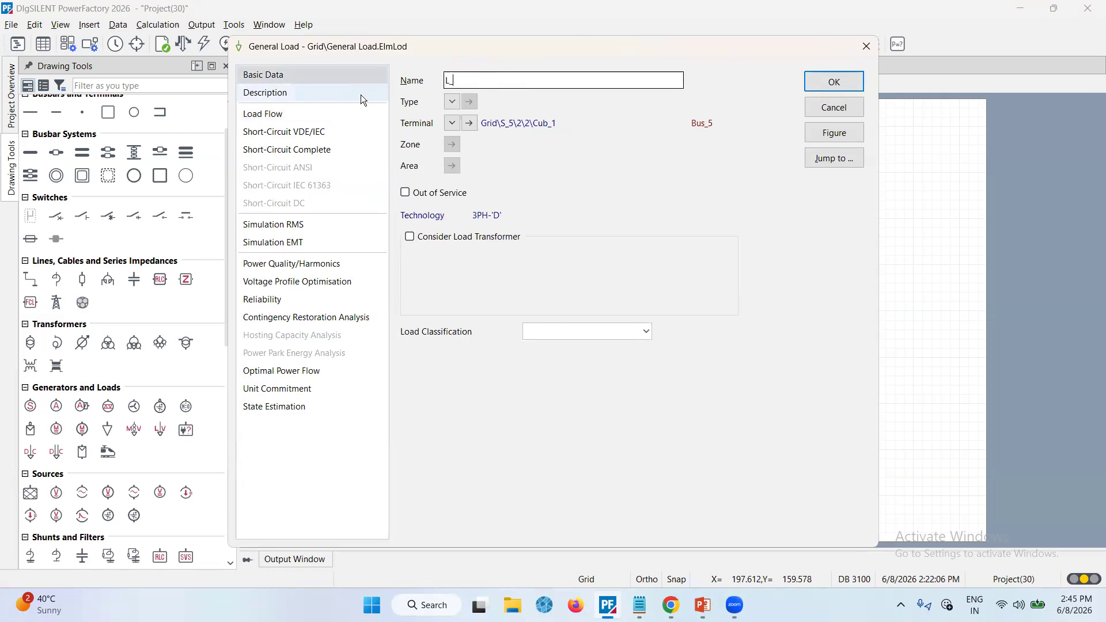
type("_2")
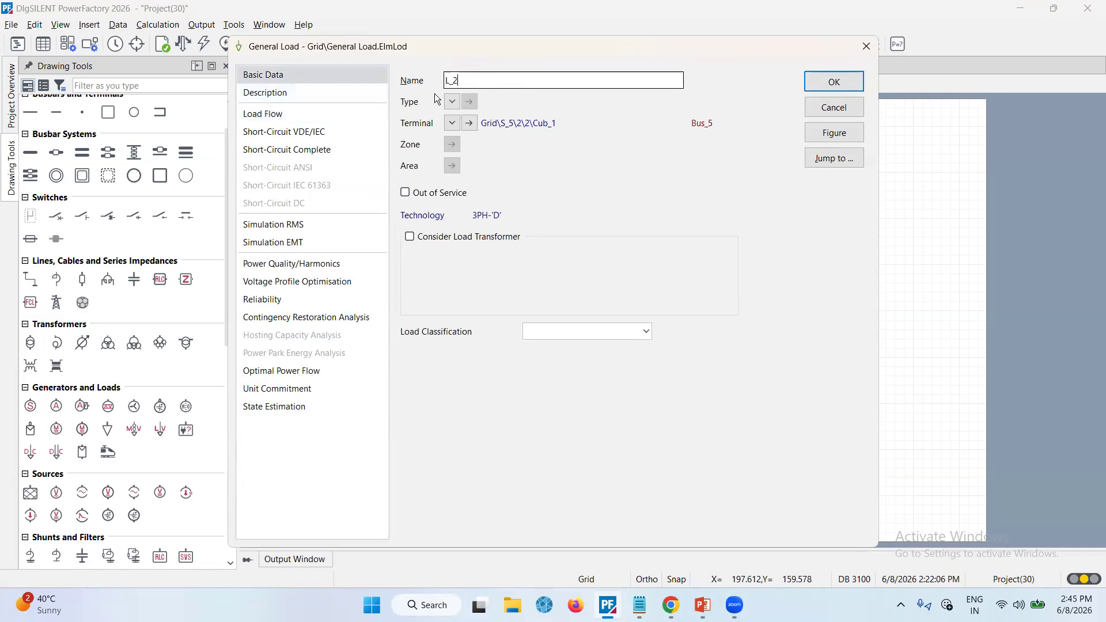
Set L_2's load flow active power to 1 MW and reactive power to 5 Mvar, then confirm
left_click(326, 114)
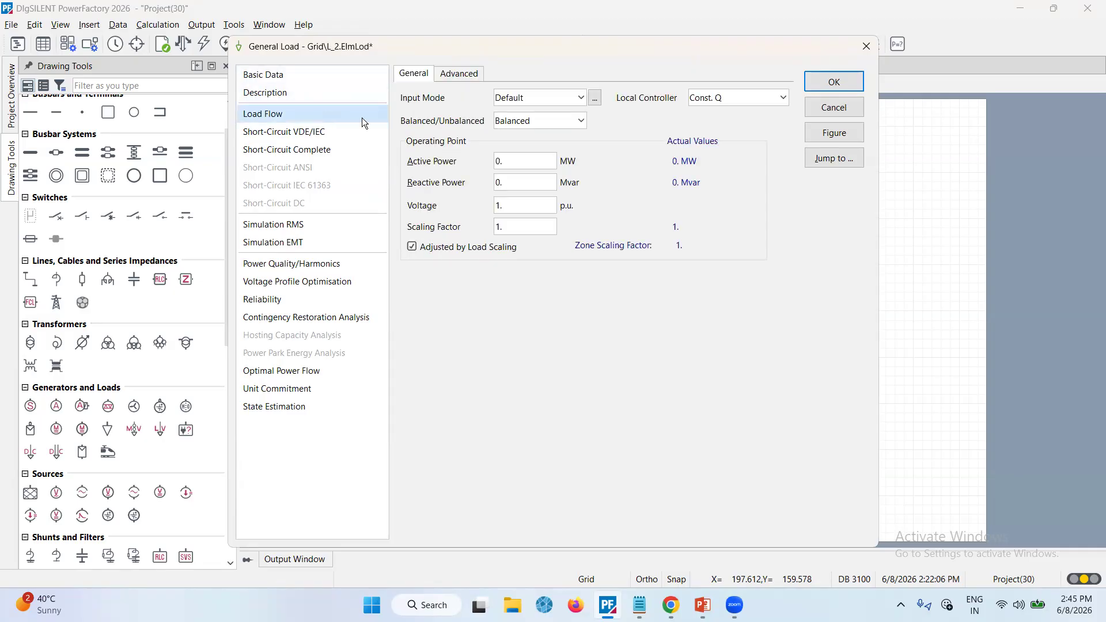
left_click(524, 158)
key("BackSpace")
type("1")
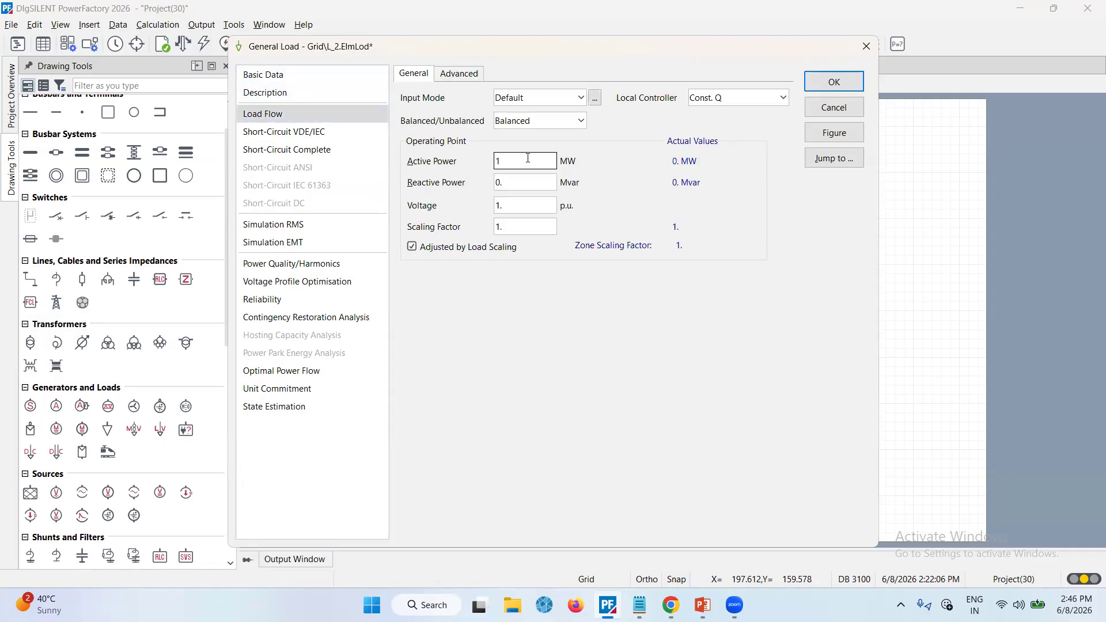
key("Tab")
type("5")
key("Return")
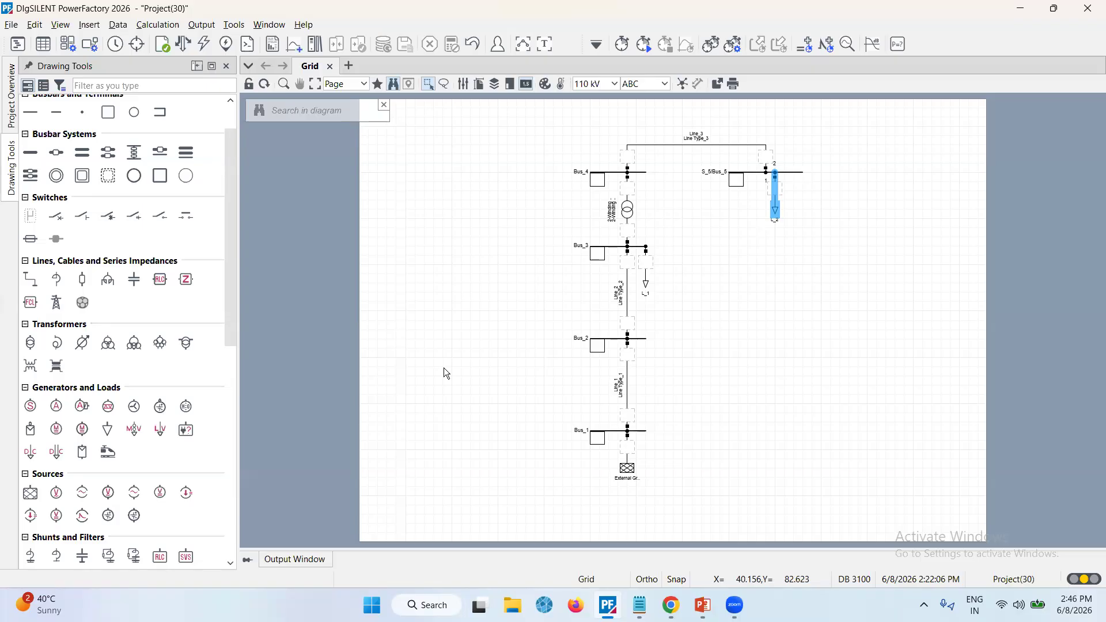
Open the Load Flow calculation command and review its basic, active power control, advanced, calculation settings and output options
left_click(232, 24)
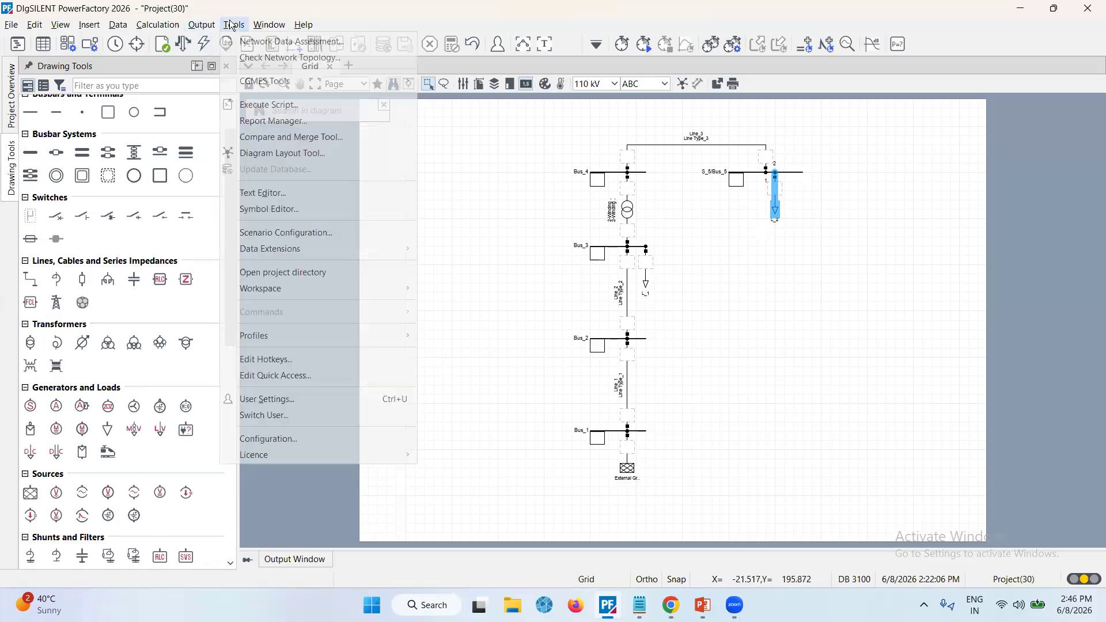
mouse_move(168, 26)
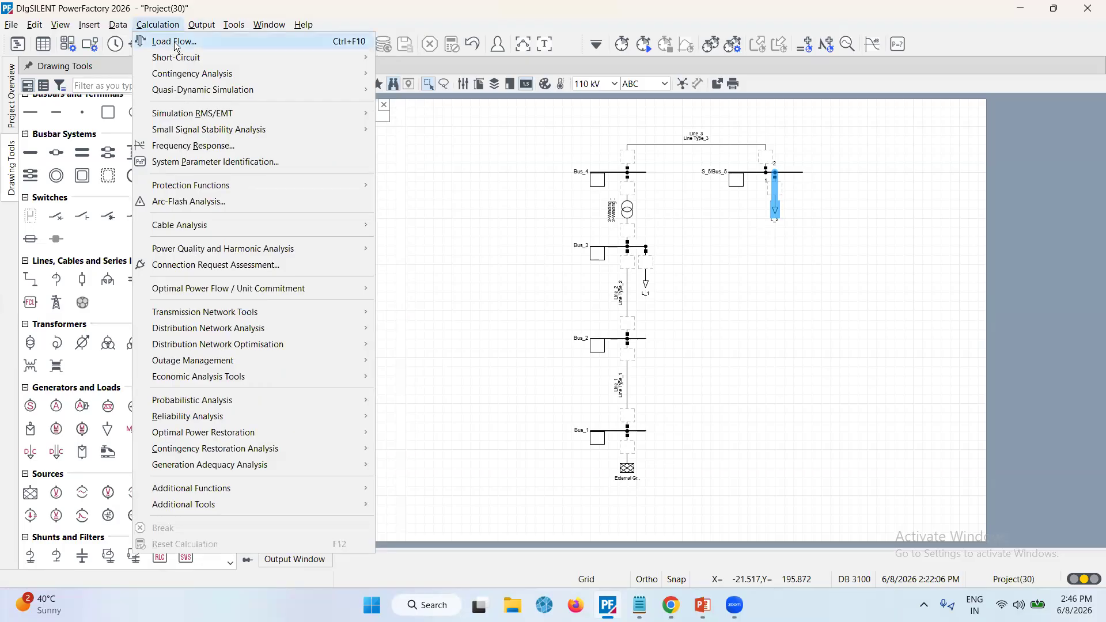
left_click(176, 46)
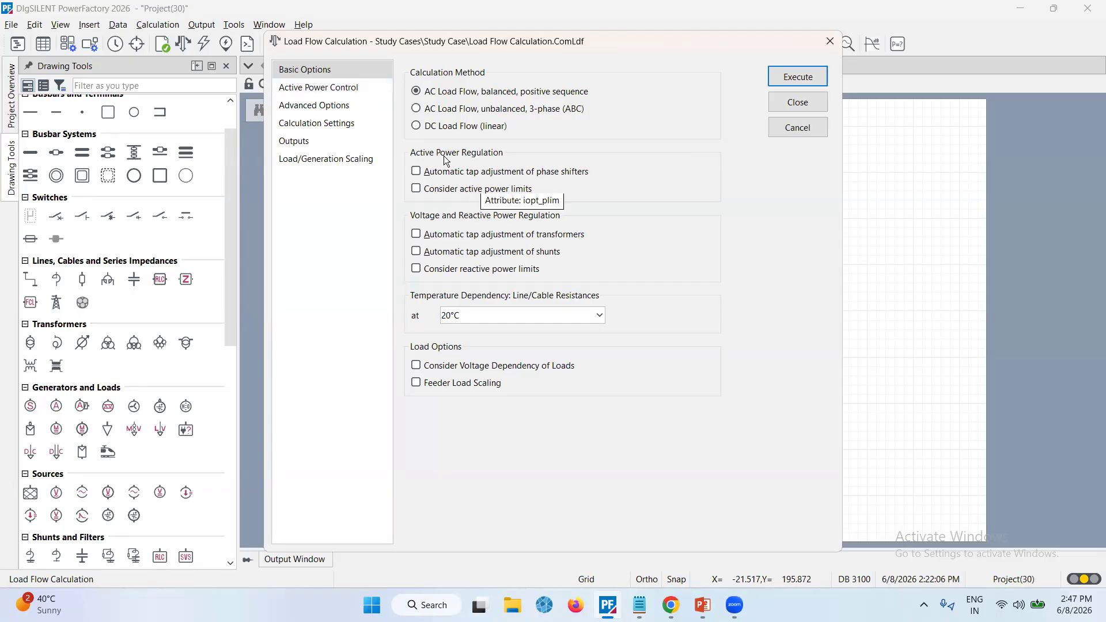
left_click(315, 88)
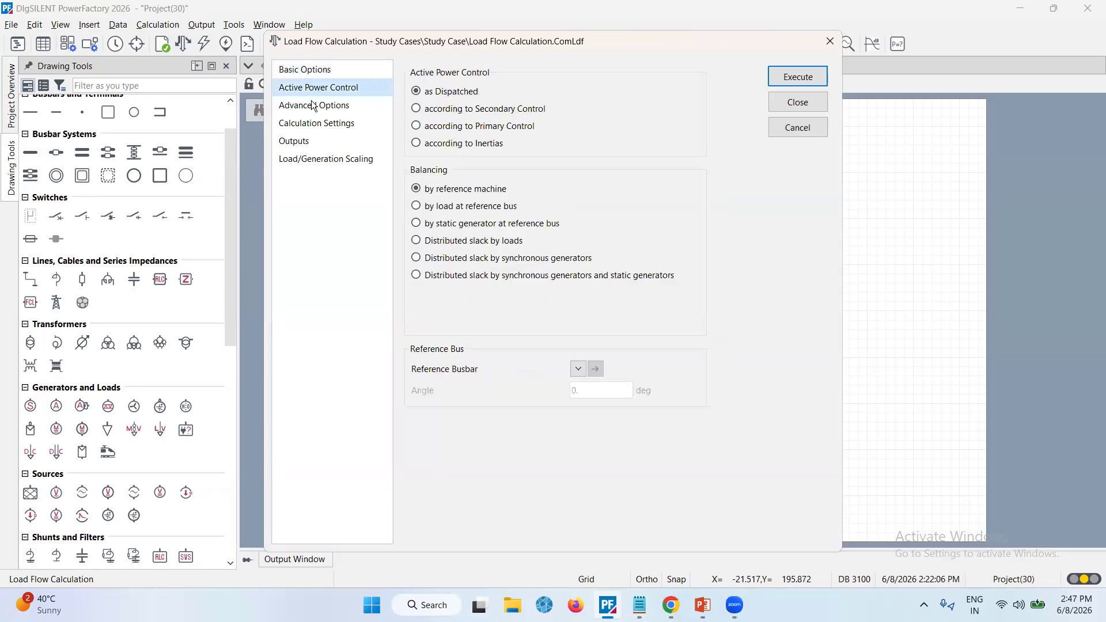
left_click(317, 106)
left_click(317, 124)
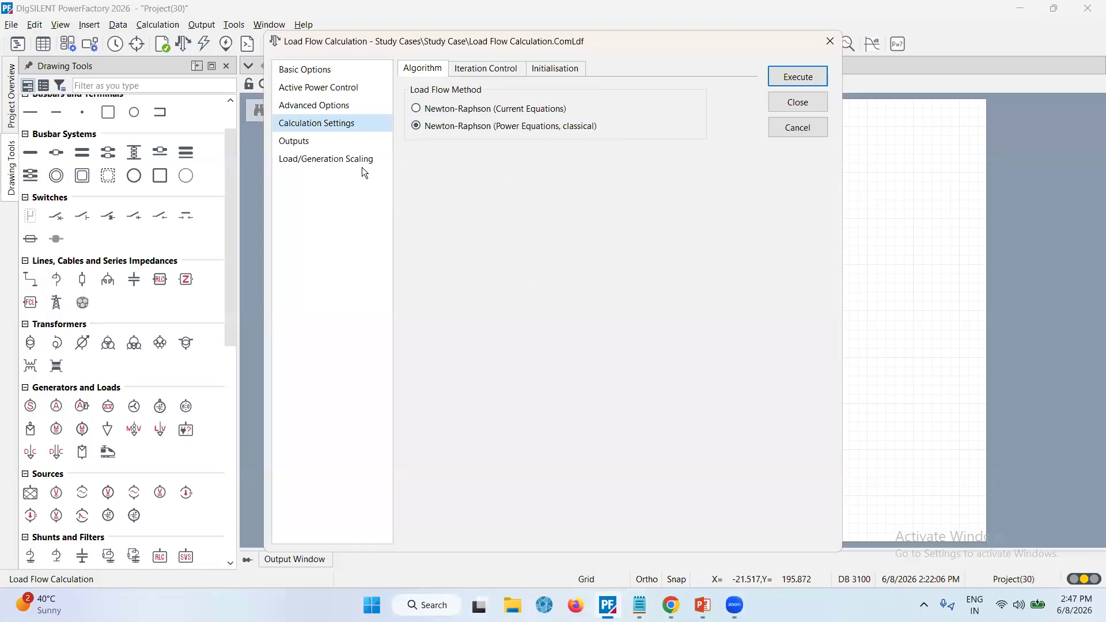
left_click(355, 147)
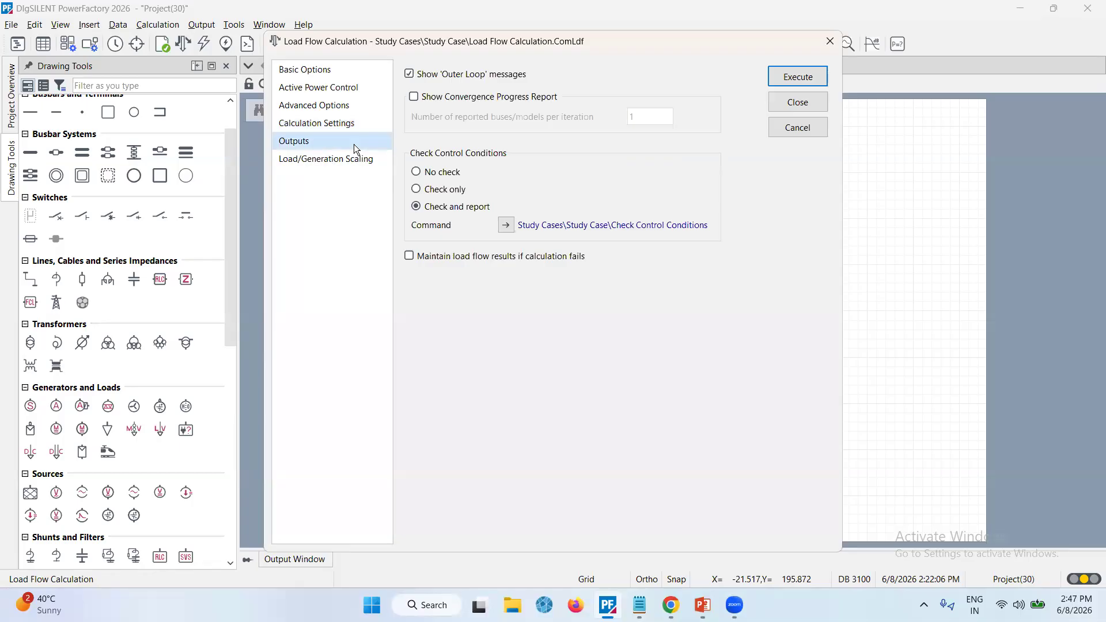
left_click(355, 75)
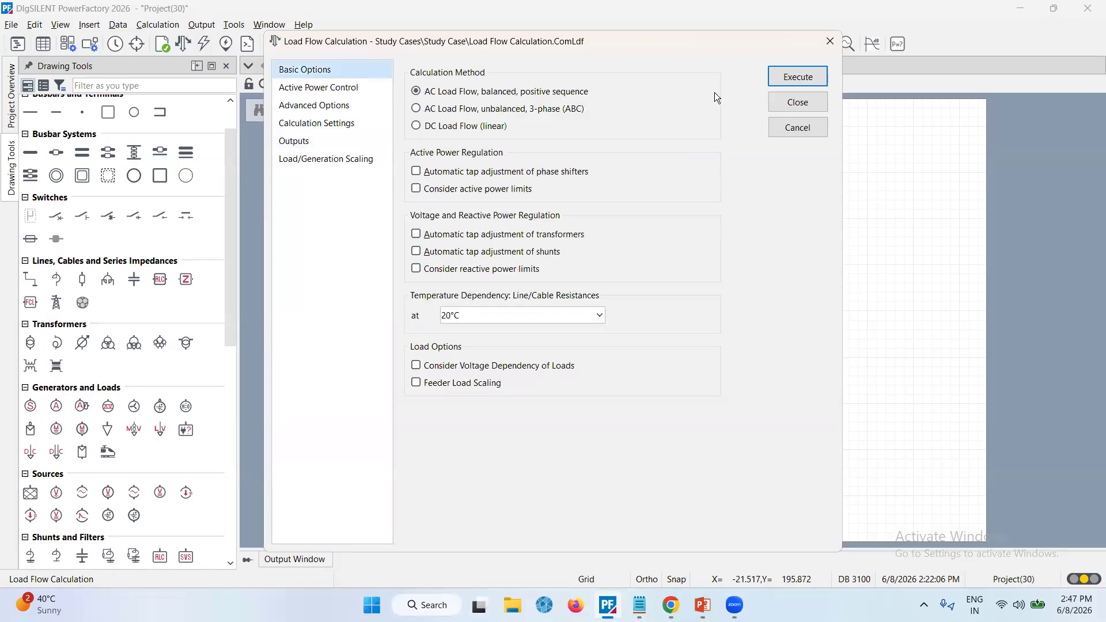
Execute the balanced AC load flow calculation and collapse the output window
left_click(808, 77)
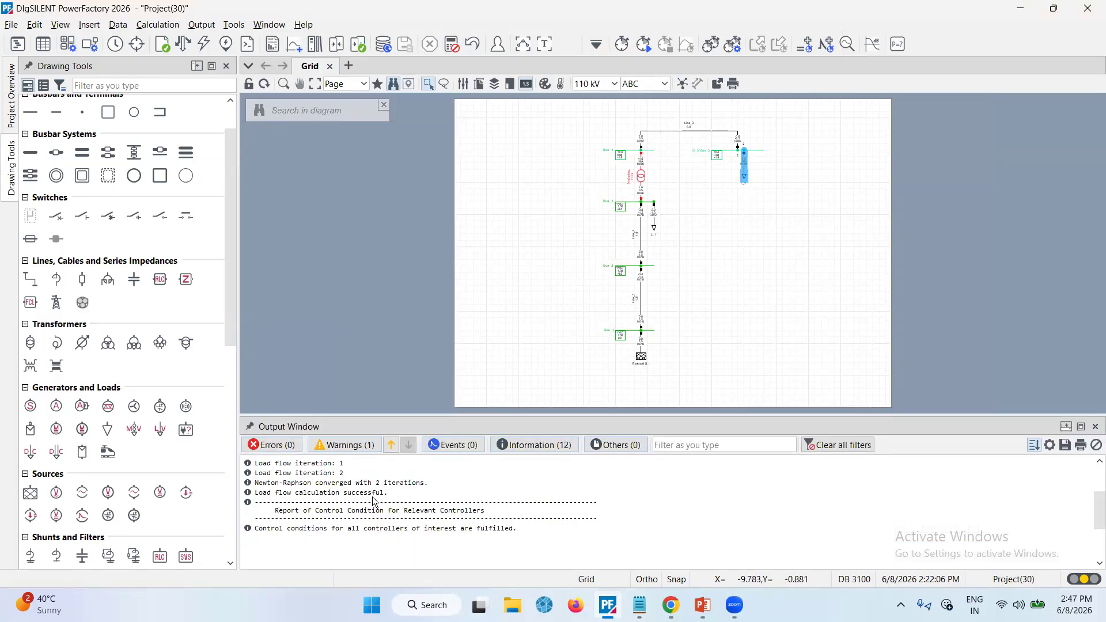
left_click(250, 428)
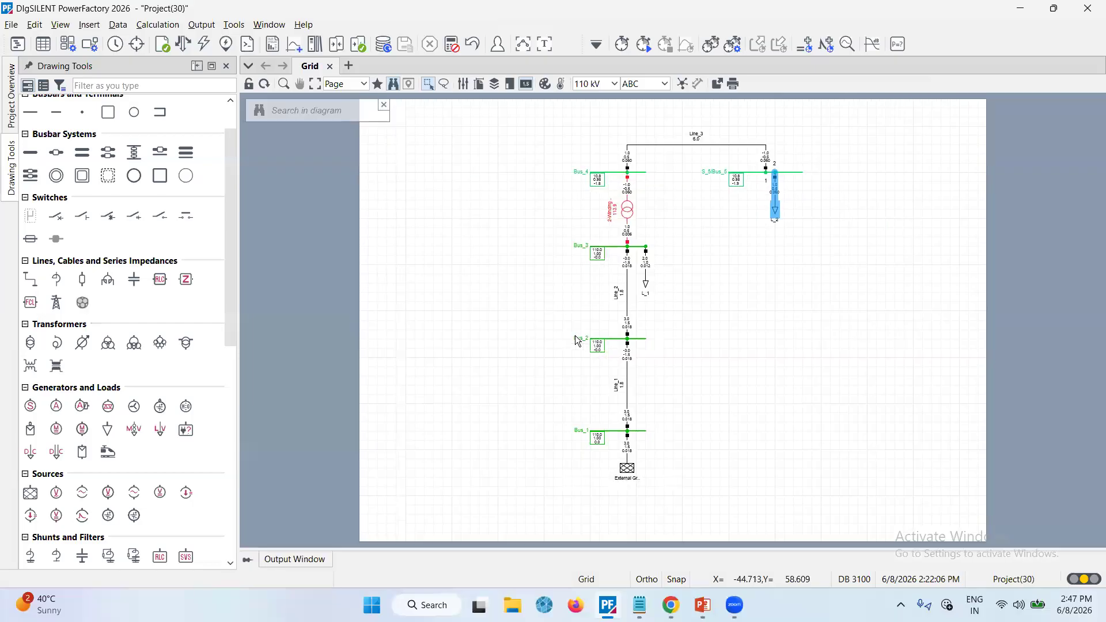
Inspect the load flow results on the transformer, buses and lines across the diagram
scroll(669, 314, "up", 4)
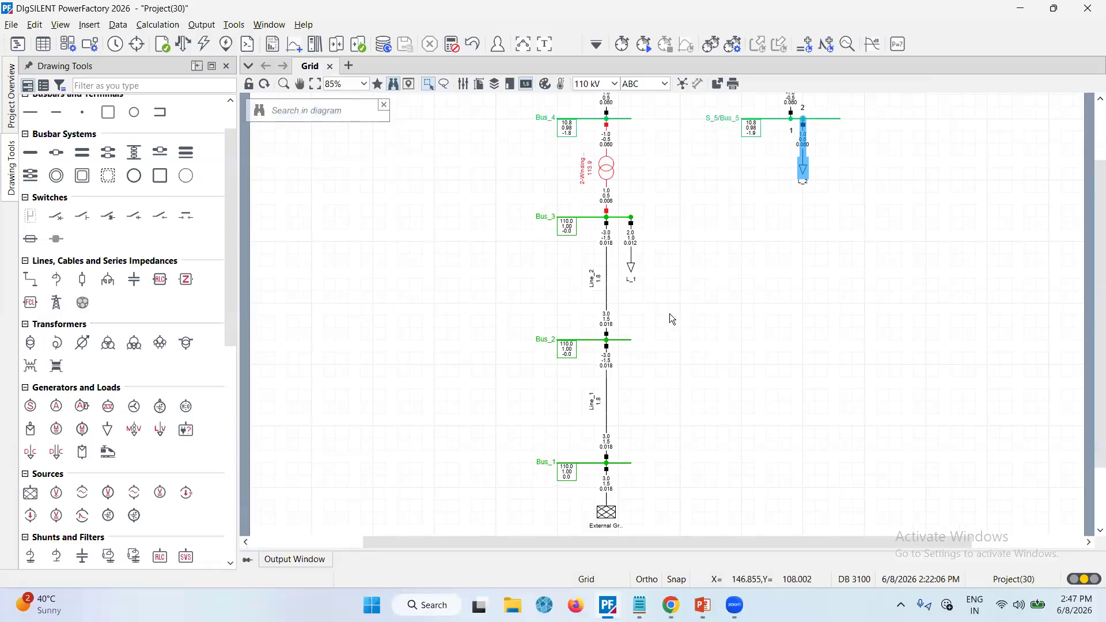
scroll(669, 313, "up", 2)
scroll(669, 313, "up", 5)
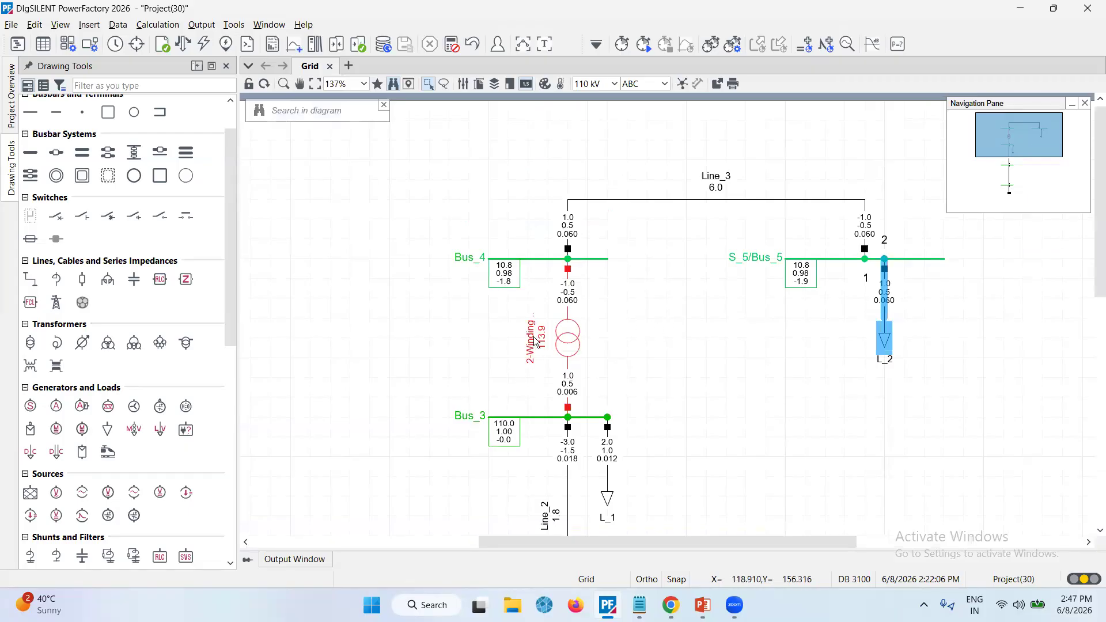
mouse_move(538, 343)
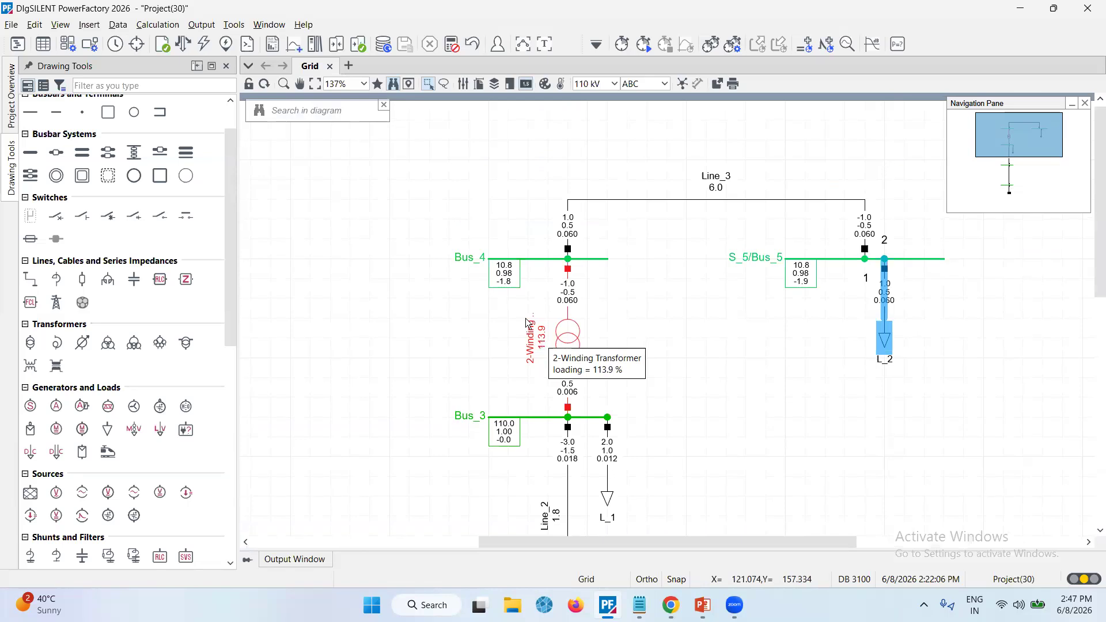
mouse_move(508, 279)
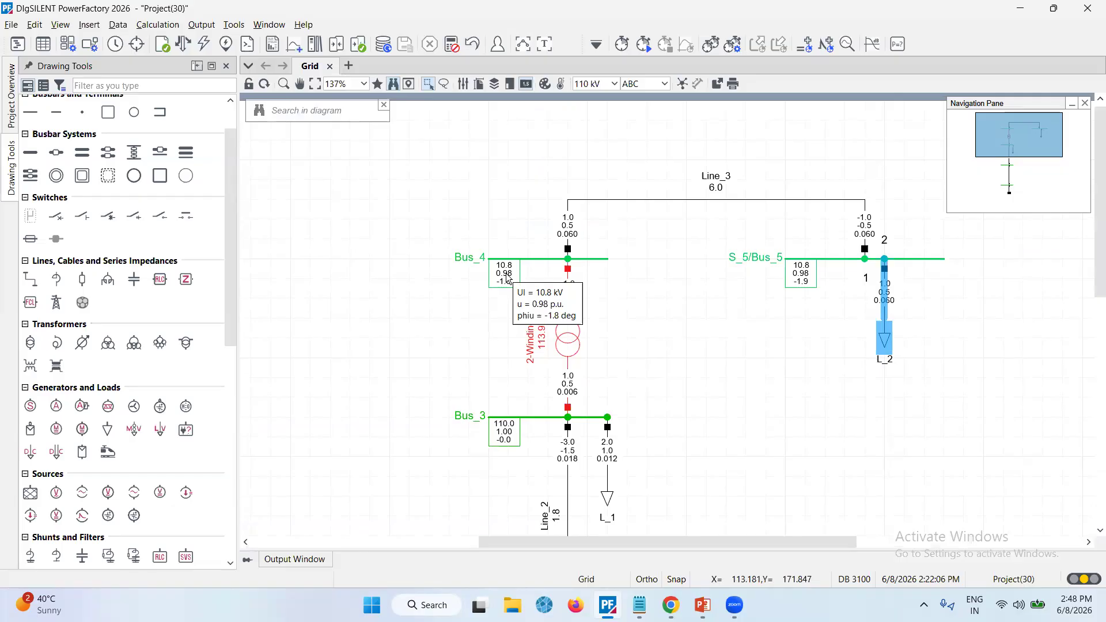
left_click(506, 276)
scroll(507, 282, "down", 3)
mouse_move(505, 287)
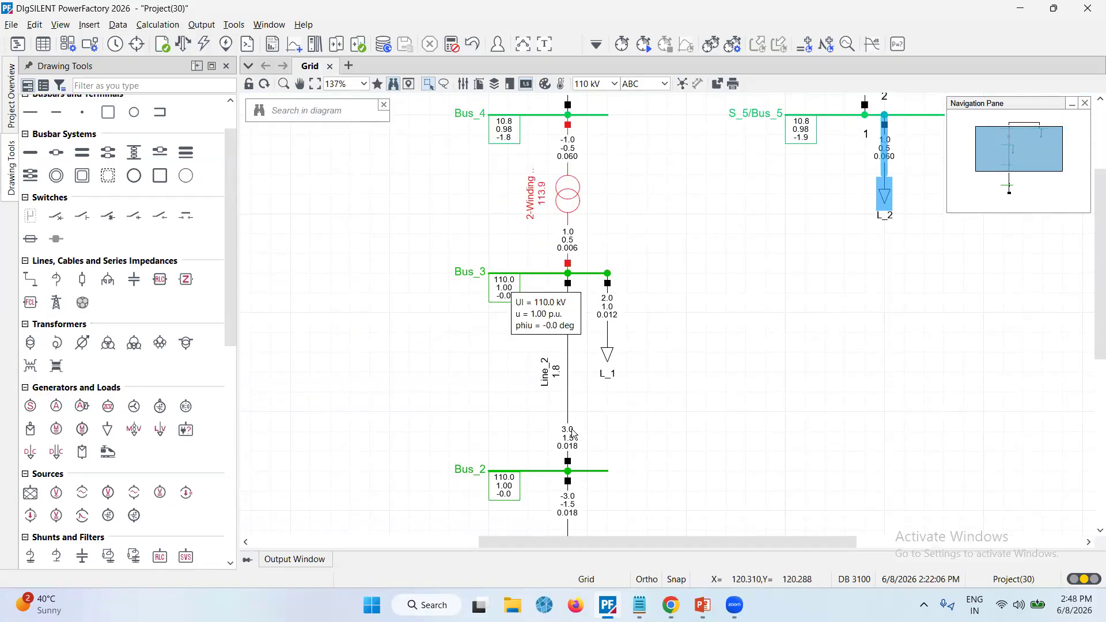
mouse_move(573, 434)
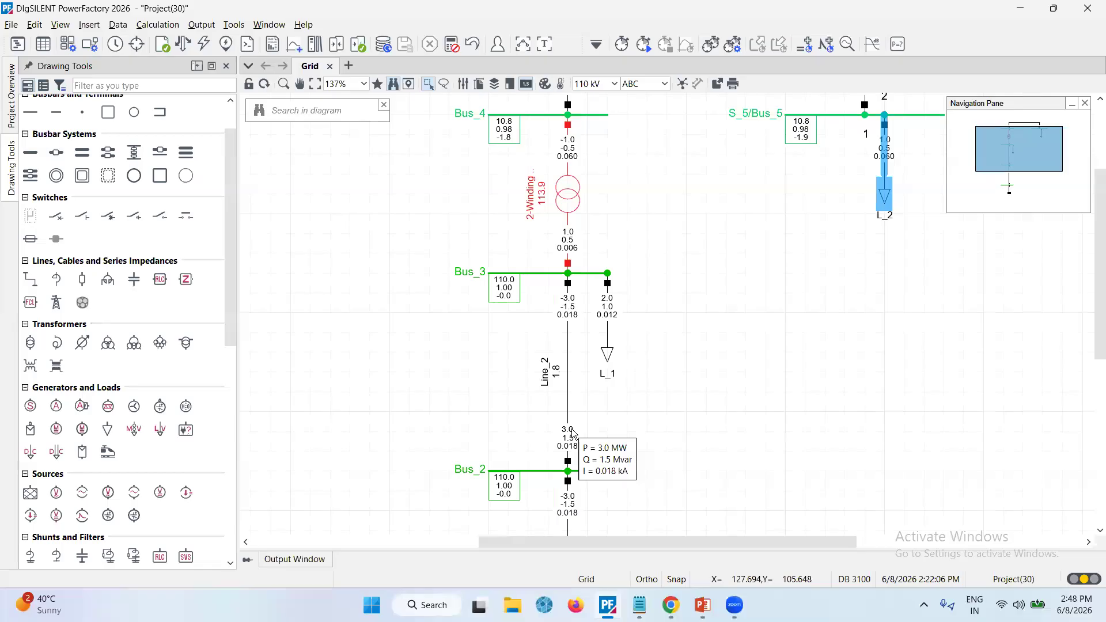
scroll(679, 300, "down", 3)
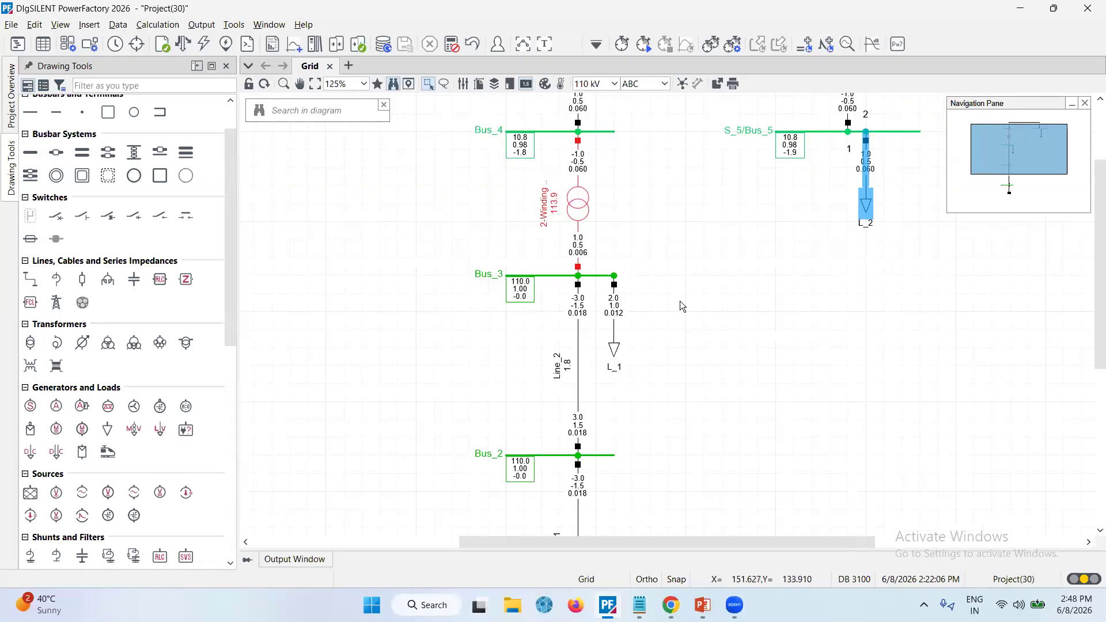
scroll(680, 300, "down", 1)
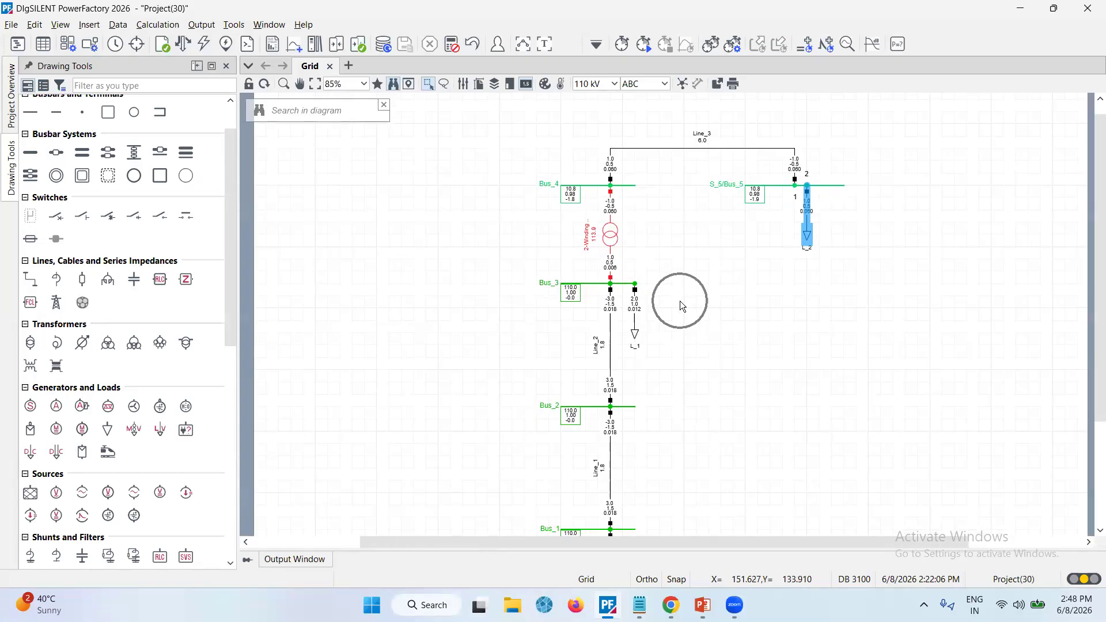
scroll(679, 300, "up", 2)
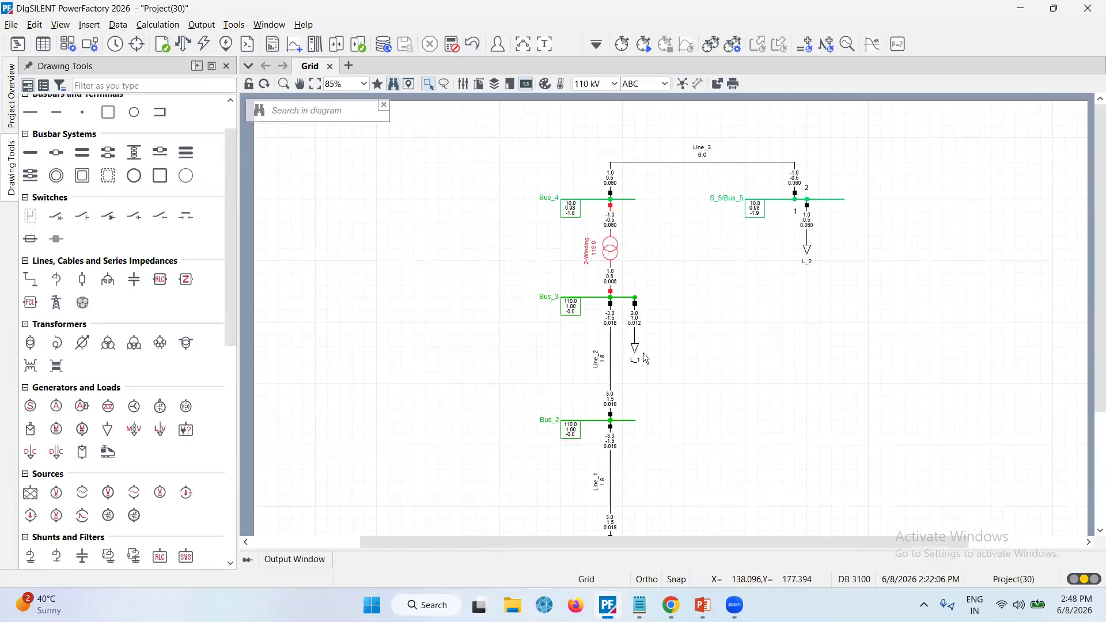
mouse_move(605, 363)
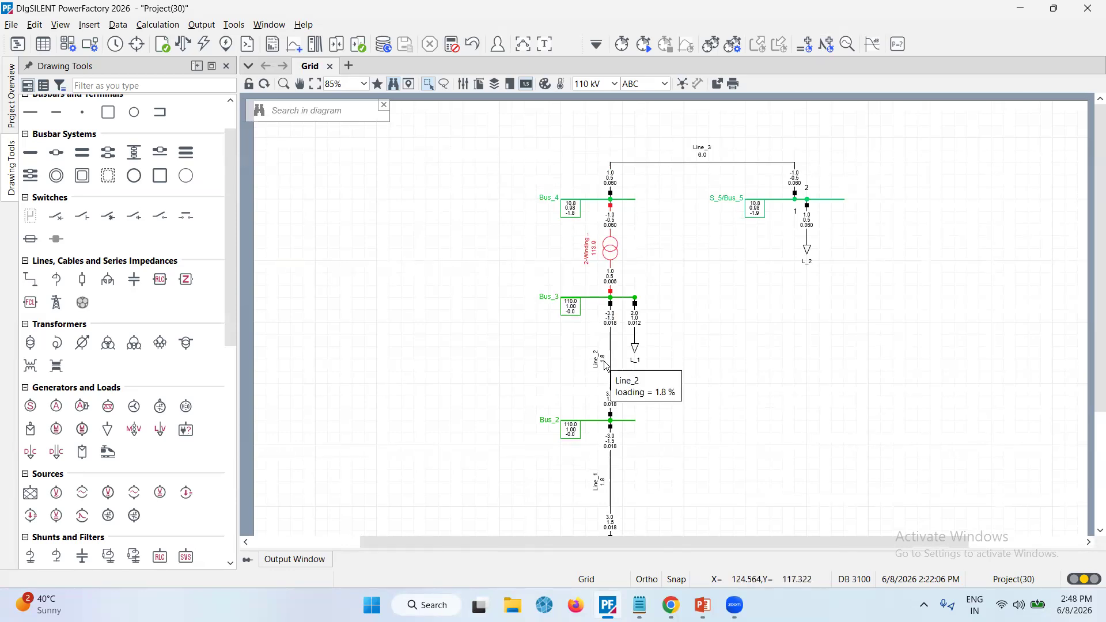
mouse_move(596, 252)
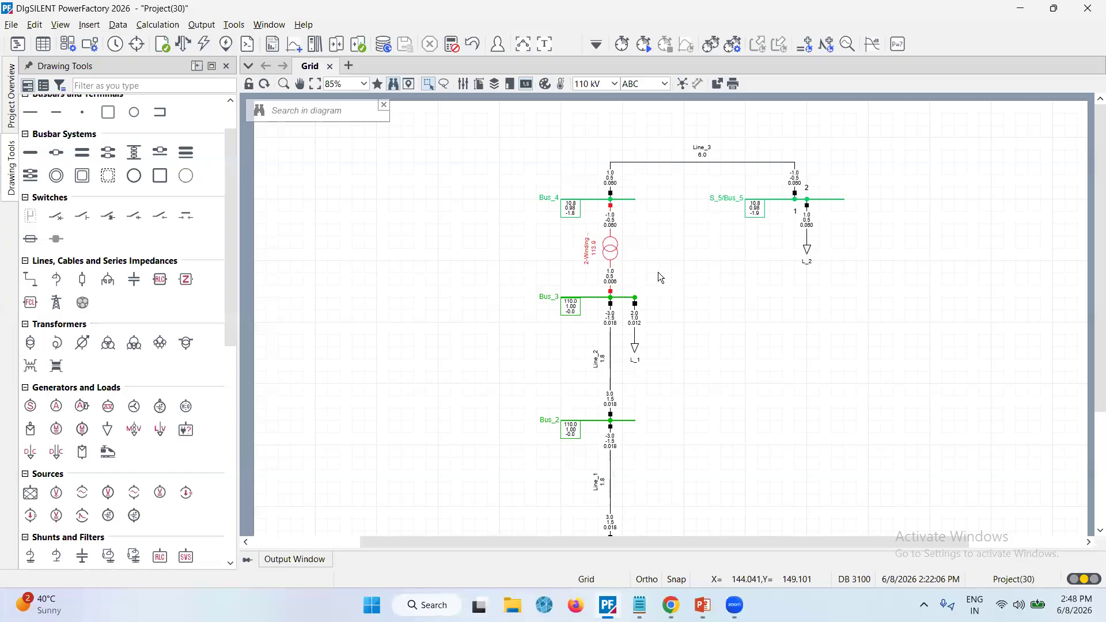
scroll(659, 277, "down", 1, "ctrl")
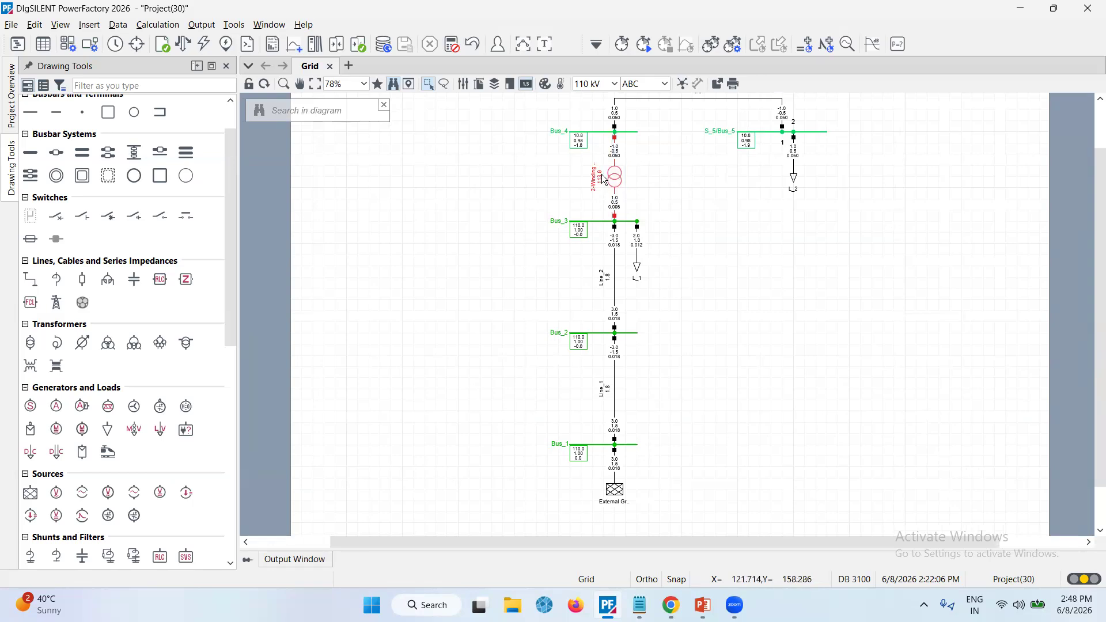
Show the voltages/loading colour legend and move it beside the grid diagram
mouse_move(604, 179)
left_click(510, 86)
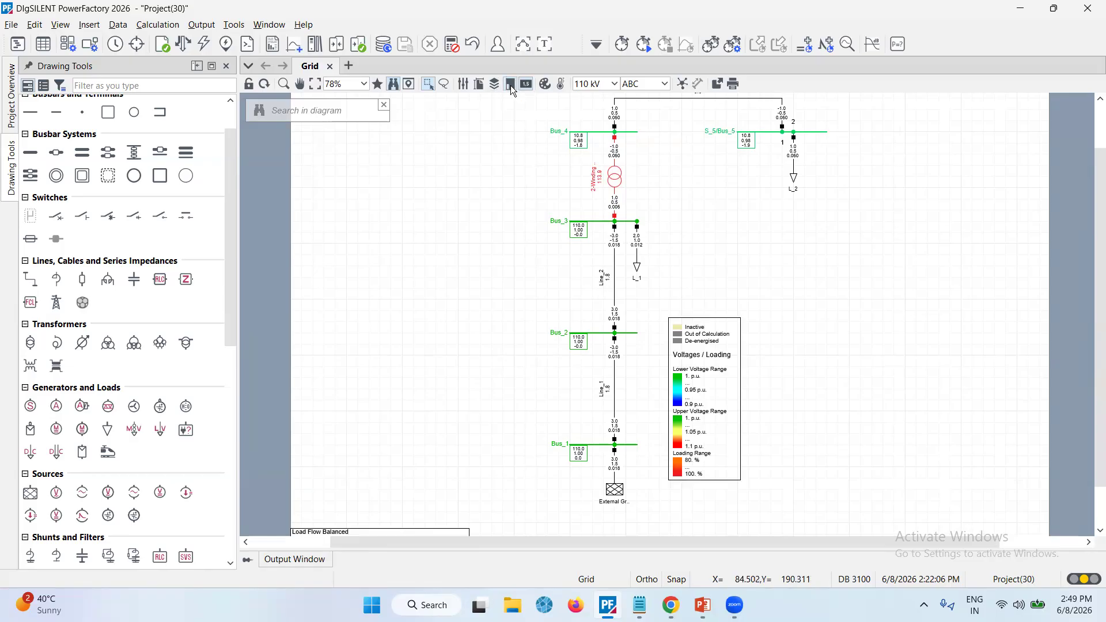
left_click_drag(719, 327, 406, 237)
left_click(461, 283)
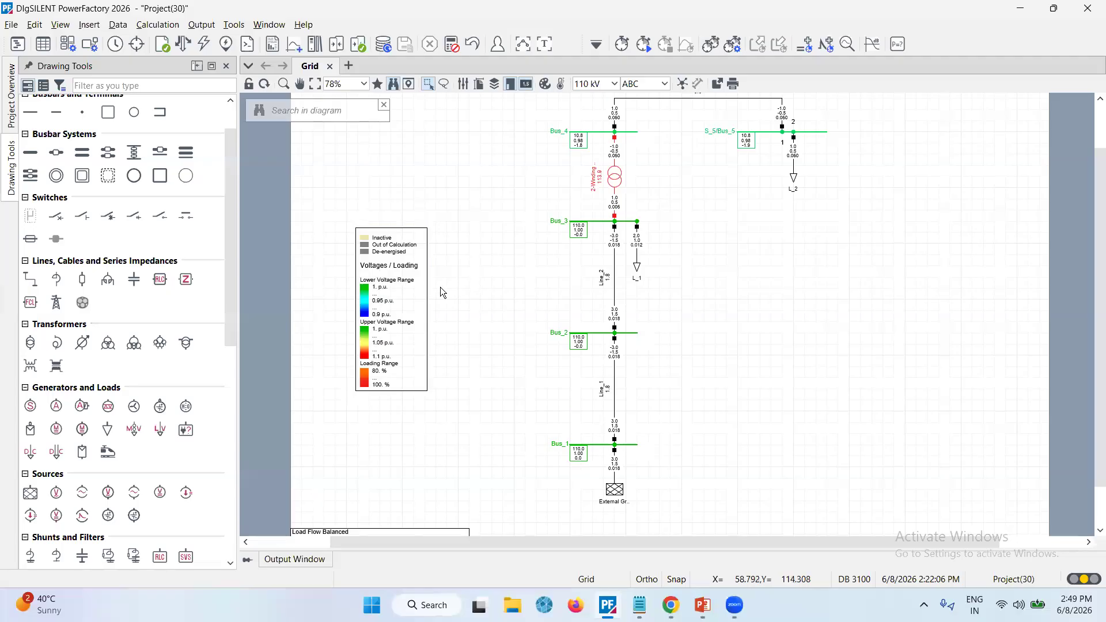
Execute the Heatmap Colouring command on the diagram with medium resolution and 100% opacity
scroll(440, 287, "up", 3)
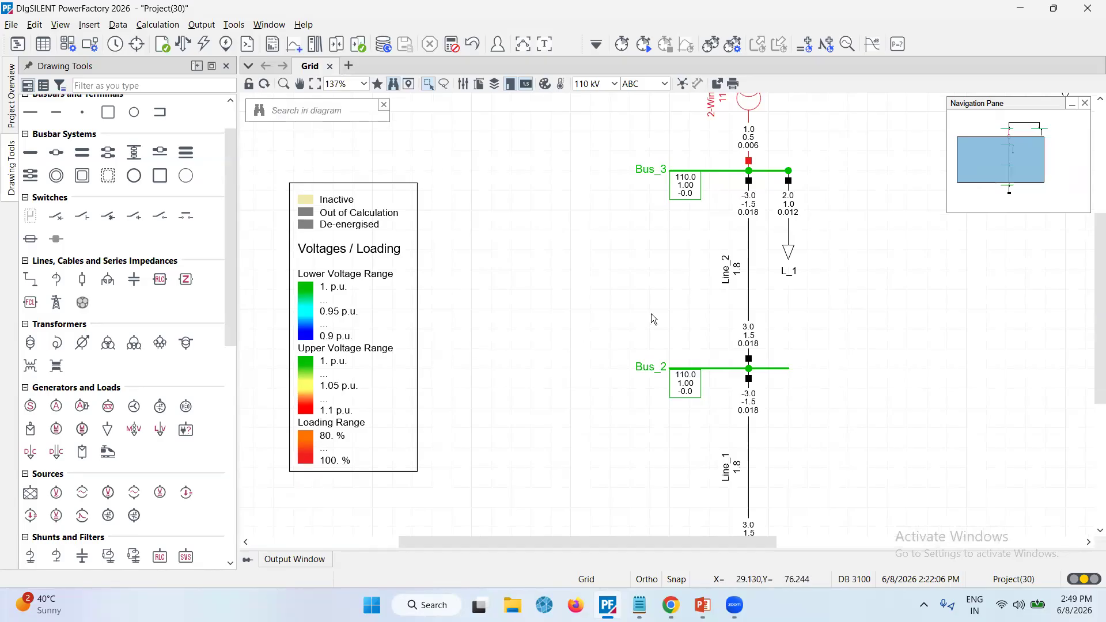
mouse_move(744, 271)
scroll(669, 303, "down", 1)
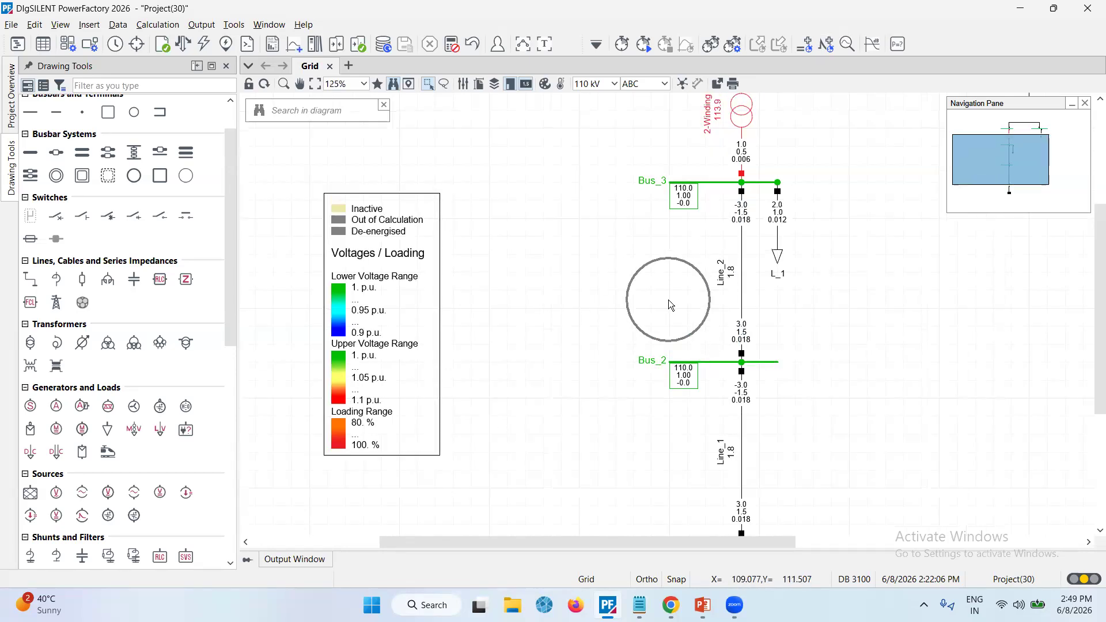
scroll(671, 306, "down", 1)
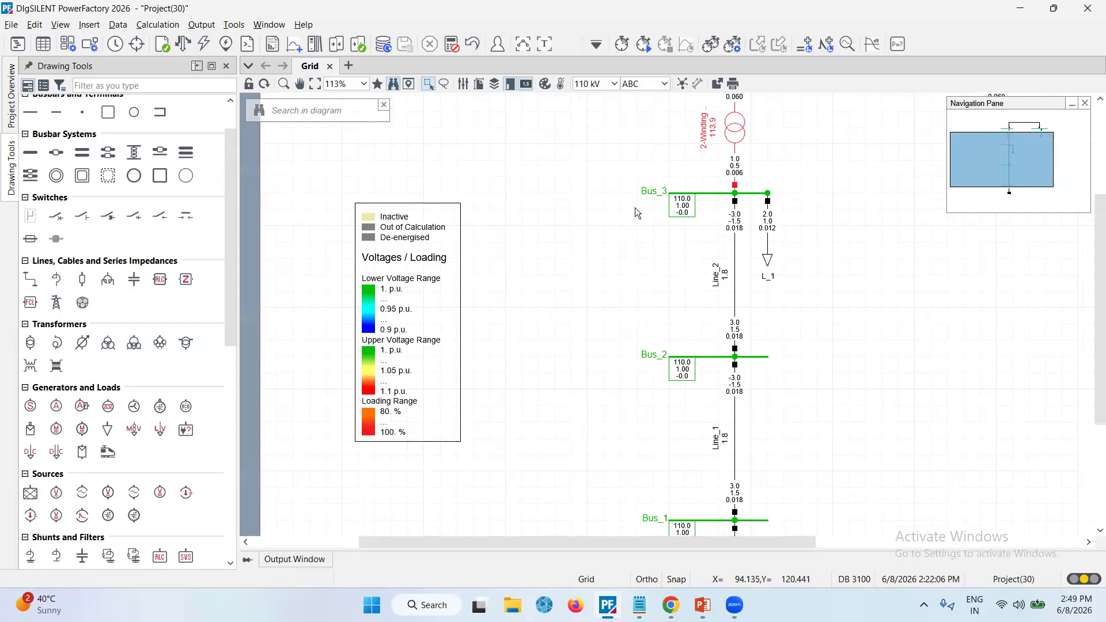
left_click(561, 86)
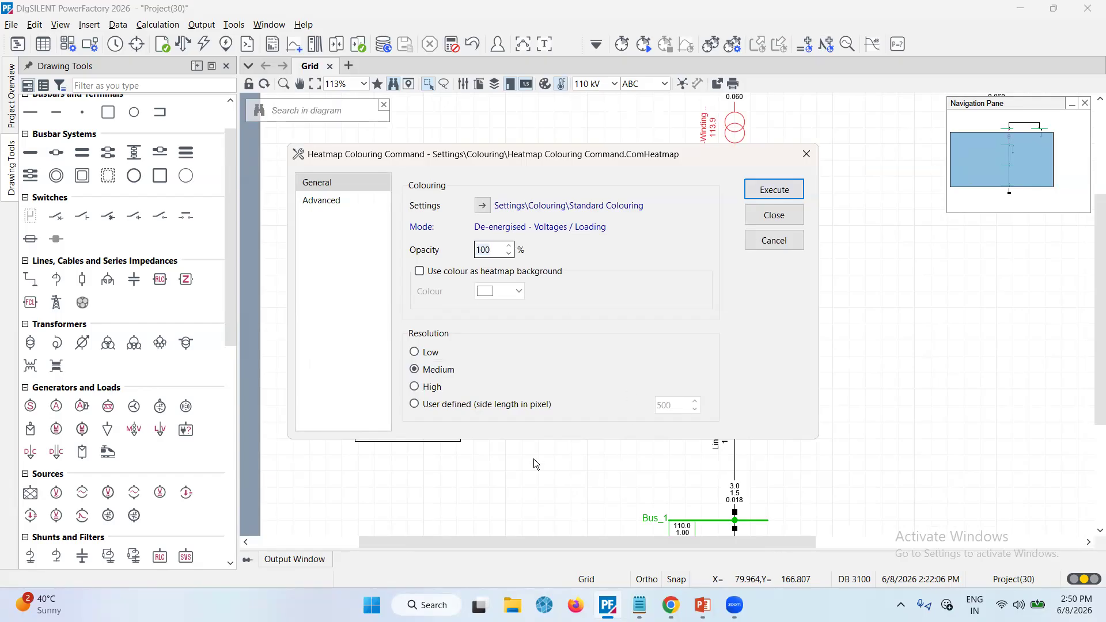
left_click(766, 190)
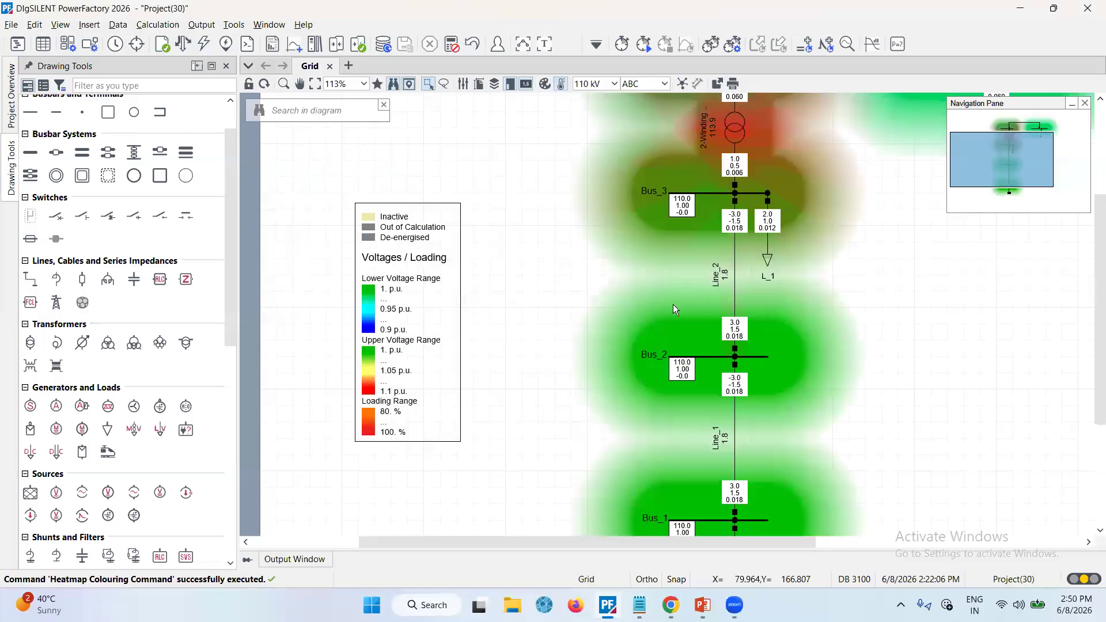
Switch the heatmap colouring off again
scroll(673, 304, "down", 3)
scroll(673, 304, "down", 1)
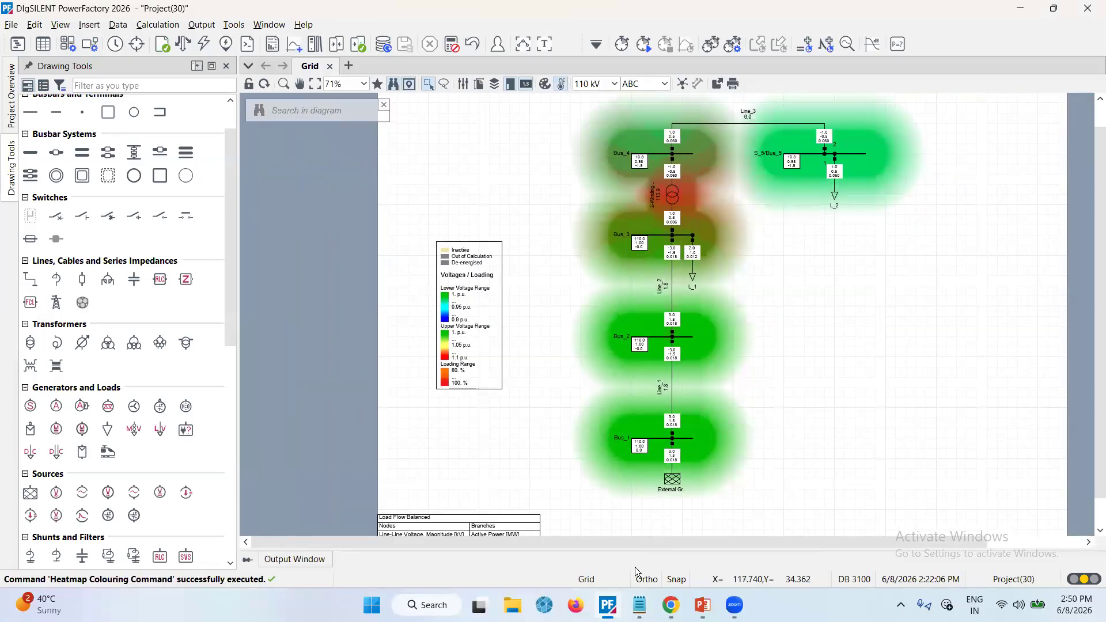
left_click_drag(625, 542, 707, 538)
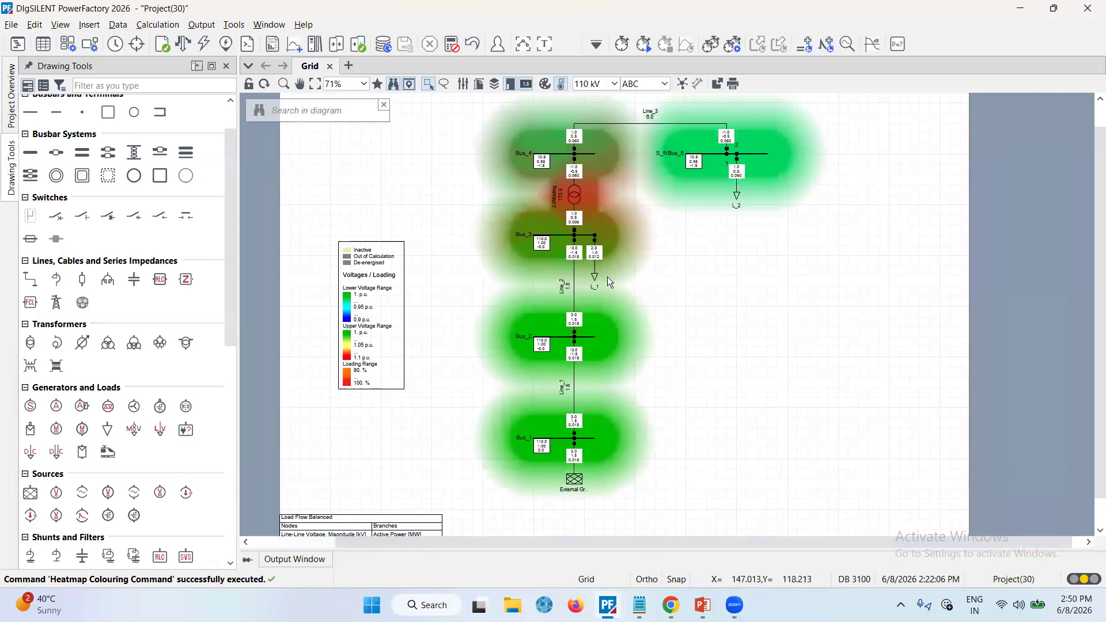
scroll(607, 277, "up", 1)
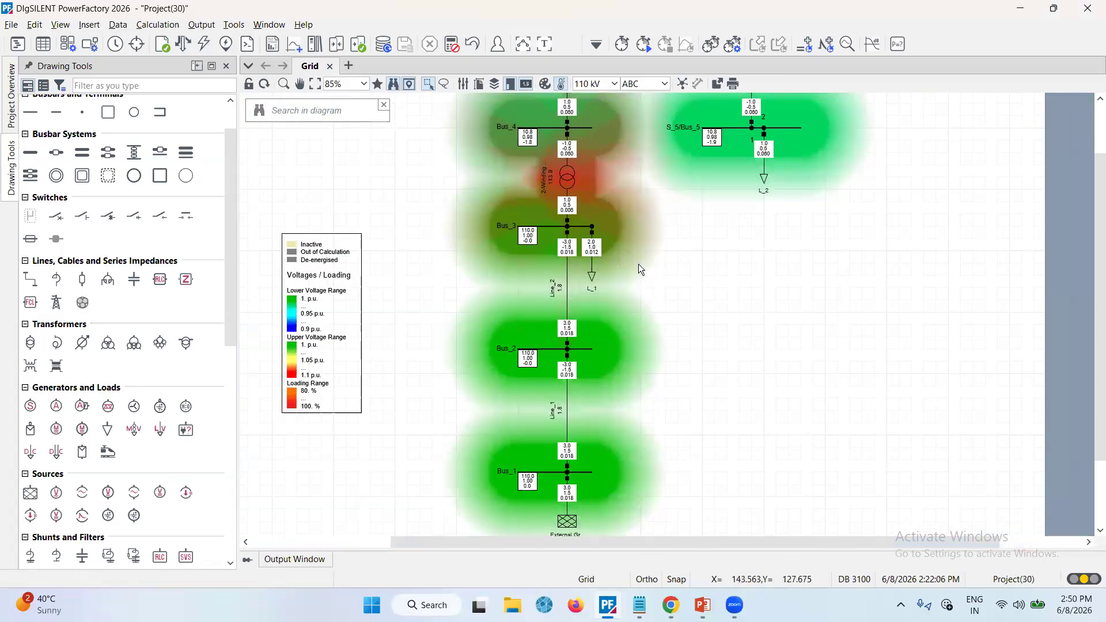
left_click(564, 84)
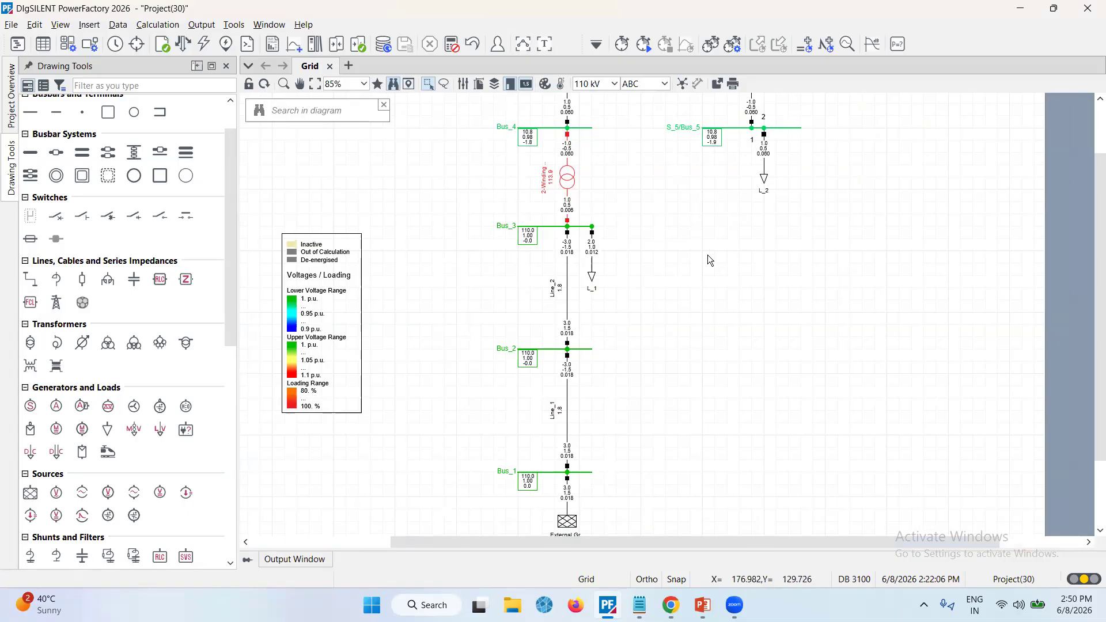
Set load L_1's active power to 1.5 MW and reactive power to 0.75 Mvar, then rerun the load flow
left_click(594, 281)
double_click(592, 282)
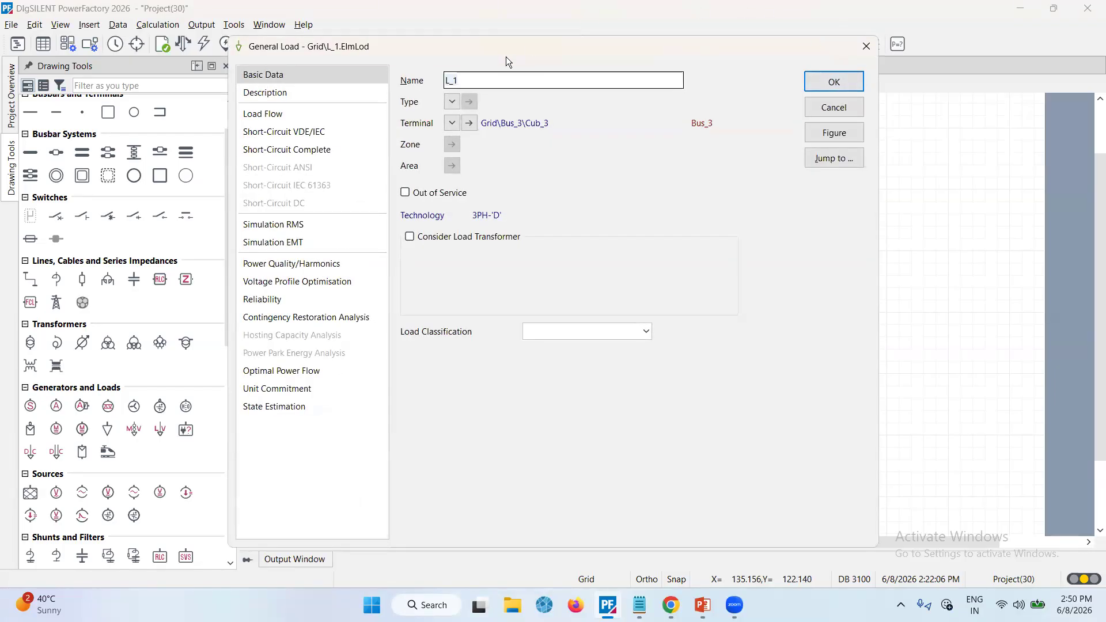
left_click(263, 114)
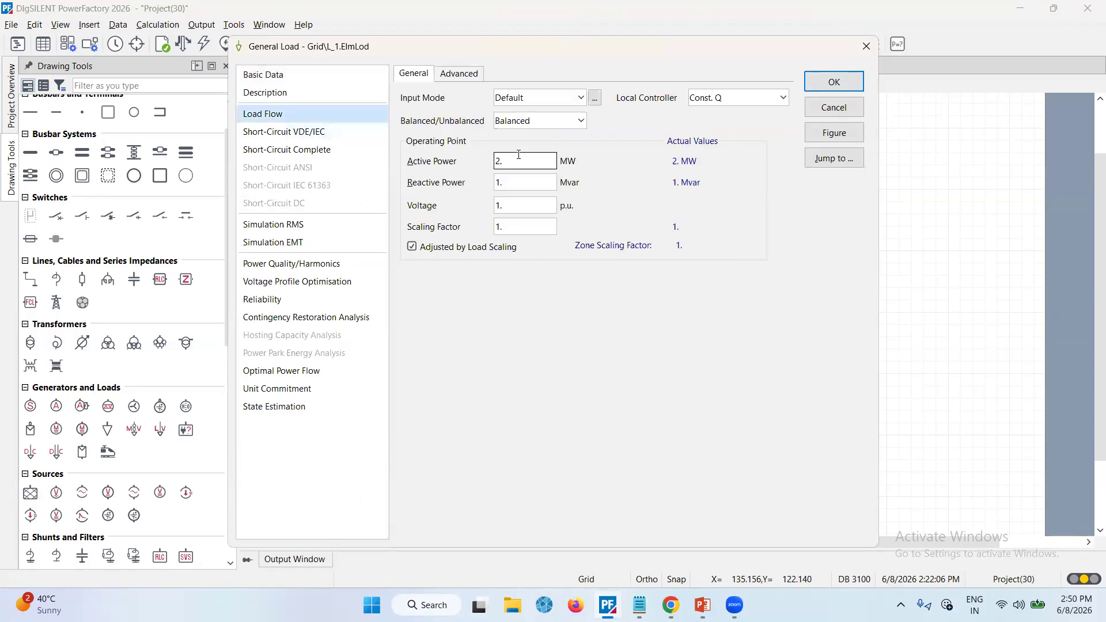
left_click(515, 162)
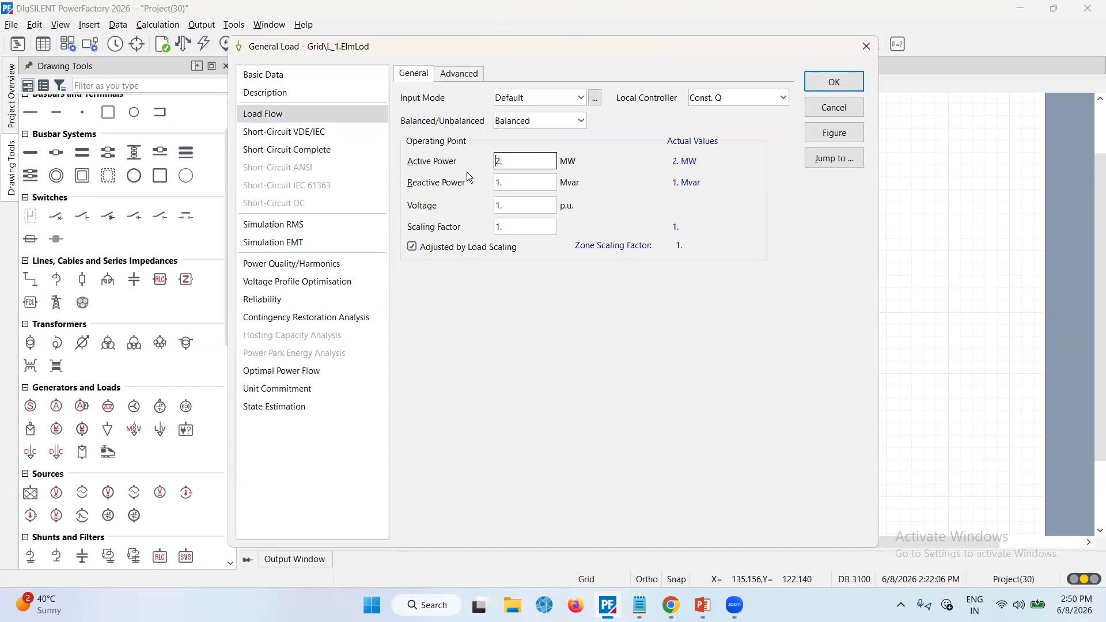
type("1.5")
key("Tab")
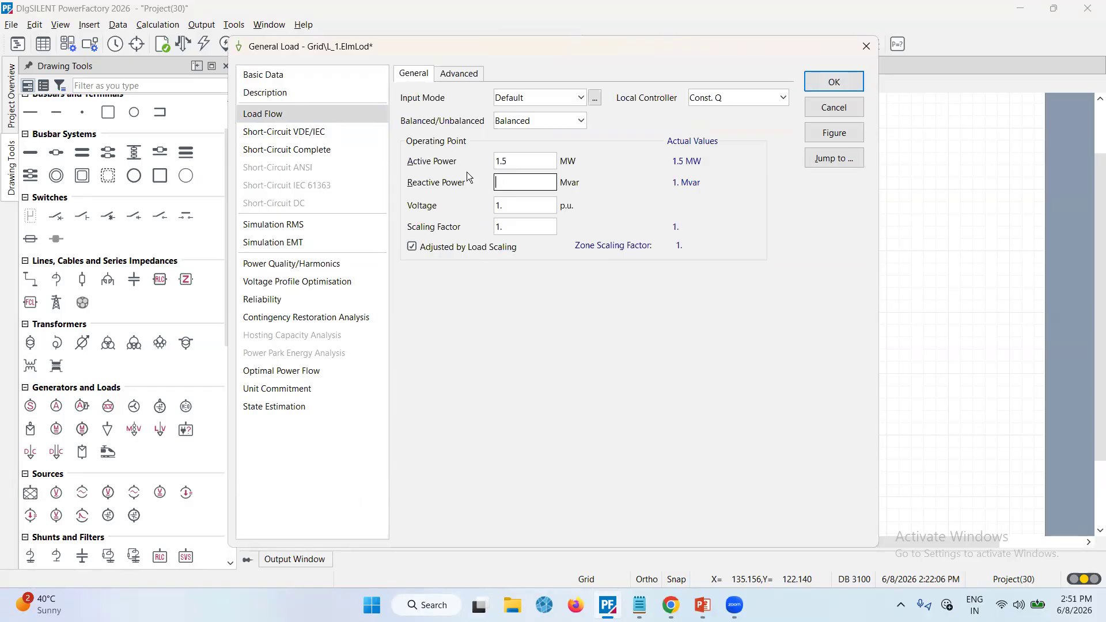
type("0.75")
key("Return")
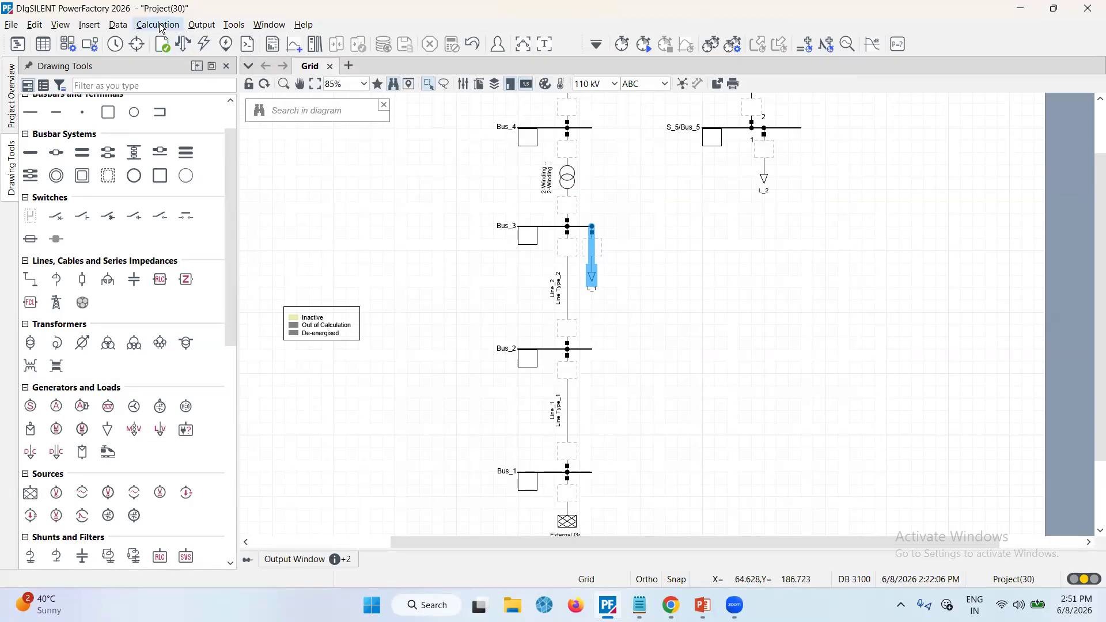
left_click(184, 45)
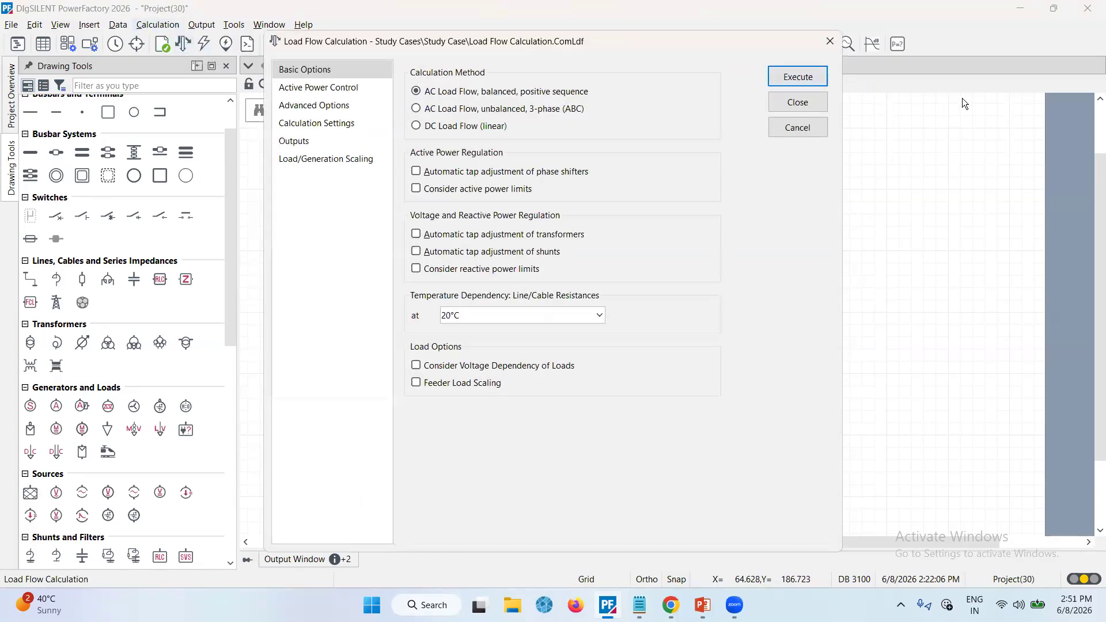
left_click(786, 81)
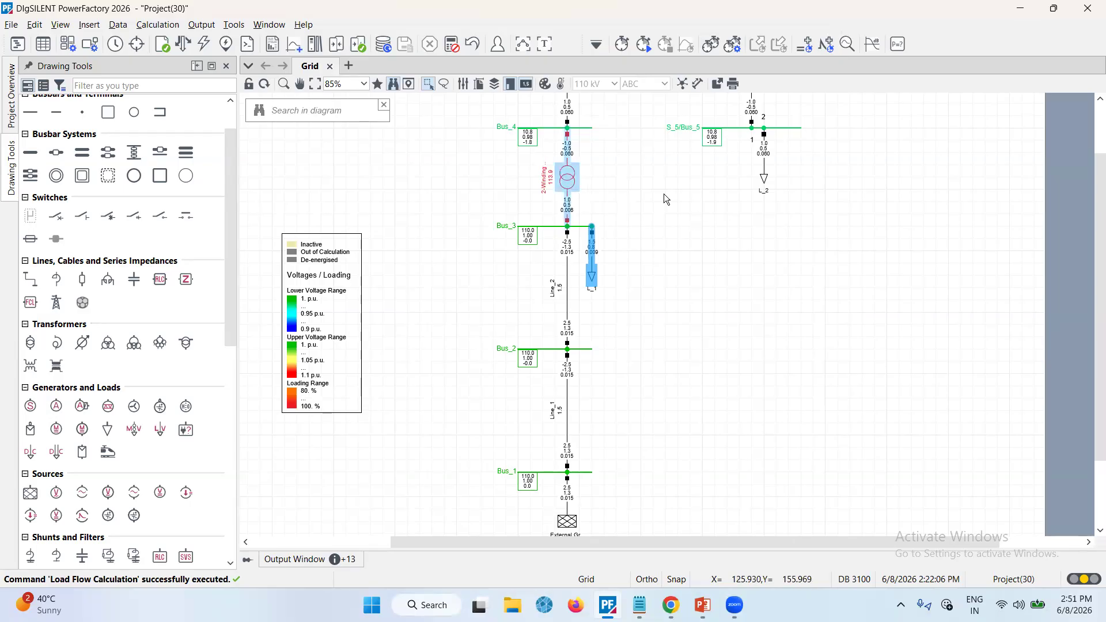
Set load L_2's active power to 0.5 MW and reactive power to 0.4 Mvar, then rerun the load flow
left_click(765, 179)
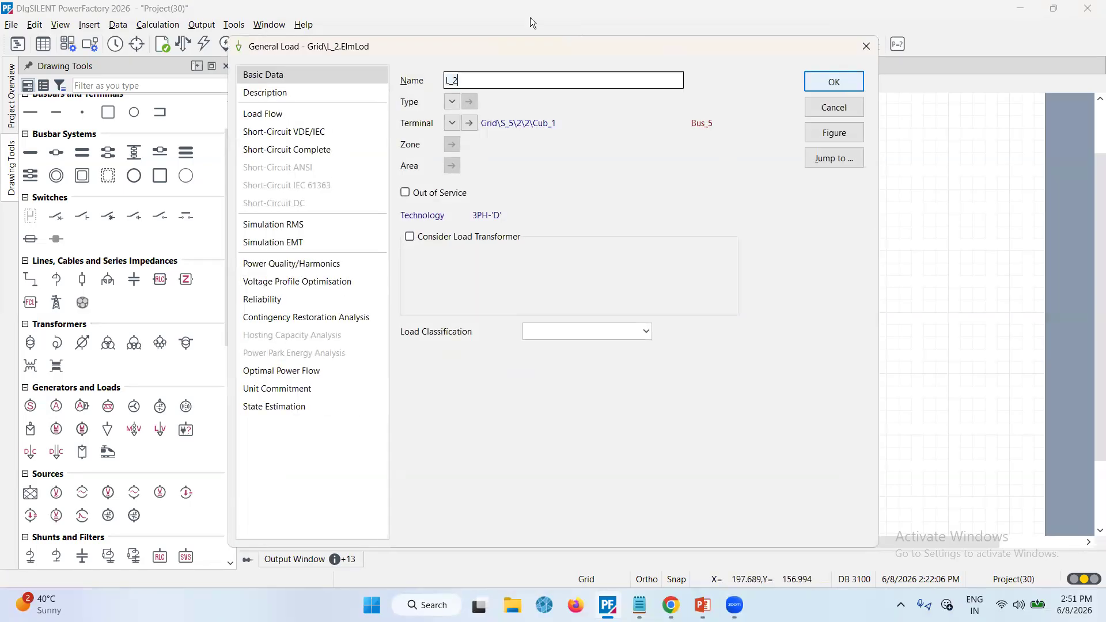
left_click(369, 114)
left_click_drag(507, 161, 463, 168)
type("0.5")
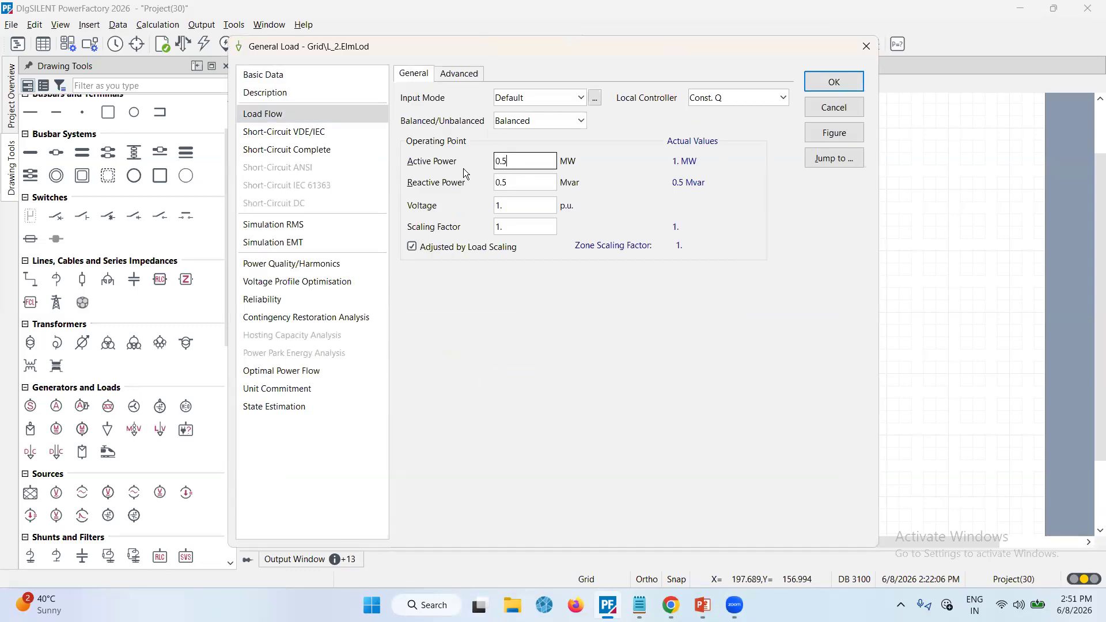
key("Tab")
type("0.4")
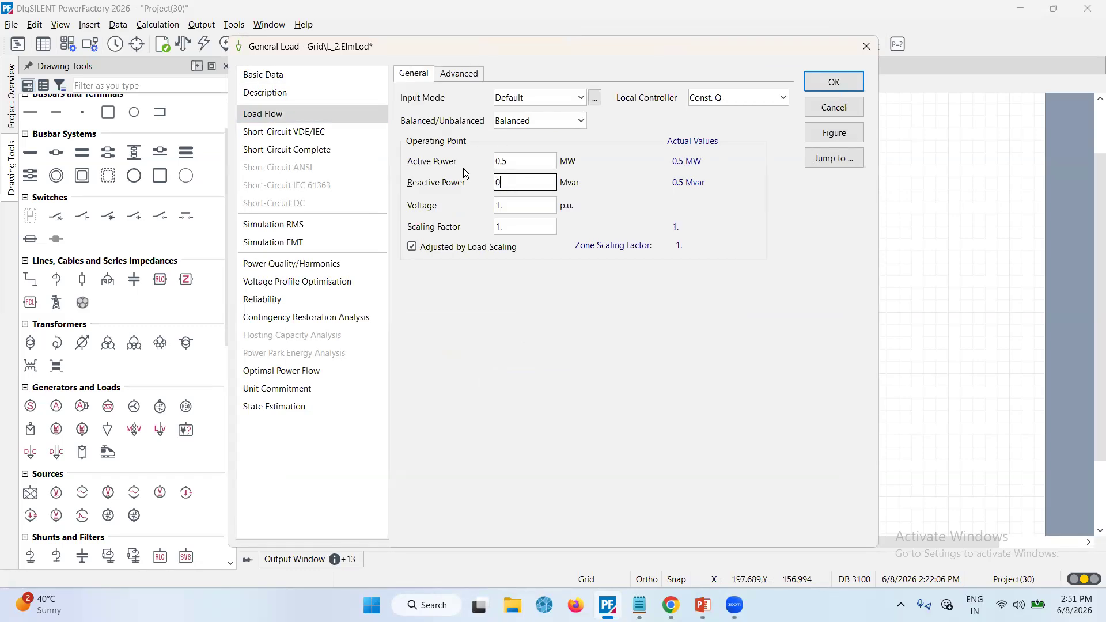
key("Return")
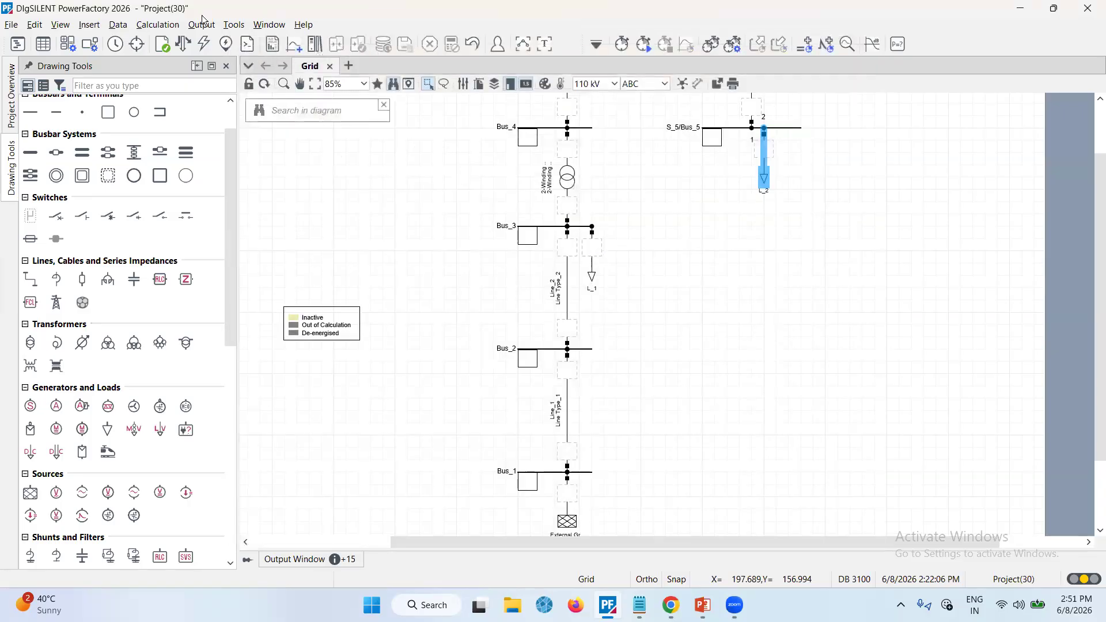
left_click(183, 43)
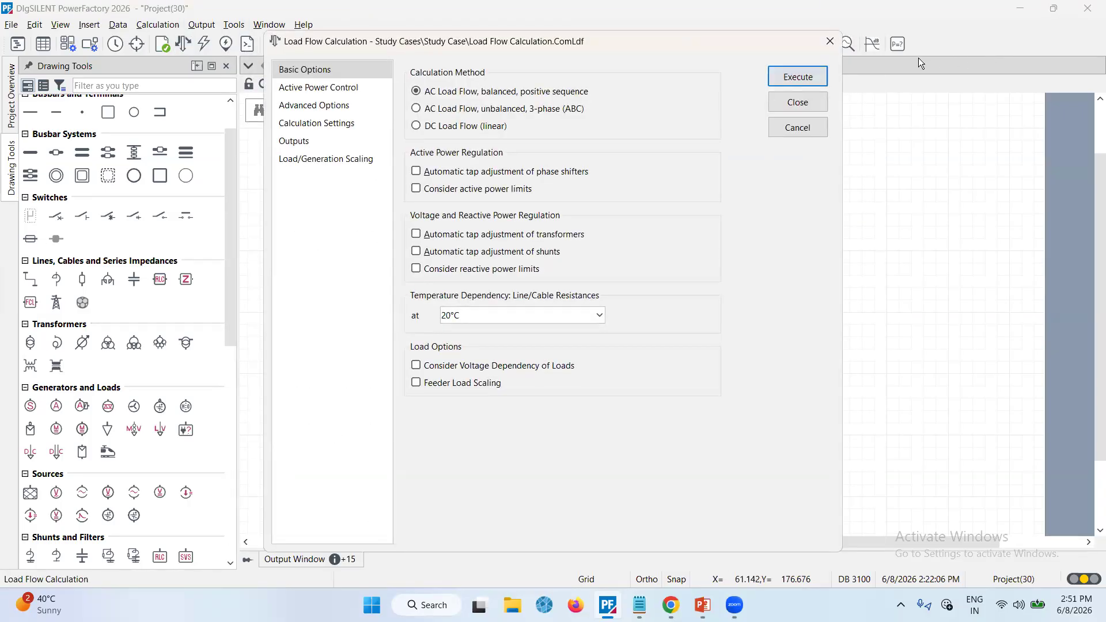
left_click(805, 81)
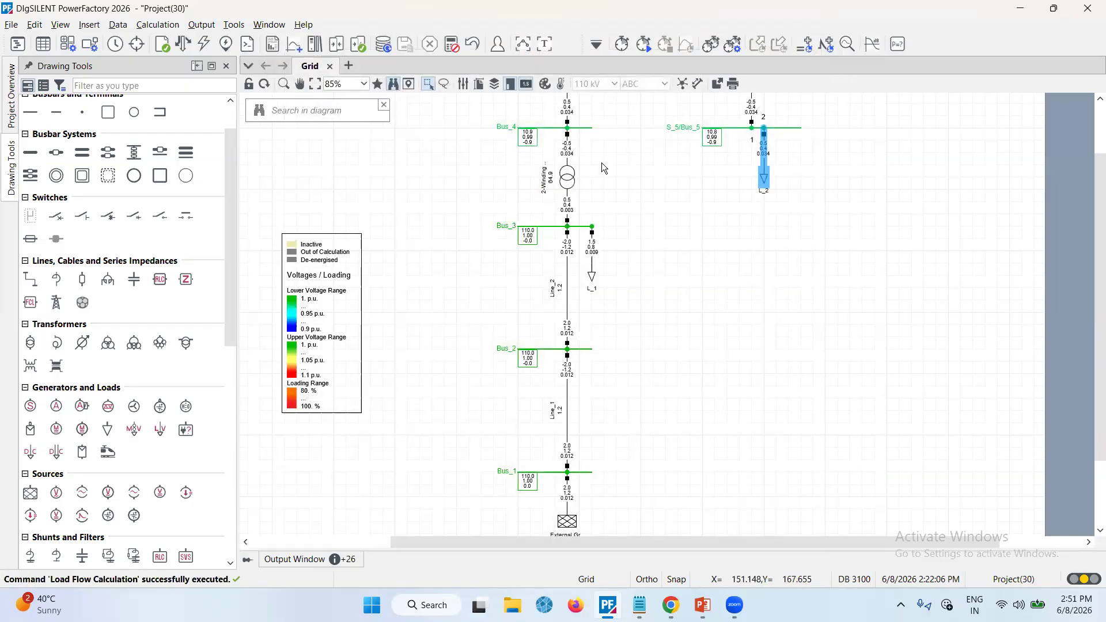
Turn on power flow direction arrows and section labels in the diagram layer element details
mouse_move(552, 183)
scroll(619, 219, "down", 1)
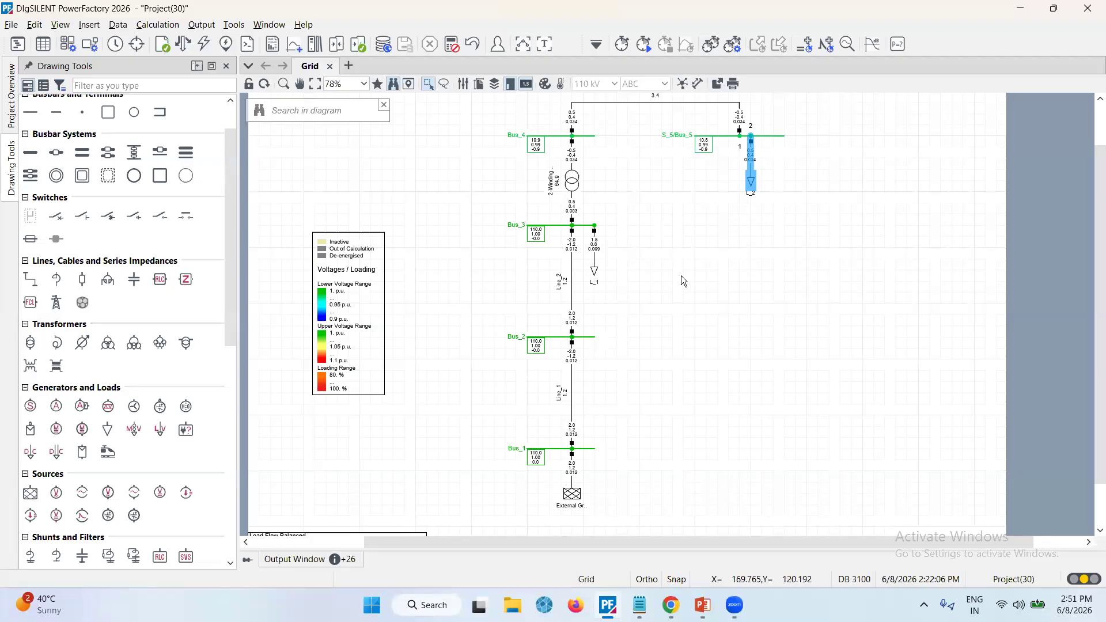
scroll(683, 281, "up", 1)
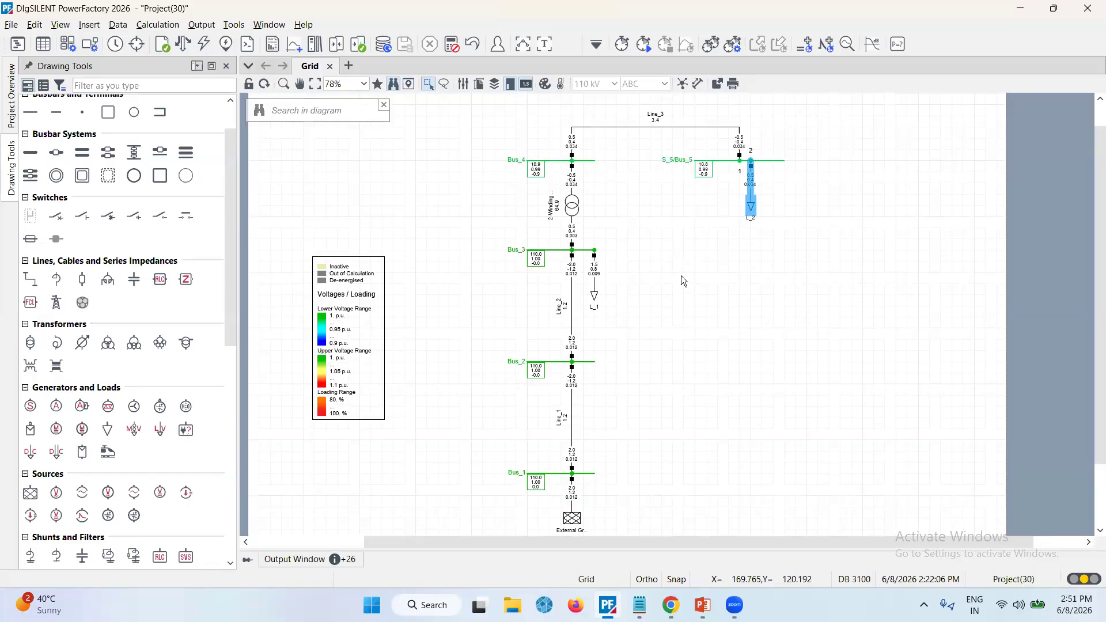
left_click(681, 275)
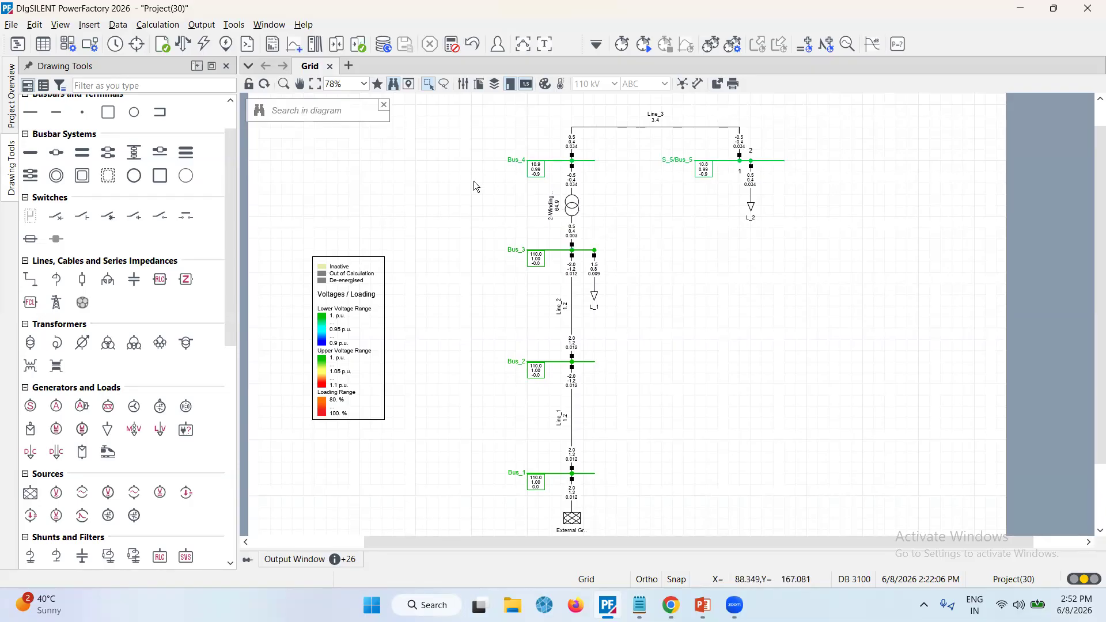
left_click(496, 85)
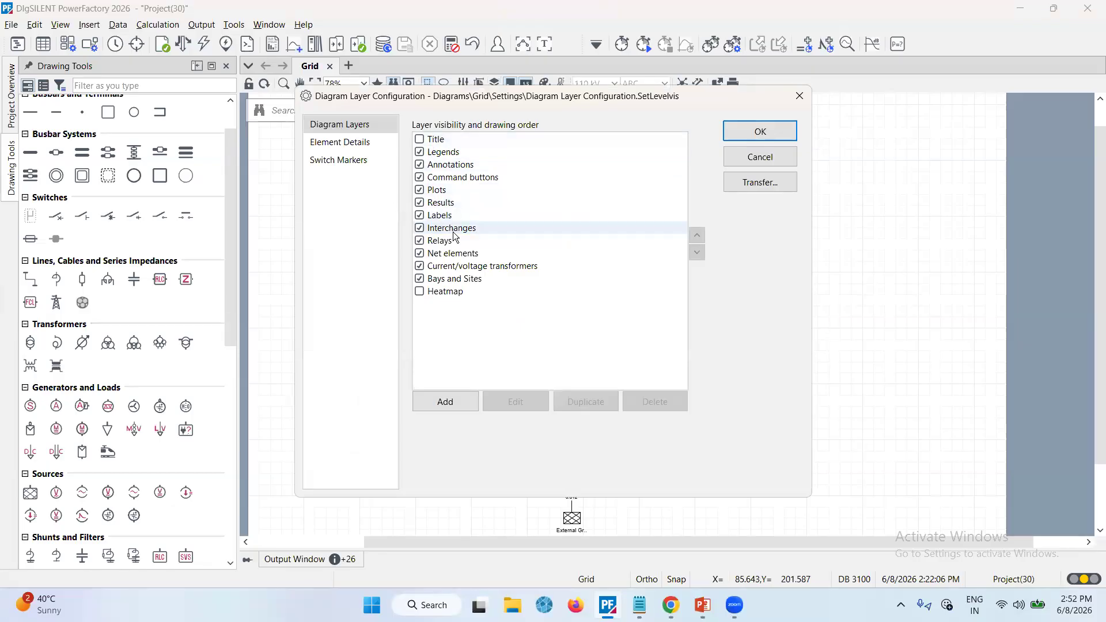
left_click(360, 151)
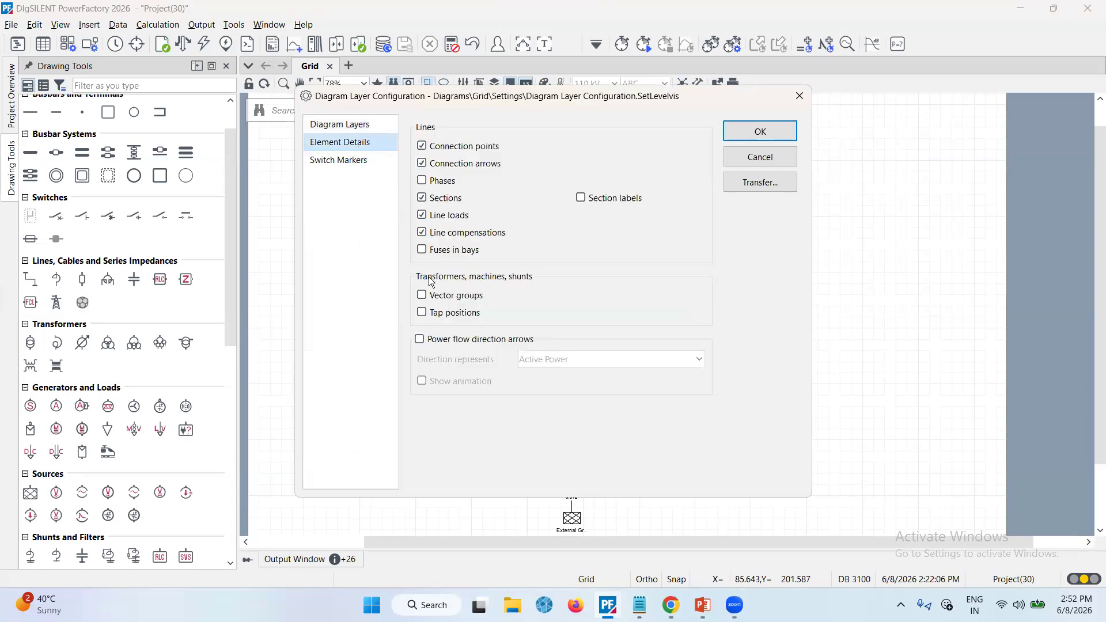
left_click(420, 341)
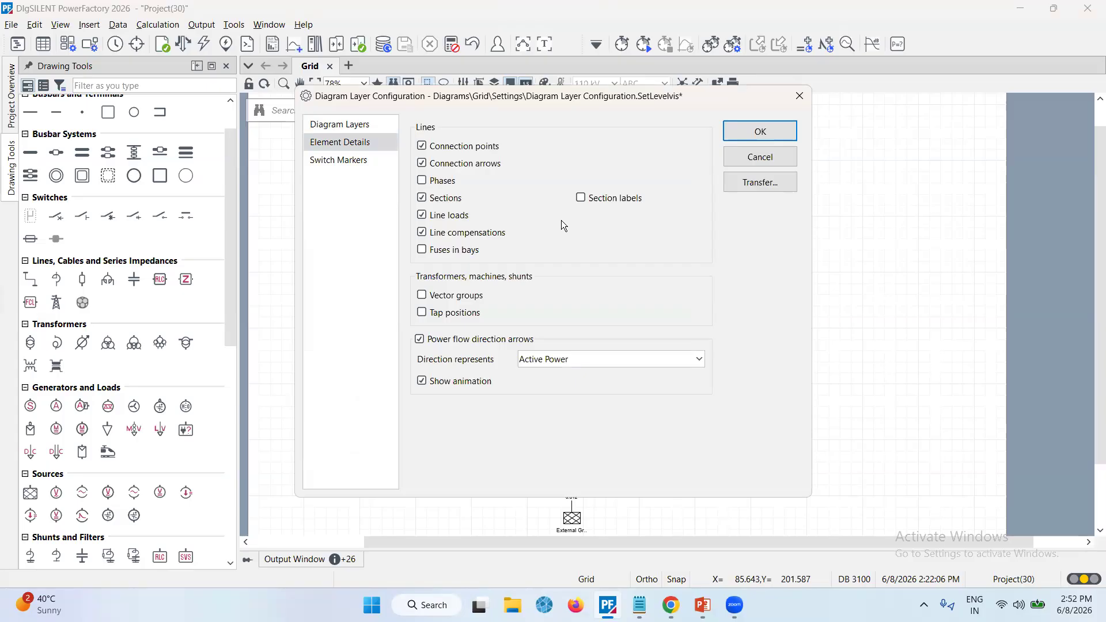
left_click(580, 198)
left_click(758, 133)
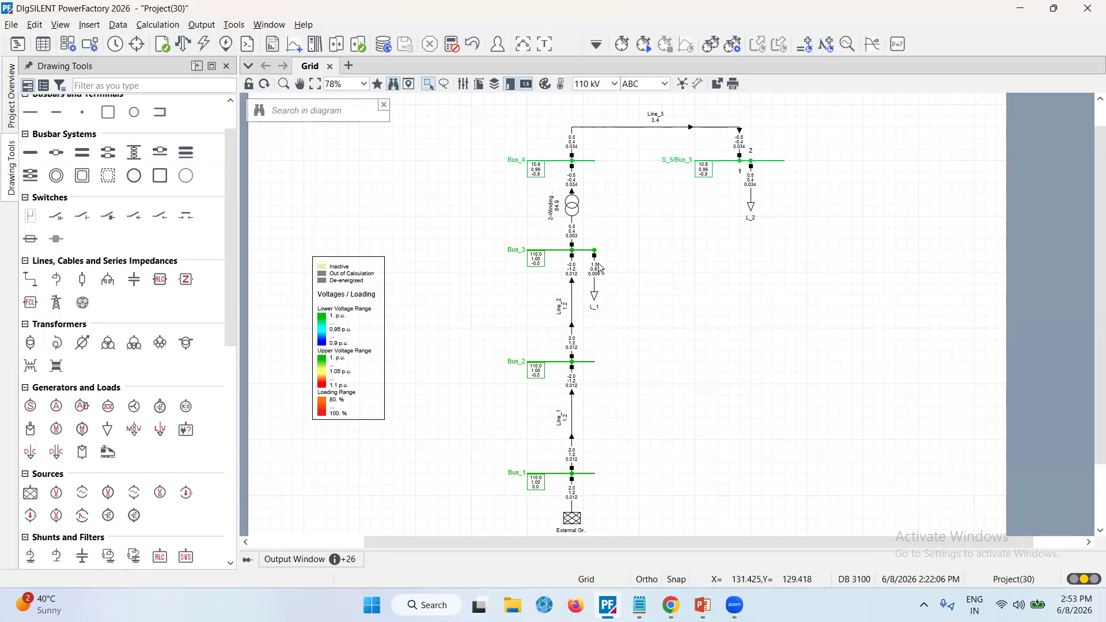
Raise load L_1 to 150 MW active and 60 Mvar reactive power, then rerun the load flow
double_click(595, 297)
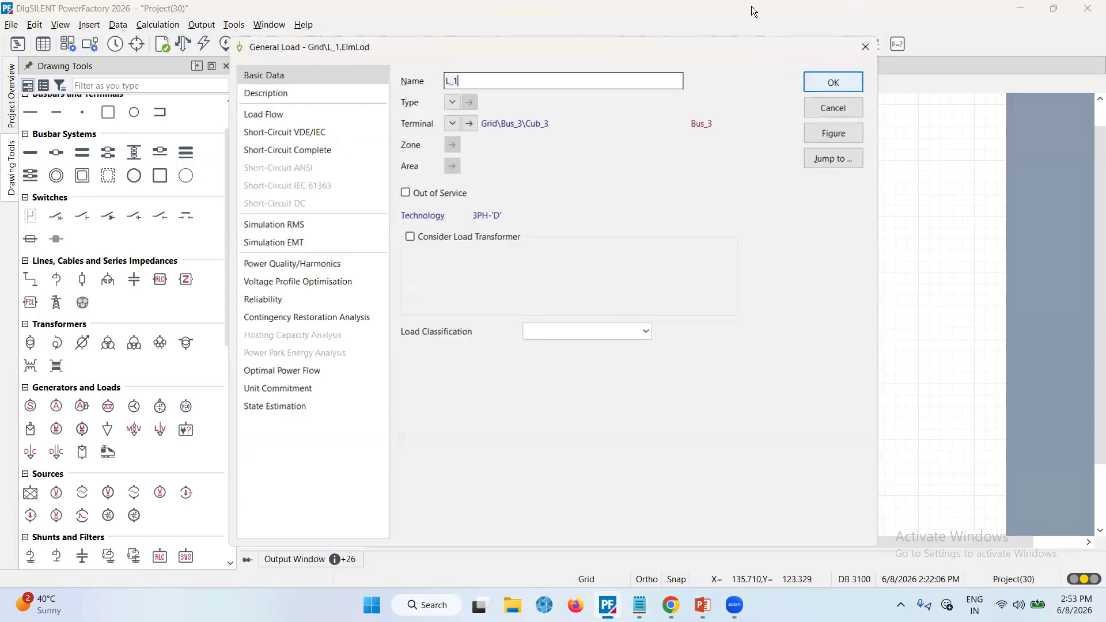
left_click(303, 111)
left_click(496, 160)
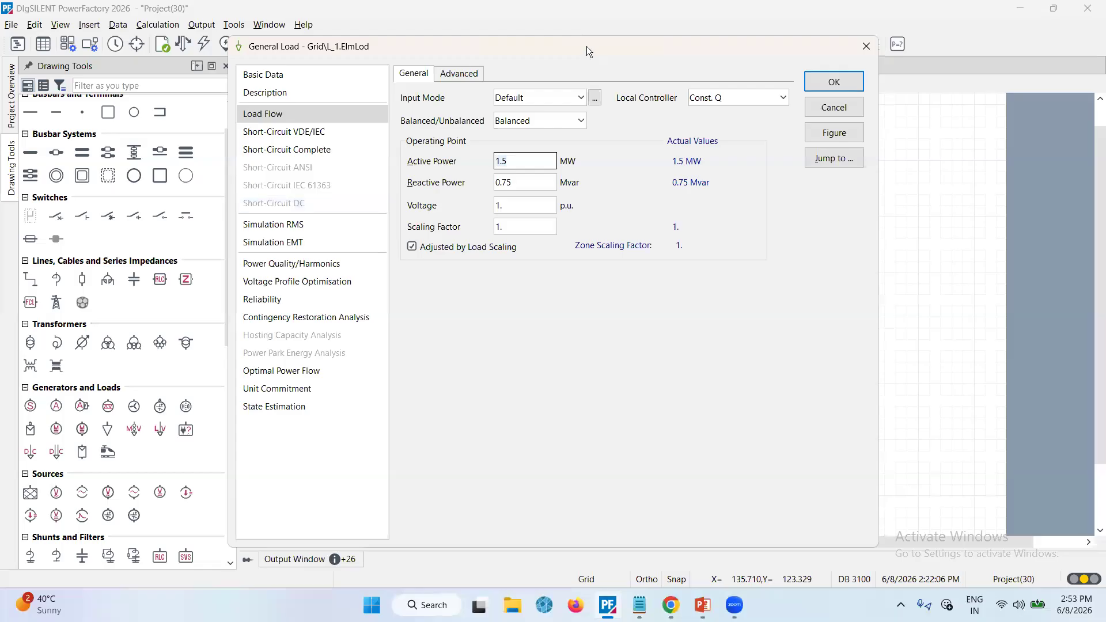
left_click_drag(587, 46, 535, 50)
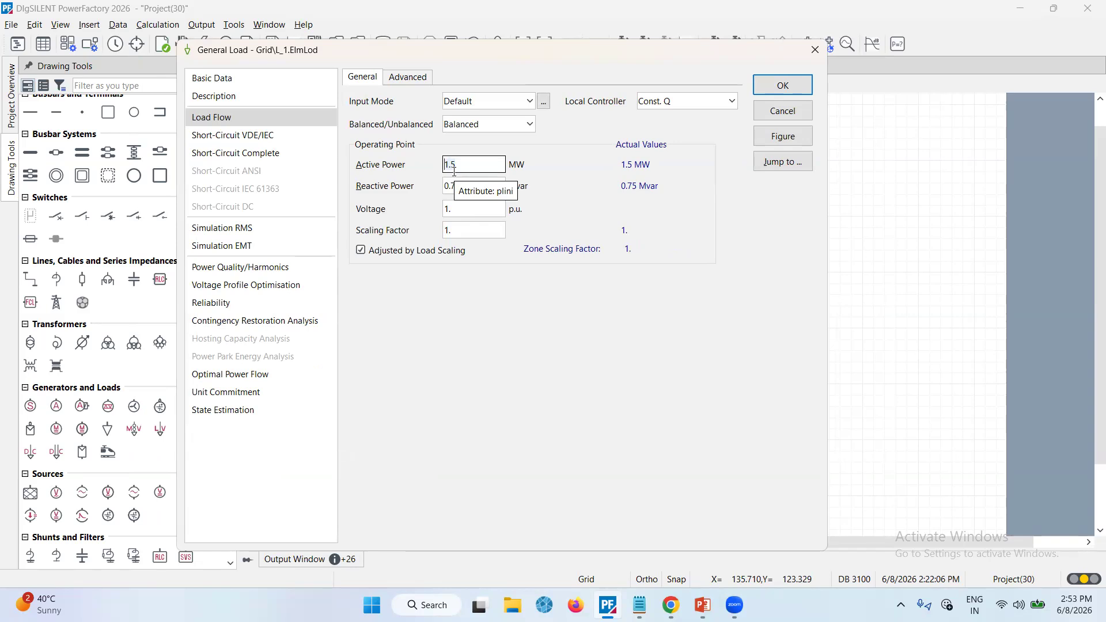
type("150")
left_click(448, 185)
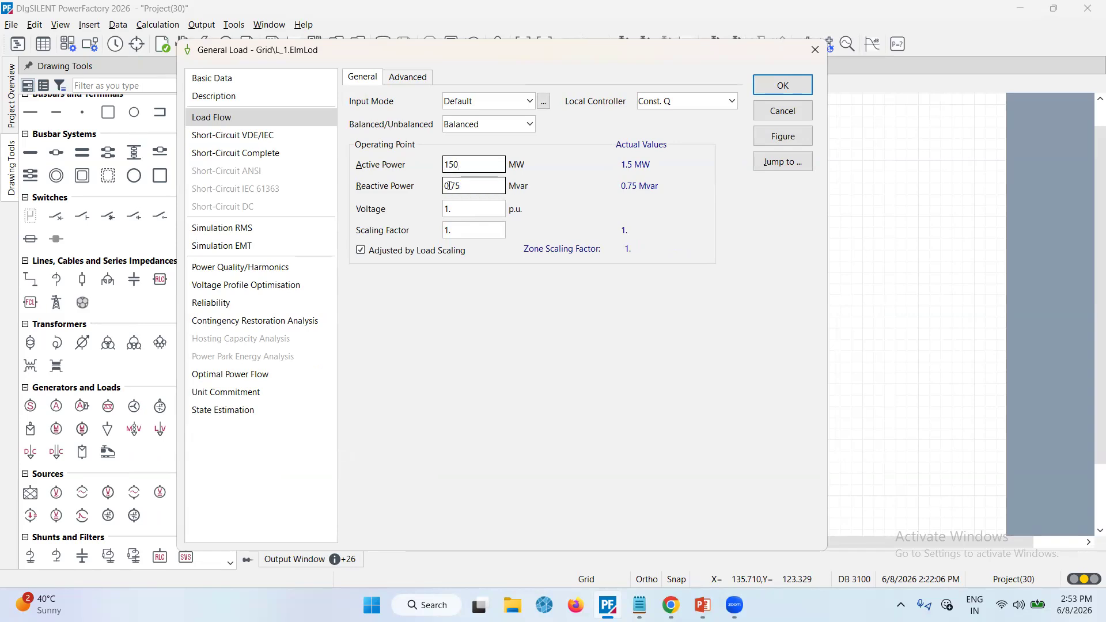
left_click(447, 185)
key("Delete")
key("Delete")
key("Delete")
key("Delete")
type("60")
left_click(455, 164)
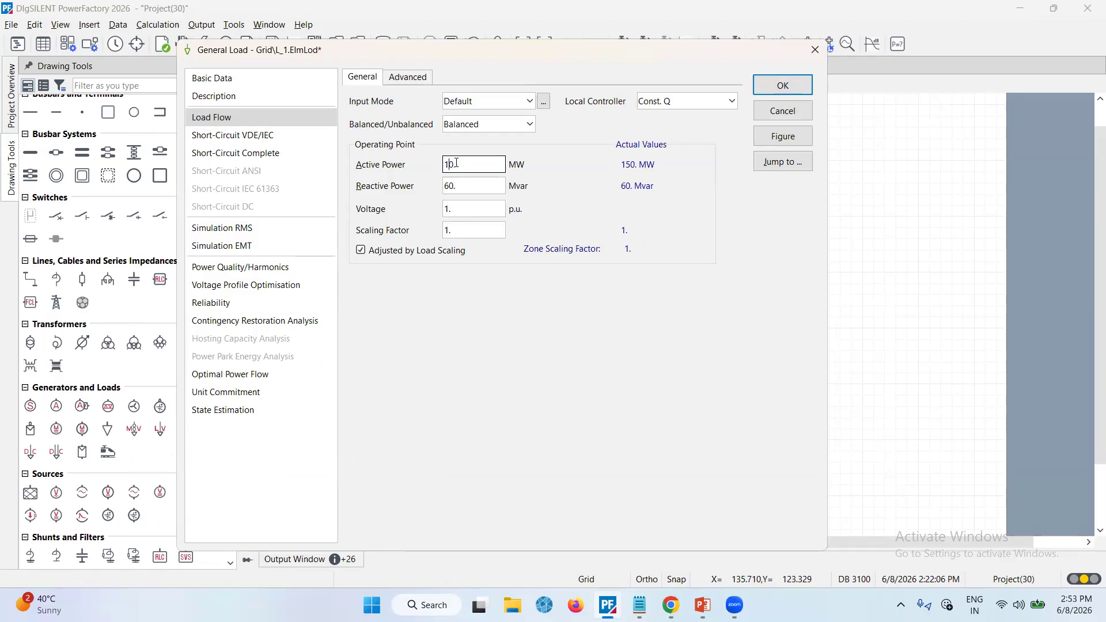
key("Return")
left_click(183, 44)
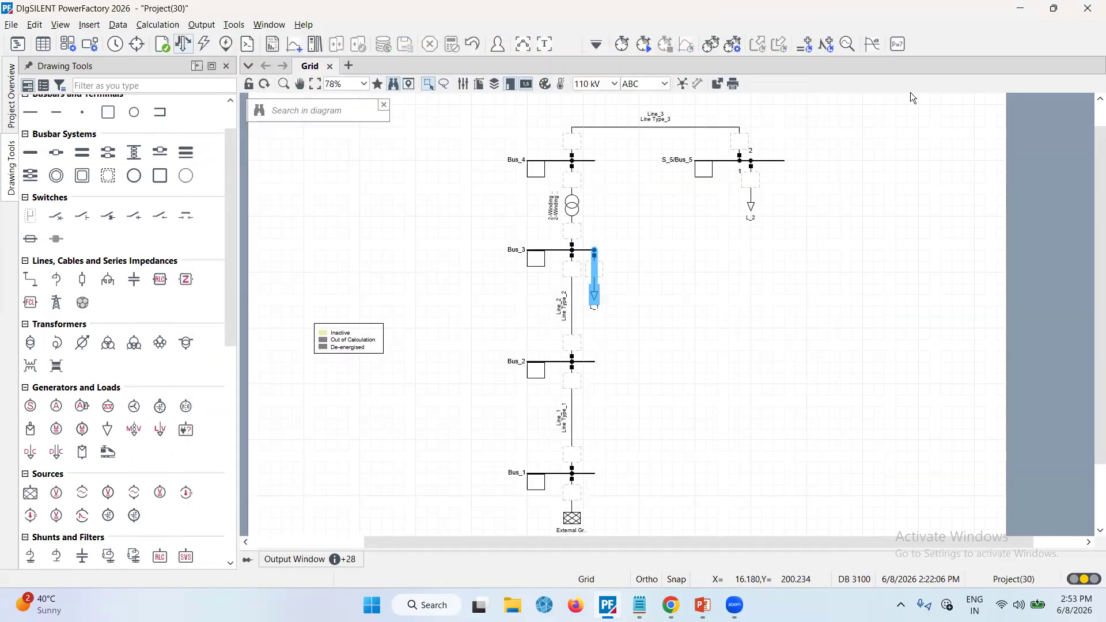
left_click(824, 72)
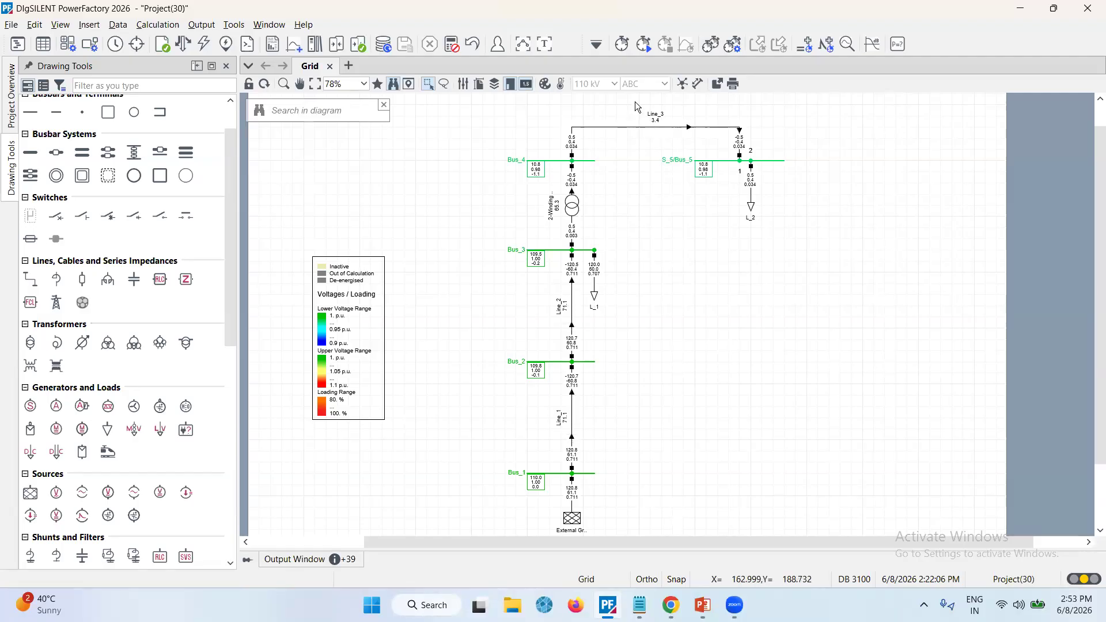
Inspect the bus voltage results across the diagram with the drawing tools panel hidden and restored
left_click(525, 46)
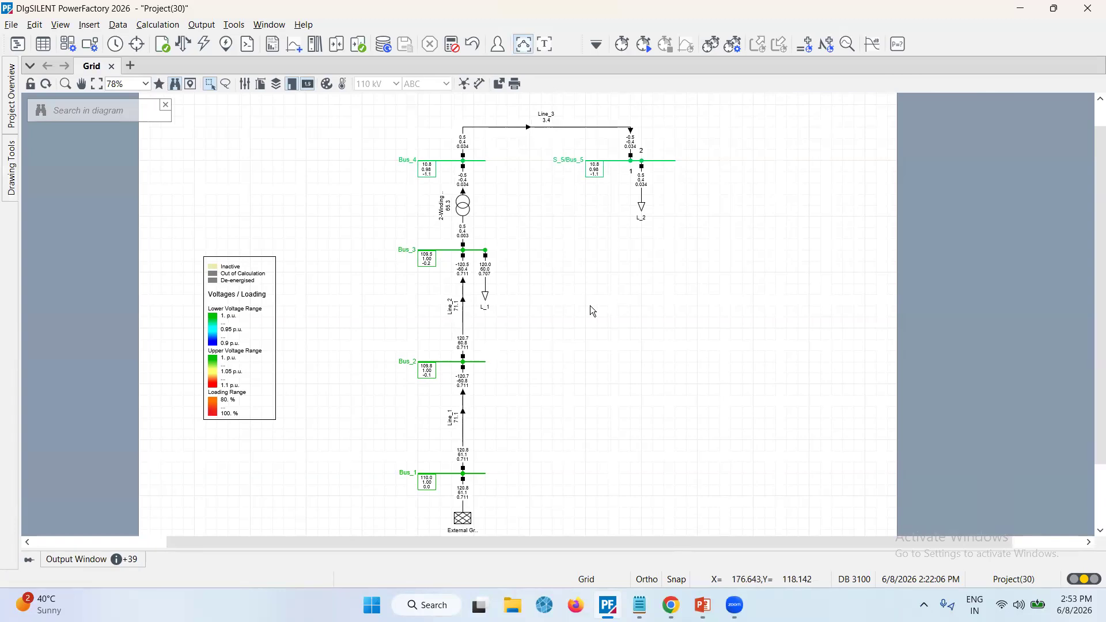
mouse_move(605, 184)
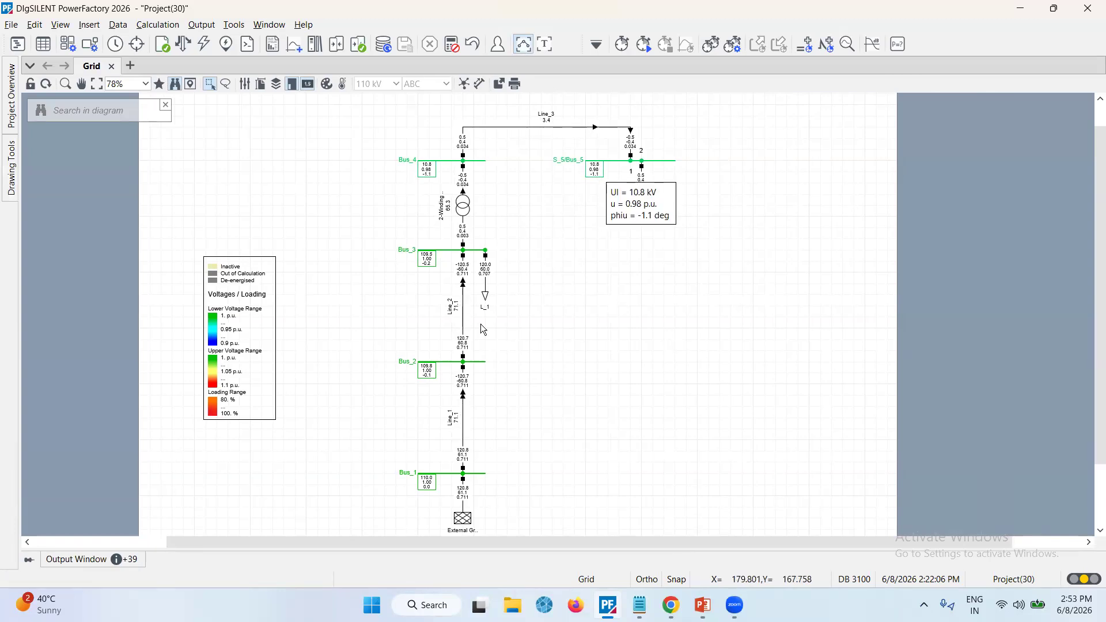
mouse_move(455, 375)
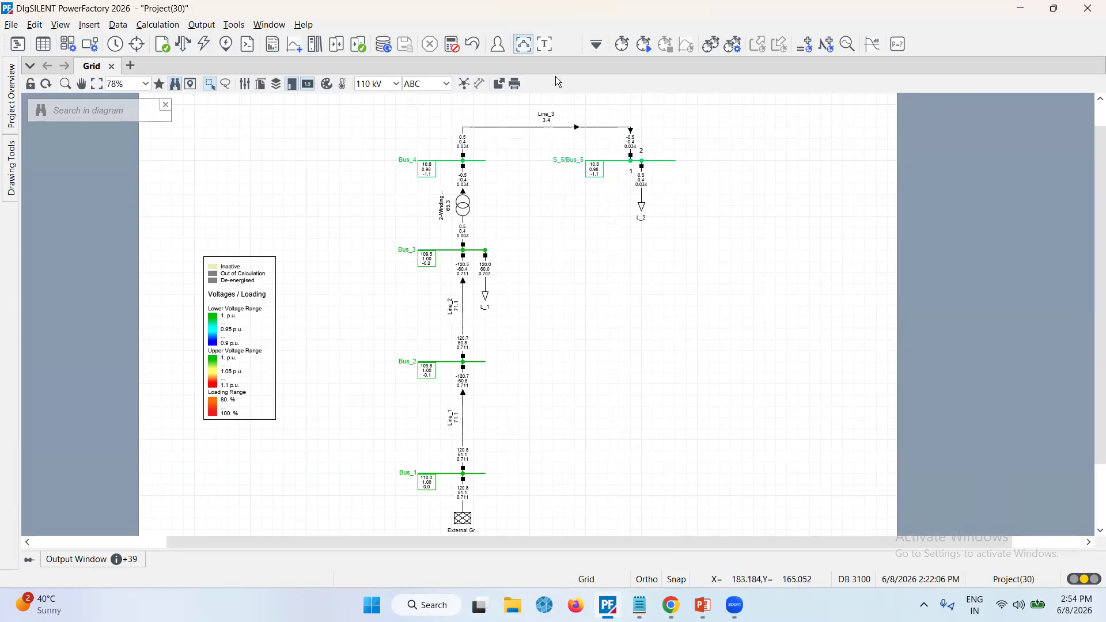
left_click(525, 46)
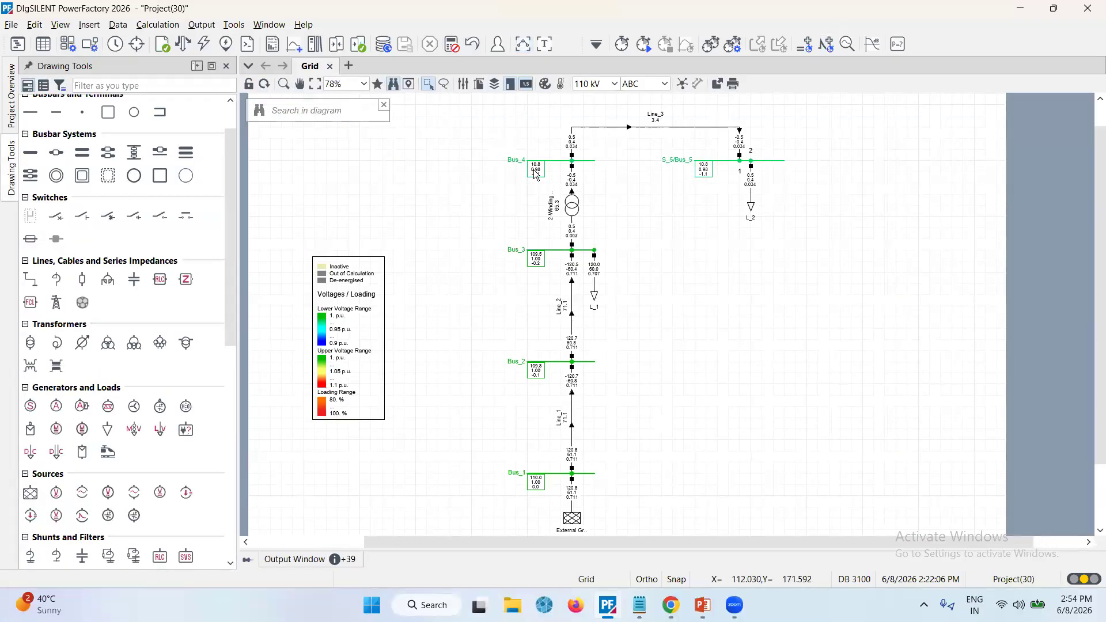
mouse_move(536, 174)
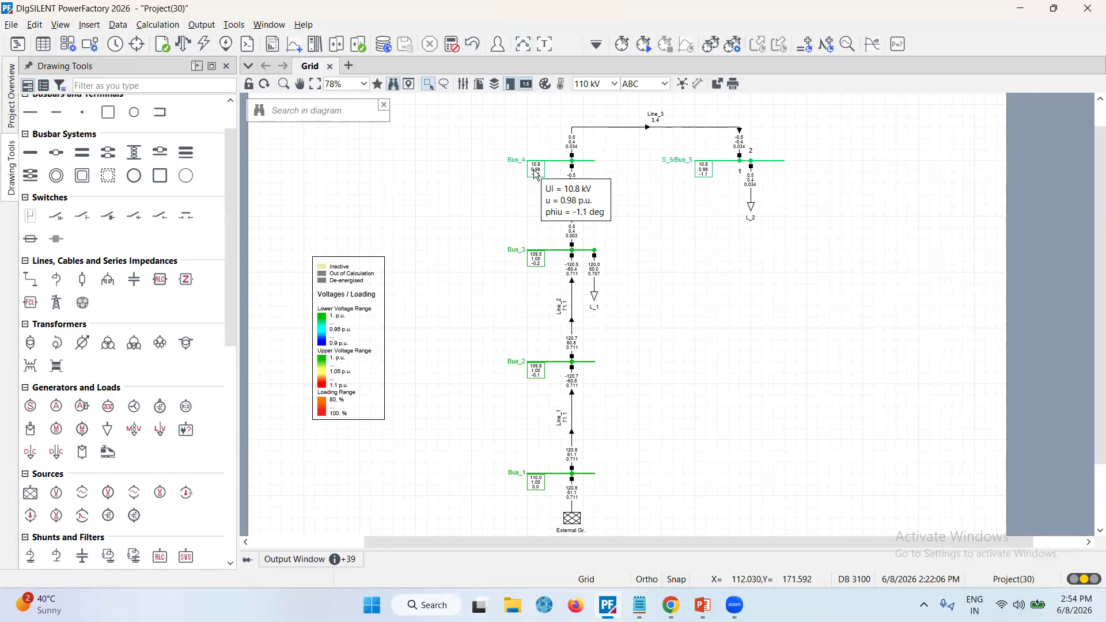
Add the imaginary voltage part (m:ui) as a fourth variable in the node result label format for the buses
right_click(535, 175)
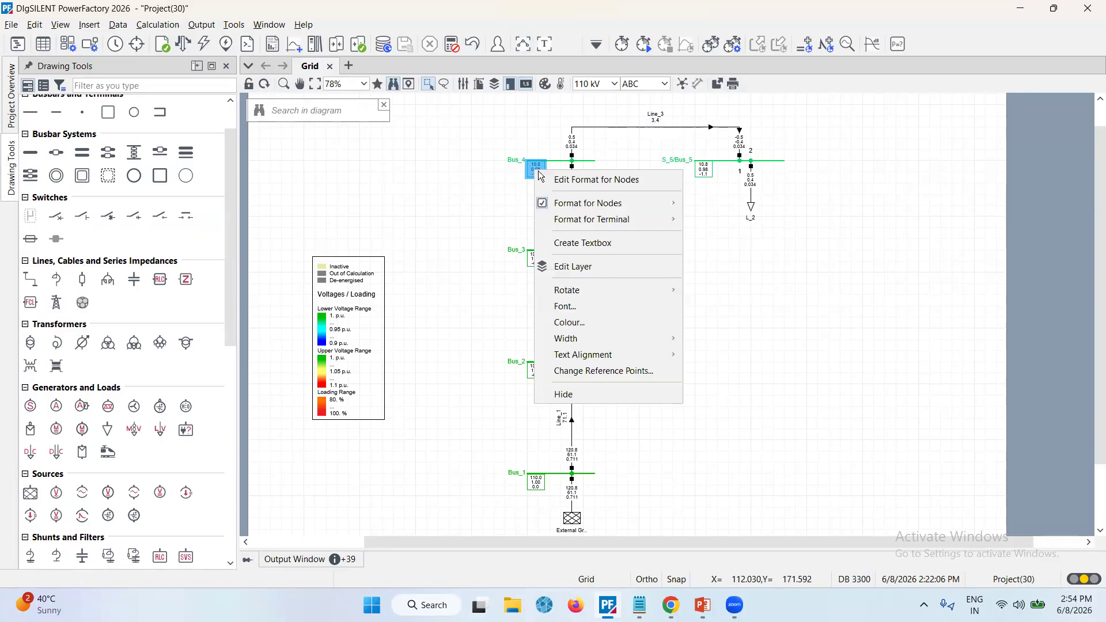
left_click(576, 181)
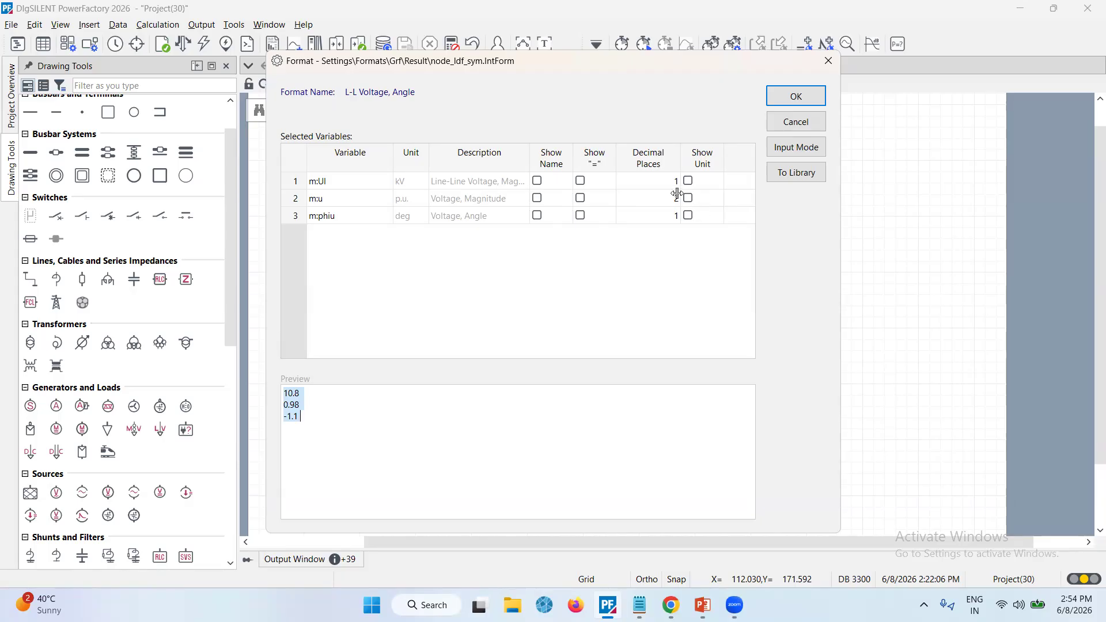
left_click(539, 429)
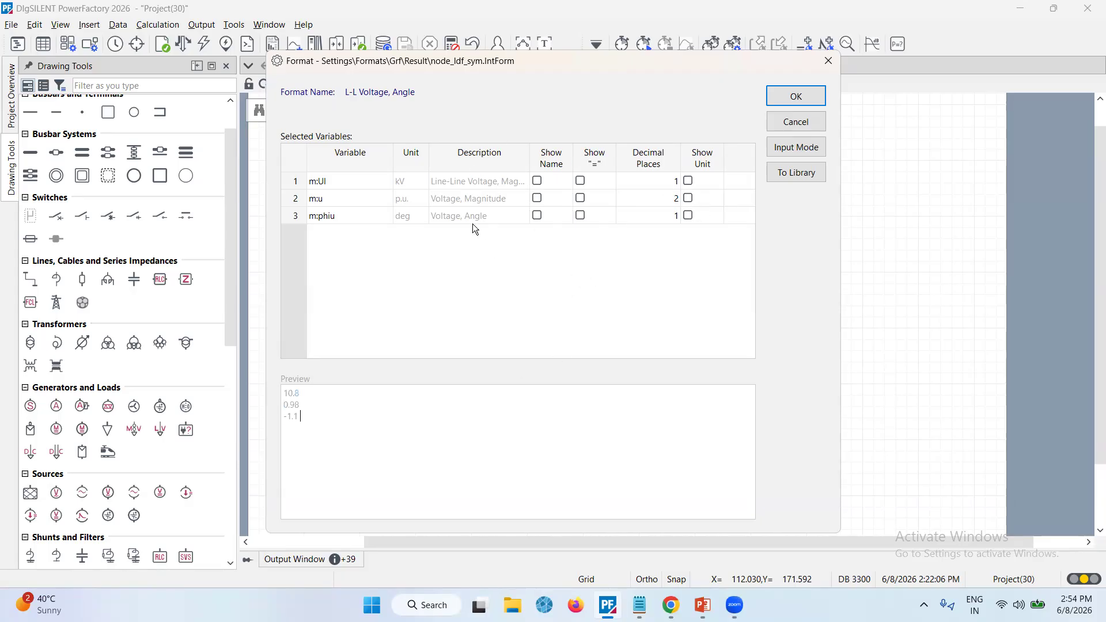
right_click(438, 300)
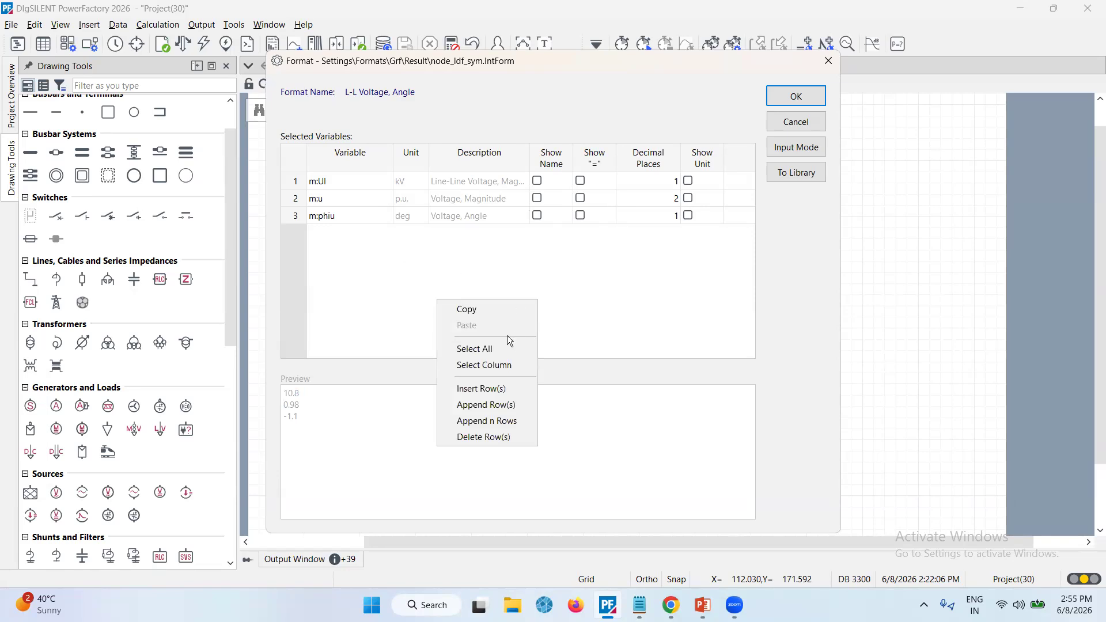
left_click(487, 407)
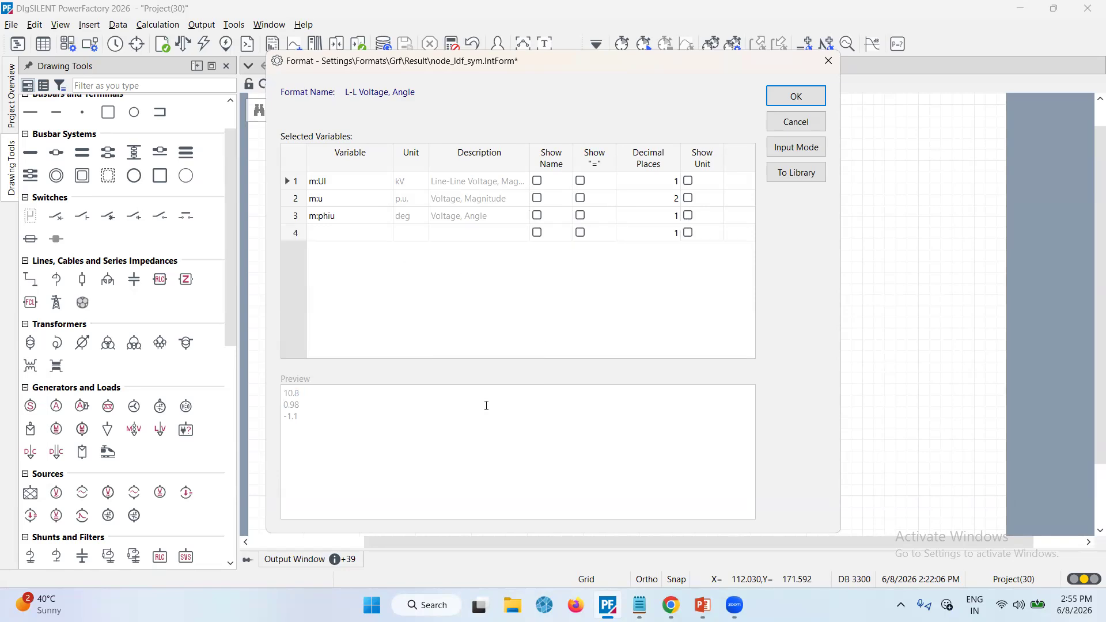
double_click(341, 234)
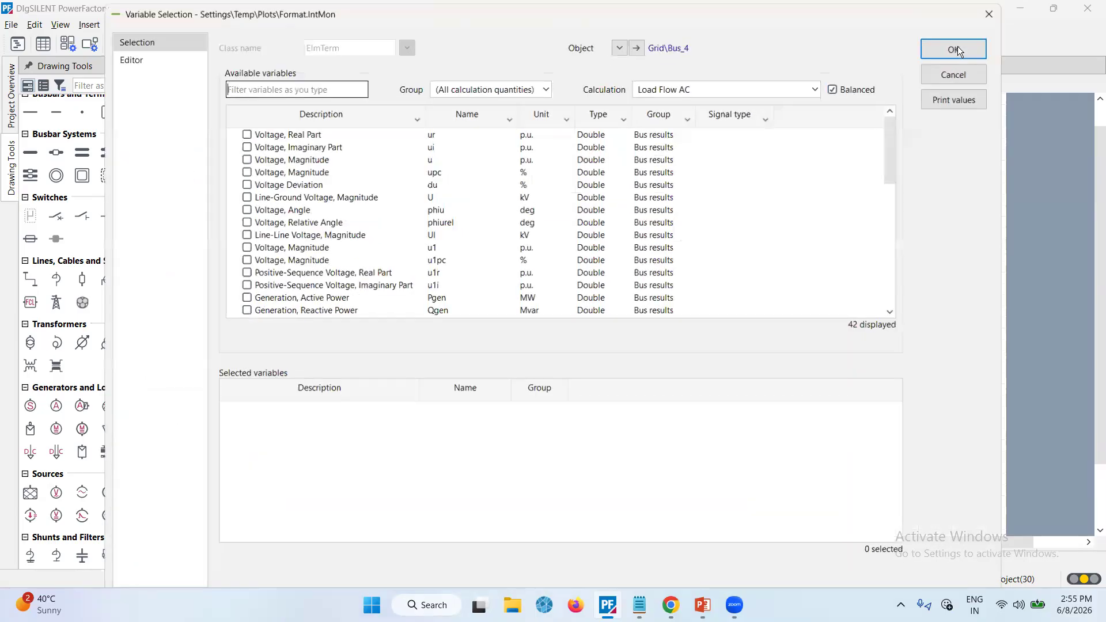
scroll(362, 222, "down", 9)
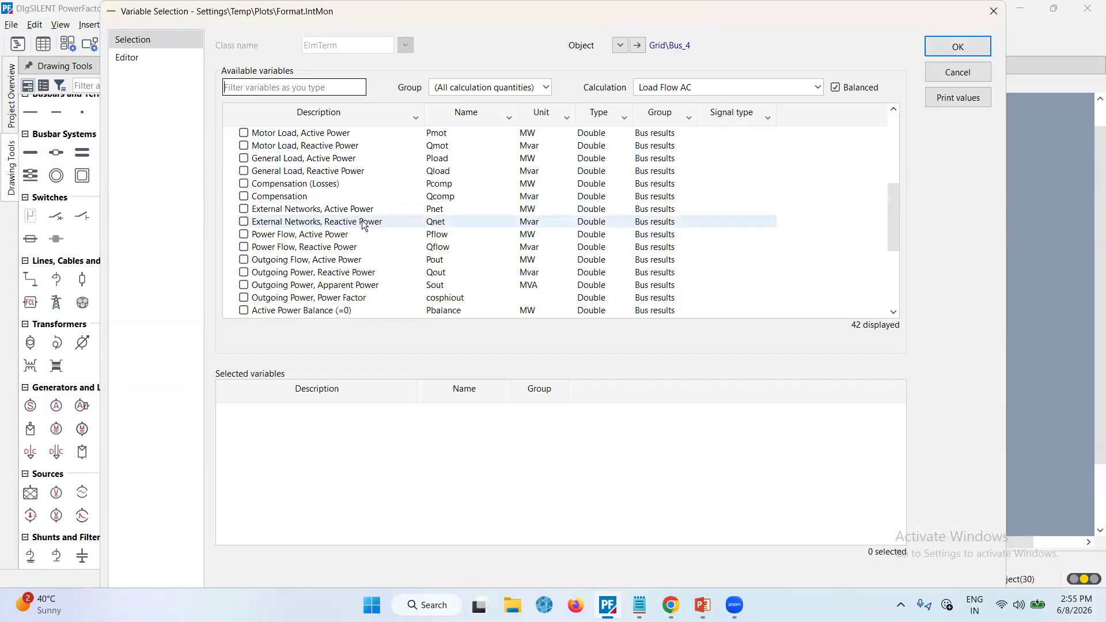
scroll(362, 222, "up", 9)
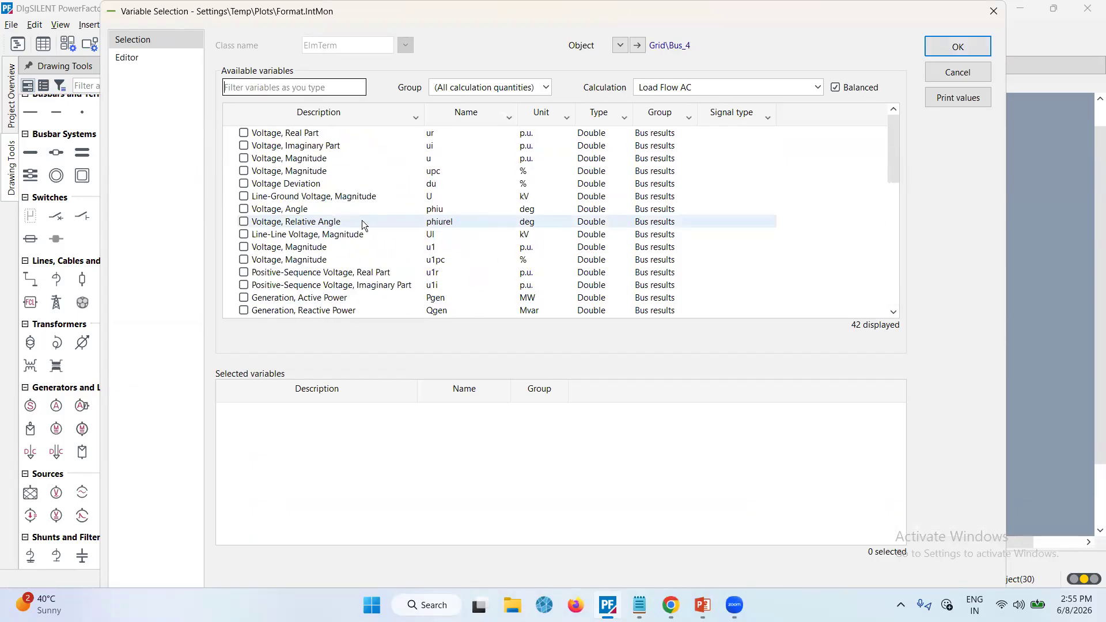
left_click(244, 146)
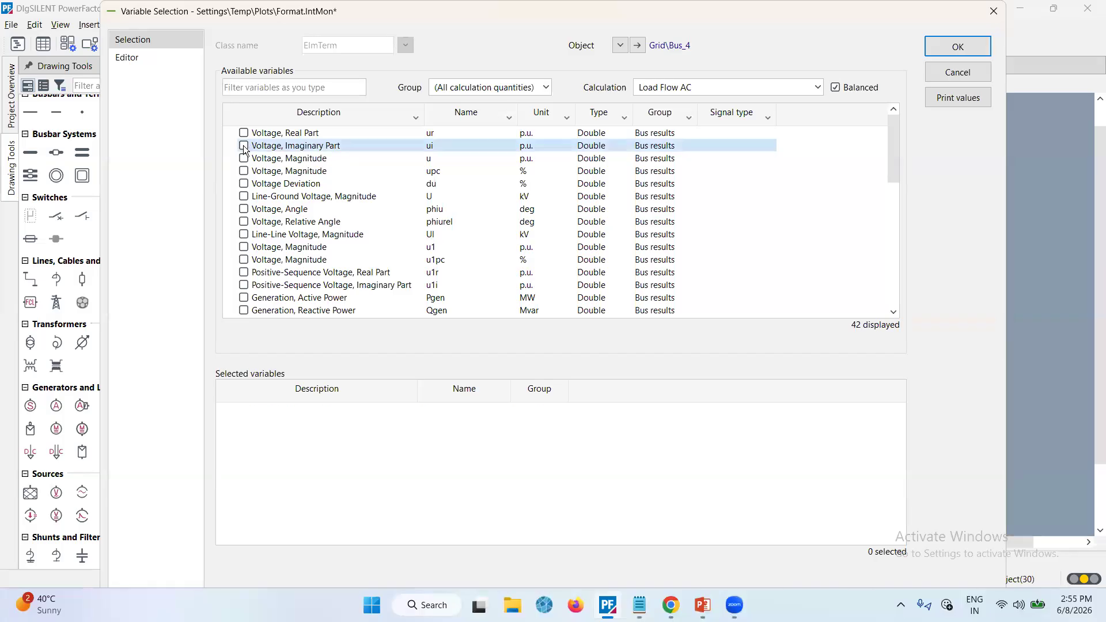
left_click(244, 146)
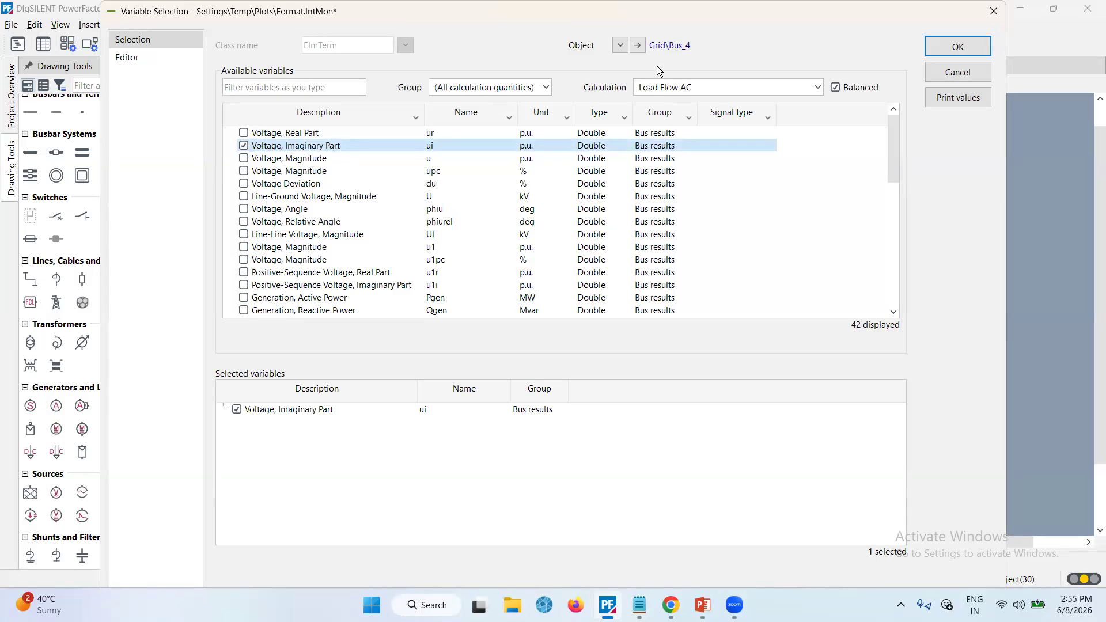
left_click(961, 46)
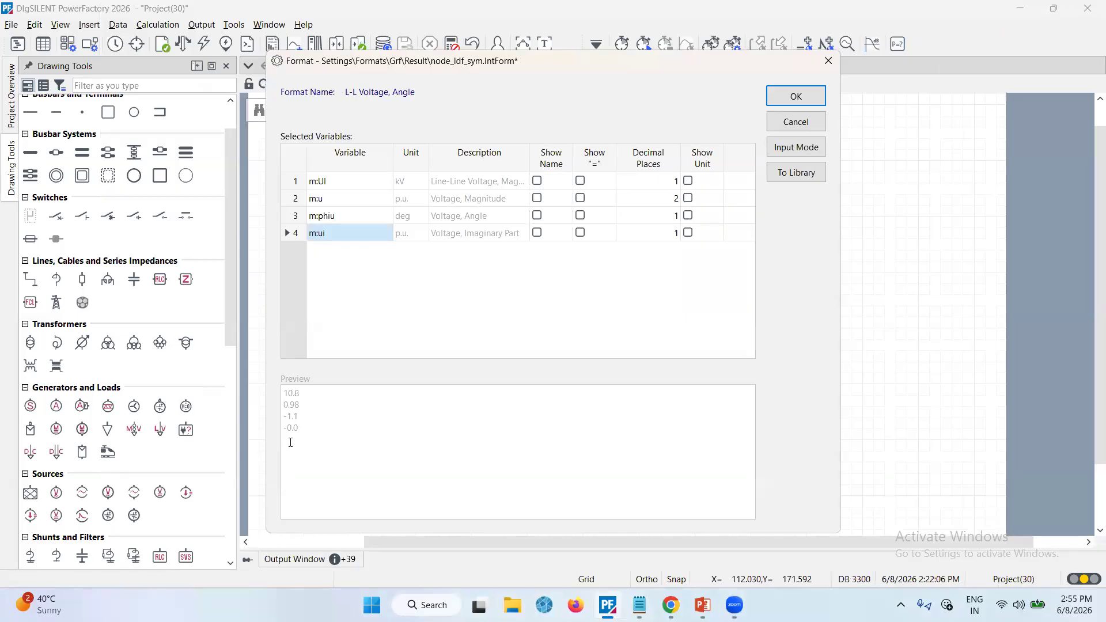
left_click(796, 96)
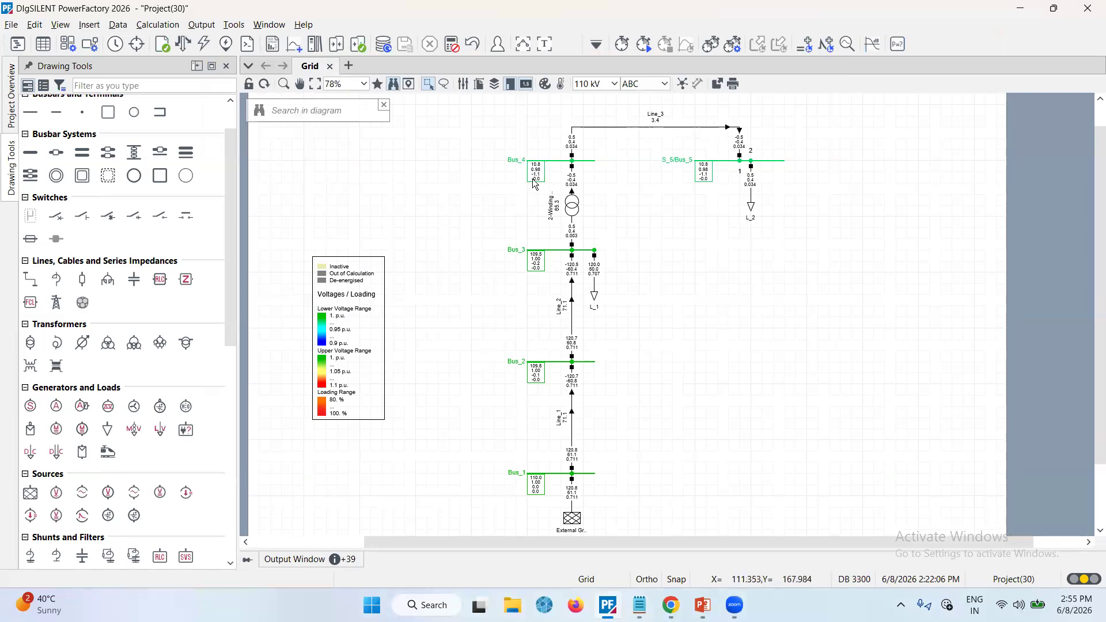
Select all five buses and create a bar diagram of their voltage magnitude in p.u
mouse_move(533, 182)
left_click(554, 163)
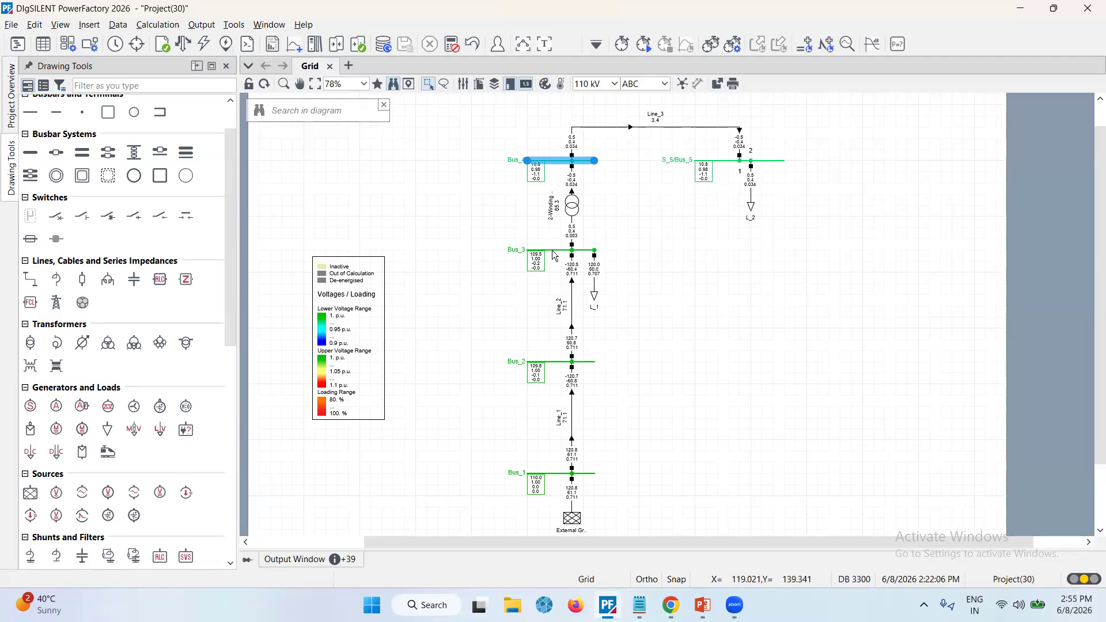
left_click(551, 251, "ctrl")
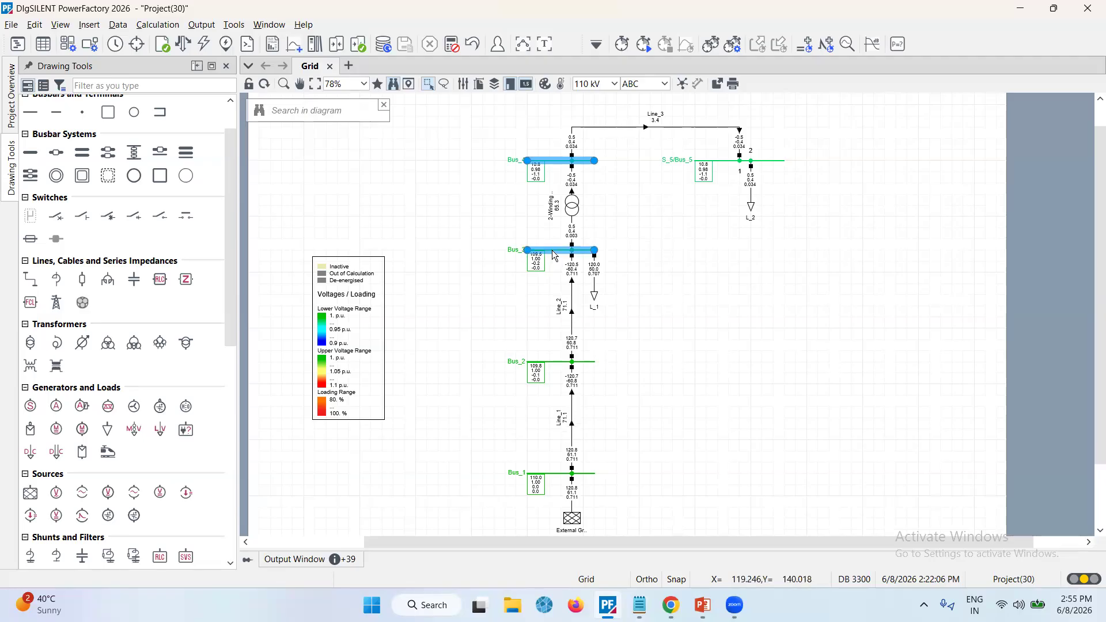
left_click(548, 362, "ctrl")
left_click(561, 465, "ctrl")
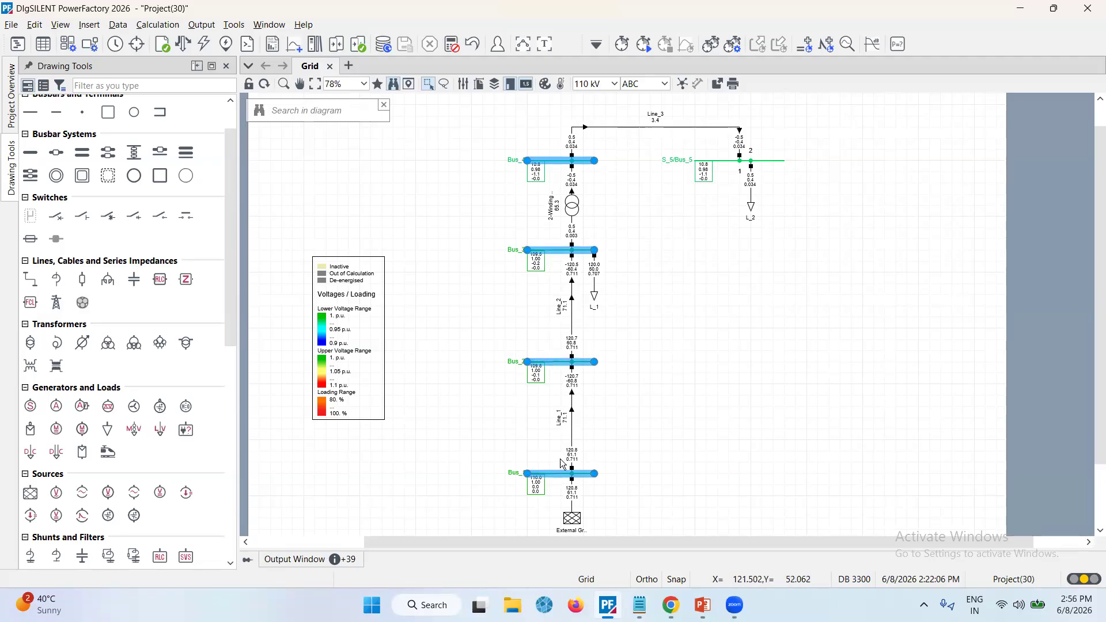
left_click(706, 164, "ctrl")
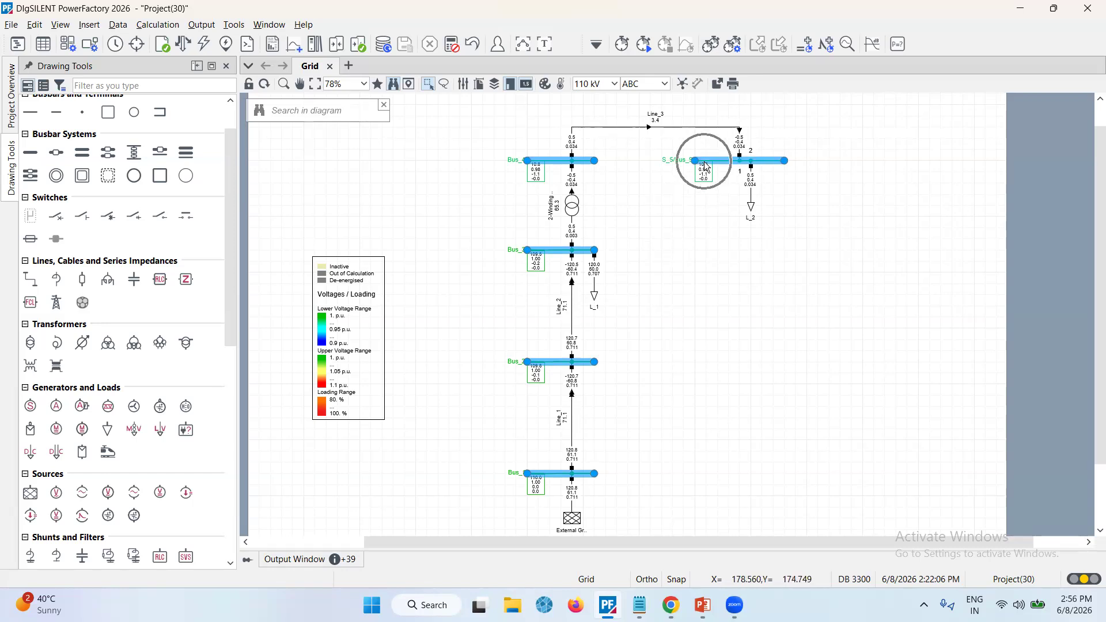
right_click(704, 161)
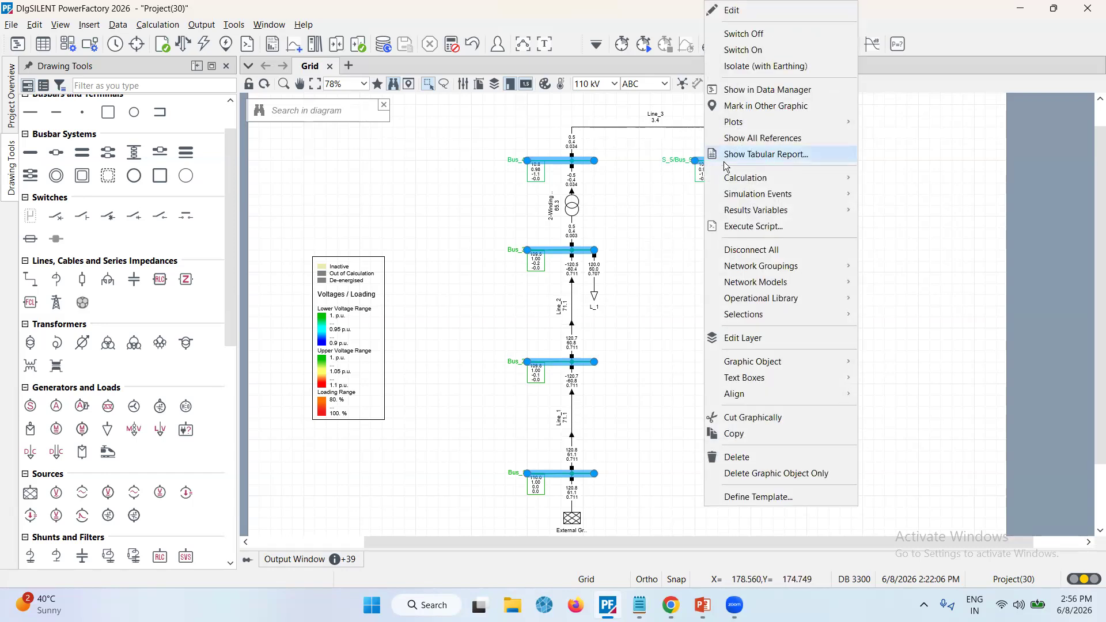
mouse_move(755, 122)
mouse_move(893, 123)
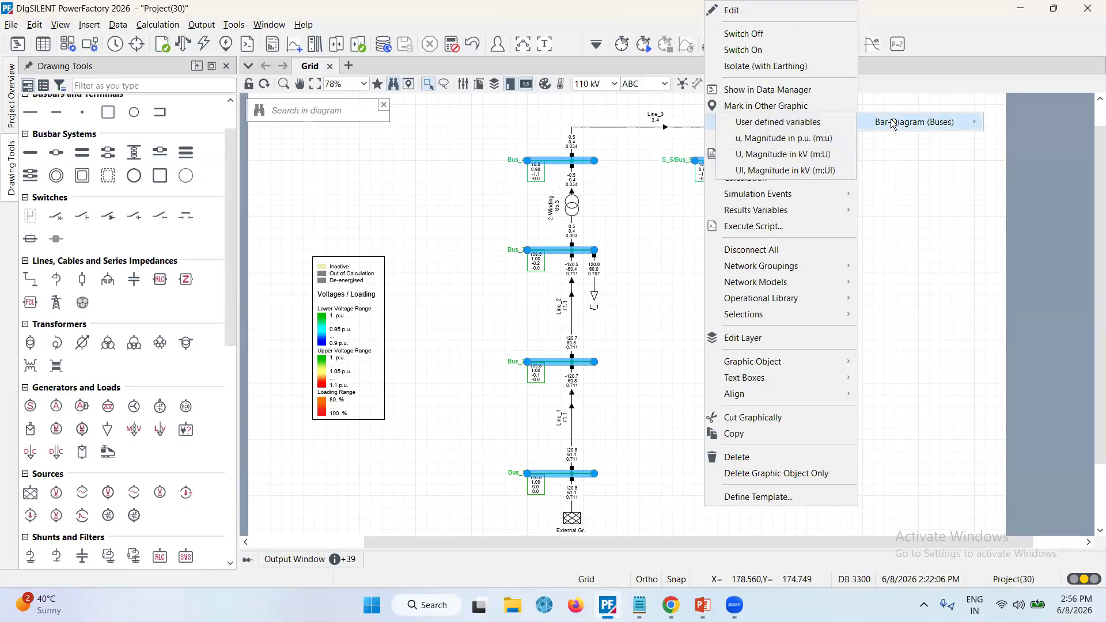
left_click(792, 144)
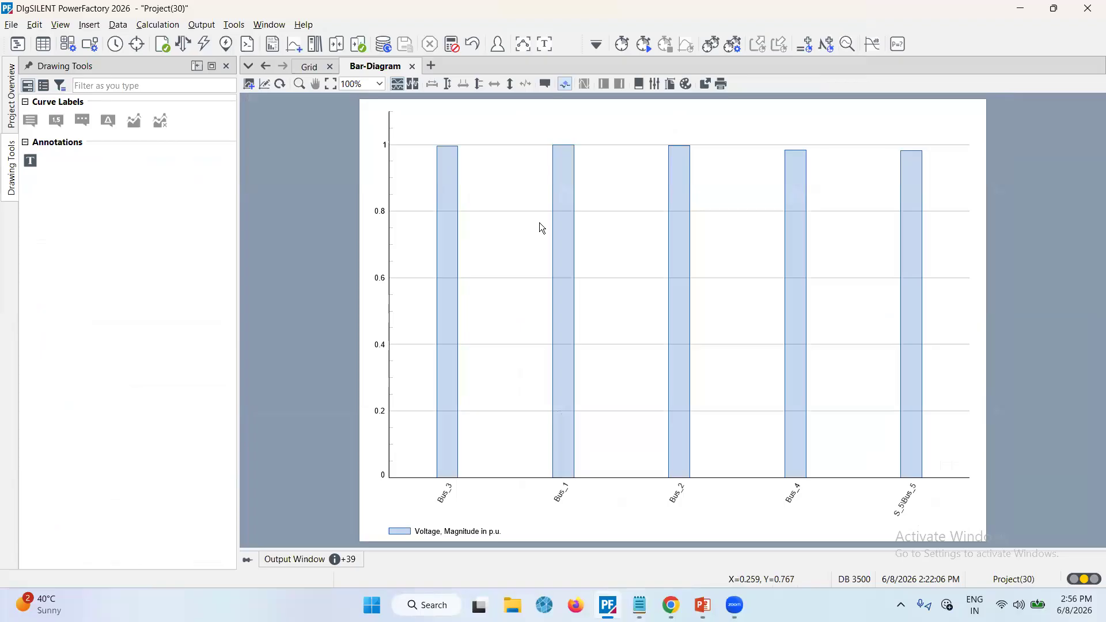
Insert a time-overcurrent plot for the 2-winding transformer from the grid diagram
left_click(310, 66)
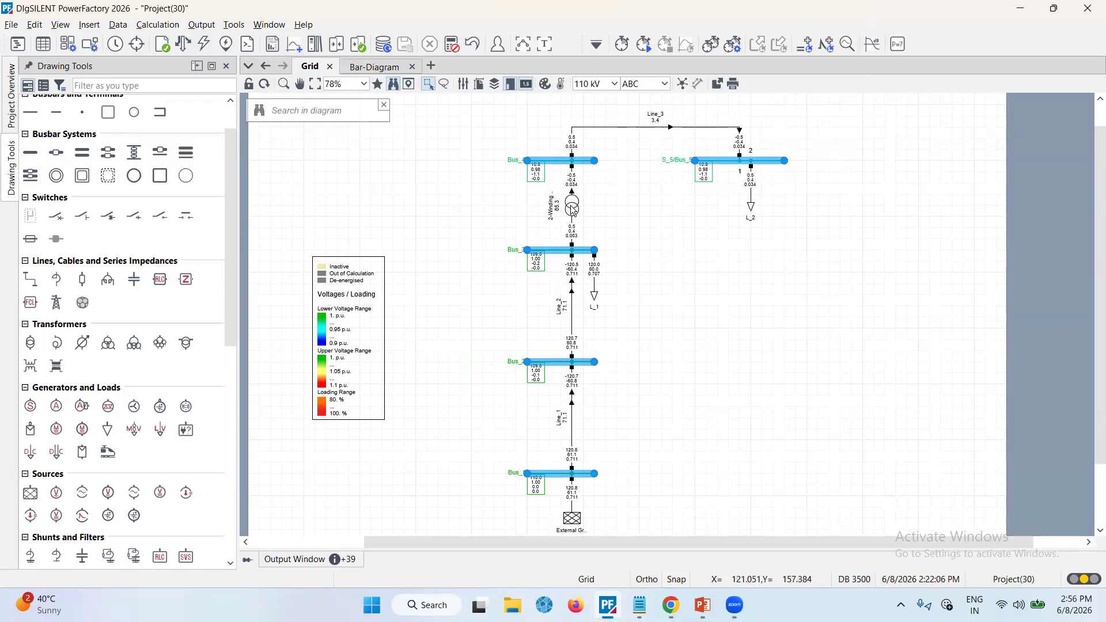
right_click(571, 208)
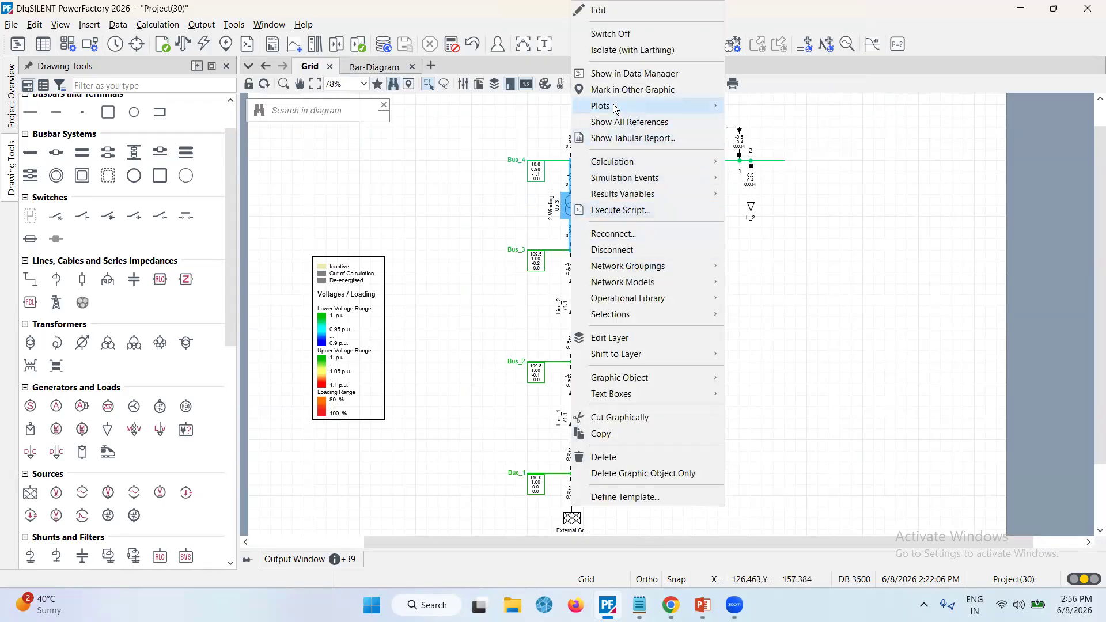
mouse_move(615, 107)
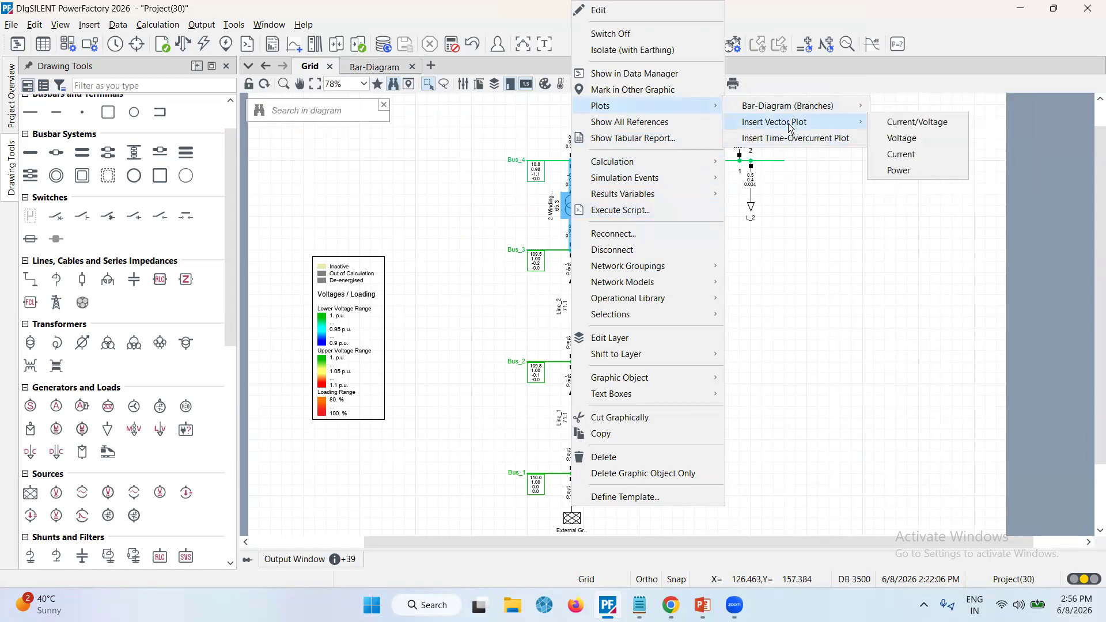
left_click(816, 138)
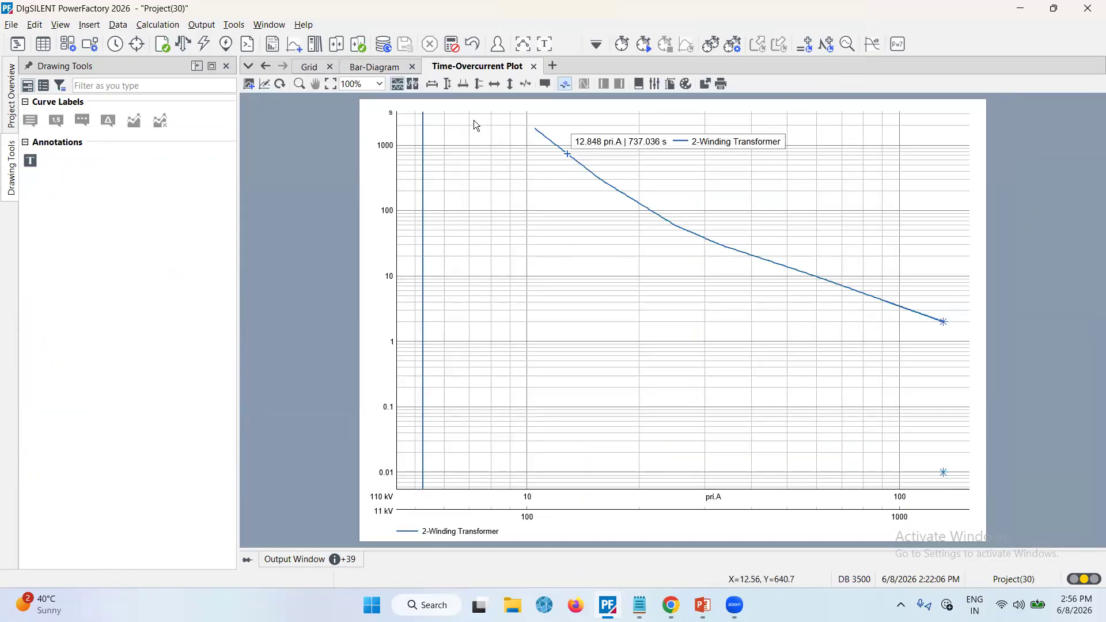
Open the Network Model Manager and display the Basic Data of the line elements
left_click(311, 67)
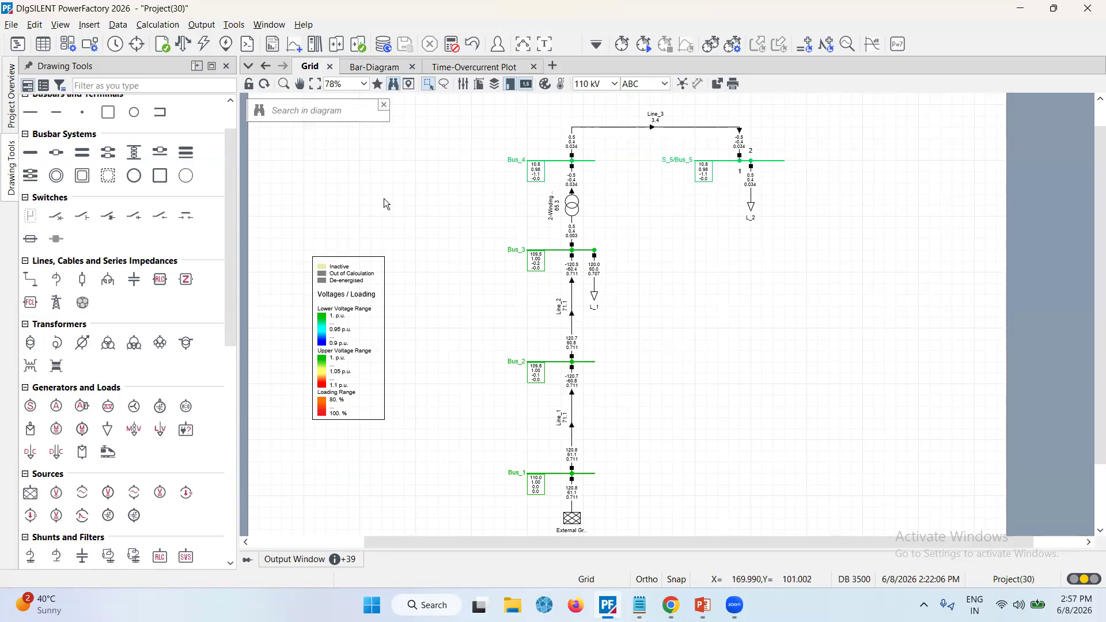
left_click(48, 42)
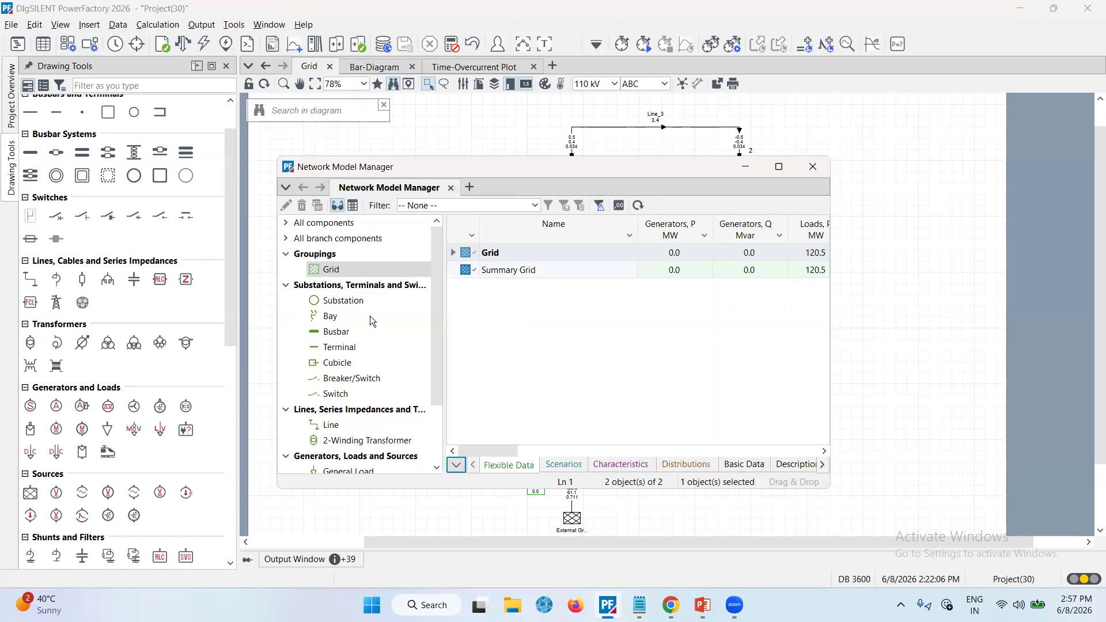
left_click_drag(439, 334, 437, 406)
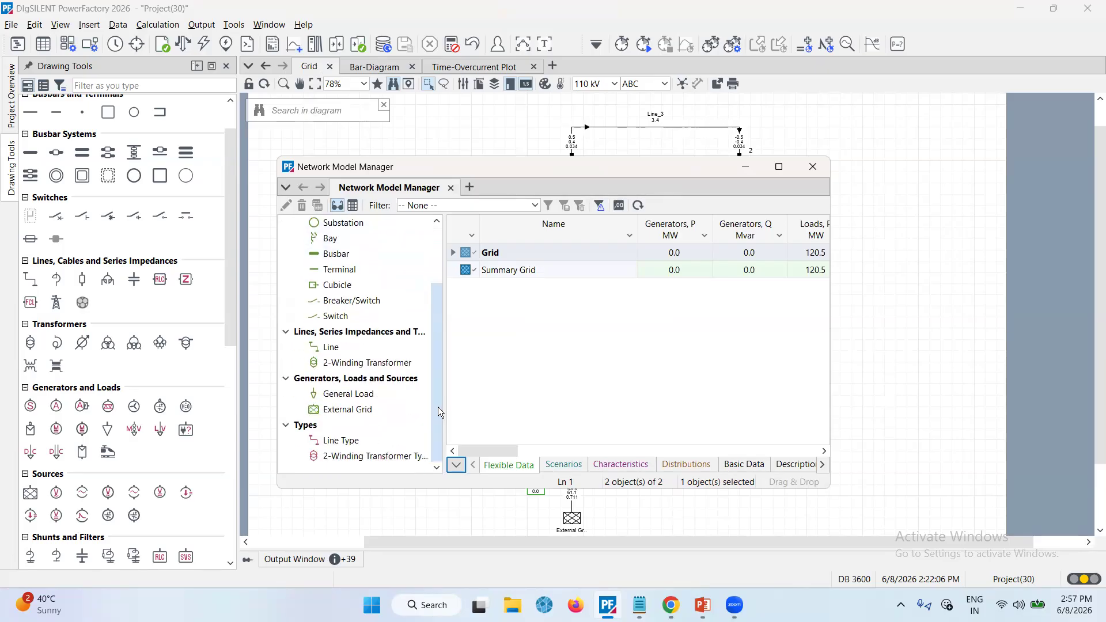
left_click(353, 346)
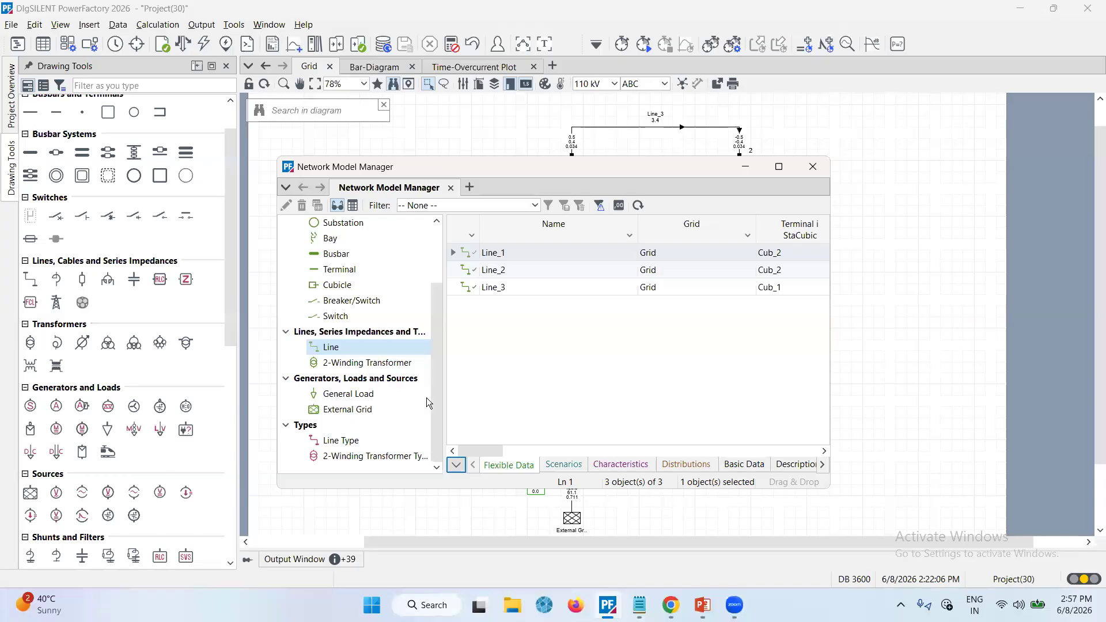
left_click(502, 467)
left_click(549, 467)
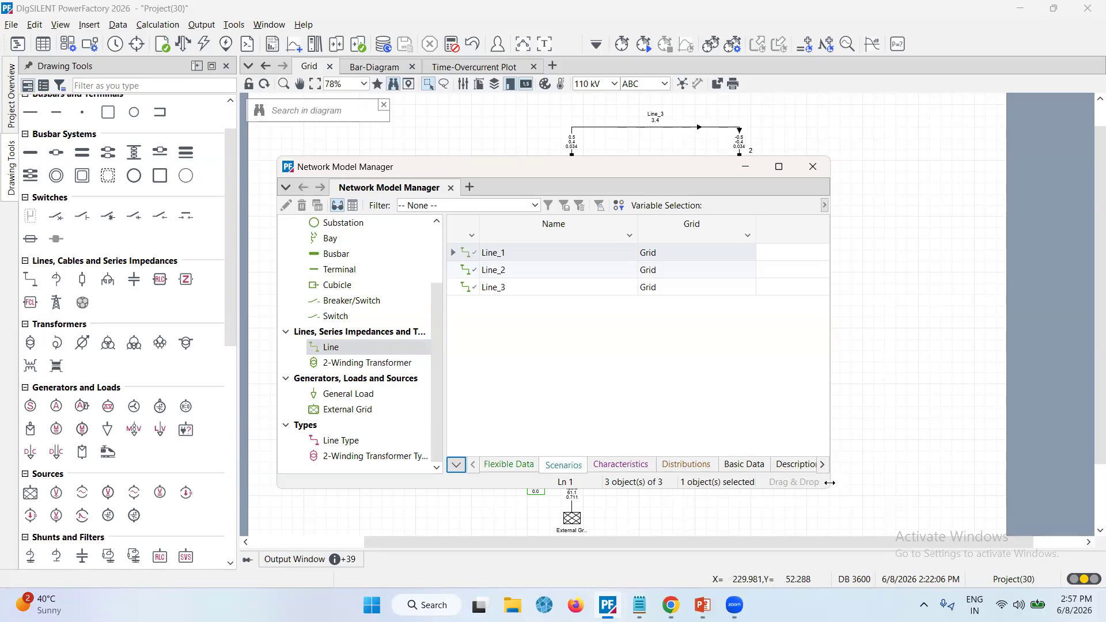
left_click_drag(830, 482, 1104, 482)
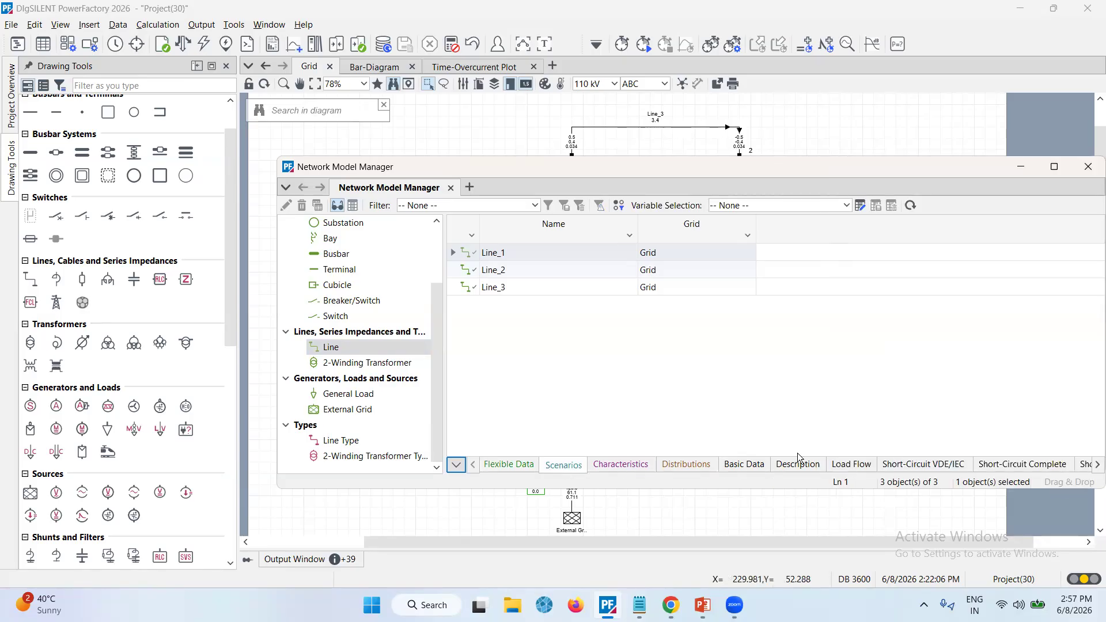
left_click(743, 465)
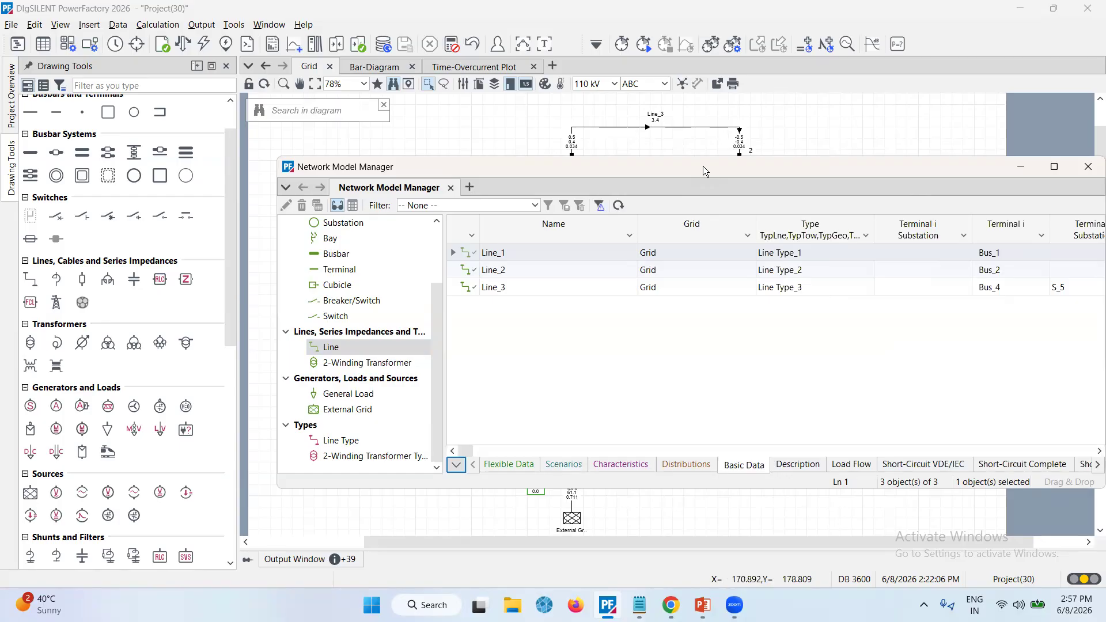
Enlarge the Network Model Manager window and scroll through the lines' basic data columns
left_click_drag(691, 166, 482, 68)
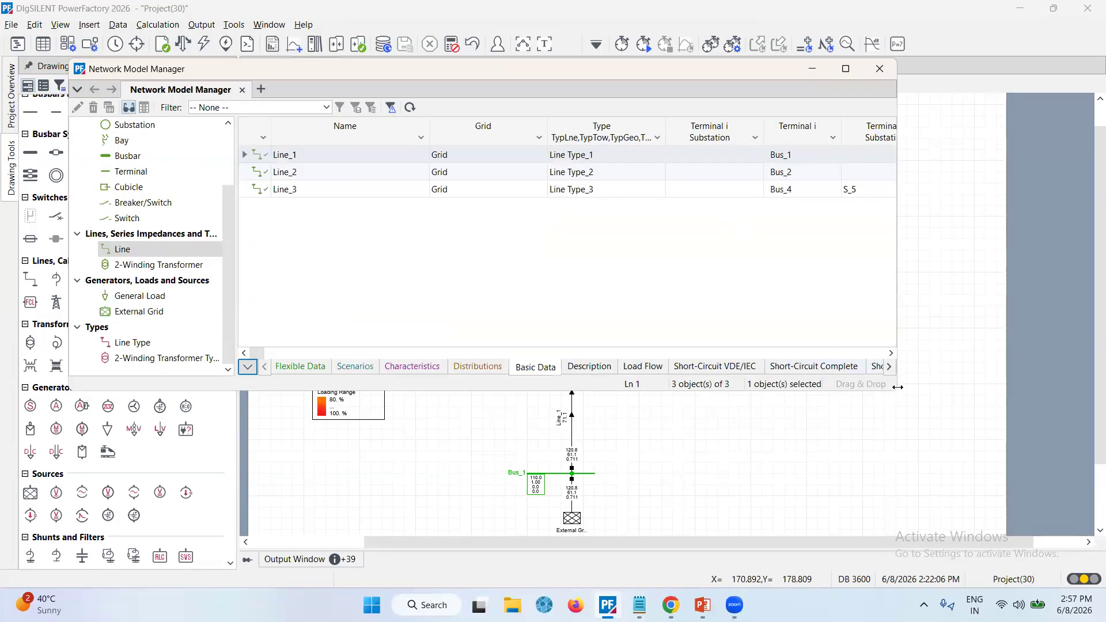
left_click_drag(897, 387, 1027, 383)
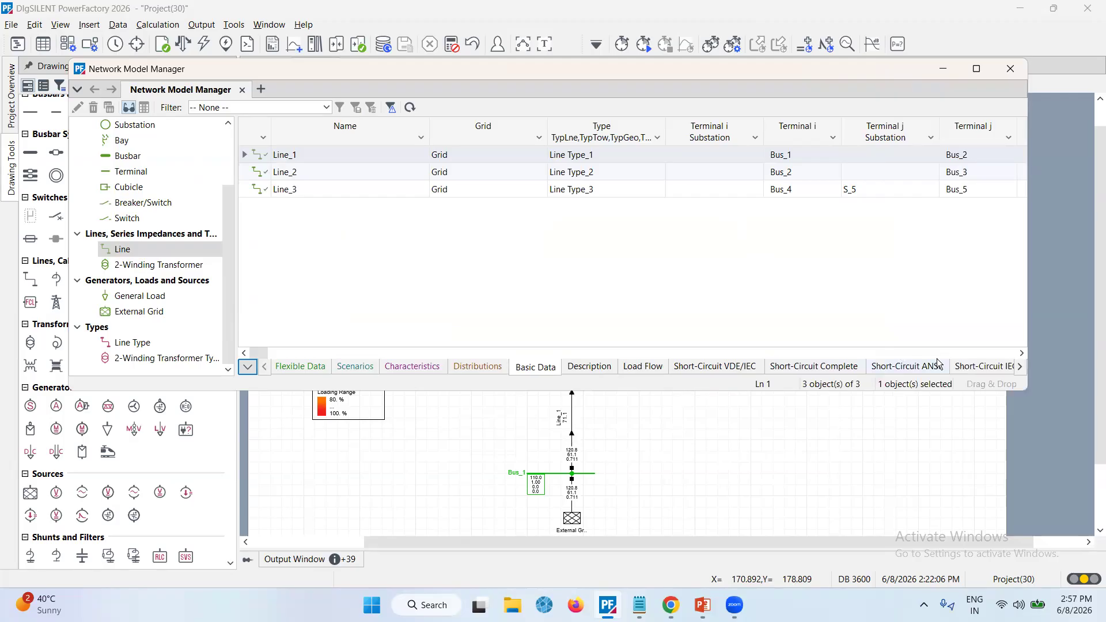
left_click(1020, 352)
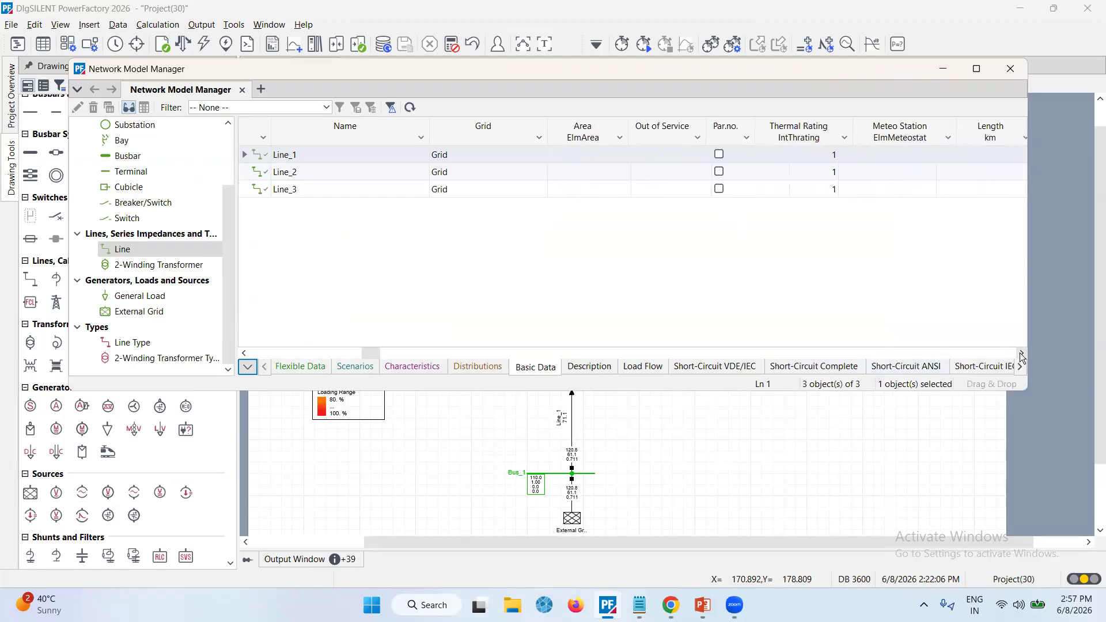
left_click(1020, 353)
left_click(1020, 352)
left_click(1019, 353)
left_click(1020, 353)
left_click(1019, 352)
left_click(1019, 352)
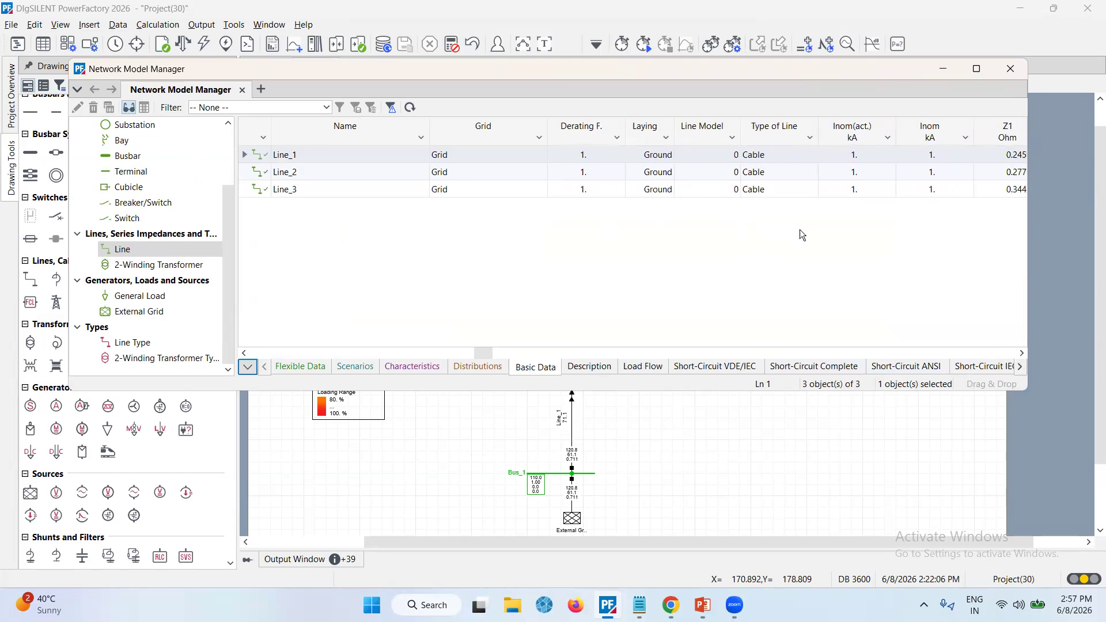
left_click(244, 352)
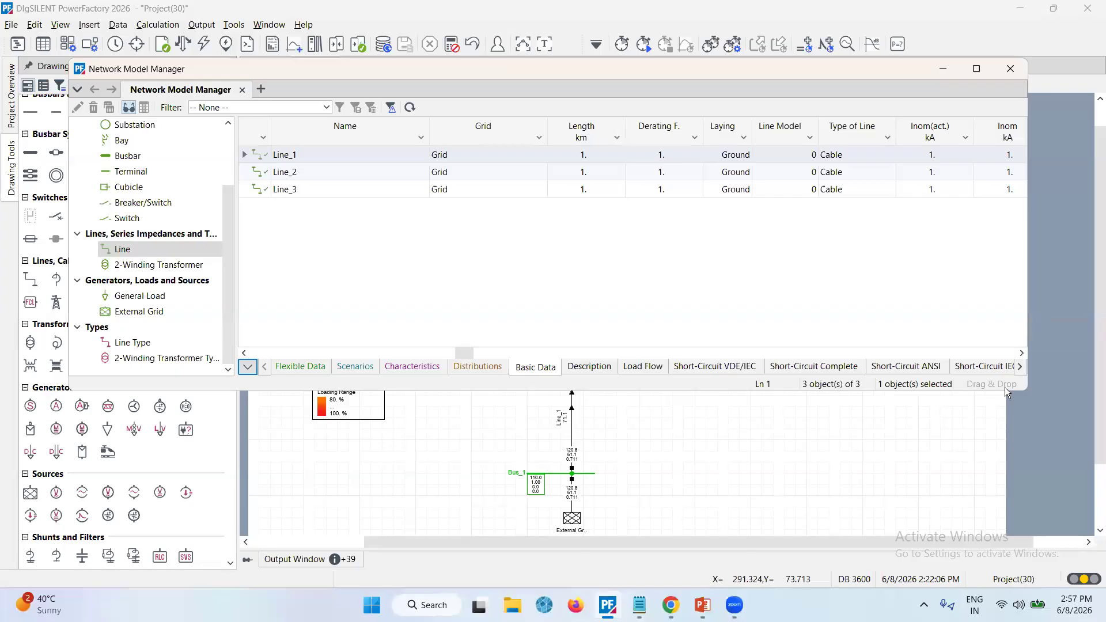
double_click(1021, 353)
left_click(1018, 353)
left_click(1018, 352)
left_click(1018, 352)
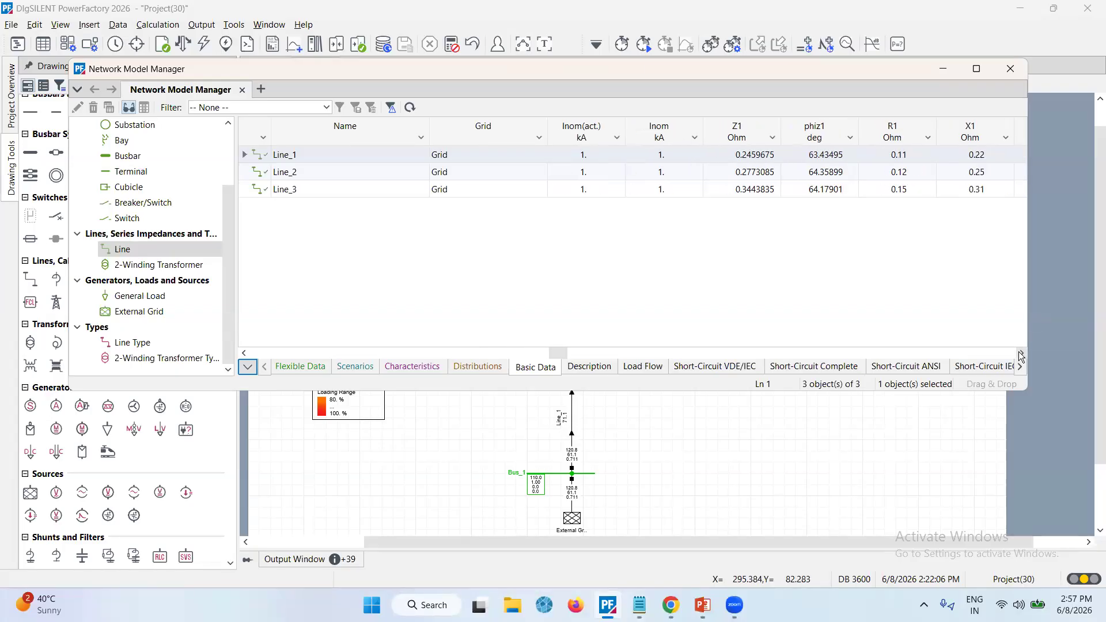
Browse the basic data of the line types and general loads in the Network Model Manager, then close it
left_click(1018, 353)
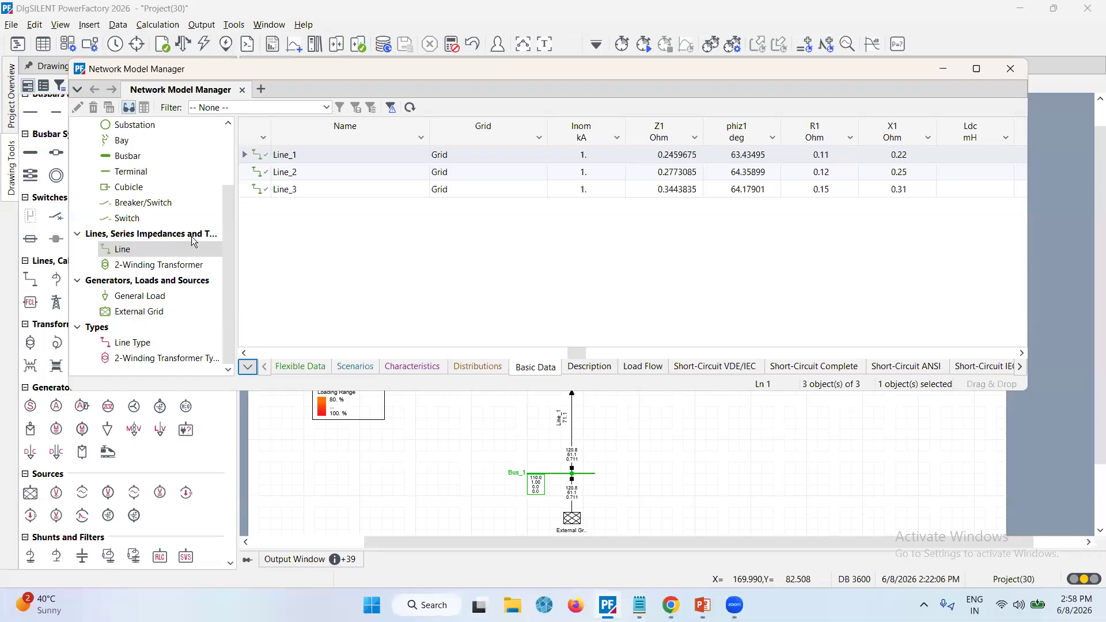
left_click(145, 343)
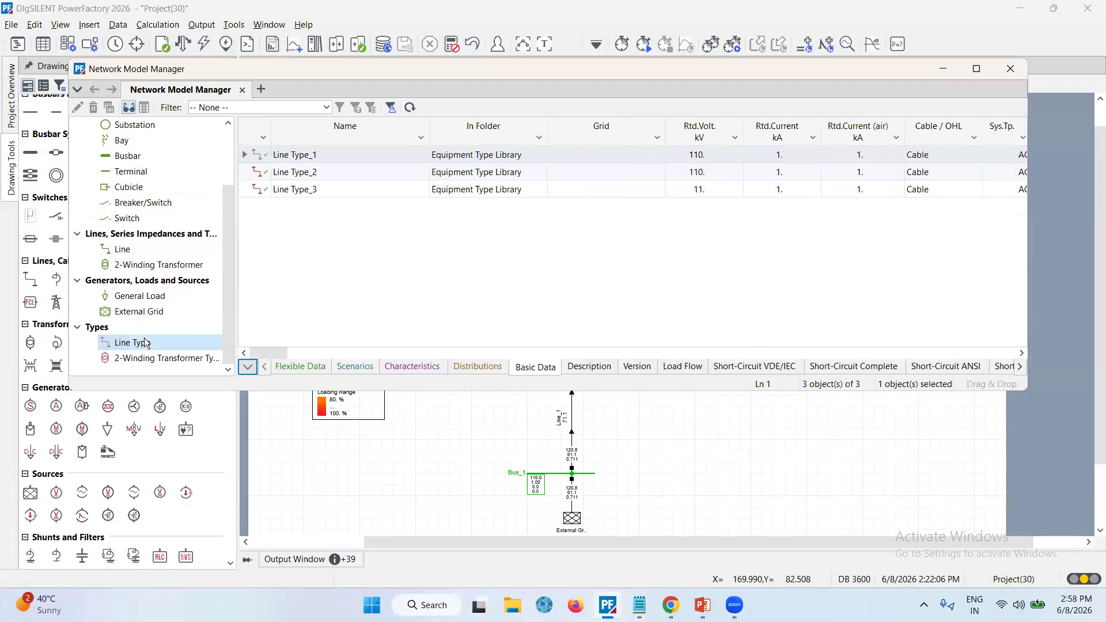
left_click(148, 301)
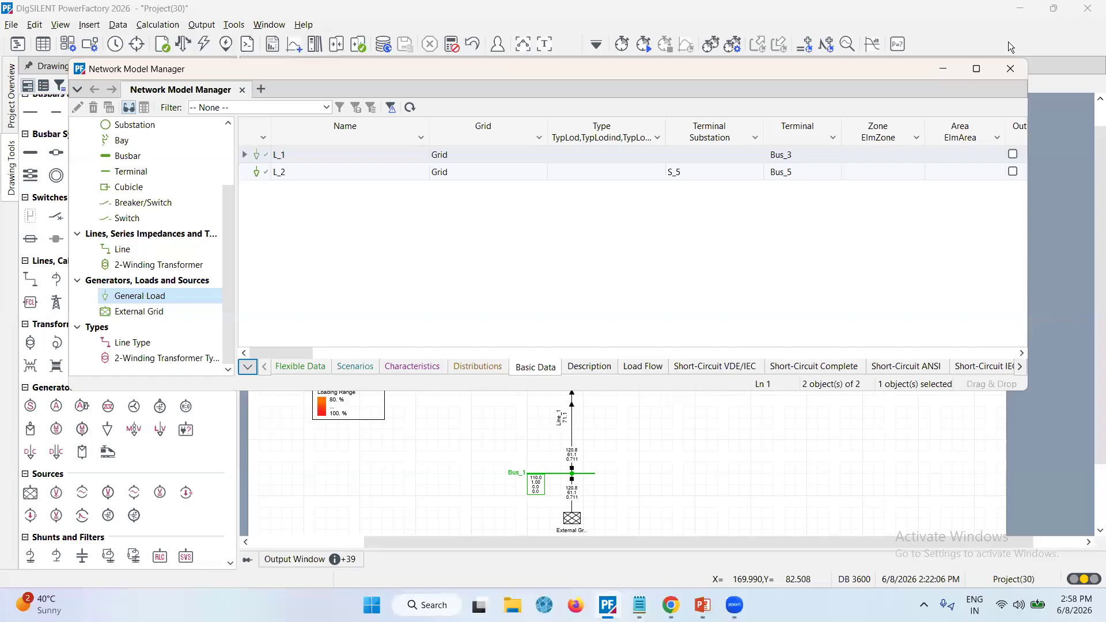
left_click(1009, 70)
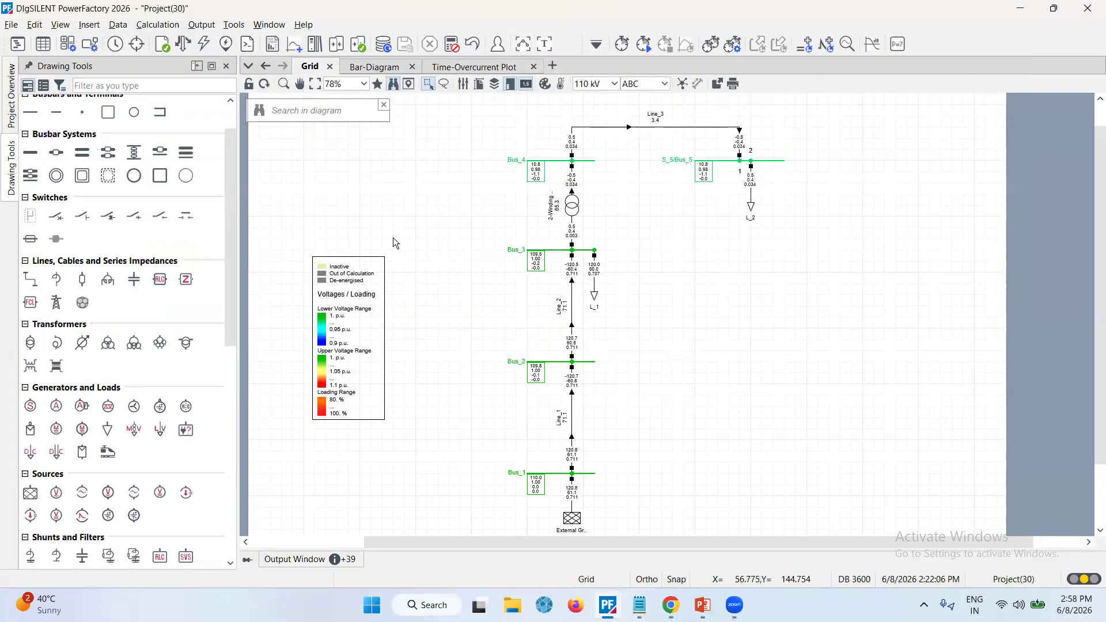
Reopen the Network Model Manager and copy both grid summary rows with column headers in spreadsheet format
left_click(44, 46)
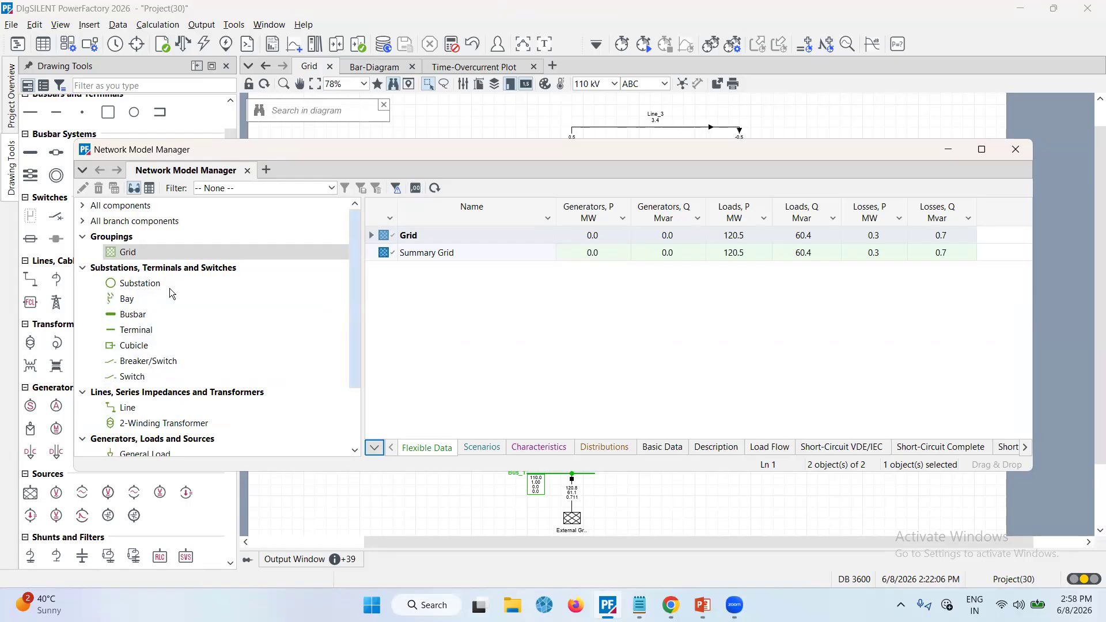
left_click(384, 237)
left_click(387, 258, "shift")
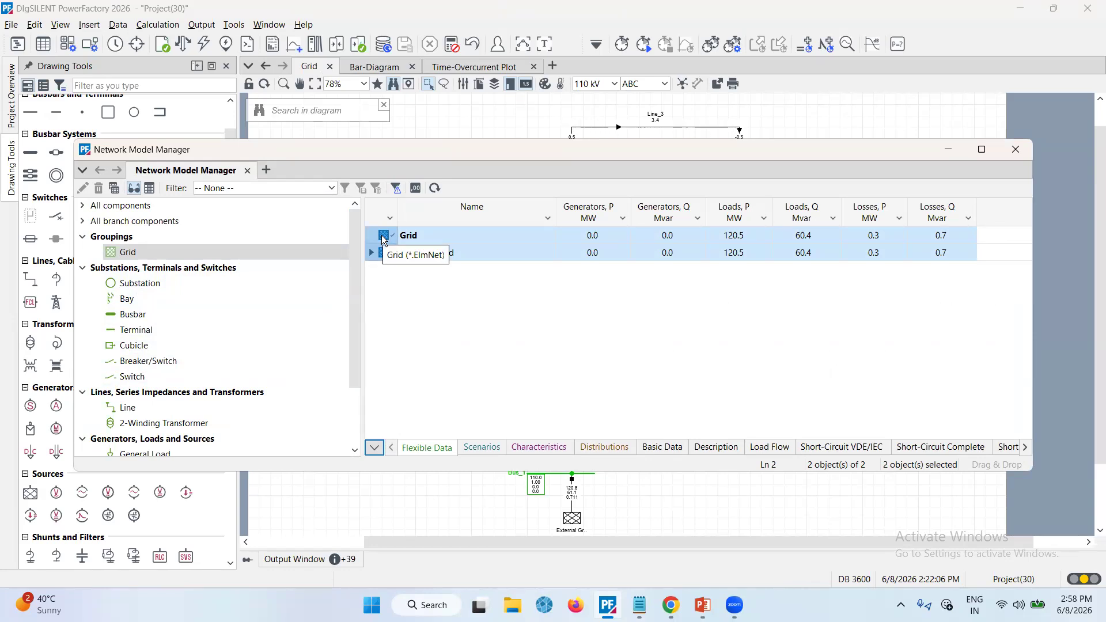
right_click(384, 240)
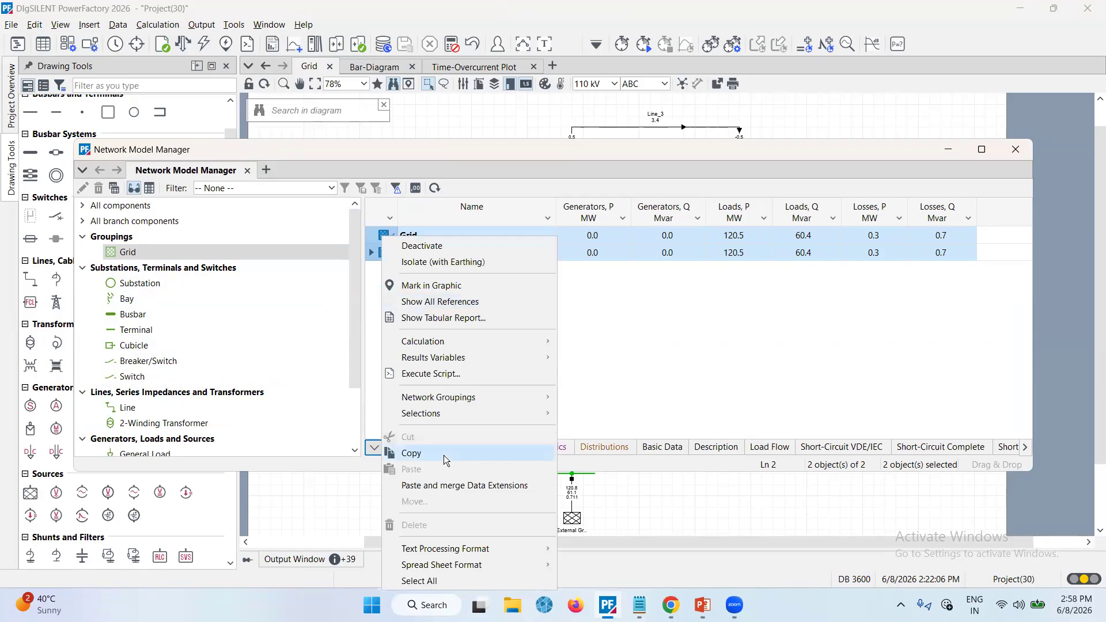
mouse_move(505, 571)
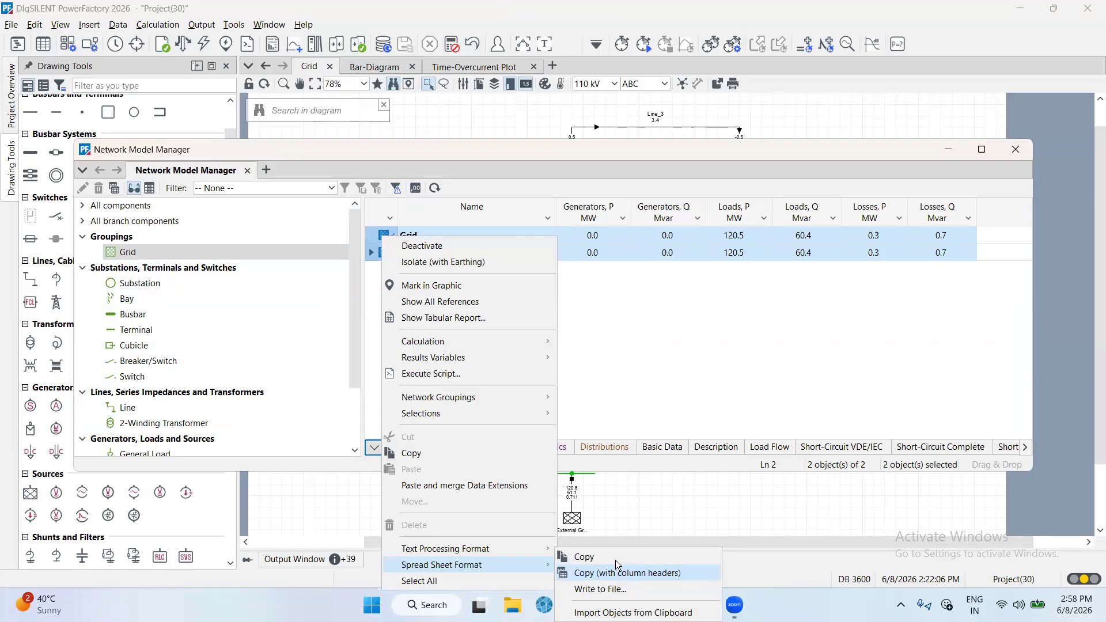
left_click(490, 188)
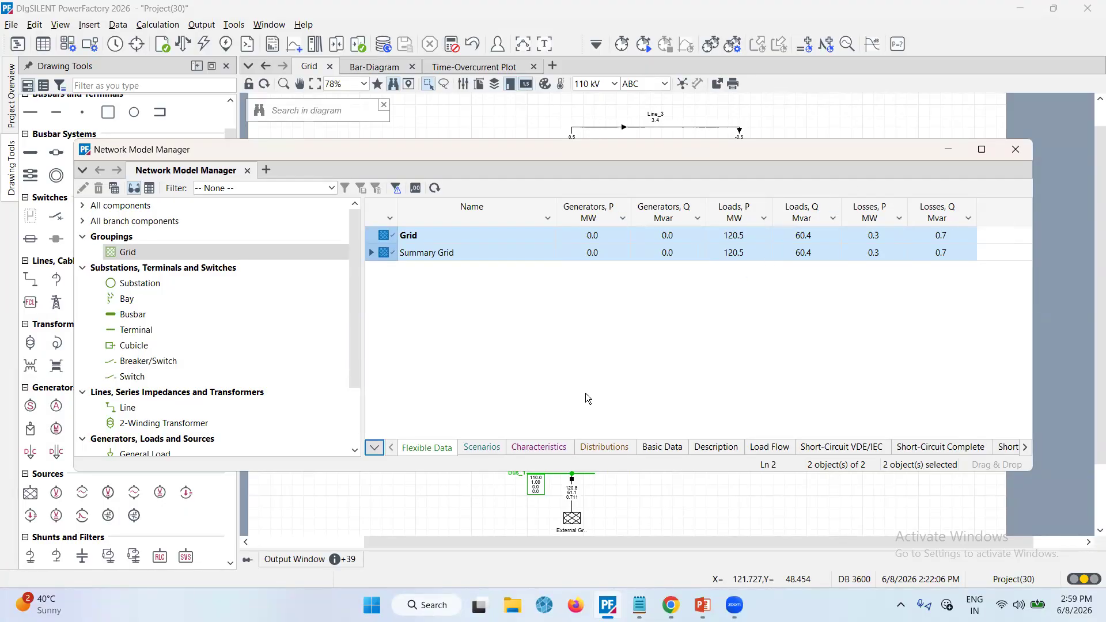
Switch to Excel 2013, start a blank workbook and paste the copied grid summary table into it
left_click(432, 604)
type("exce")
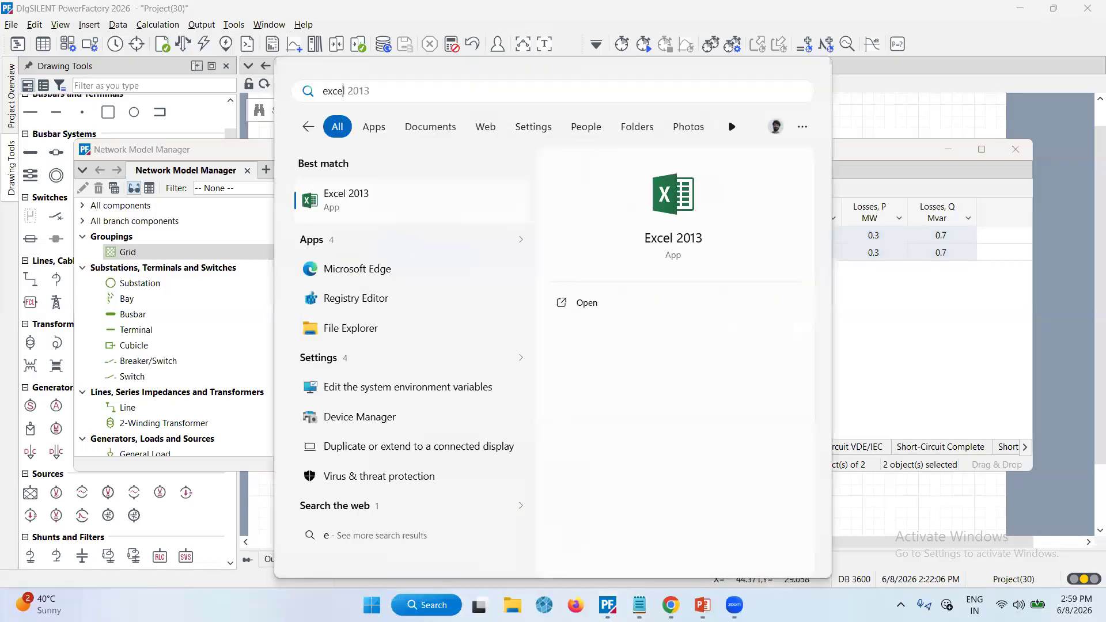
type("l")
key("Return")
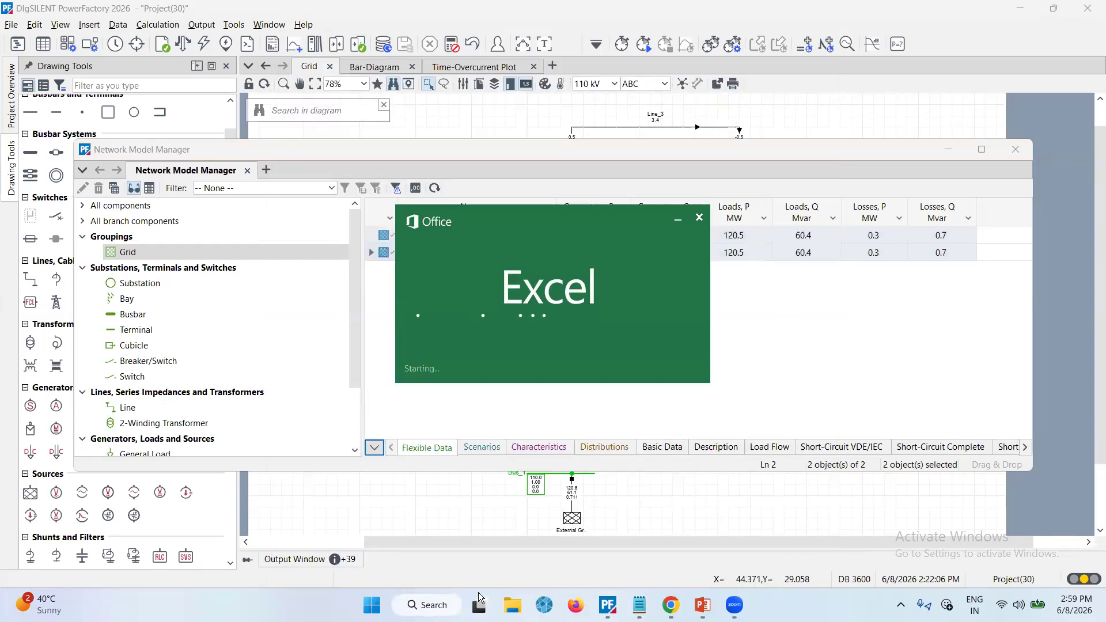
key("Return")
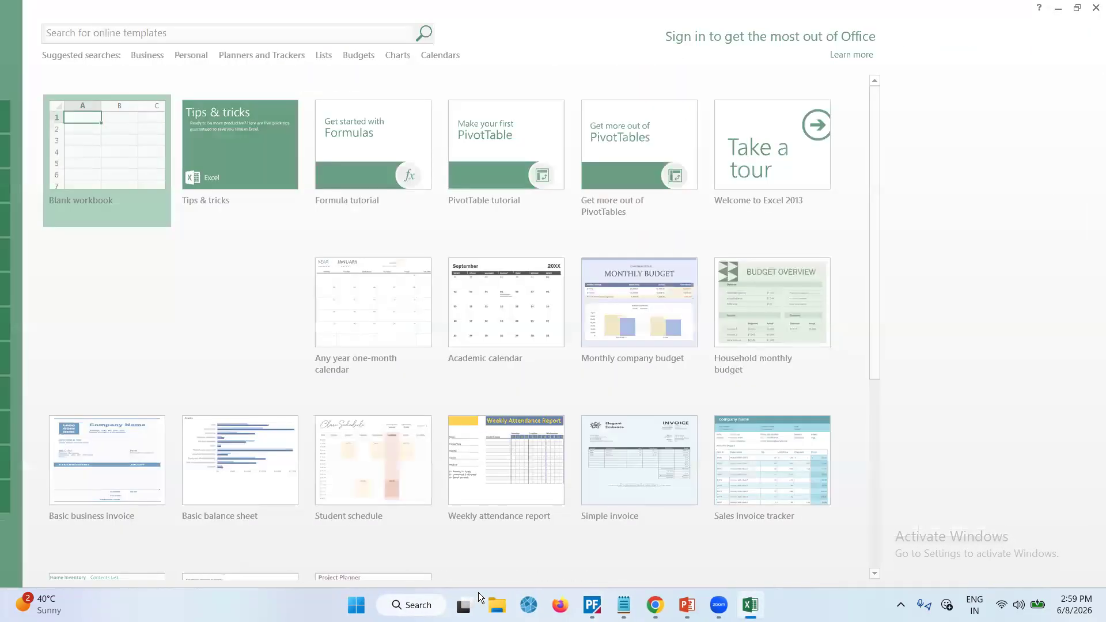
key("Return")
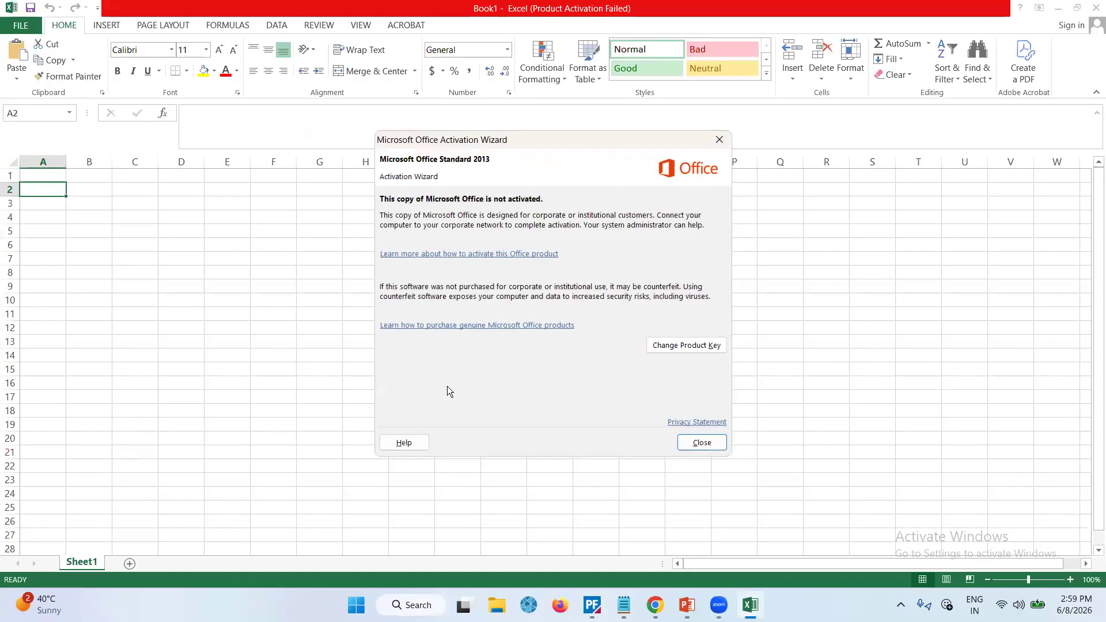
key("Return")
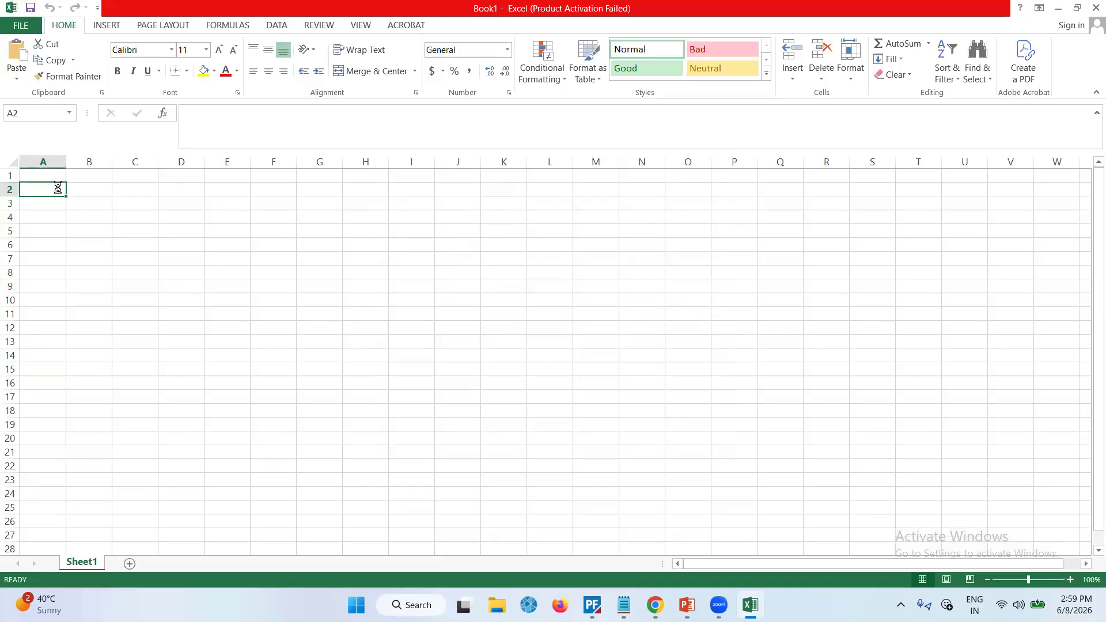
key("ctrl+v")
left_click(233, 406)
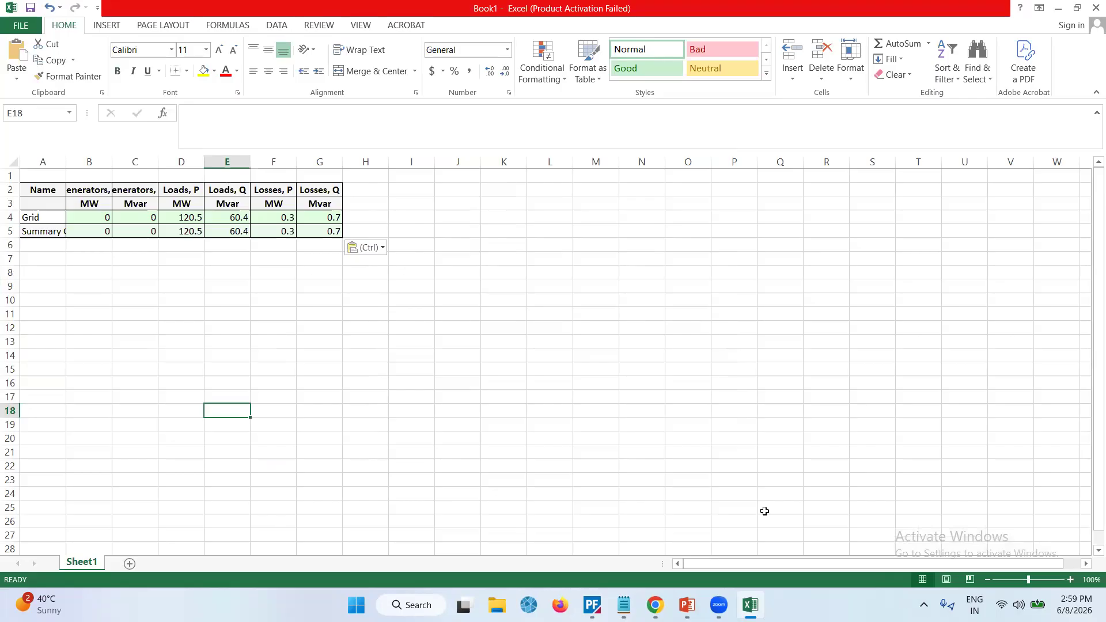
Return to PowerFactory, open report generation and add the Complete System Report and Voltage and Loading Violations reports
left_click(593, 606)
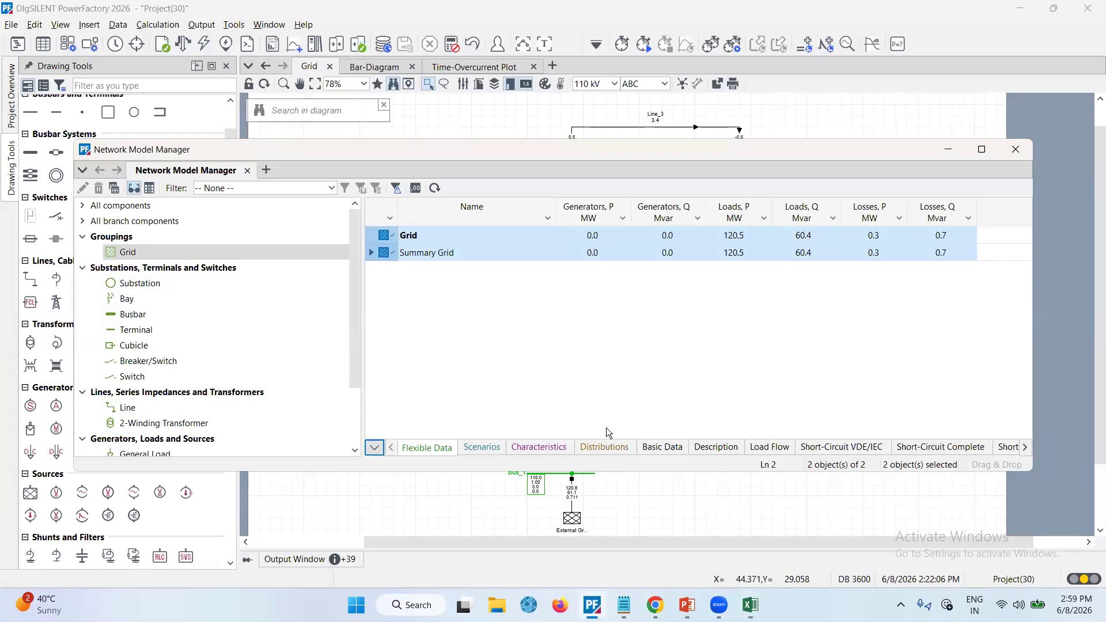
left_click(1016, 151)
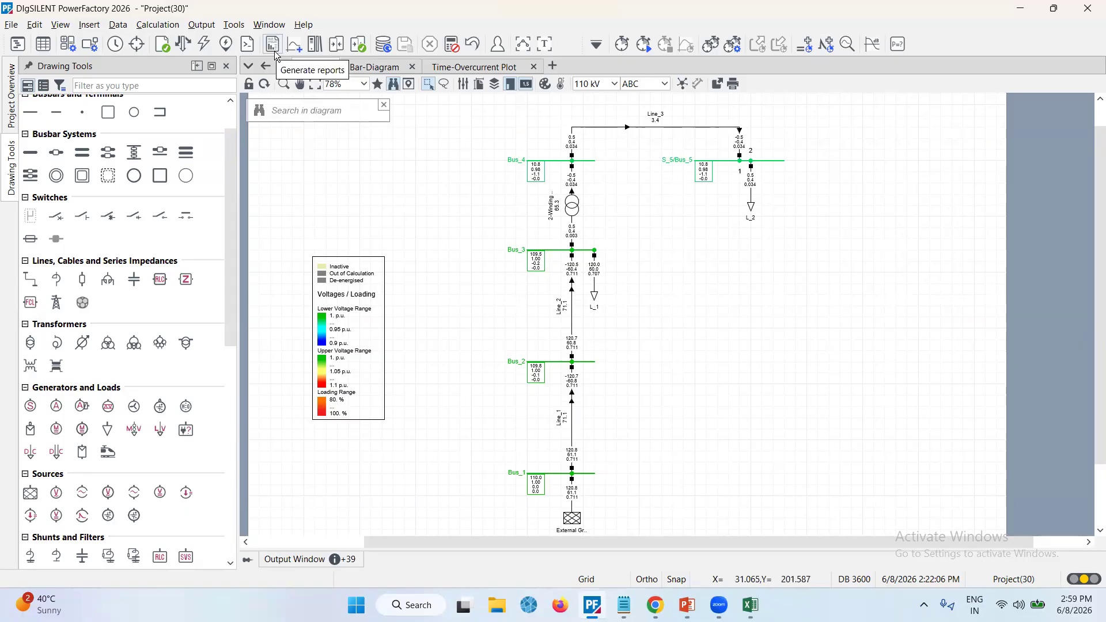
left_click(202, 24)
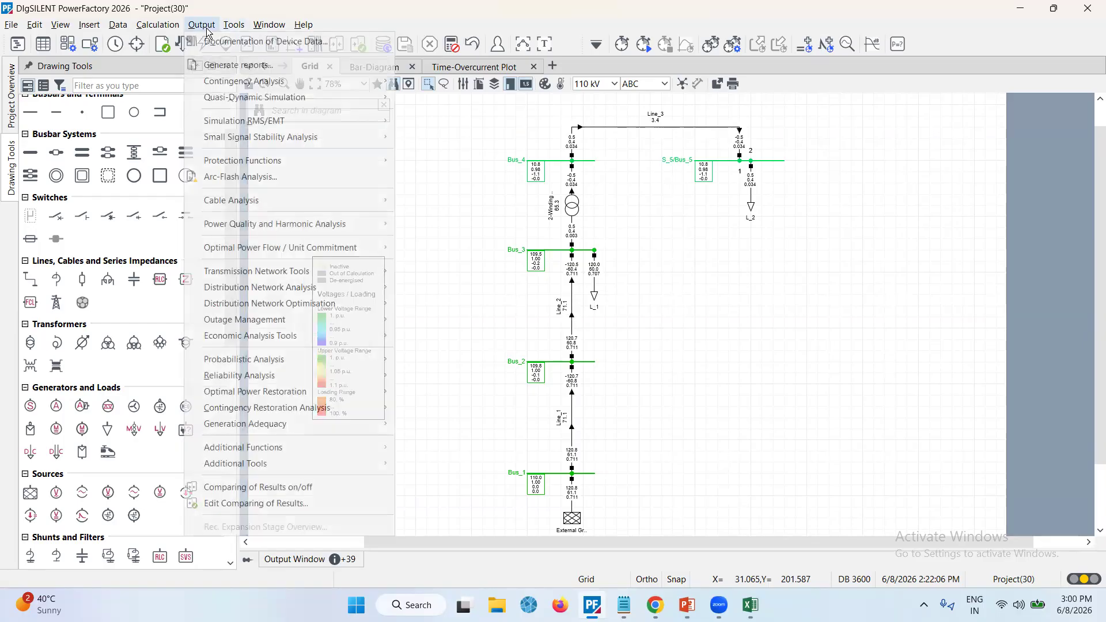
left_click(216, 67)
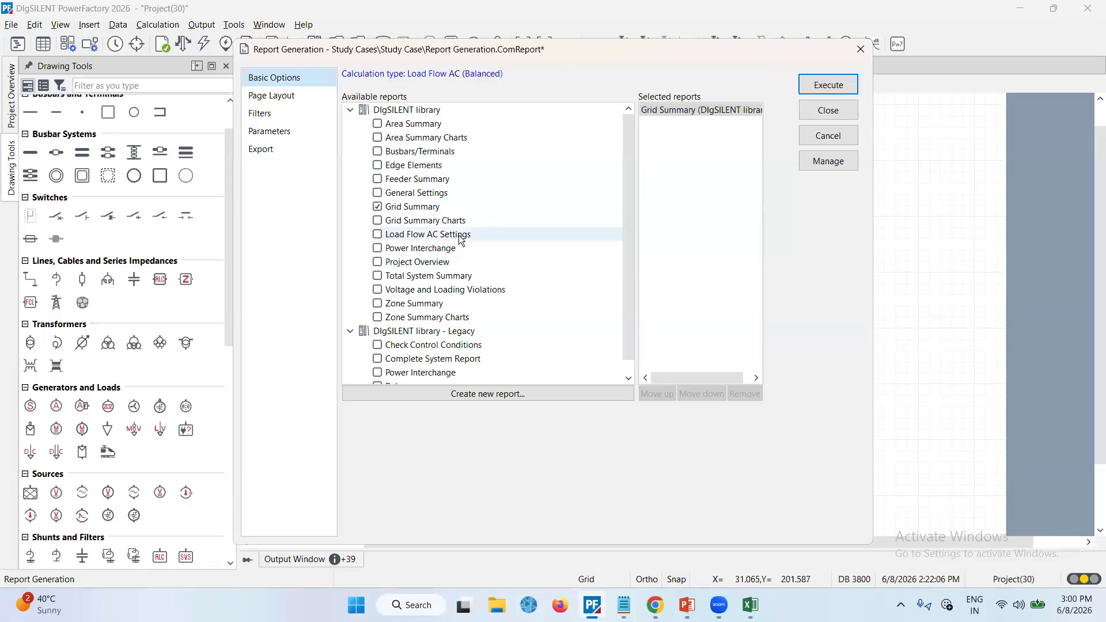
scroll(461, 239, "down", 1)
scroll(462, 241, "up", 1)
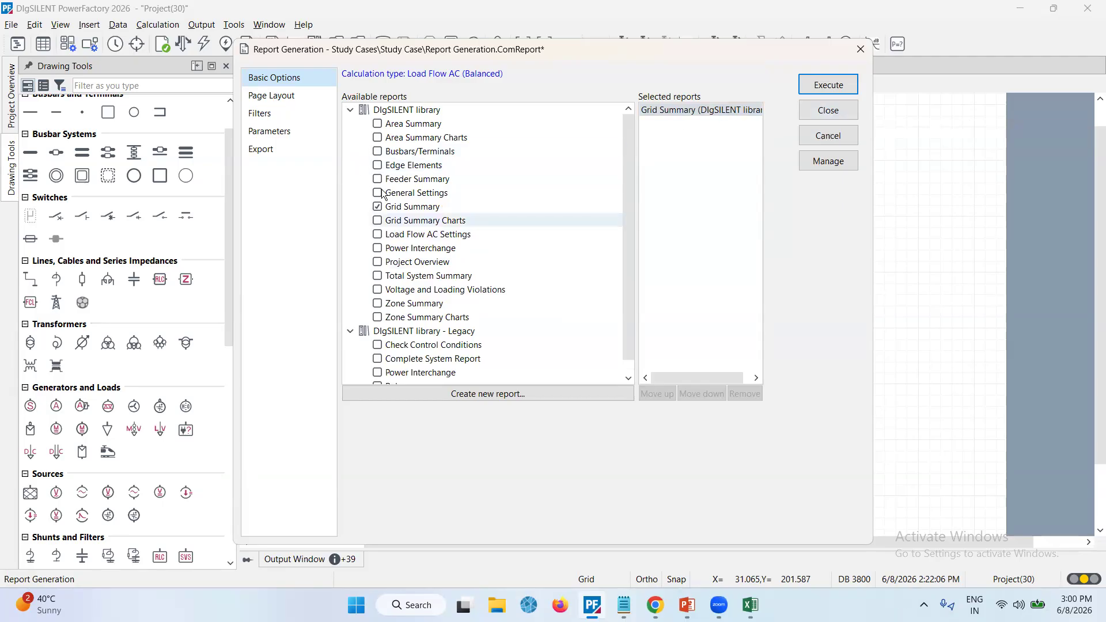
scroll(378, 339, "down", 1)
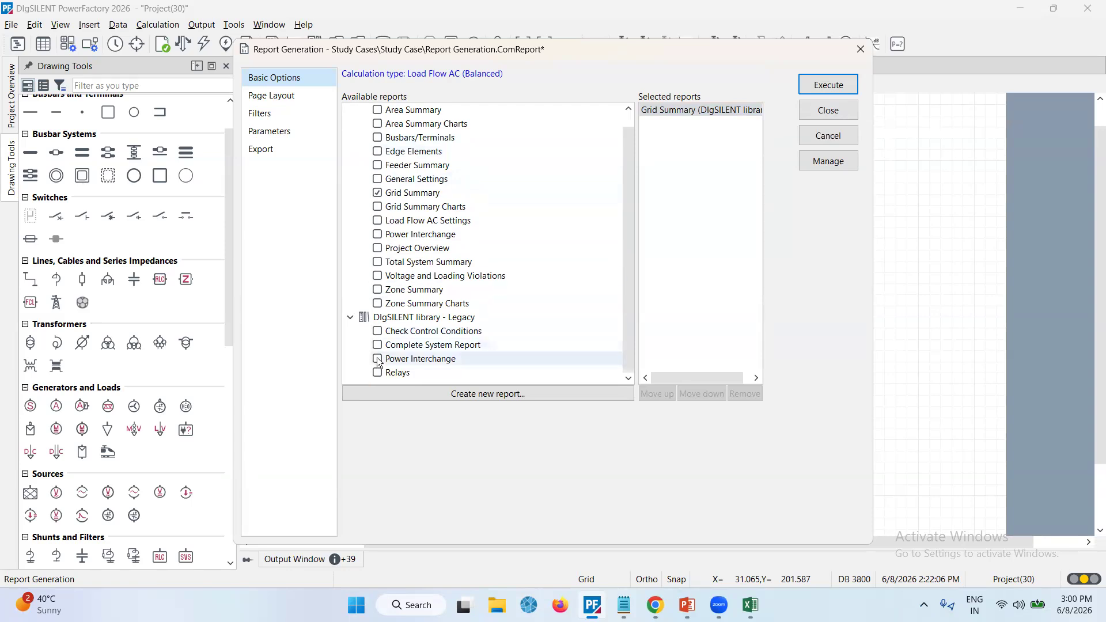
left_click(377, 347)
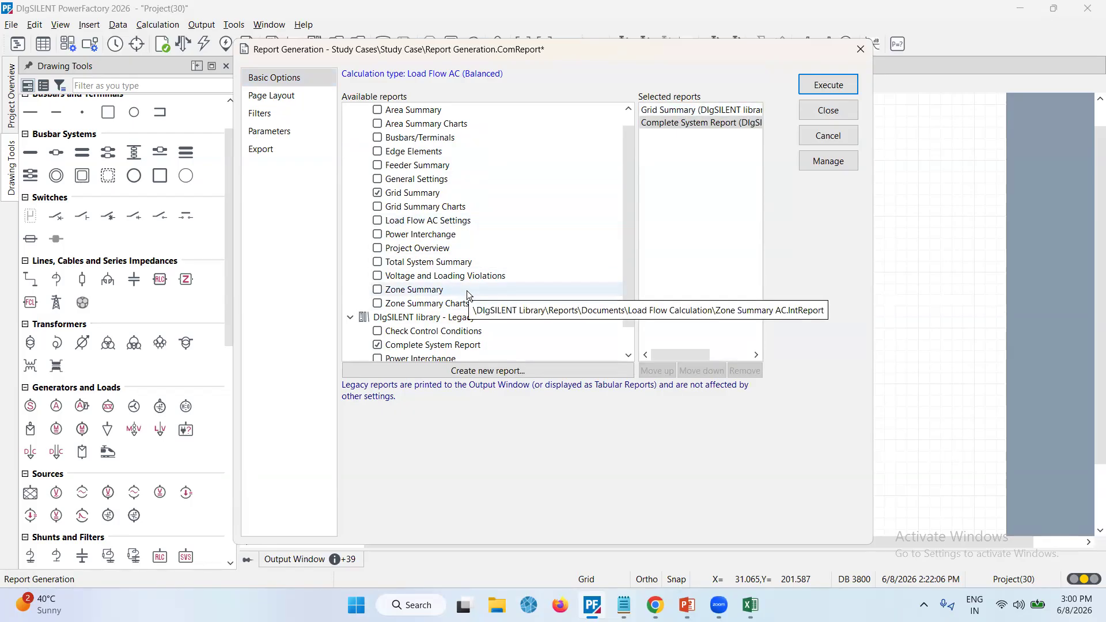
left_click(377, 277)
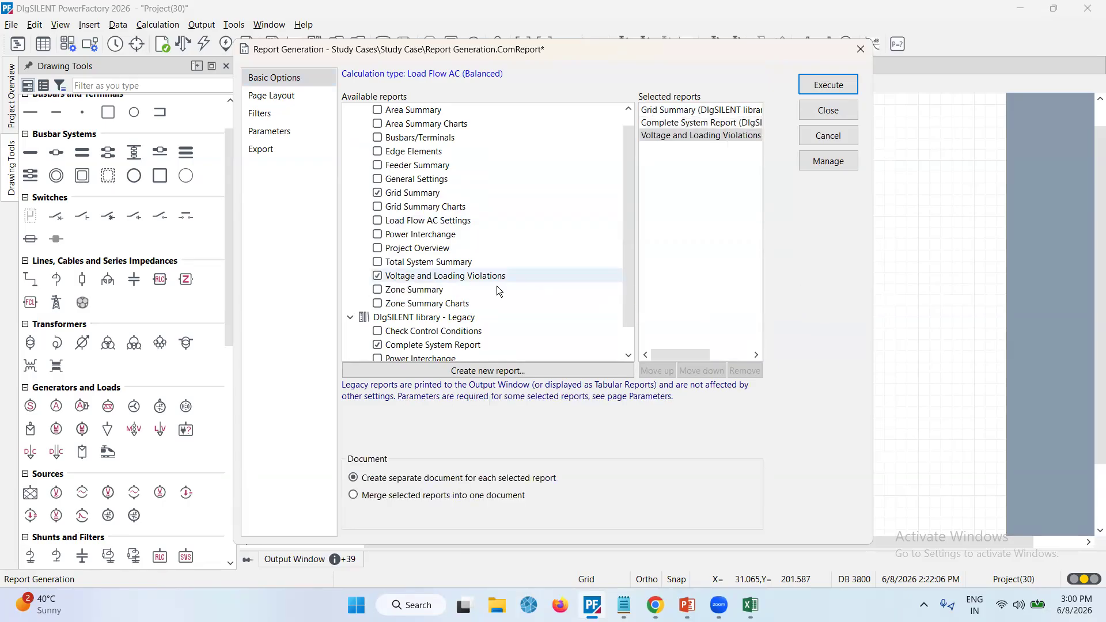
Merge the selected reports into one document named Project_30 Data and execute the report generation
scroll(497, 288, "down", 1)
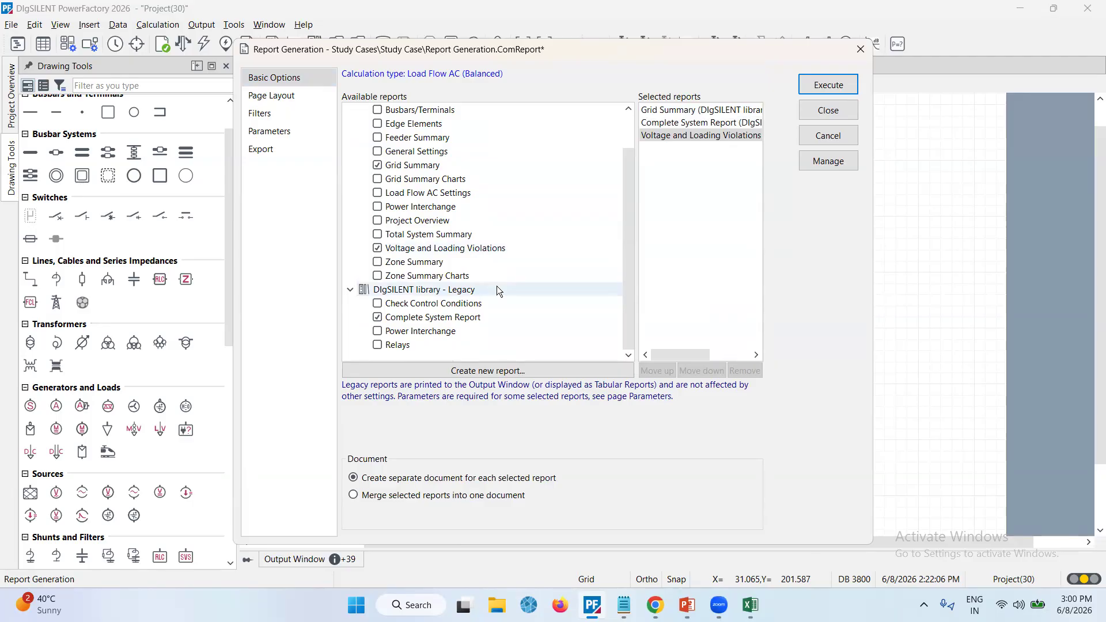
left_click(353, 495)
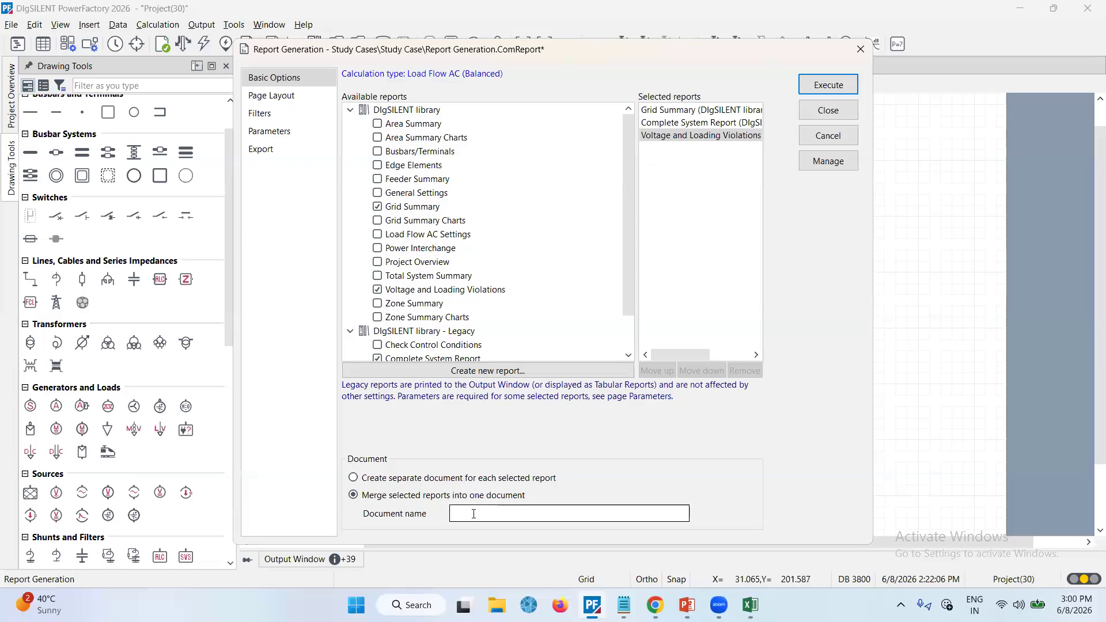
type("Pow")
key("BackSpace")
type("roject_30 Data")
left_click(827, 85)
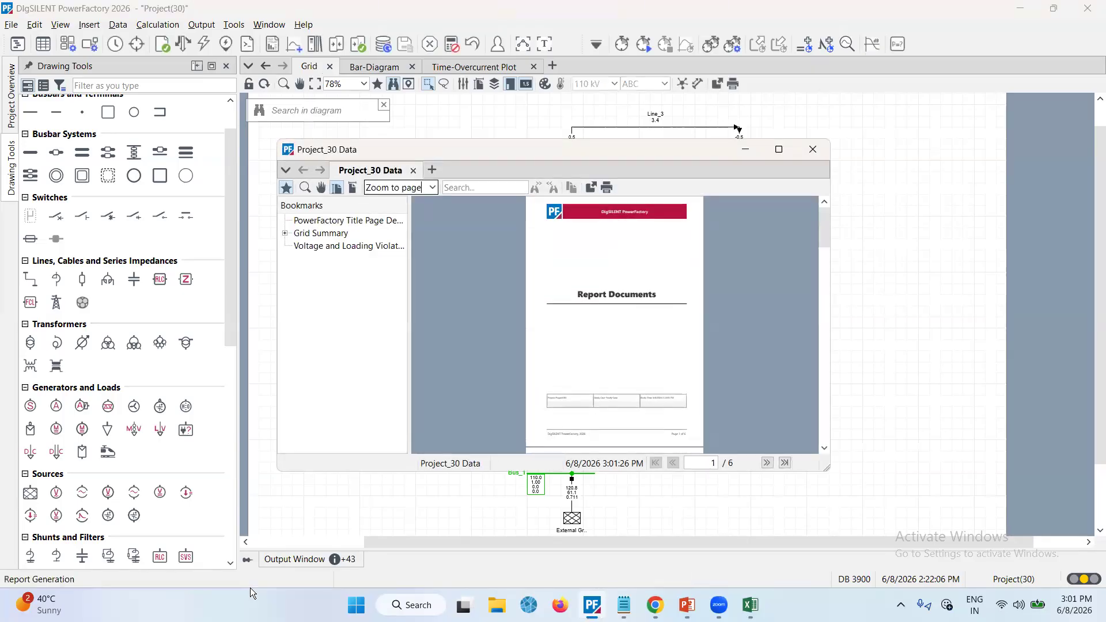
Maximise the generated report document, page through its contents and close it
left_click(778, 150)
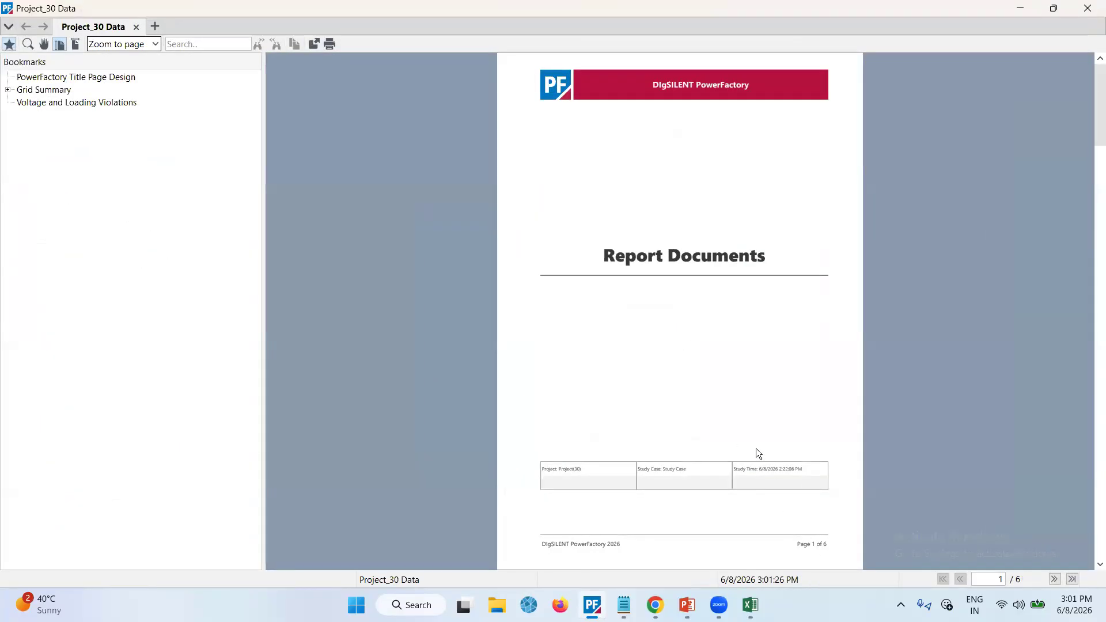
scroll(756, 448, "down", 2)
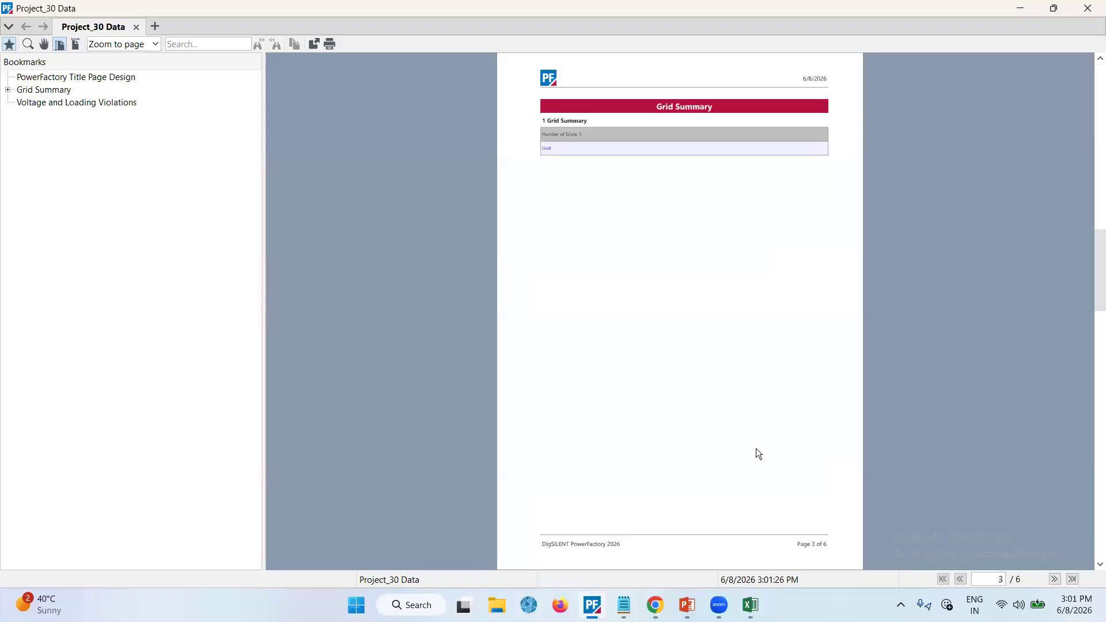
scroll(755, 448, "down", 3)
scroll(756, 453, "up", 3)
left_click_drag(1096, 292, 1095, 166)
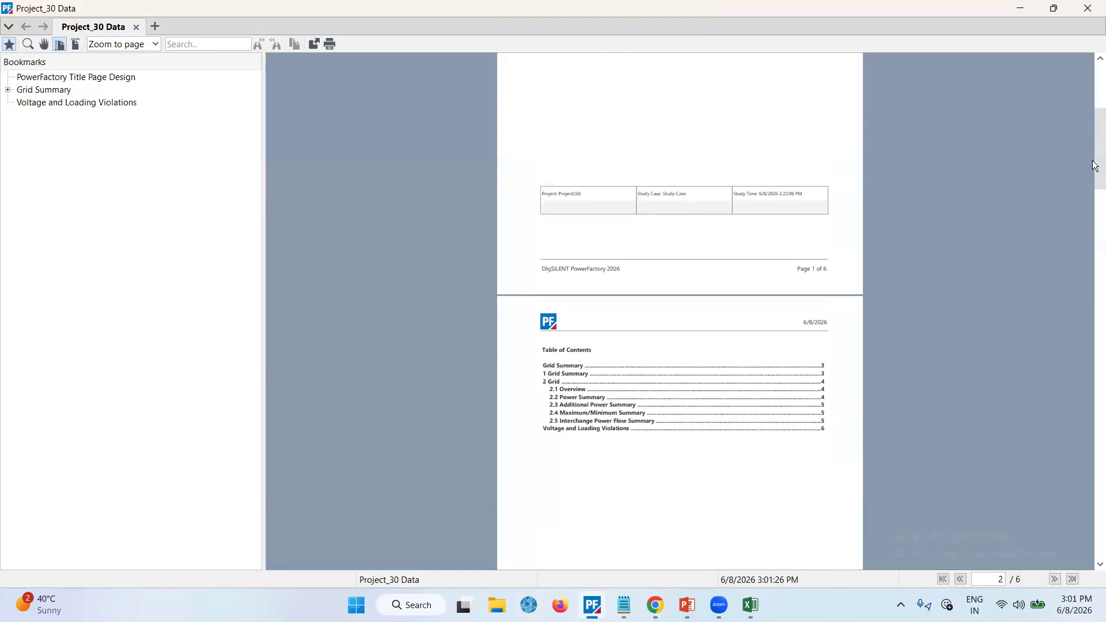
left_click_drag(1096, 151, 1096, 434)
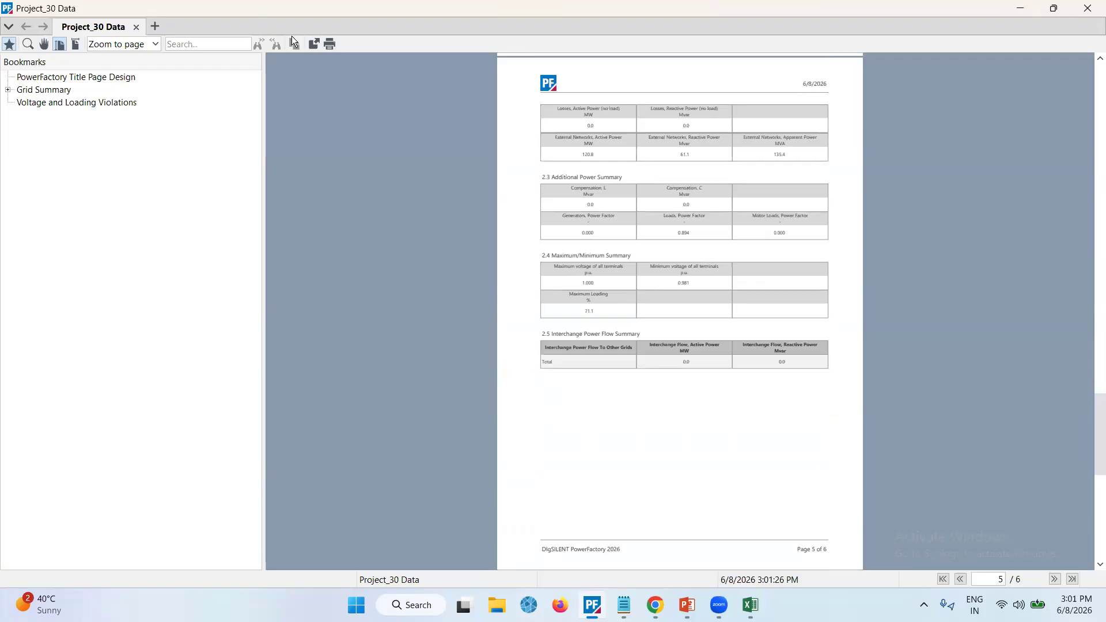
left_click(1090, 9)
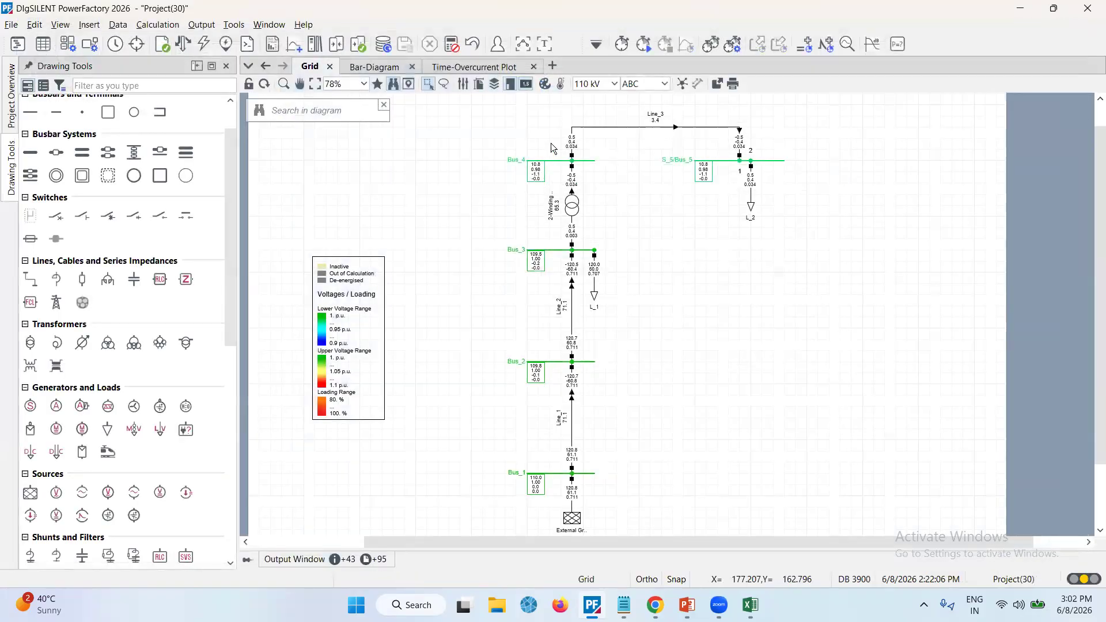
Maximise the output window and read through the printed complete system report
left_click(545, 44)
scroll(406, 285, "up", 10)
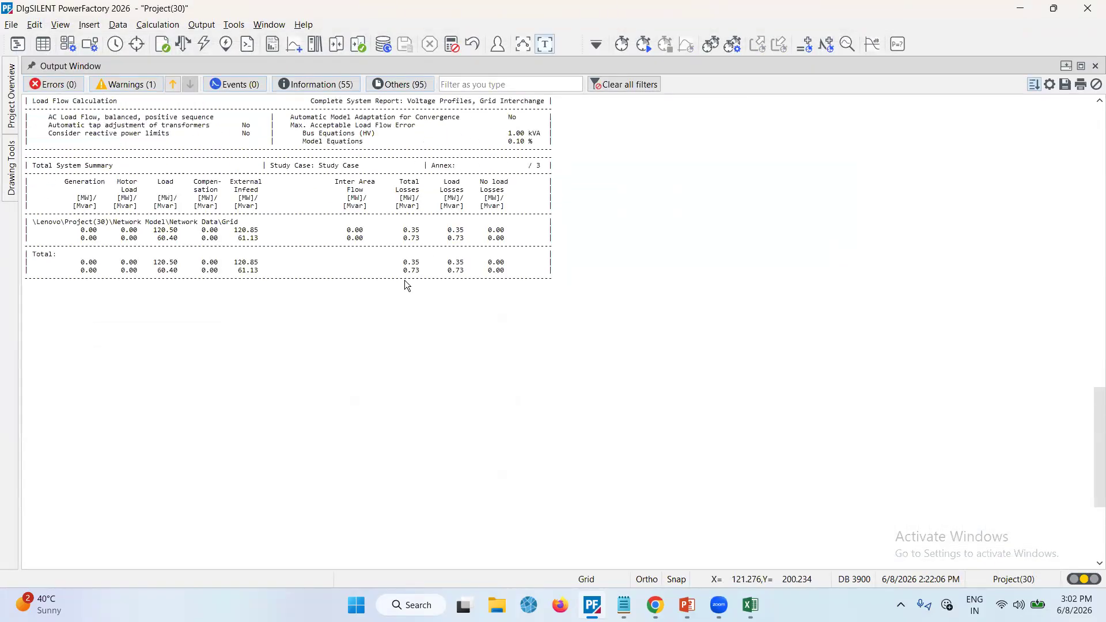
scroll(406, 284, "up", 15)
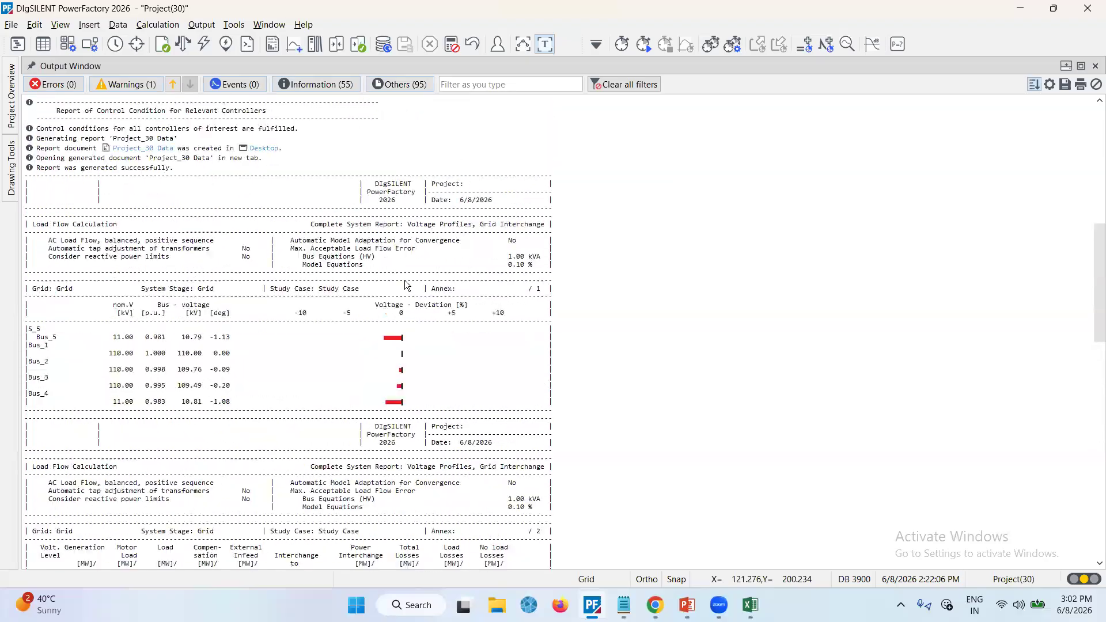
scroll(406, 284, "down", 4)
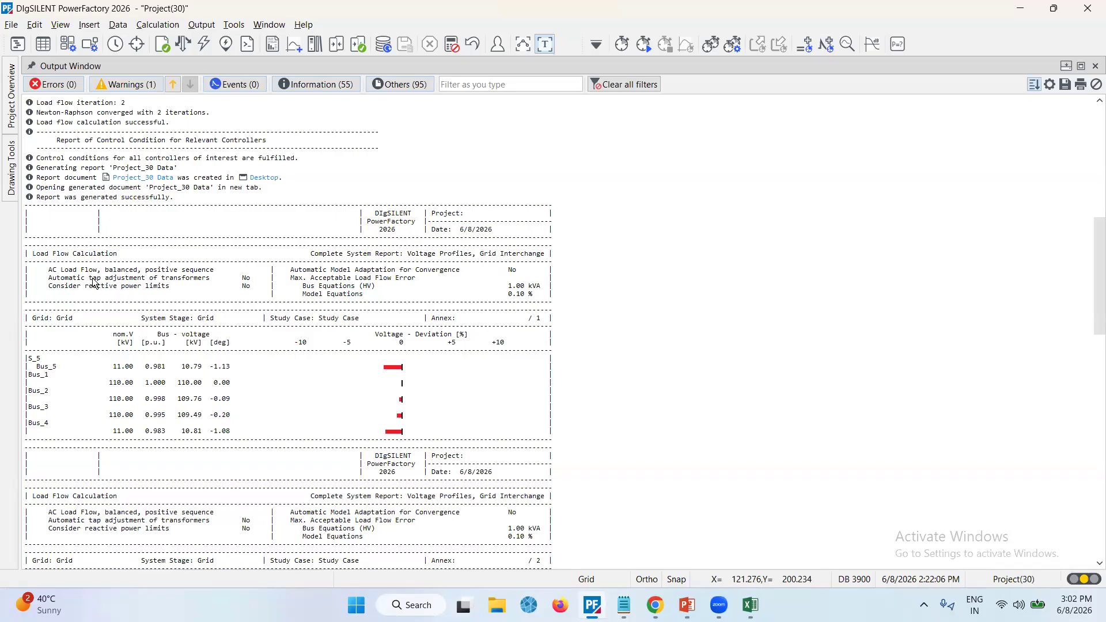
scroll(220, 294, "down", 6)
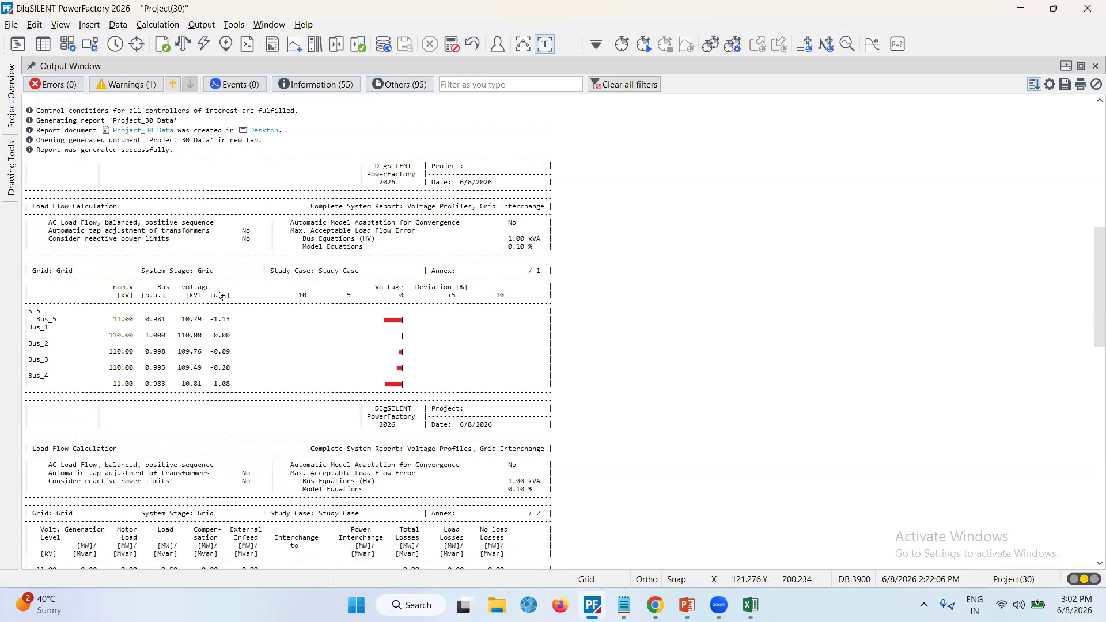
Scroll to the end of the printed system report and restore the network diagram view
scroll(219, 294, "down", 3)
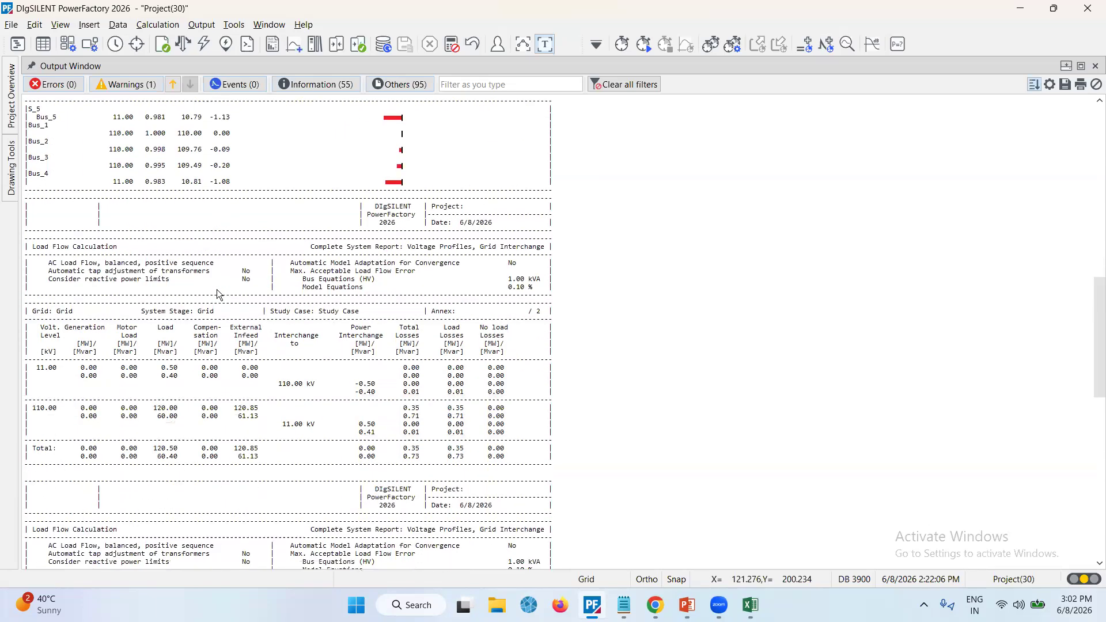
scroll(219, 295, "down", 11)
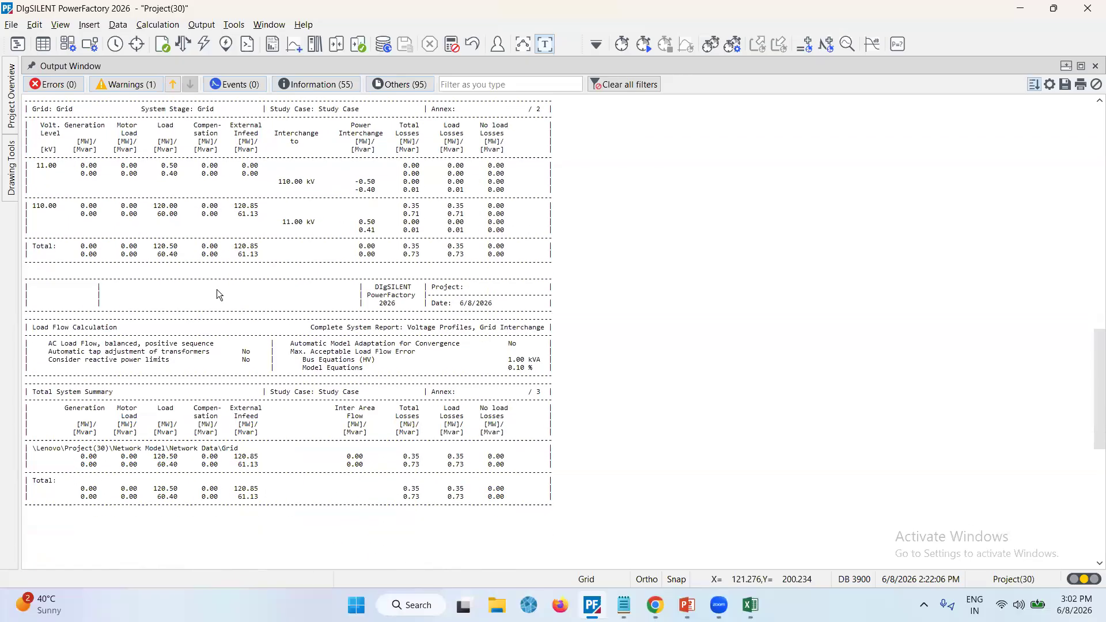
scroll(220, 294, "down", 4)
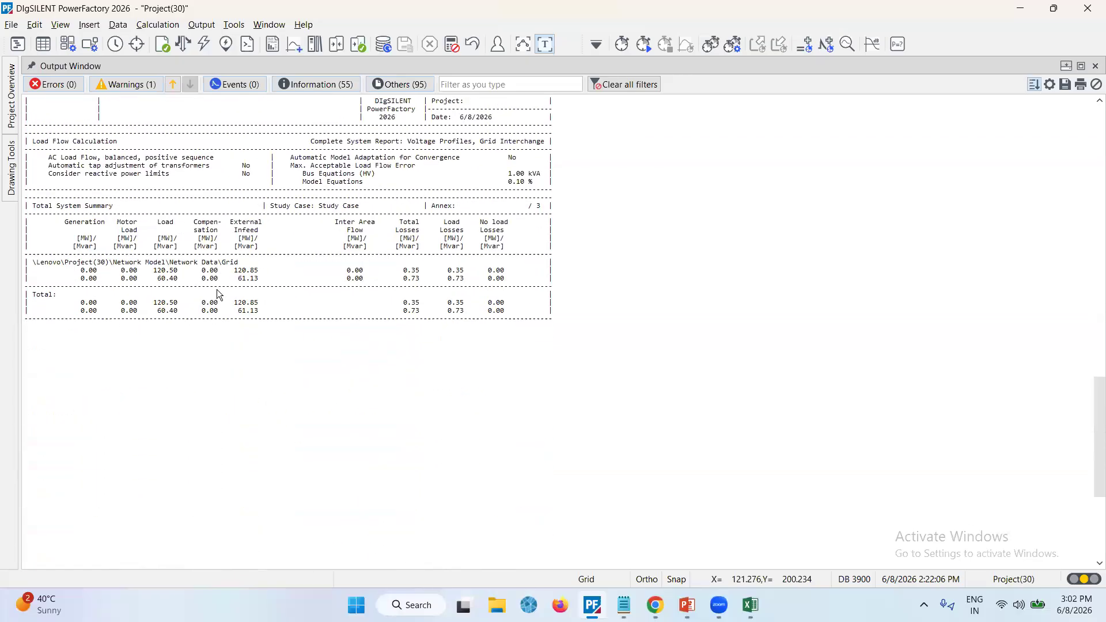
left_click(546, 44)
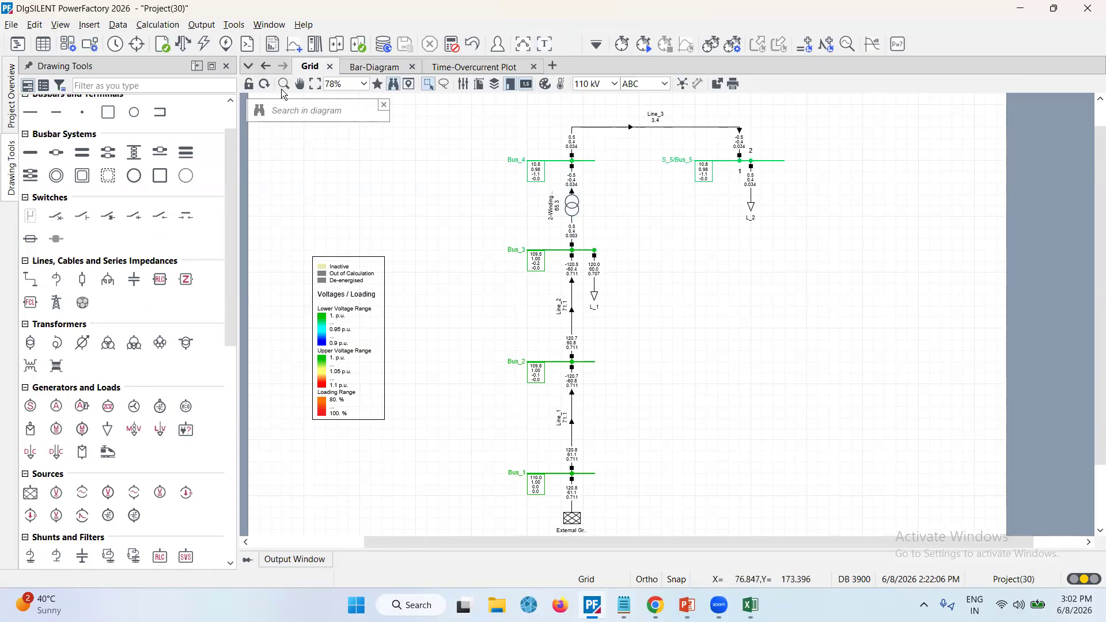
Run a short-circuit calculation per VDE 0102 Part 0 / DIN EN 60909-0, 3-phase maximum currents, at all busbars
left_click(158, 24)
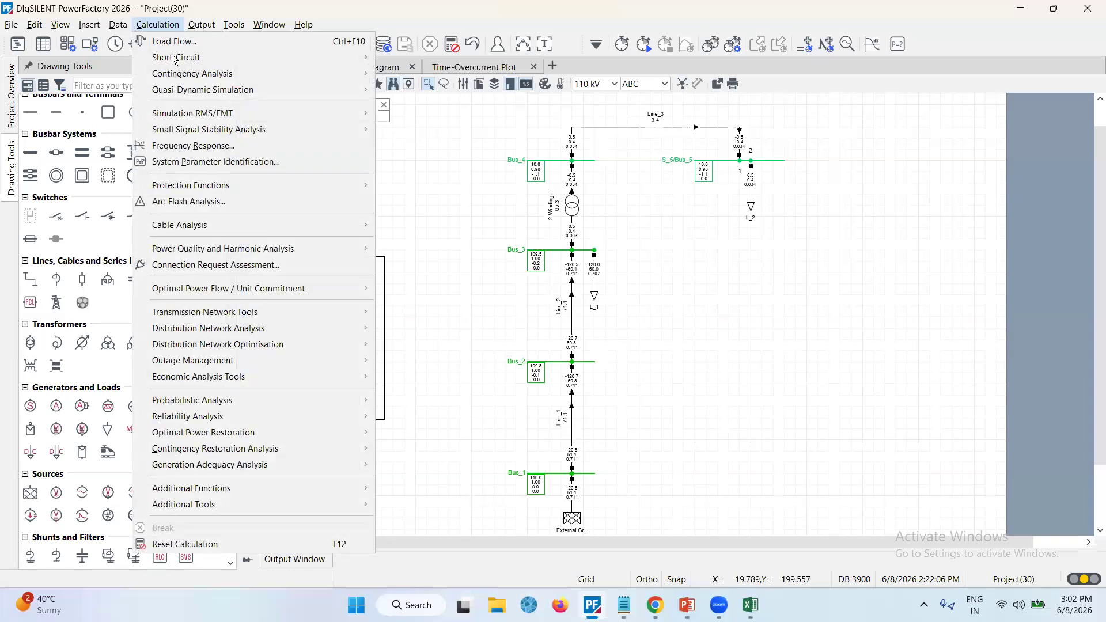
mouse_move(174, 59)
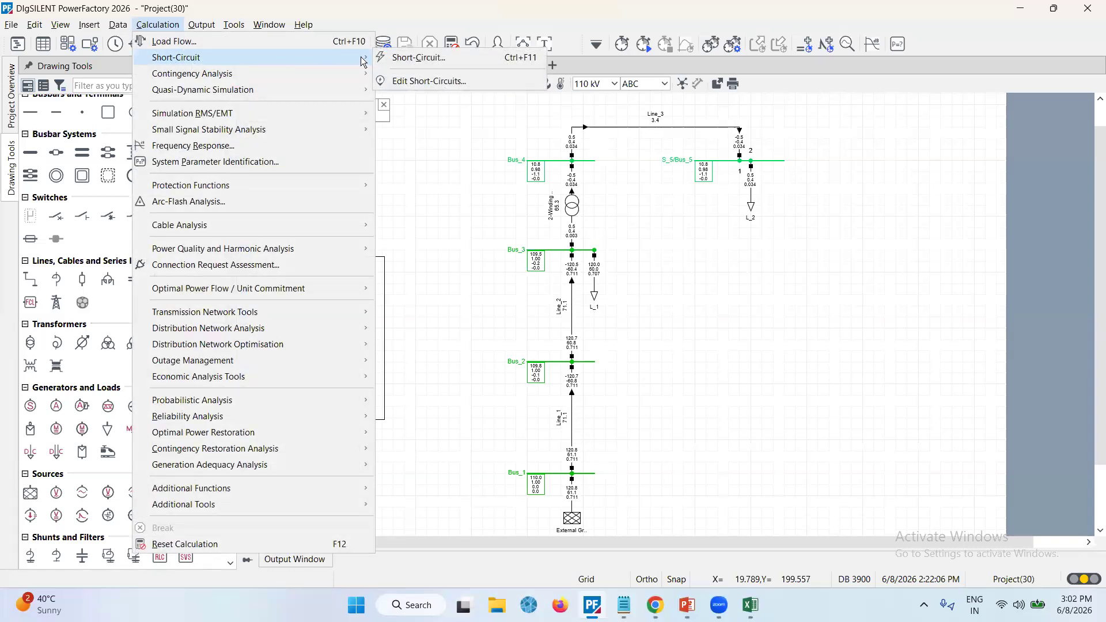
left_click(438, 58)
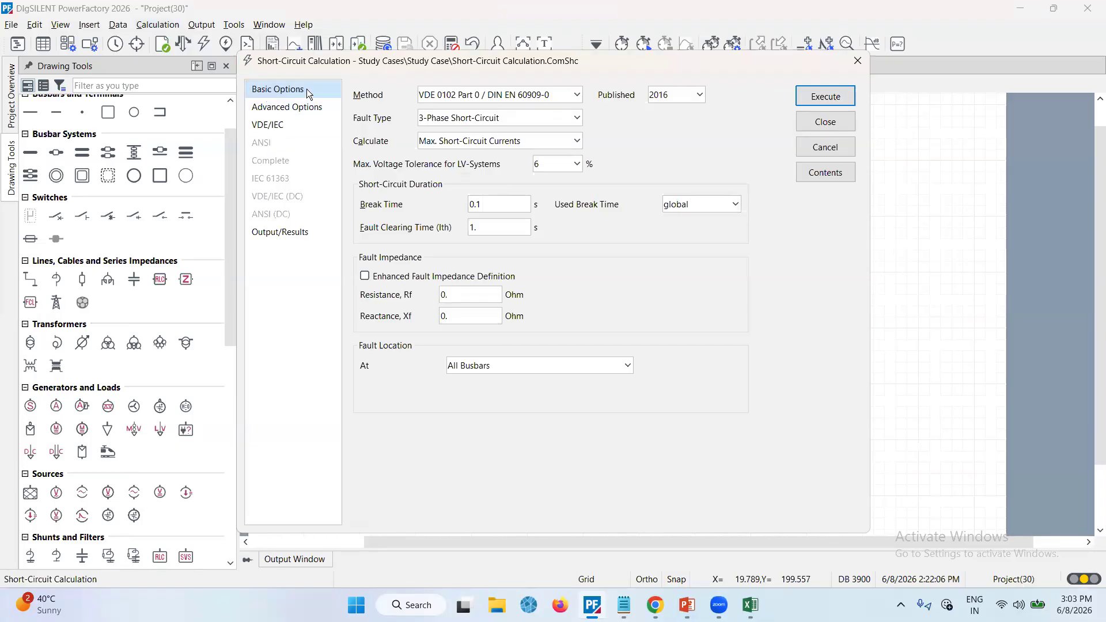
left_click(577, 96)
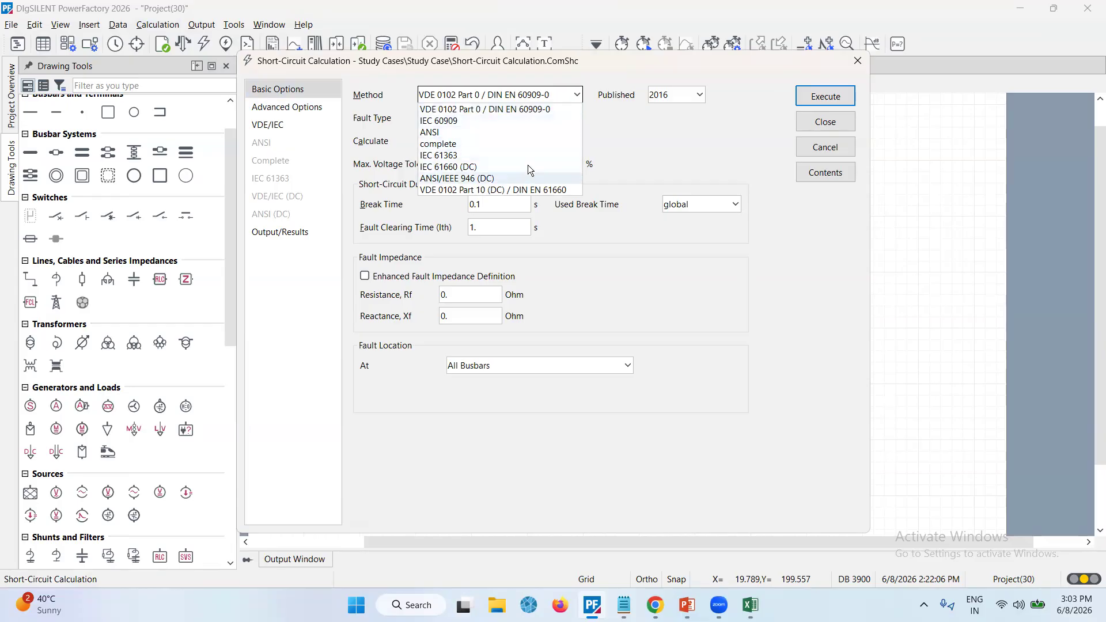
left_click(662, 162)
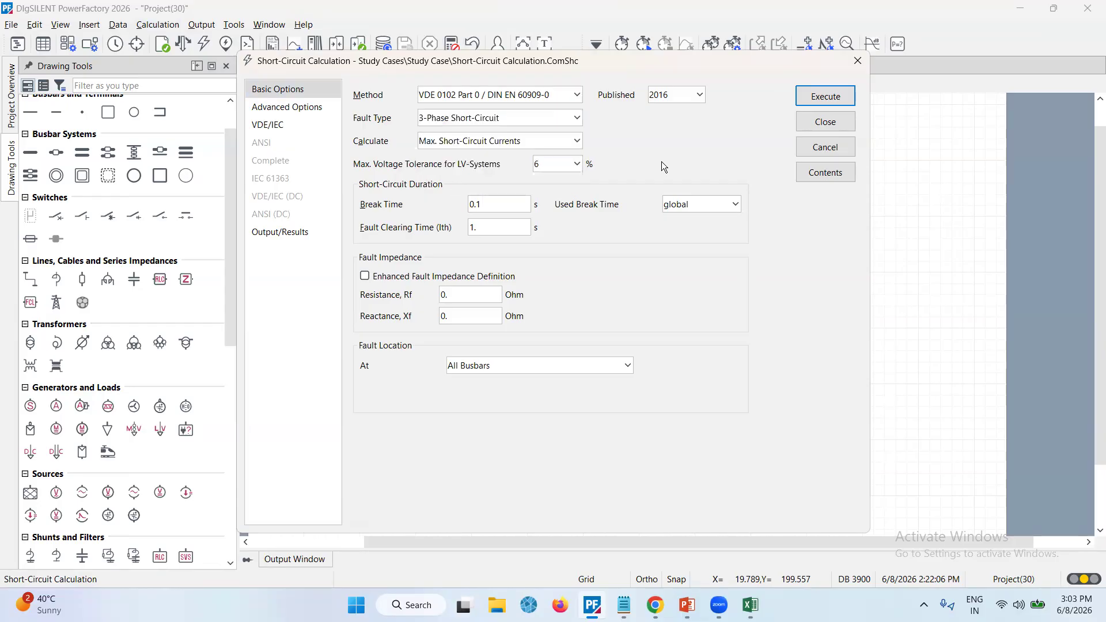
left_click(693, 95)
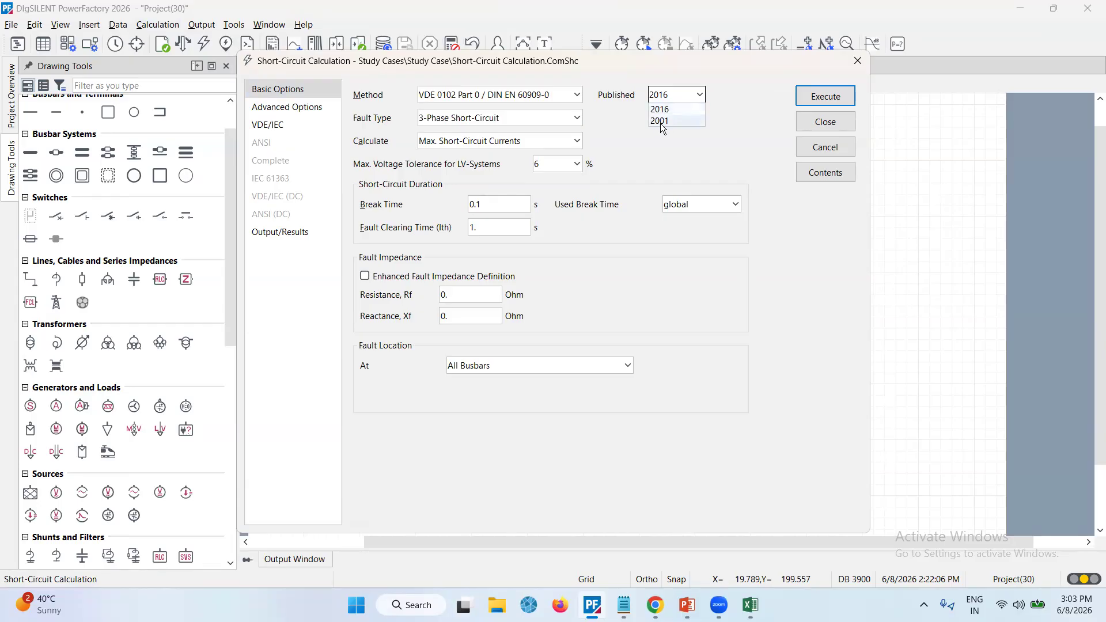
left_click(636, 146)
left_click(577, 118)
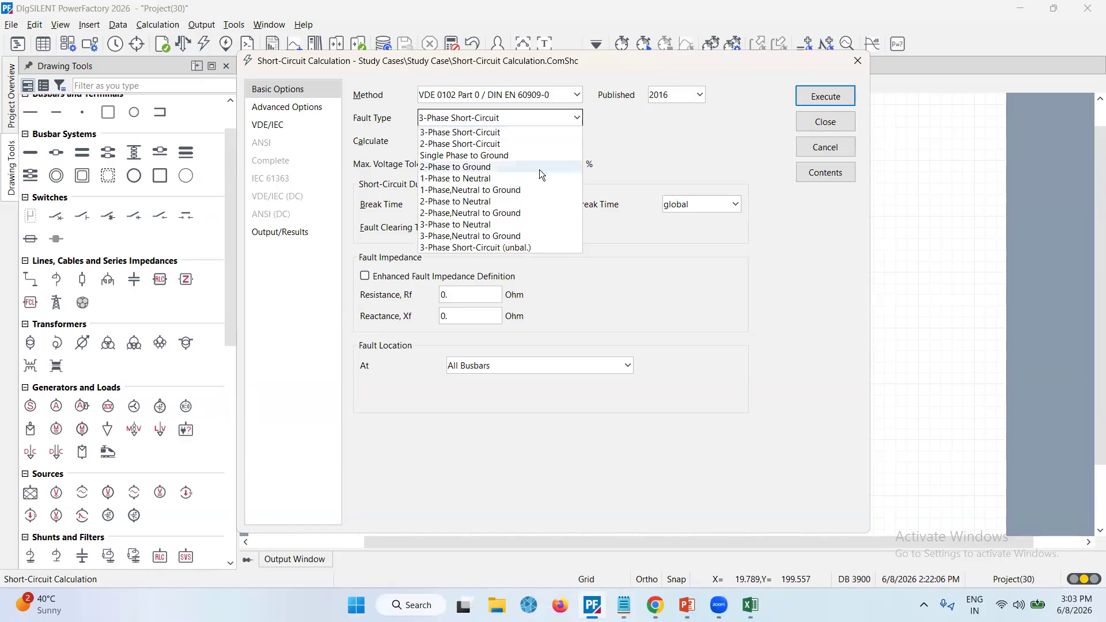
left_click(646, 129)
left_click(567, 141)
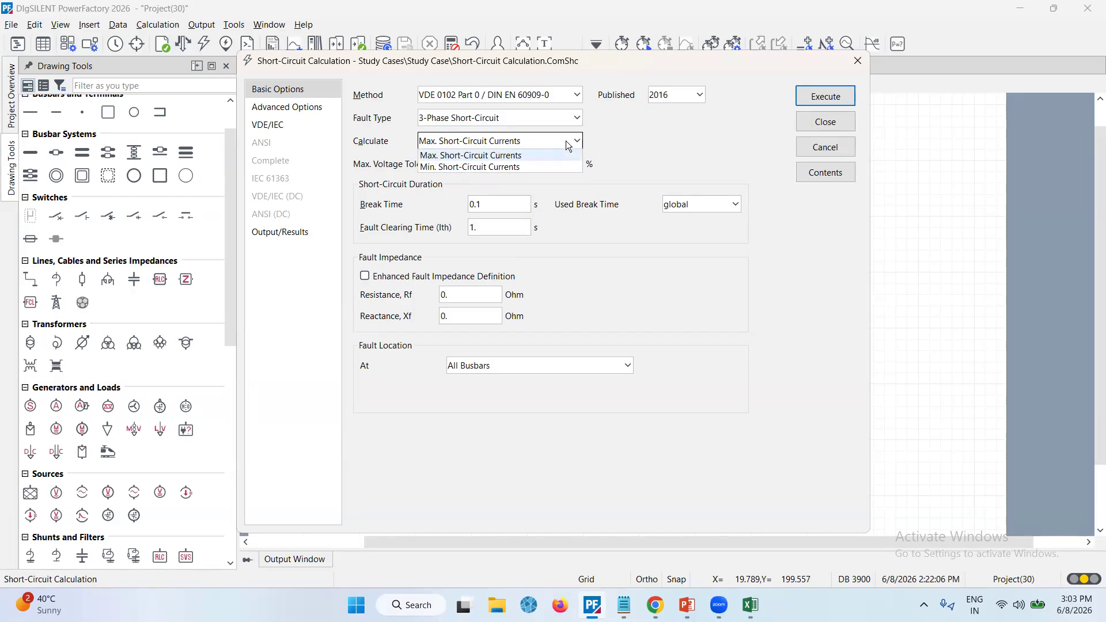
left_click(626, 148)
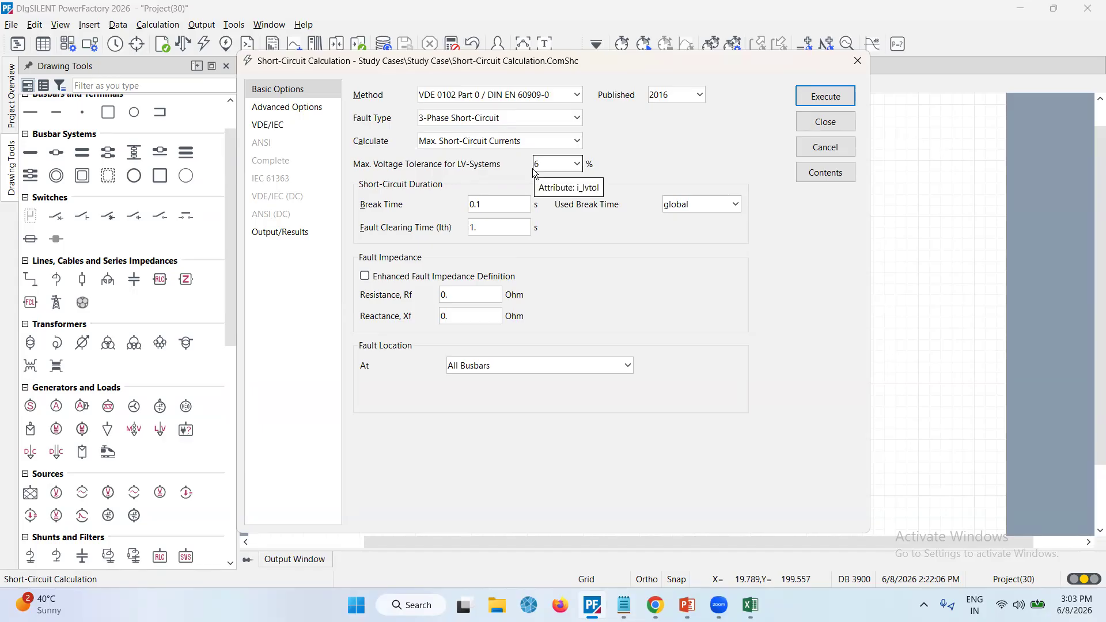
left_click(577, 164)
left_click(687, 165)
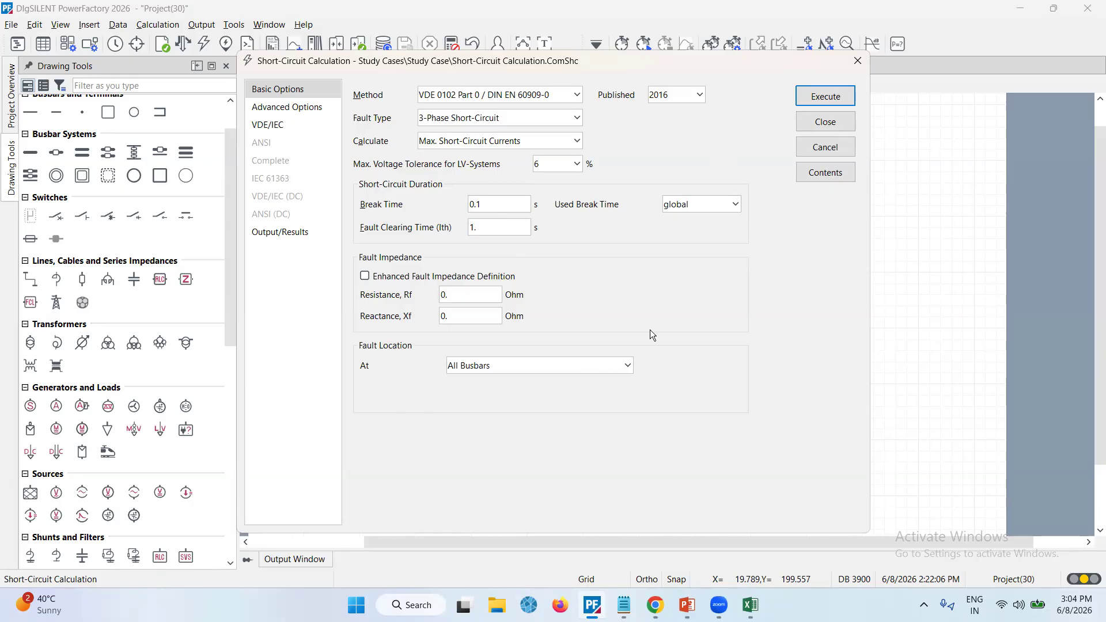
left_click(828, 98)
Inspect the short-circuit results displayed on the diagram around Bus_2 and Line_1
scroll(676, 396, "down", 2)
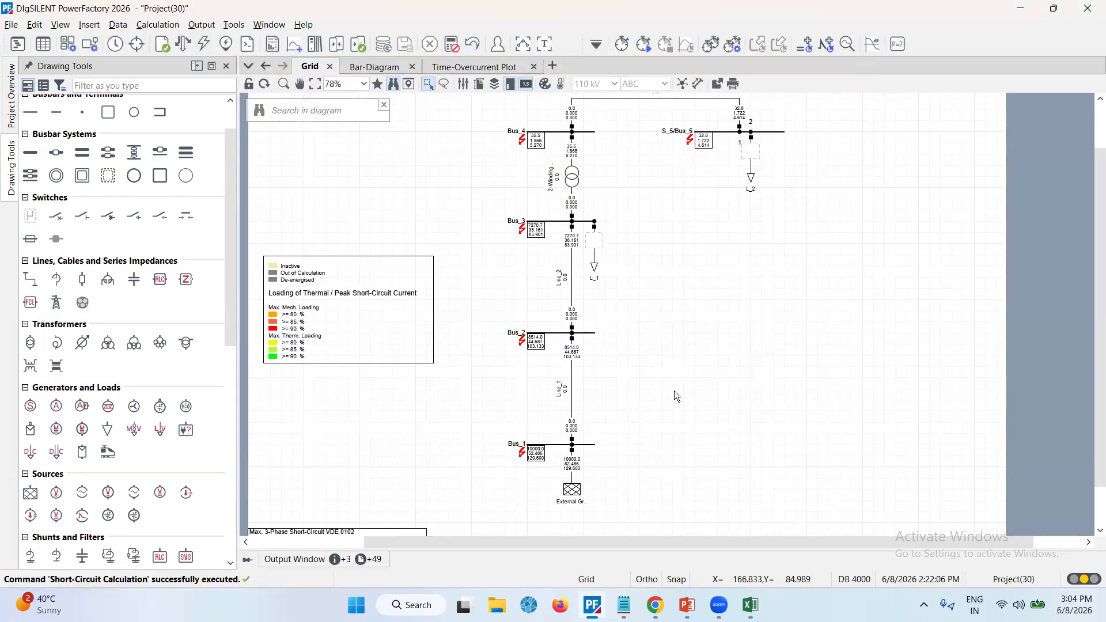
scroll(676, 397, "up", 1)
mouse_move(537, 457)
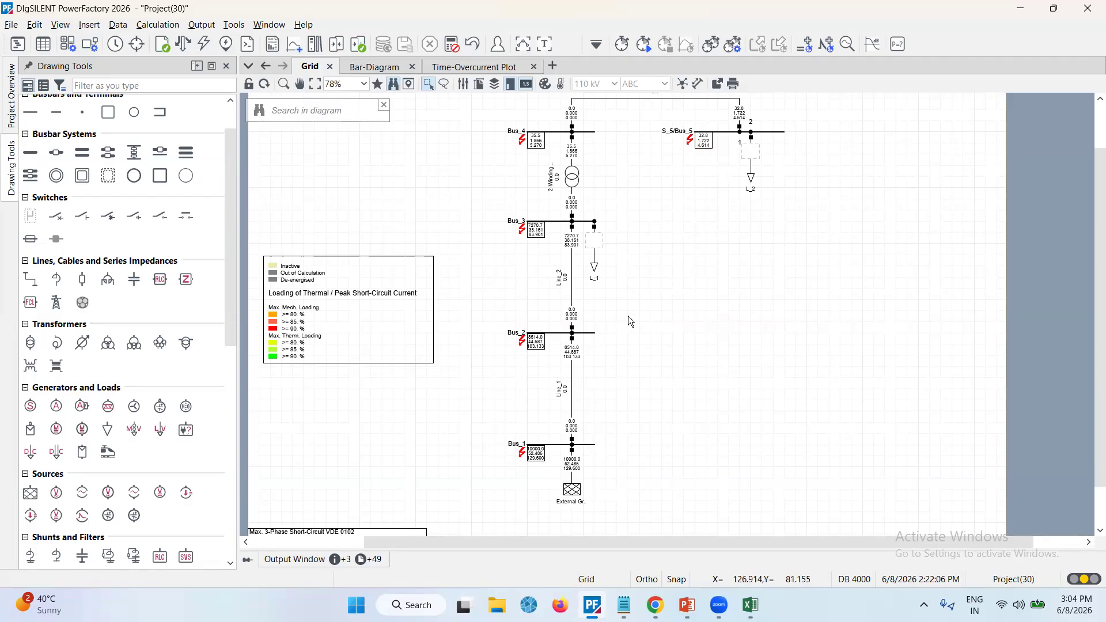
left_click(573, 383)
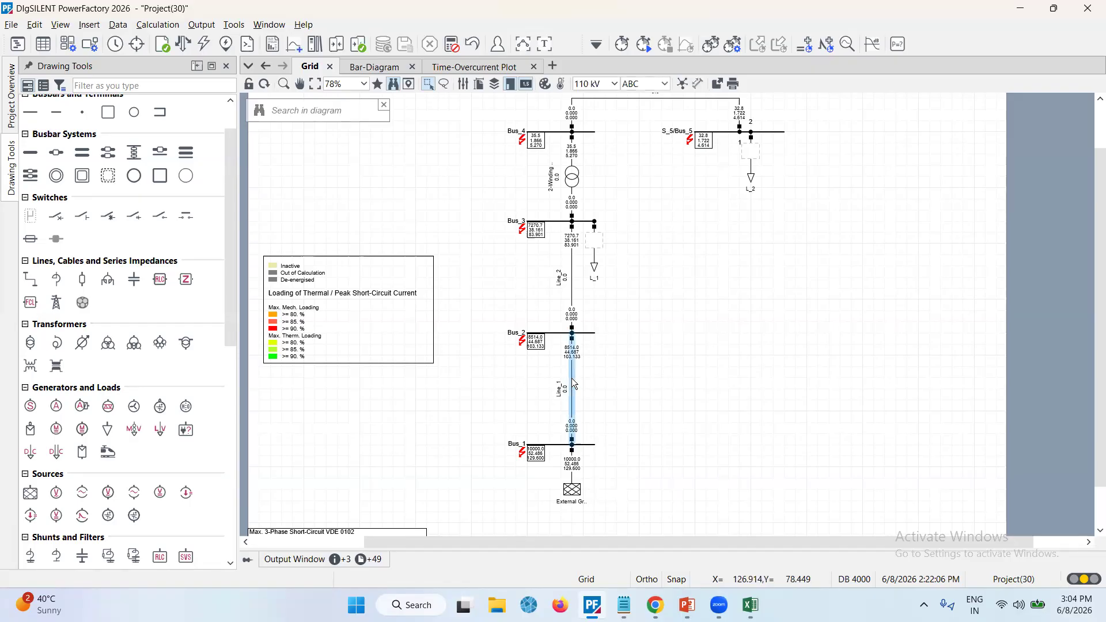
left_click(581, 352)
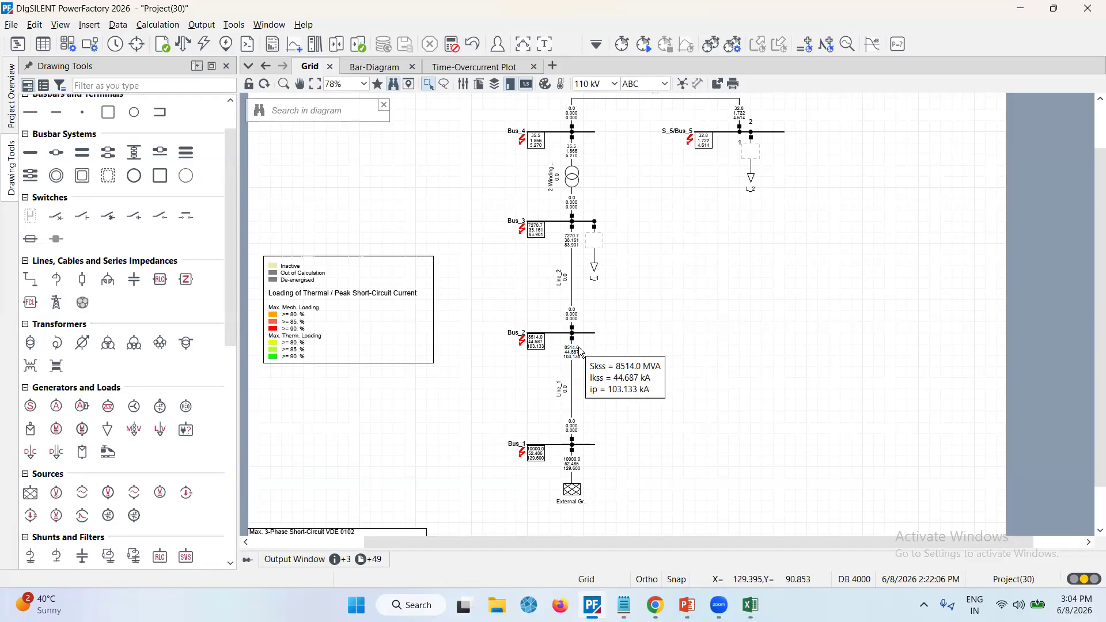
Run a 3-phase maximum short-circuit calculation for Bus_1 only, starting from the busbar itself
left_click(556, 445)
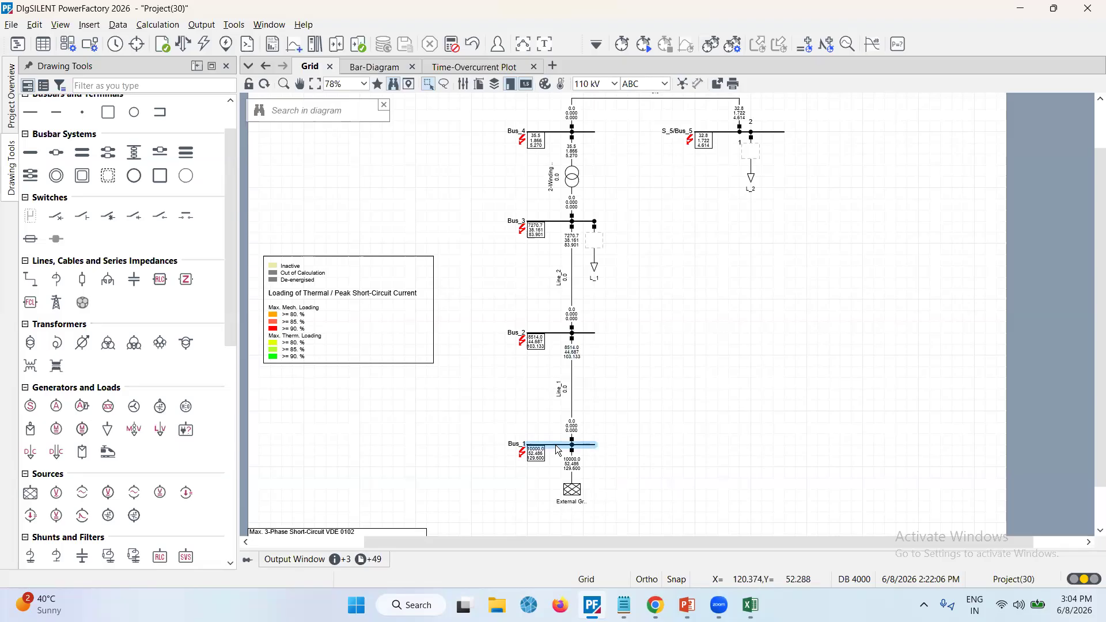
right_click(558, 450)
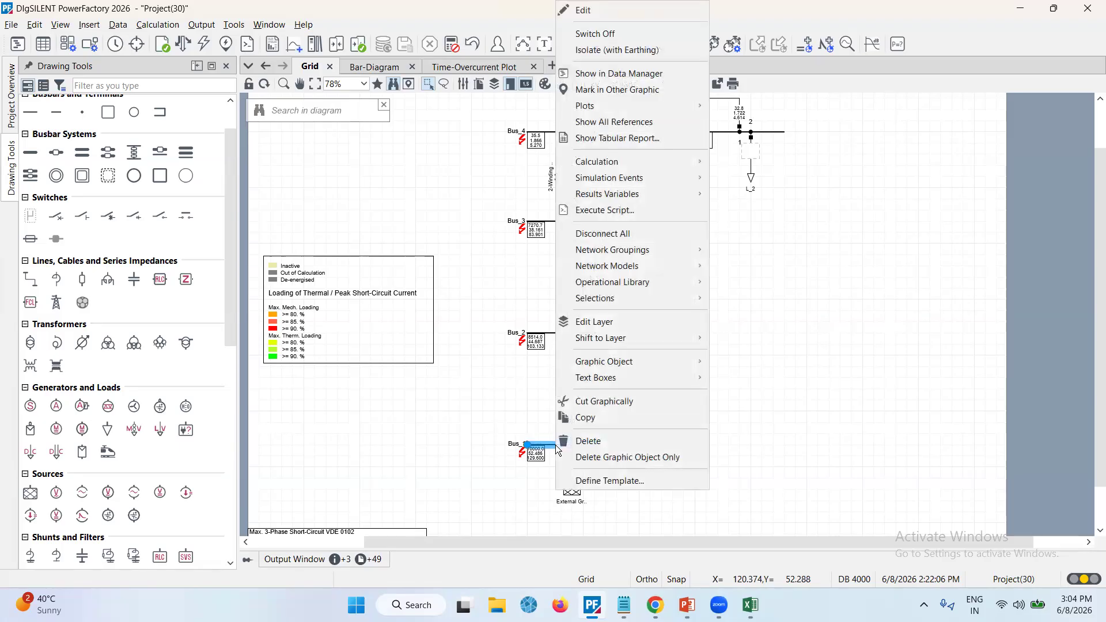
mouse_move(640, 167)
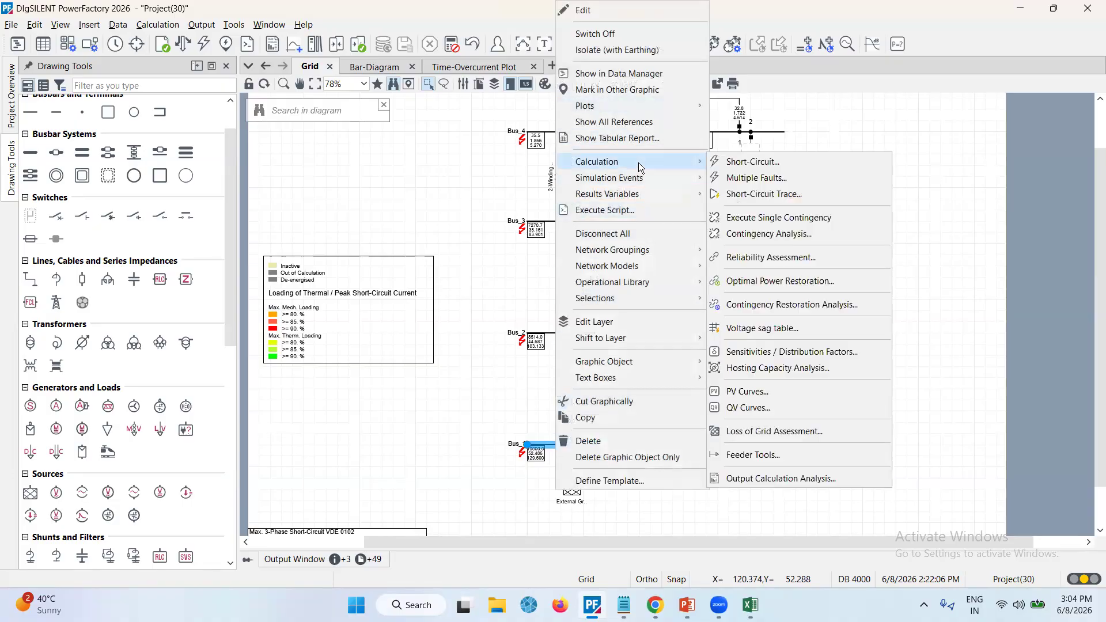
left_click(742, 162)
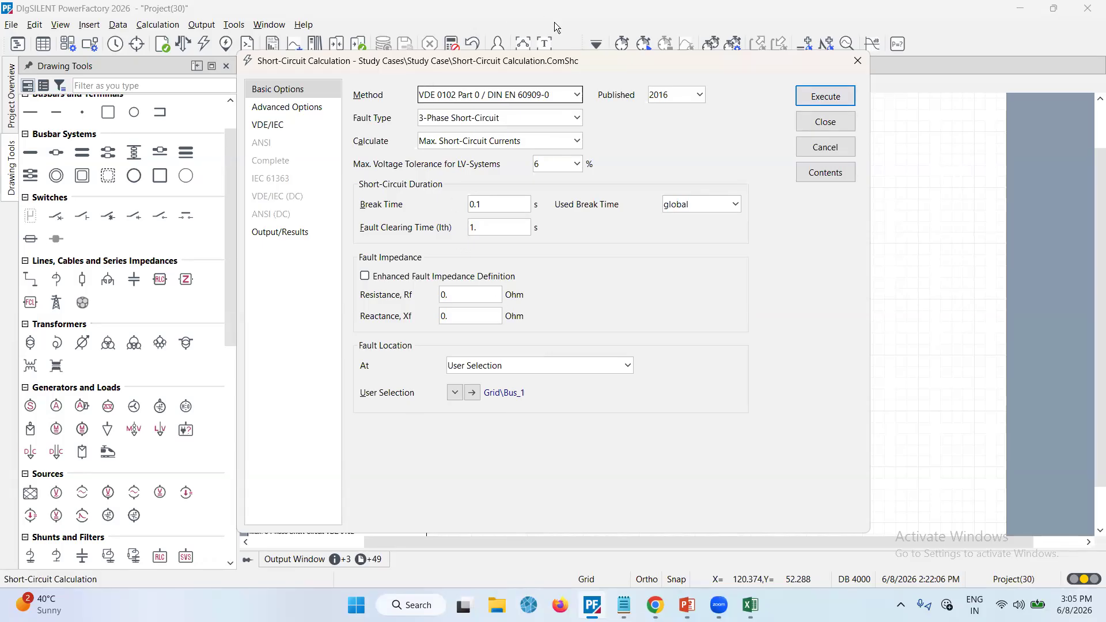
left_click(575, 93)
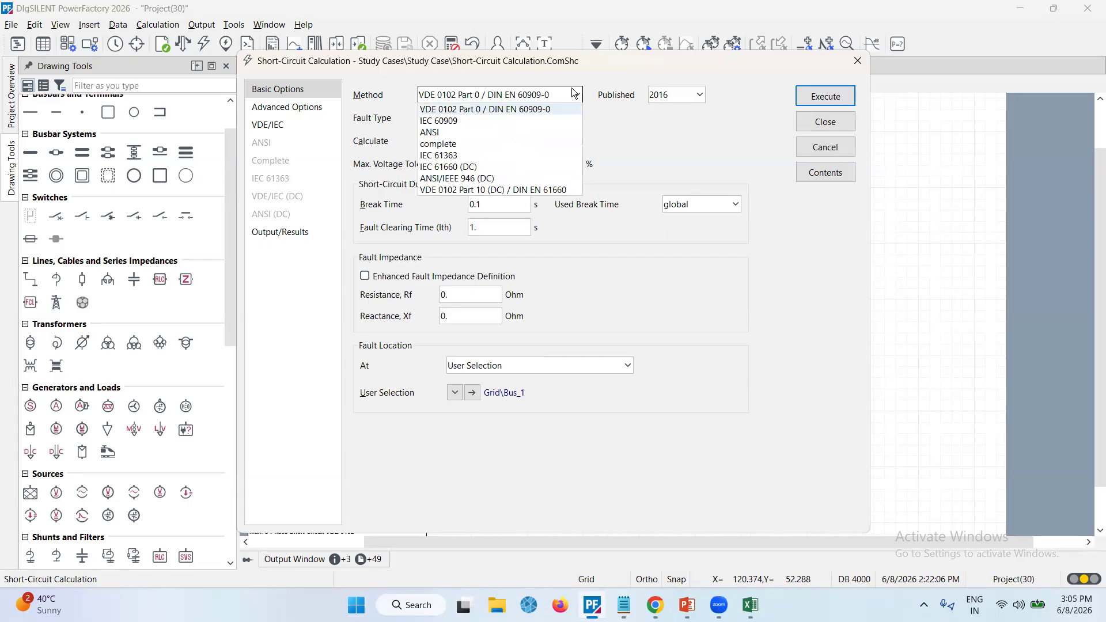
left_click(681, 297)
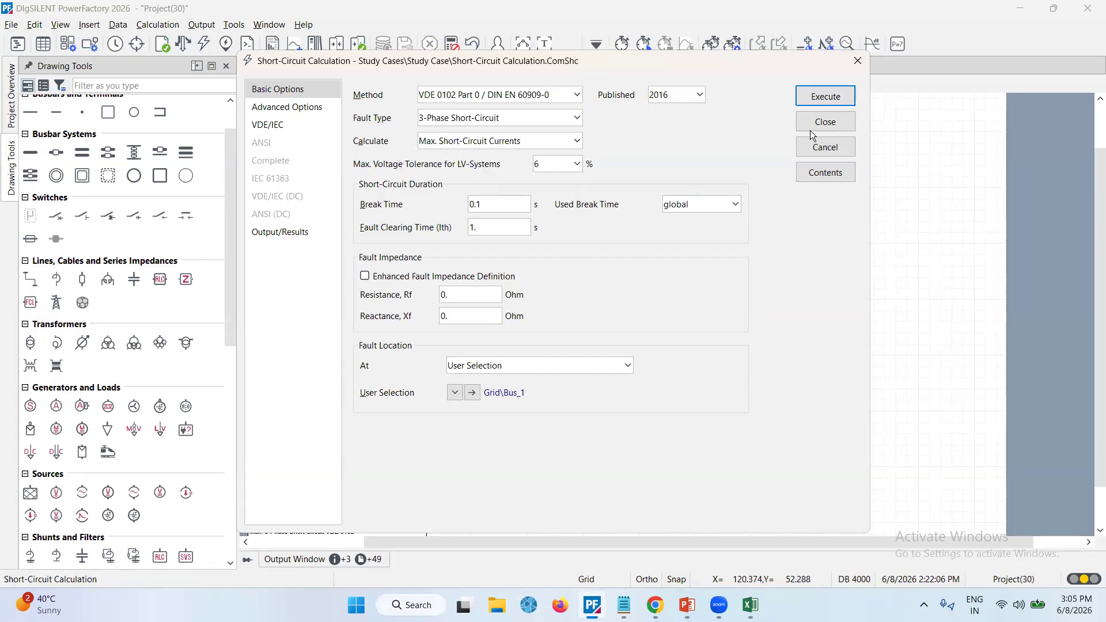
left_click(825, 96)
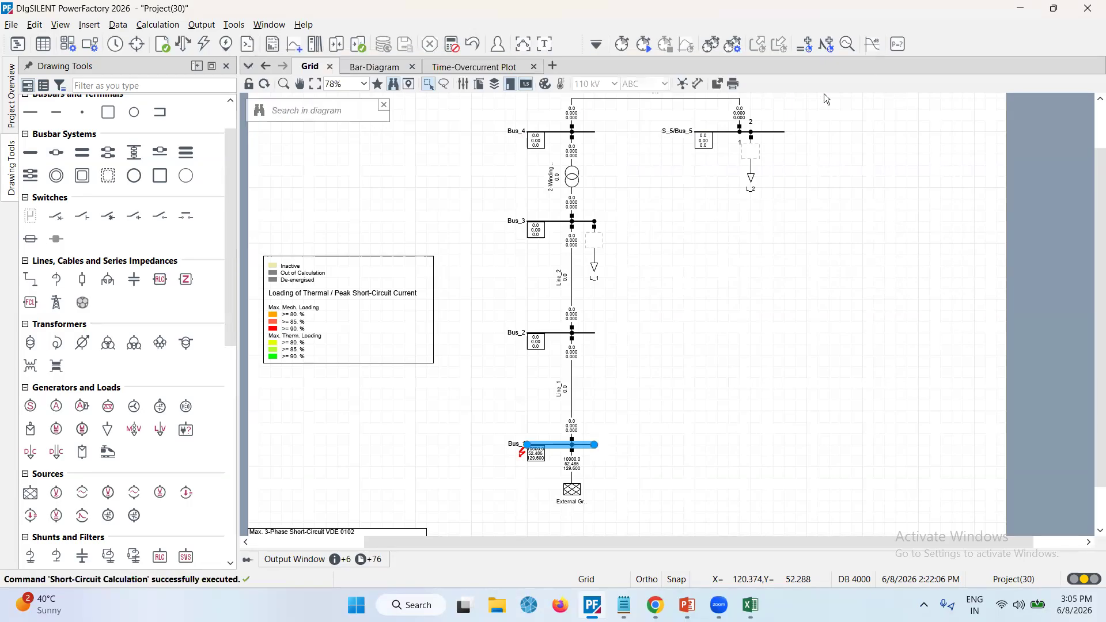
Maximise the output window and read through the printed short-circuit calculation reports
left_click(596, 464)
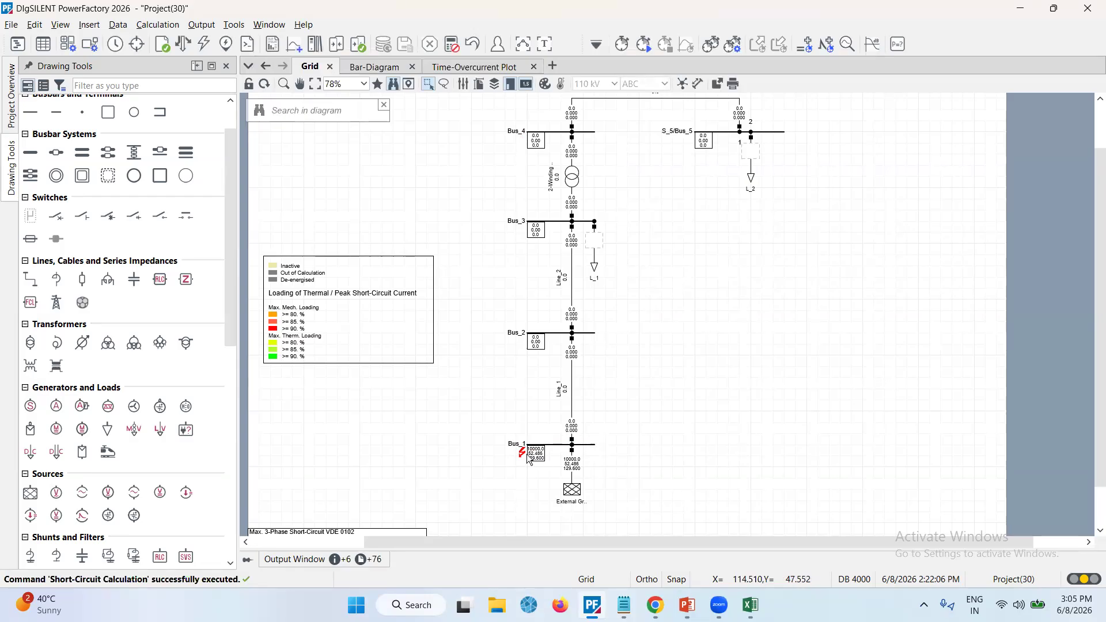
mouse_move(541, 458)
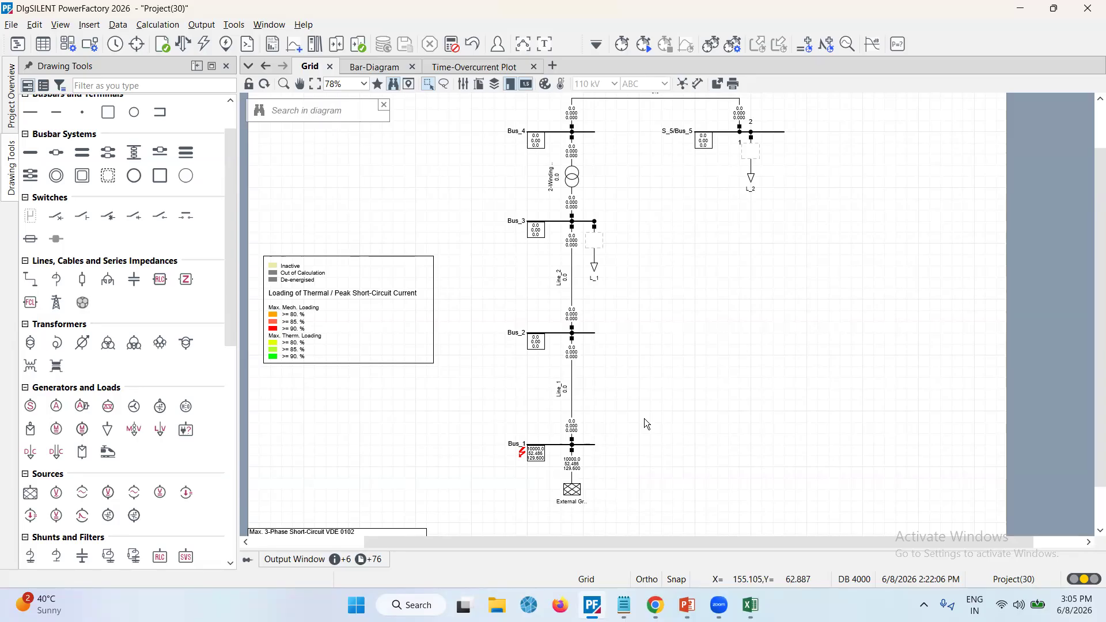
left_click(546, 45)
scroll(464, 345, "up", 10)
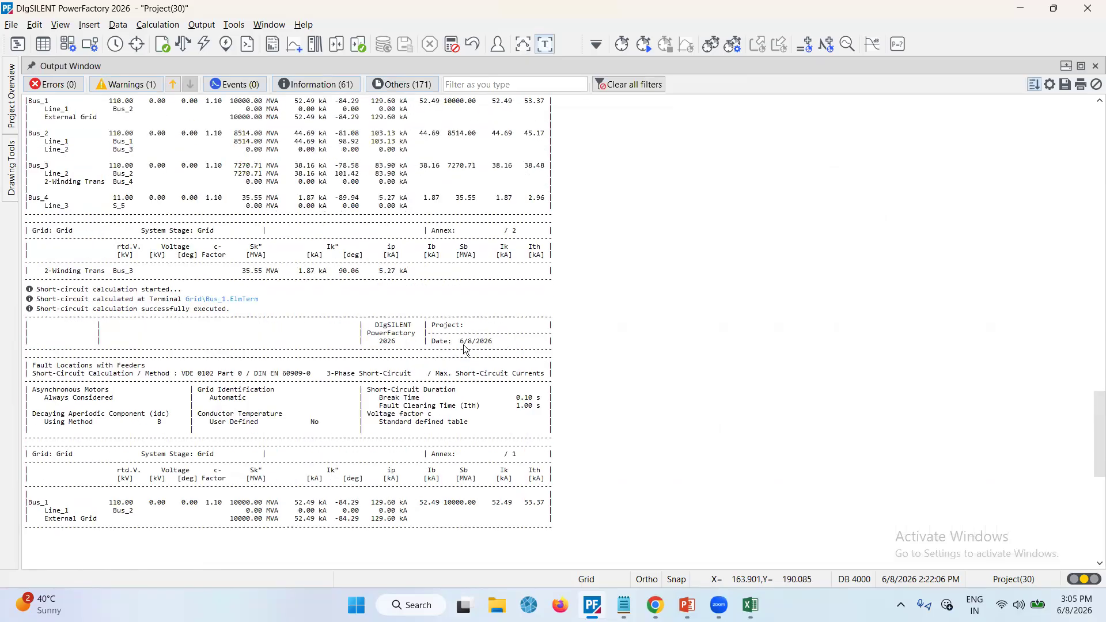
scroll(466, 350, "up", 10)
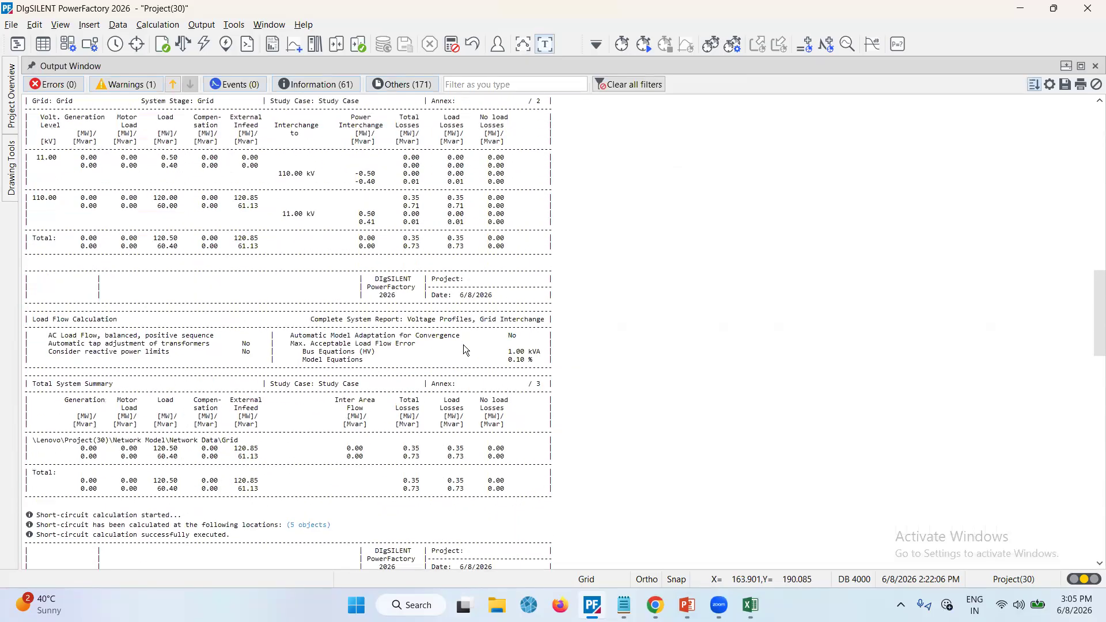
scroll(465, 350, "down", 10)
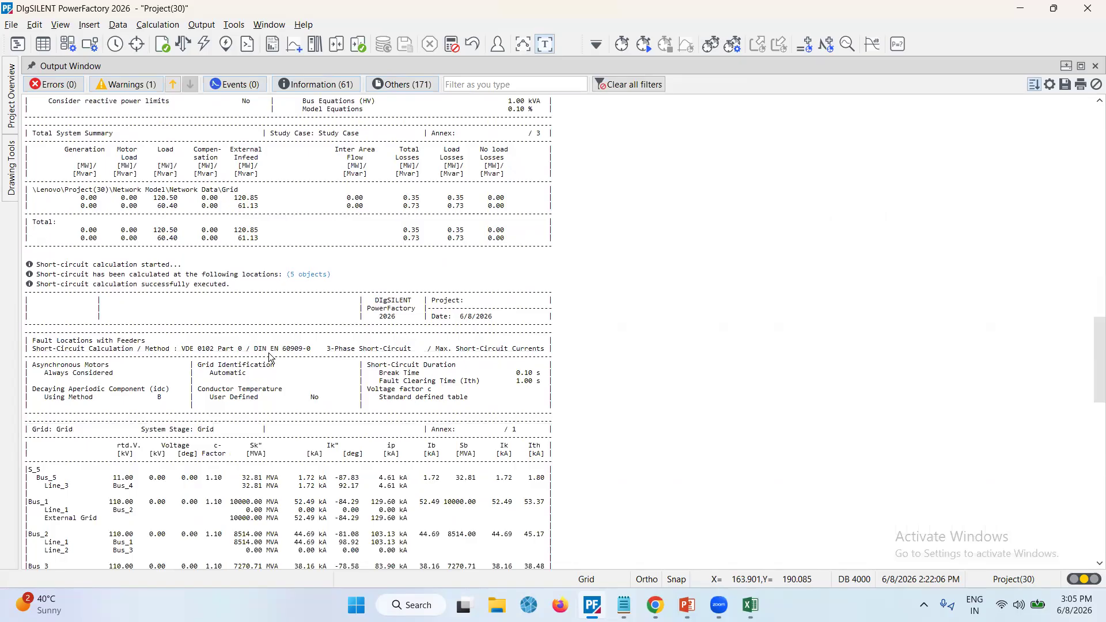
scroll(251, 419, "down", 4)
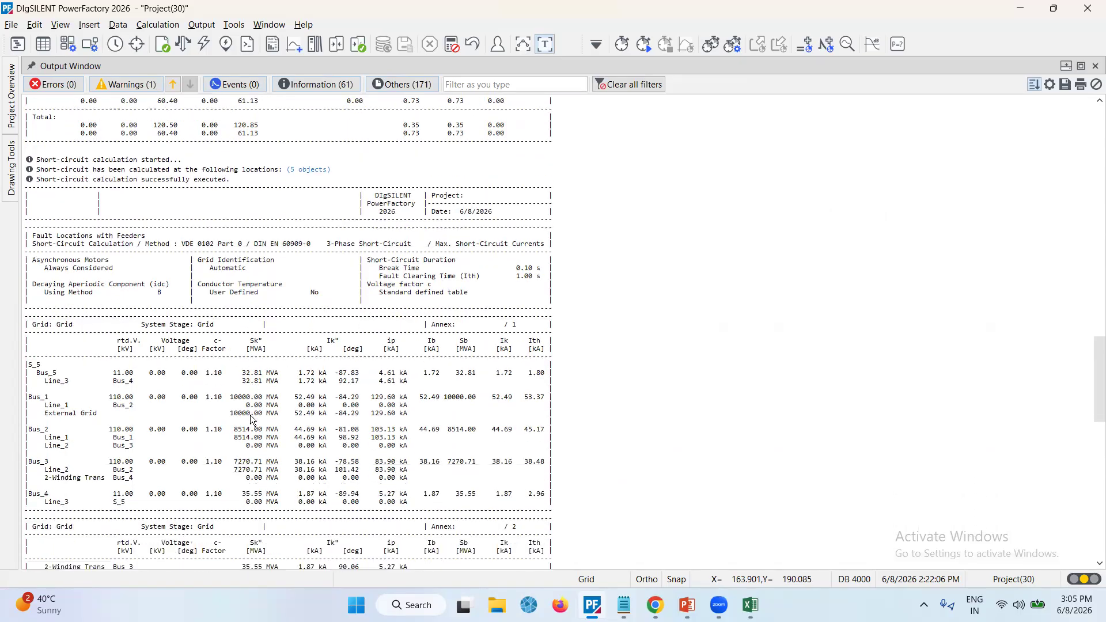
scroll(251, 419, "down", 1)
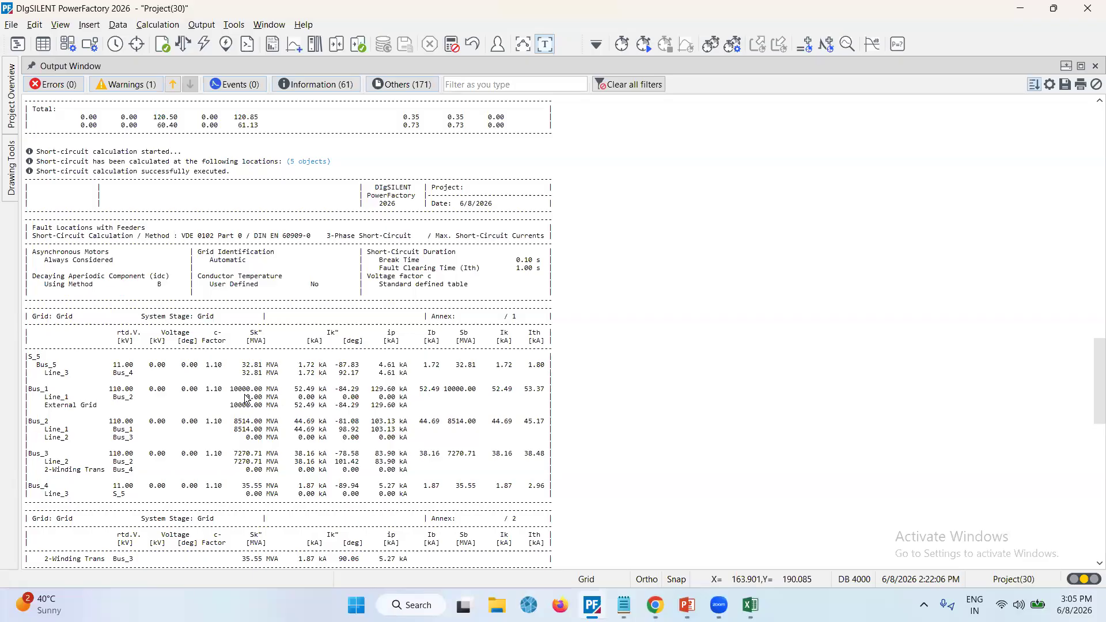
scroll(246, 399, "down", 3)
scroll(246, 399, "down", 1)
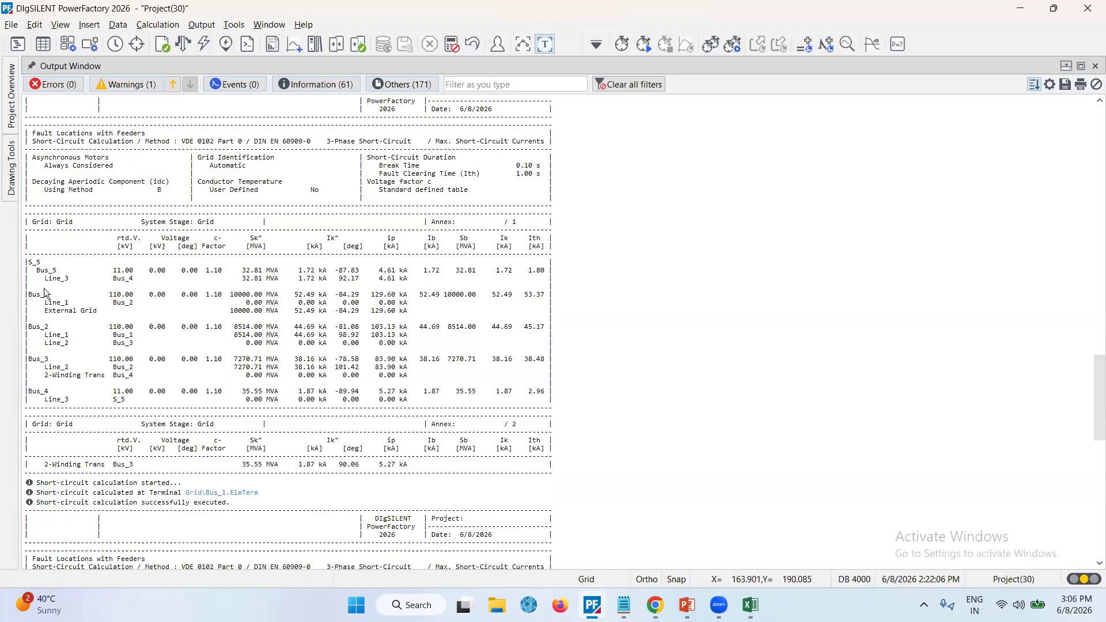
scroll(119, 429, "down", 12)
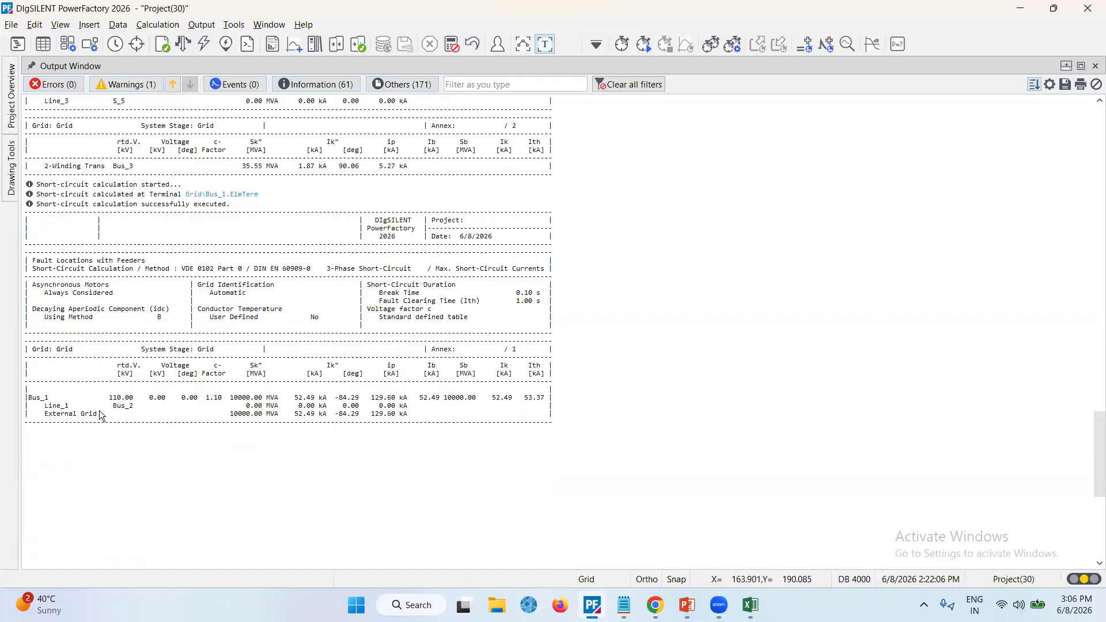
scroll(133, 426, "up", 4)
scroll(133, 430, "up", 10)
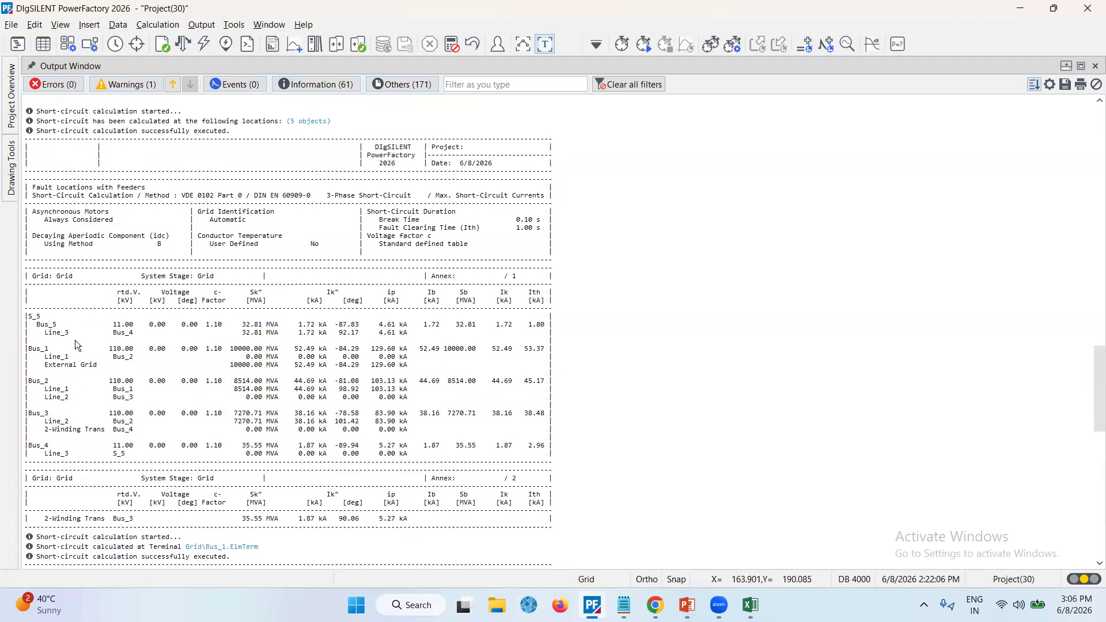
Scroll through the remaining short-circuit reports and return to the grid diagram
scroll(68, 374, "down", 2)
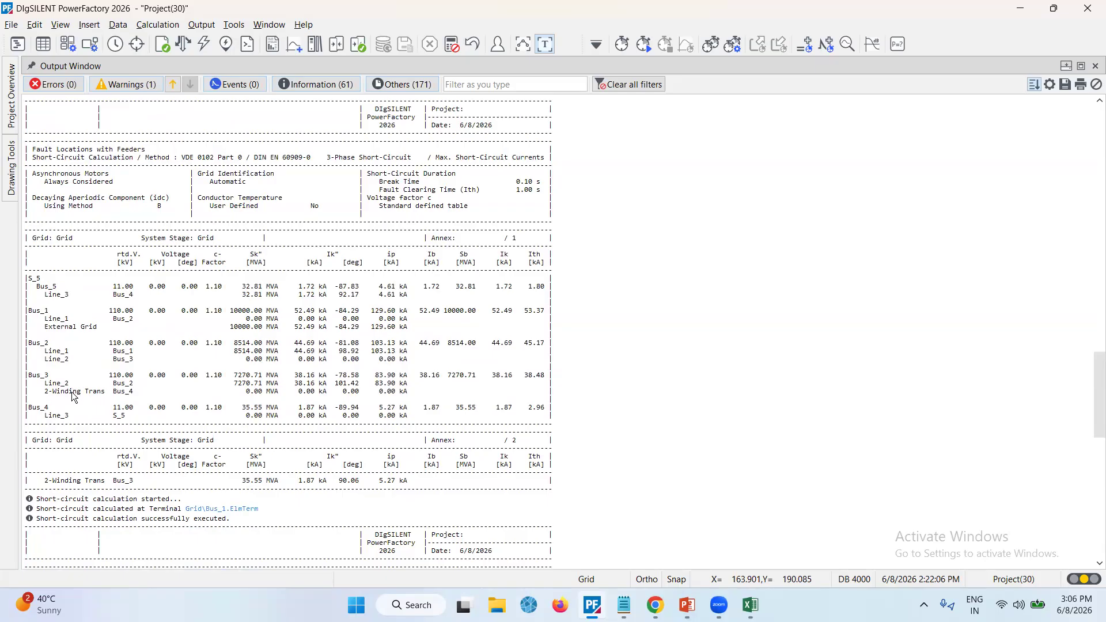
scroll(73, 391, "down", 3)
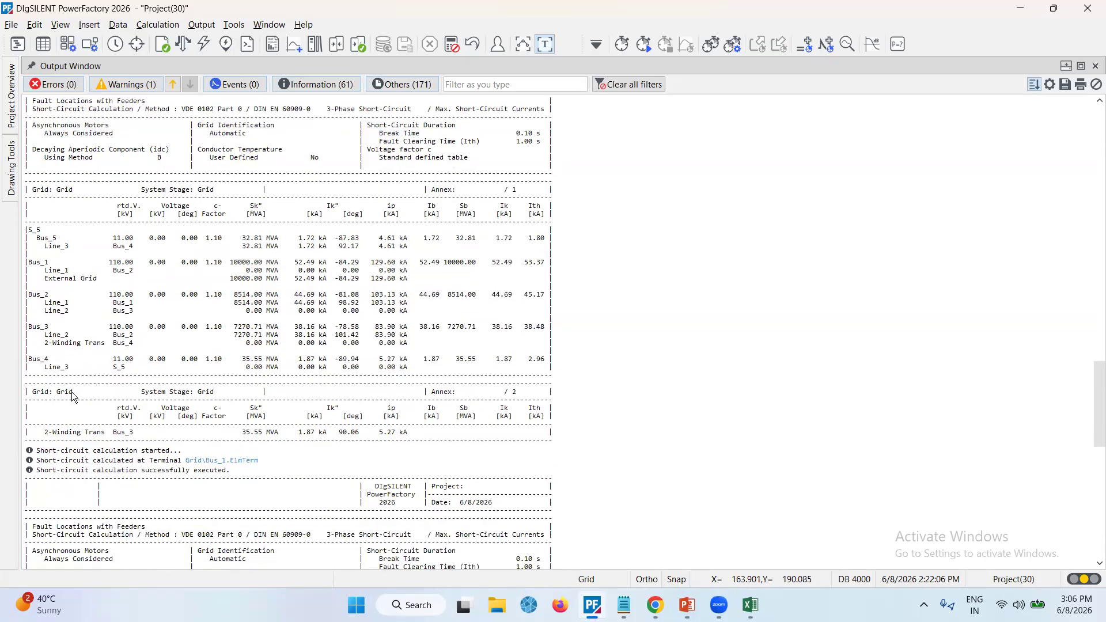
scroll(72, 392, "up", 4)
left_click(546, 45)
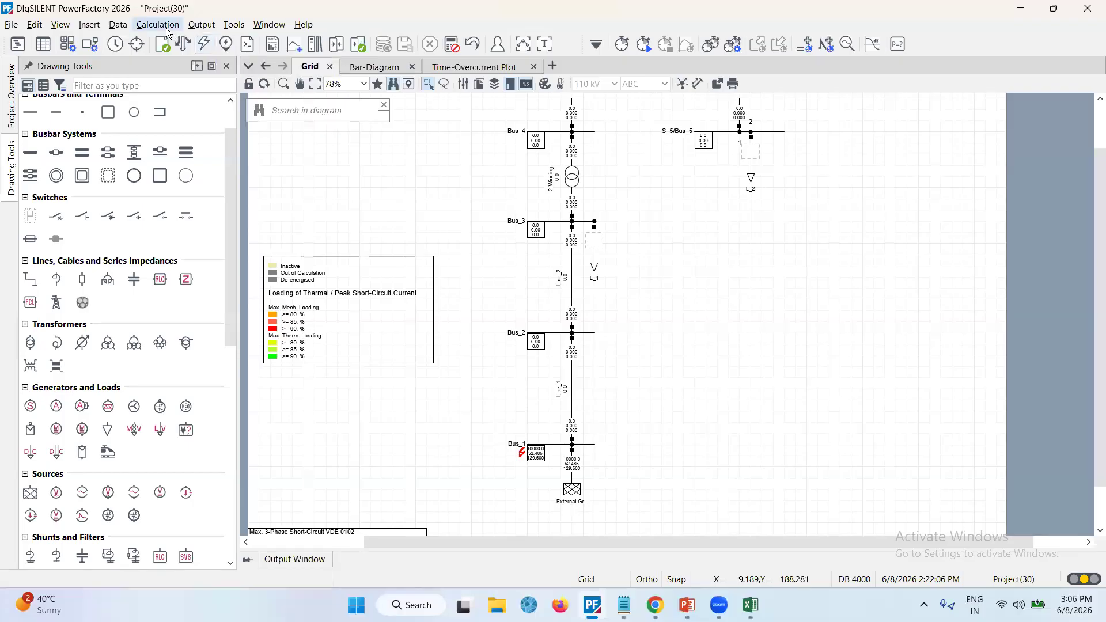
Open the short-circuit calculation settings and clear the current Bus_1 fault location selection
left_click(204, 43)
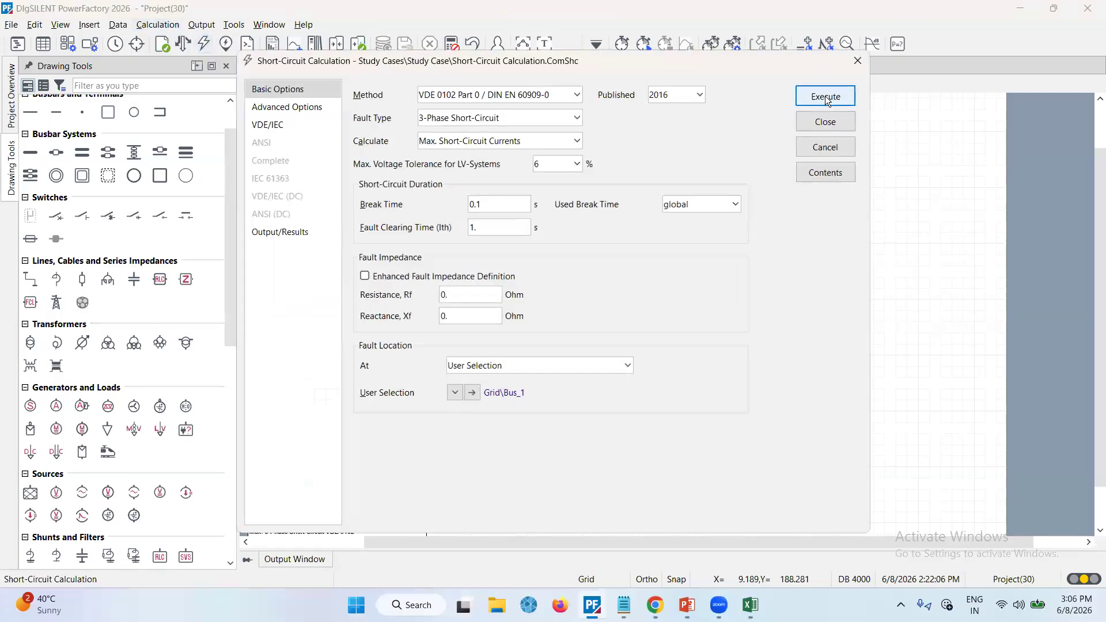
left_click(459, 397)
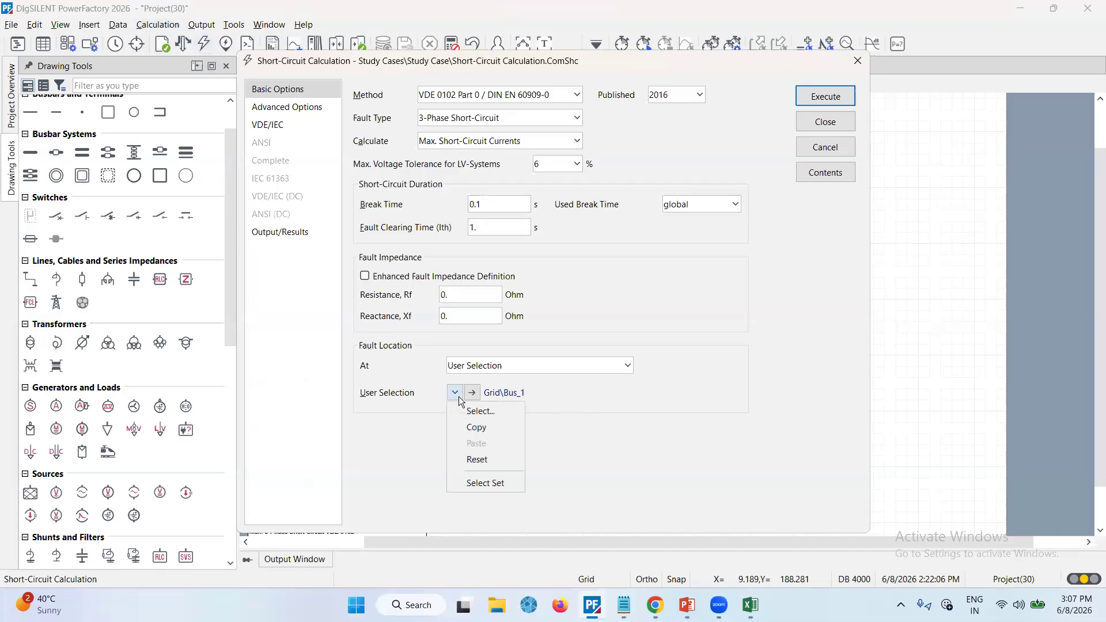
left_click(482, 411)
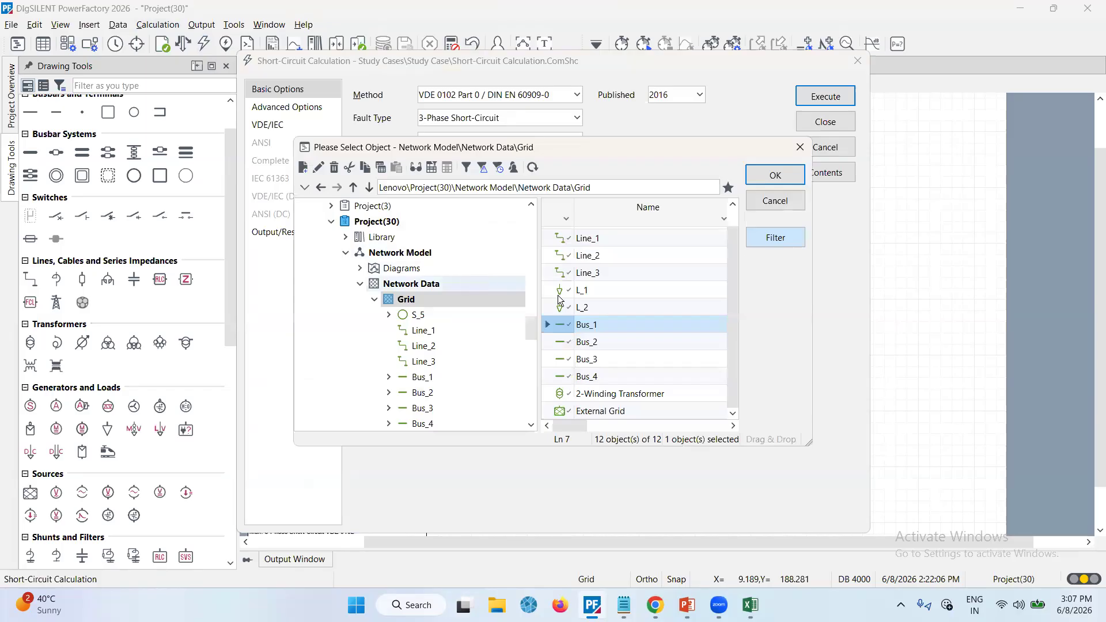
left_click(507, 300)
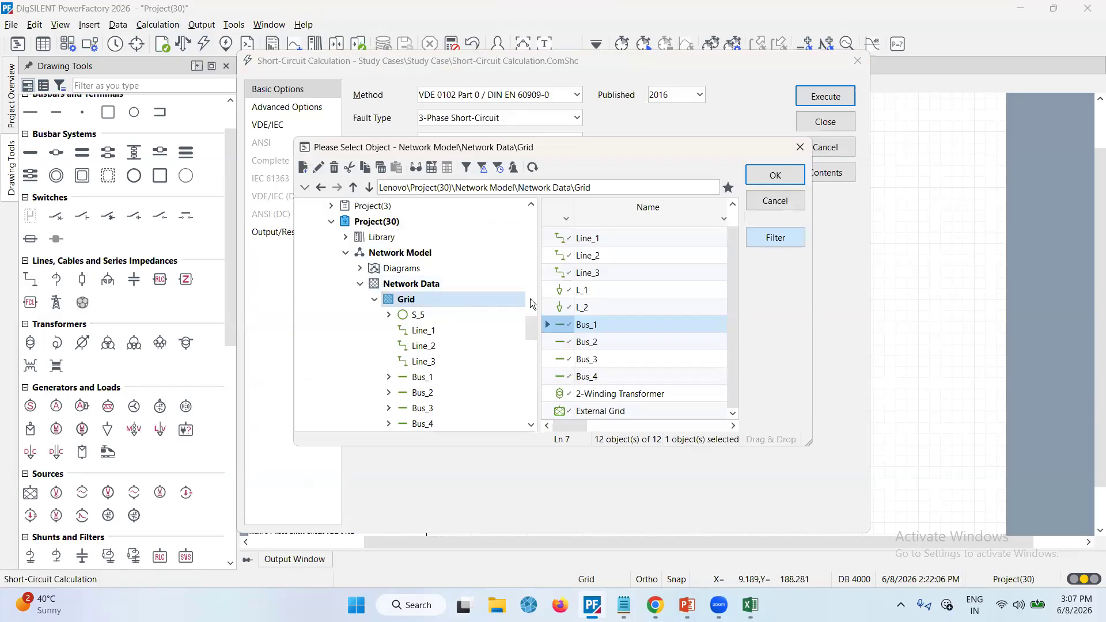
scroll(462, 322, "down", 1)
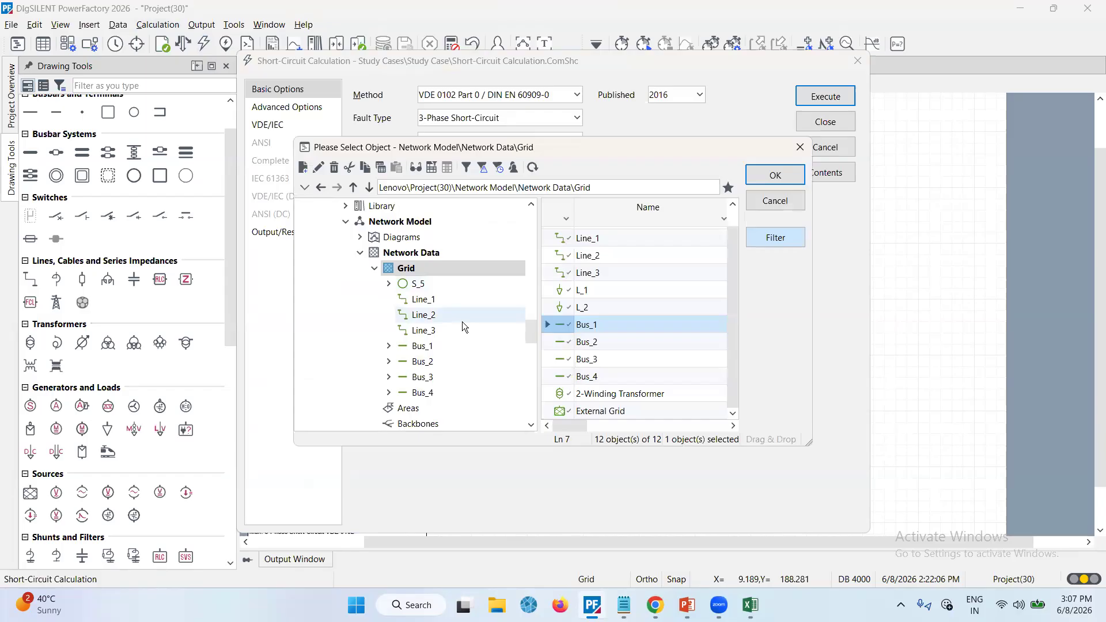
left_click(772, 200)
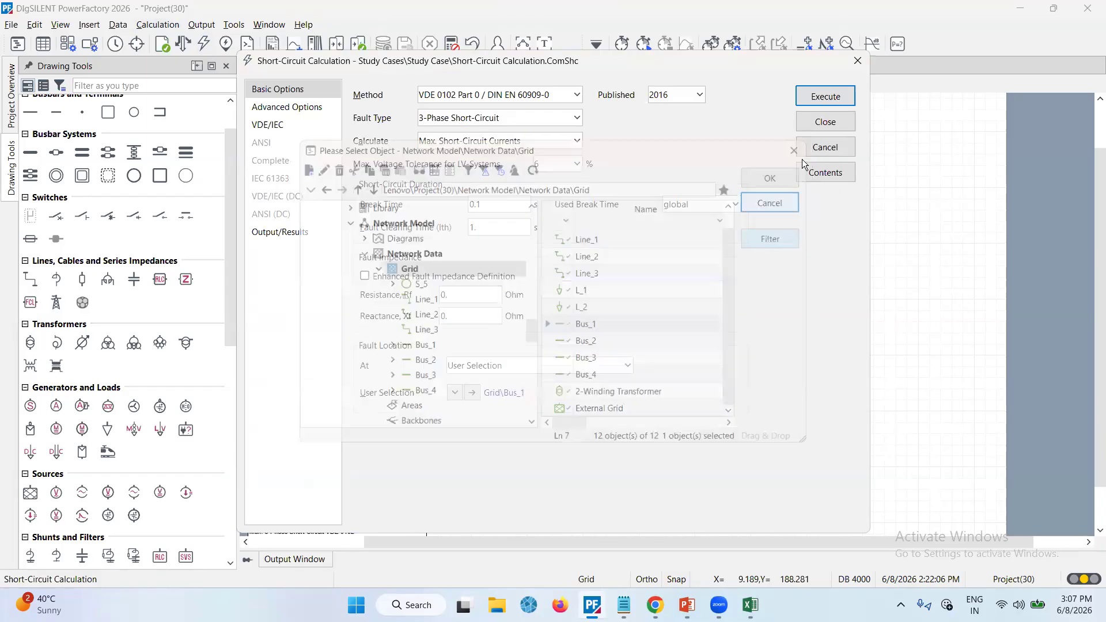
left_click(458, 397)
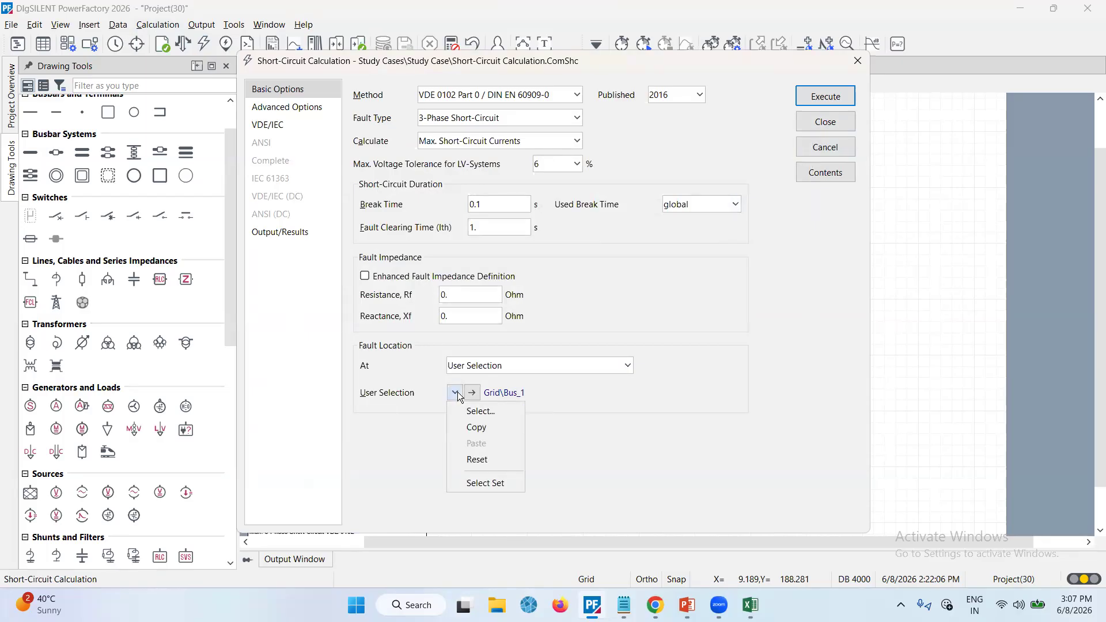
left_click(475, 459)
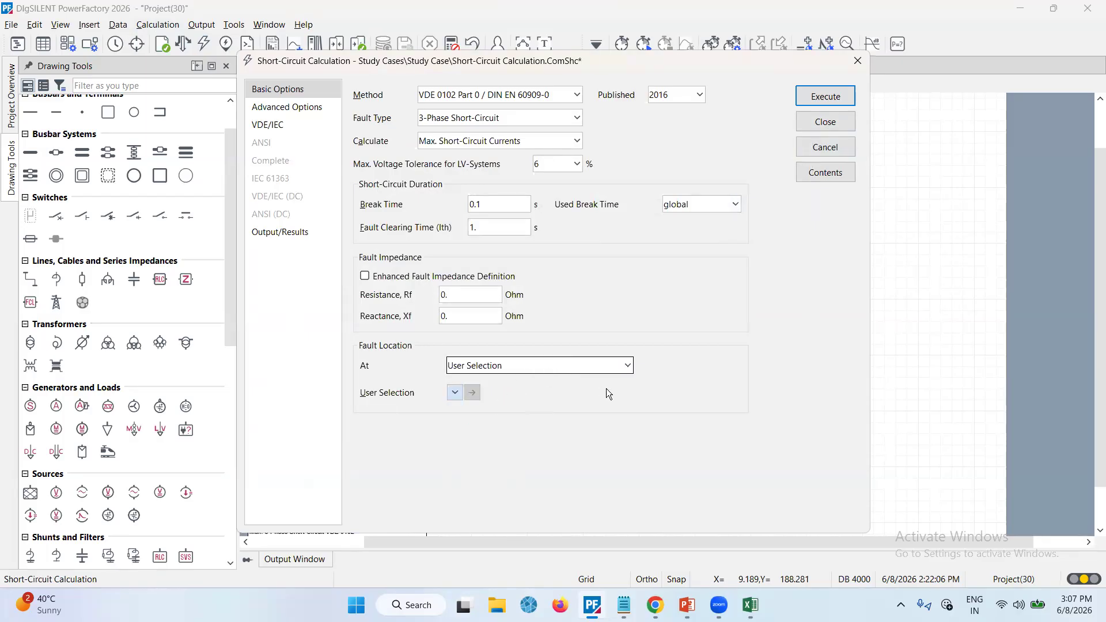
left_click(611, 366)
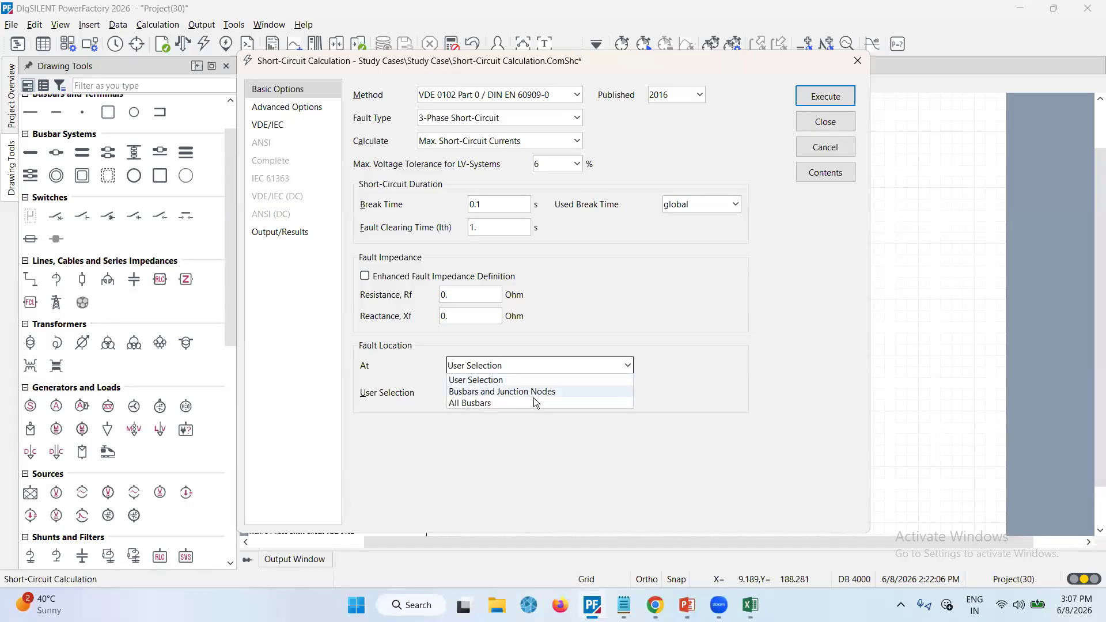
left_click(531, 401)
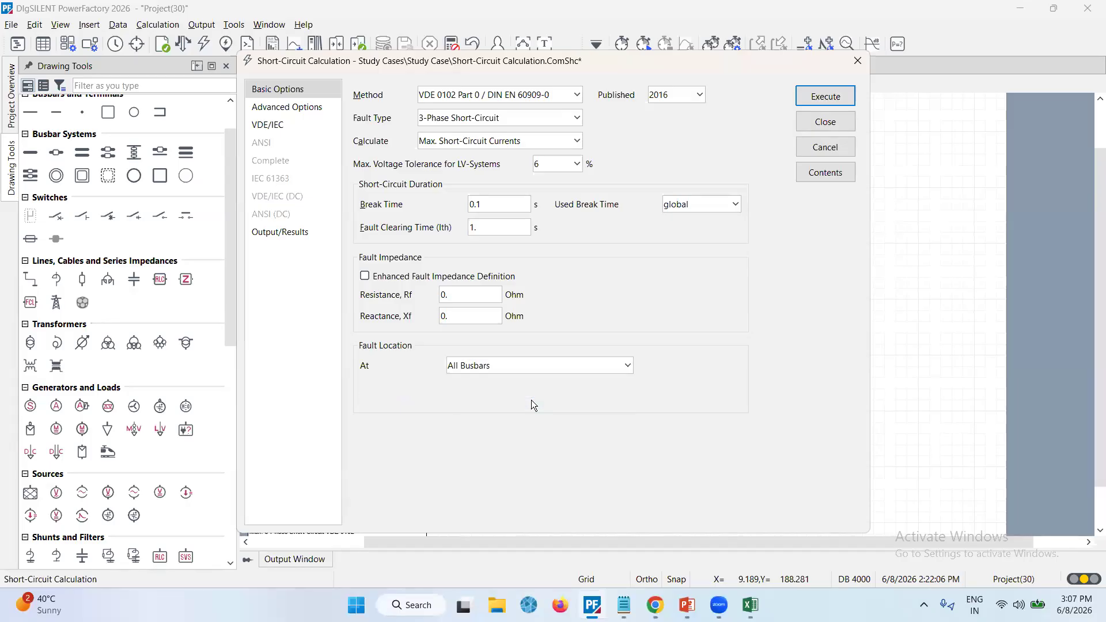
left_click(613, 365)
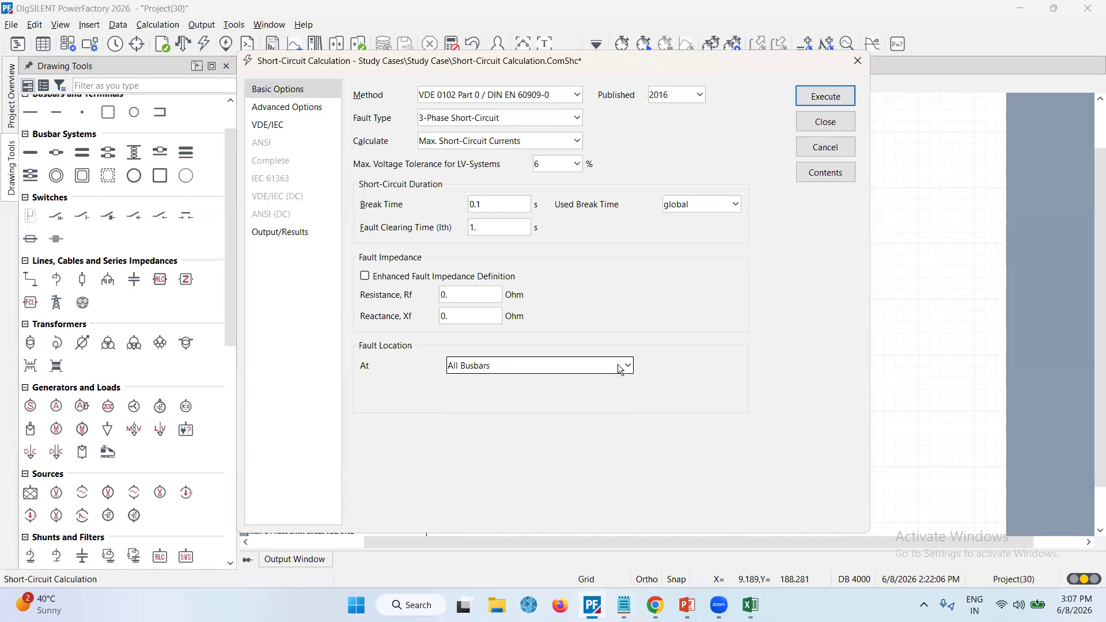
left_click(541, 382)
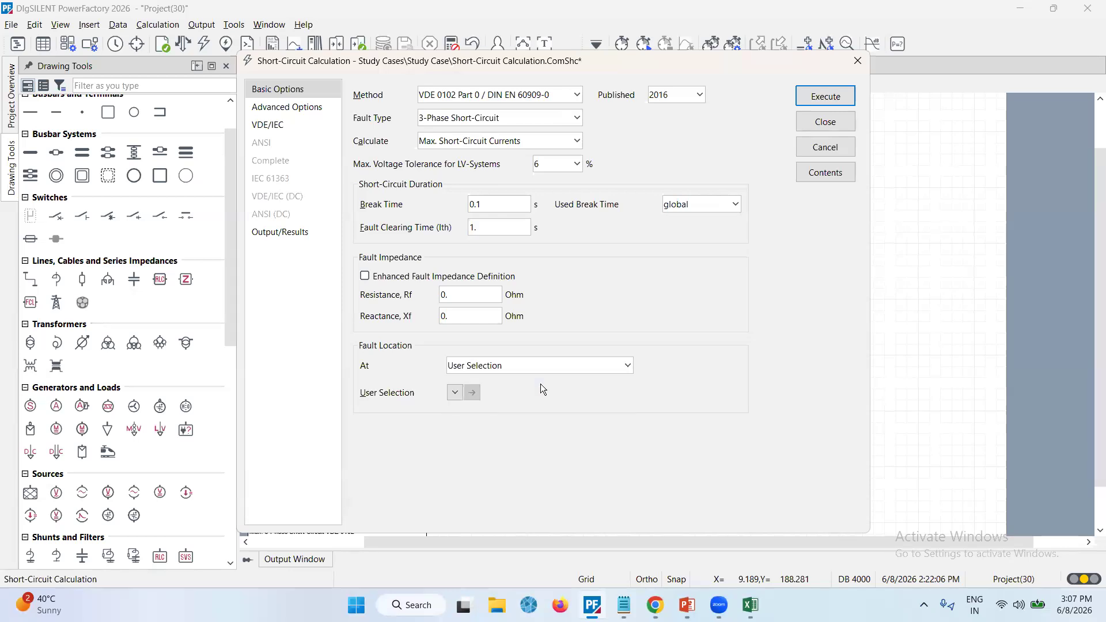
Select Line_1 in the network data as the fault location and execute the 3-phase maximum short-circuit calculation
left_click(456, 393)
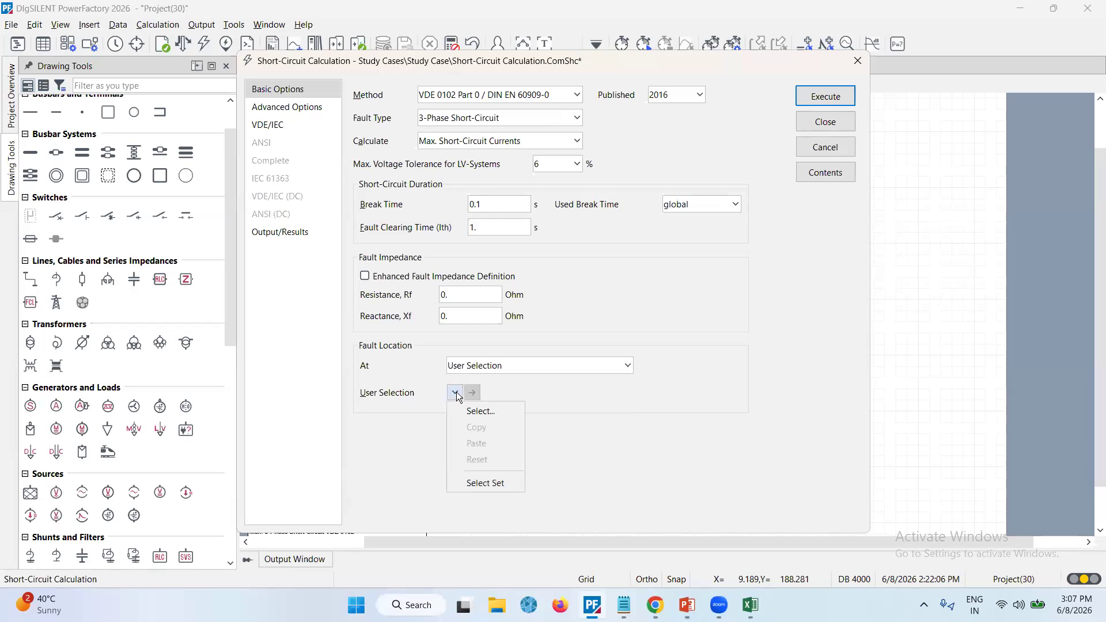
left_click(483, 411)
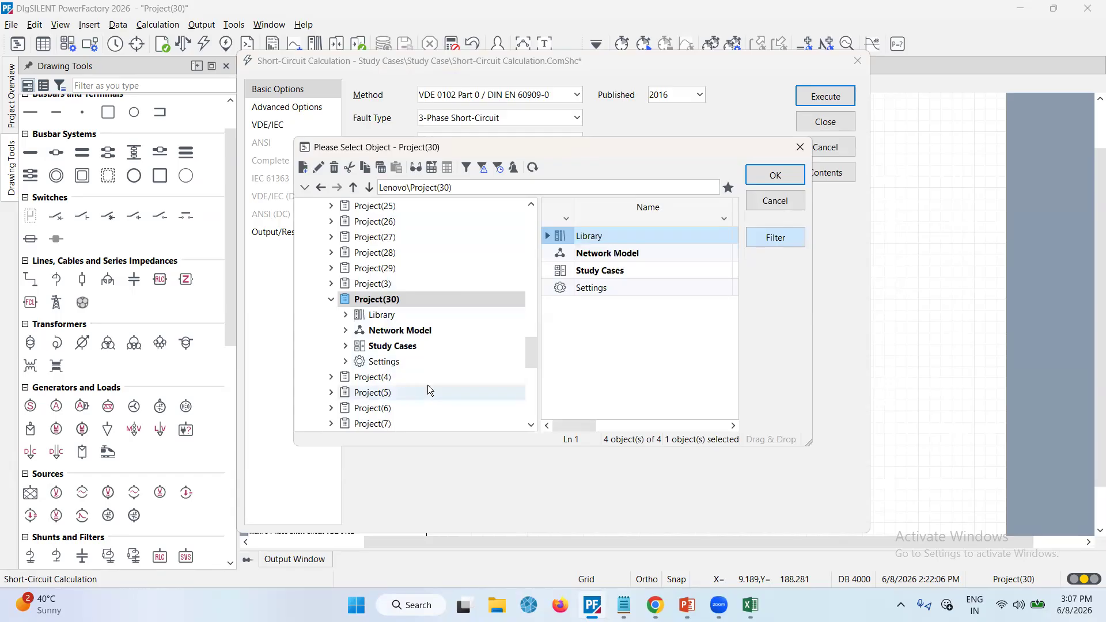
left_click(346, 316)
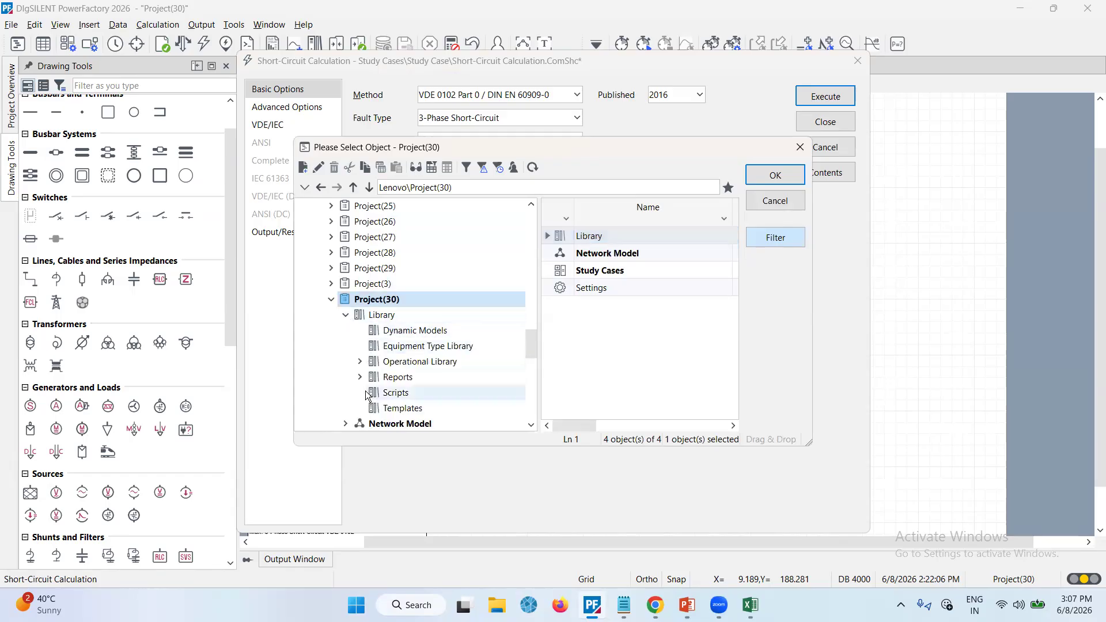
left_click(346, 315)
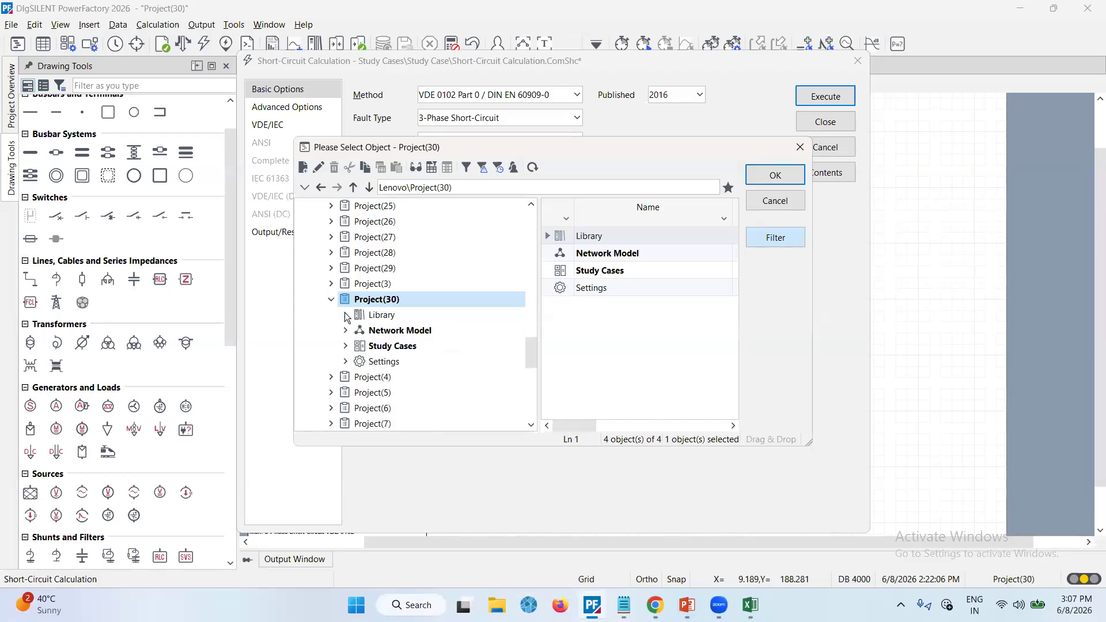
left_click(345, 330)
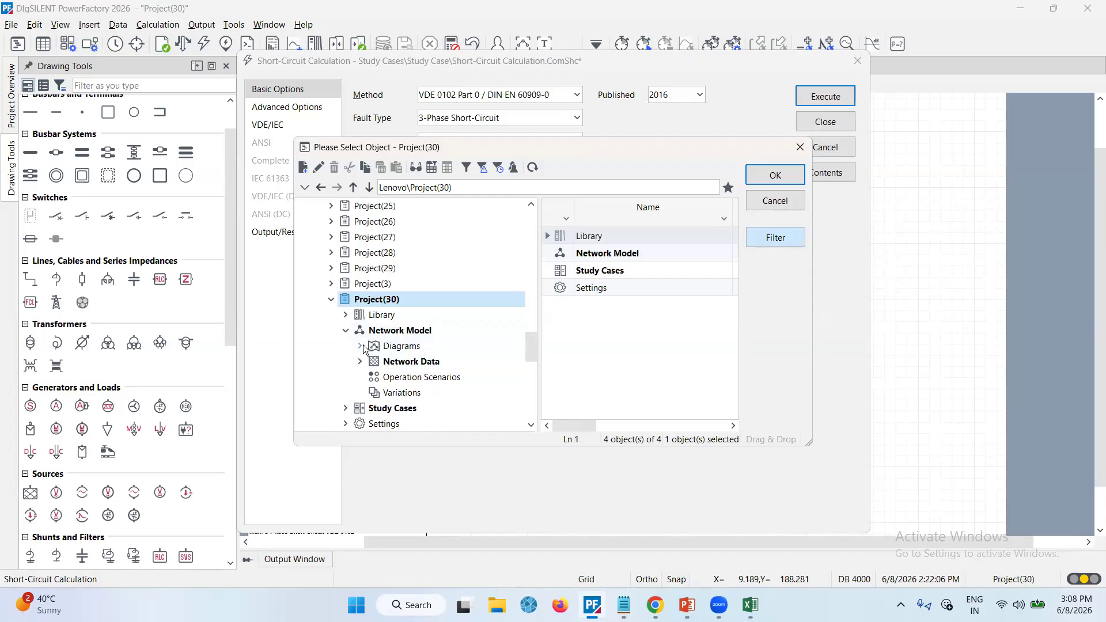
left_click(360, 346)
scroll(372, 334, "down", 2)
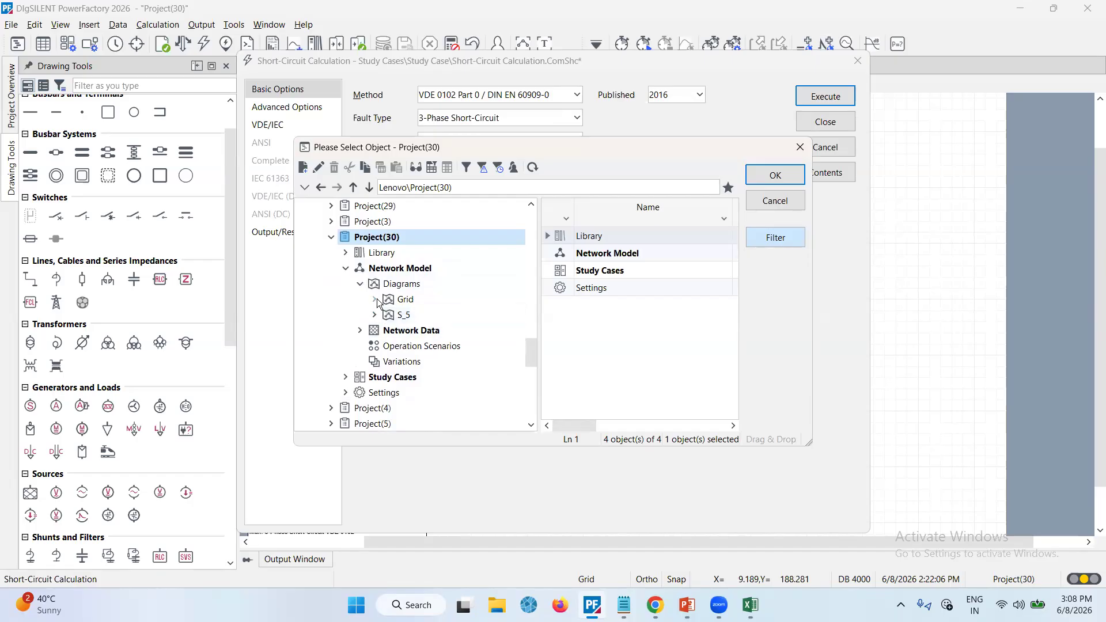
left_click(375, 299)
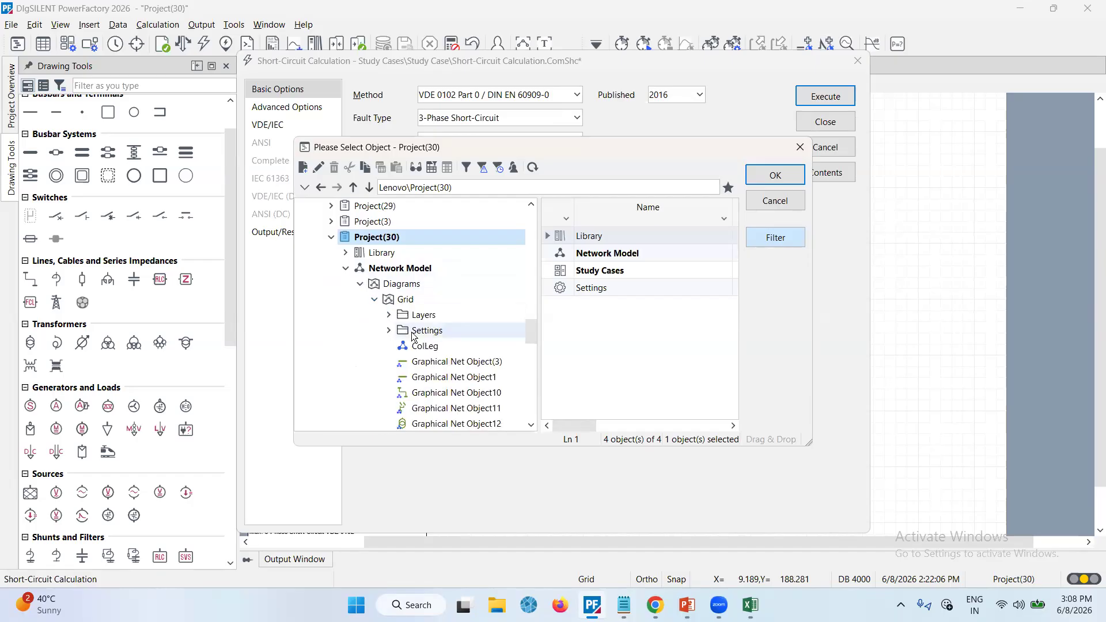
scroll(413, 337, "down", 4)
scroll(412, 332, "up", 4)
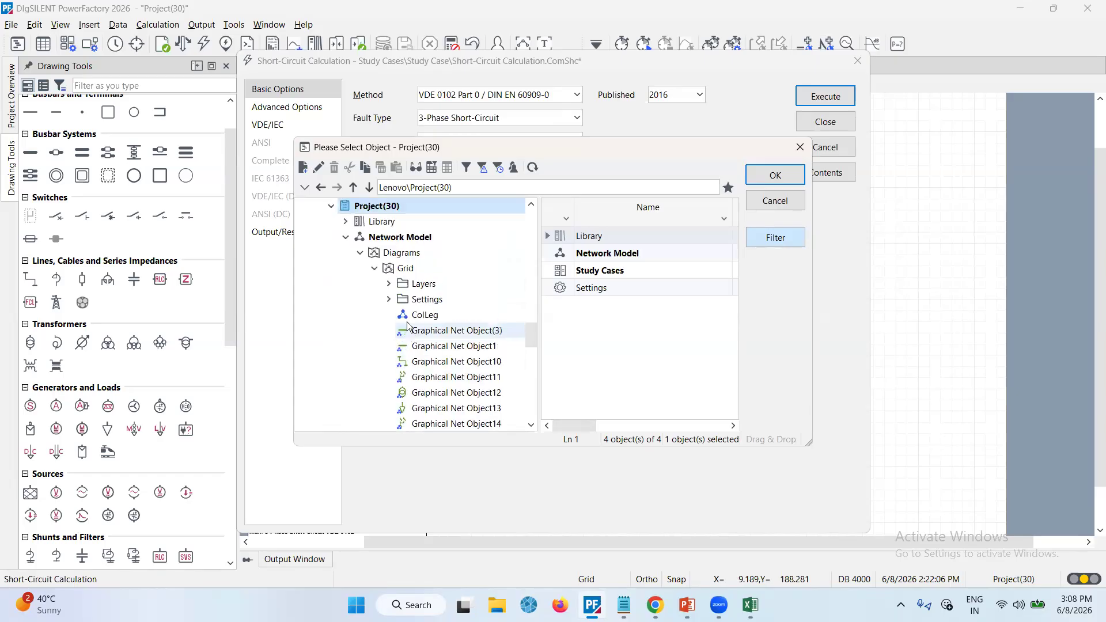
left_click(360, 253)
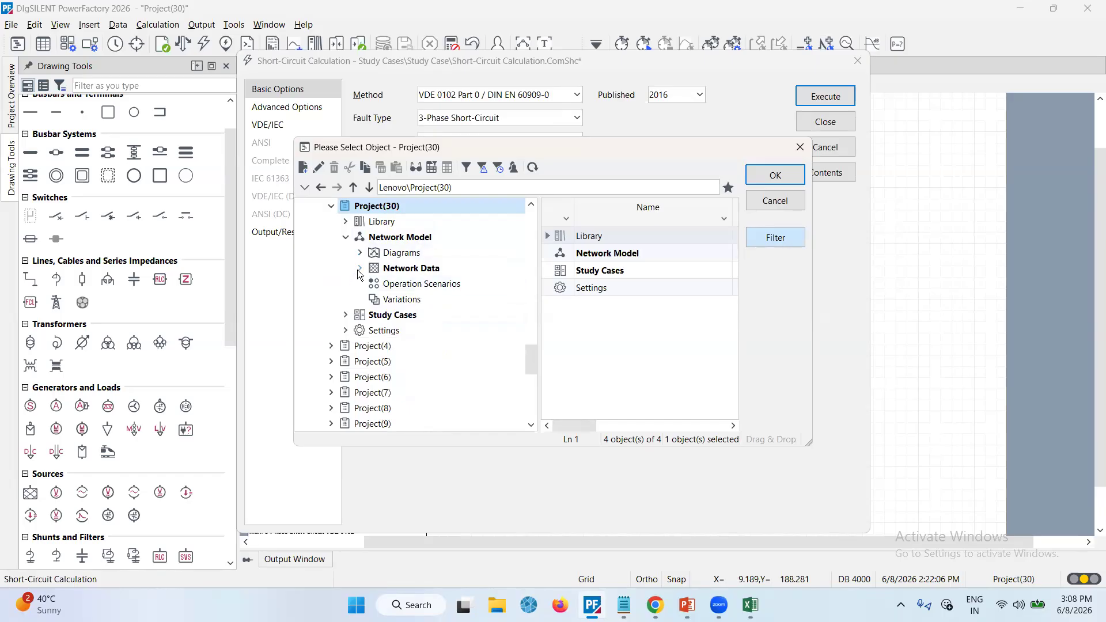
left_click(359, 268)
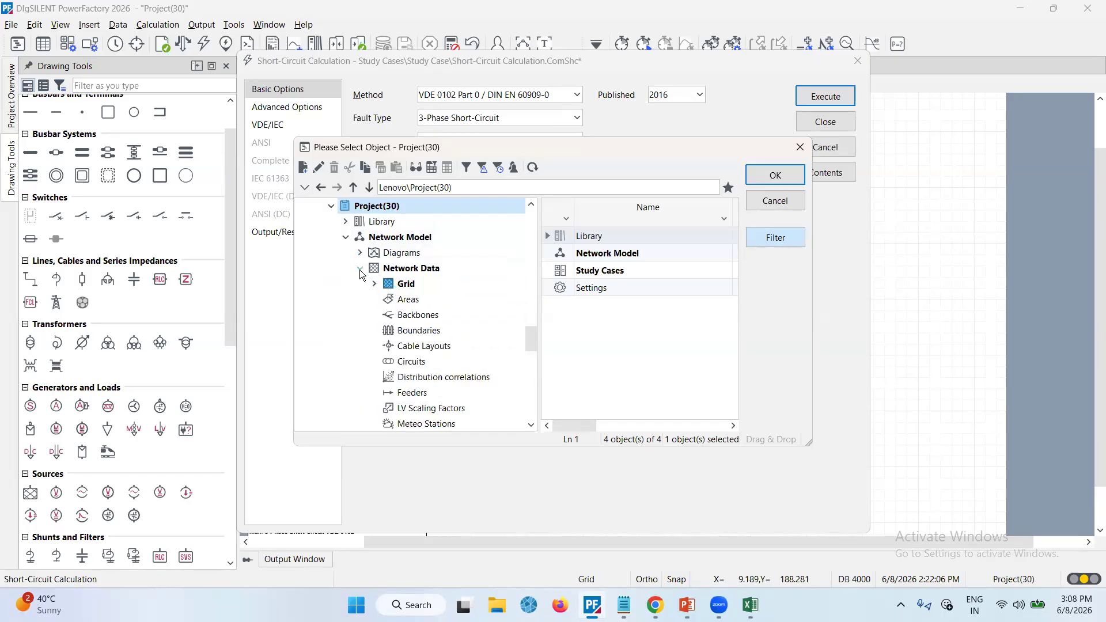
left_click(374, 284)
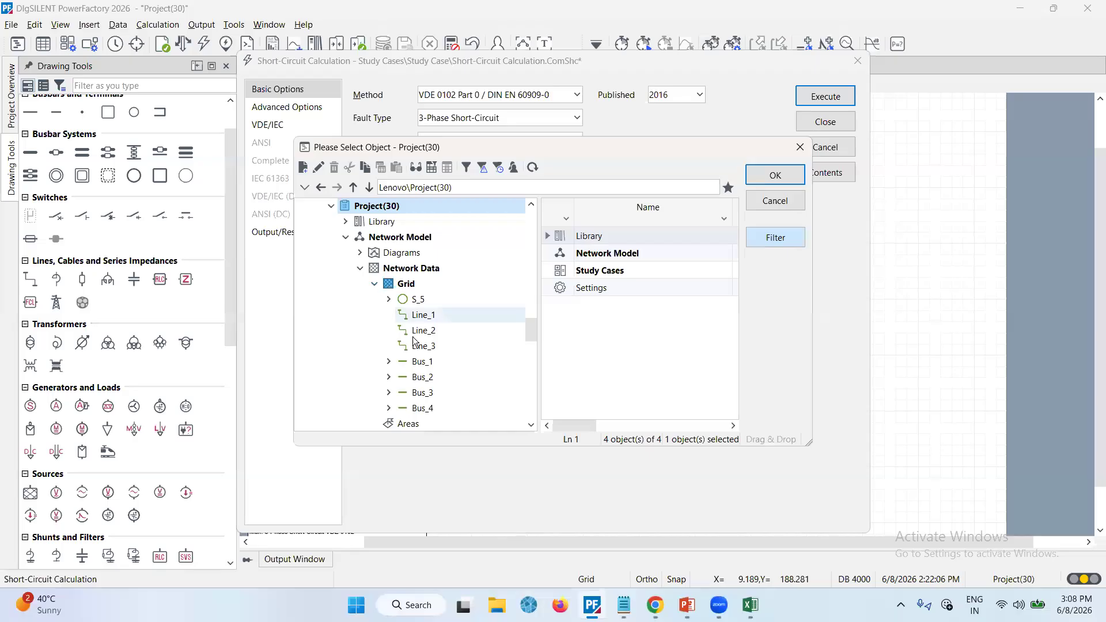
scroll(419, 365, "down", 1)
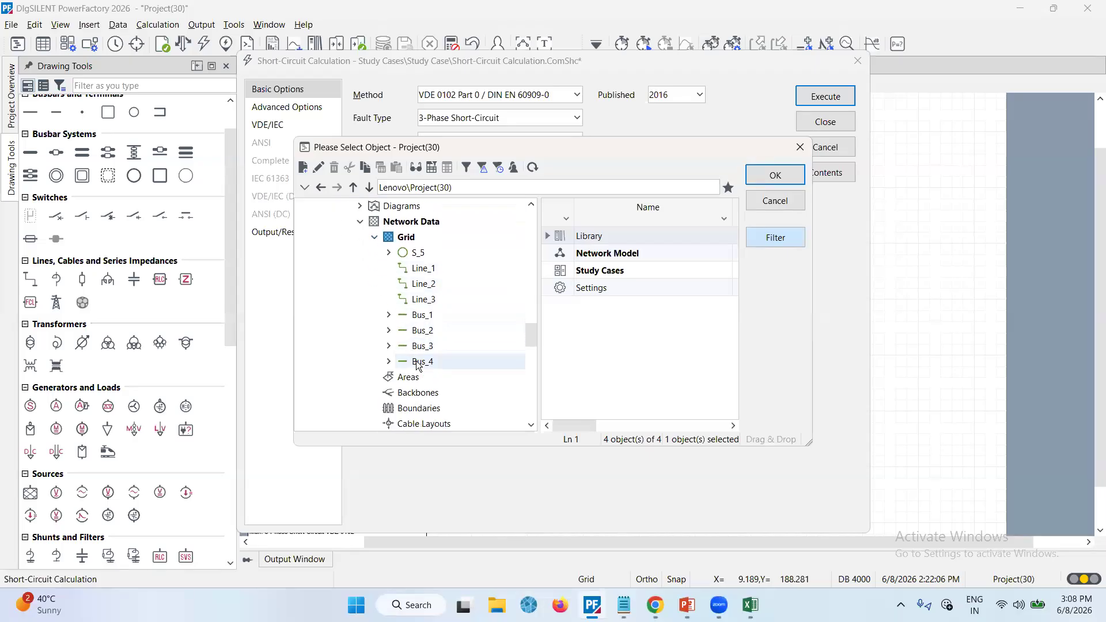
left_click(417, 284)
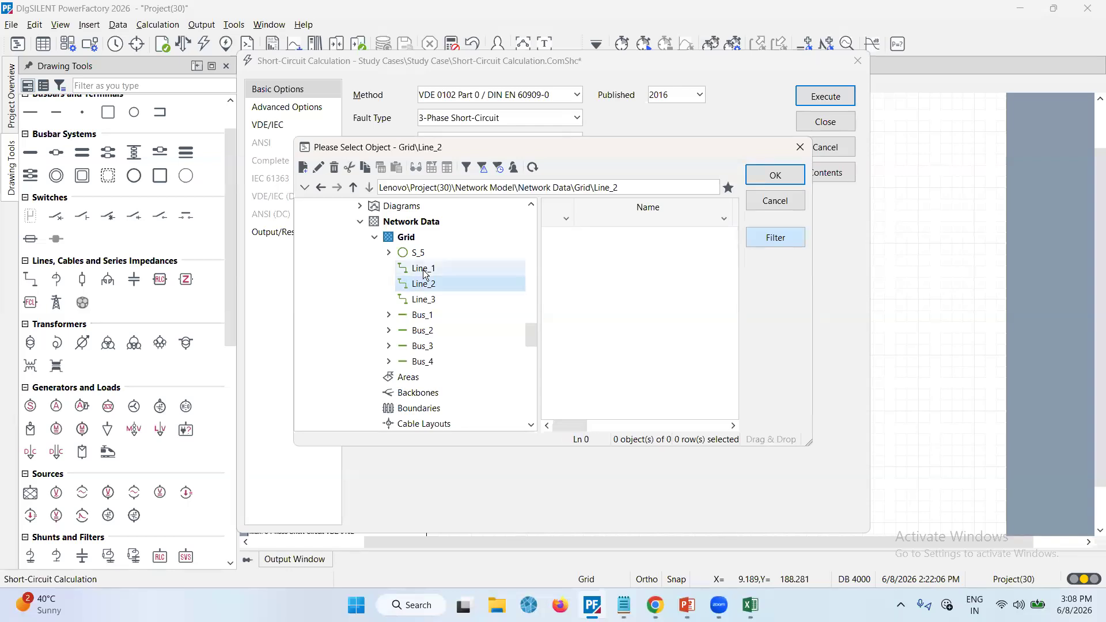
left_click(422, 268)
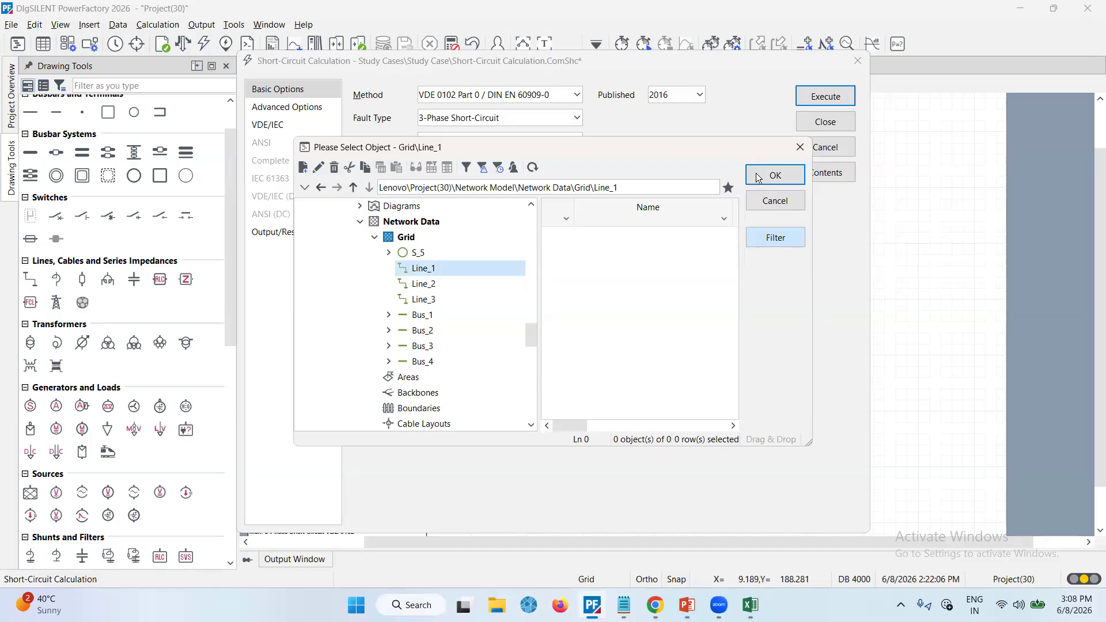
left_click(773, 176)
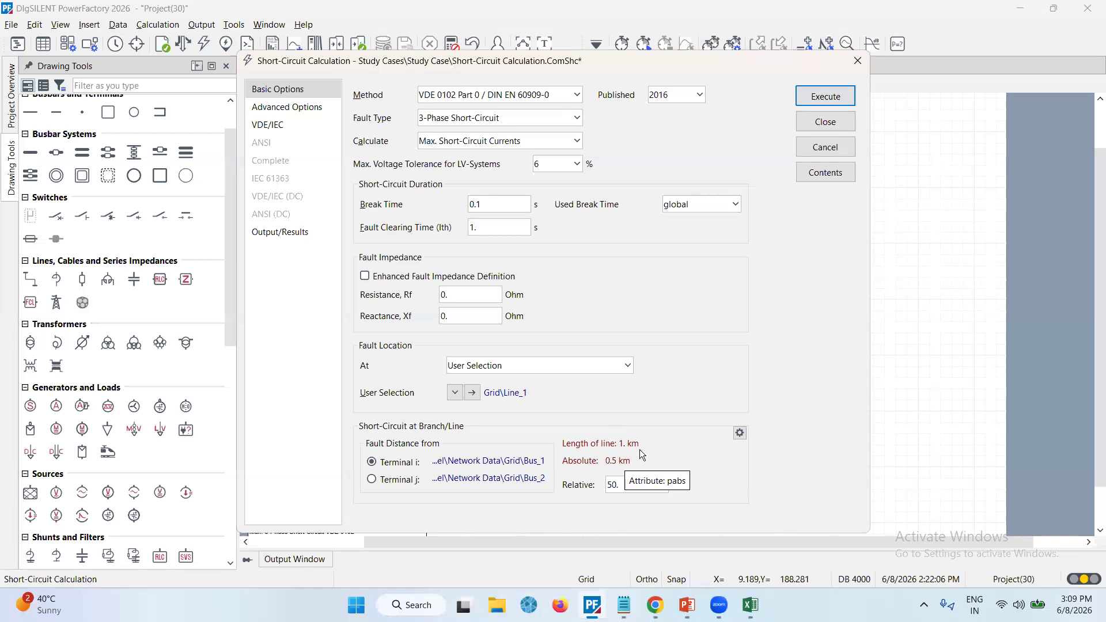
left_click(818, 96)
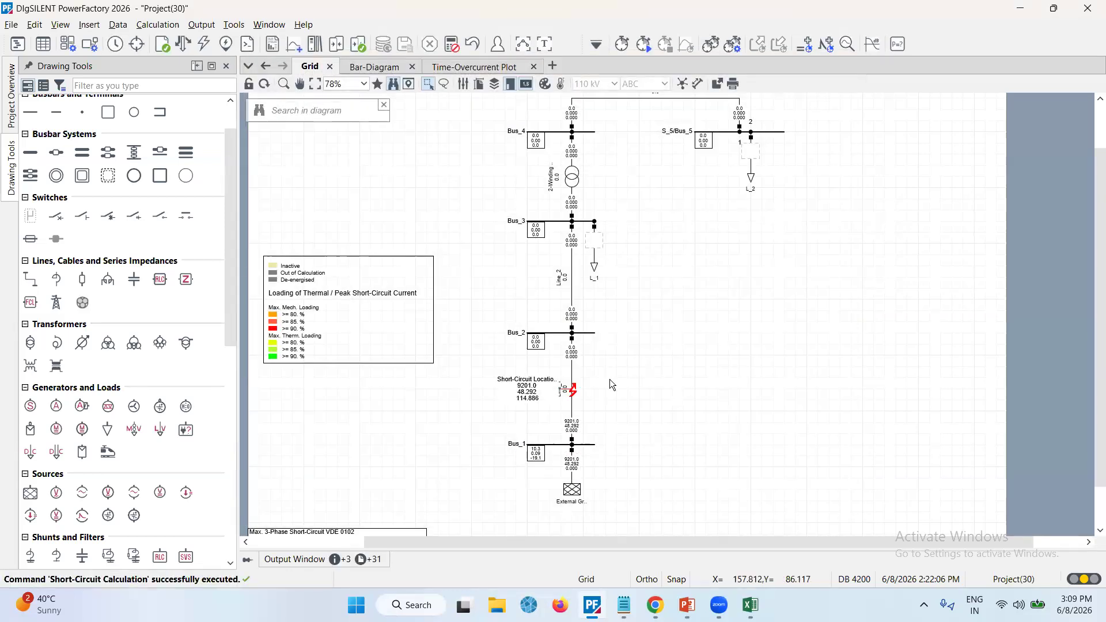
Move the short-circuit location result box to the left of the fault on Line_1
mouse_move(533, 394)
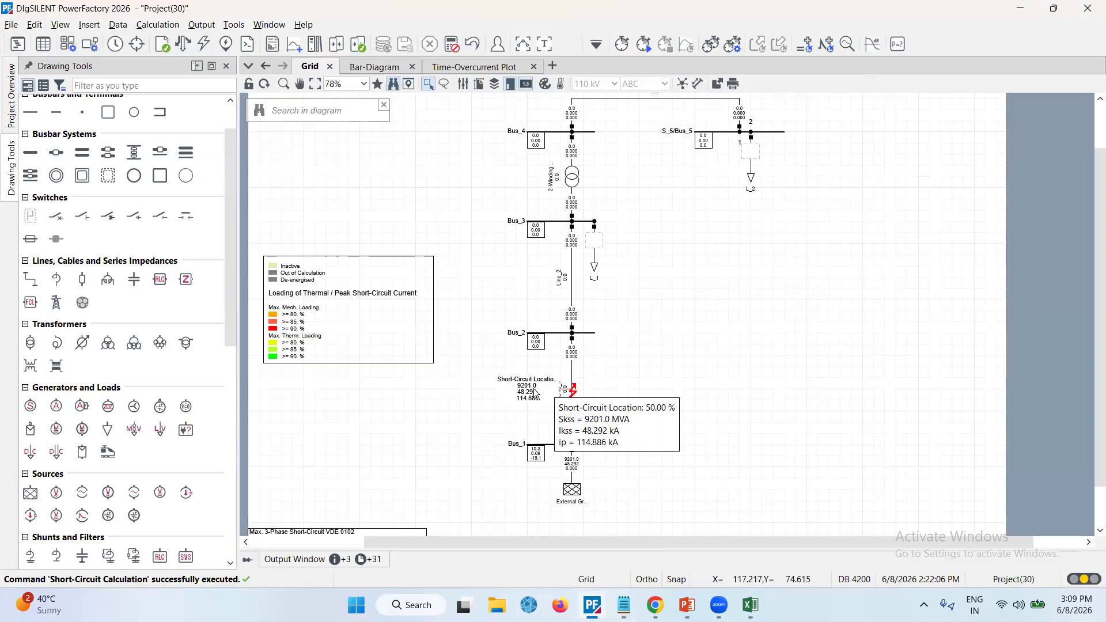
left_click_drag(532, 393, 507, 397)
left_click(618, 387)
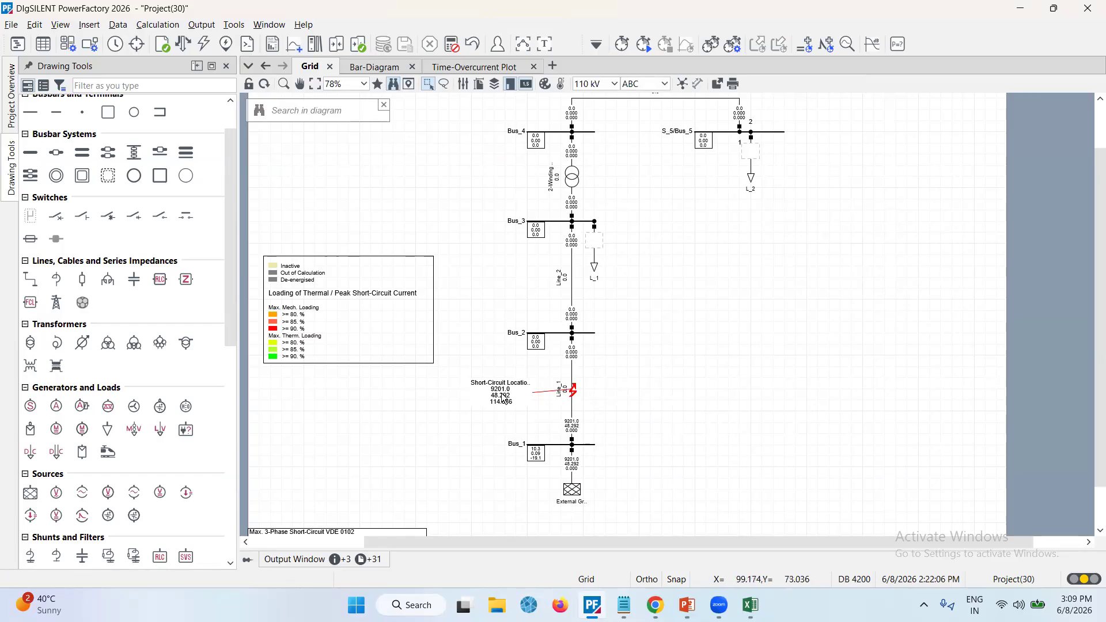
mouse_move(504, 399)
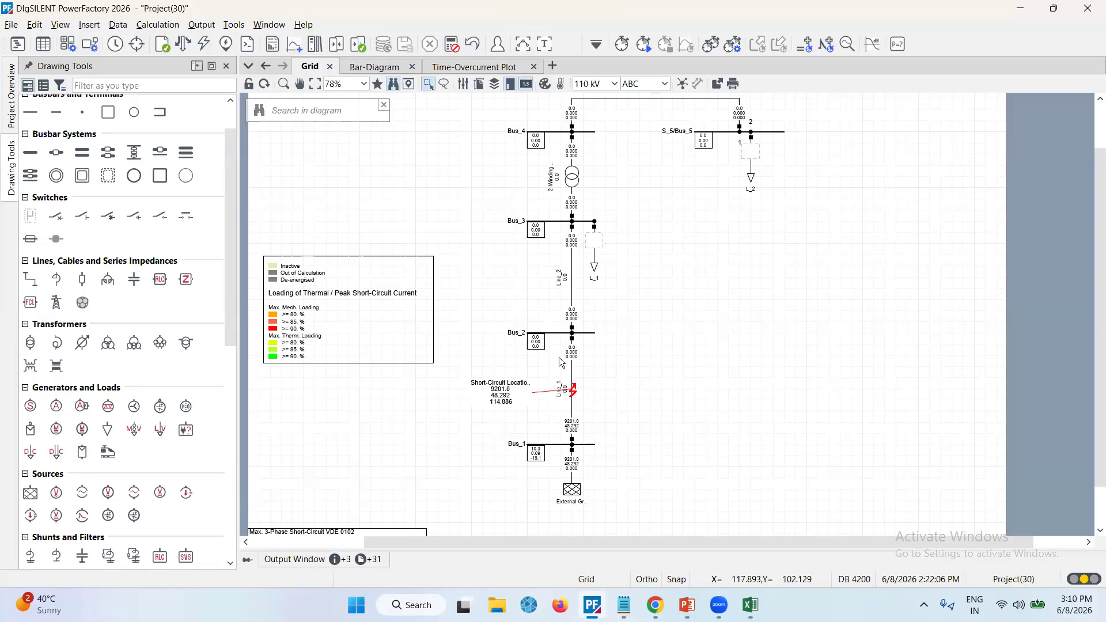
Start a short-circuit calculation on Line_1 from its context menu and set the relative fault distance to 20 %
right_click(550, 444)
left_click(530, 431)
right_click(572, 403)
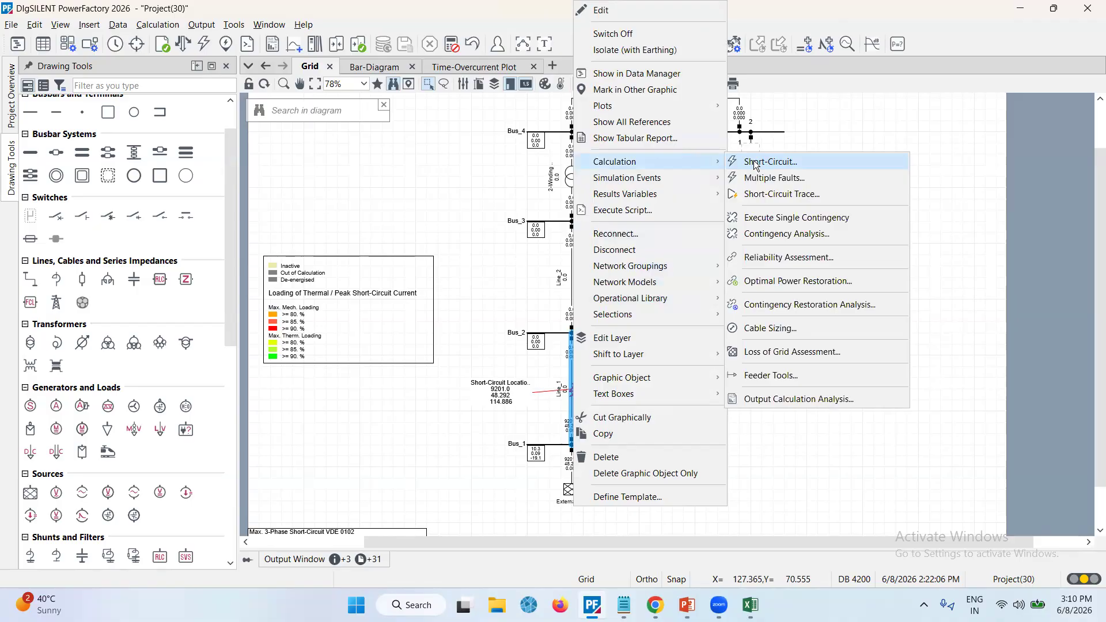
left_click(756, 164)
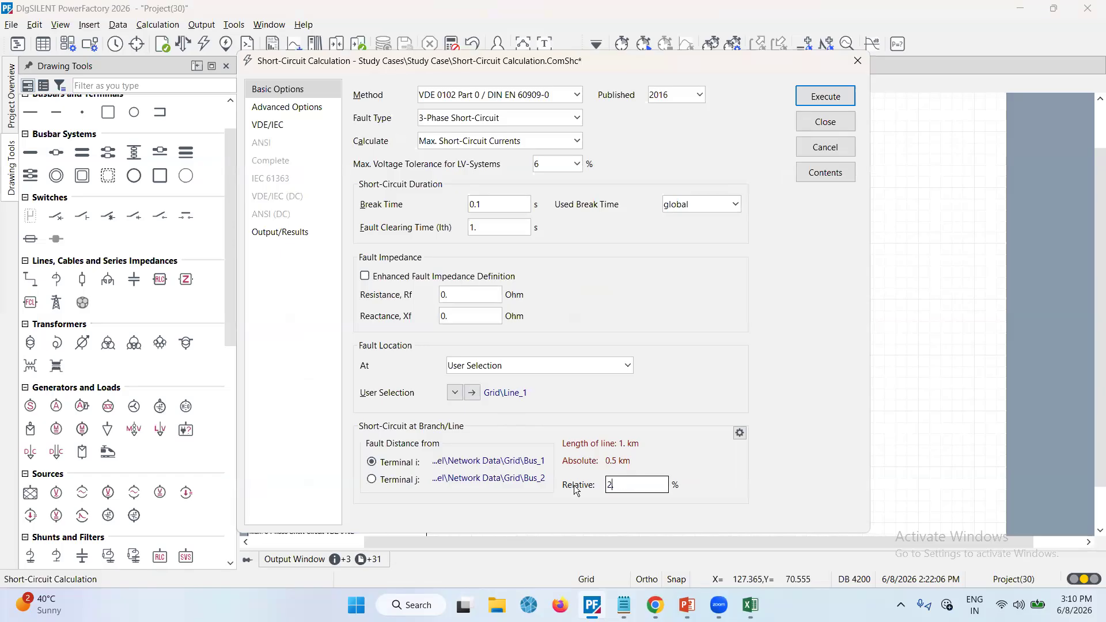
key("BackSpace")
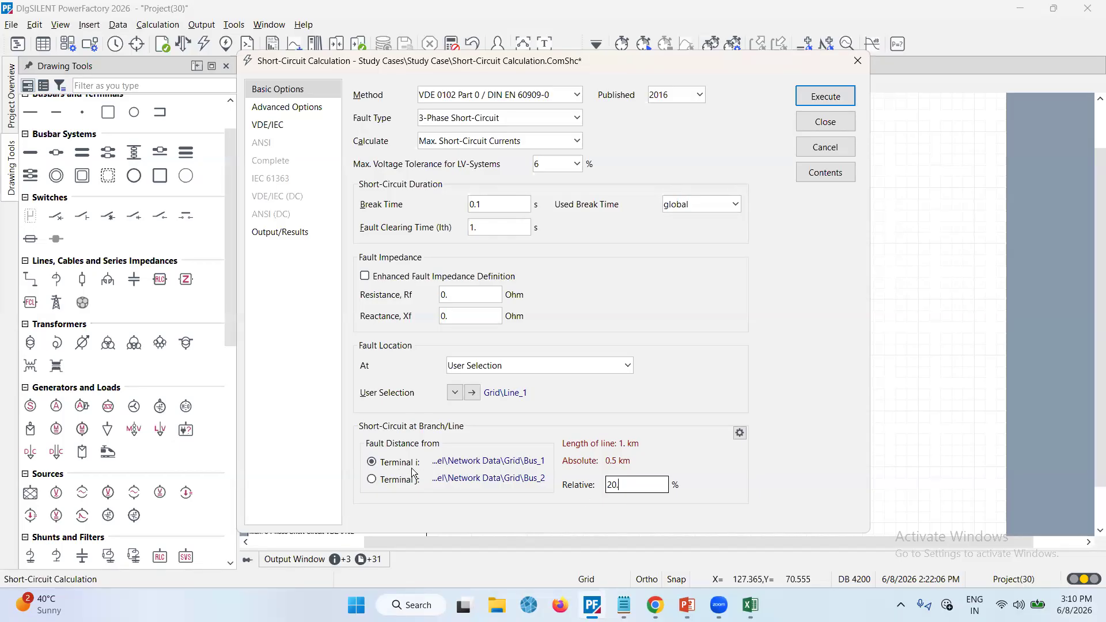
Measure the Line_1 fault distance from Terminal j and execute the short-circuit calculation
left_click(372, 479)
left_click(822, 98)
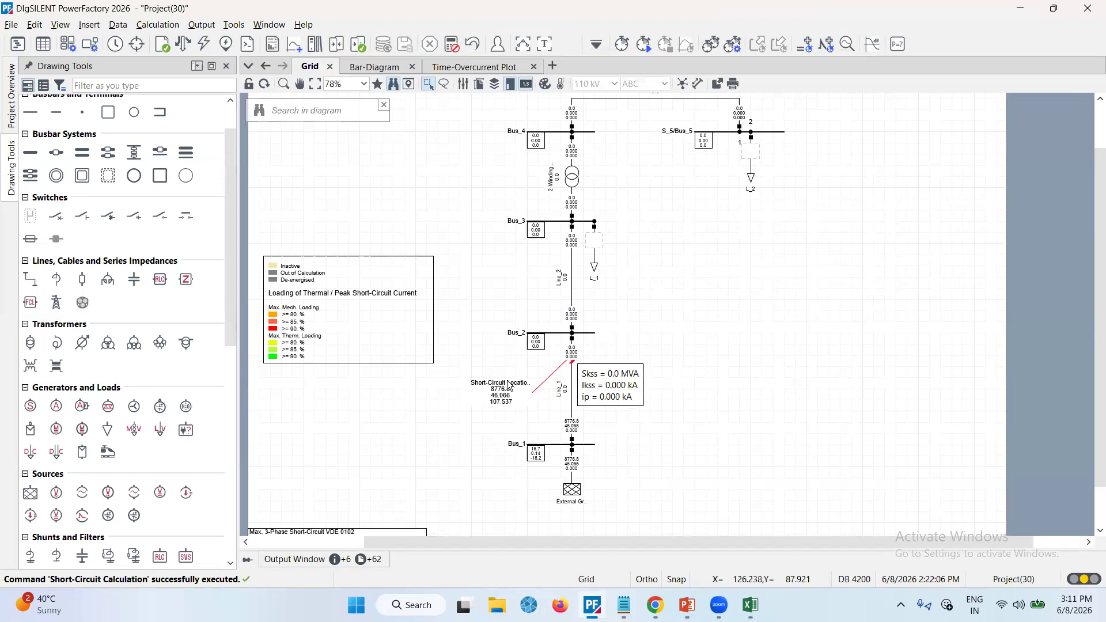
Select Bus_3, Line_2 and Bus_2 and create simultaneous short-circuit events on them with Multiple Faults
mouse_move(504, 386)
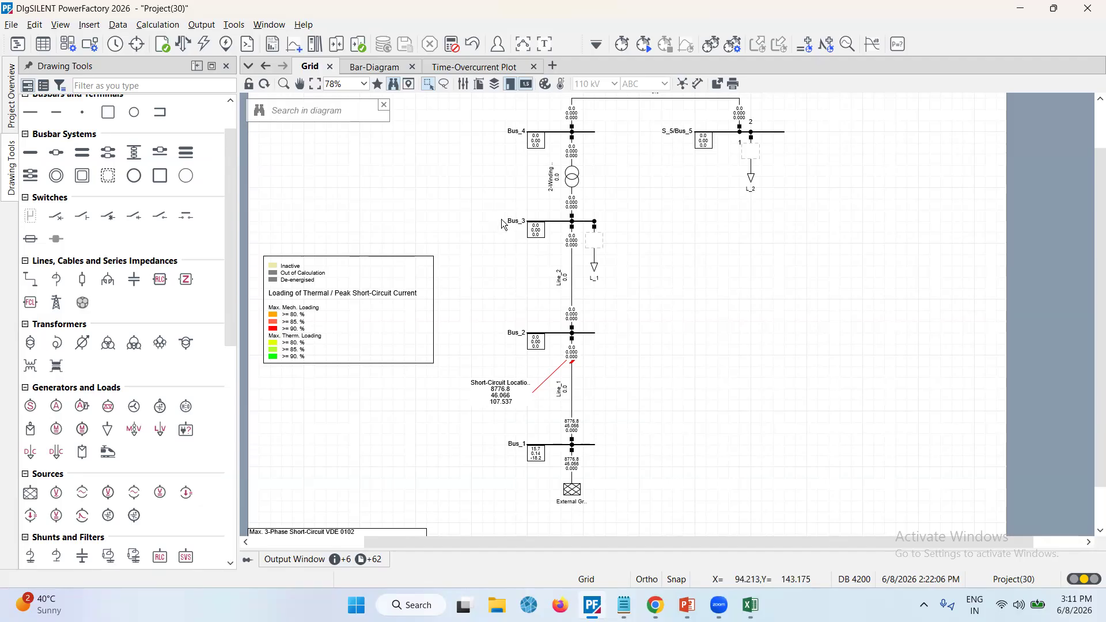
left_click(546, 222)
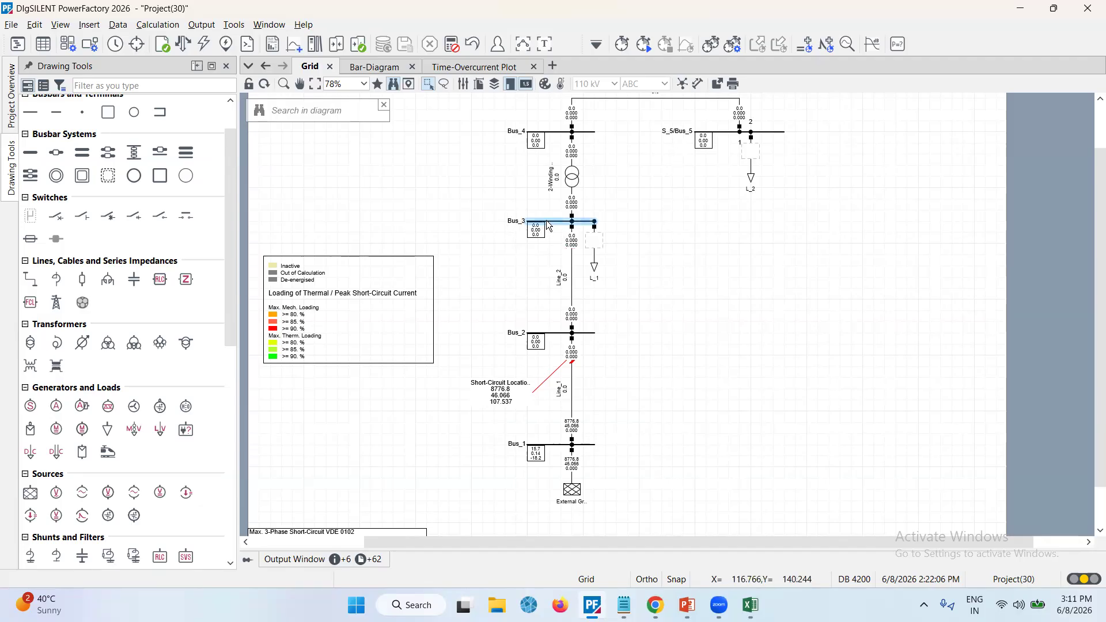
left_click(567, 285, "ctrl")
left_click(552, 335, "ctrl")
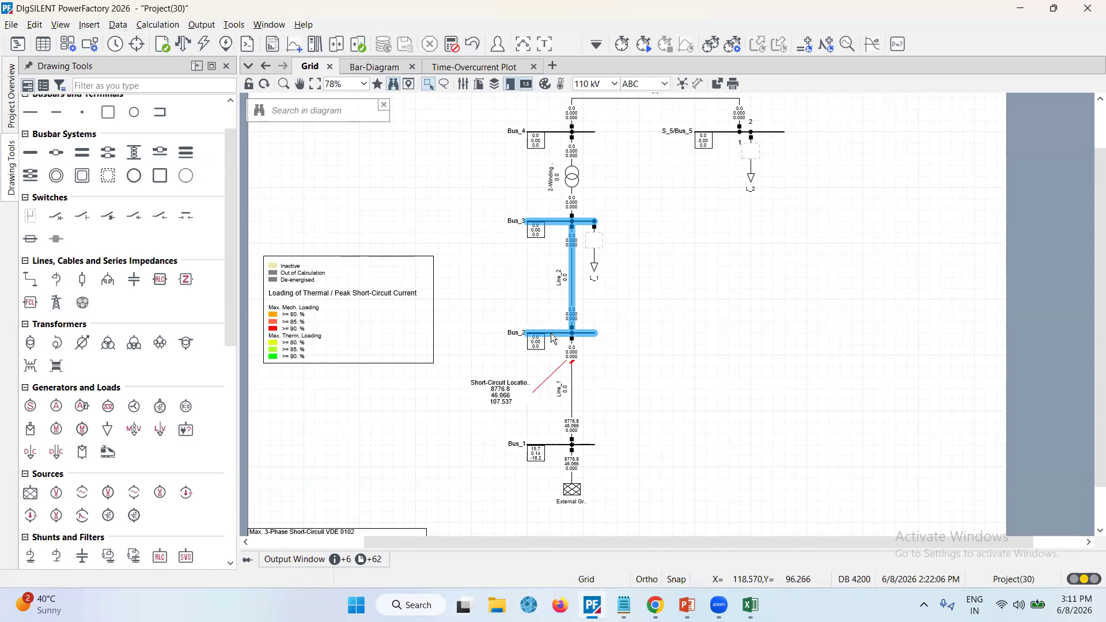
right_click(552, 338)
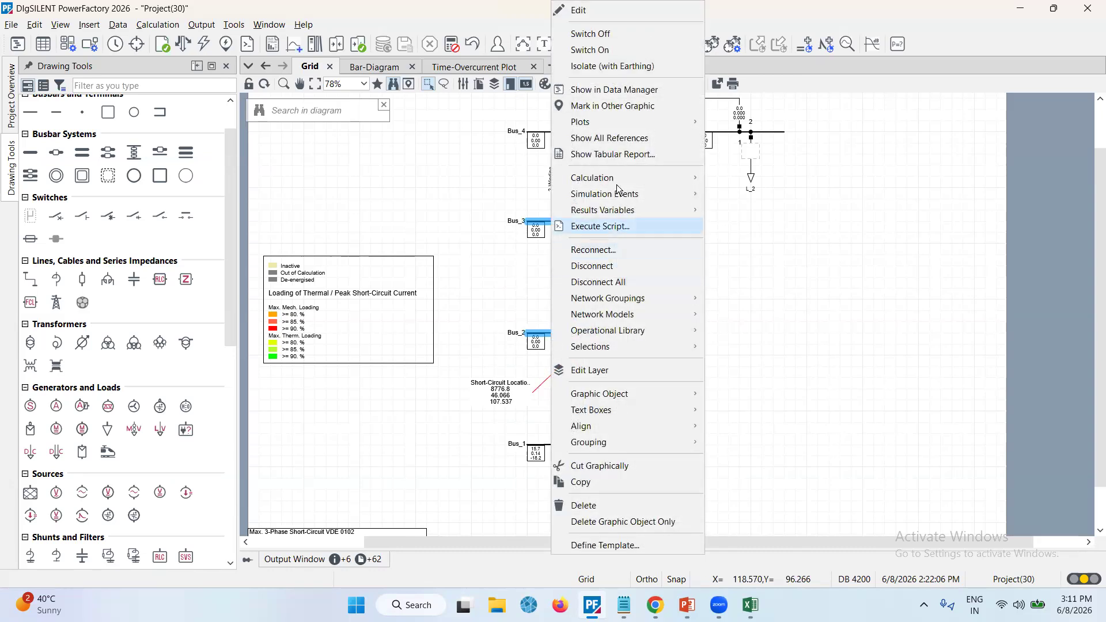
mouse_move(621, 185)
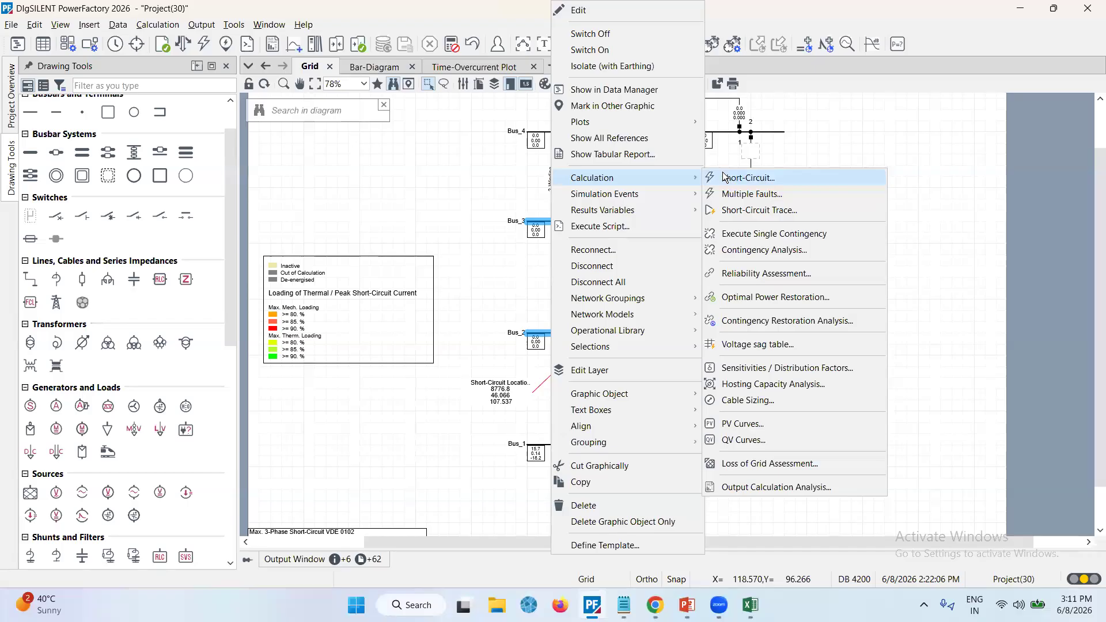
left_click(737, 195)
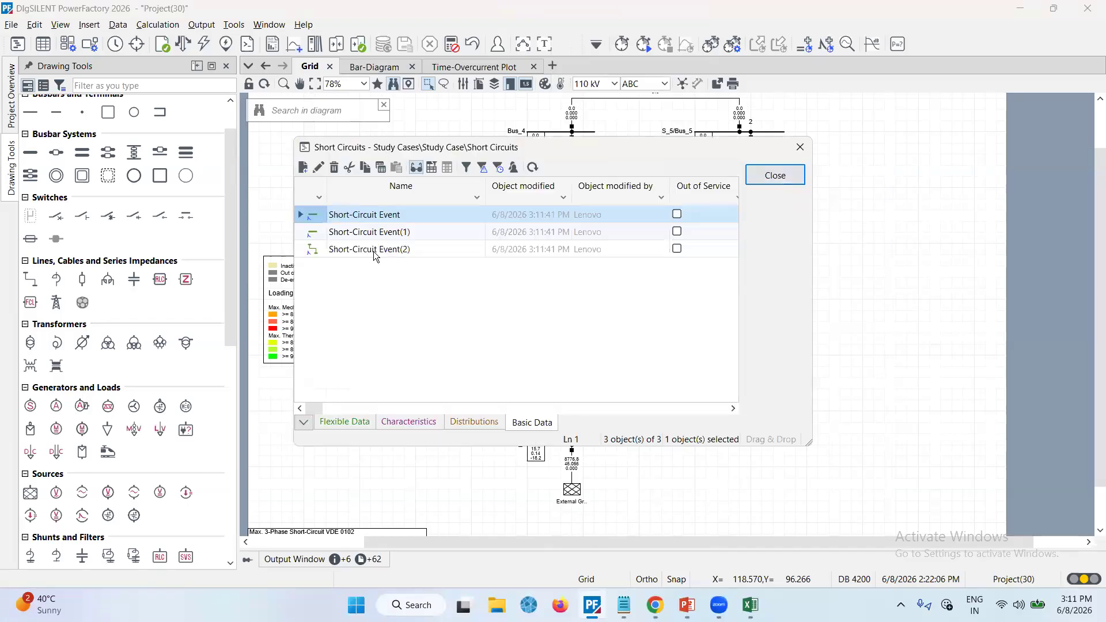
left_click(315, 253, "shift")
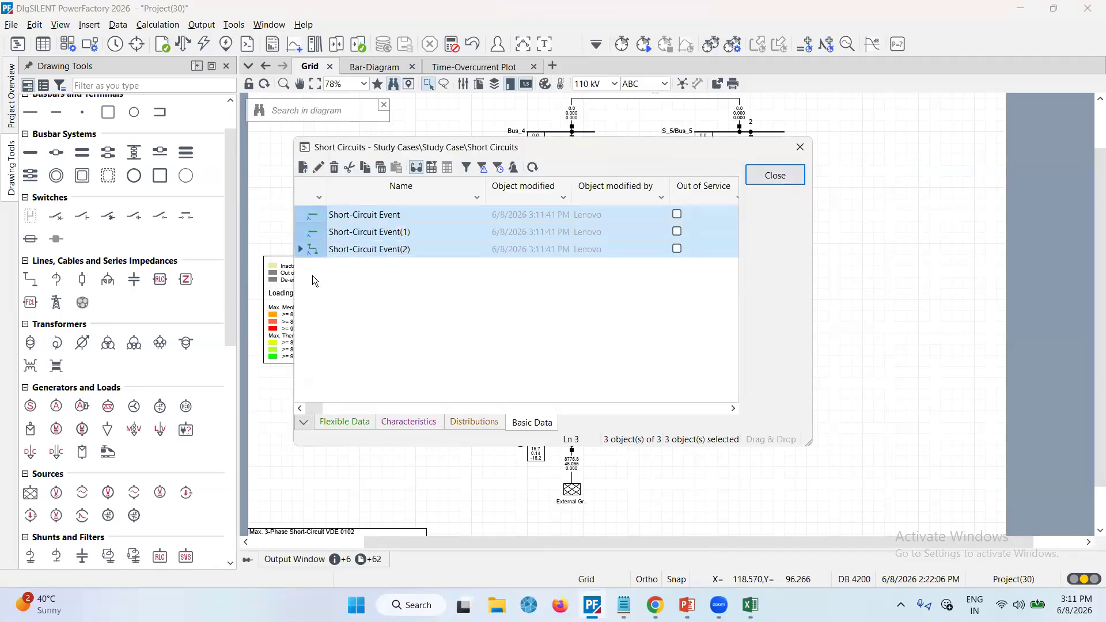
left_click(796, 176)
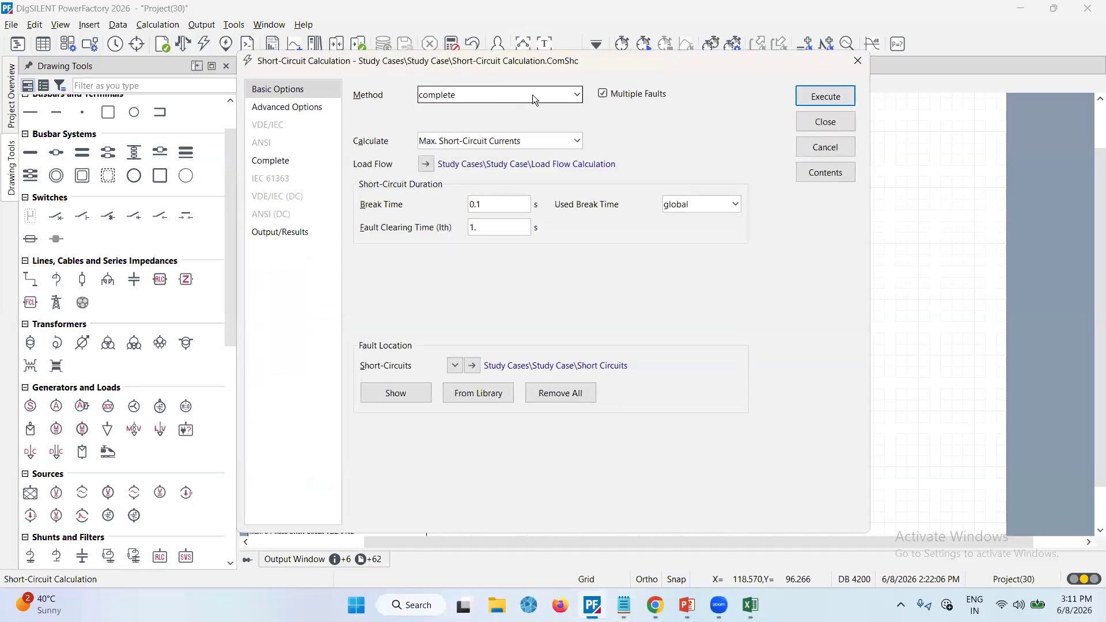
Run the complete-method maximum short-circuit calculation for the multiple faults with detailed output
left_click(539, 98)
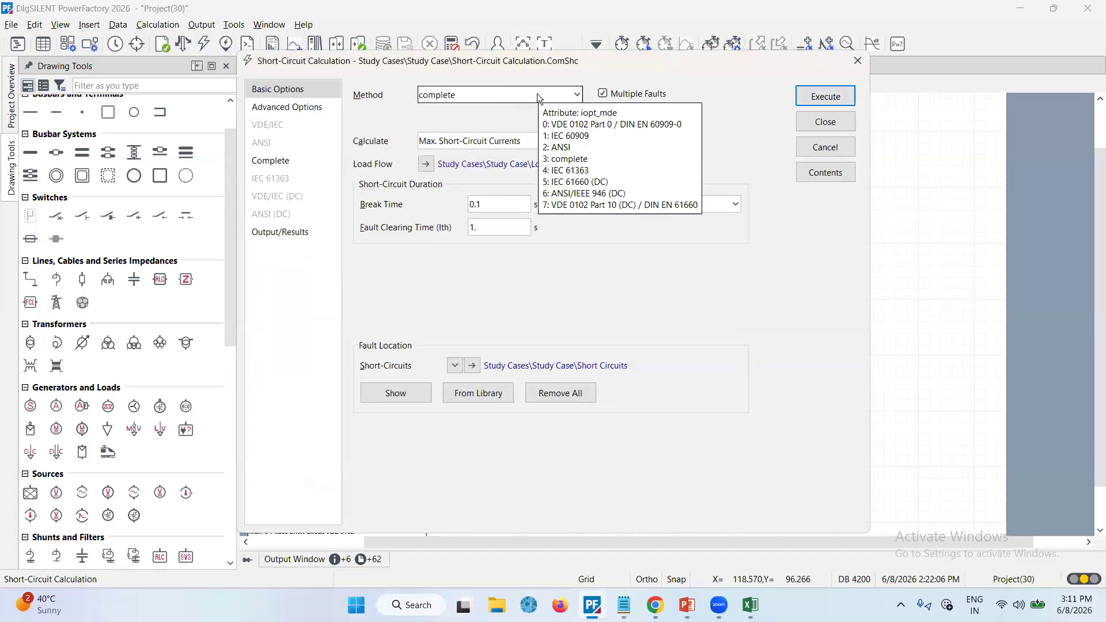
left_click(509, 108)
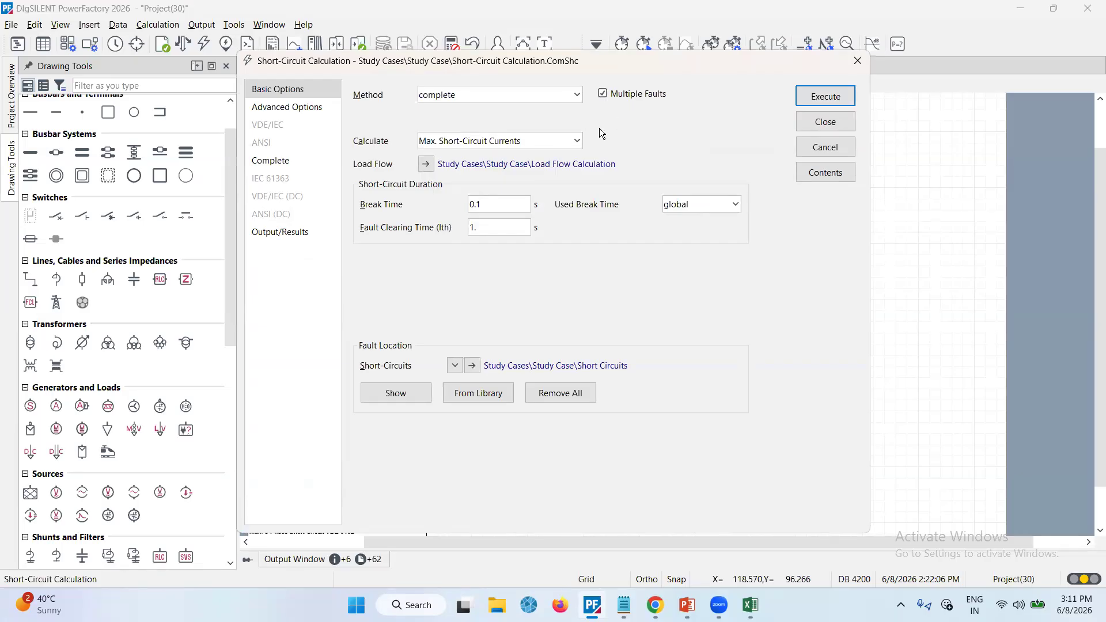
left_click(577, 141)
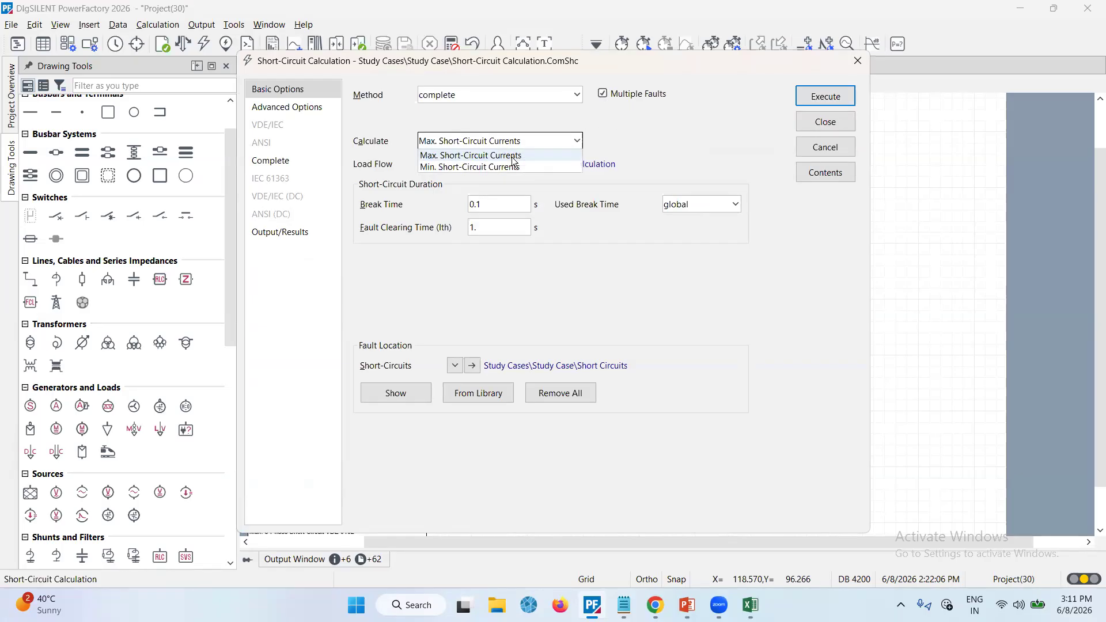
left_click(640, 144)
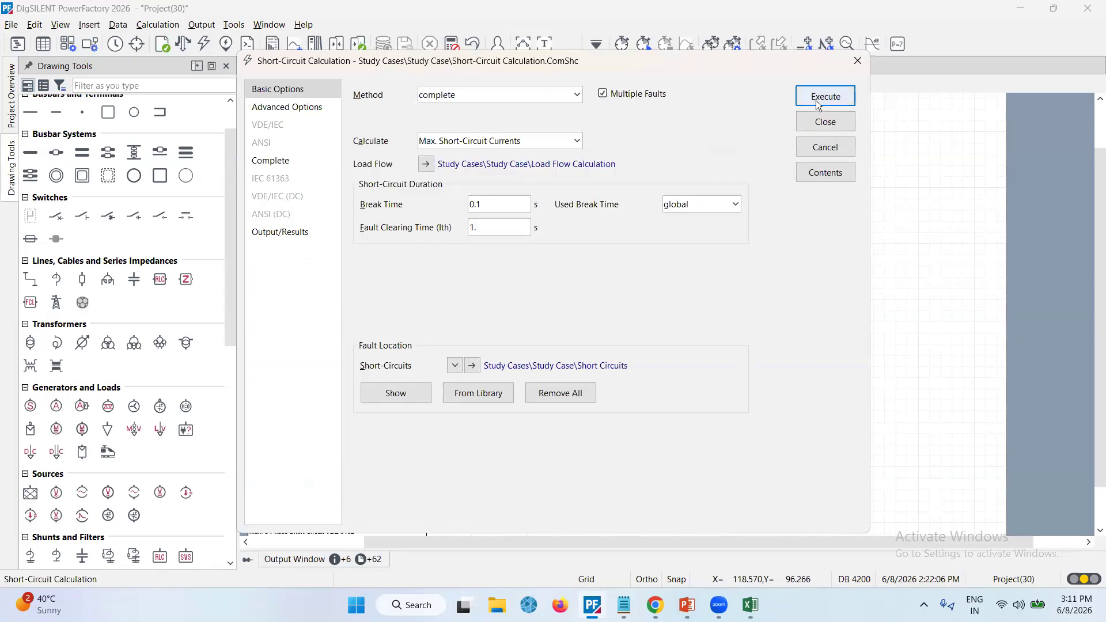
left_click(281, 230)
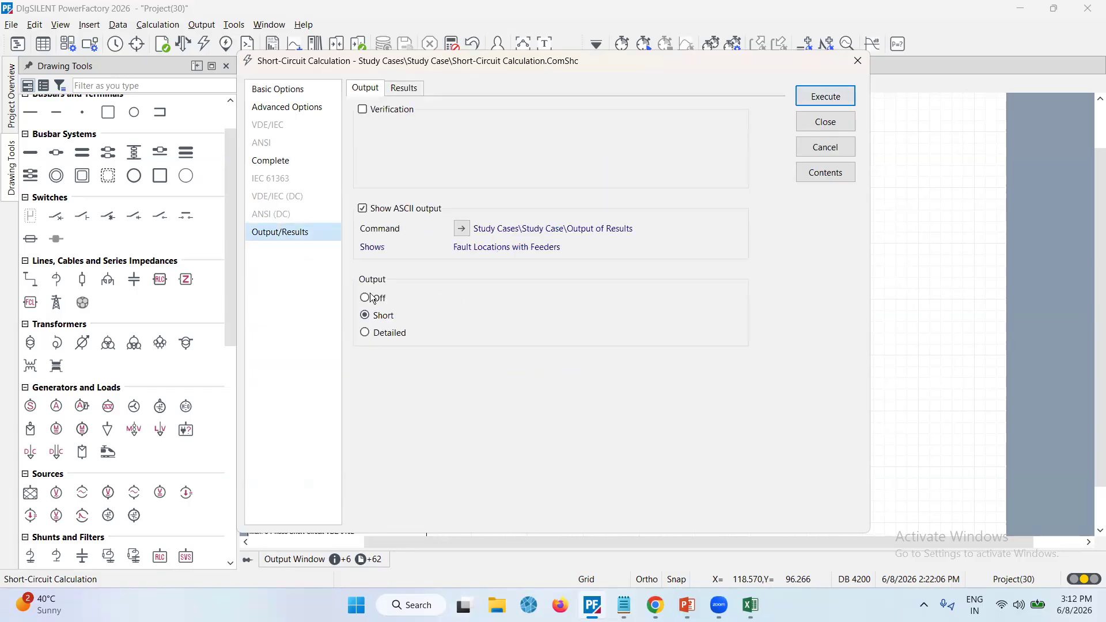
left_click(365, 334)
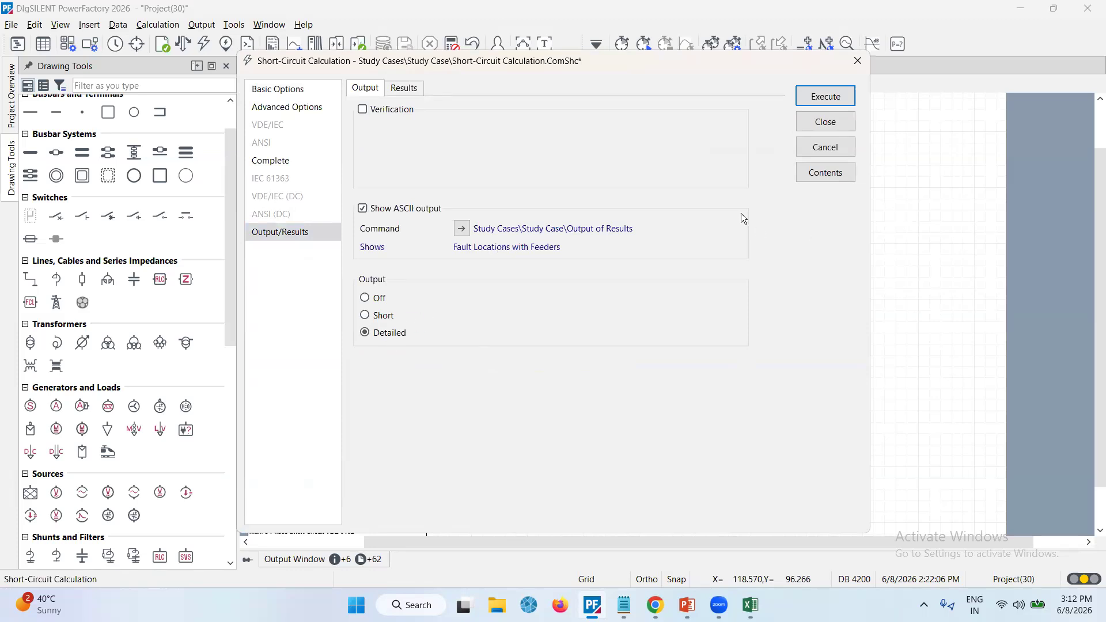
left_click(841, 97)
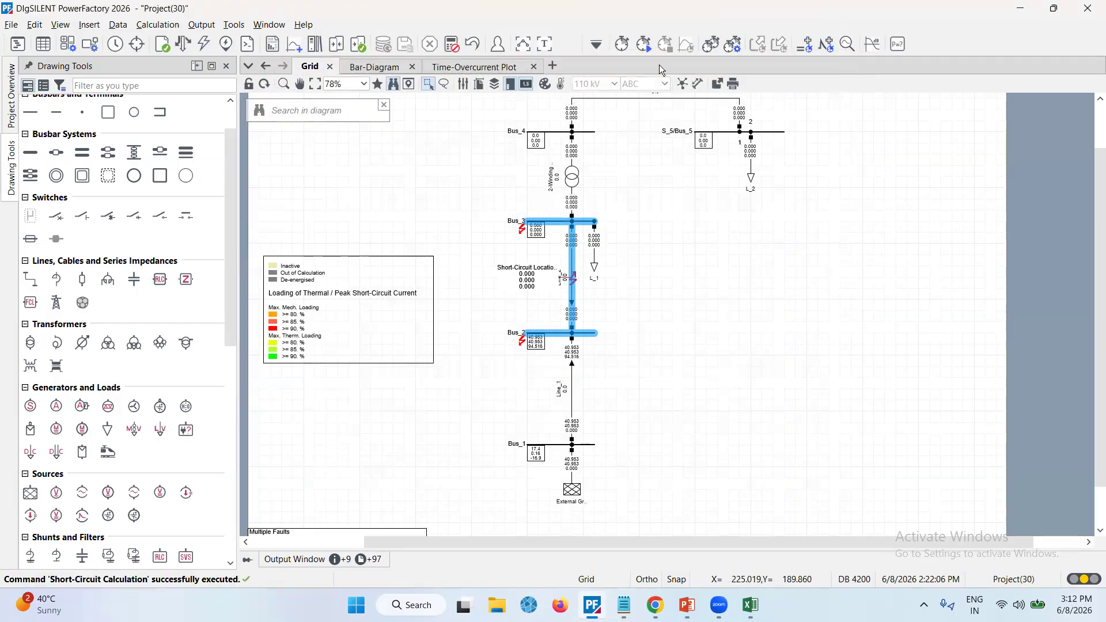
Review the multiple-fault short-circuit report in the output window, then return to the Grid diagram
left_click(542, 48)
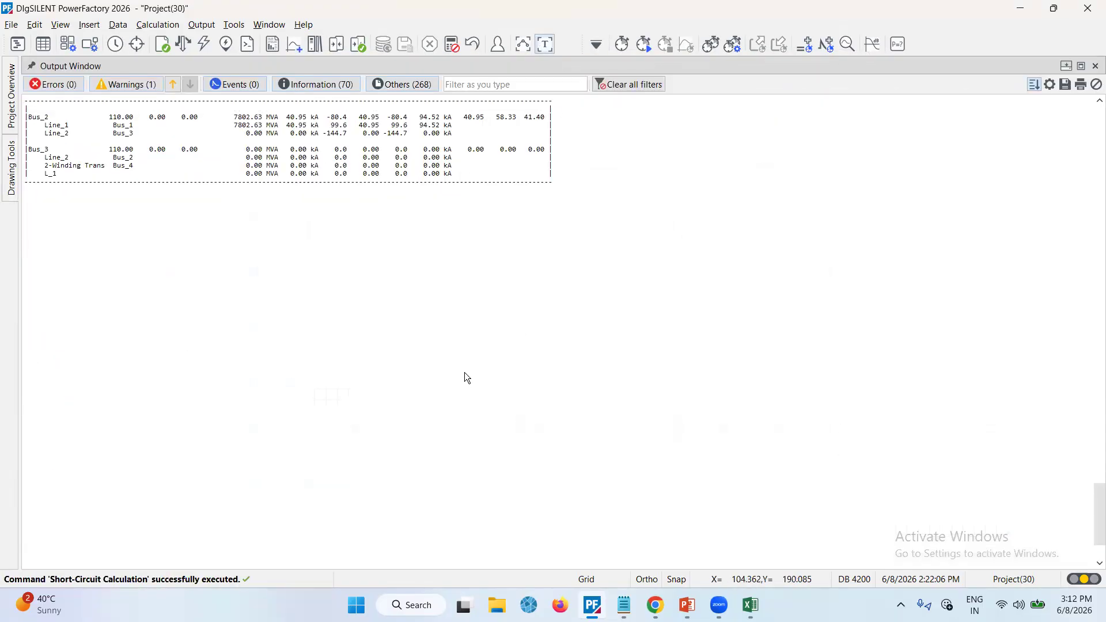
scroll(460, 347, "up", 4)
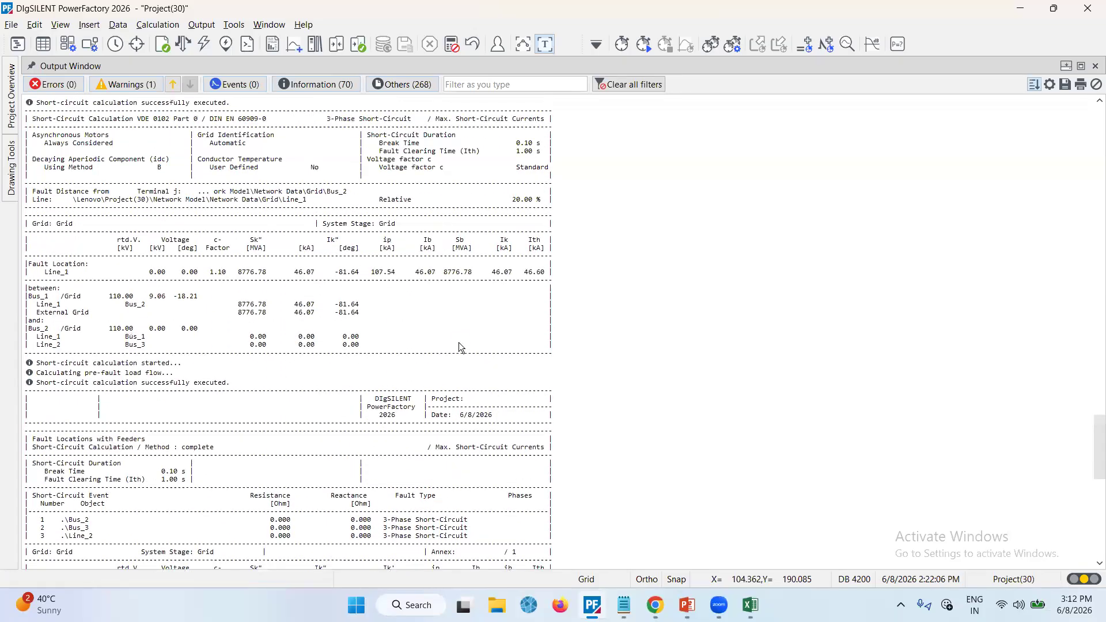
scroll(459, 346, "down", 6)
scroll(277, 367, "down", 1)
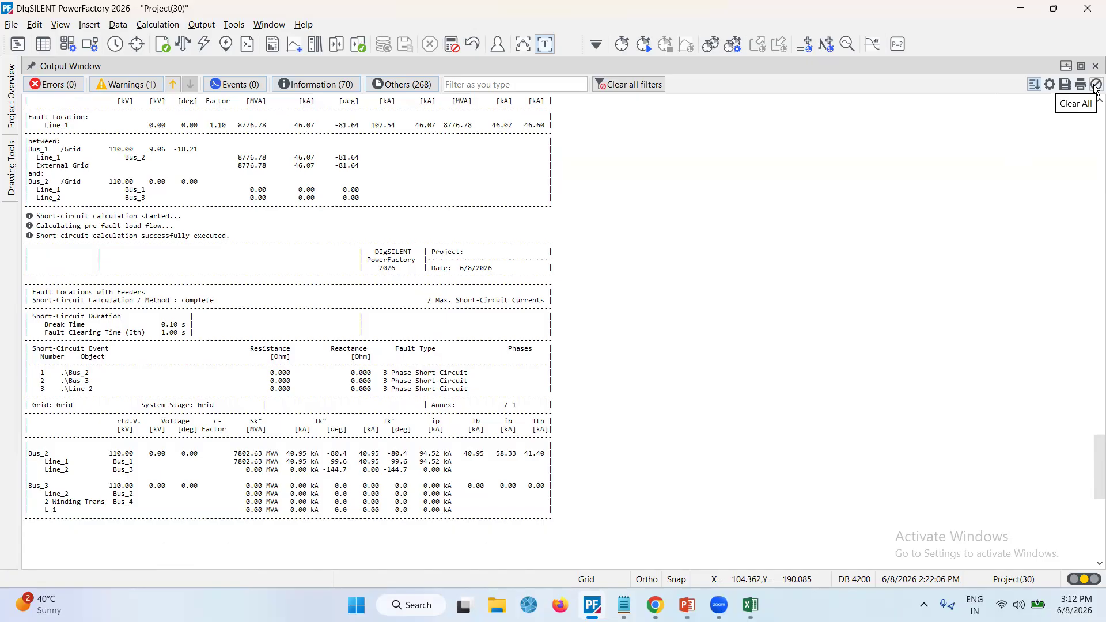
left_click(546, 42)
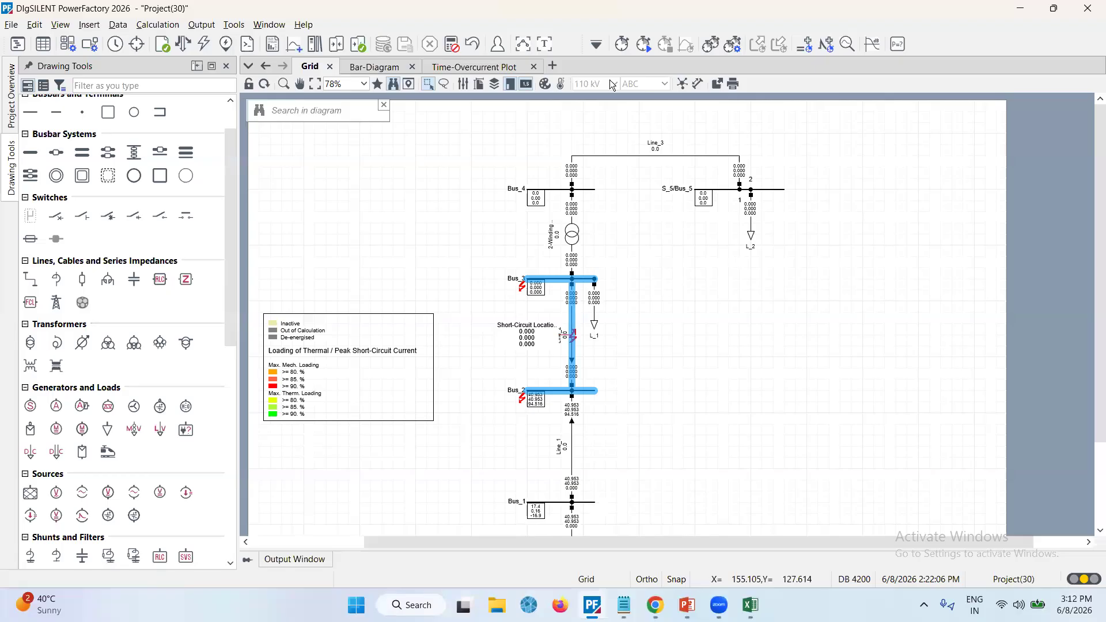
Run the balanced AC load flow calculation
left_click(595, 46)
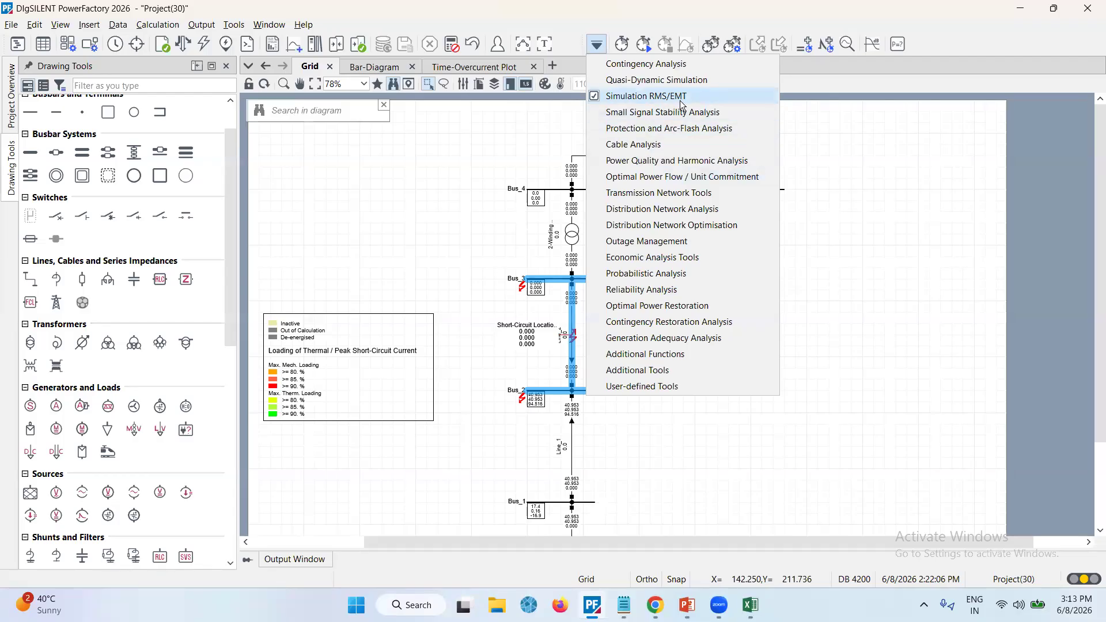
left_click(831, 125)
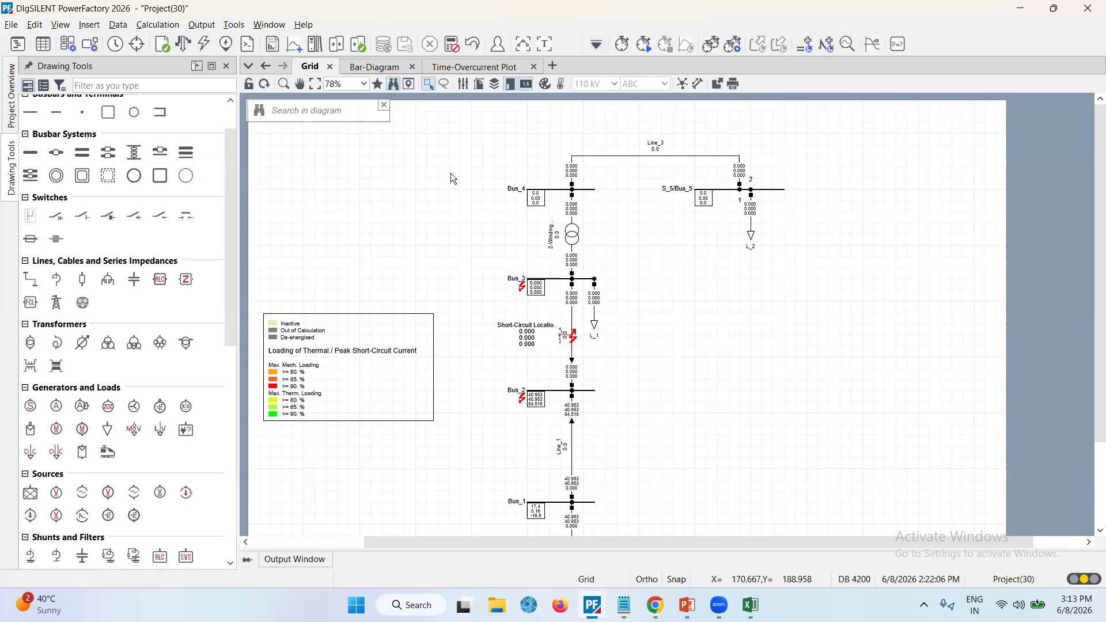
left_click(183, 45)
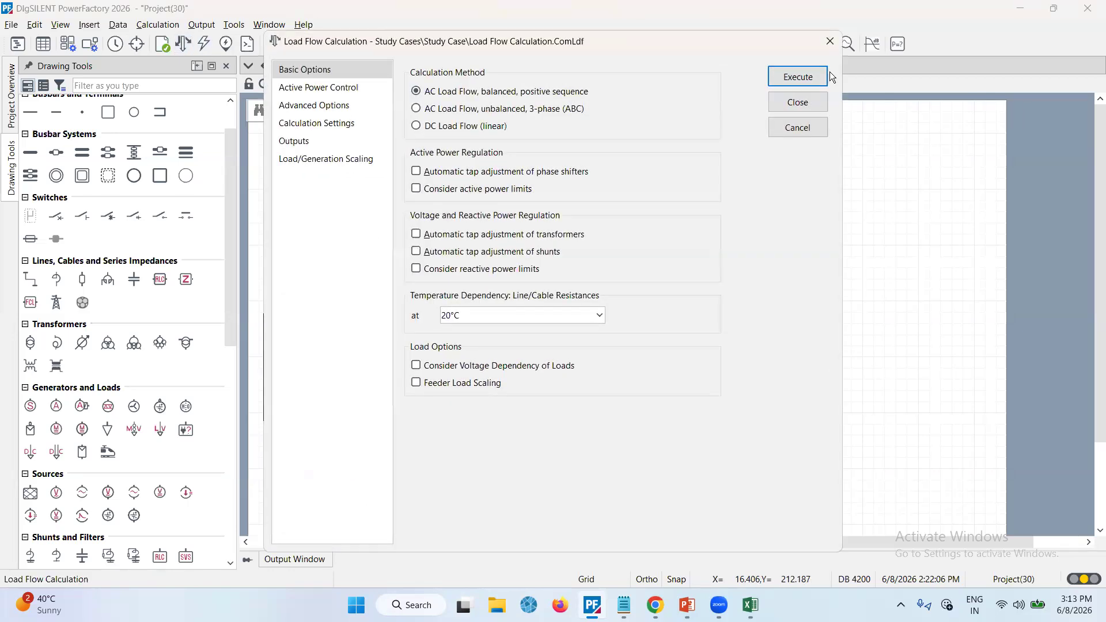
left_click(798, 79)
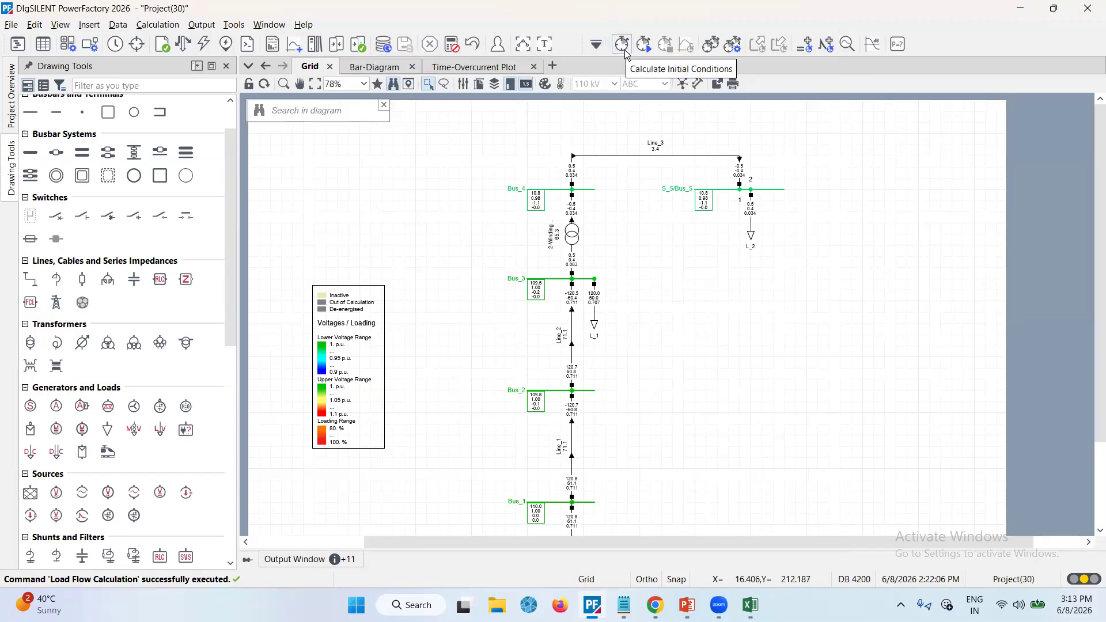
Calculate initial conditions for an EMT simulation using instantaneous values
left_click(624, 49)
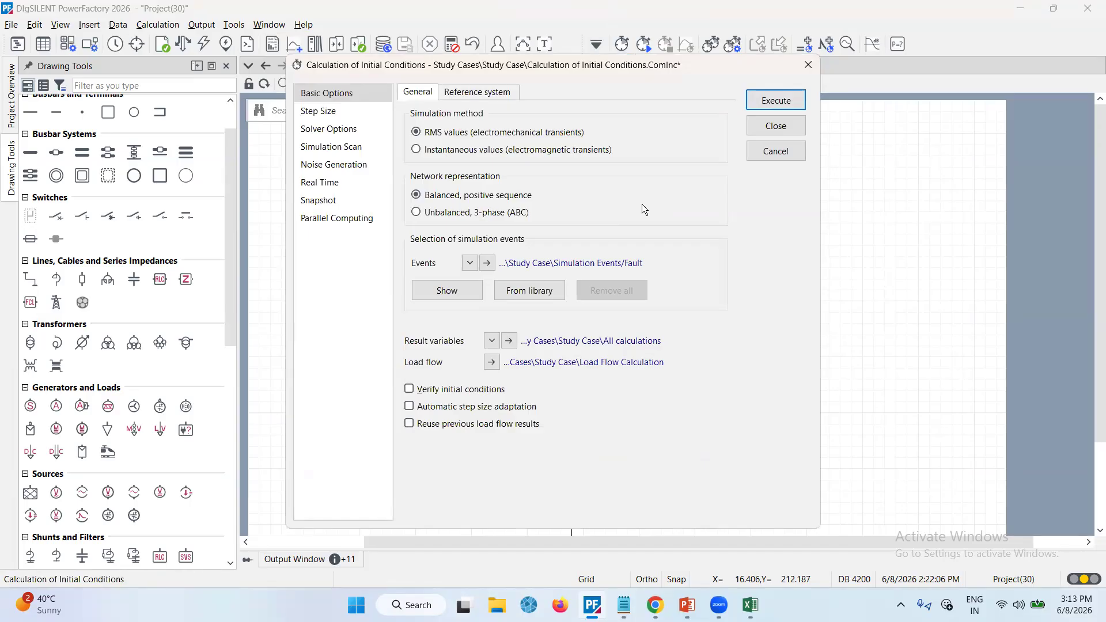
left_click(416, 150)
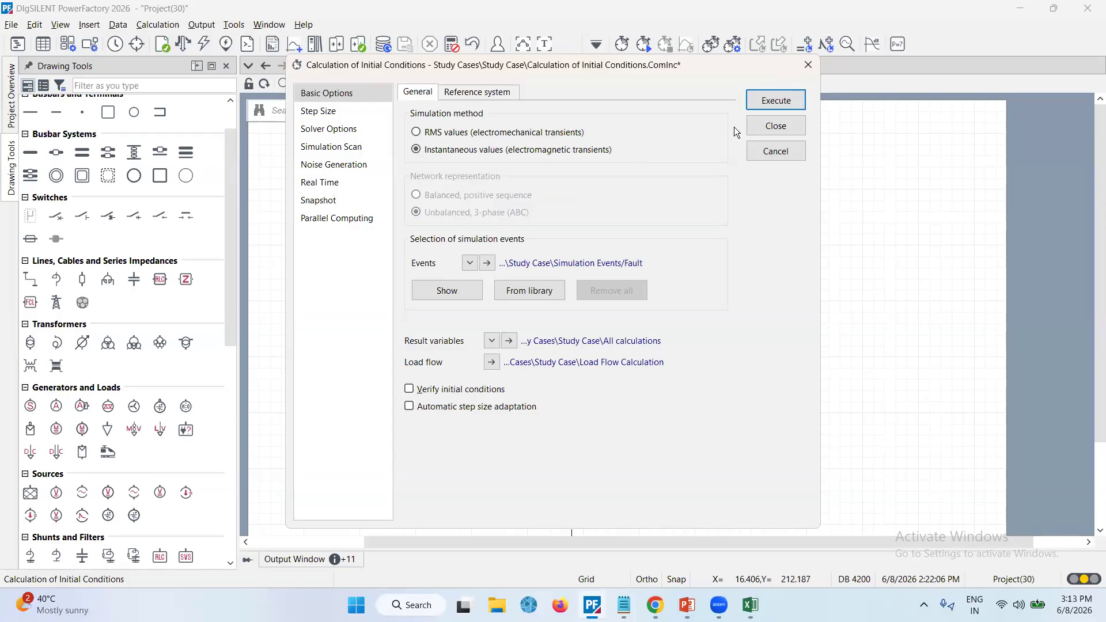
left_click(763, 105)
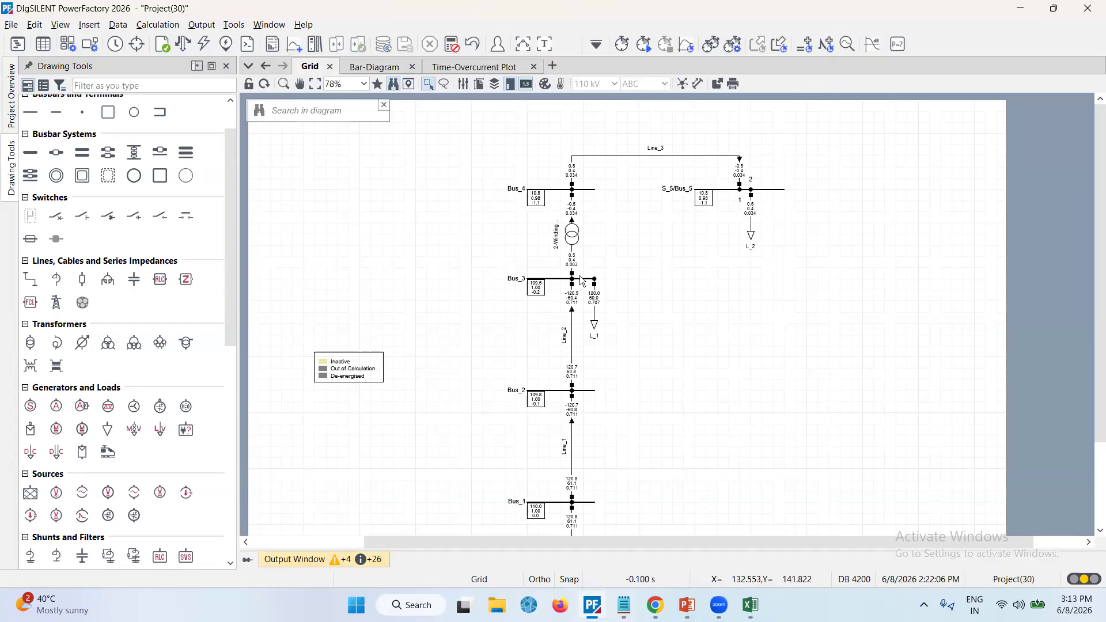
Open Bus_2's RMS/EMT result variable selection and filter the available variables for Simulation EMT
left_click(579, 395)
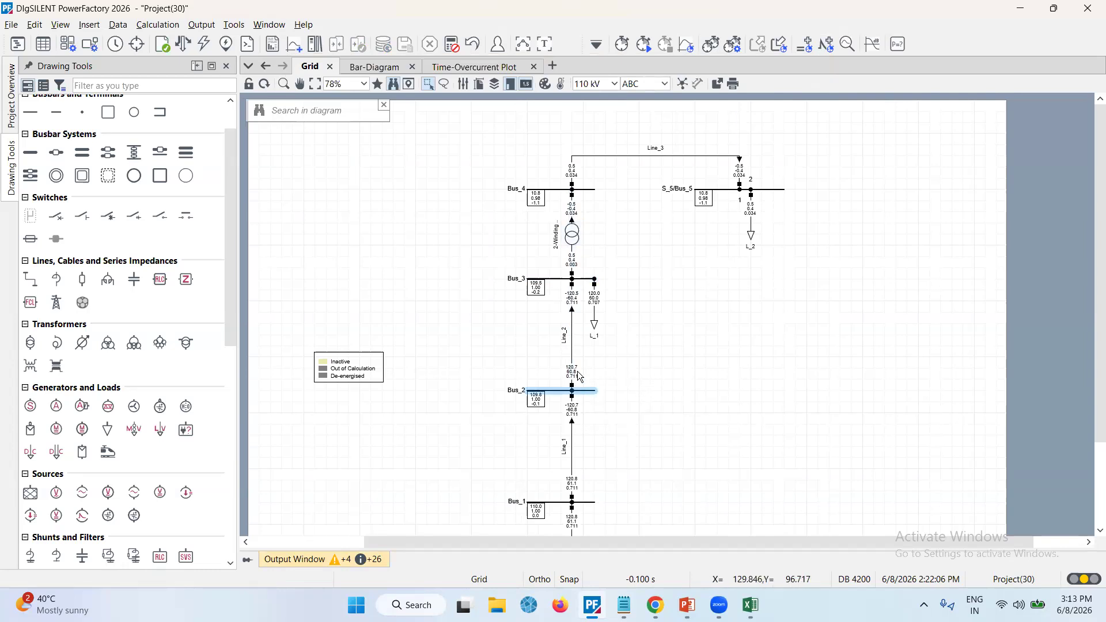
right_click(580, 393)
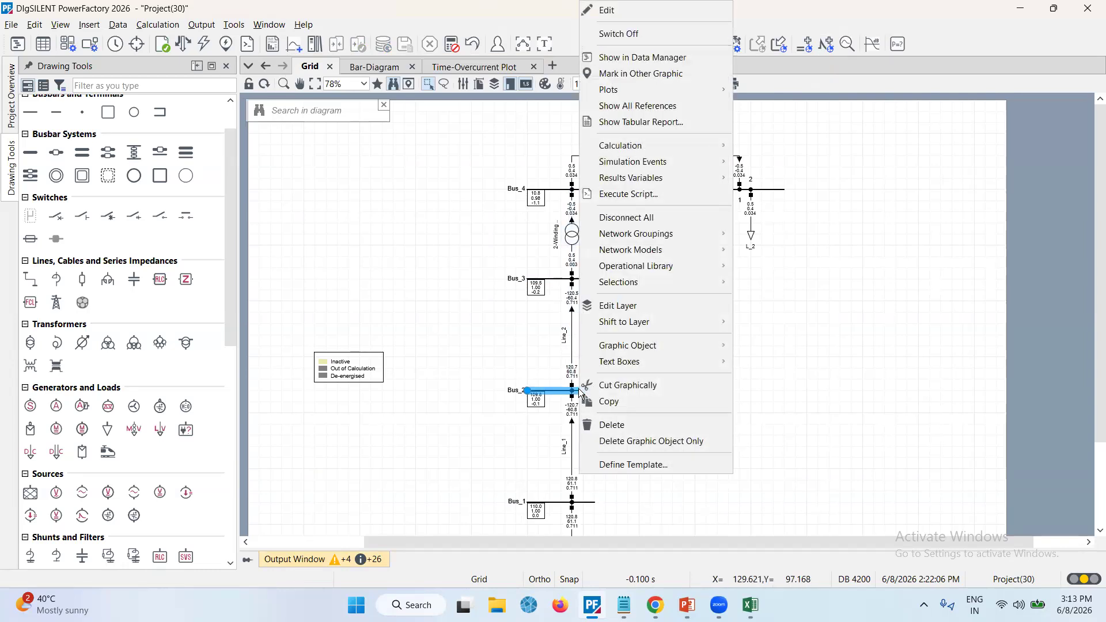
mouse_move(636, 186)
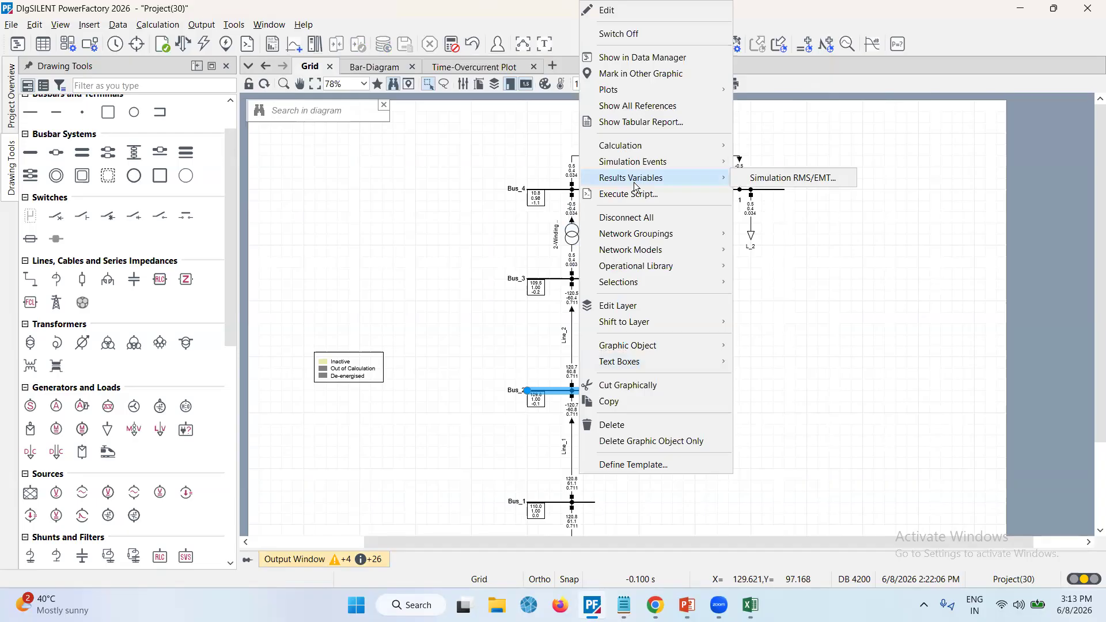
left_click(762, 179)
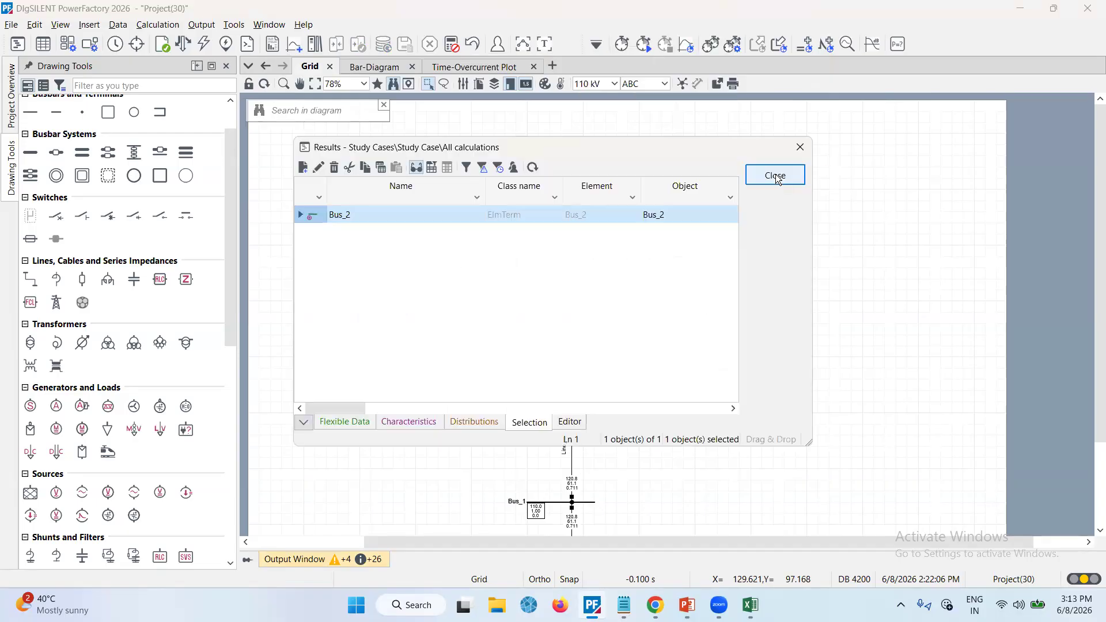
double_click(314, 216)
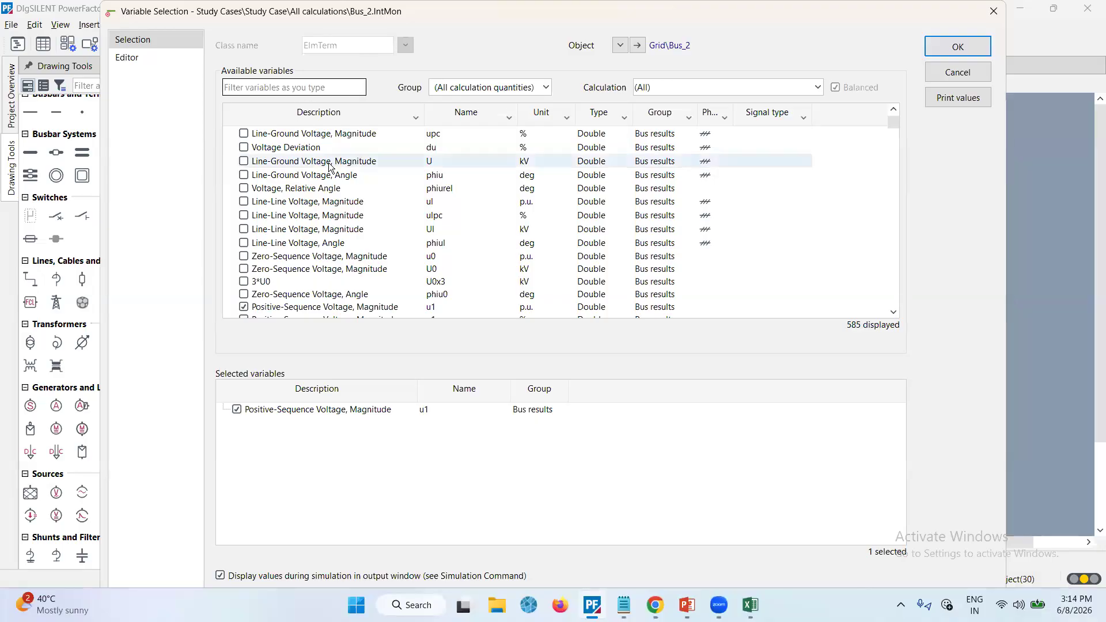
scroll(328, 167, "down", 1)
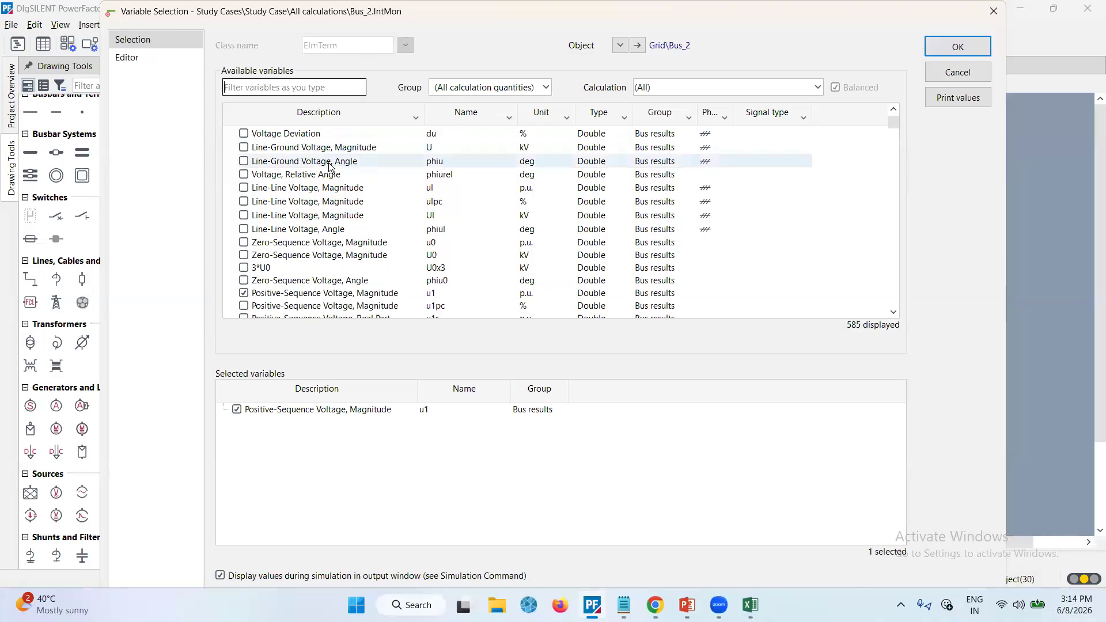
left_click(815, 89)
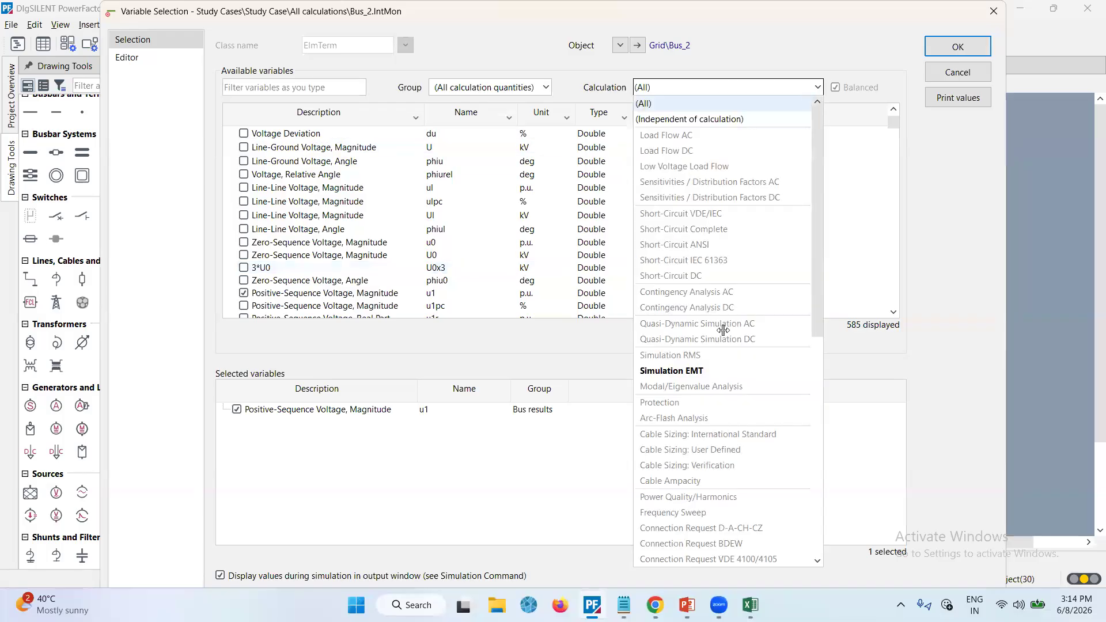
left_click(704, 368)
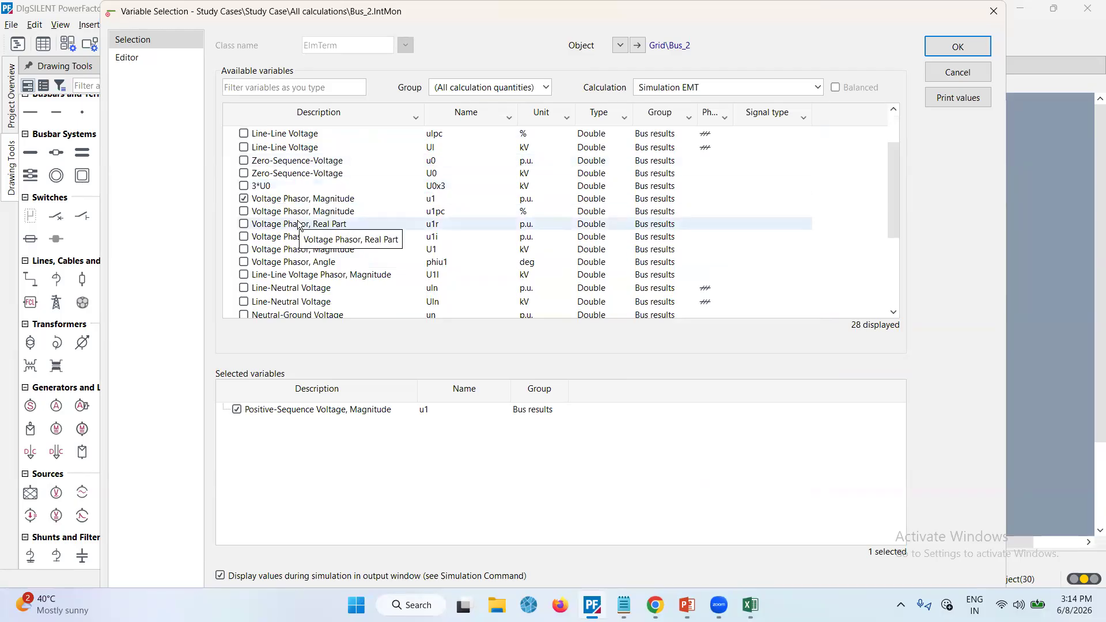
Add the phase A Short-Circuit Current ishc to Bus_2's monitored EMT variables and confirm the selection
scroll(299, 224, "down", 1)
scroll(299, 225, "down", 3)
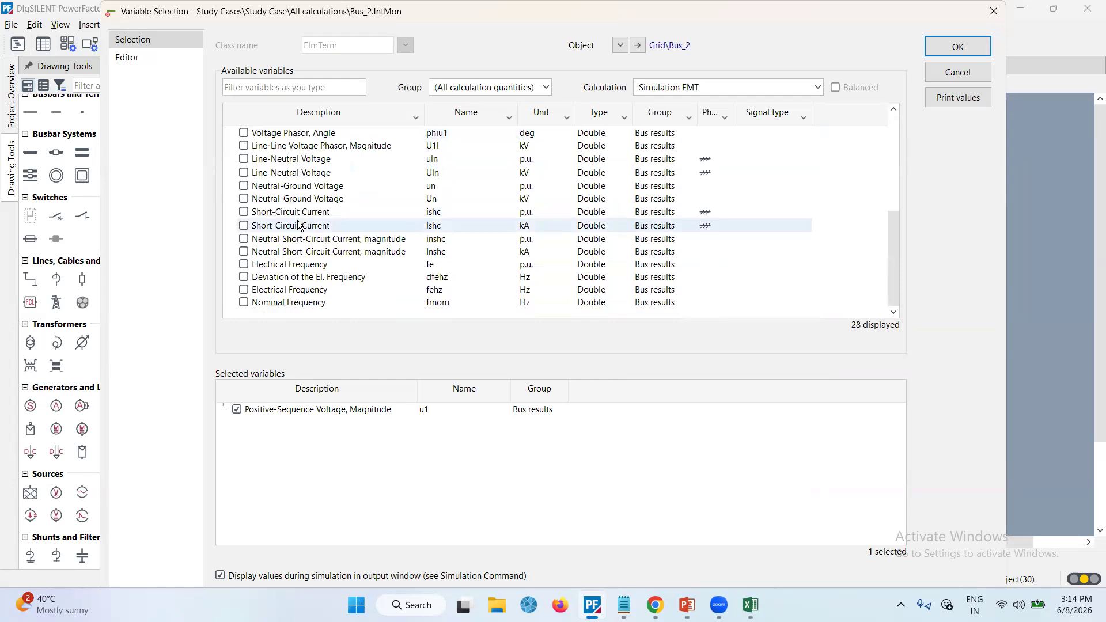
scroll(299, 225, "up", 3)
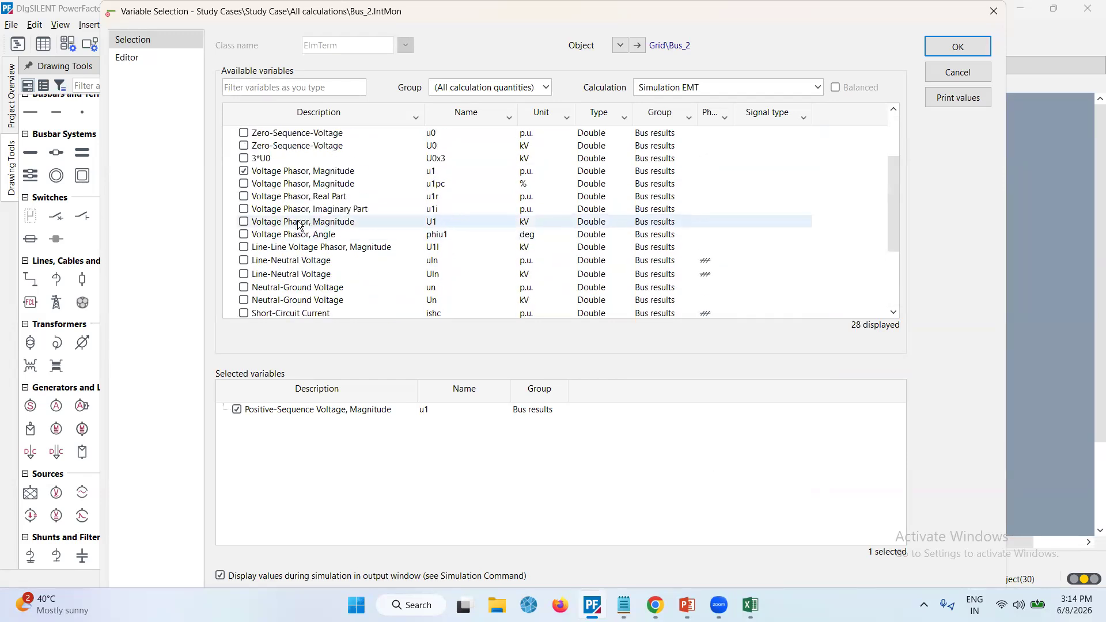
scroll(299, 225, "up", 2)
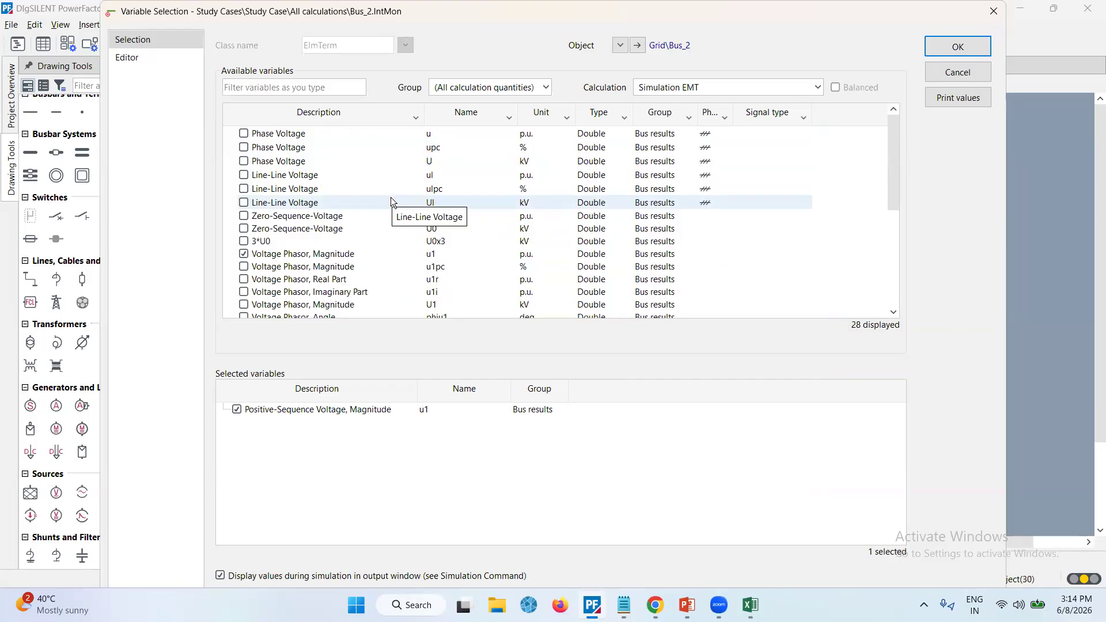
scroll(390, 201, "down", 1)
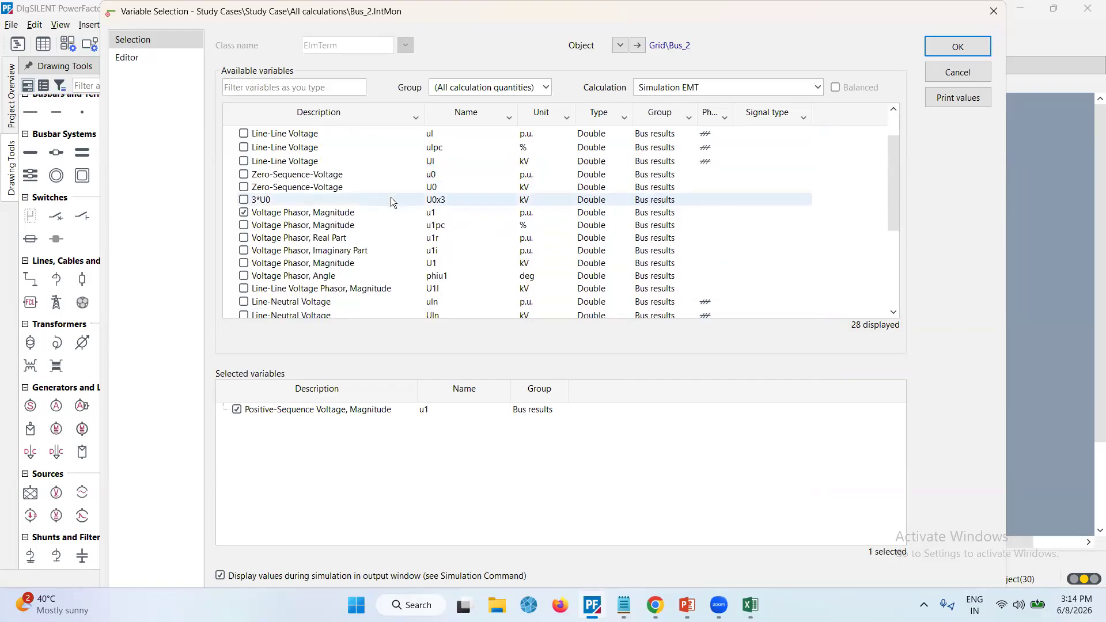
scroll(390, 201, "down", 1)
scroll(390, 201, "down", 1)
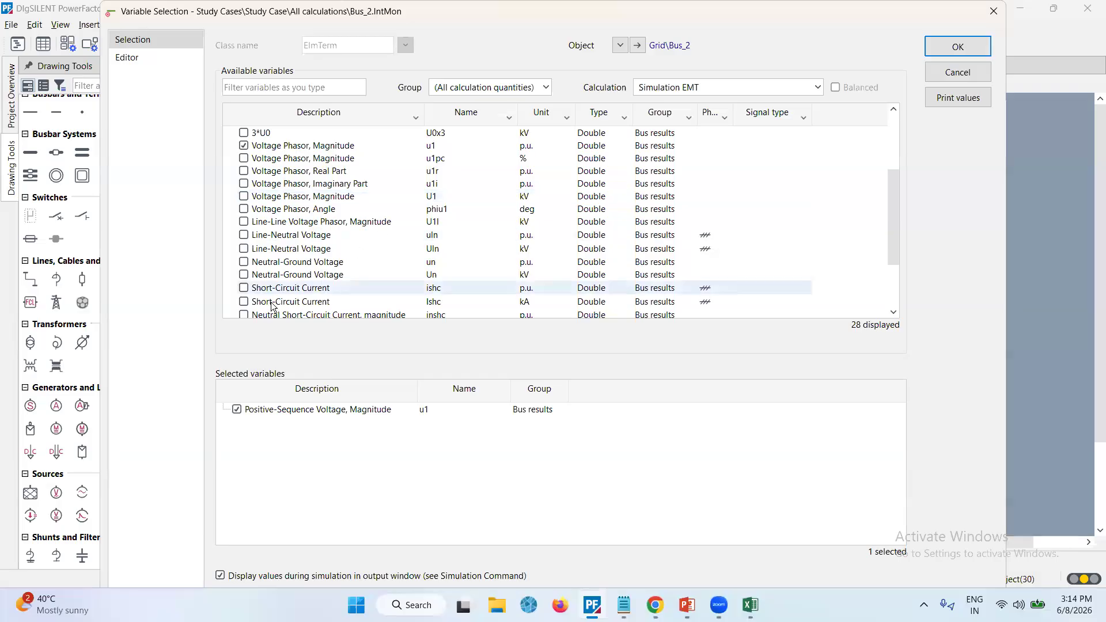
left_click(244, 290)
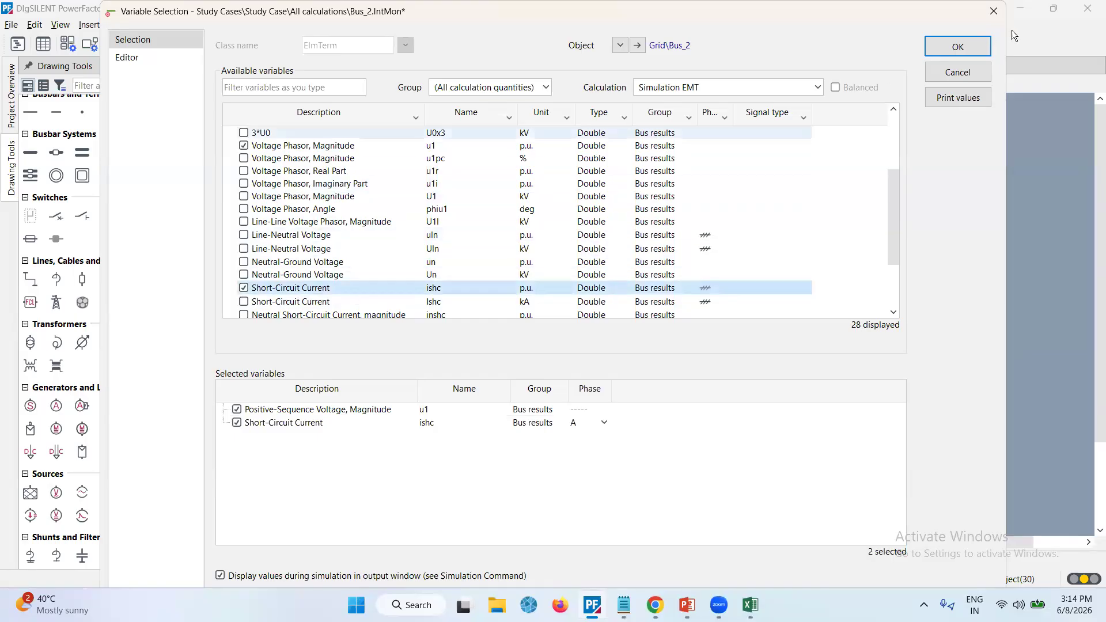
left_click(977, 47)
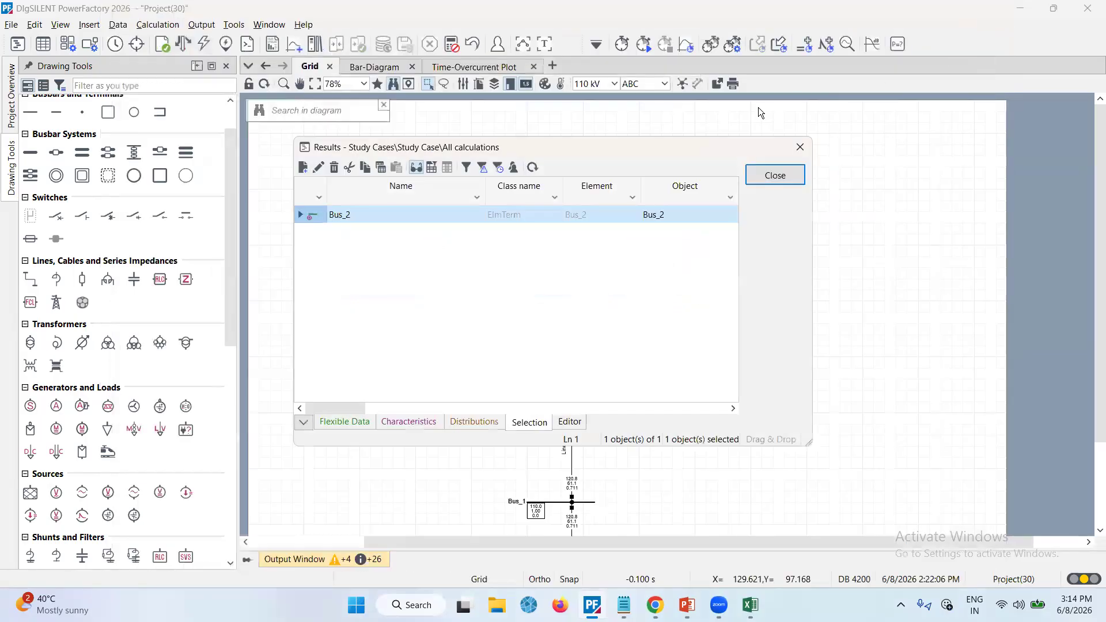
left_click(774, 176)
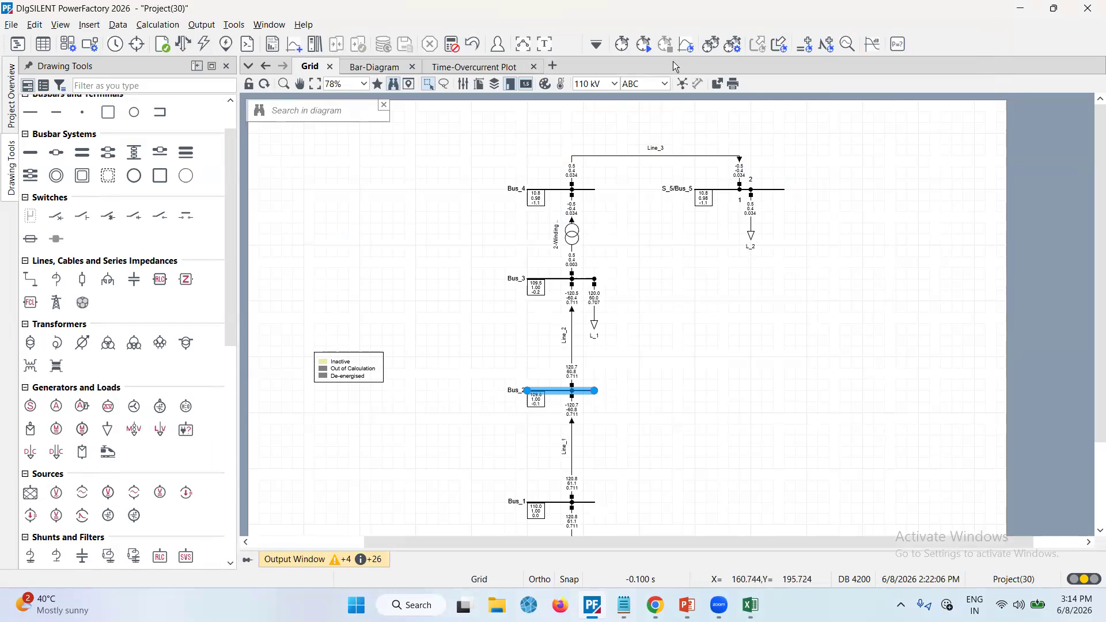
Insert a new Simulation RMS/EMT curve plot
left_click(688, 44)
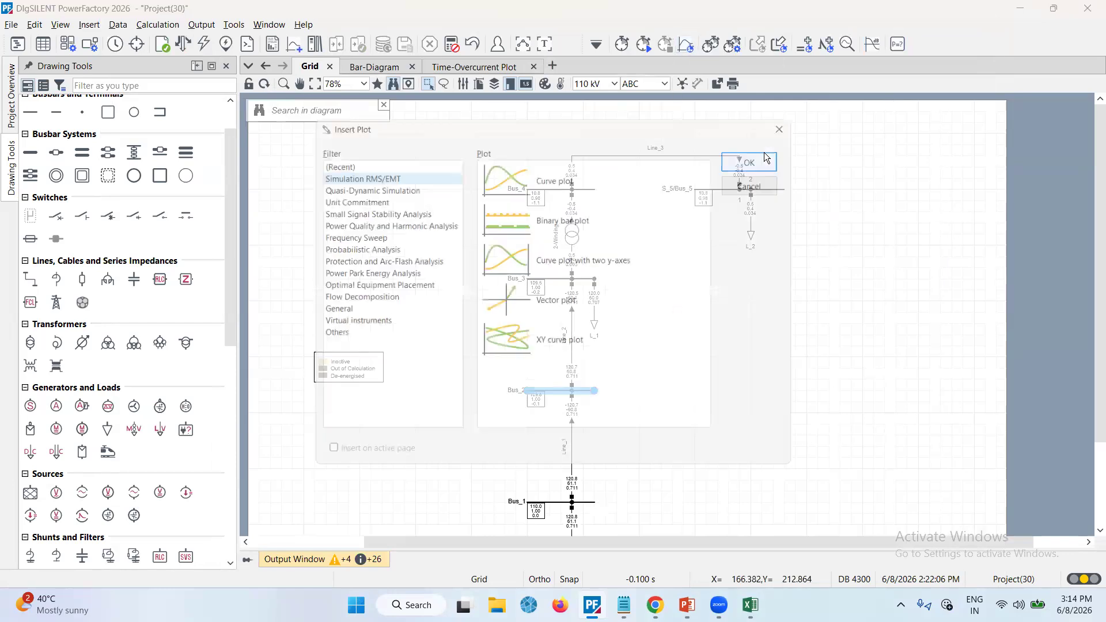
left_click(555, 179)
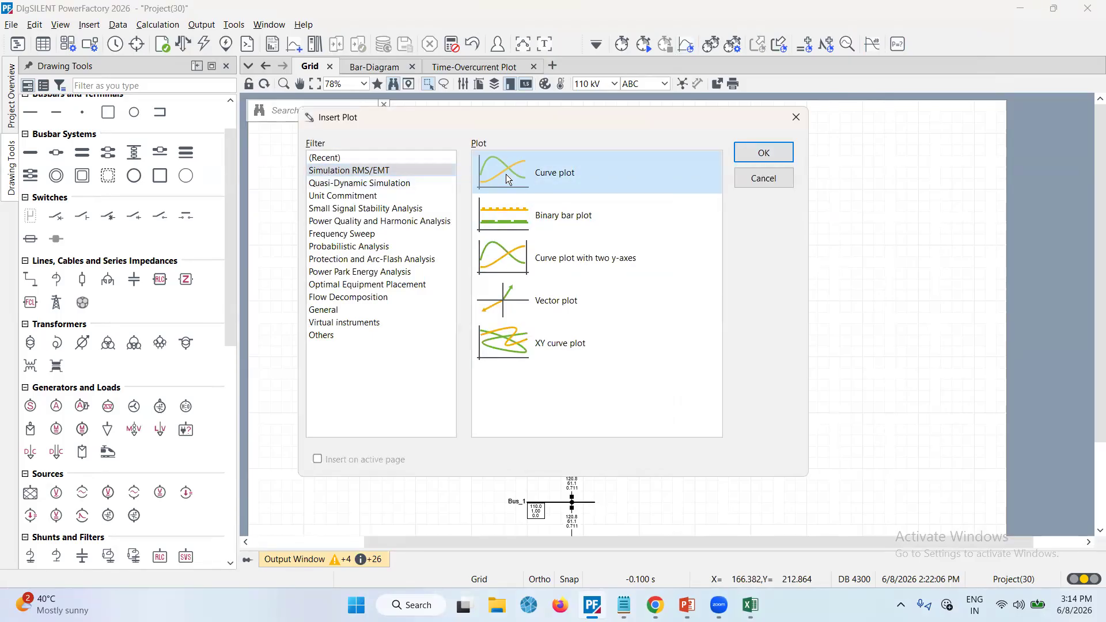
left_click(744, 152)
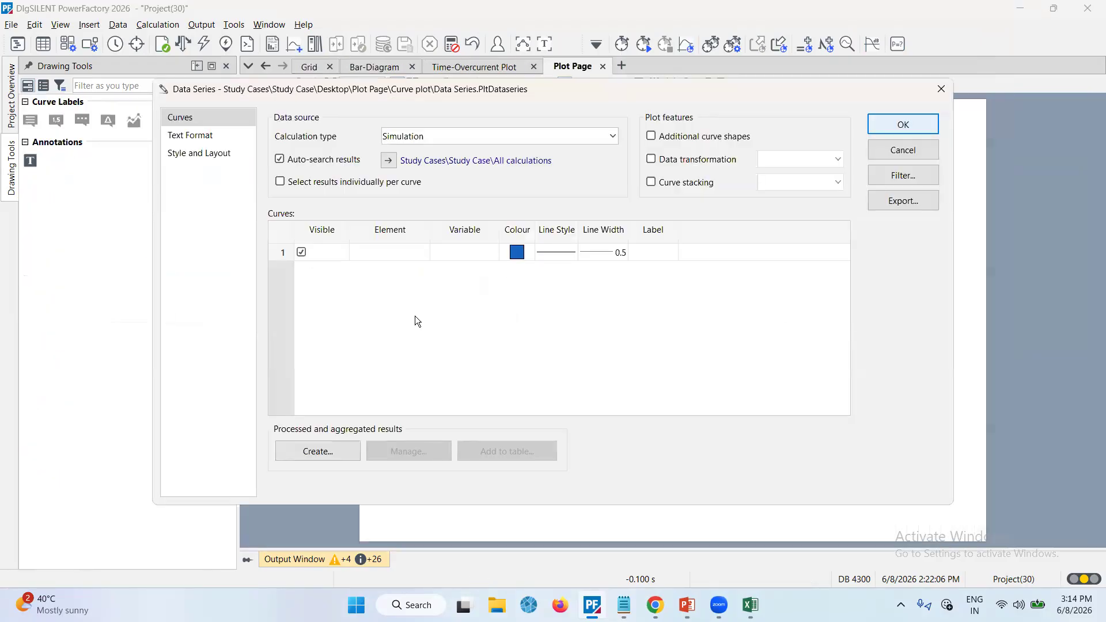
Set the first curve to Bus_2 with the variable m:ishc:A
double_click(383, 252)
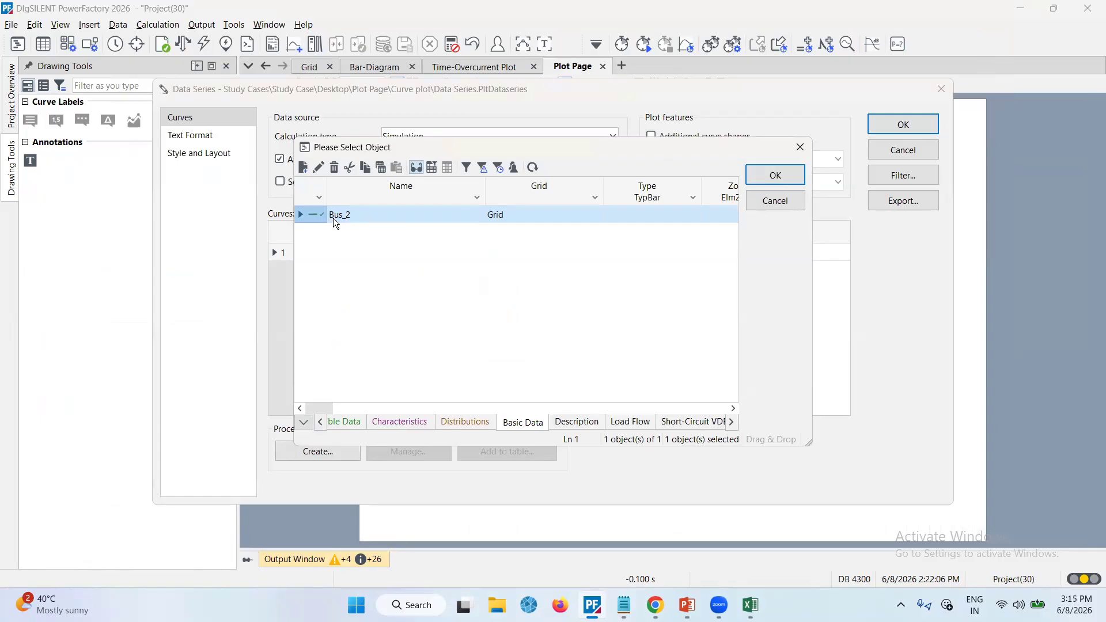
double_click(314, 216)
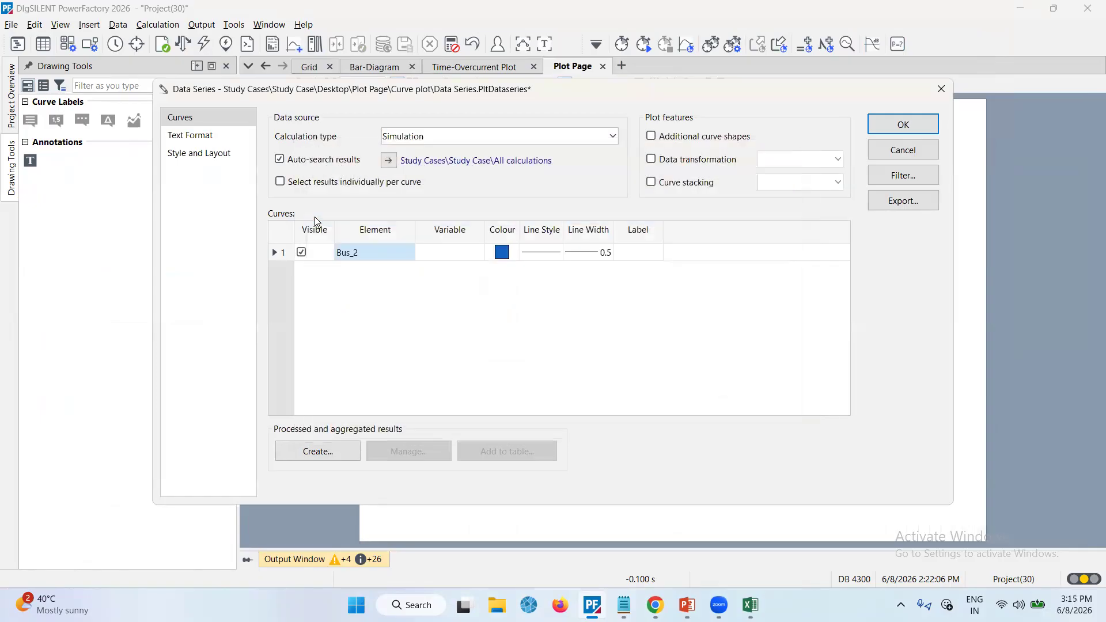
double_click(443, 252)
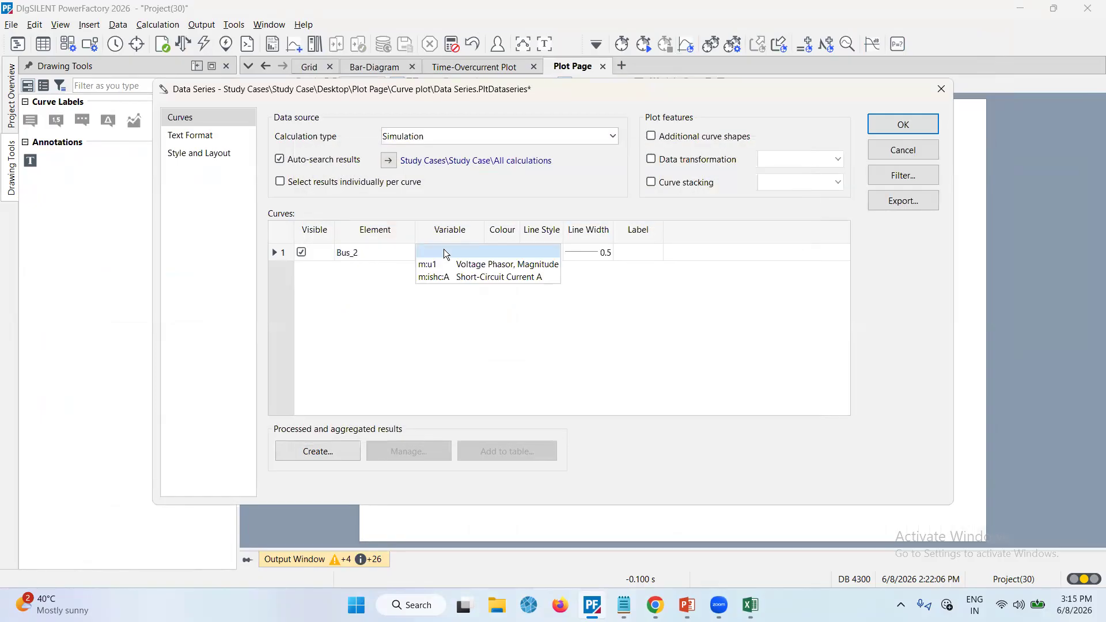
left_click(454, 277)
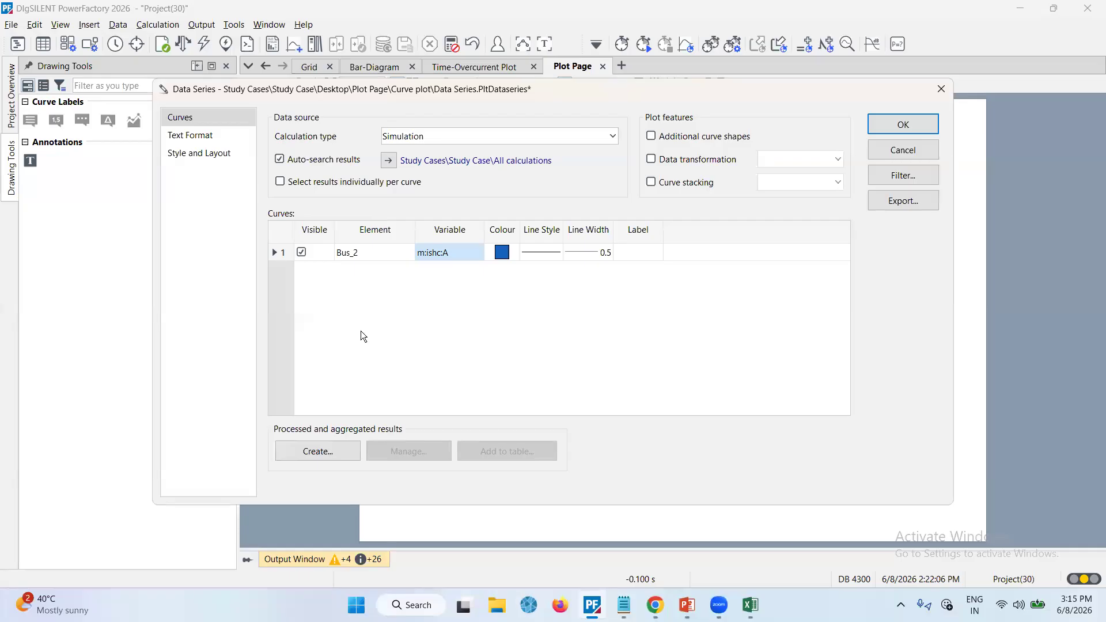
Add a second curve for Bus_2 with the variable m:u1 and confirm the data series
right_click(364, 309)
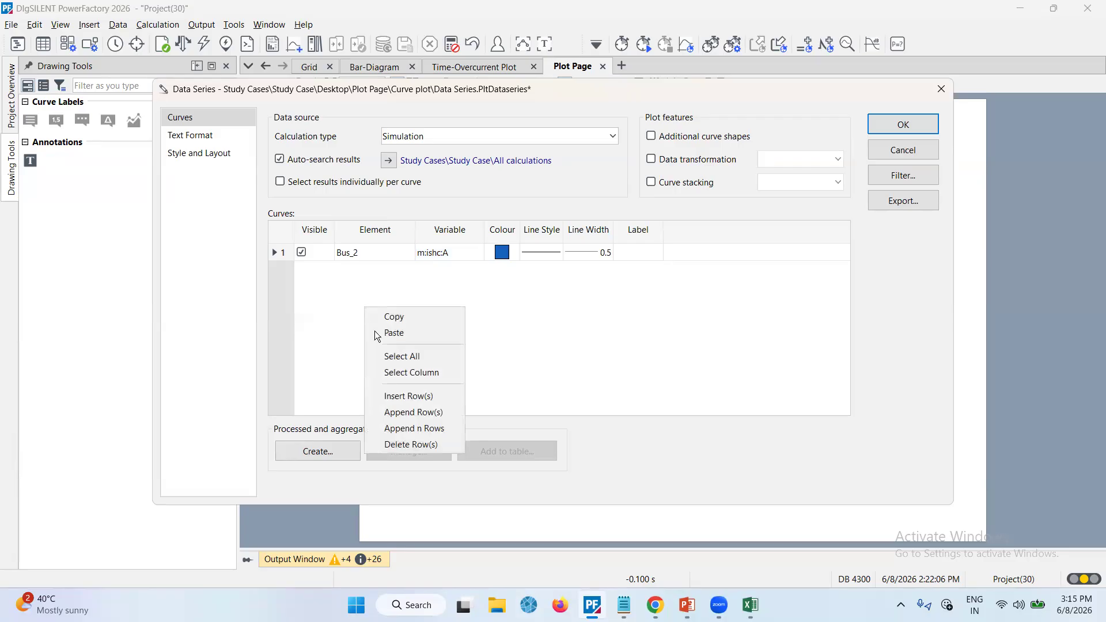
left_click(413, 397)
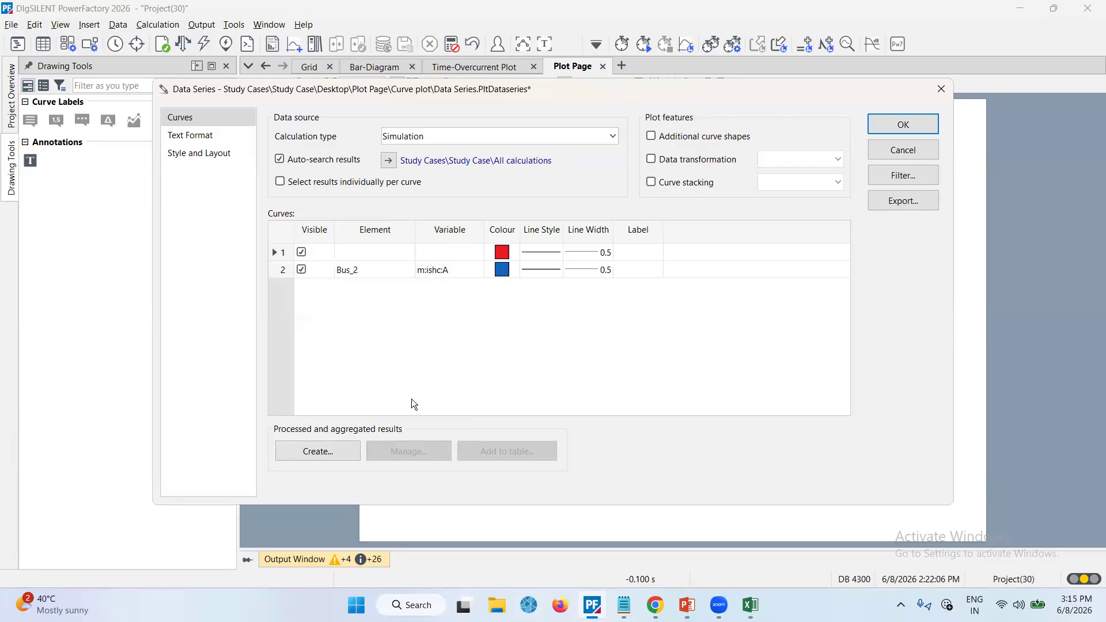
left_click(374, 252)
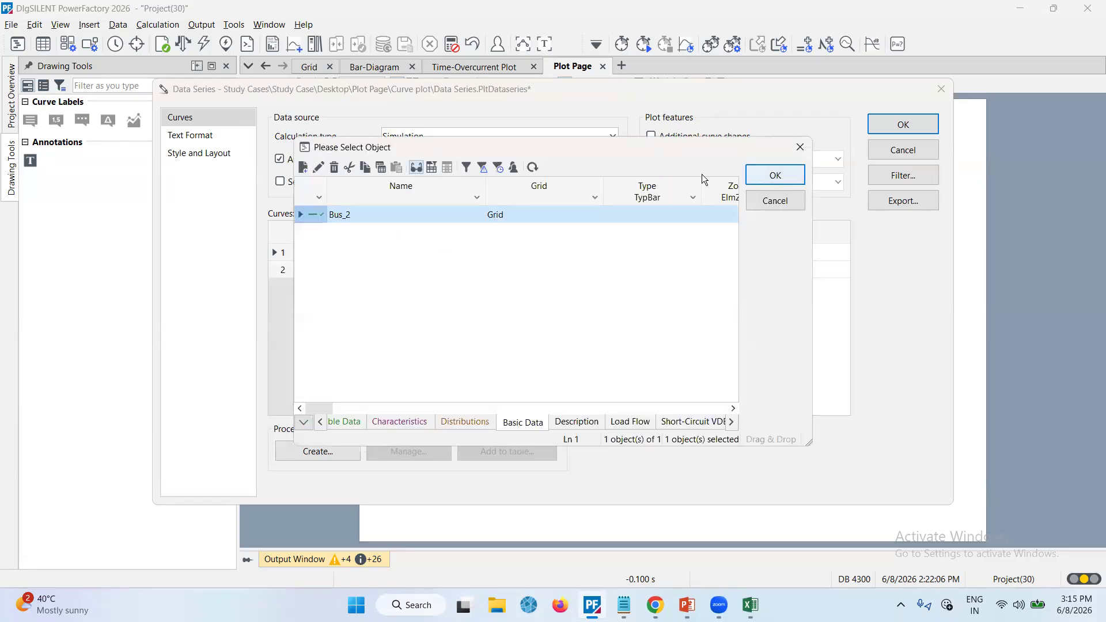
double_click(314, 219)
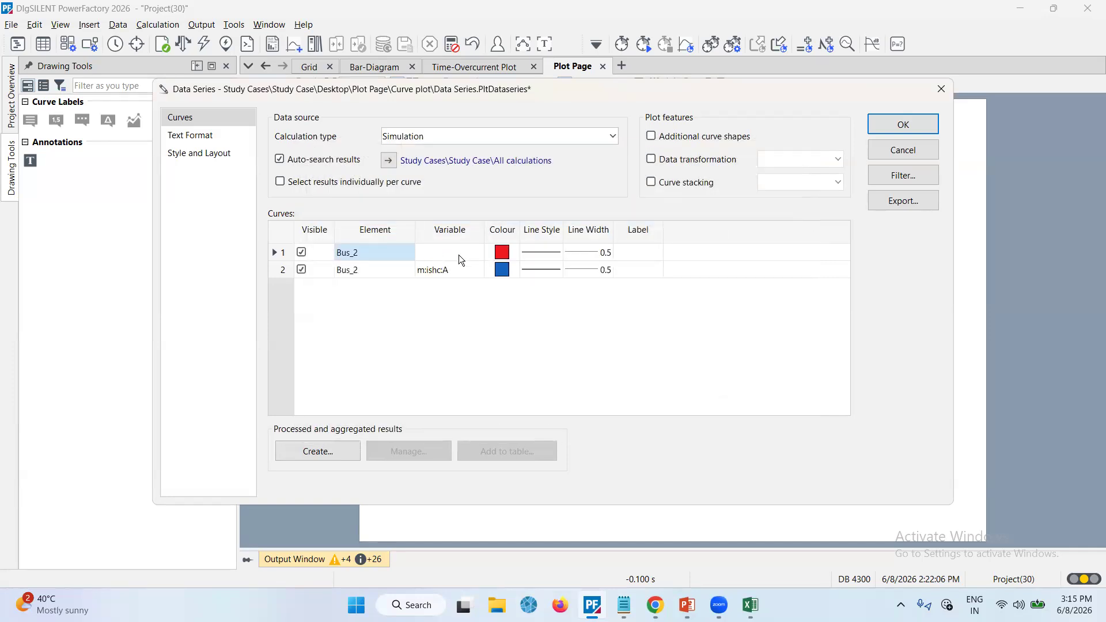
left_click(459, 255)
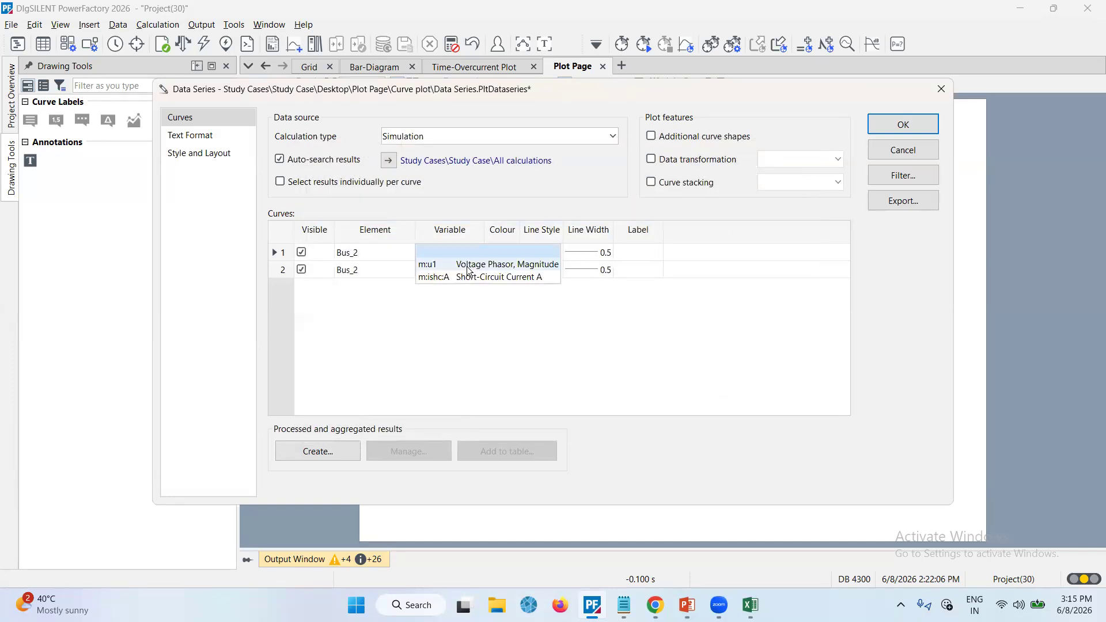
left_click(467, 266)
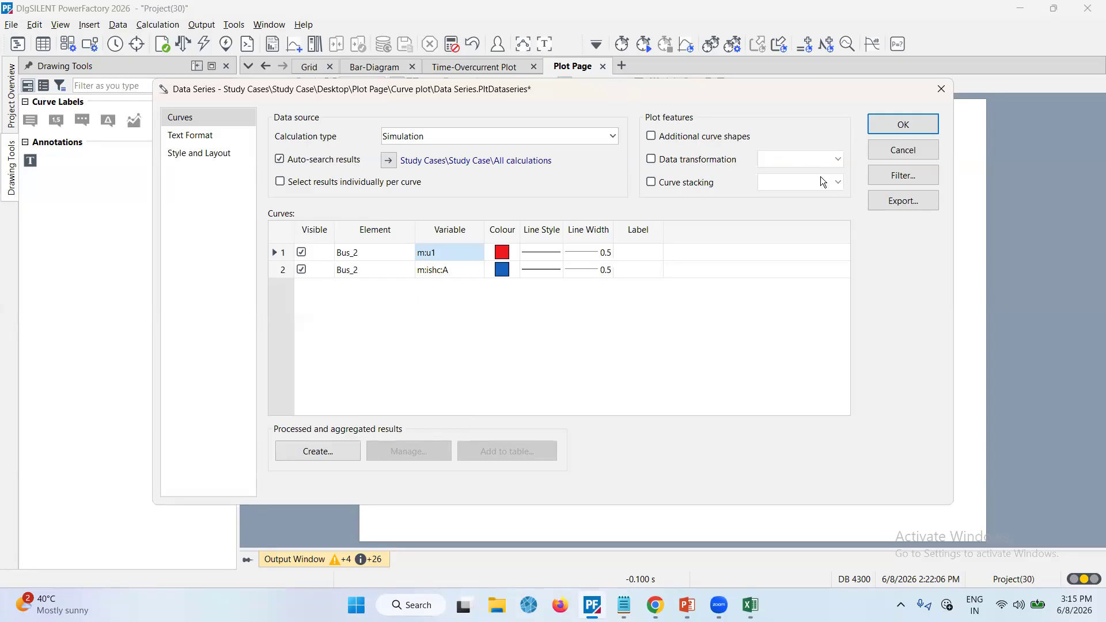
left_click(903, 126)
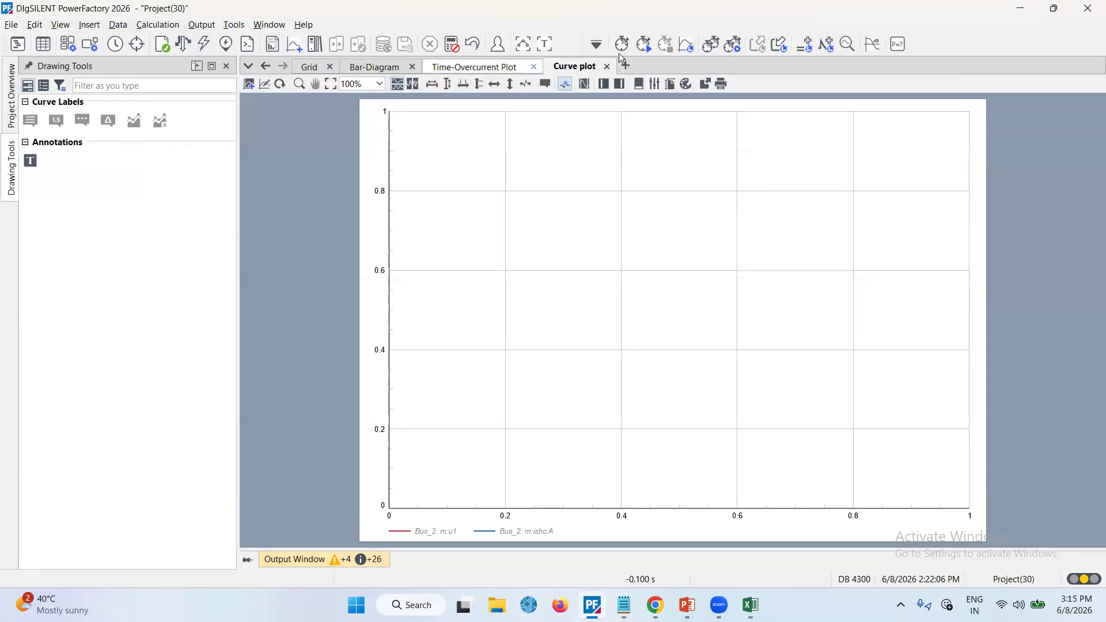
Run the EMT simulation and inspect the Bus_2 voltage and short-circuit current curves in the plot
left_click(645, 46)
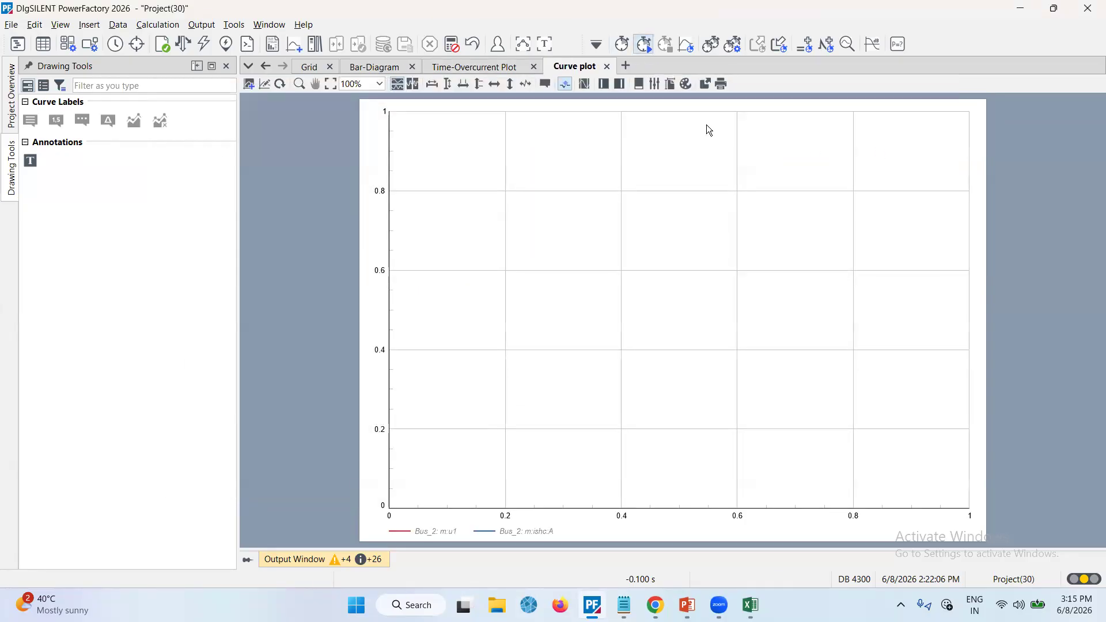
type("2")
key("Return")
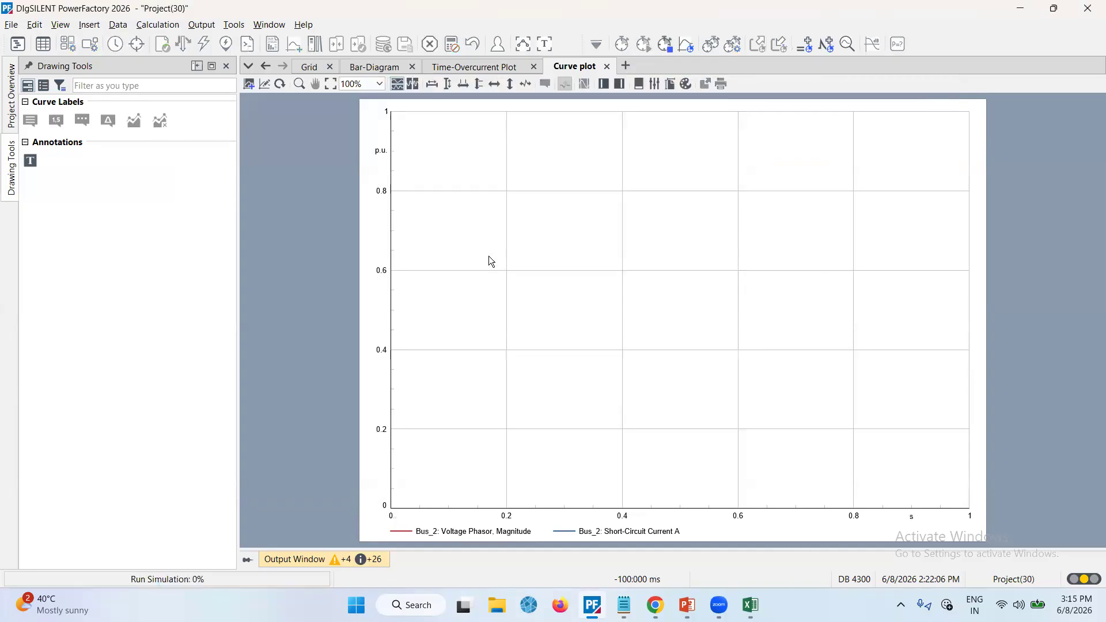
left_click(449, 85)
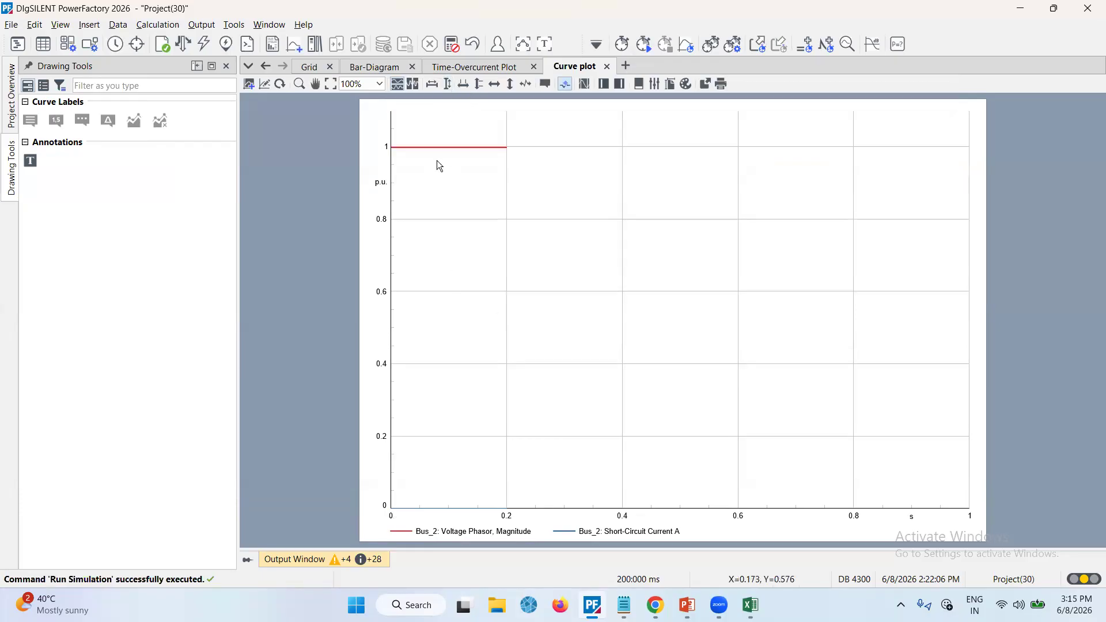
mouse_move(437, 161)
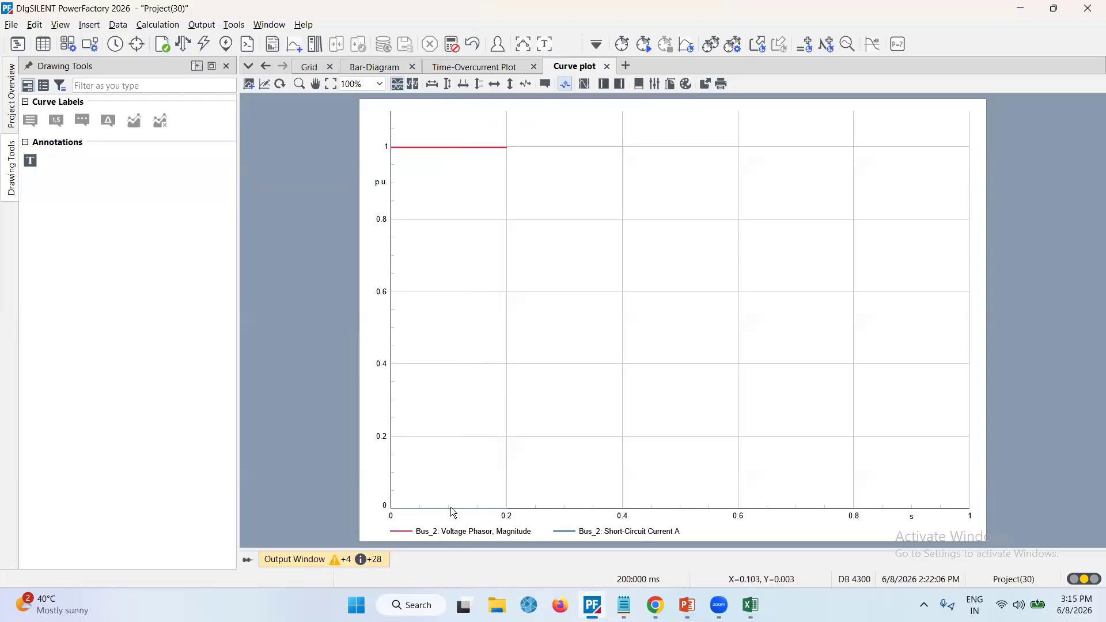
mouse_move(453, 512)
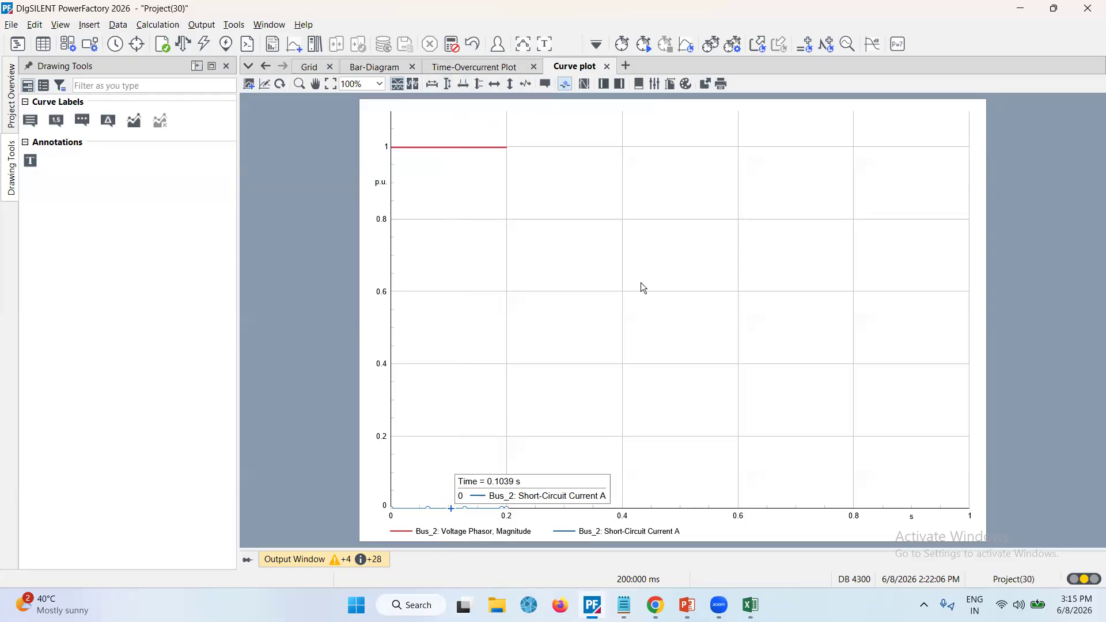
Calculate the initial conditions for the EMT simulation from the grid diagram
left_click(659, 300)
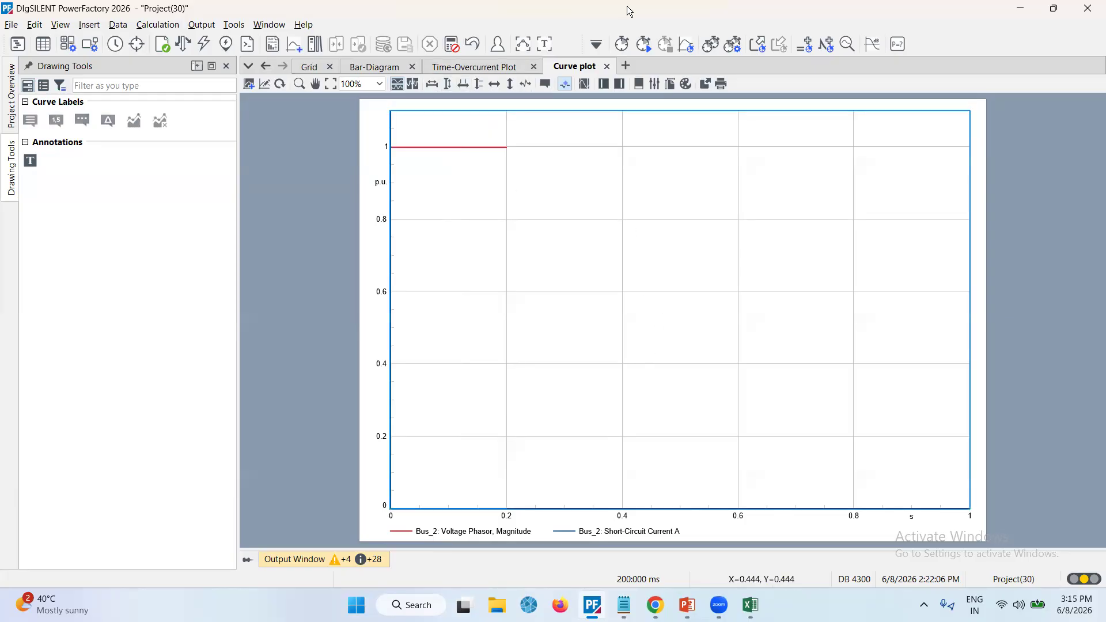
left_click(310, 66)
left_click(595, 337)
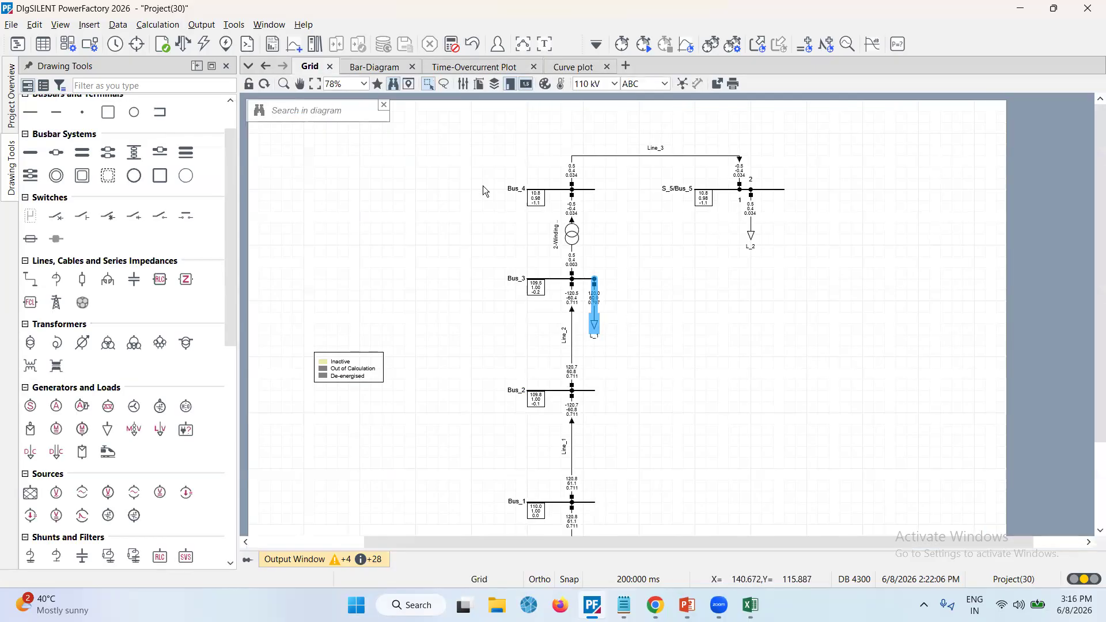
left_click(572, 449)
right_click(574, 448)
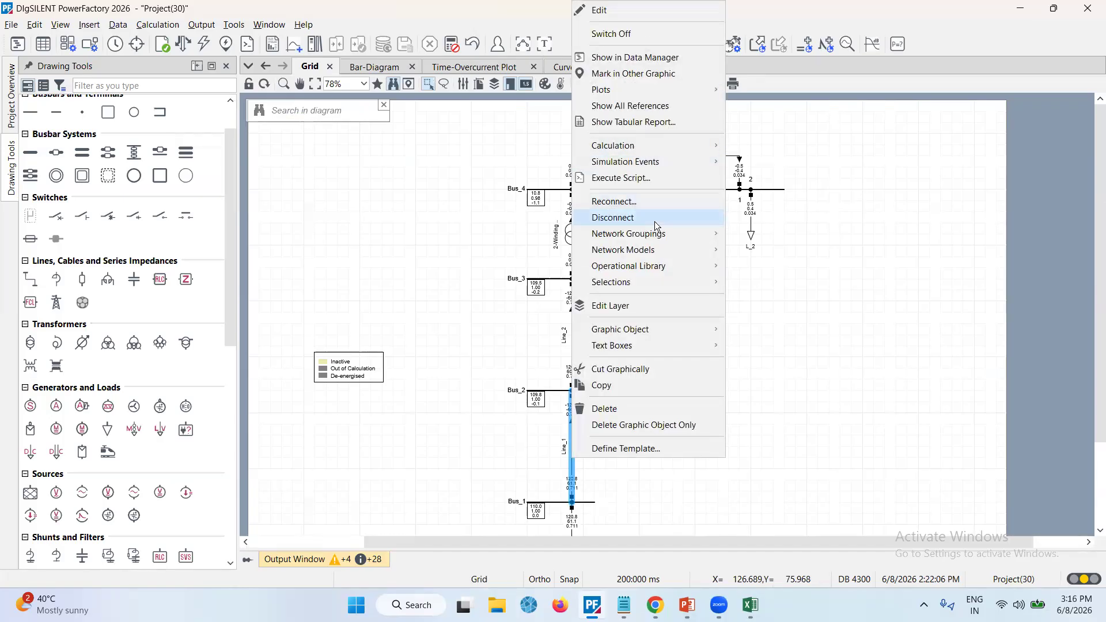
left_click(861, 320)
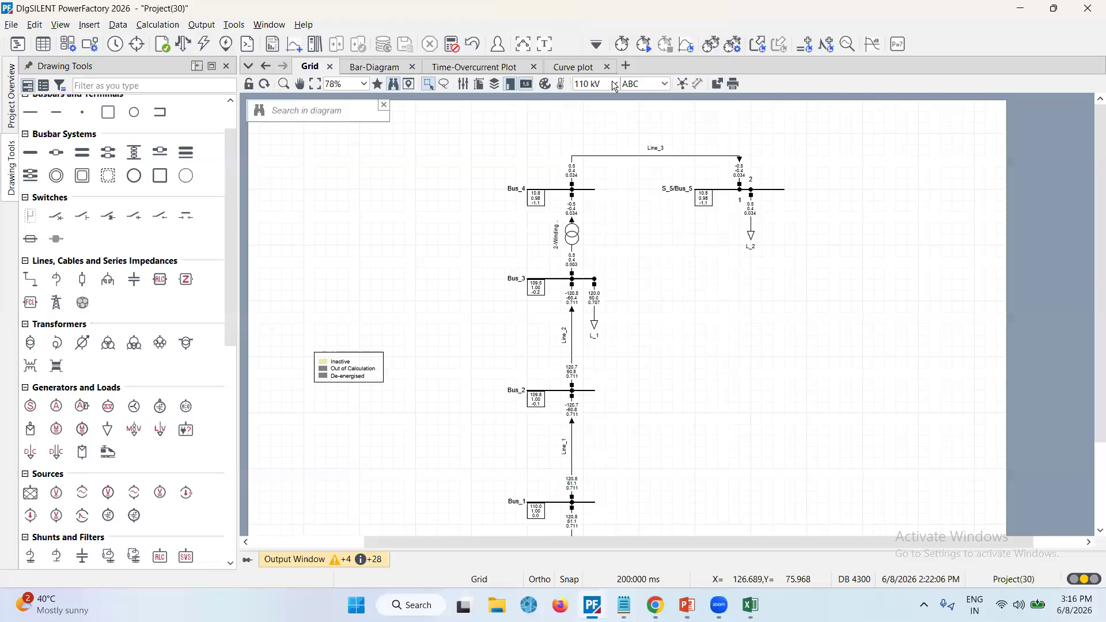
left_click(630, 50)
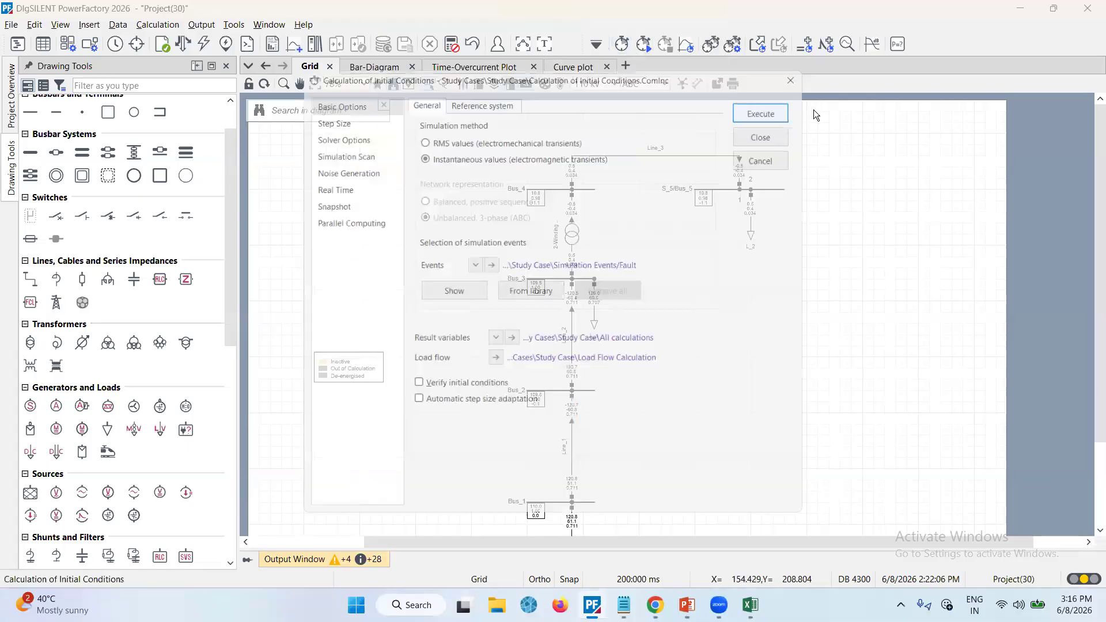
left_click(778, 107)
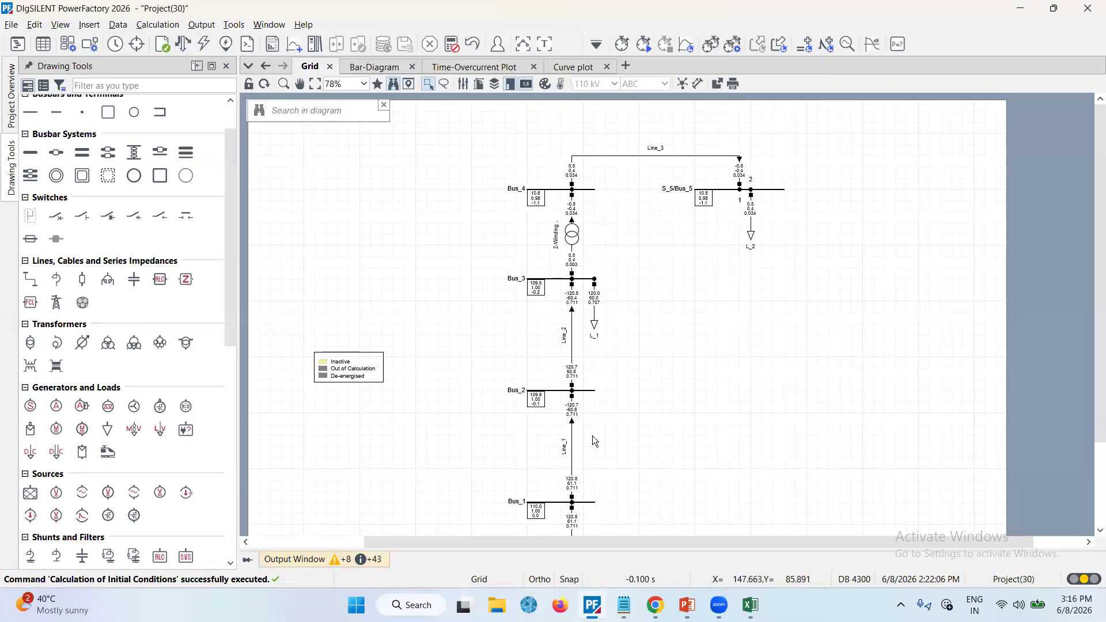
Open Line_1's RMS/EMT result variables and filter the available variables to Simulation EMT
right_click(574, 405)
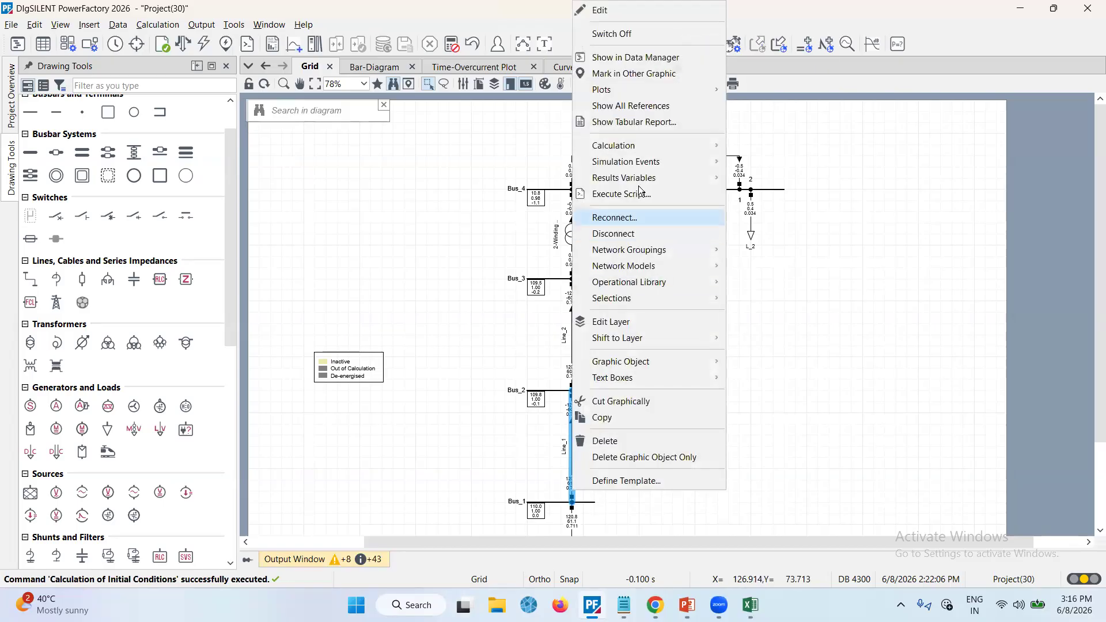
mouse_move(655, 164)
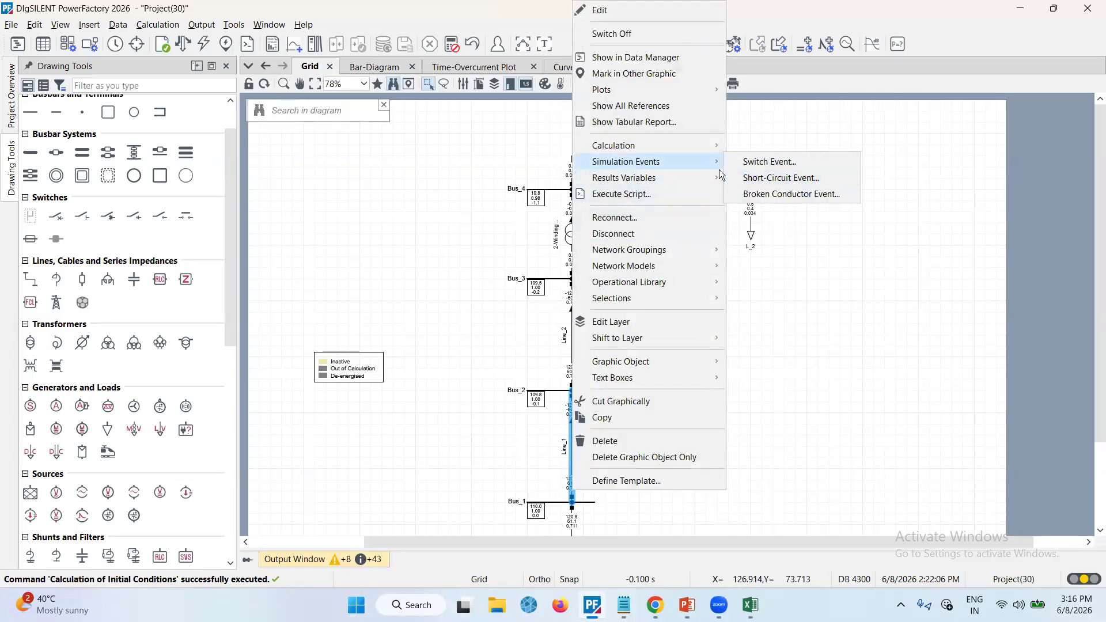
mouse_move(714, 182)
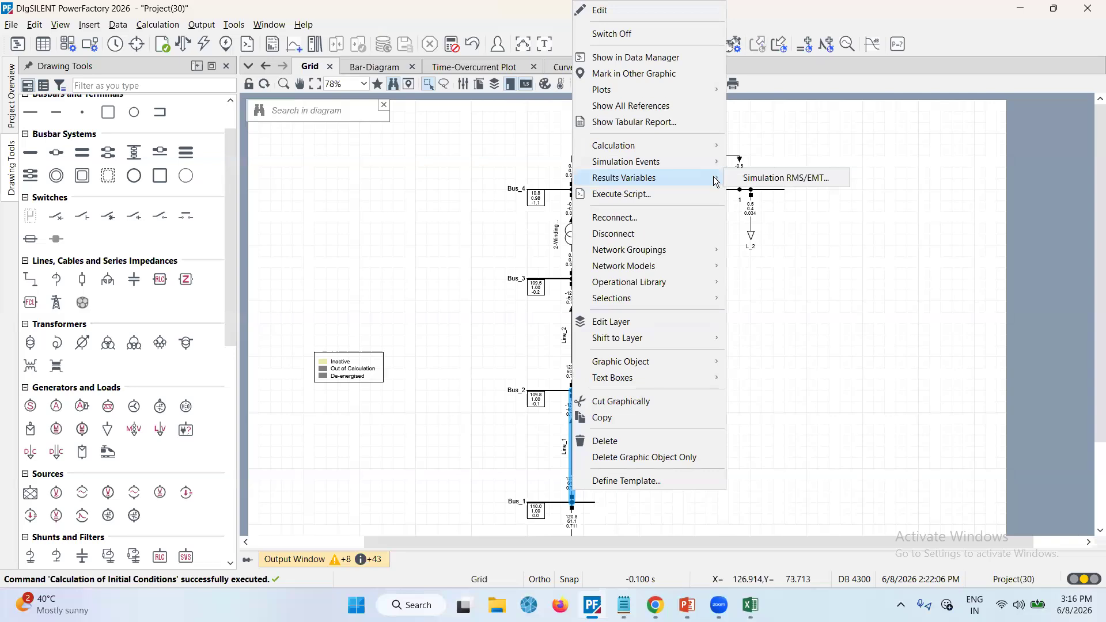
left_click(756, 181)
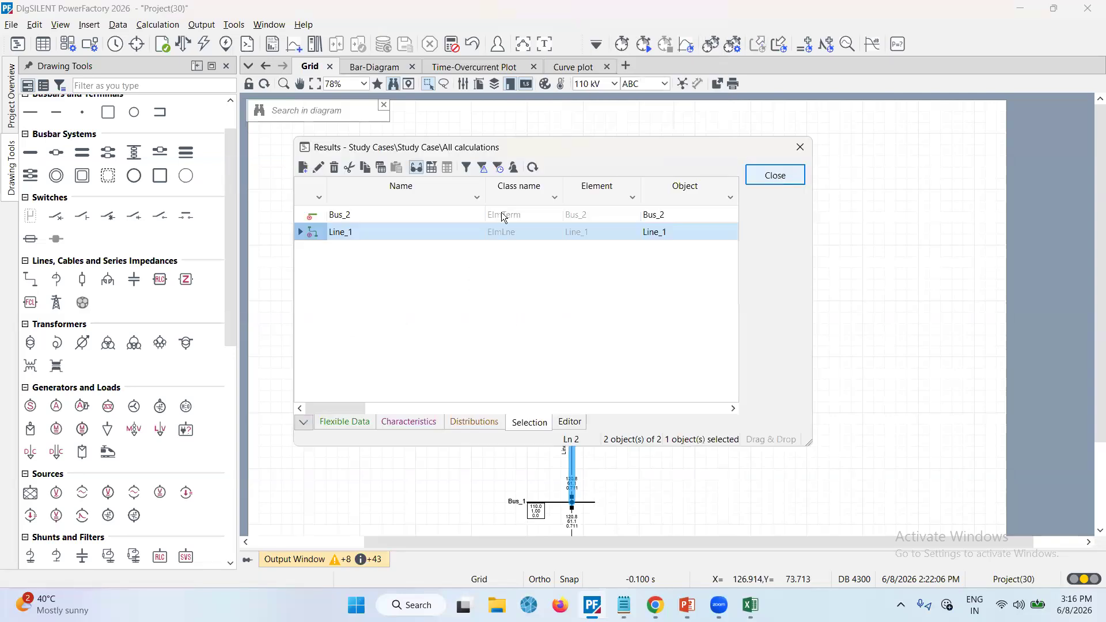
double_click(306, 230)
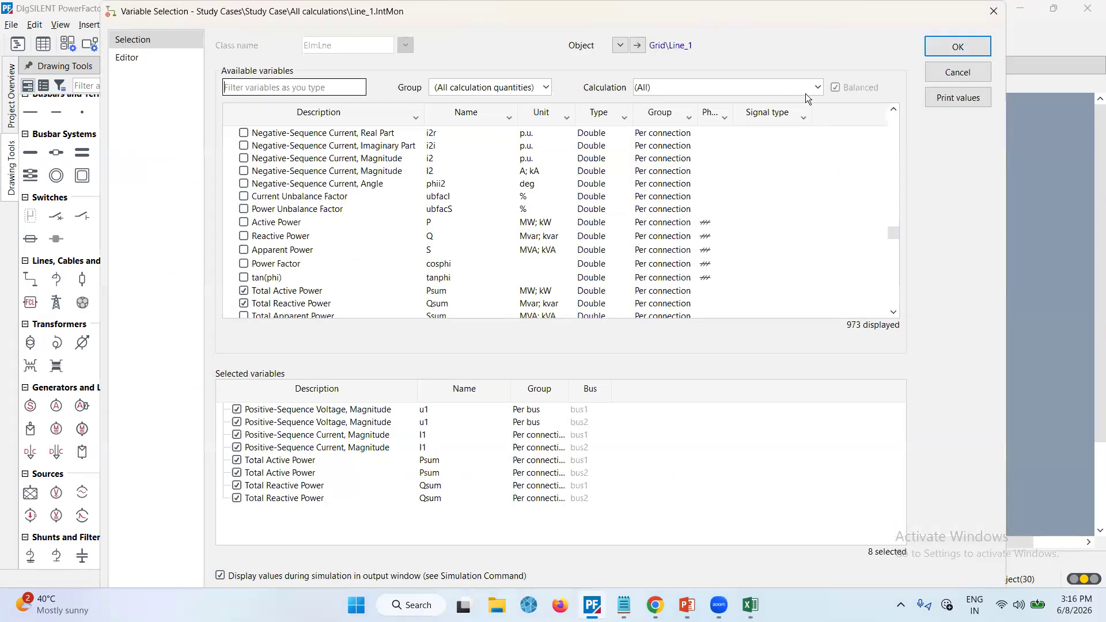
left_click(806, 88)
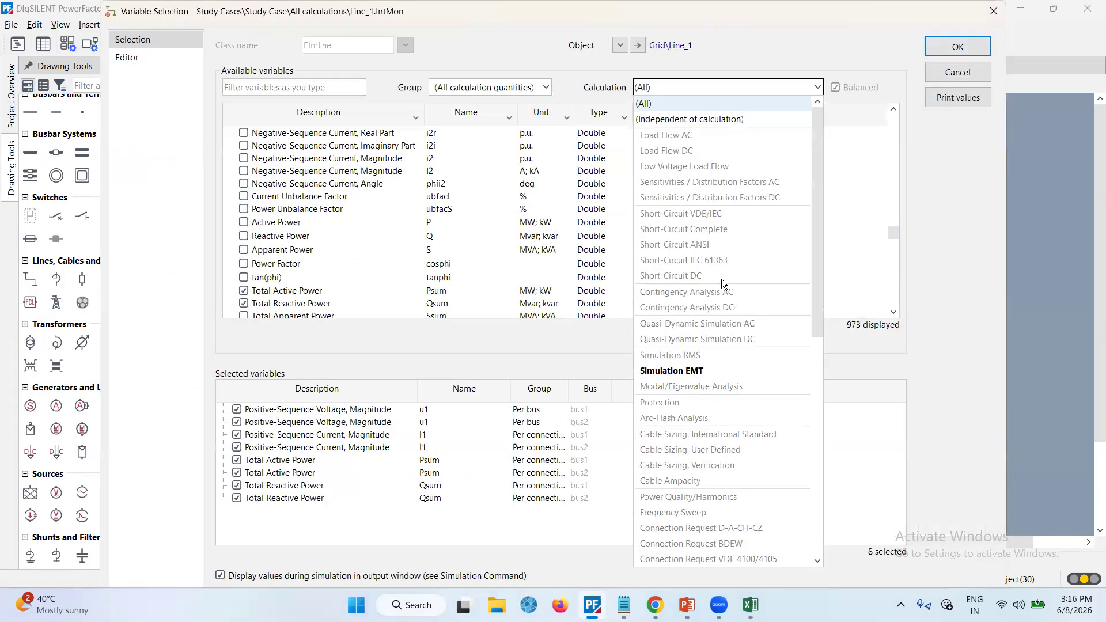
left_click(700, 370)
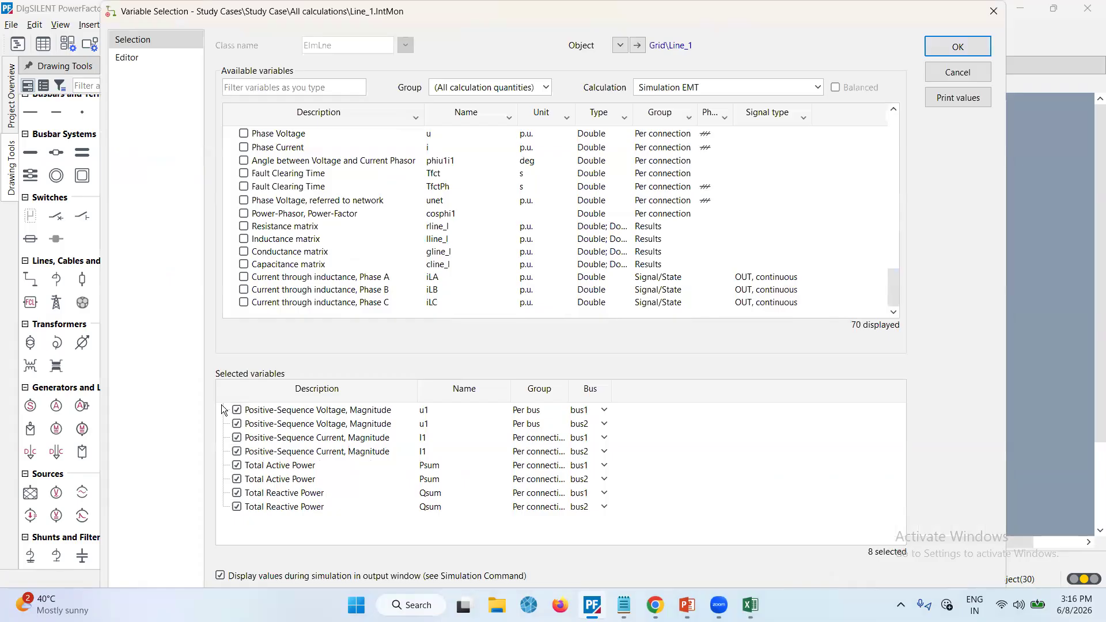
Remove all previously selected result variables for Line_1
left_click(236, 410)
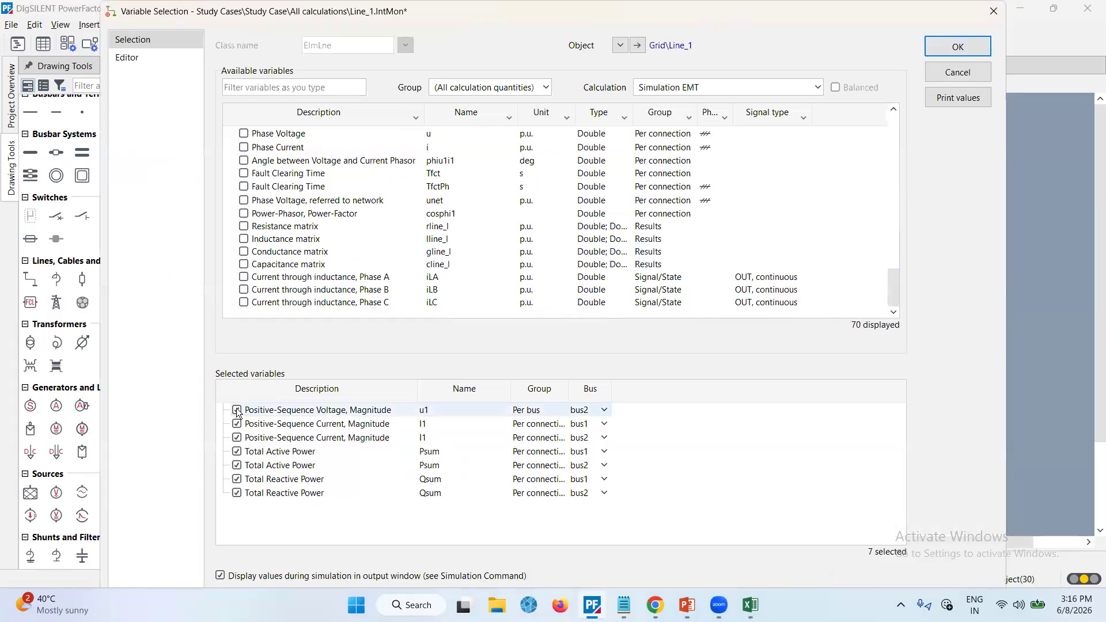
left_click(236, 410)
left_click(237, 410)
left_click(237, 410)
left_click(236, 410)
left_click(236, 410)
left_click(236, 410)
left_click(236, 410)
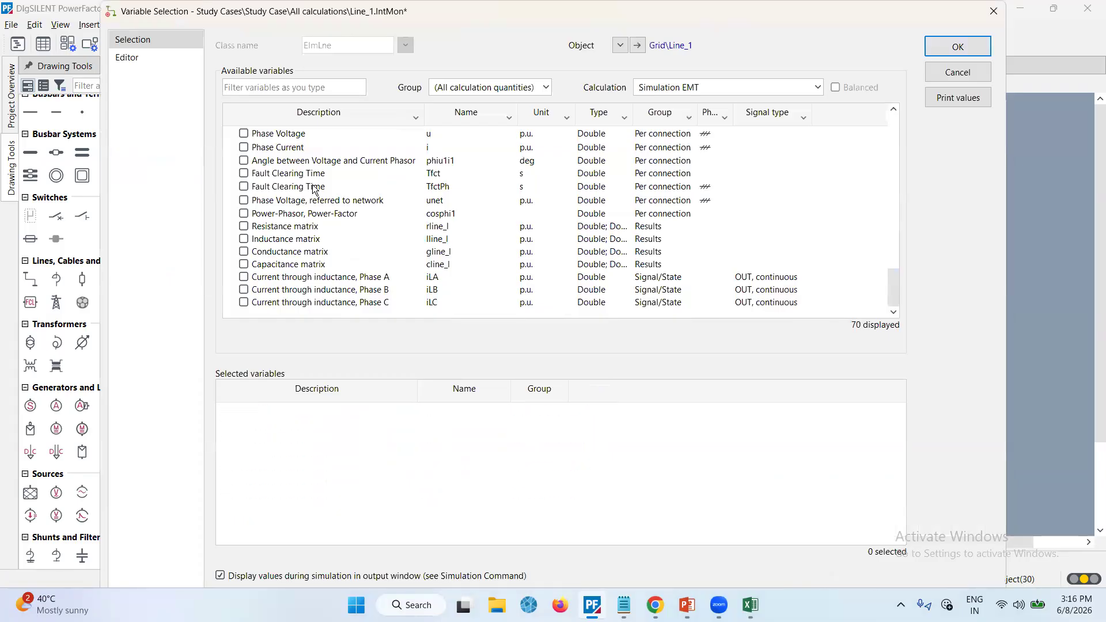
Select Phase Voltage and Phase Current as Line_1 result variables and confirm
left_click(243, 134)
left_click(244, 147)
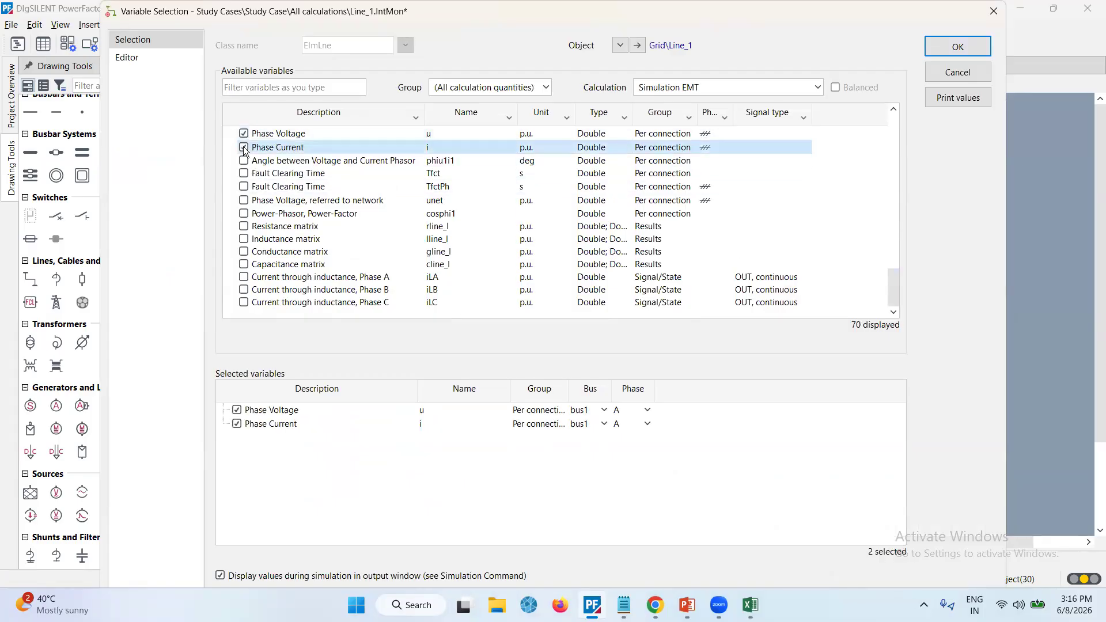
left_click(939, 45)
left_click(764, 175)
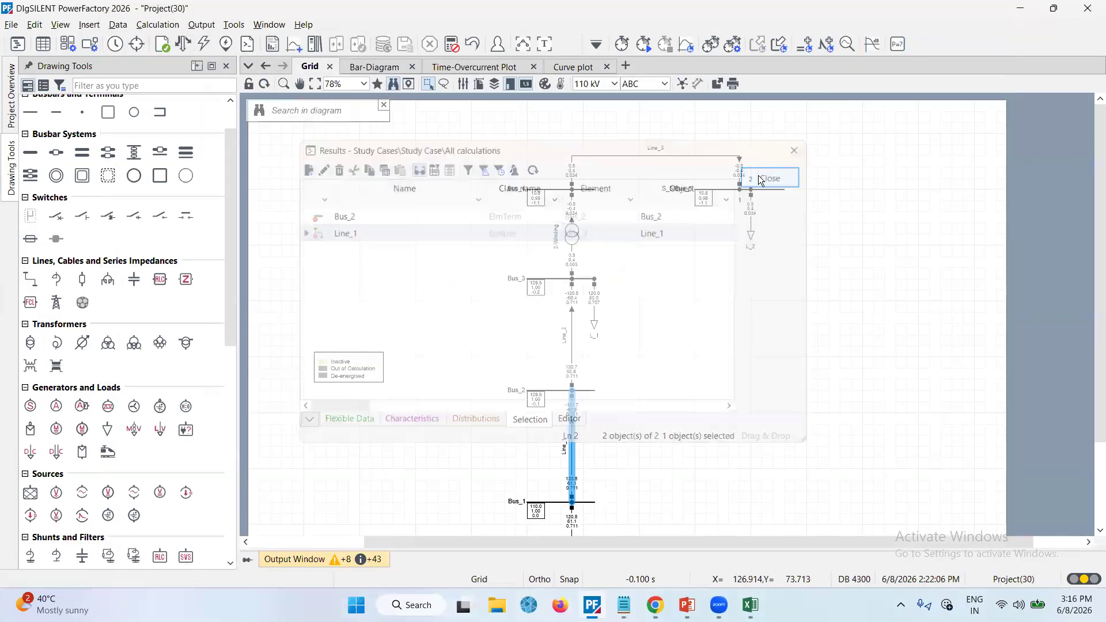
Insert another Simulation RMS/EMT curve plot
left_click(685, 45)
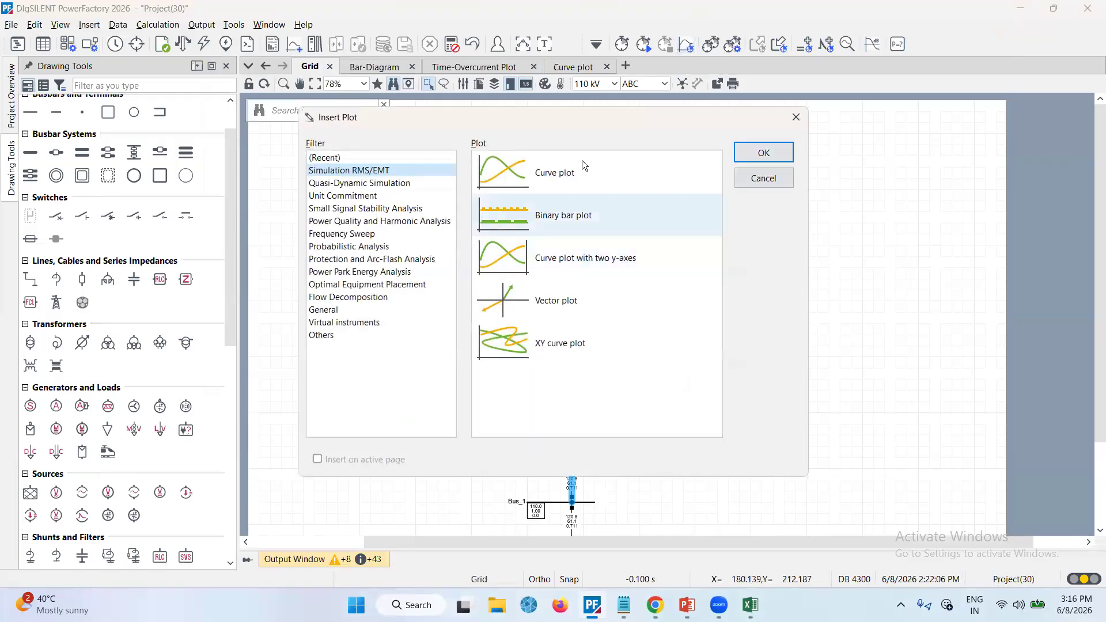
left_click(581, 160)
left_click(759, 153)
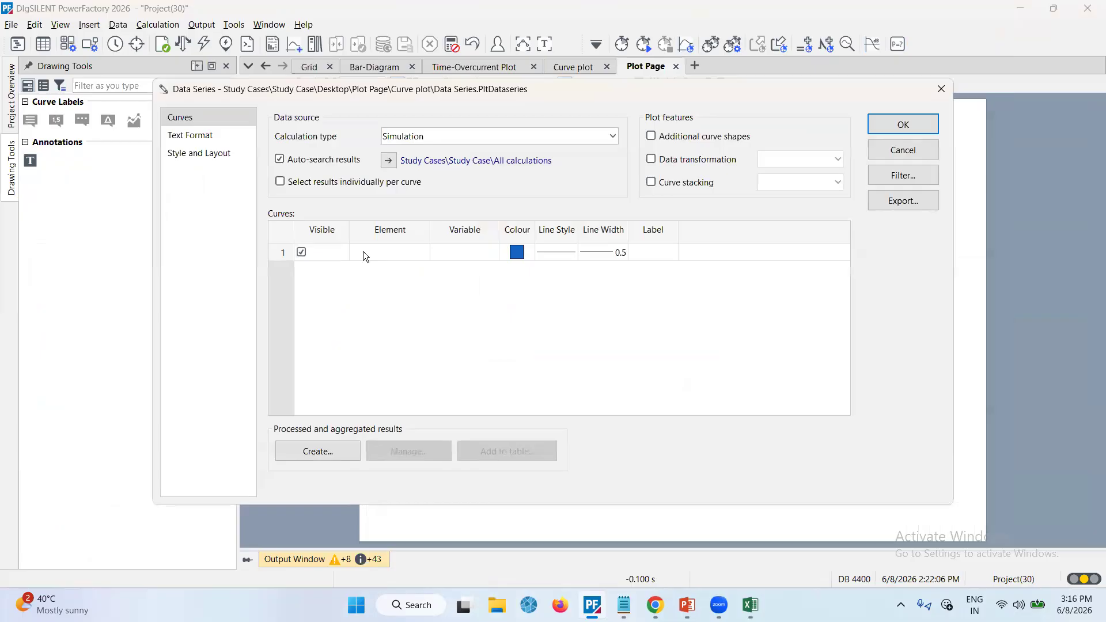
Add curves for Line_1 with the variables m:u:bus1:A and m:i:bus1:A
double_click(363, 252)
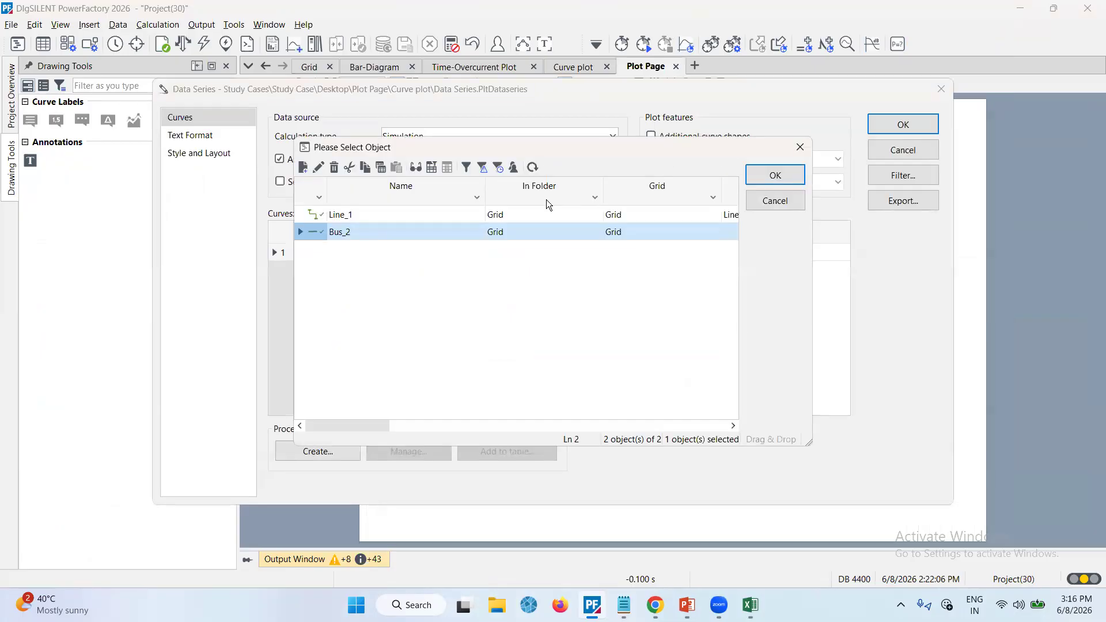
double_click(309, 215)
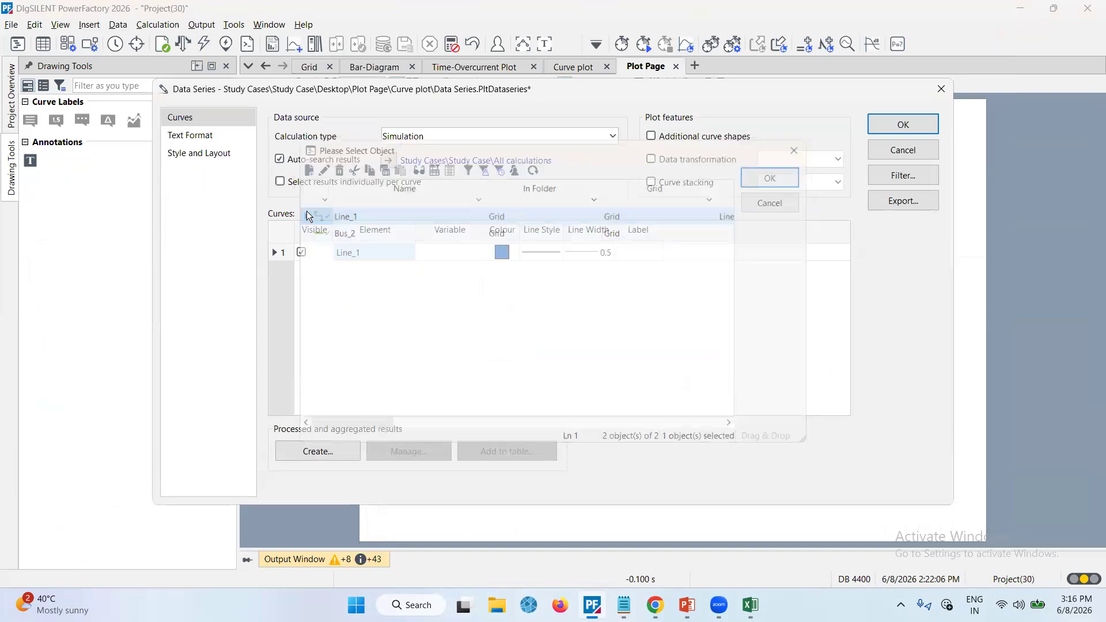
double_click(461, 255)
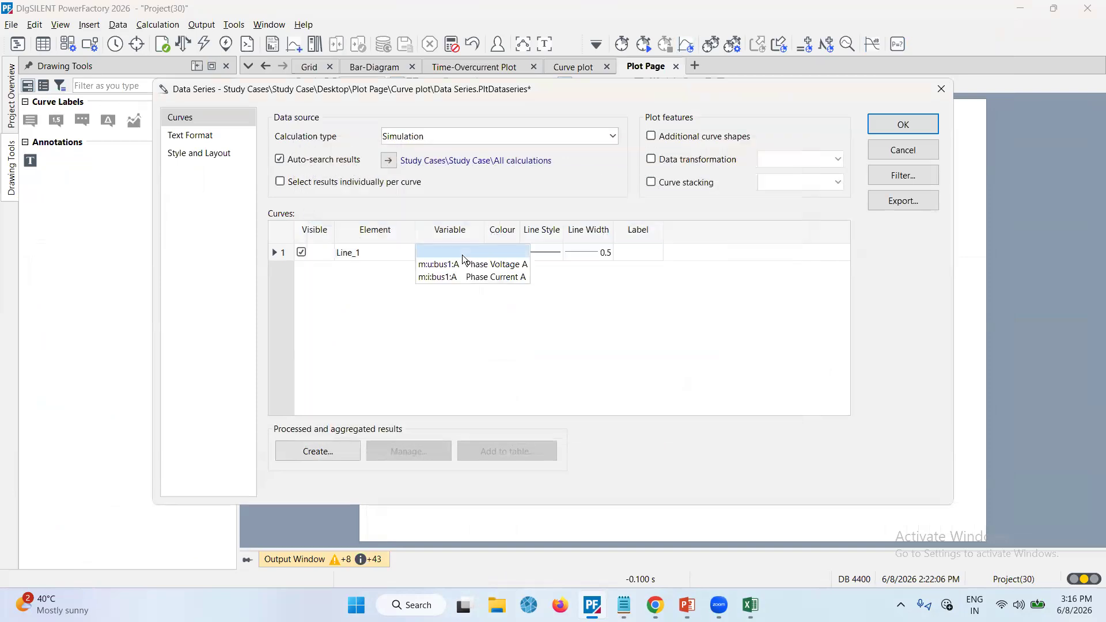
left_click(437, 282)
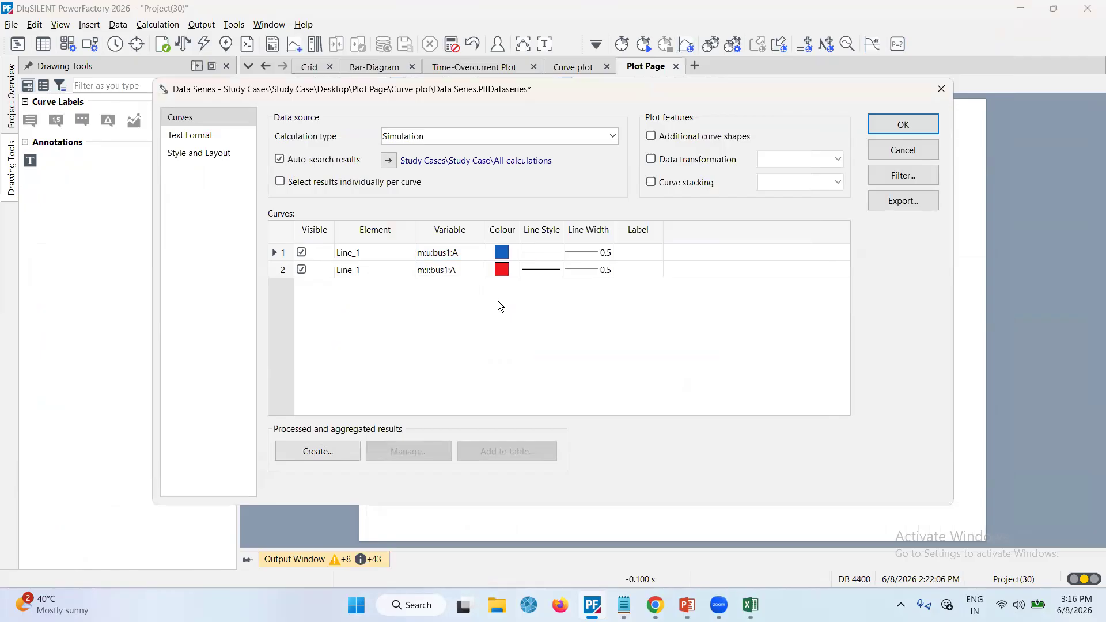
Reselect the Phase Voltage A and Phase Current A variables for both Line_1 curves
double_click(468, 255)
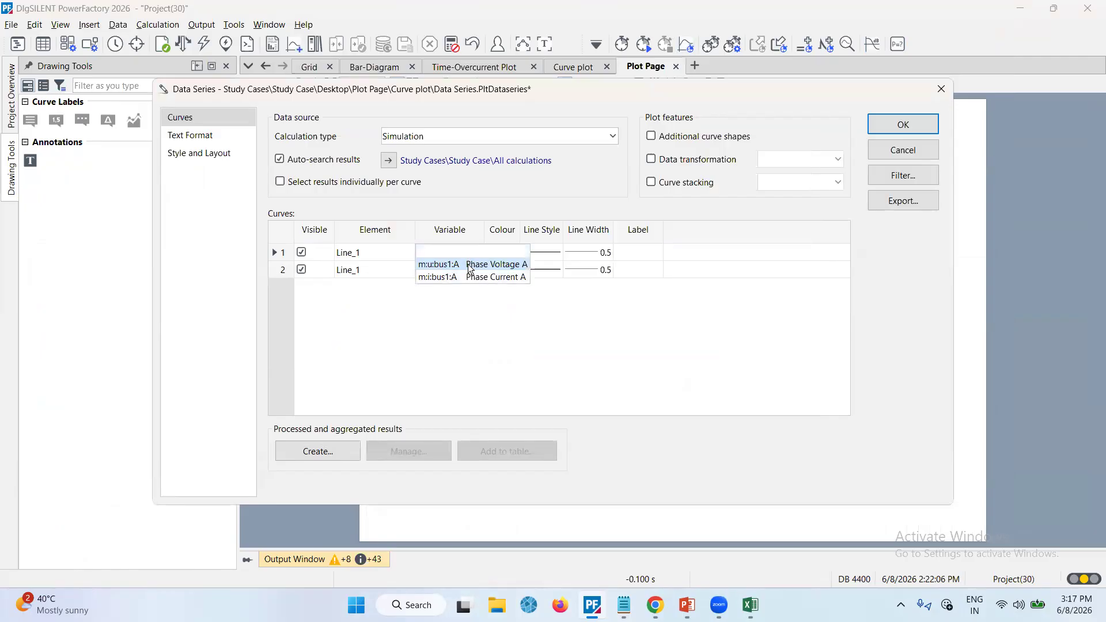
left_click(470, 265)
left_click(462, 268)
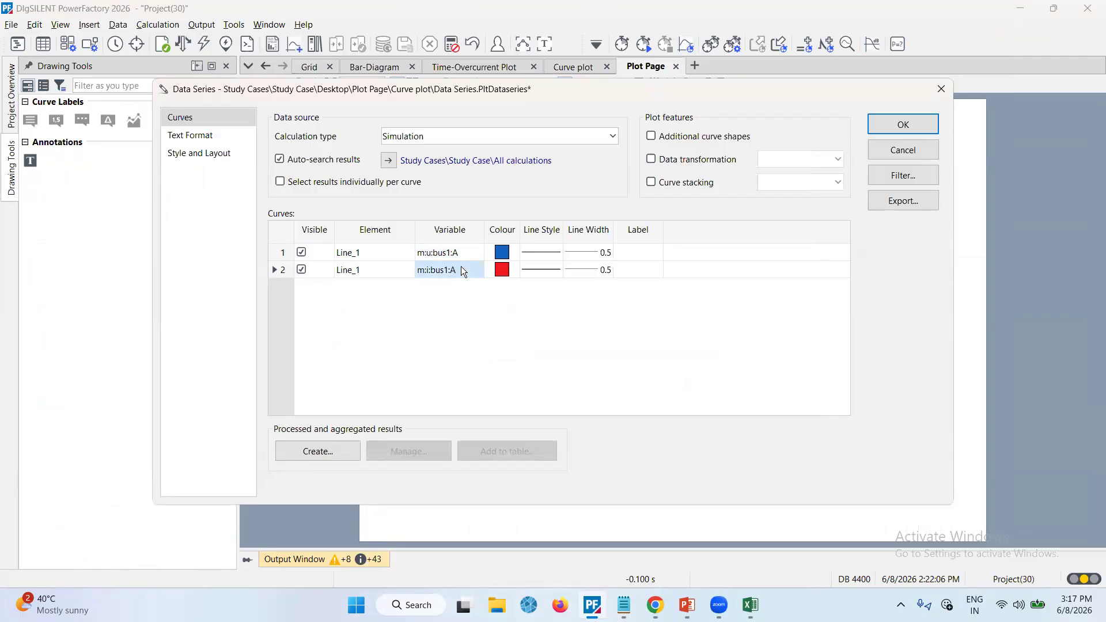
left_click(461, 269)
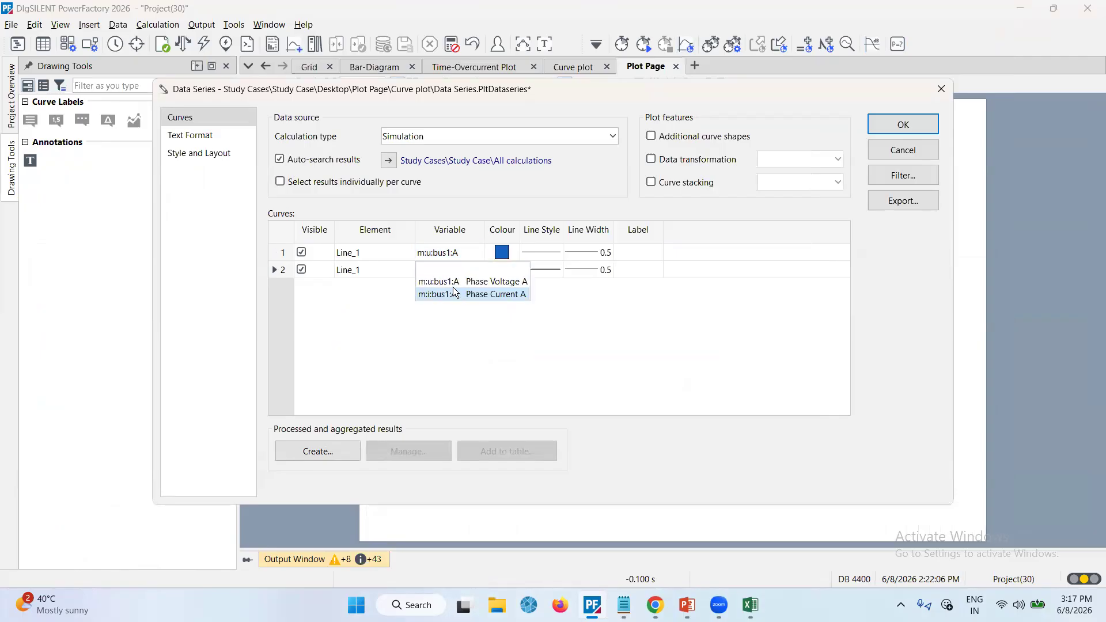
left_click(429, 274)
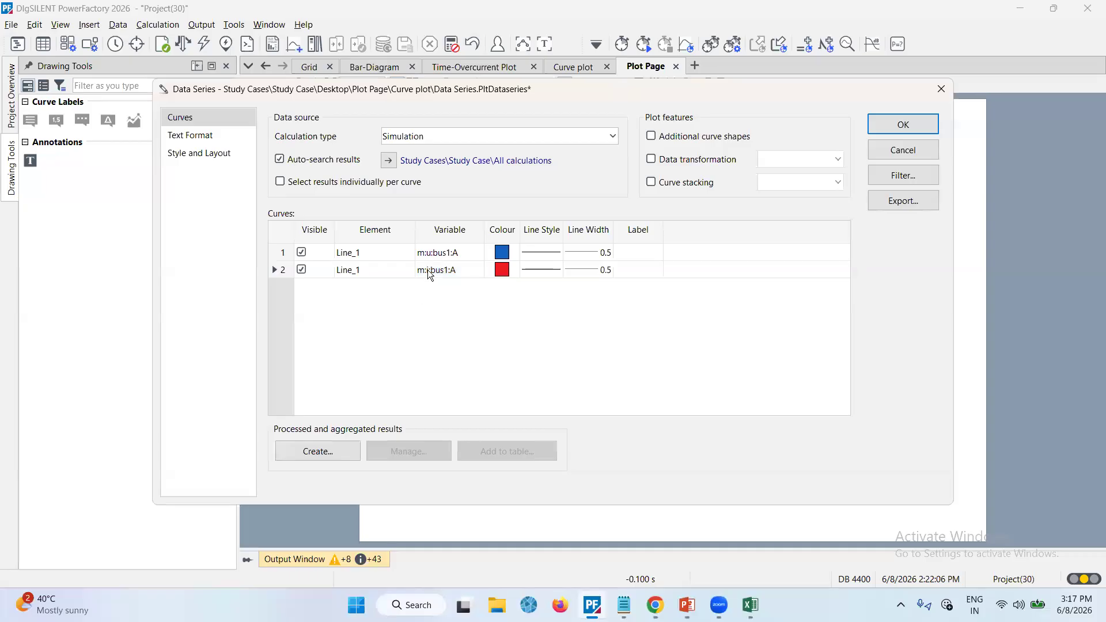
left_click(437, 261)
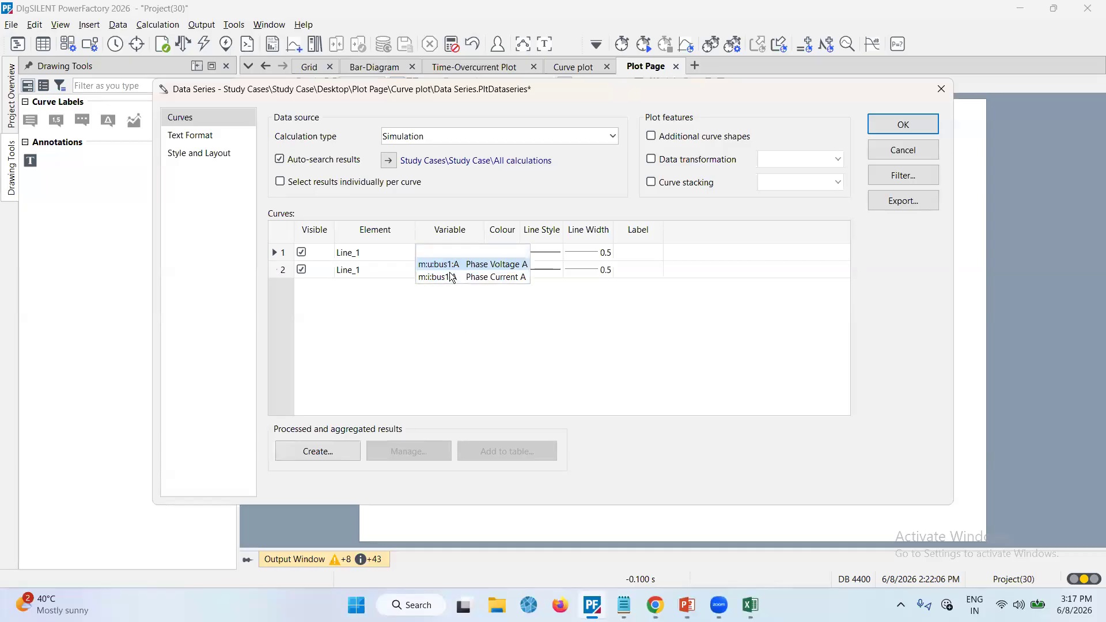
left_click(439, 264)
left_click(436, 271)
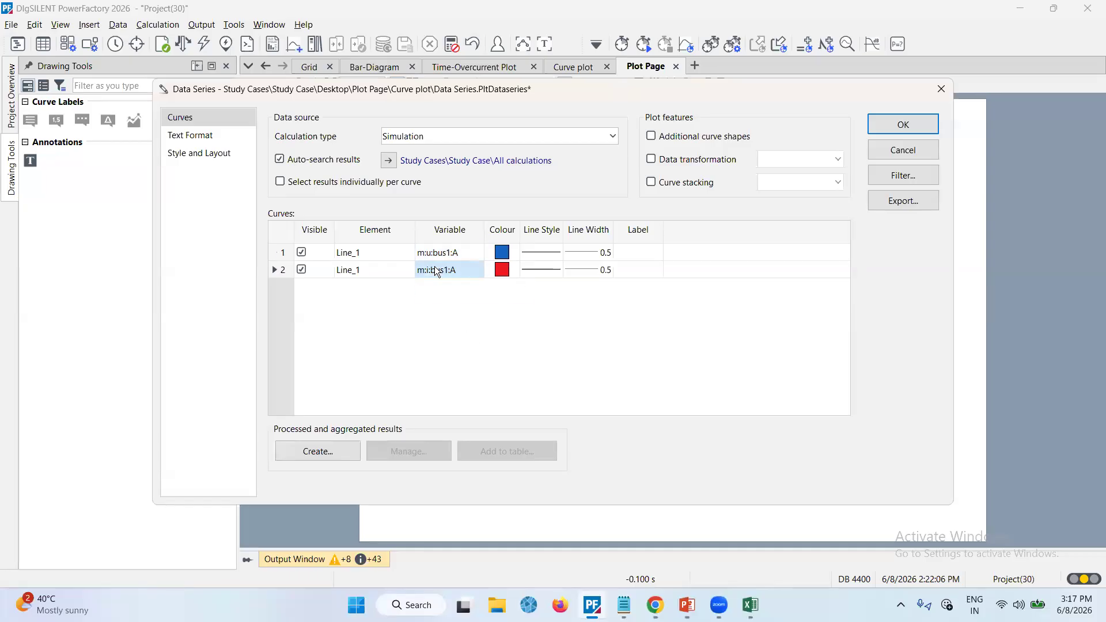
left_click(436, 270)
left_click(440, 294)
Confirm the data series and run the EMT simulation
left_click(881, 136)
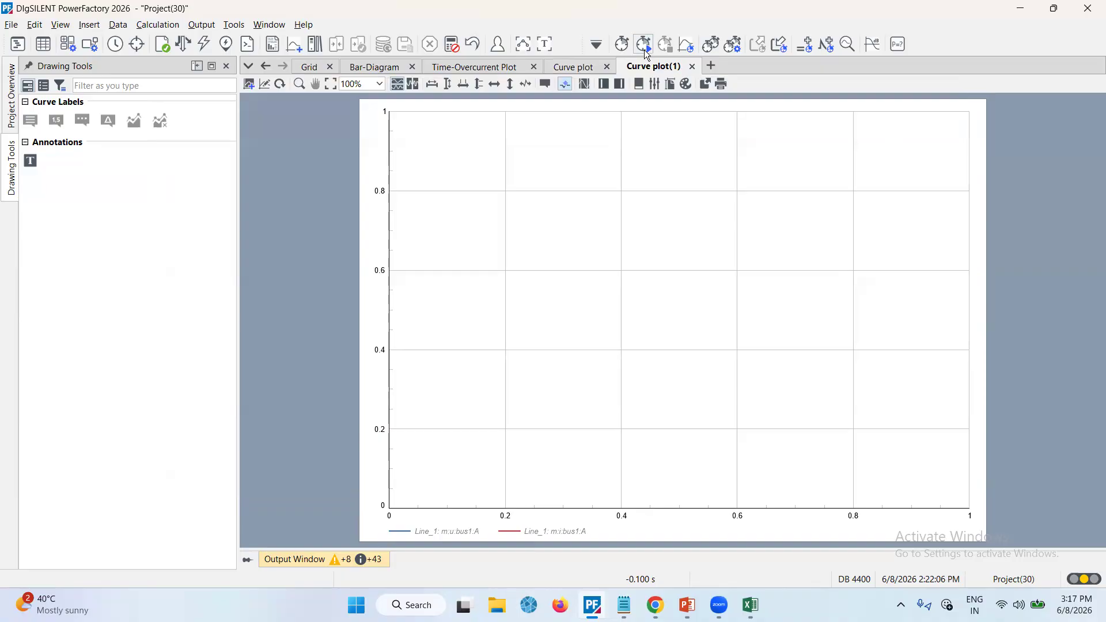
left_click(644, 50)
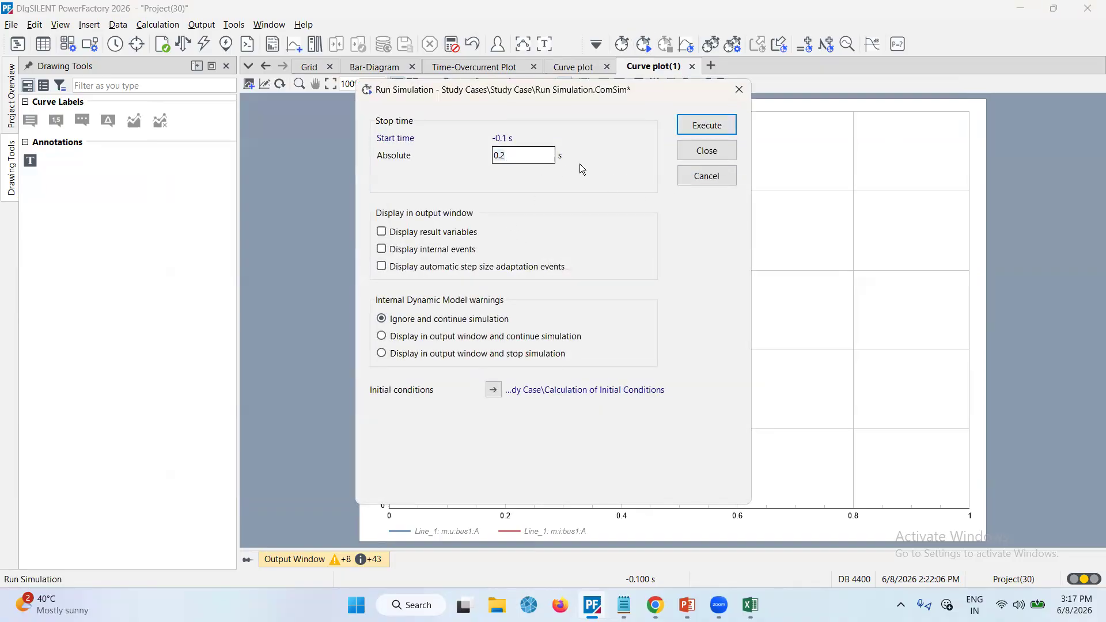
left_click(696, 125)
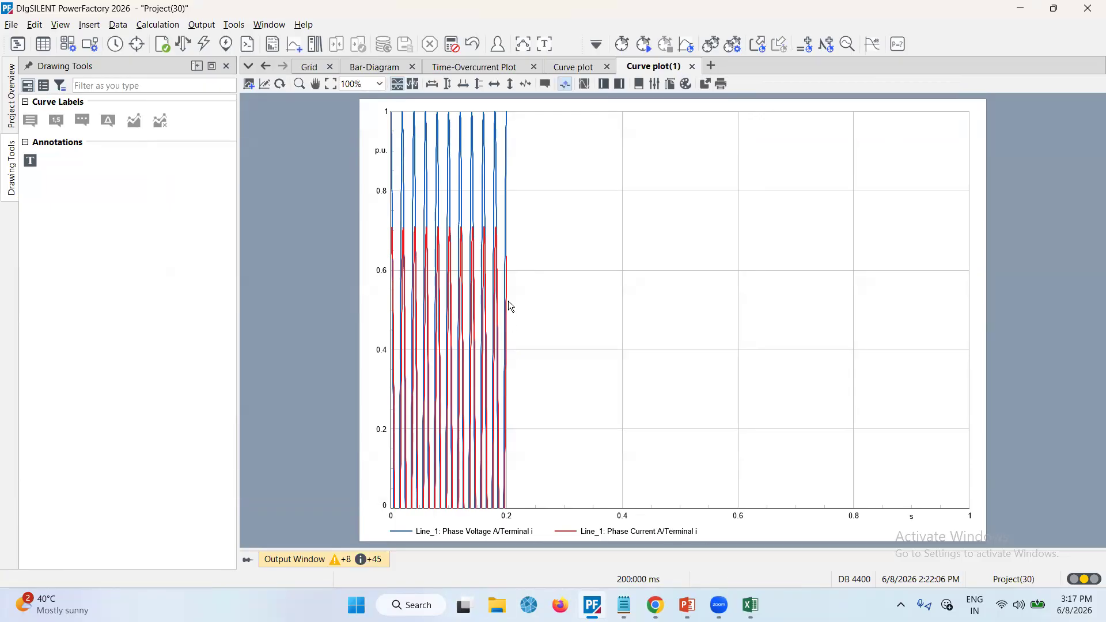
Autoscale the y-axis and zoom the time axis to the first 0.04 s of the Line_1 curves
left_click(447, 85)
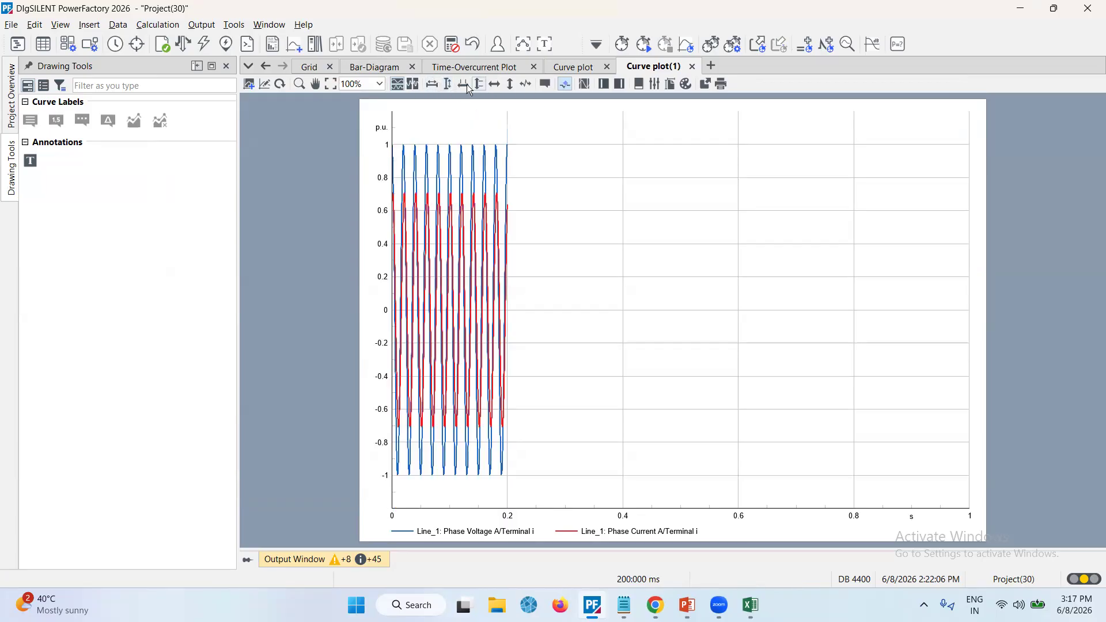
left_click(463, 85)
left_click_drag(392, 180, 415, 184)
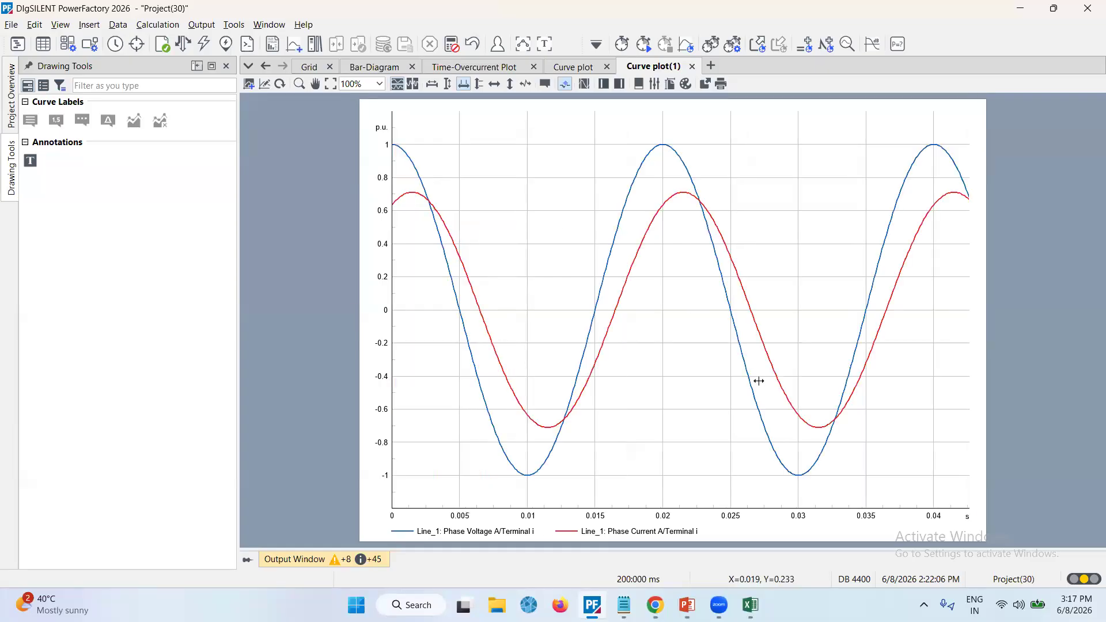
right_click(686, 373)
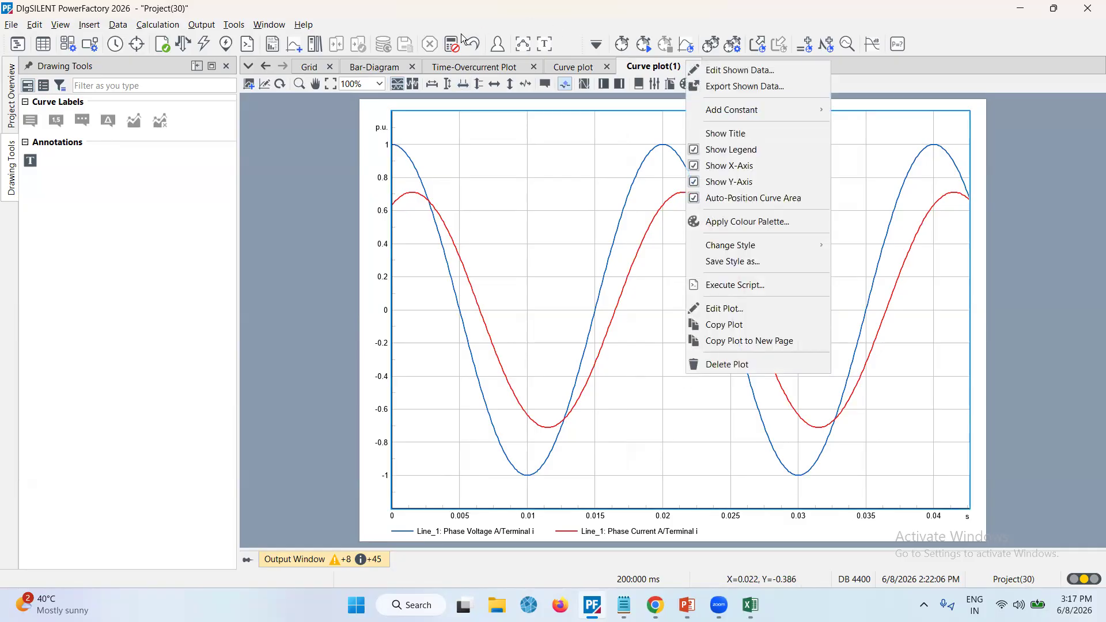
left_click(309, 64)
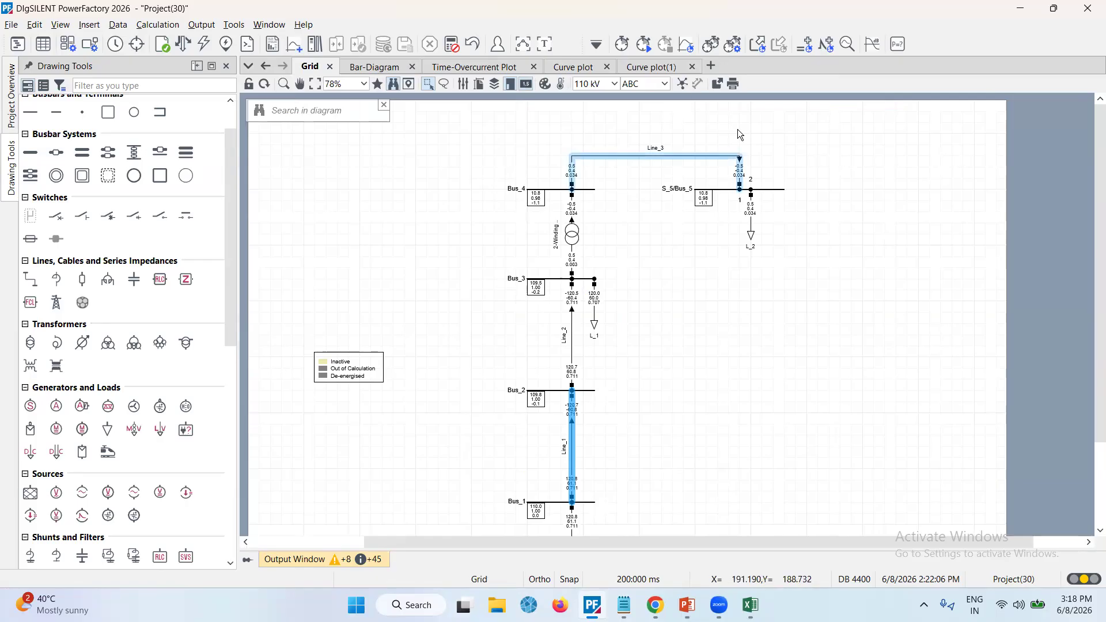
left_click(717, 86)
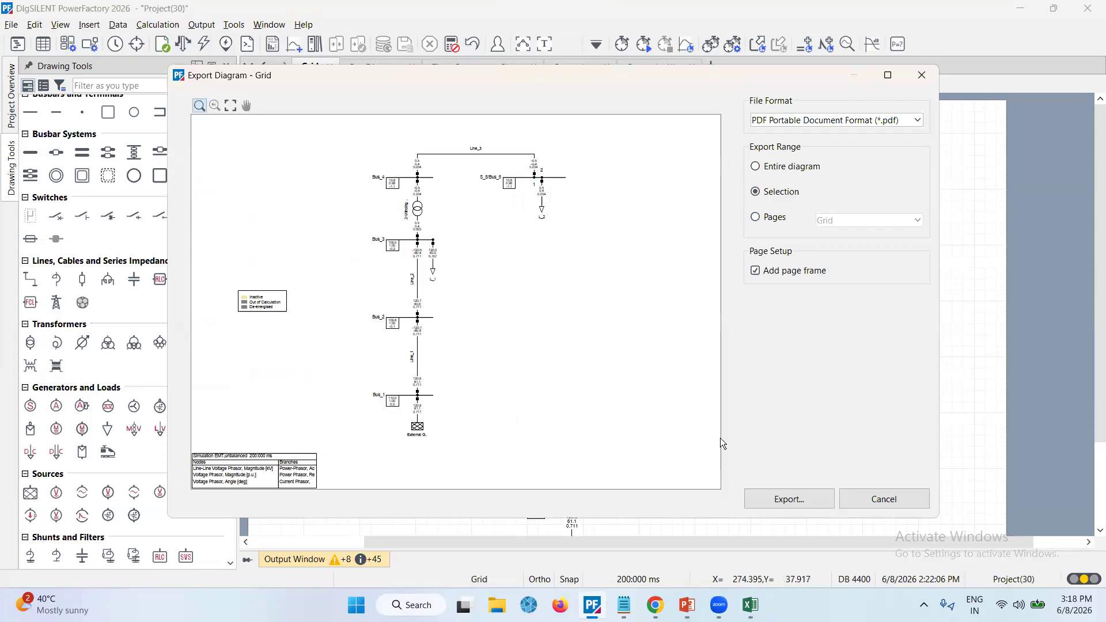
left_click(879, 499)
left_click(595, 325, "ctrl")
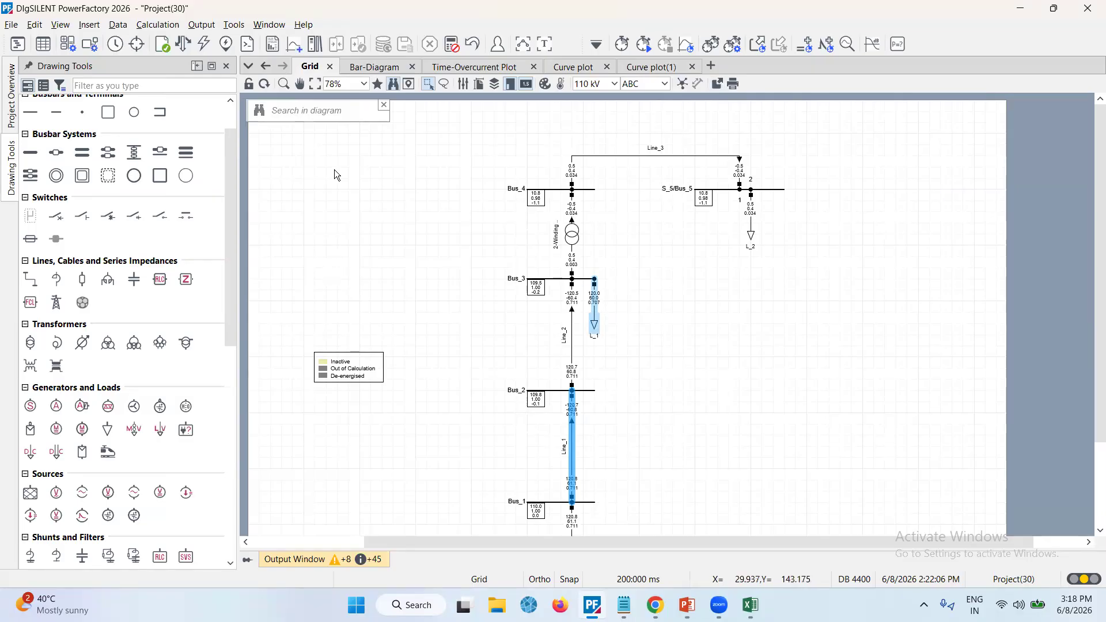
Open the Data Manager, expand the user's folder and browse the project list to locate Project(30)
left_click(18, 44)
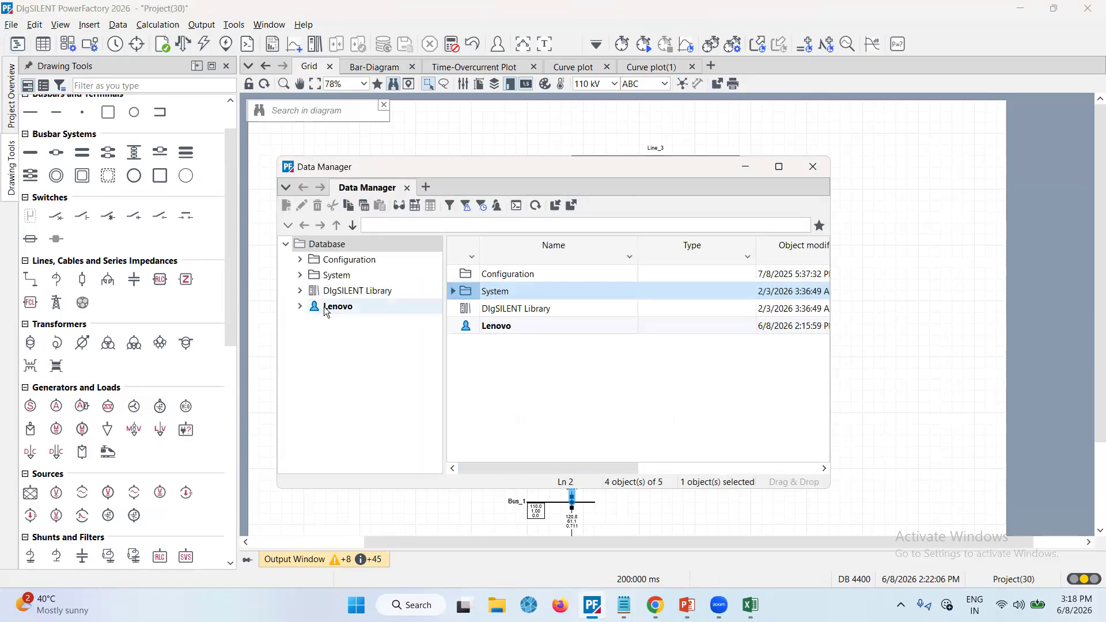
left_click(302, 307)
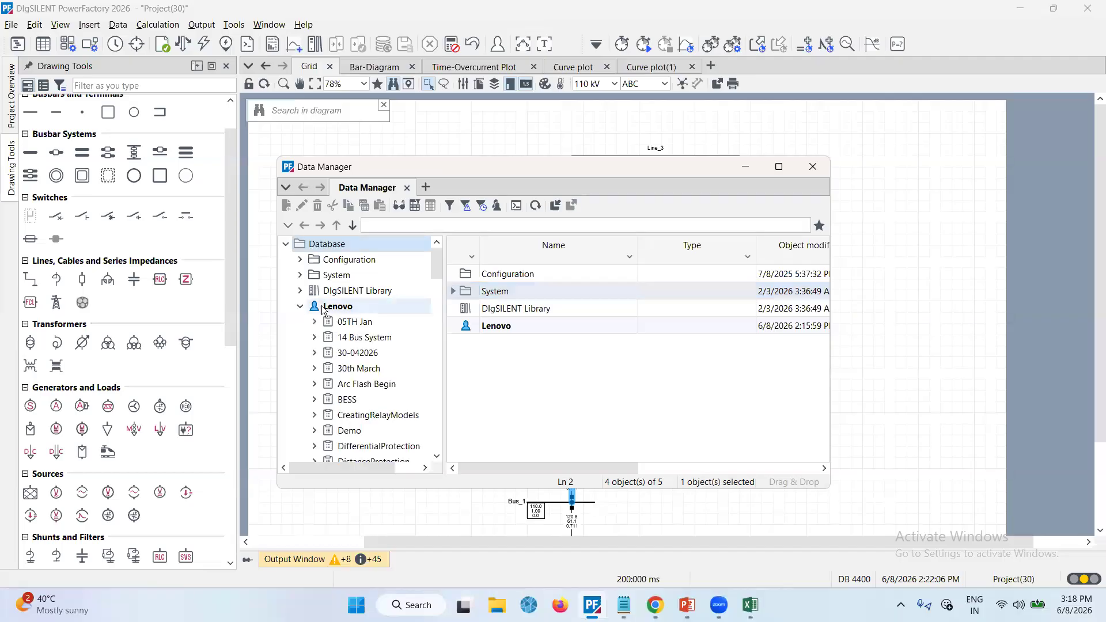
scroll(358, 430, "down", 5)
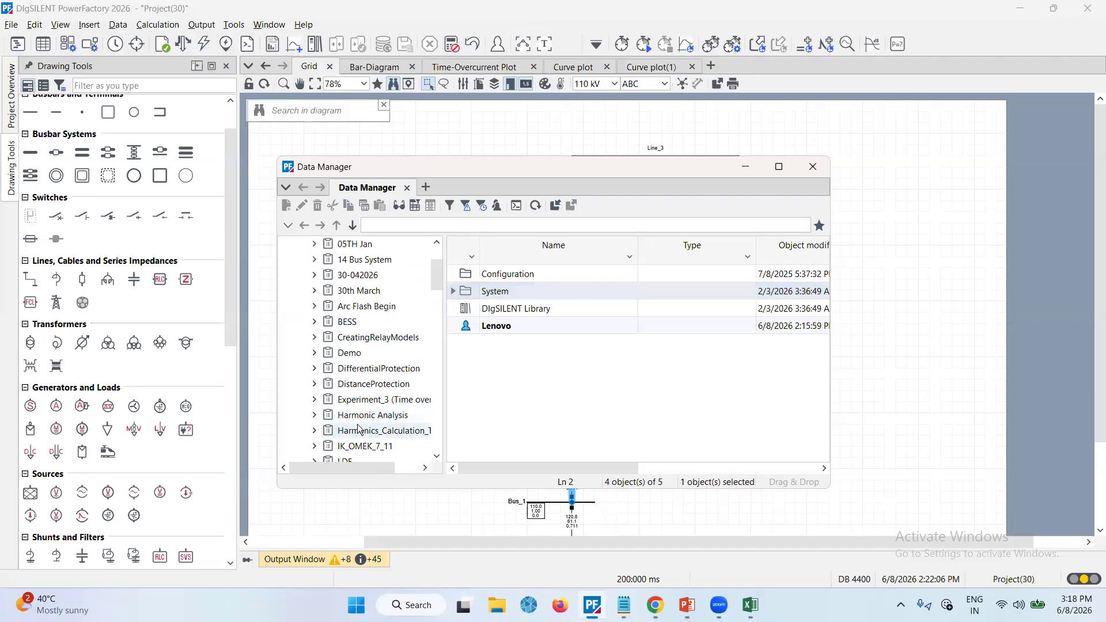
scroll(357, 429, "down", 6)
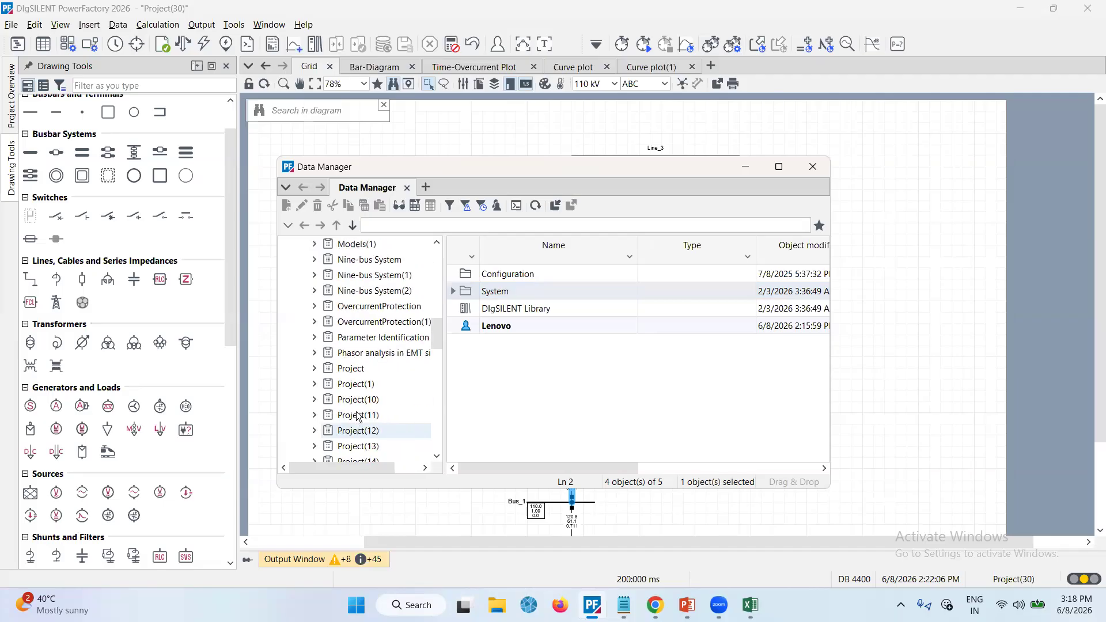
scroll(353, 380, "down", 5)
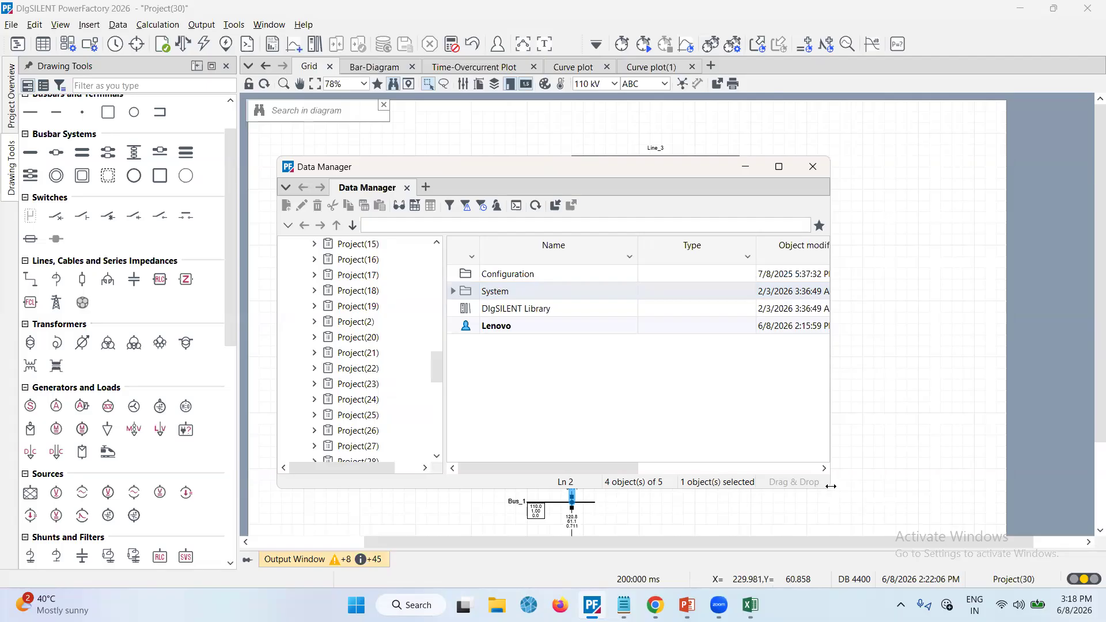
left_click_drag(831, 486, 882, 487)
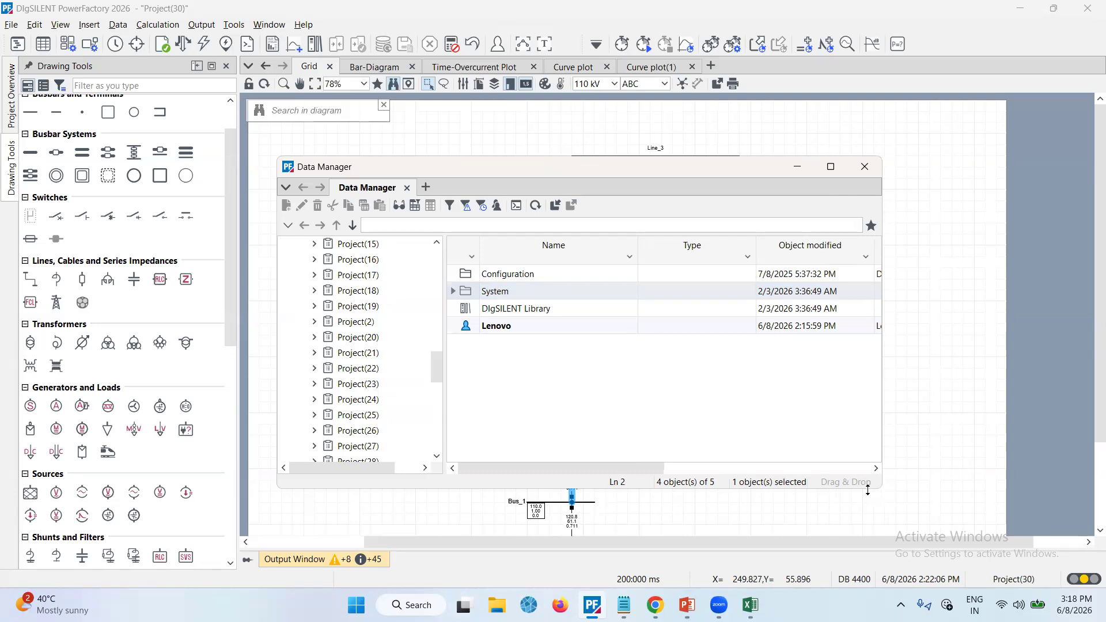
left_click_drag(868, 490, 868, 568)
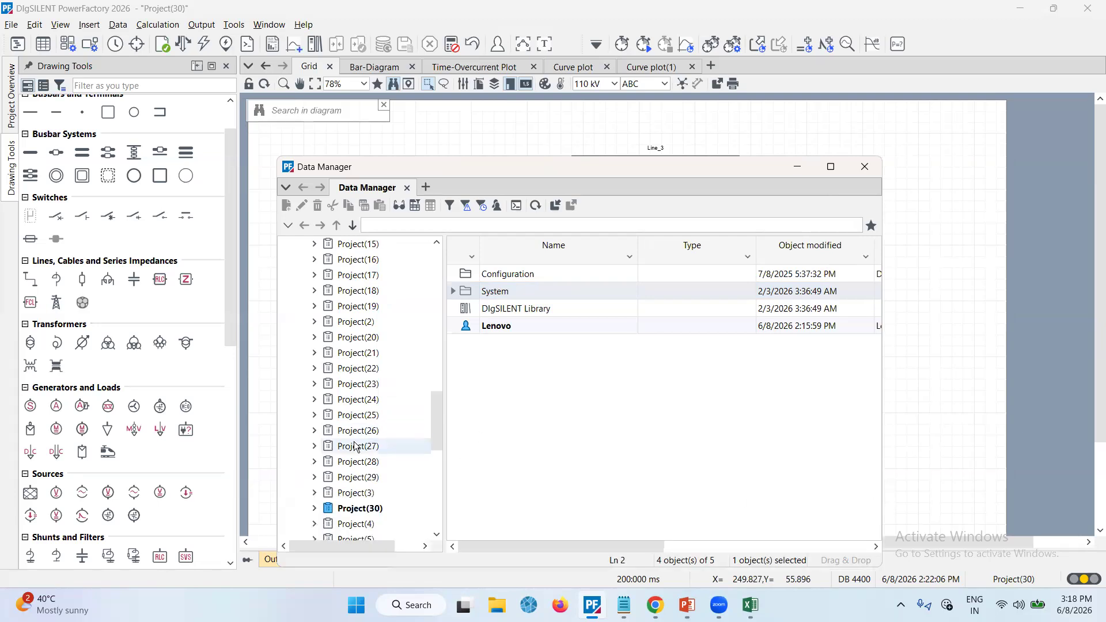
scroll(356, 446, "down", 10)
scroll(356, 447, "up", 6)
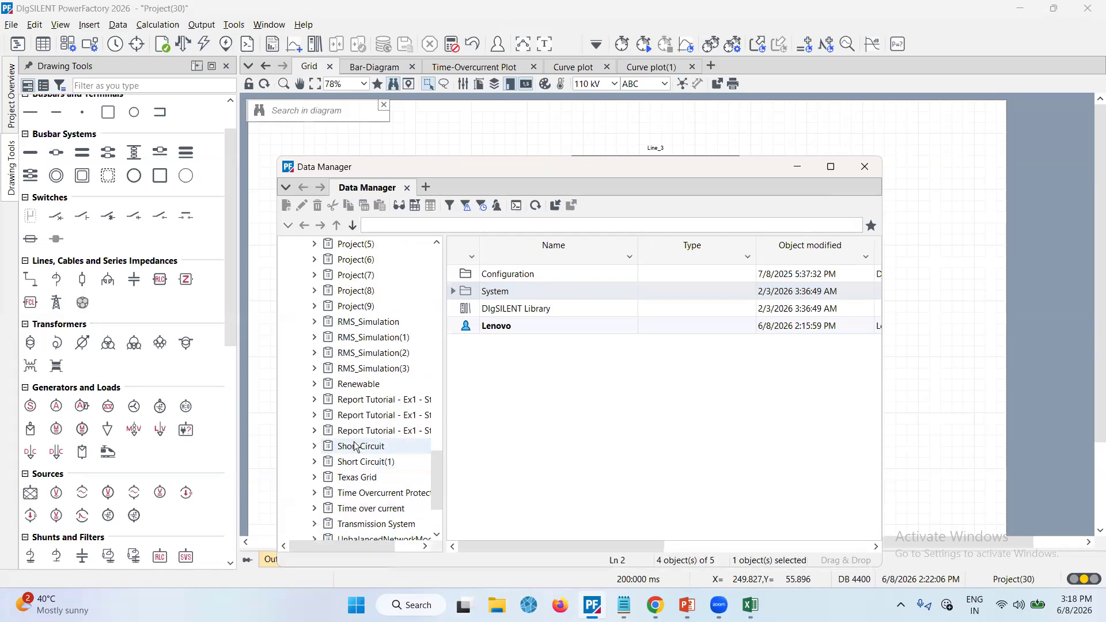
scroll(339, 300, "up", 1)
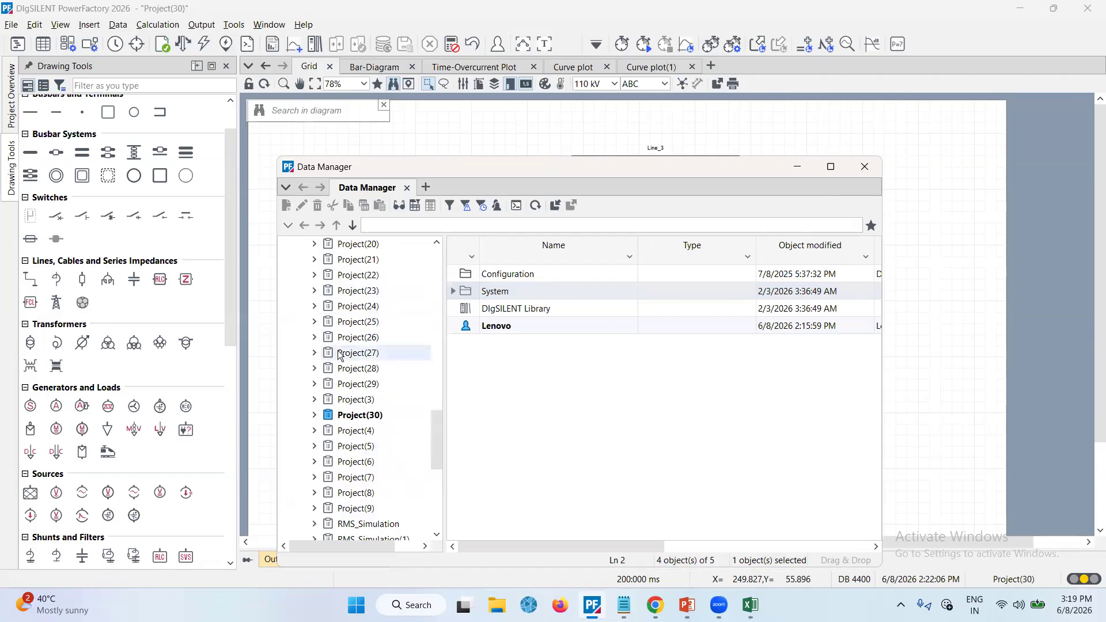
scroll(341, 360, "up", 1)
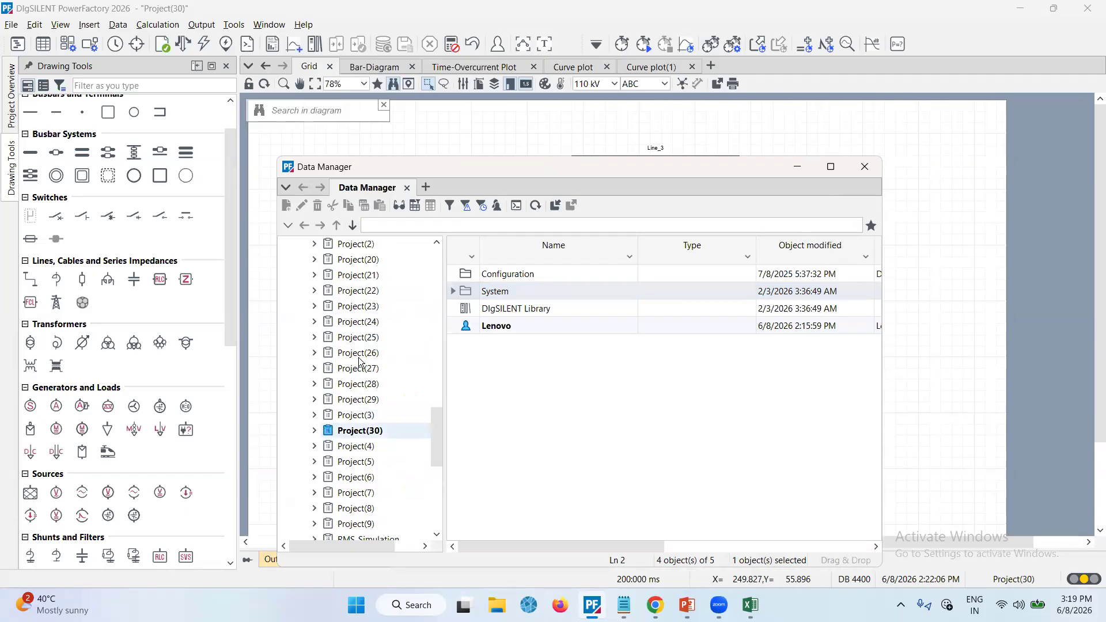
scroll(366, 358, "down", 4)
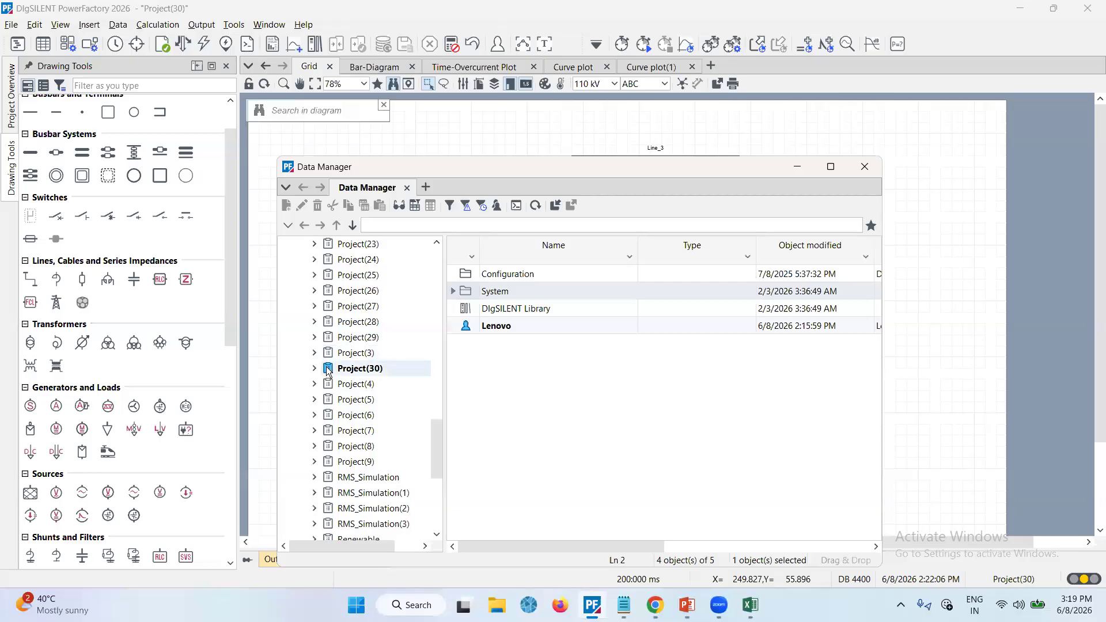
Export Project(30) as a PowerFactory Data (*.pfd) file to the Desktop, then close the Data Manager
right_click(327, 371)
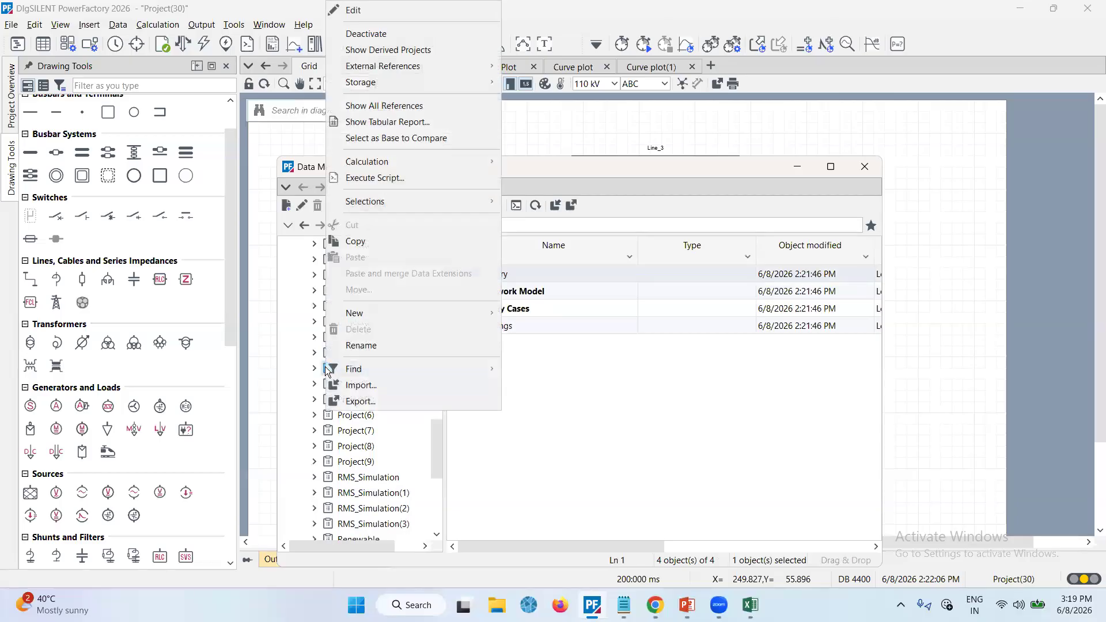
left_click(360, 400)
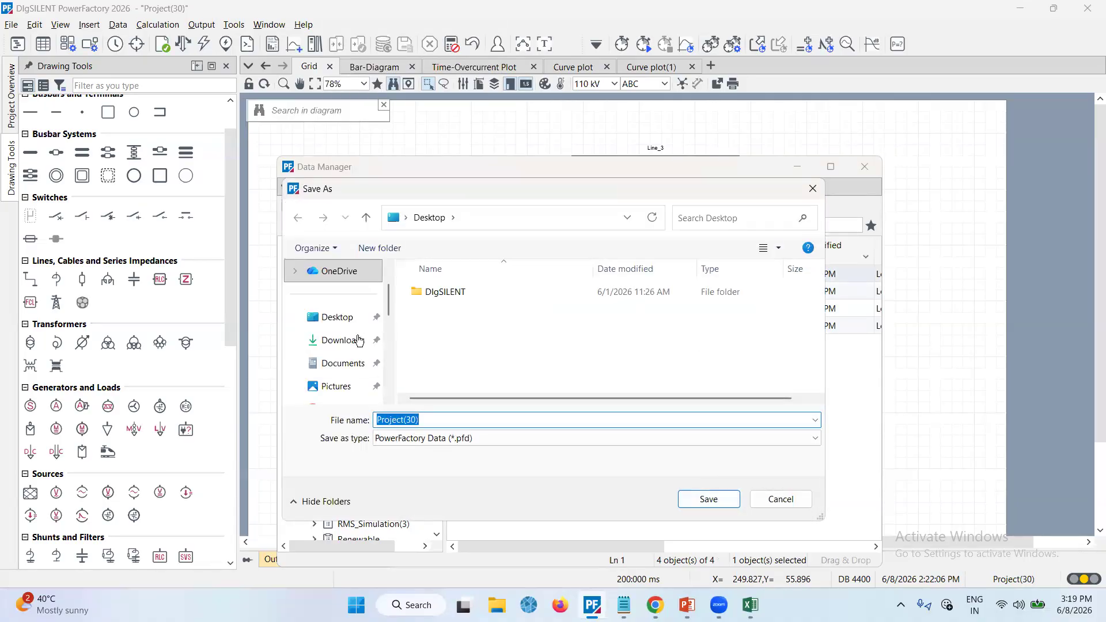
left_click(339, 316)
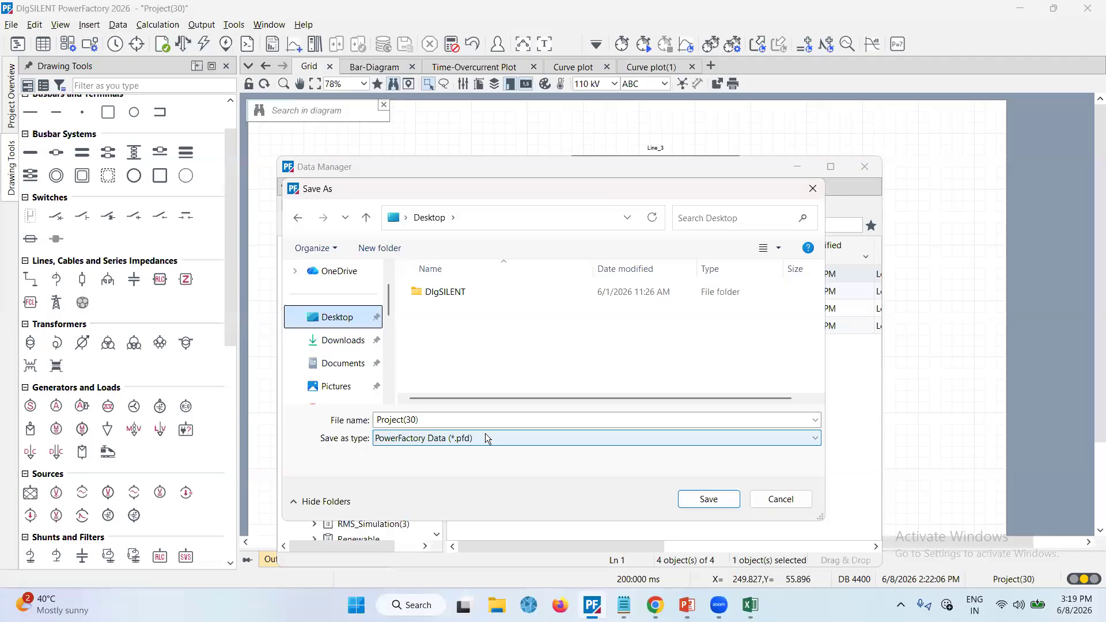
left_click(694, 499)
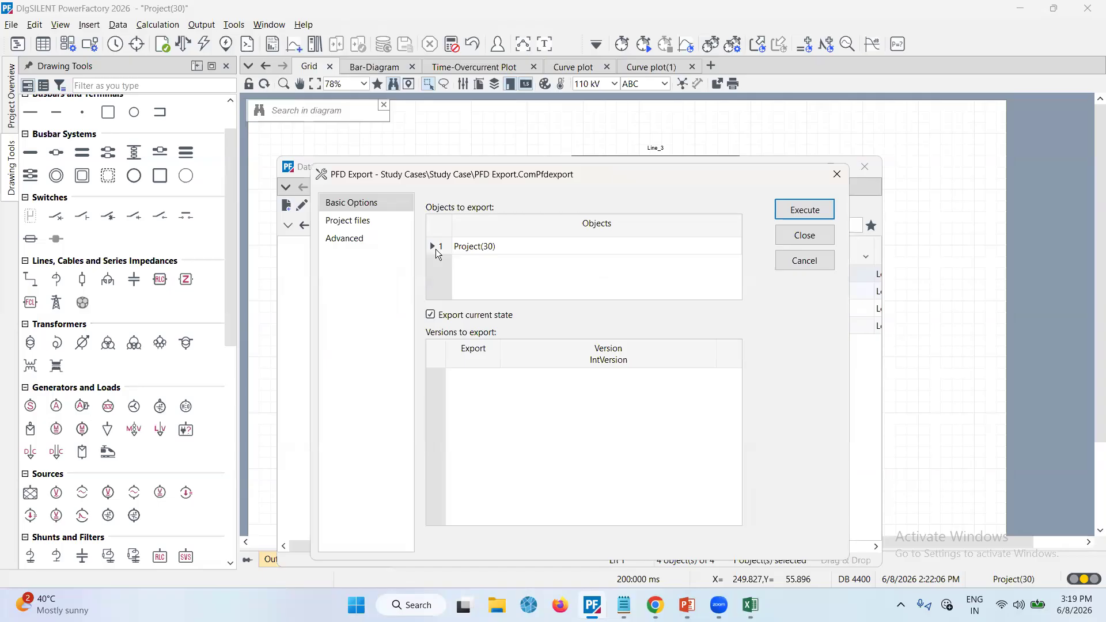
left_click(436, 249)
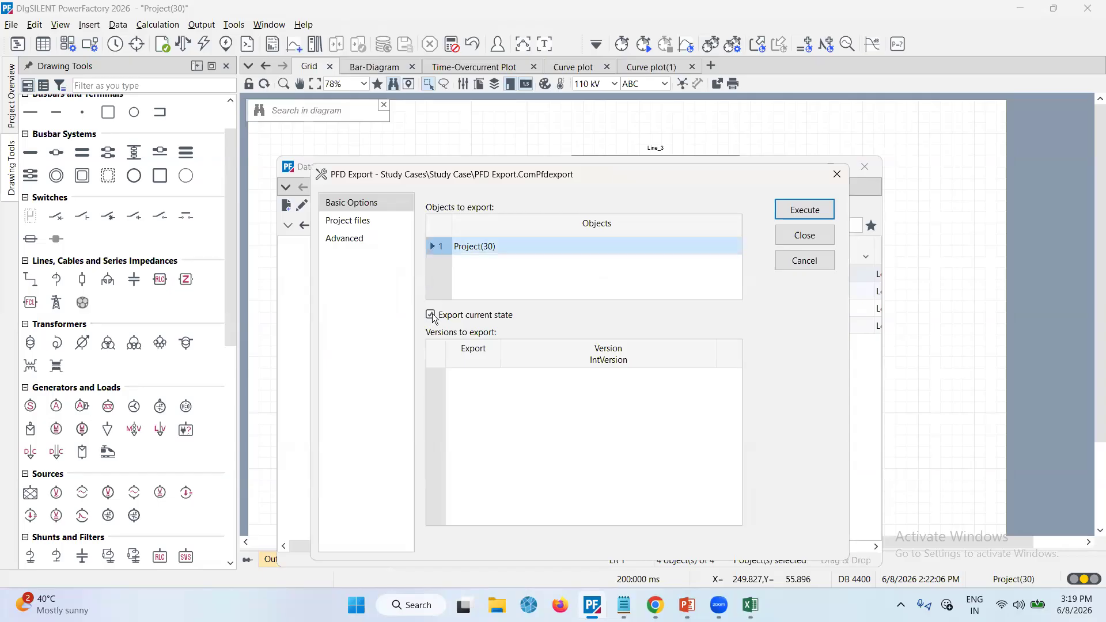
left_click(805, 211)
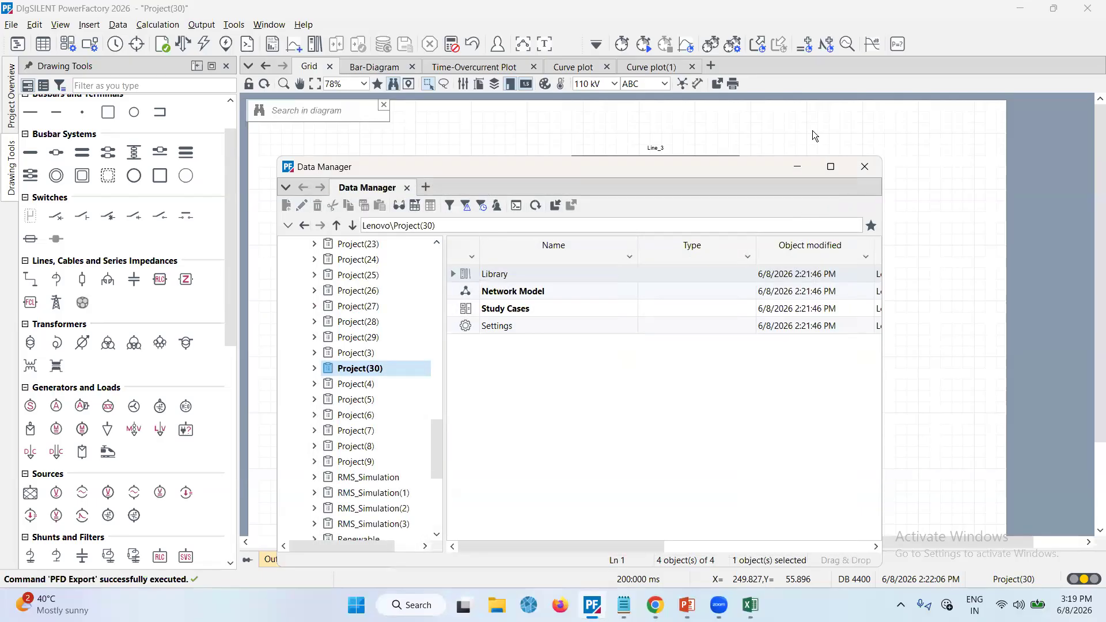
left_click(864, 167)
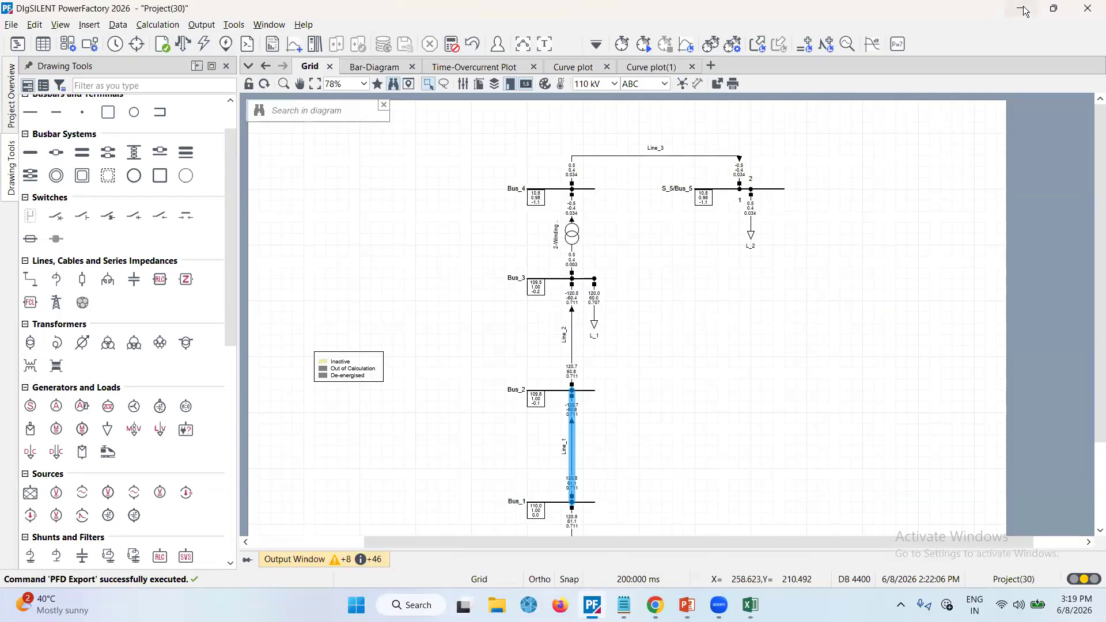
Minimize the open windows to check the exported Project(30) file on the desktop, then return to PowerFactory
left_click(1023, 9)
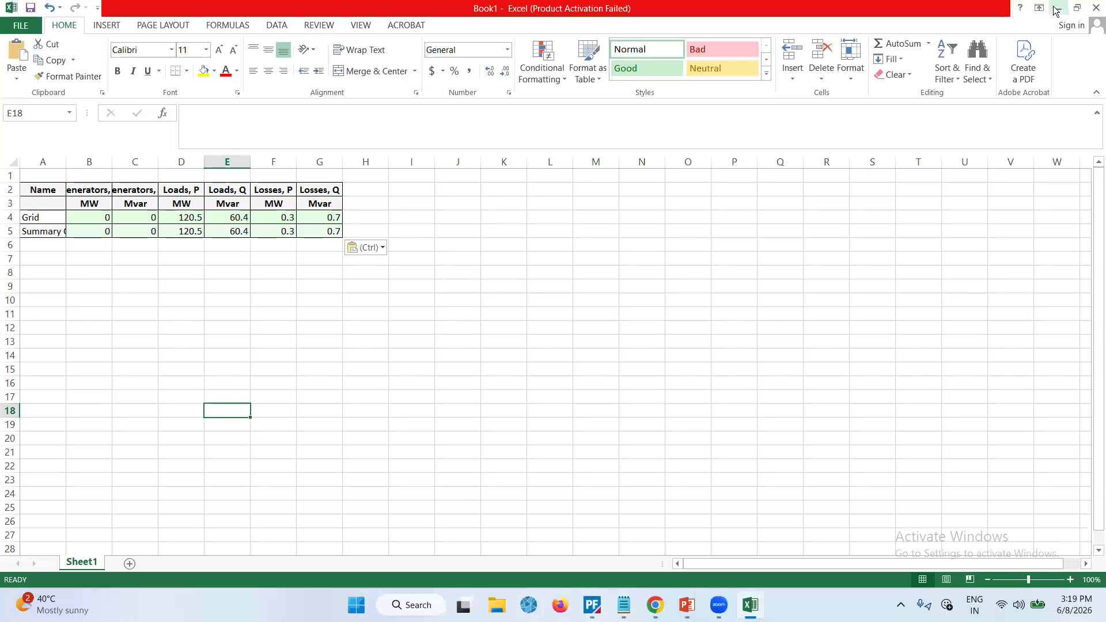
left_click(1094, 9)
left_click(553, 329)
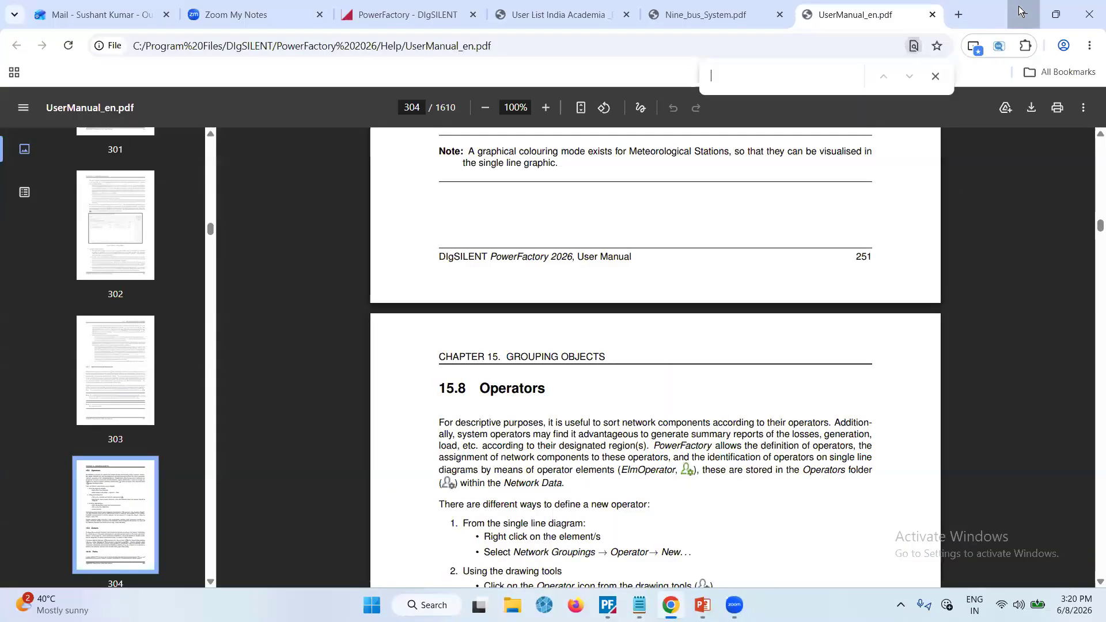
left_click(1020, 11)
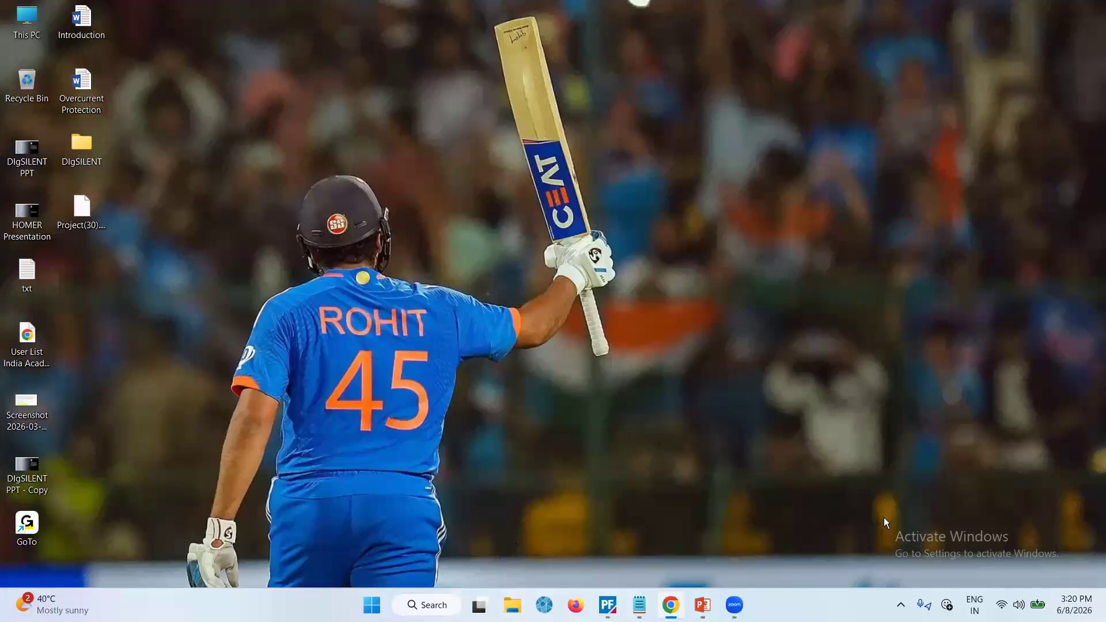
key("alt+Tab")
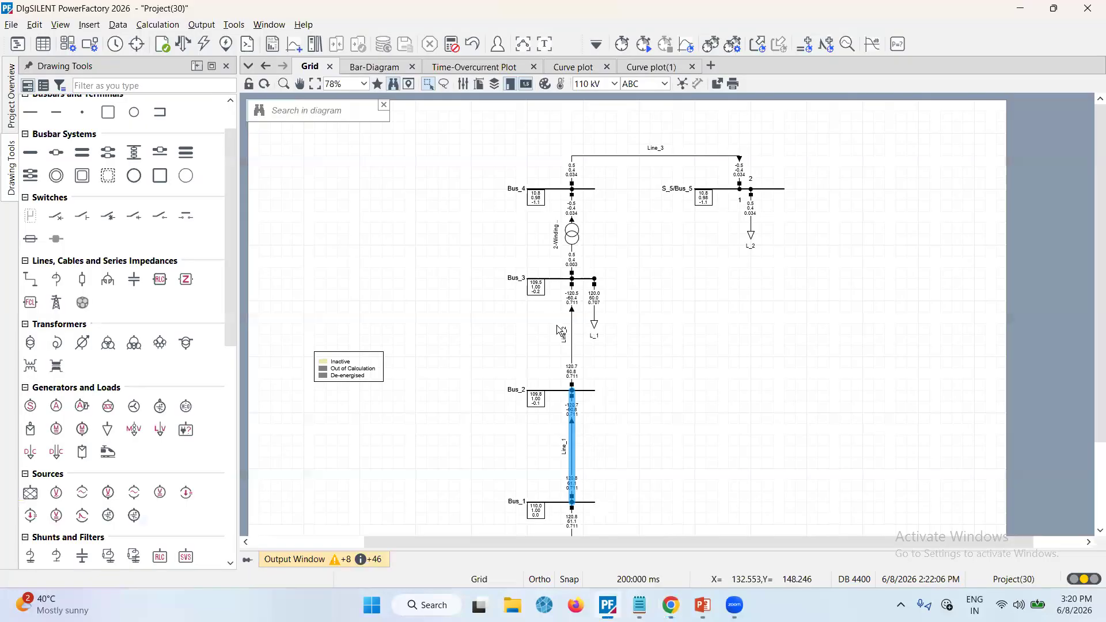